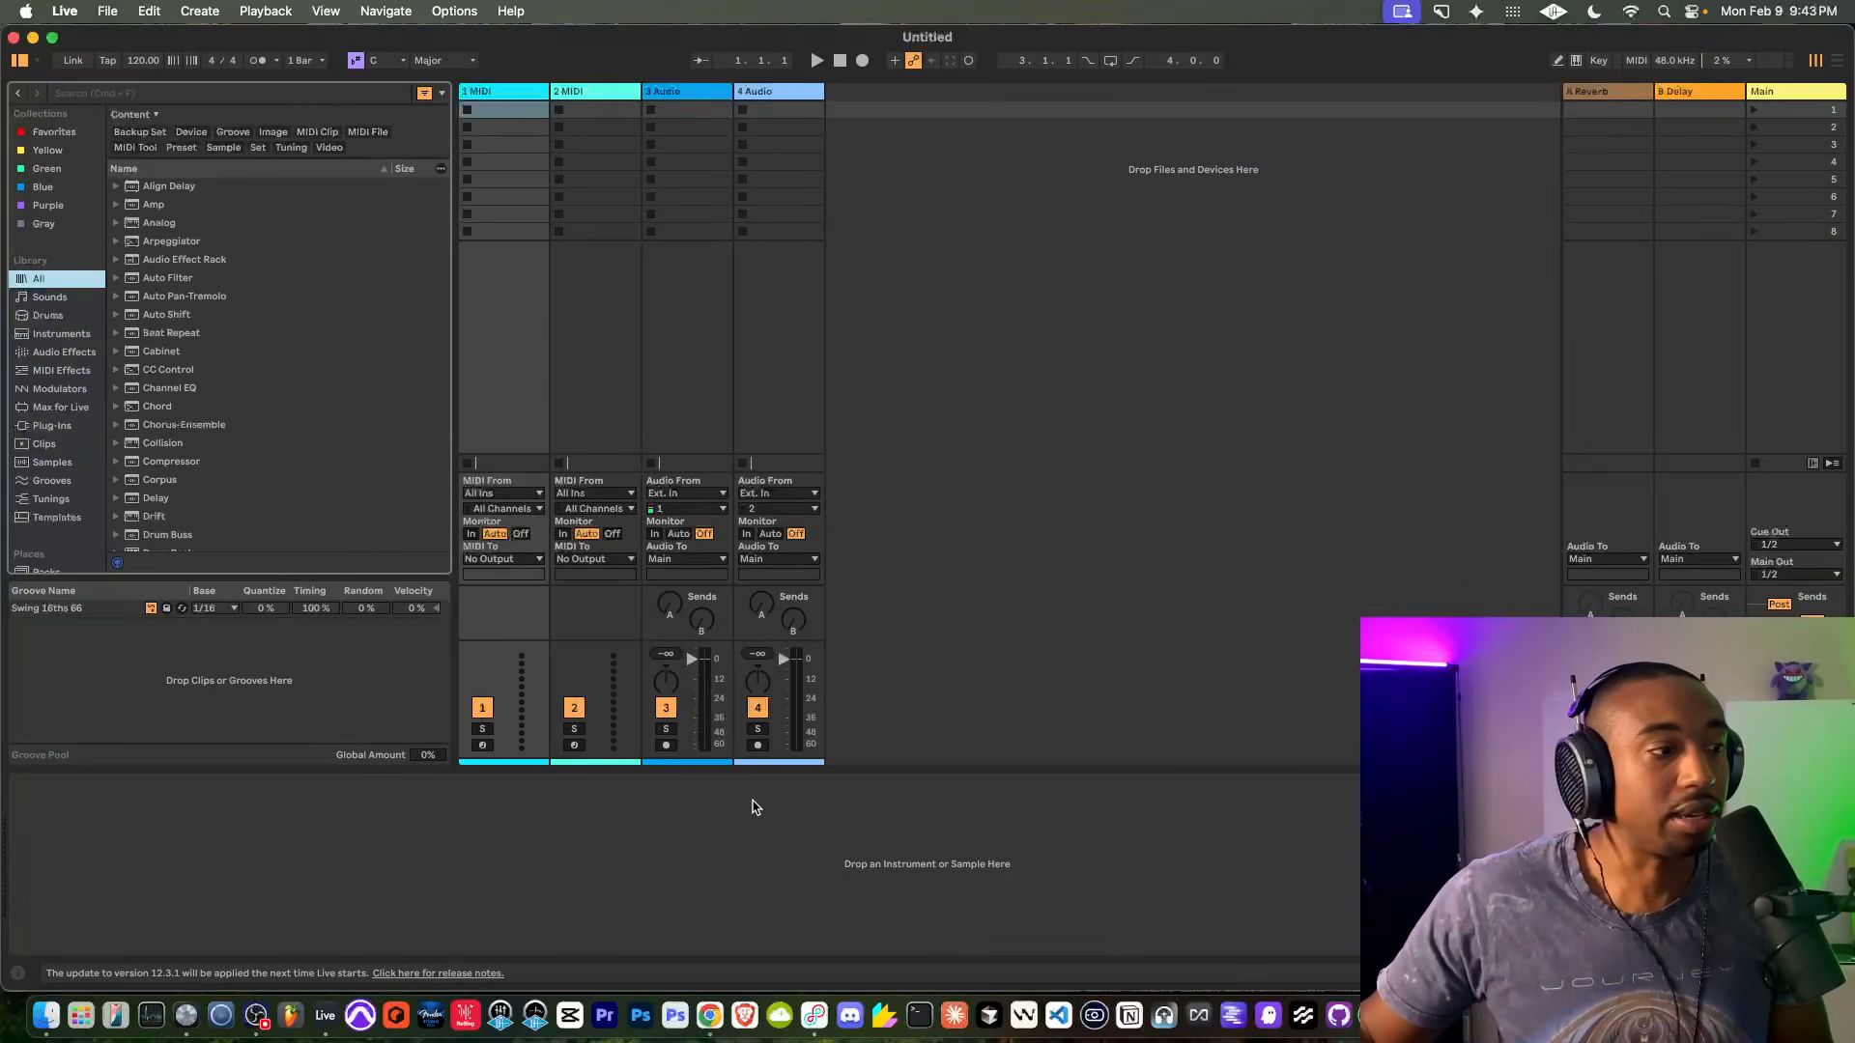
left_click(80, 1027)
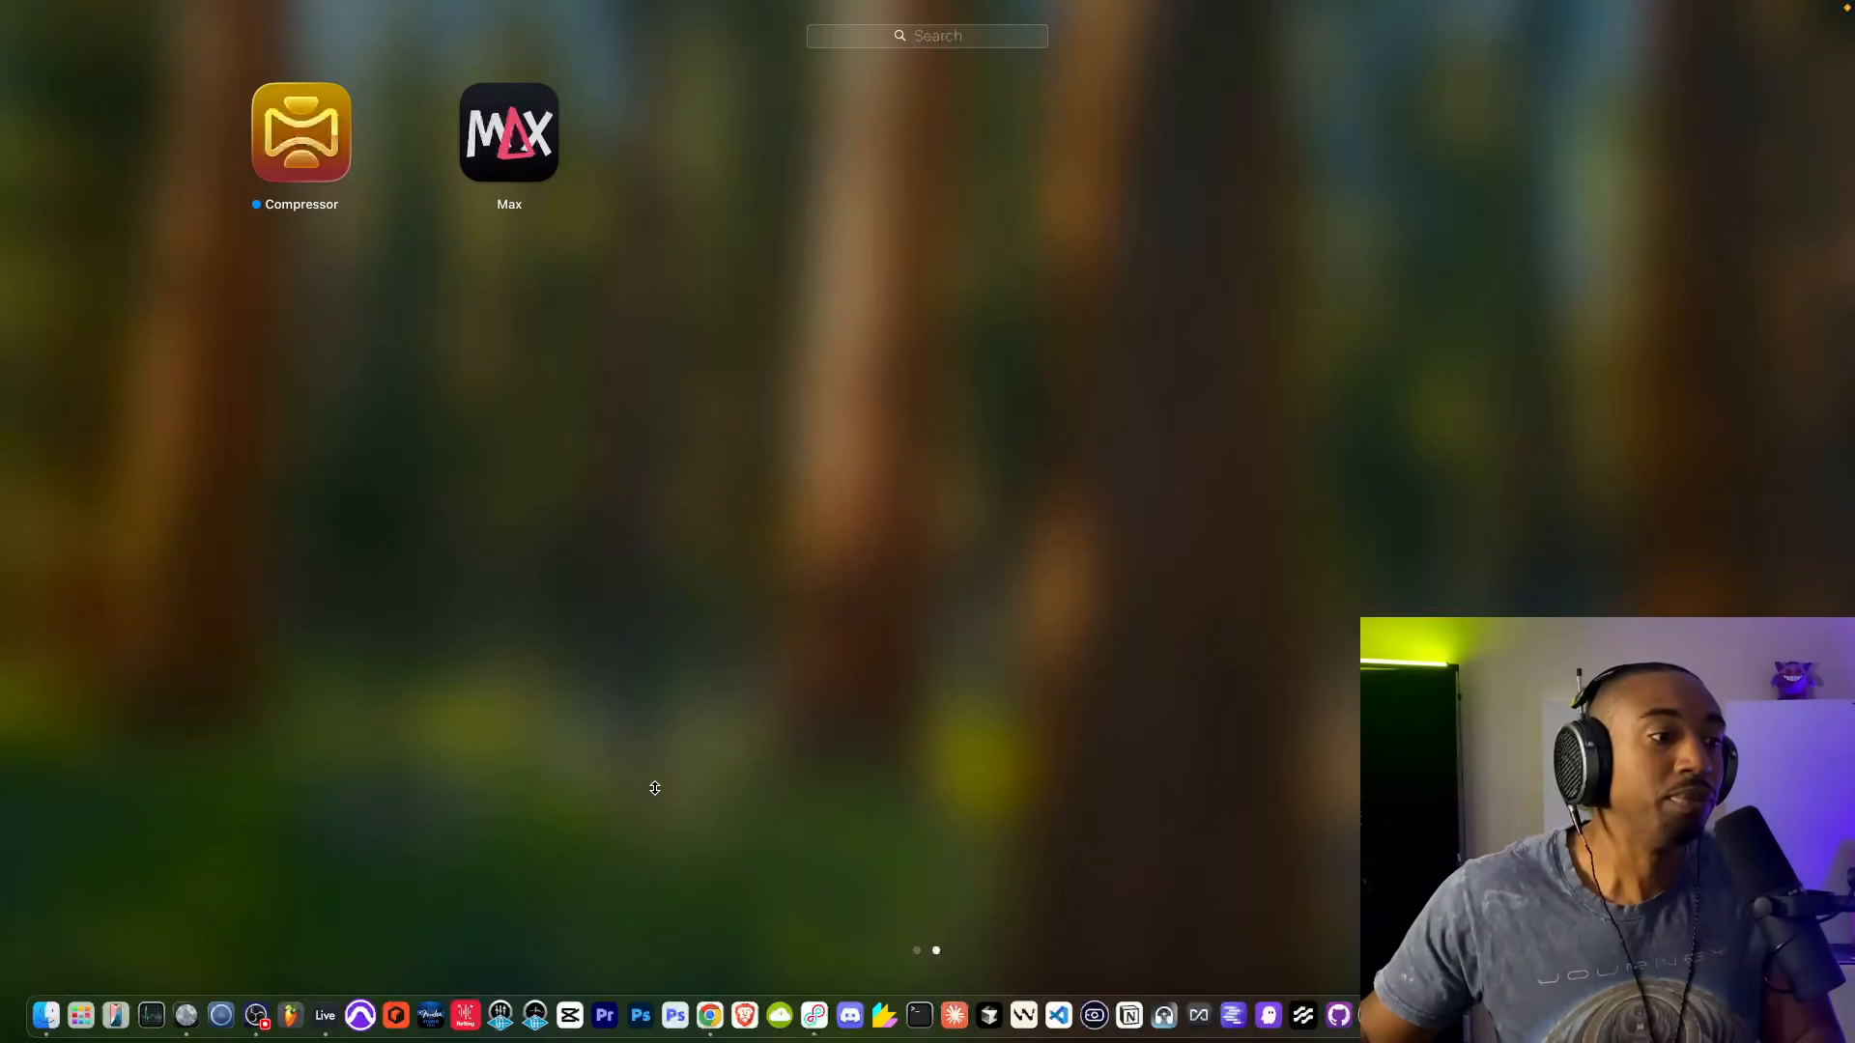
left_click(324, 1014)
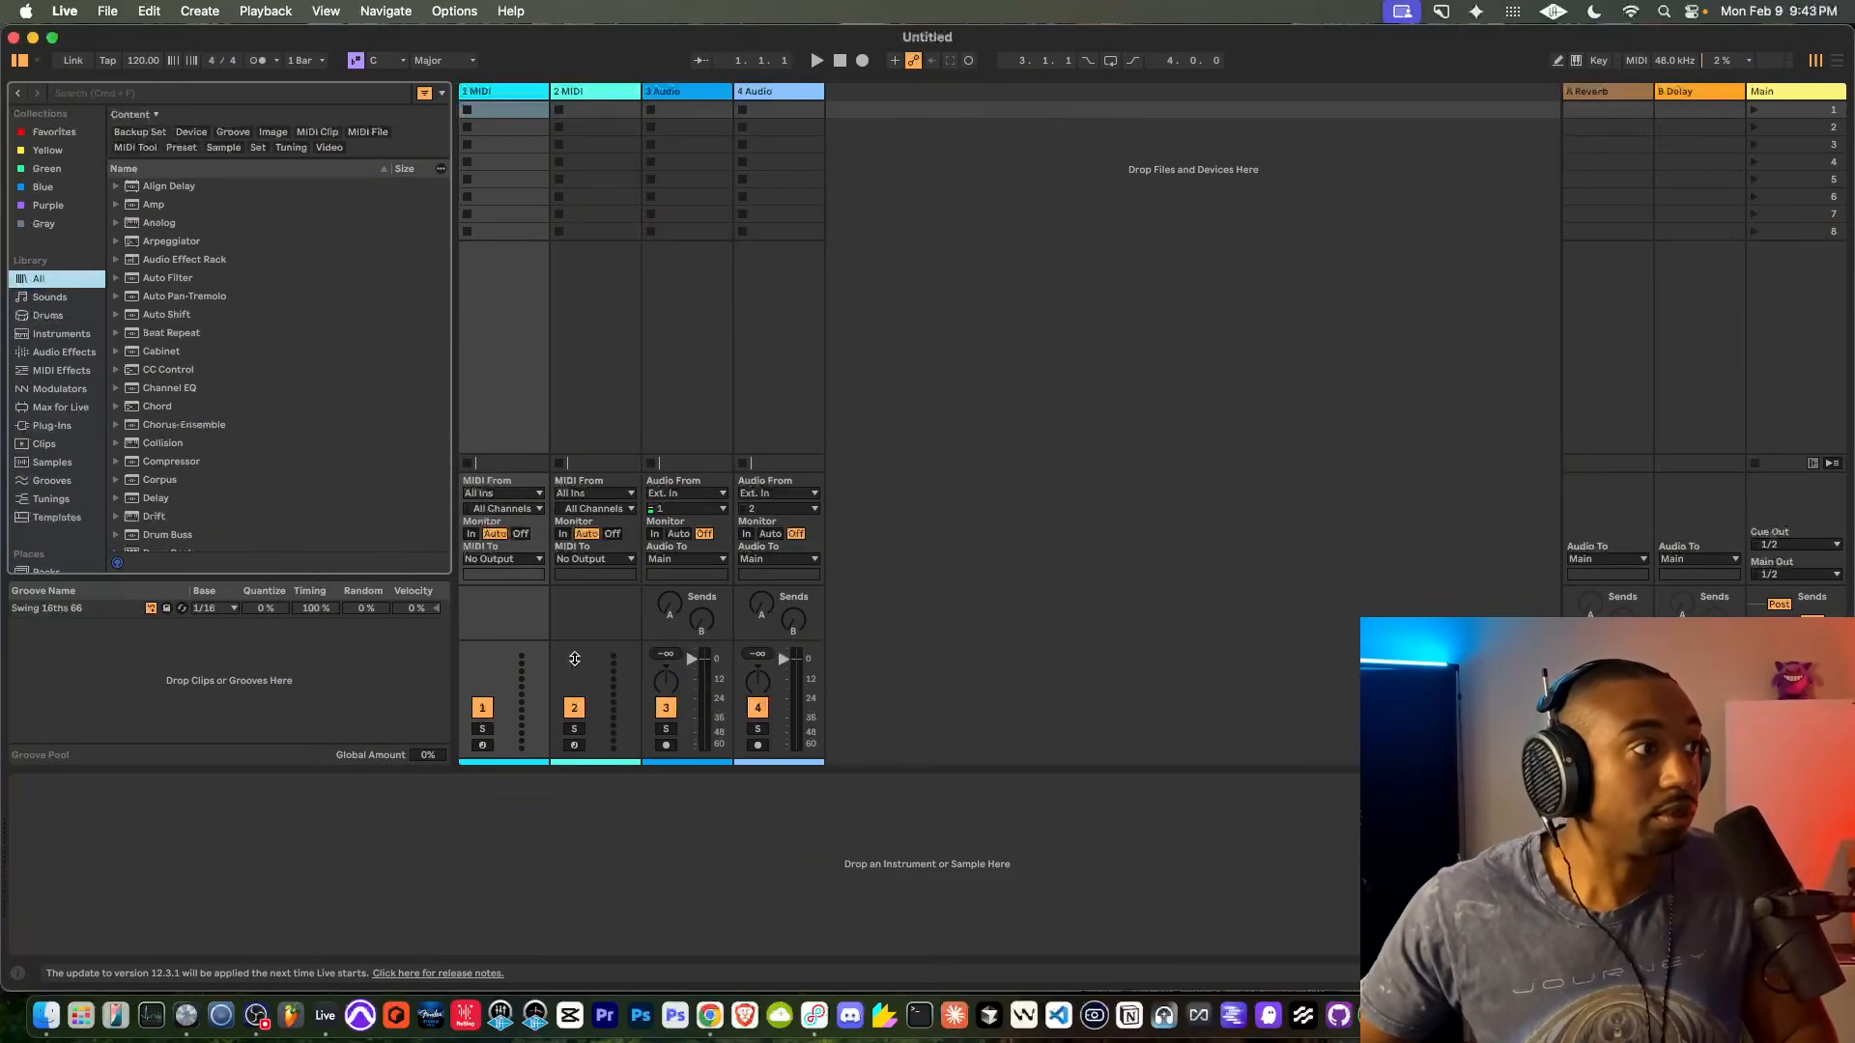
Switch to the Arrangement View and audition the first few hip hop loops in the sample library
left_click(1838, 62)
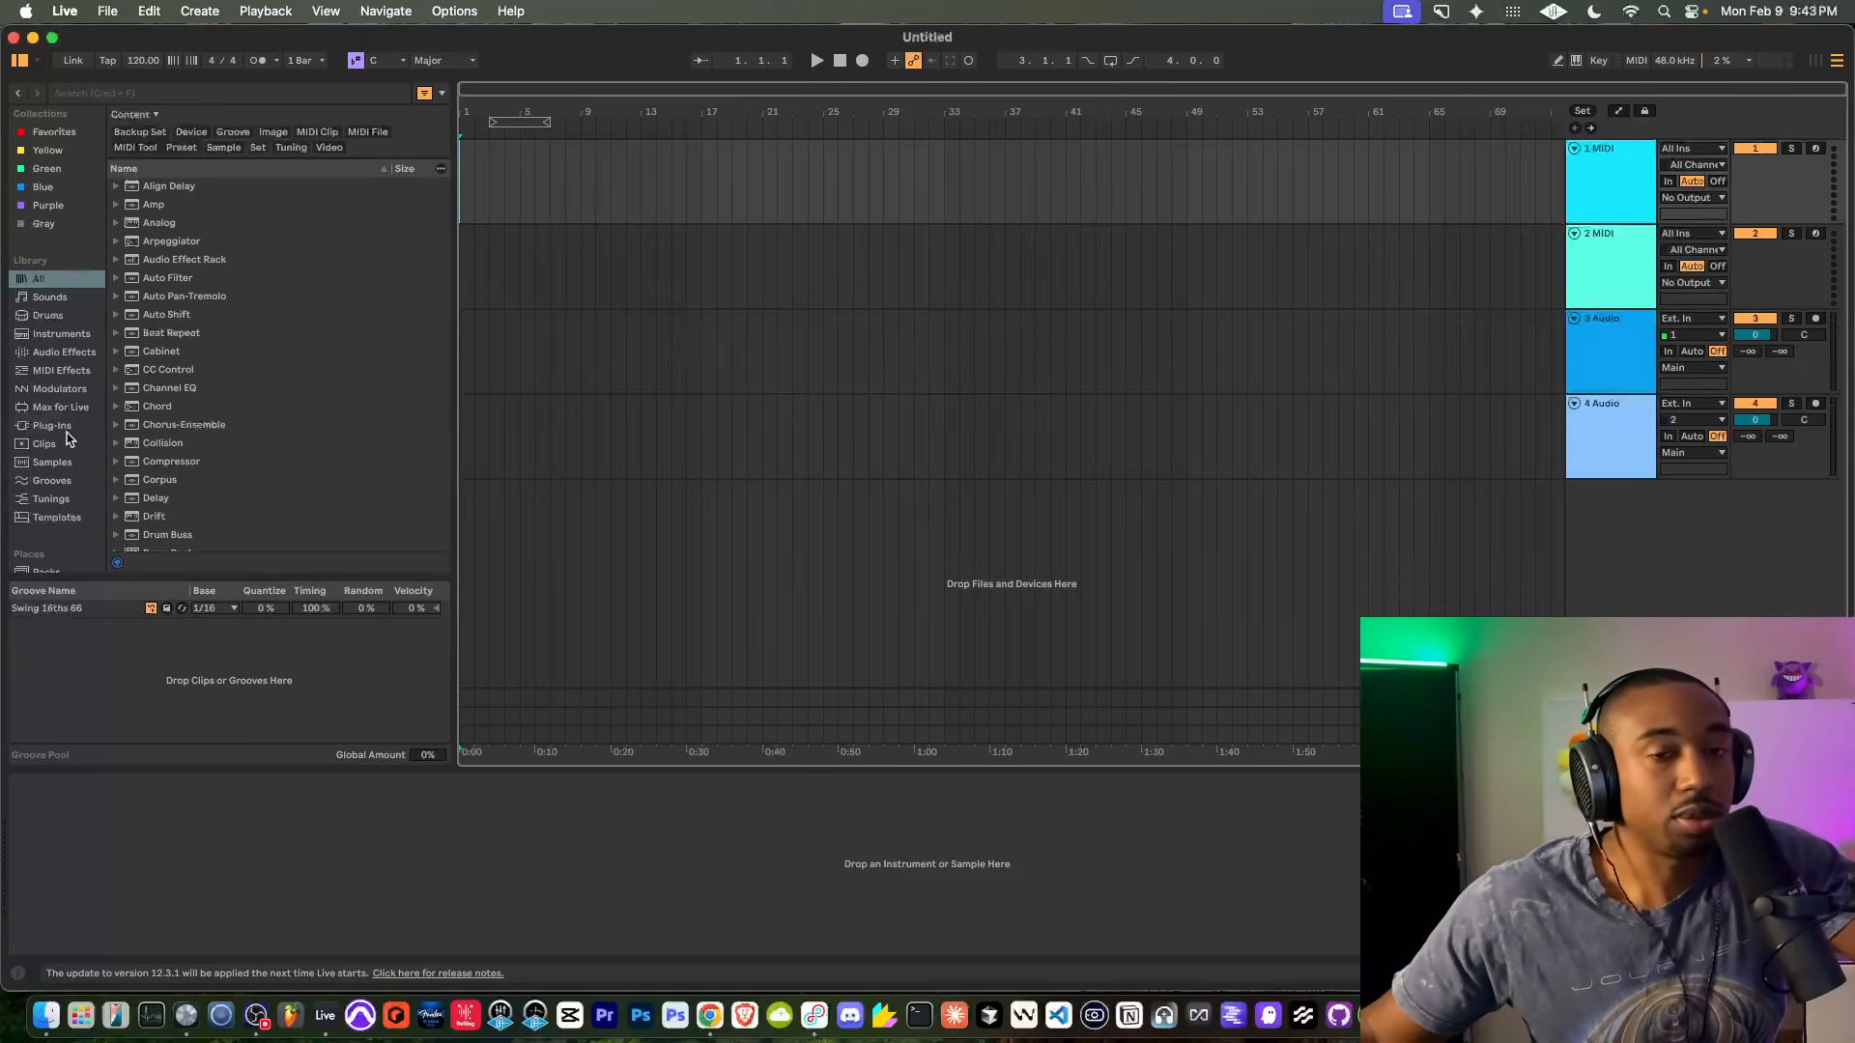
left_click(58, 462)
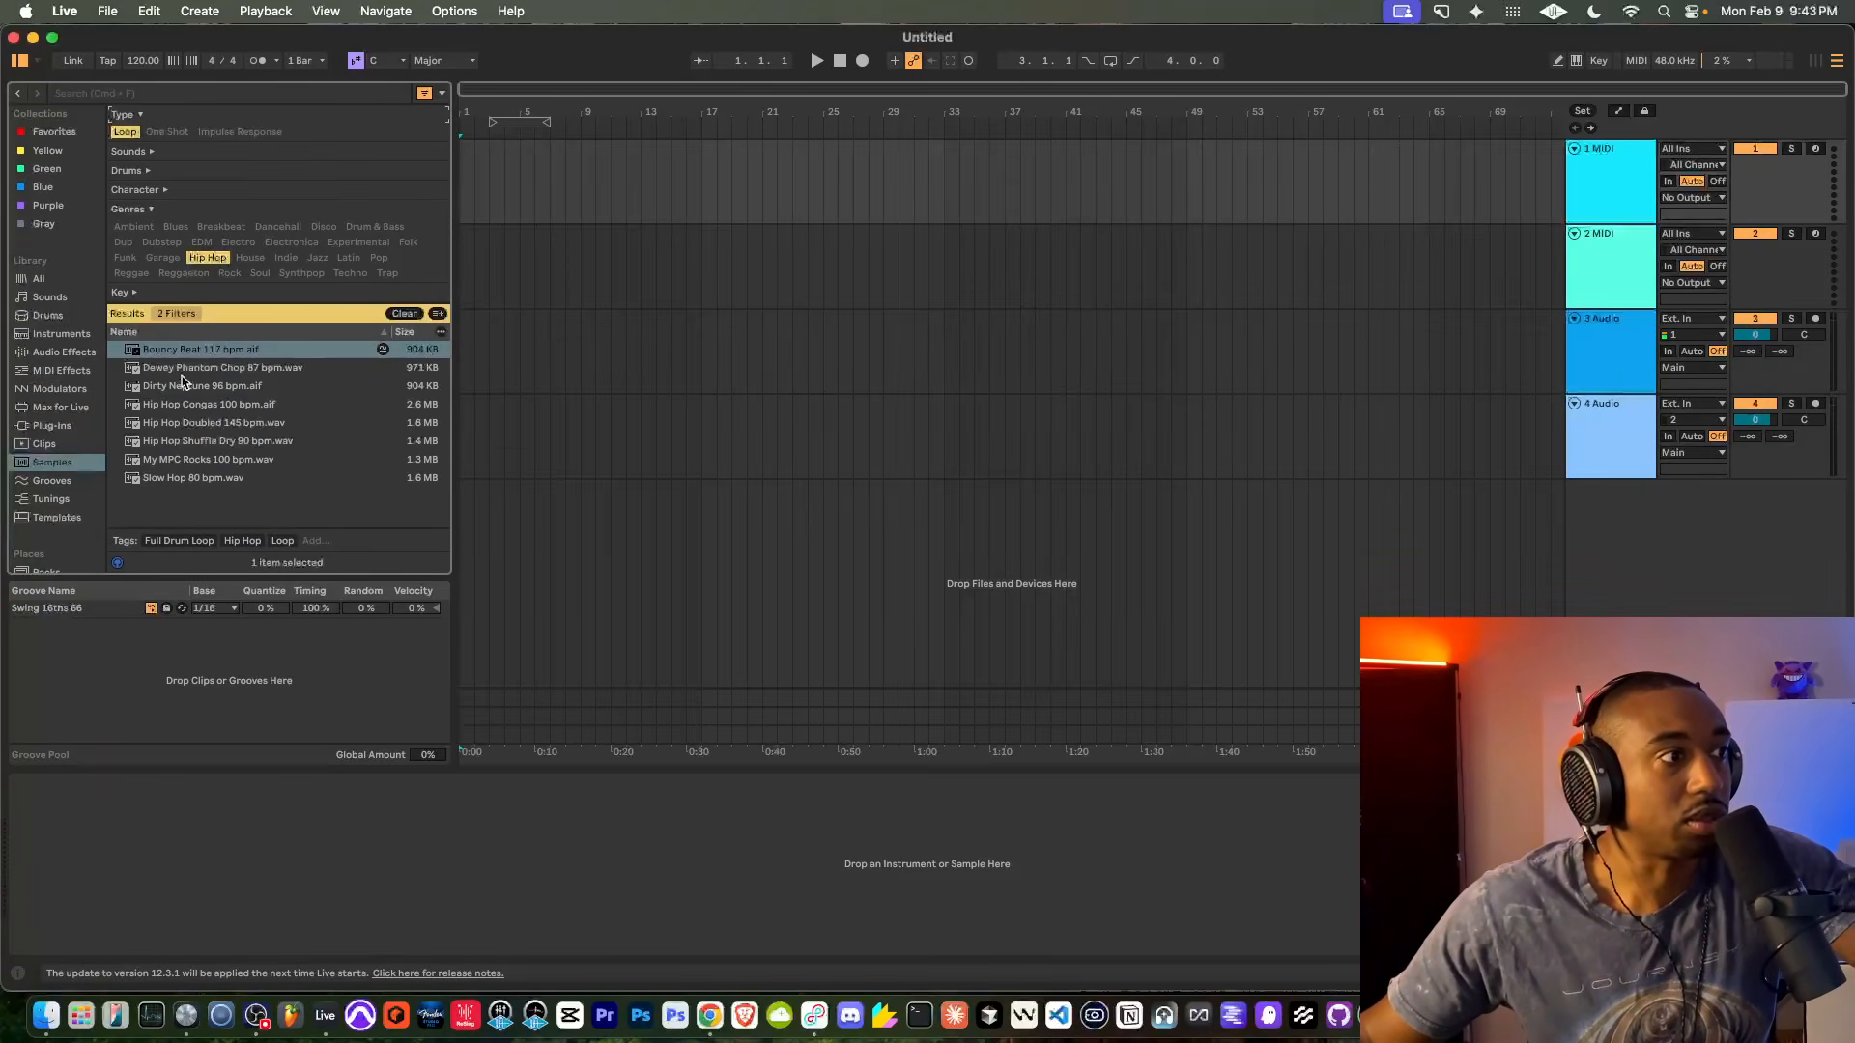
left_click(182, 350)
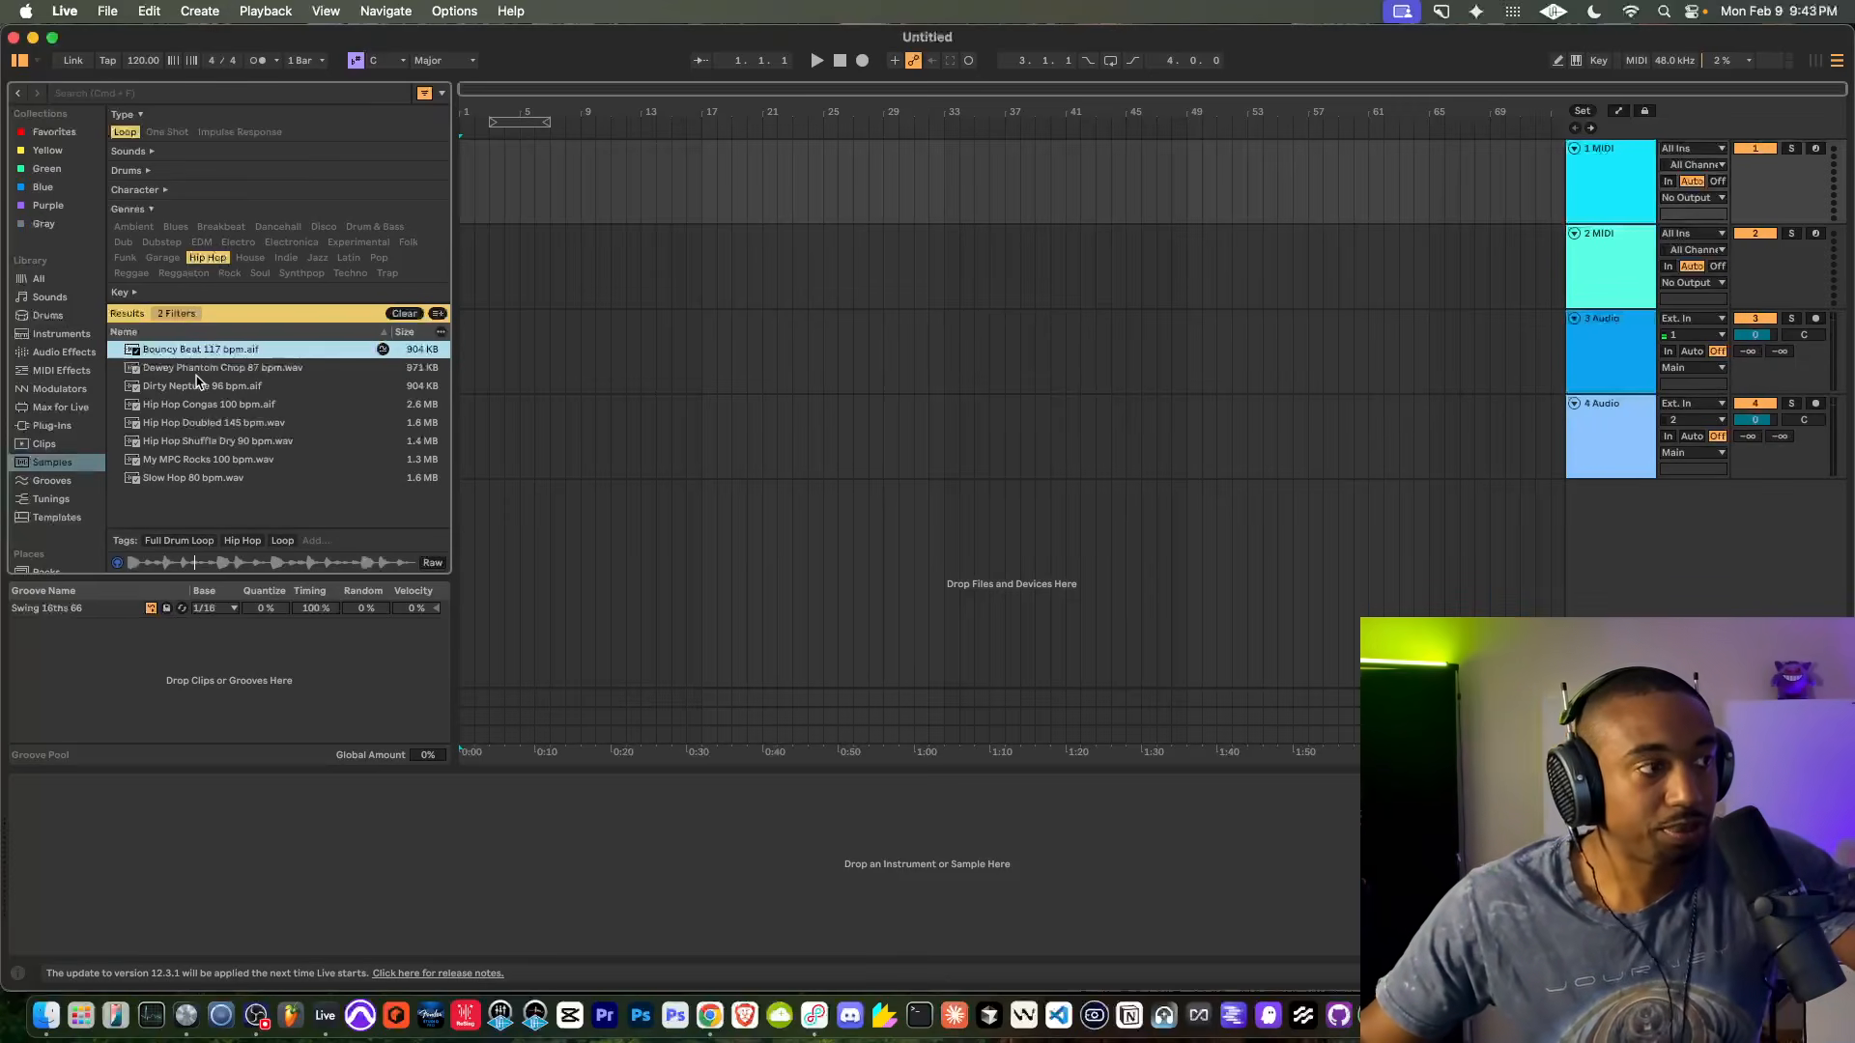
left_click(195, 373)
left_click(188, 387)
left_click(183, 407)
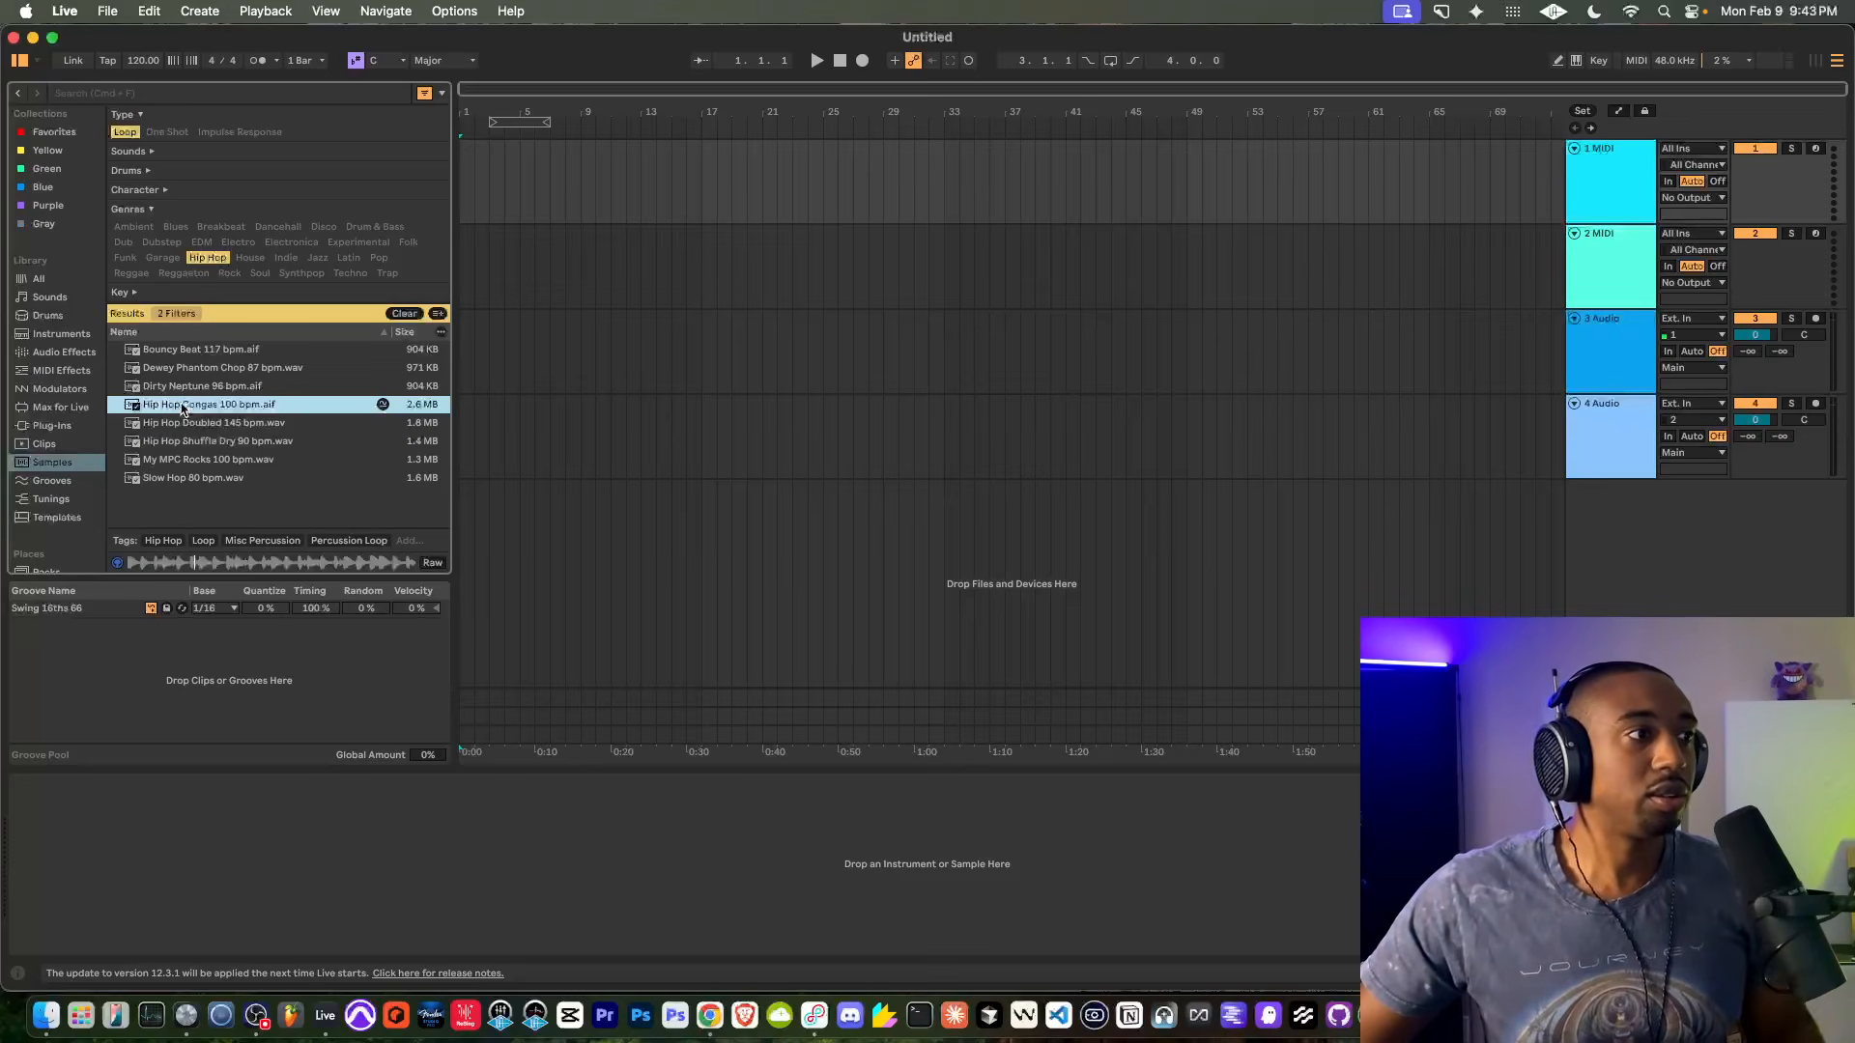
Place the Hip Hop Congas 100 bpm loop at the start of the second audio track and play it briefly
left_click_drag(170, 408, 473, 439)
key("plus")
key("plus")
key("plus")
key("plus")
key("plus")
key("plus")
key("plus")
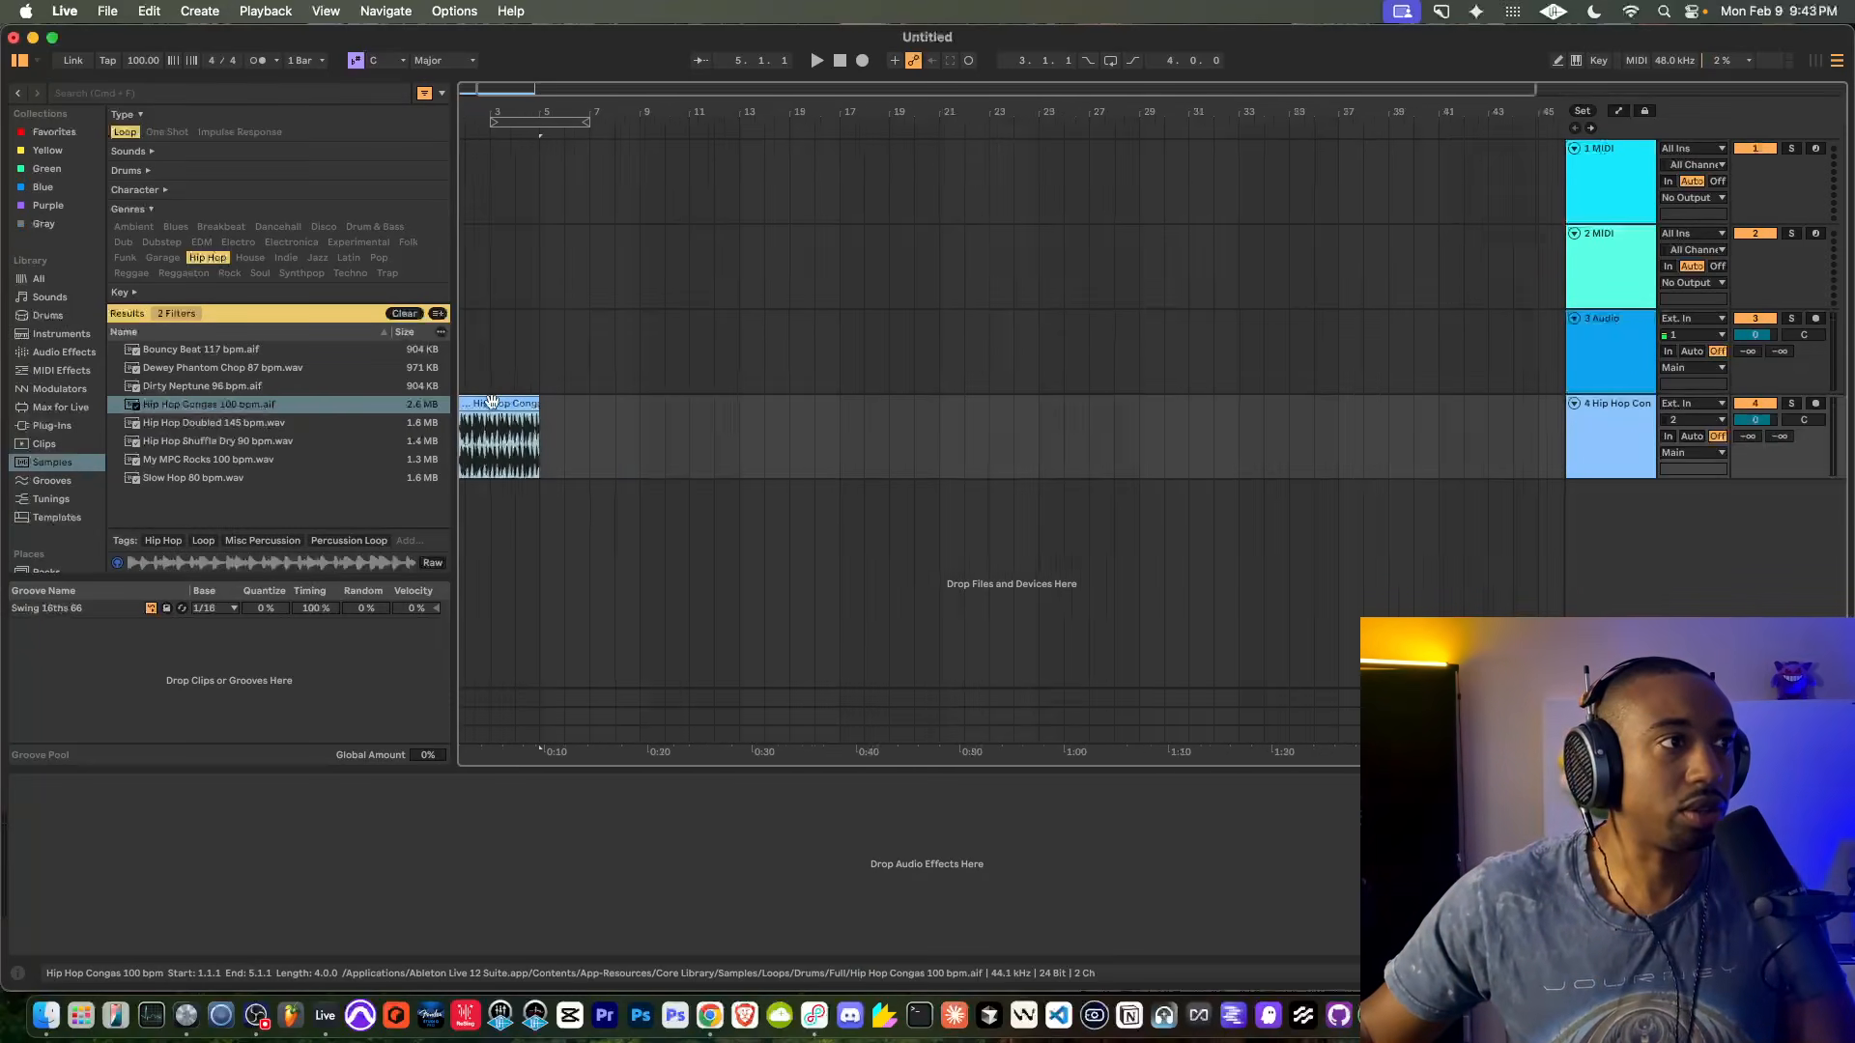
key("space")
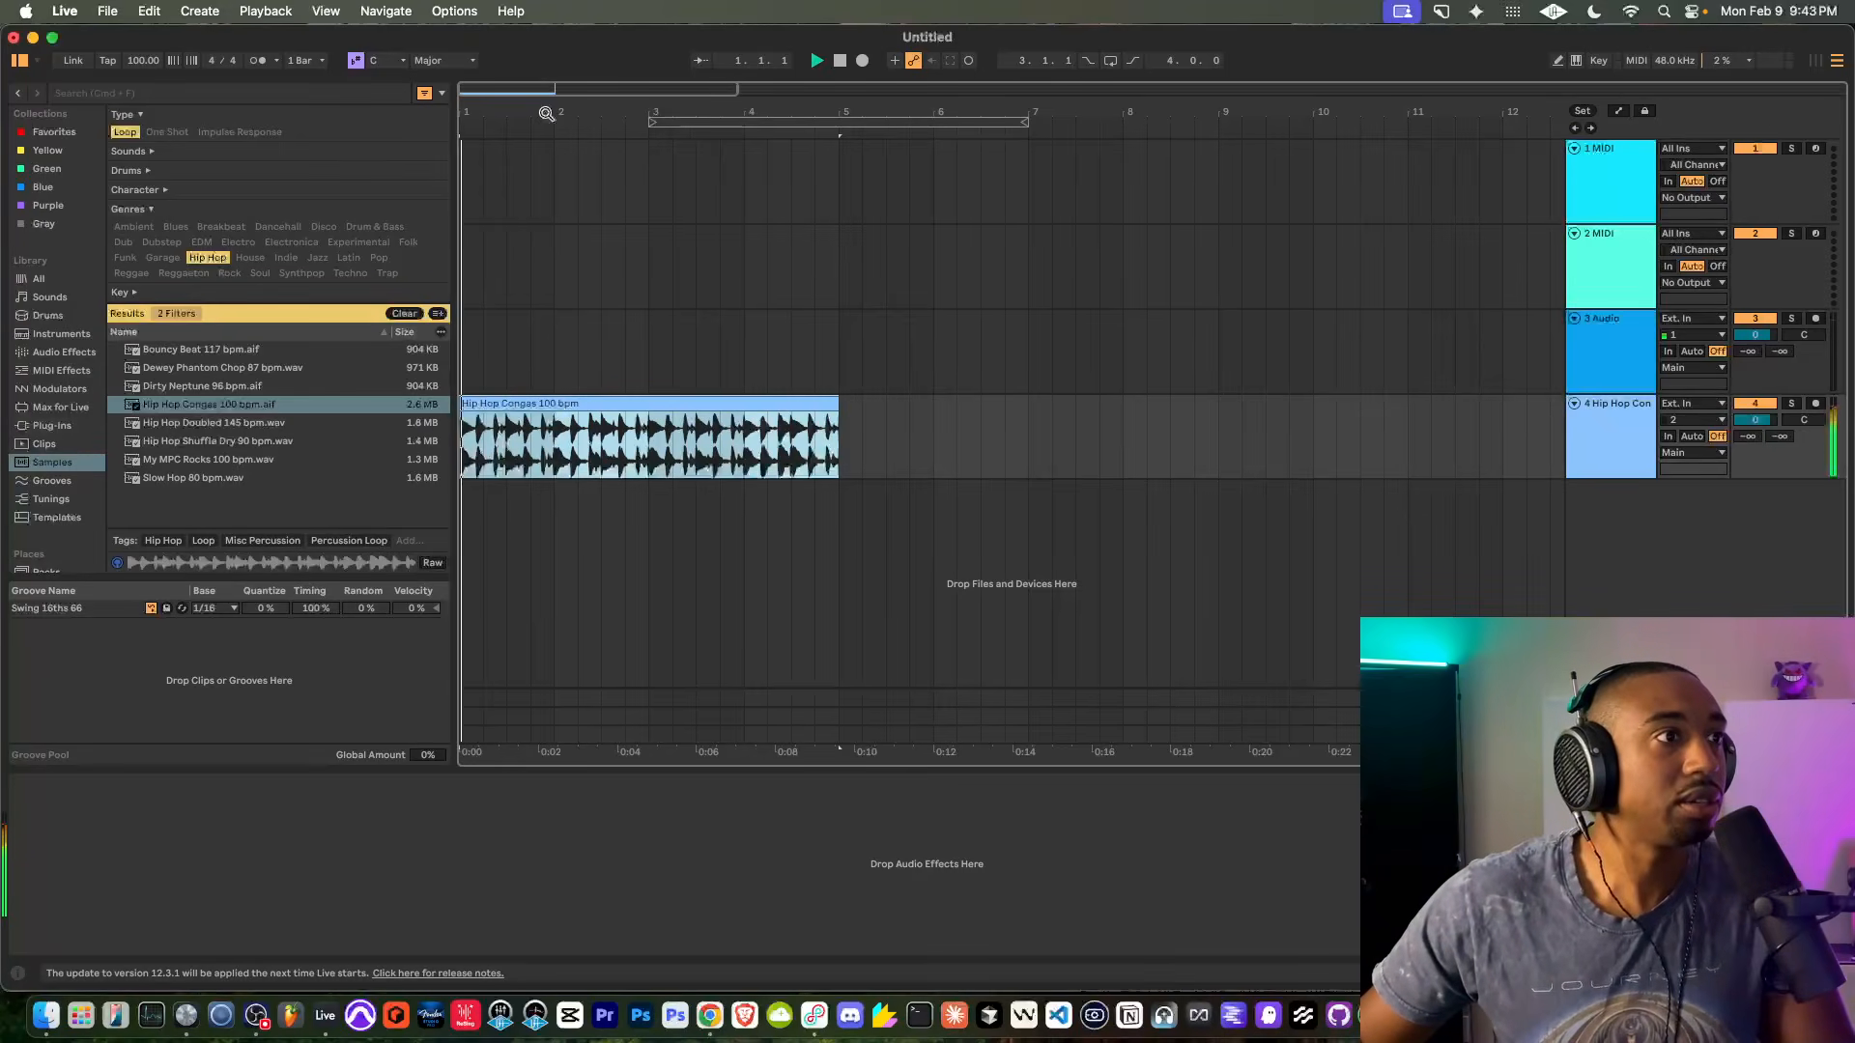
key("space")
Set the loop region over the whole four-bar congas clip, enable looping and play it
left_click_drag(810, 121, 622, 118)
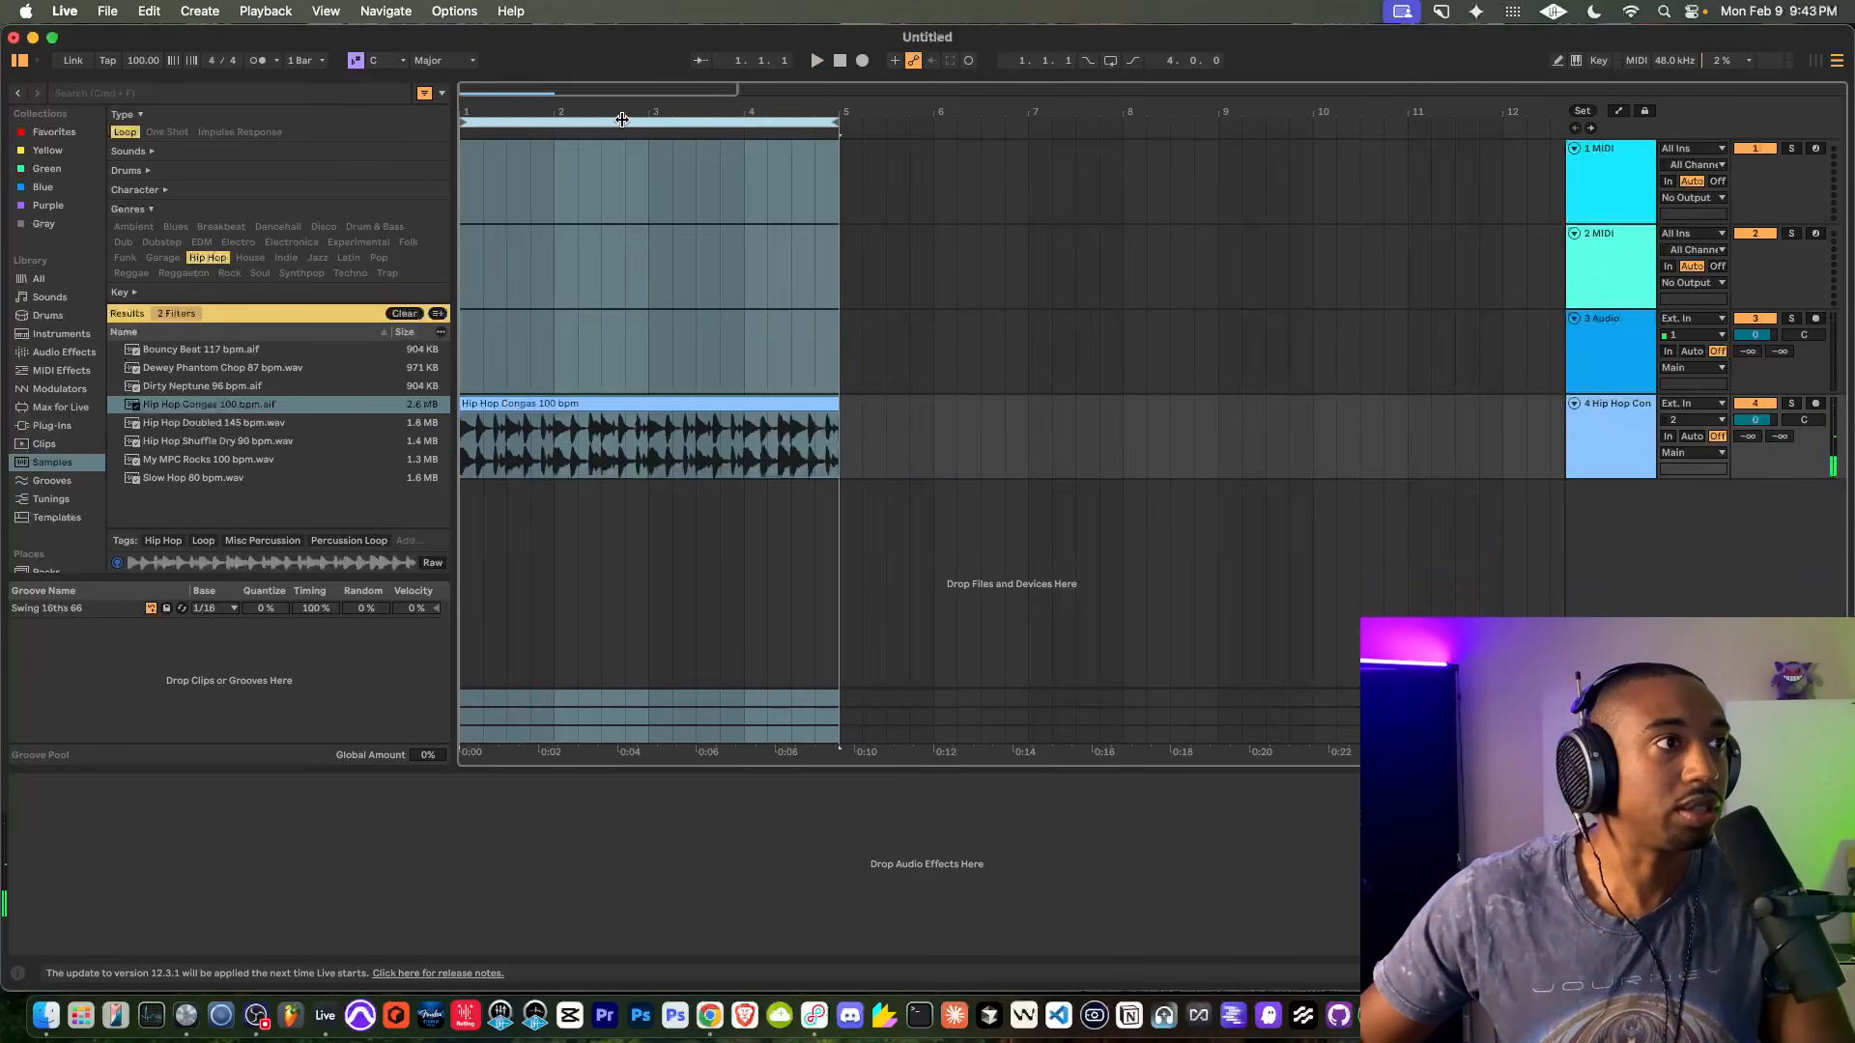
left_click(1110, 59)
key("space")
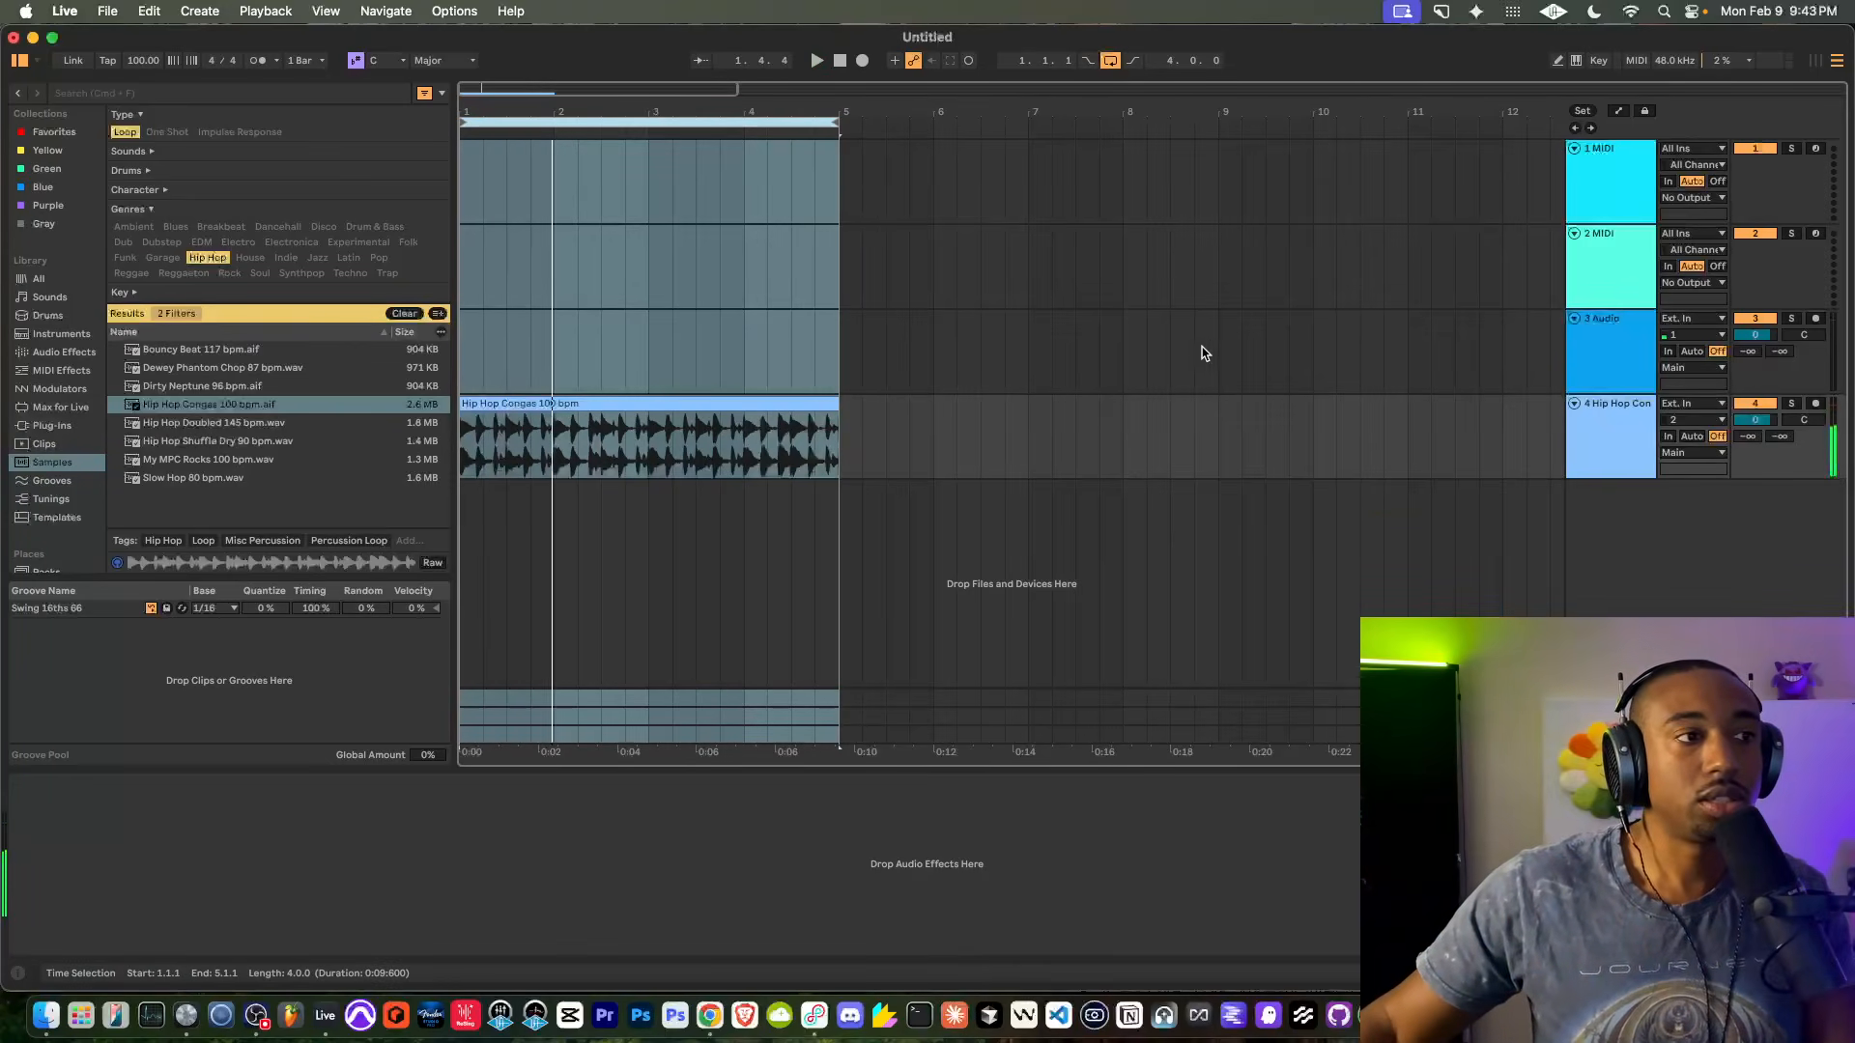
Delete the three empty tracks above the congas track
left_click(1598, 346)
left_click(1632, 195, "shift")
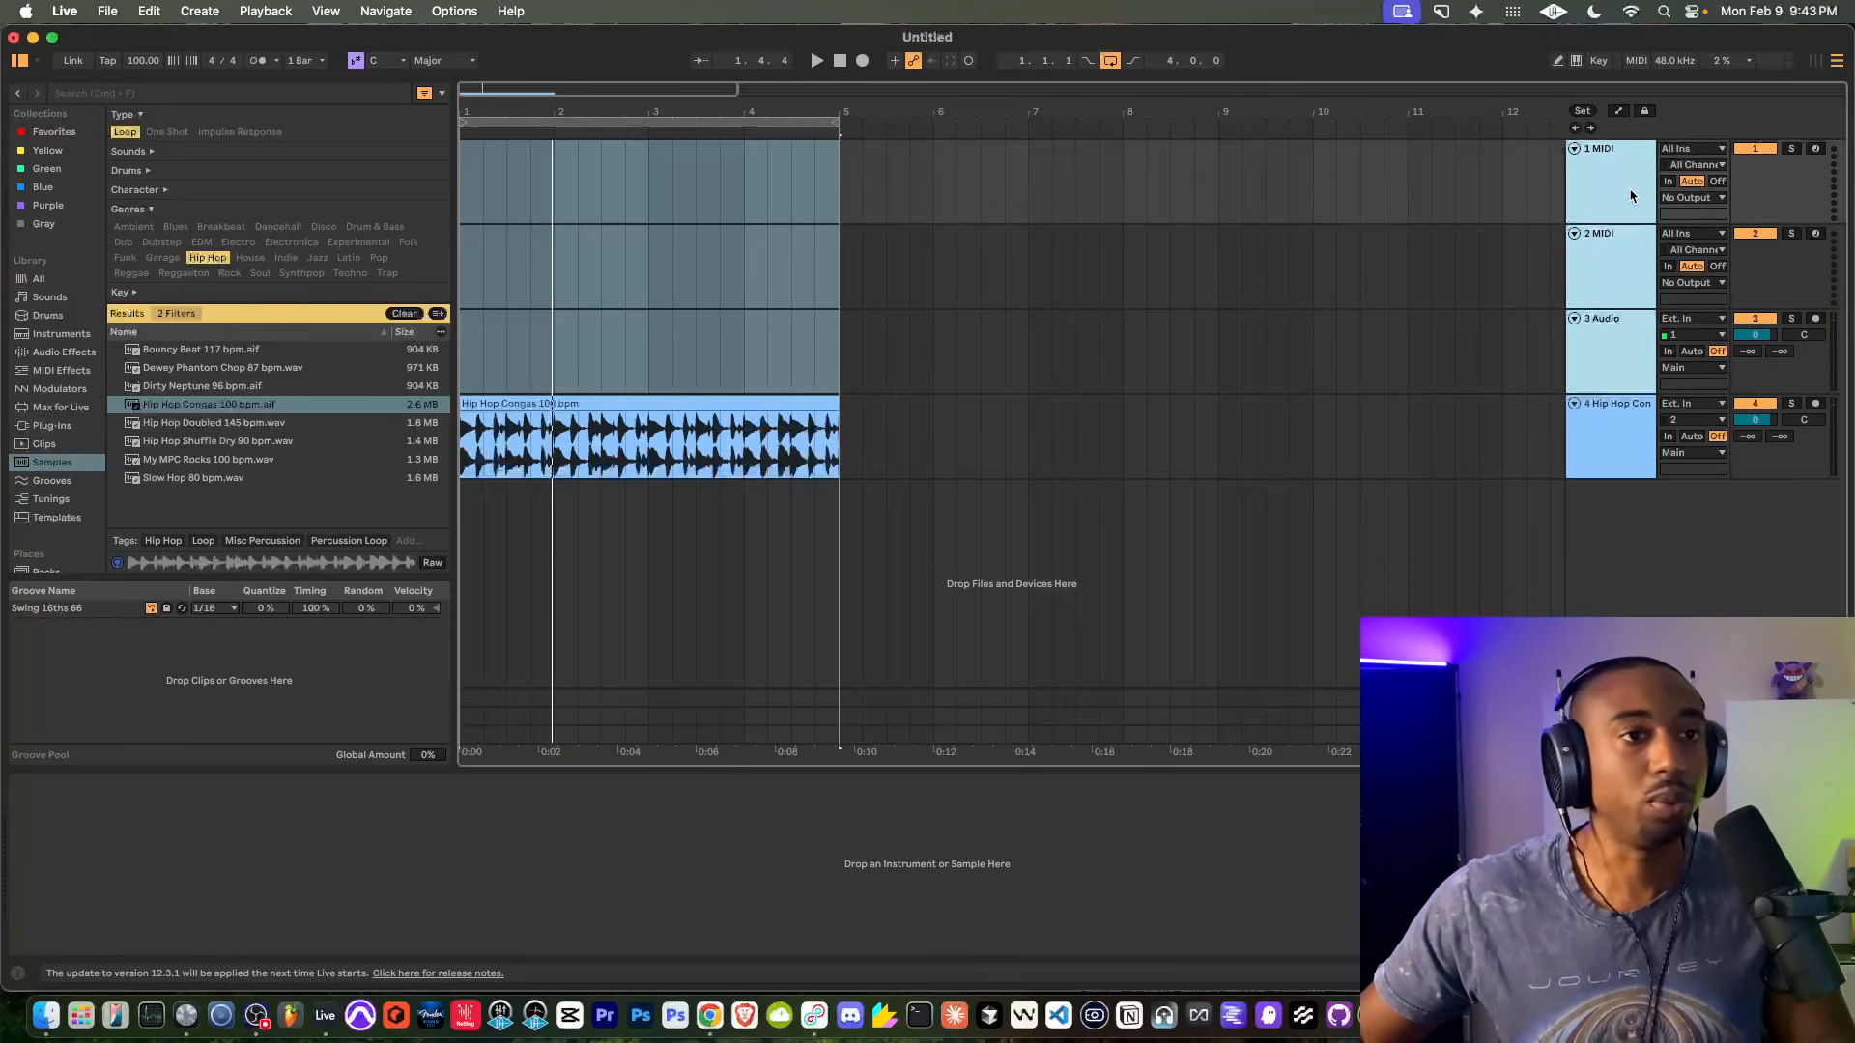
left_click(1614, 385)
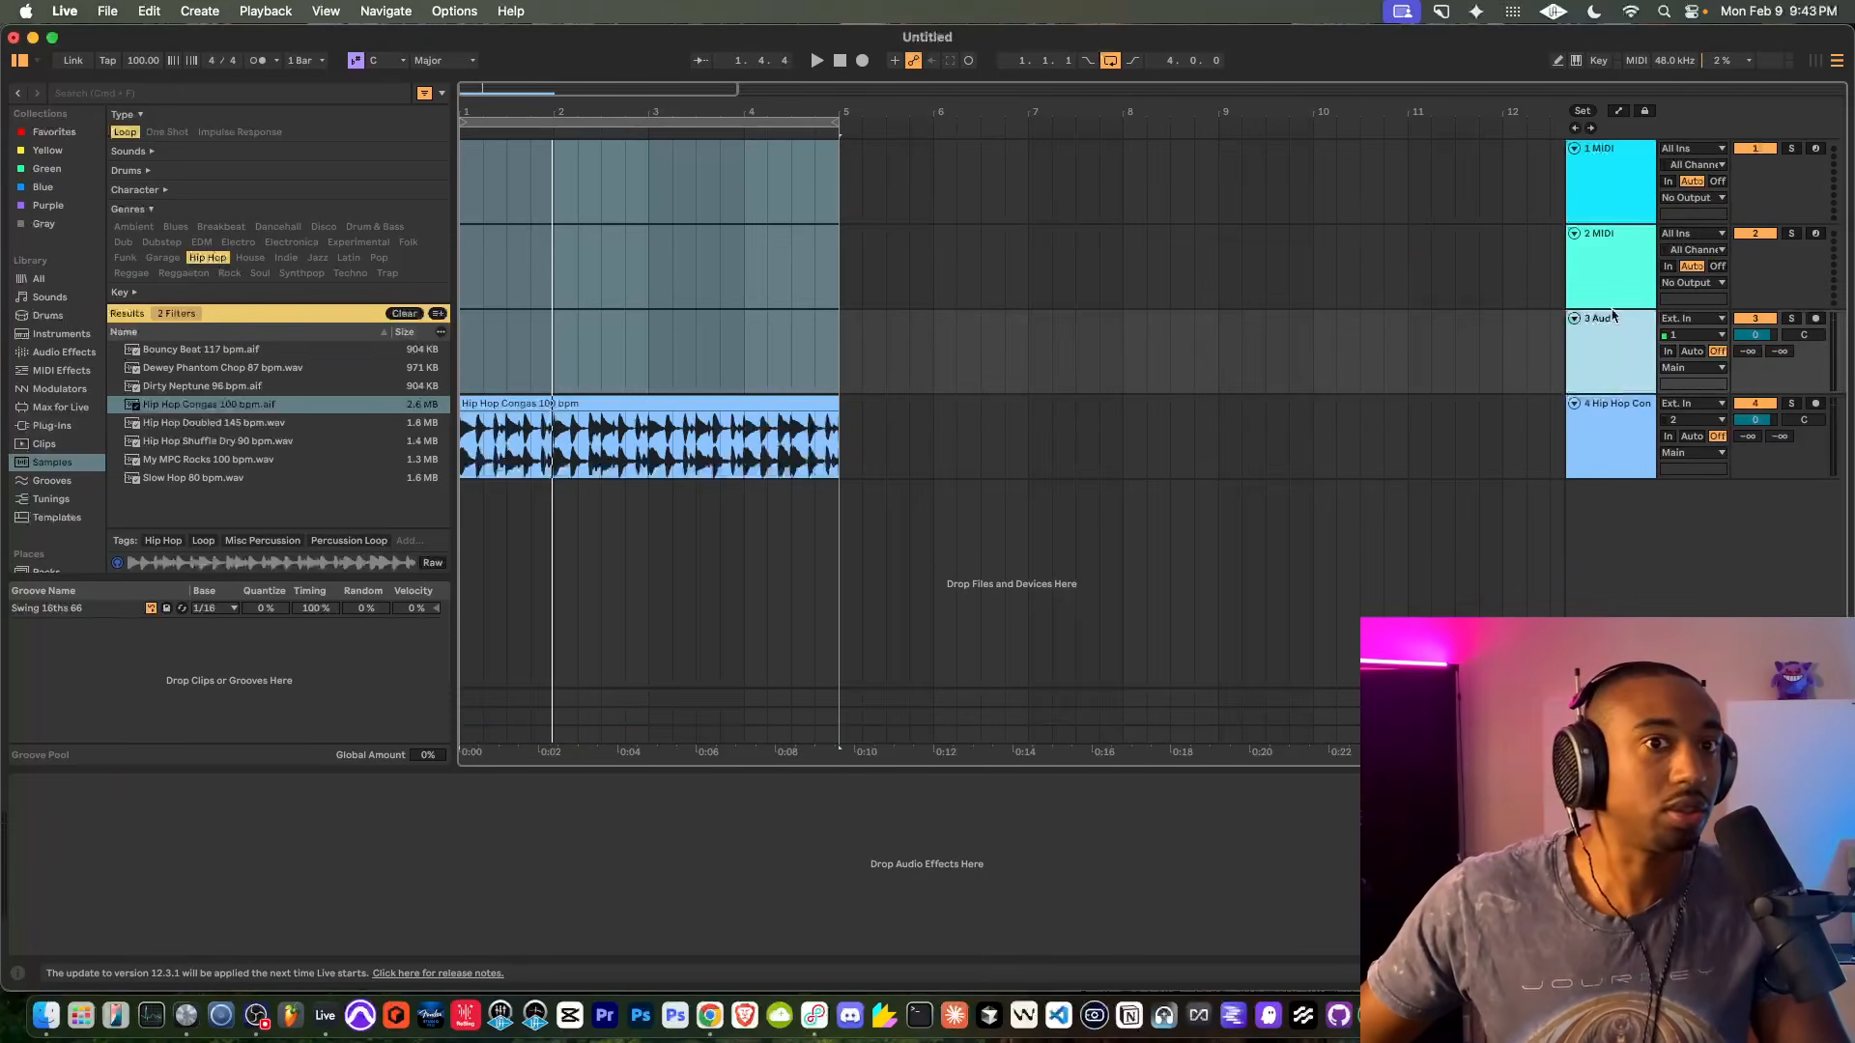
left_click(1613, 200, "shift")
key("Delete")
Lower the congas track's volume to about -7.5 dB while the loop plays
key("space")
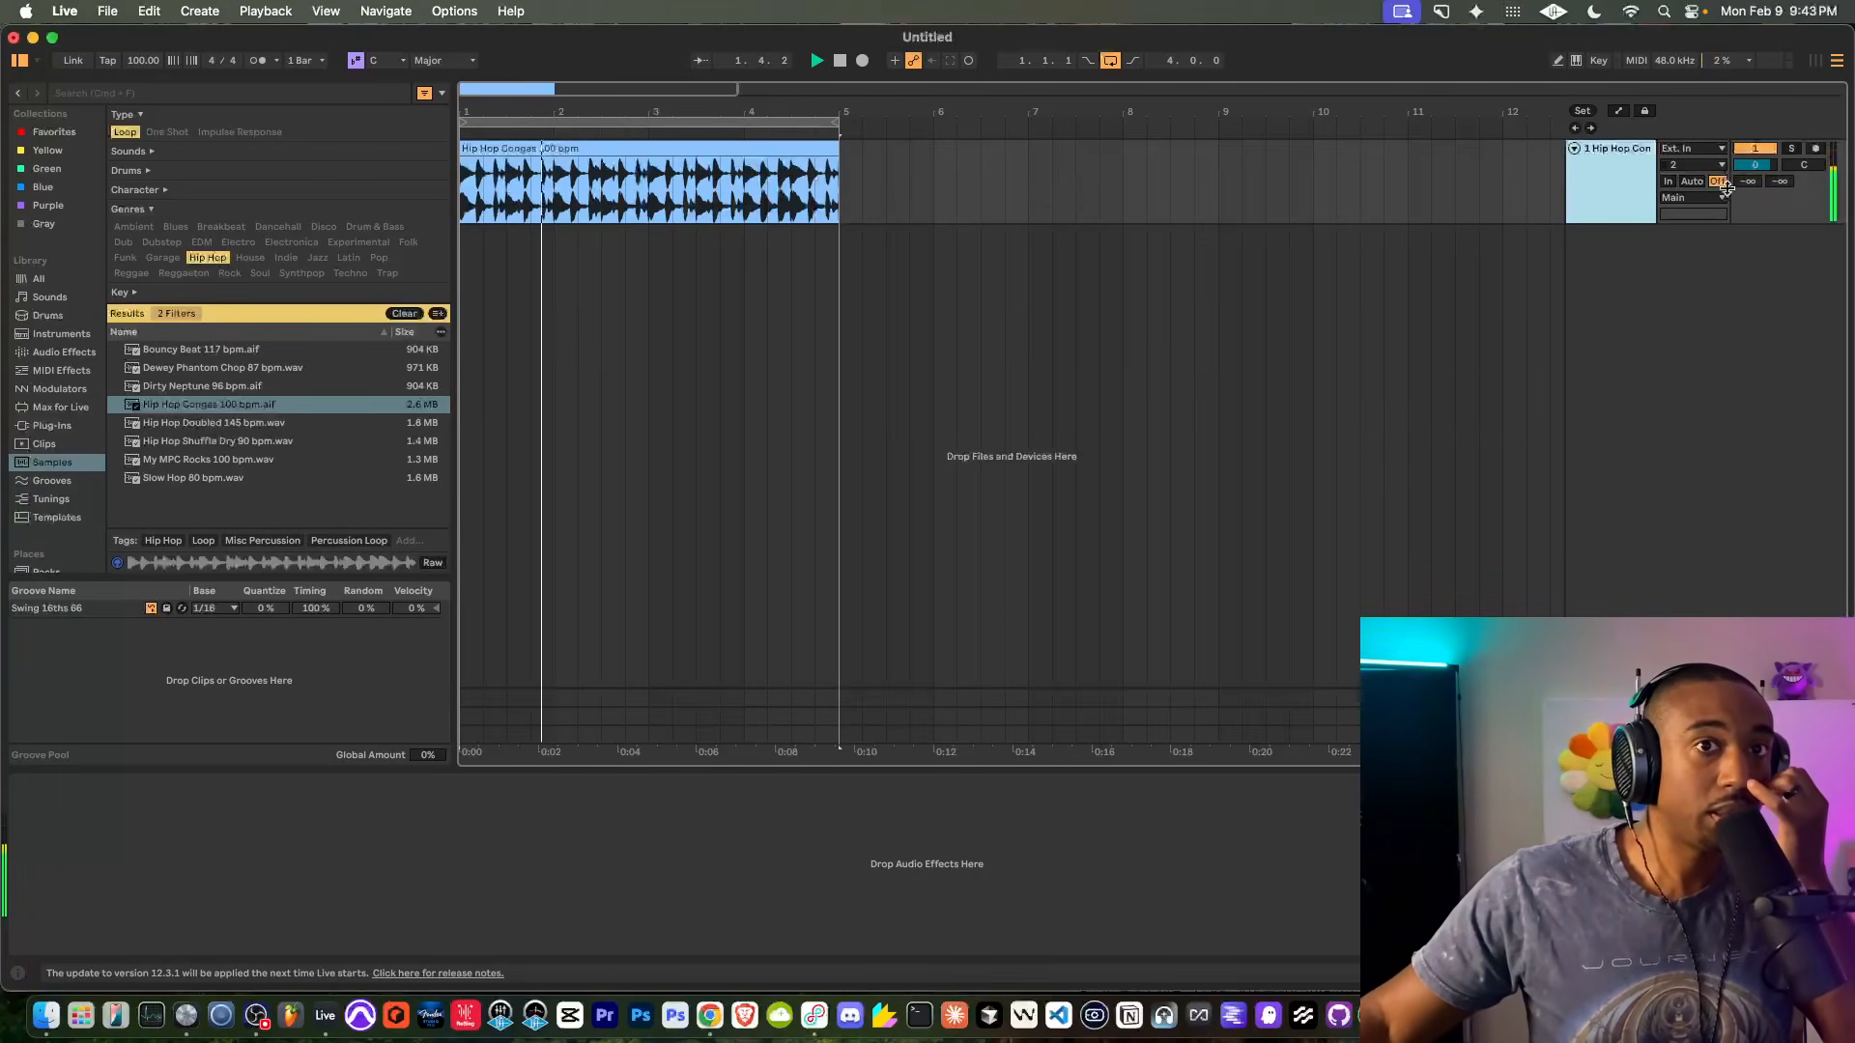
left_click_drag(1756, 166, 1756, 195)
key("space")
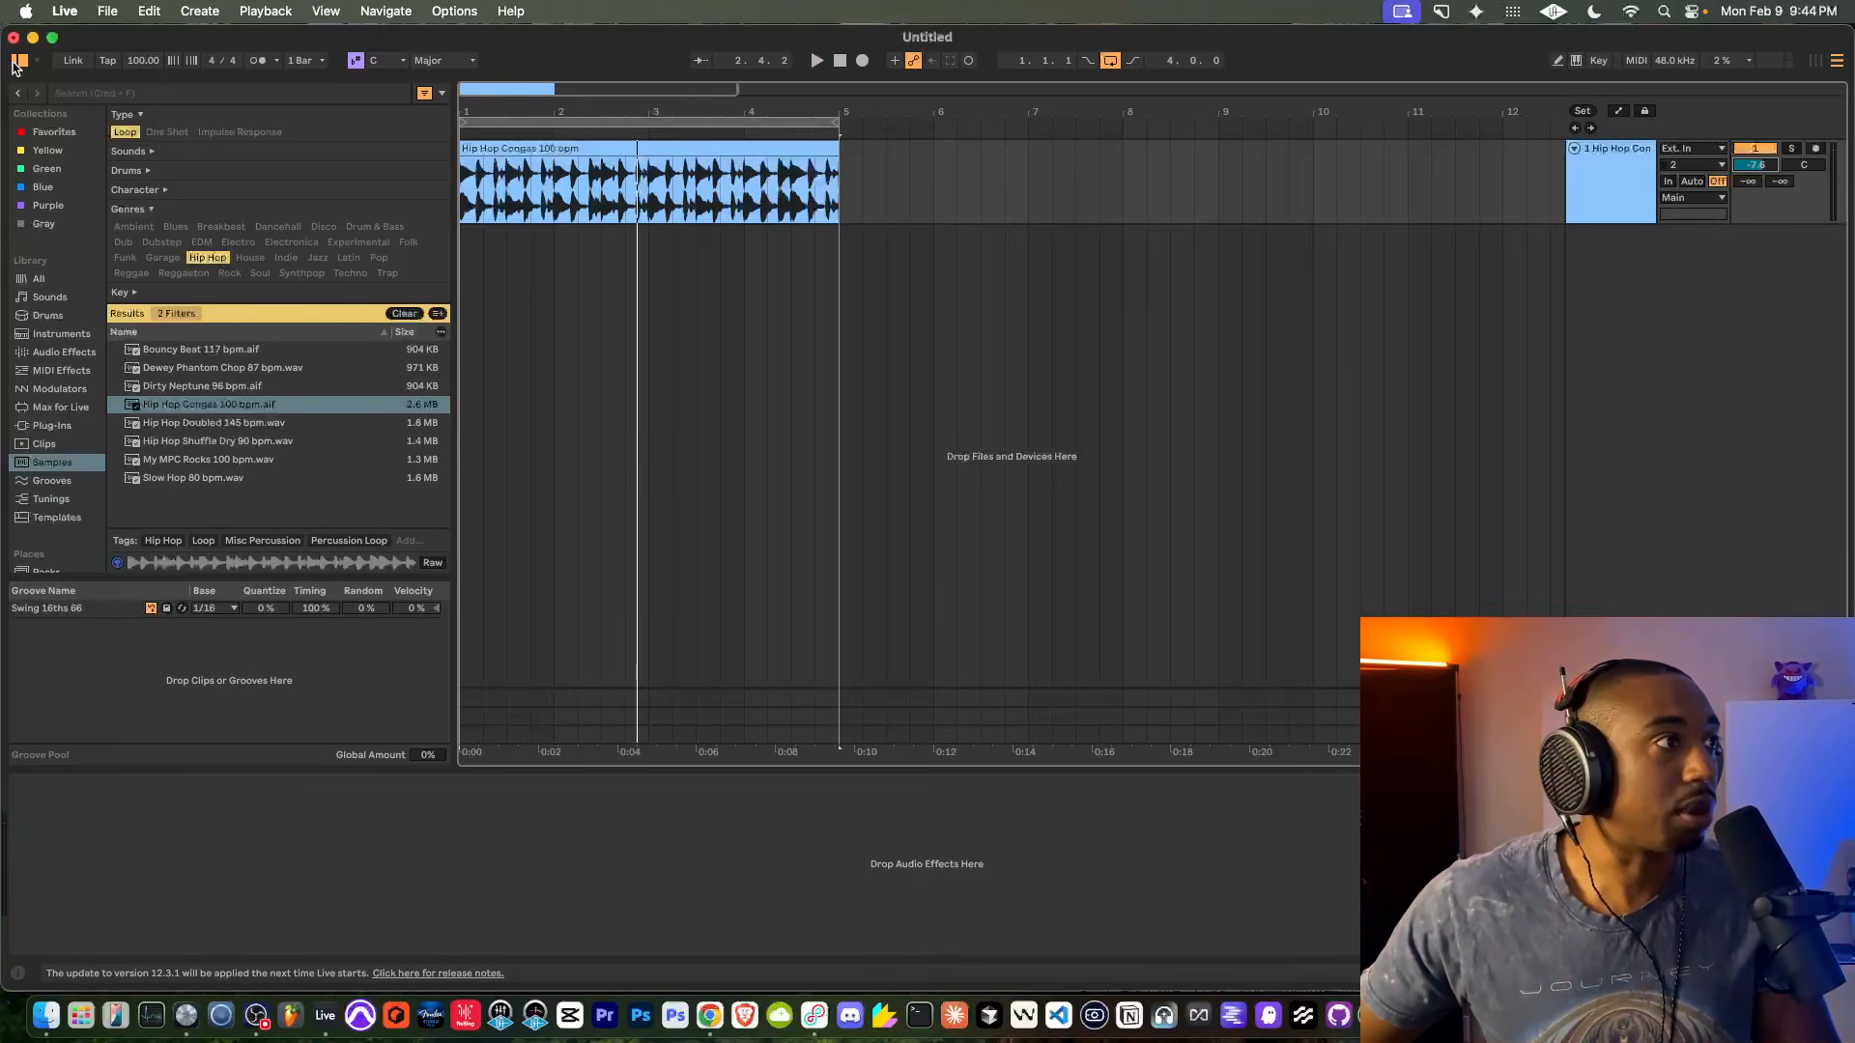
Add the blank Max Audio Effect from the Max for Live devices to the congas track
scroll(60, 372, "down", 1)
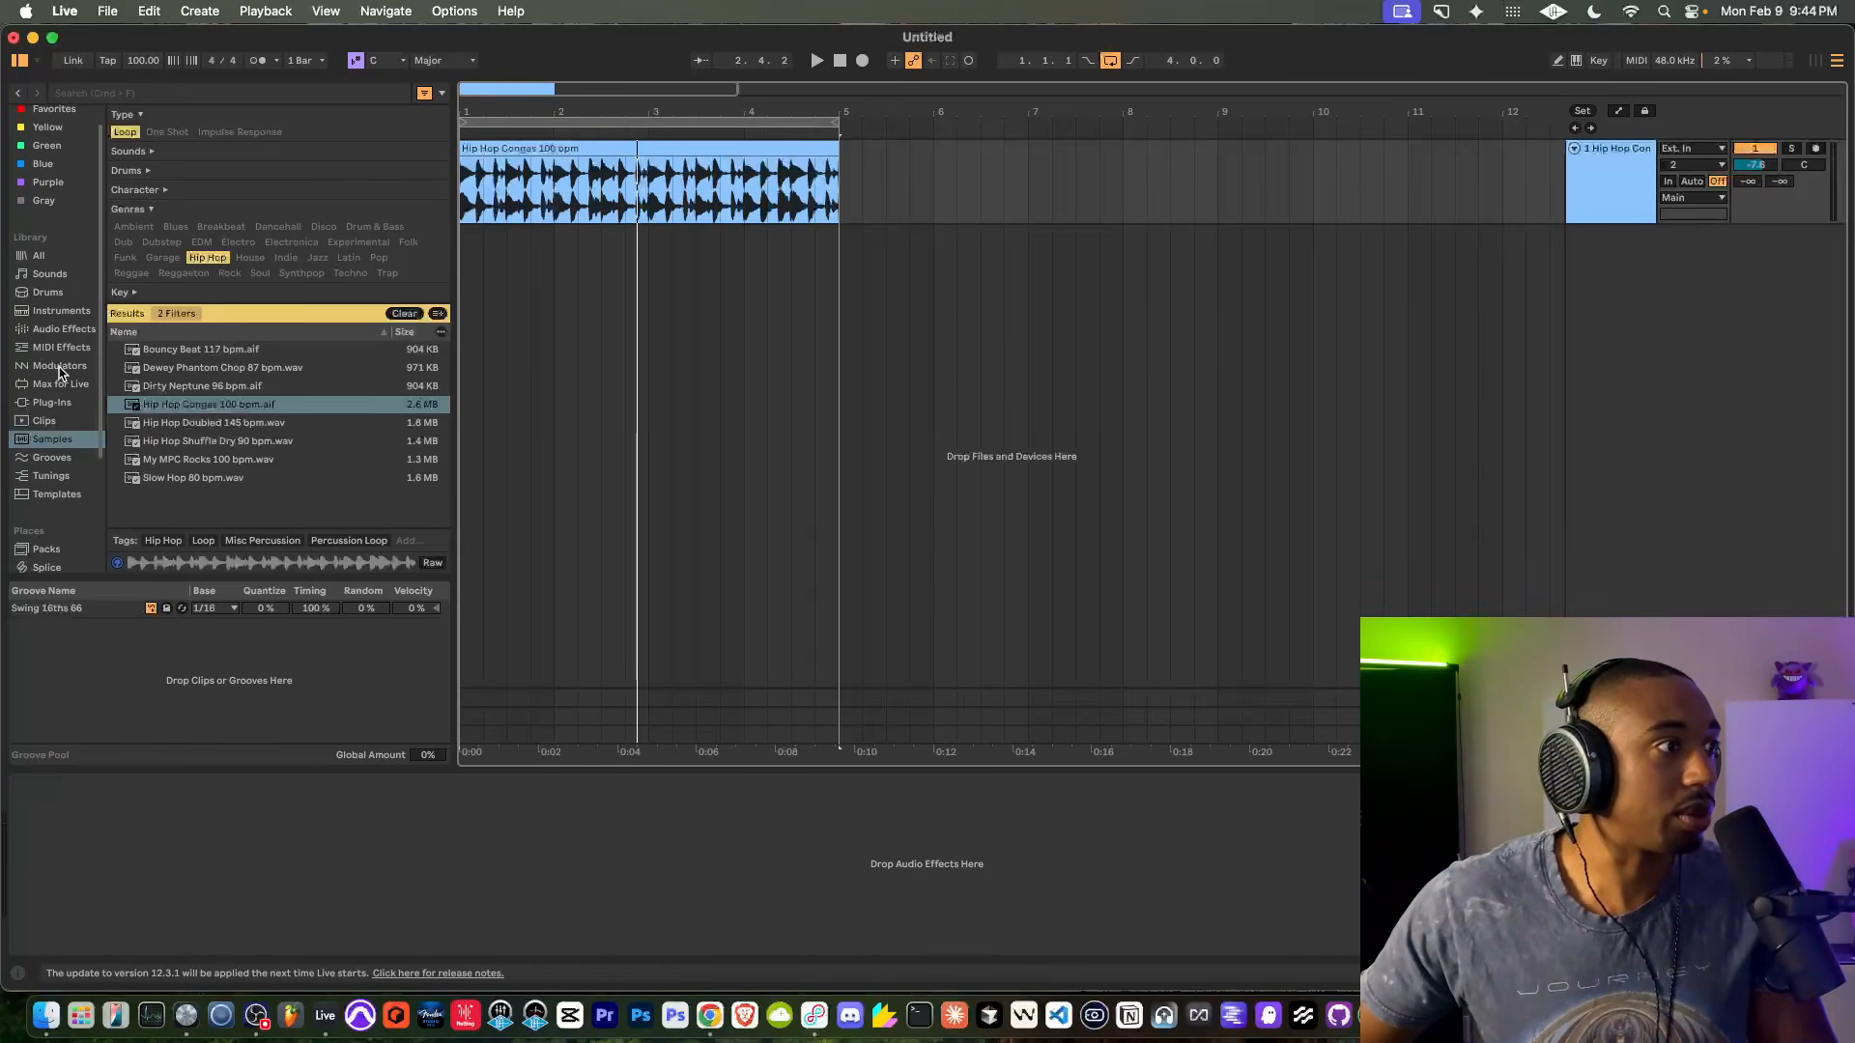
left_click(60, 385)
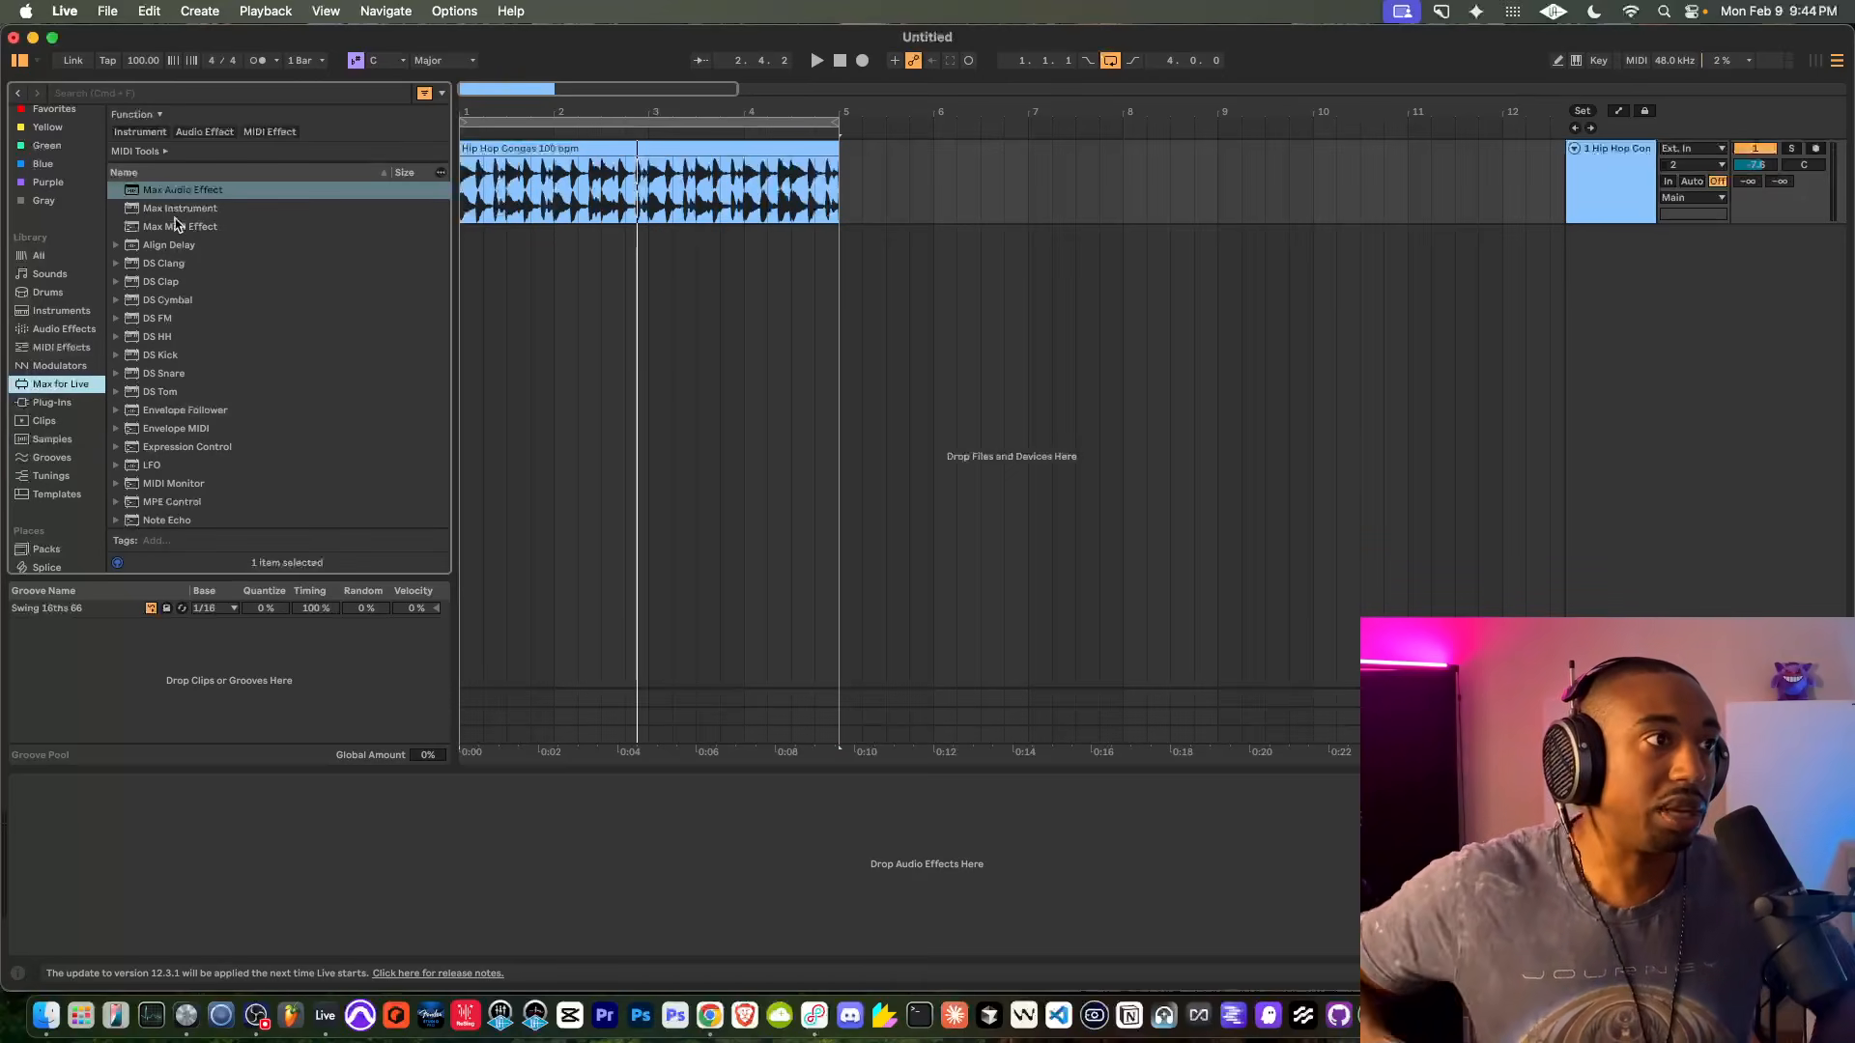
left_click(552, 212)
key("space")
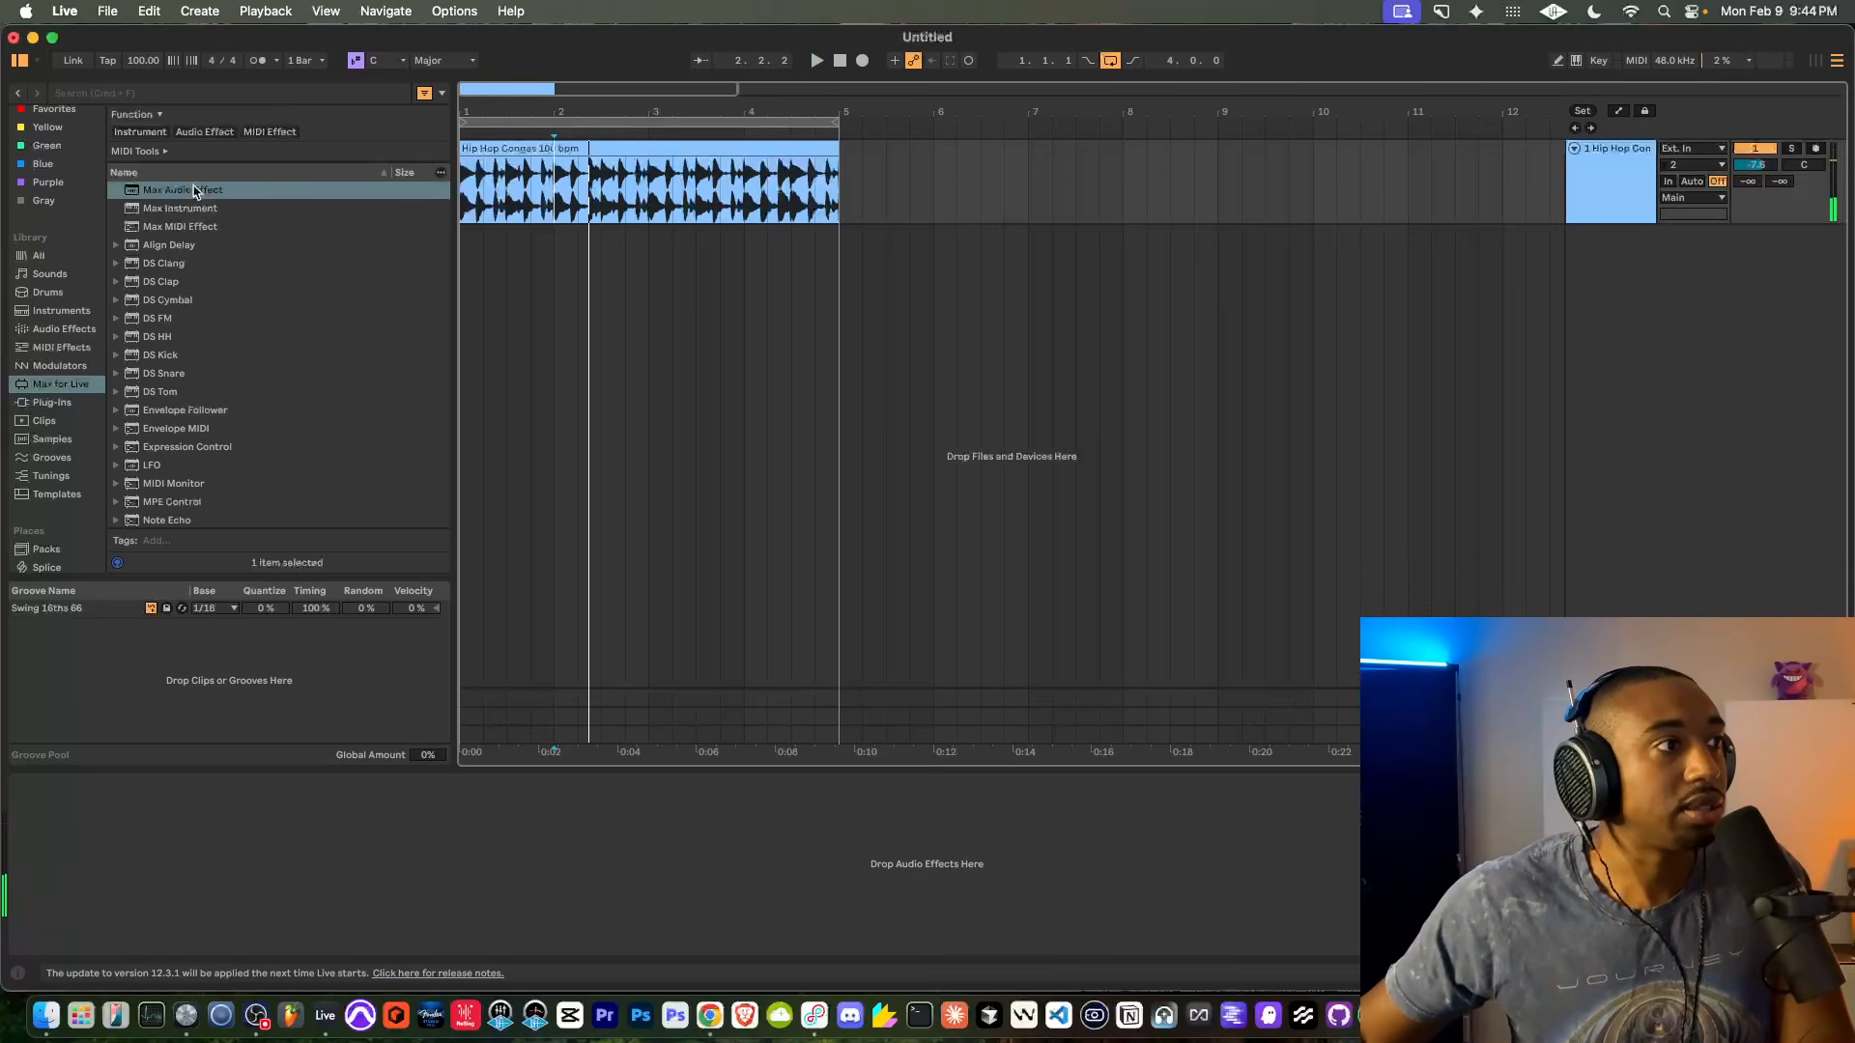
double_click(182, 193)
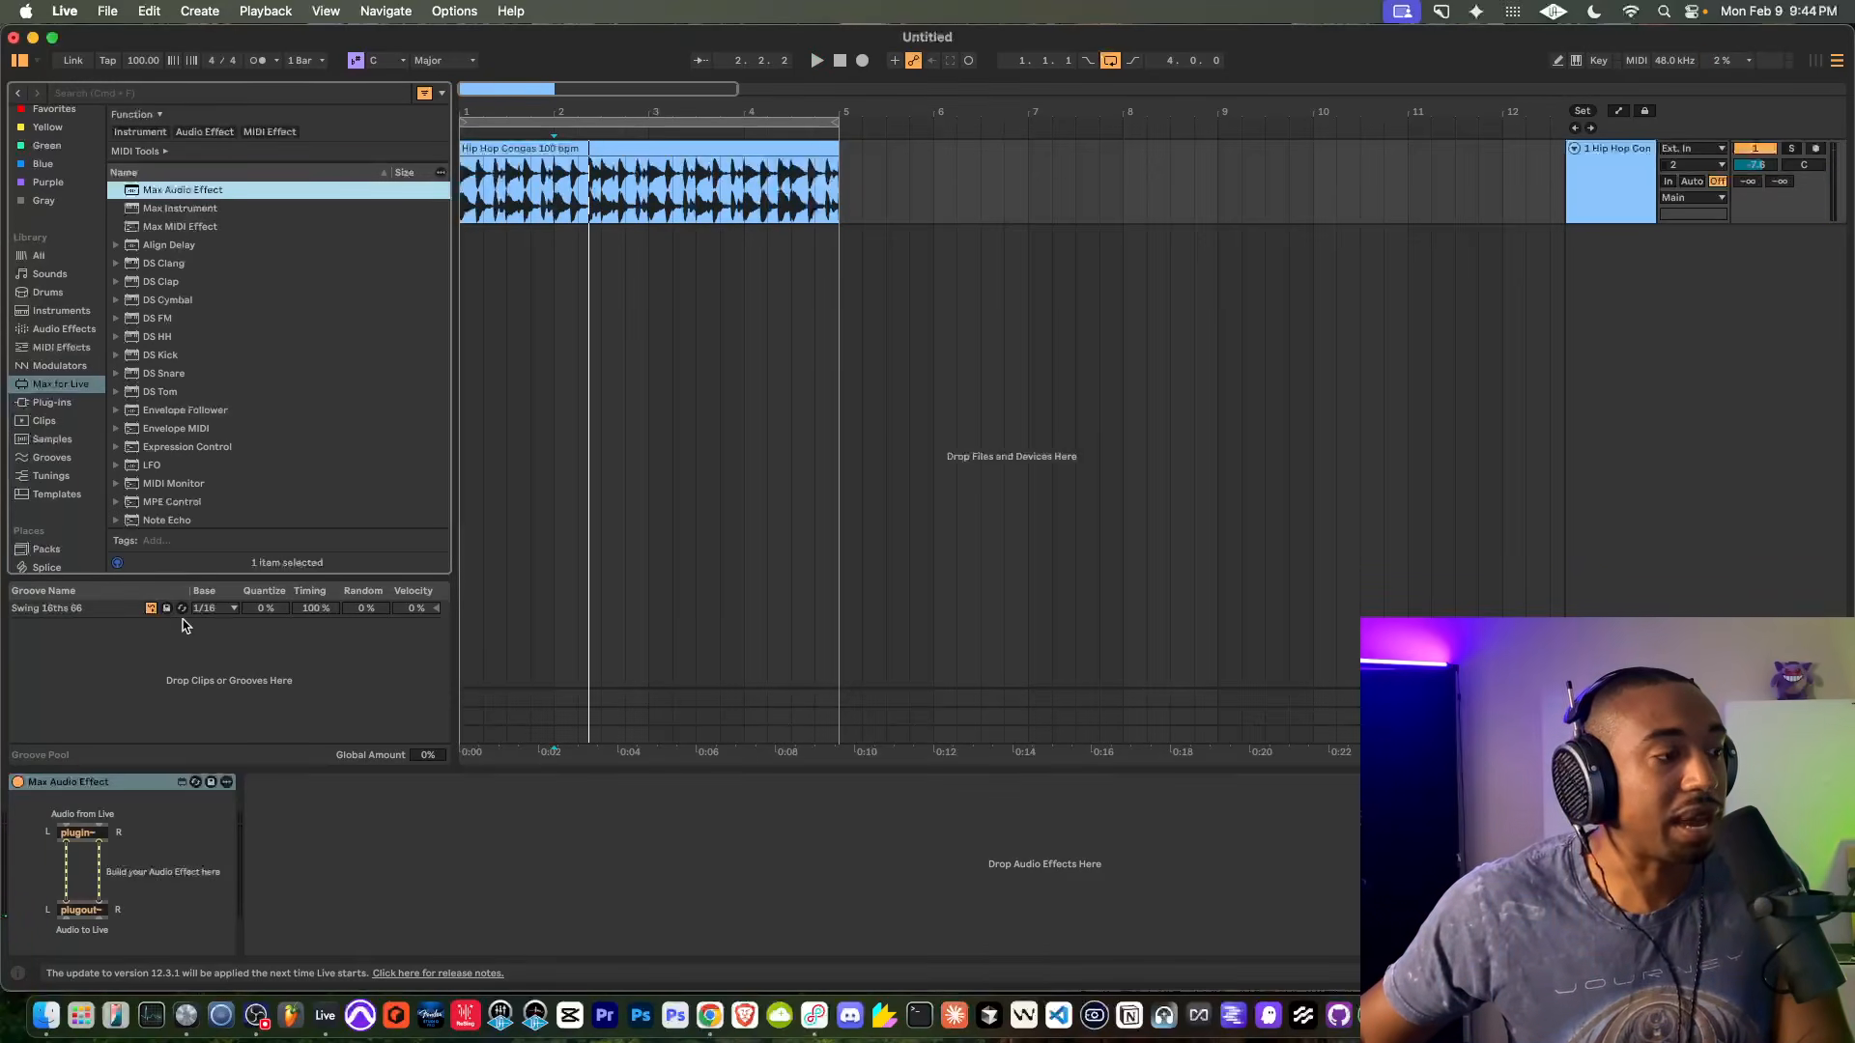
Open the Max Audio Effect device for editing in Max and enlarge its patcher window
double_click(178, 783)
double_click(18, 855)
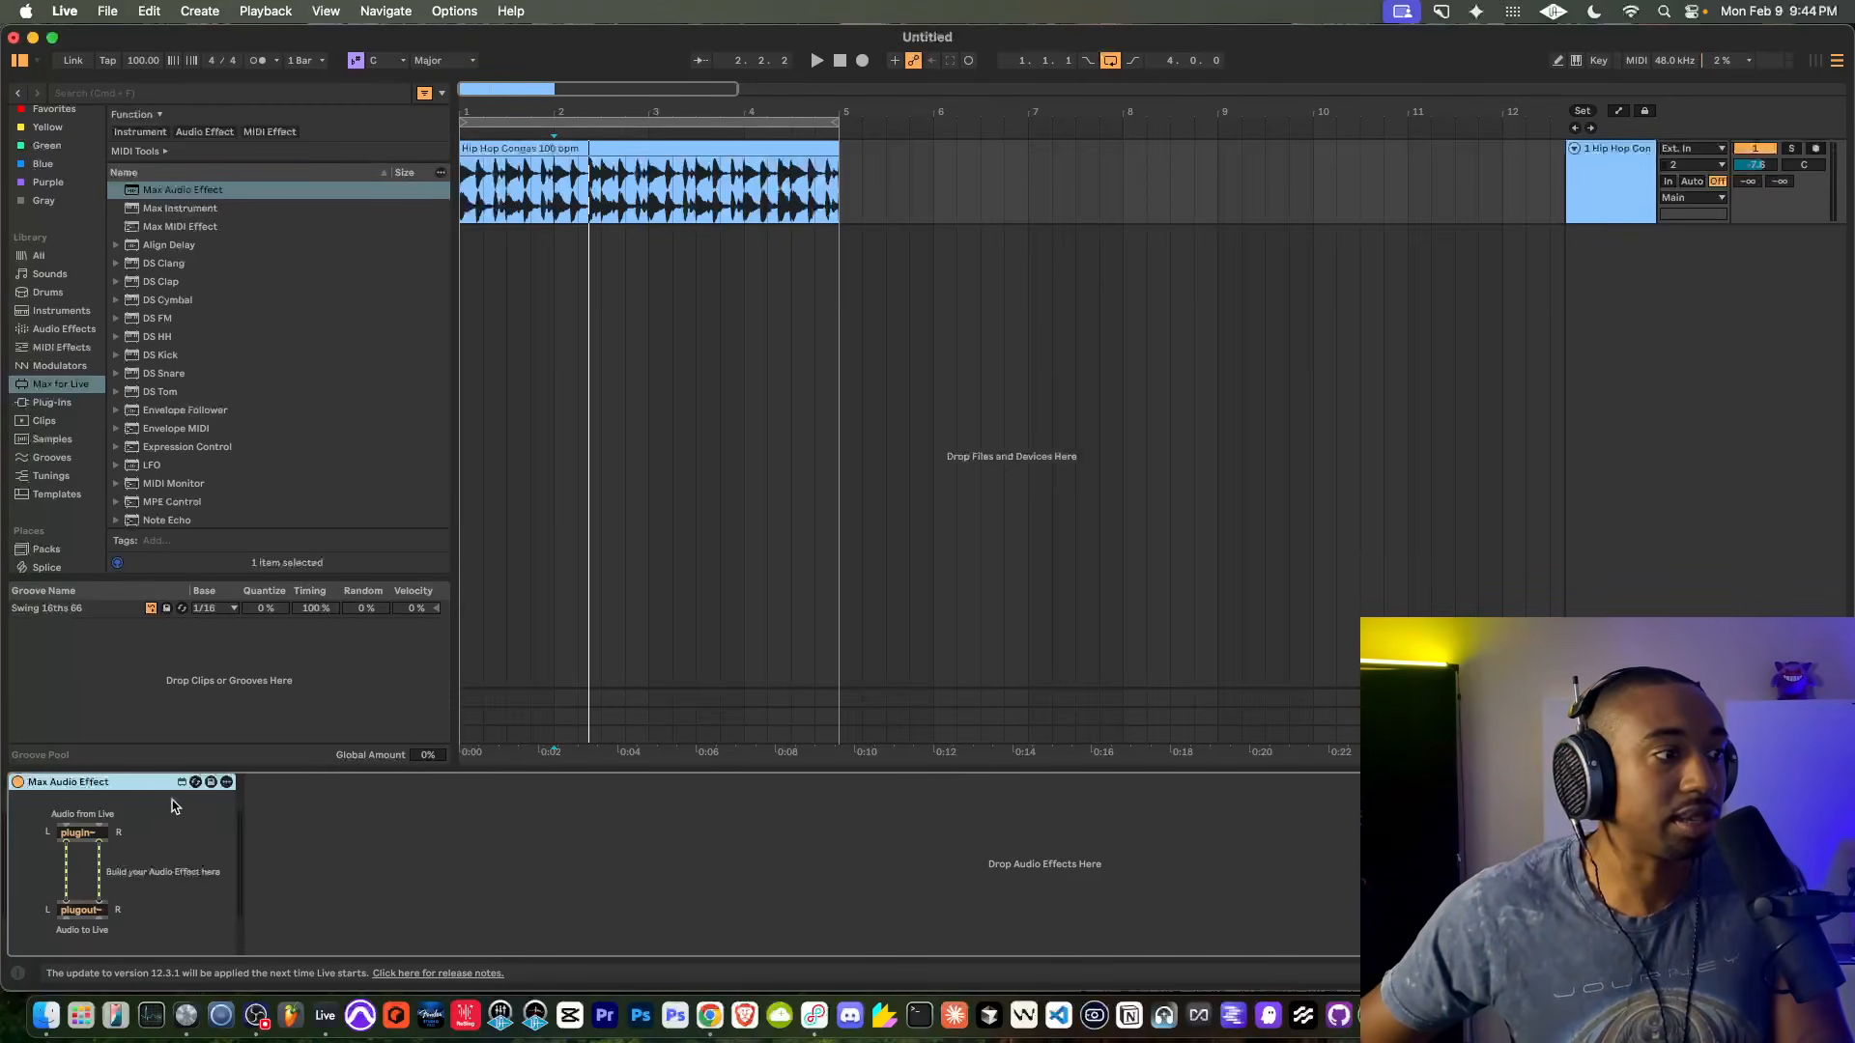
right_click(231, 784)
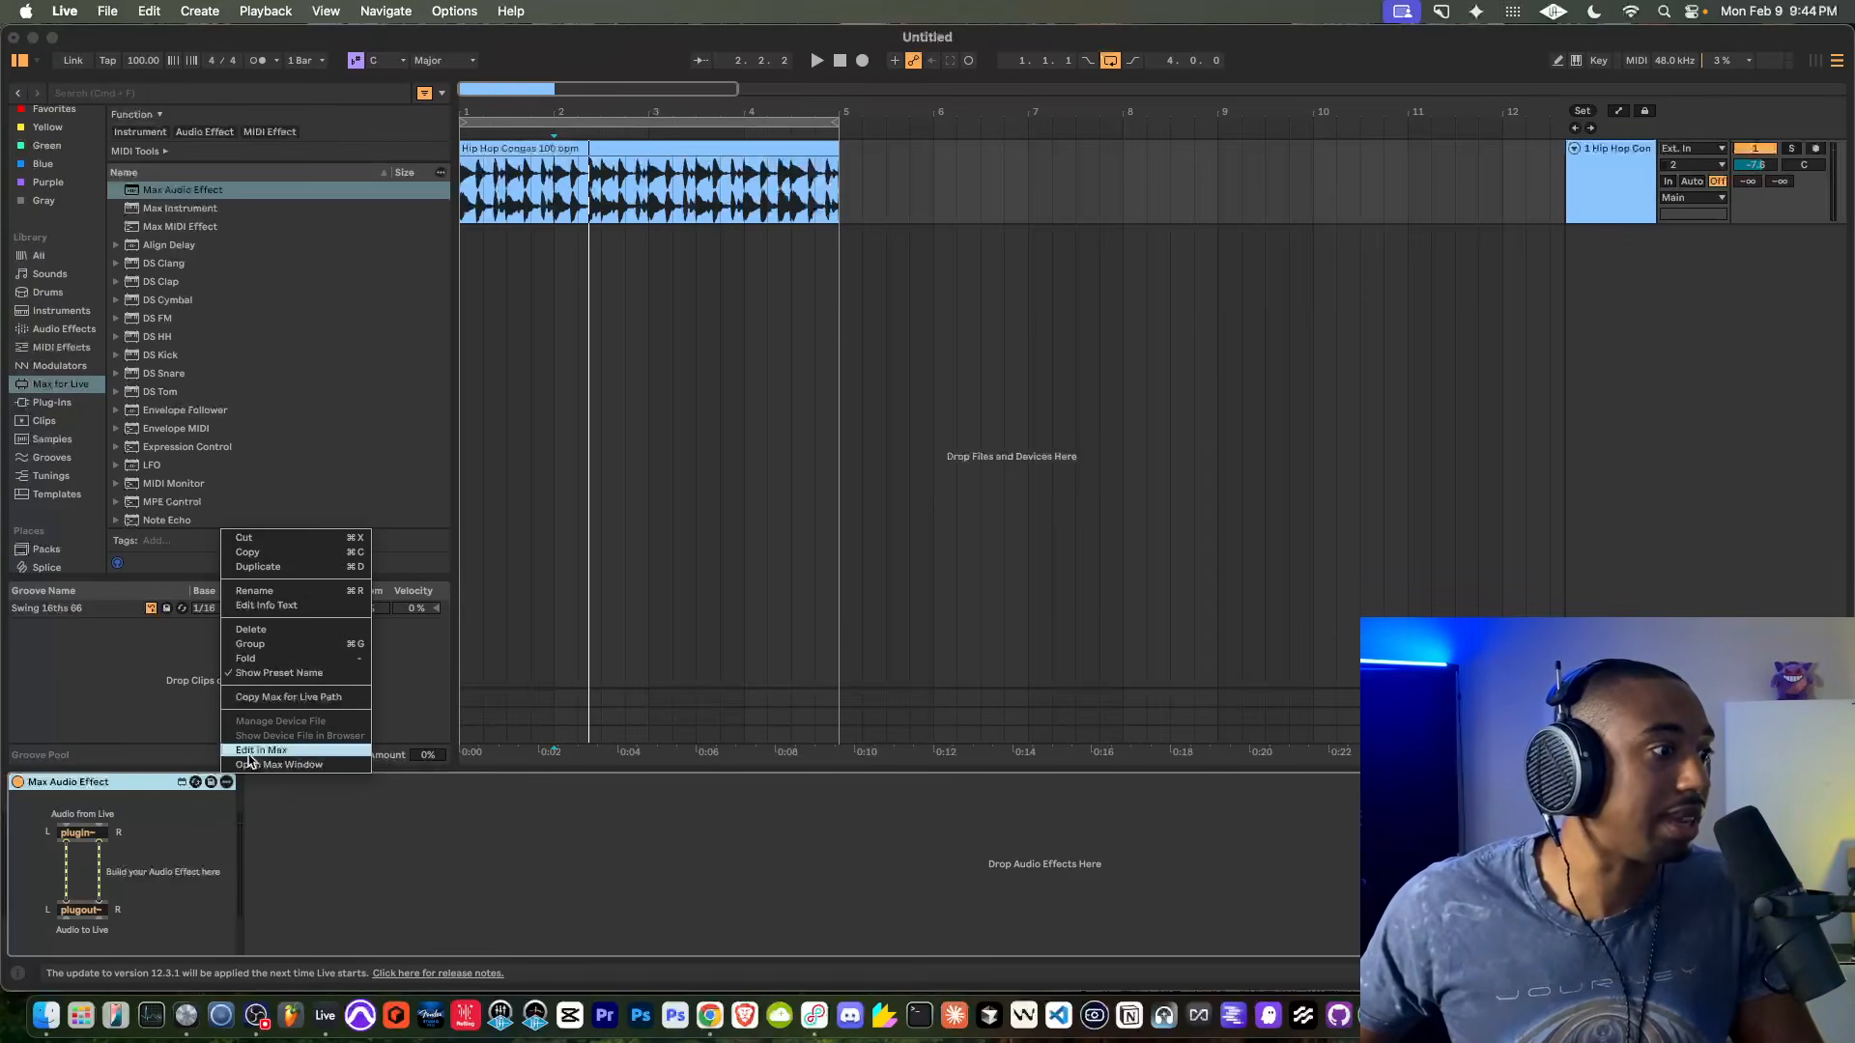
left_click(249, 751)
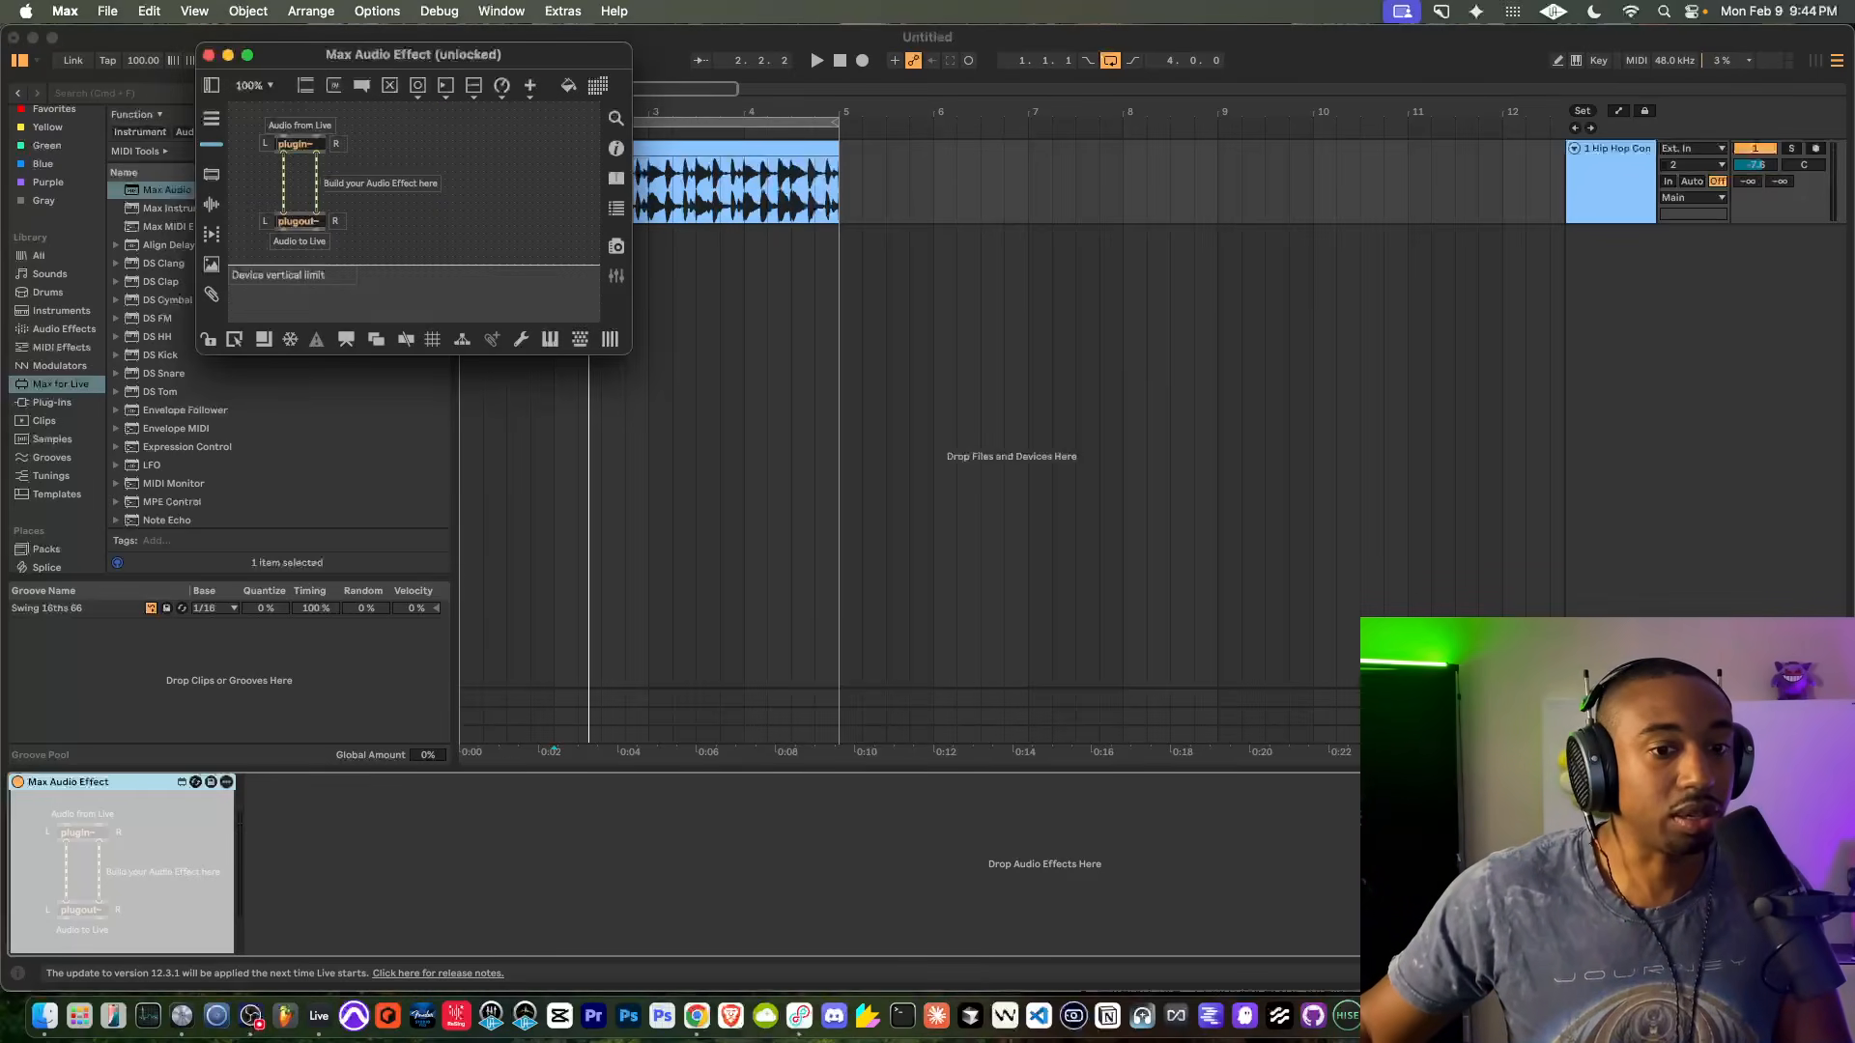
left_click_drag(630, 352, 1164, 937)
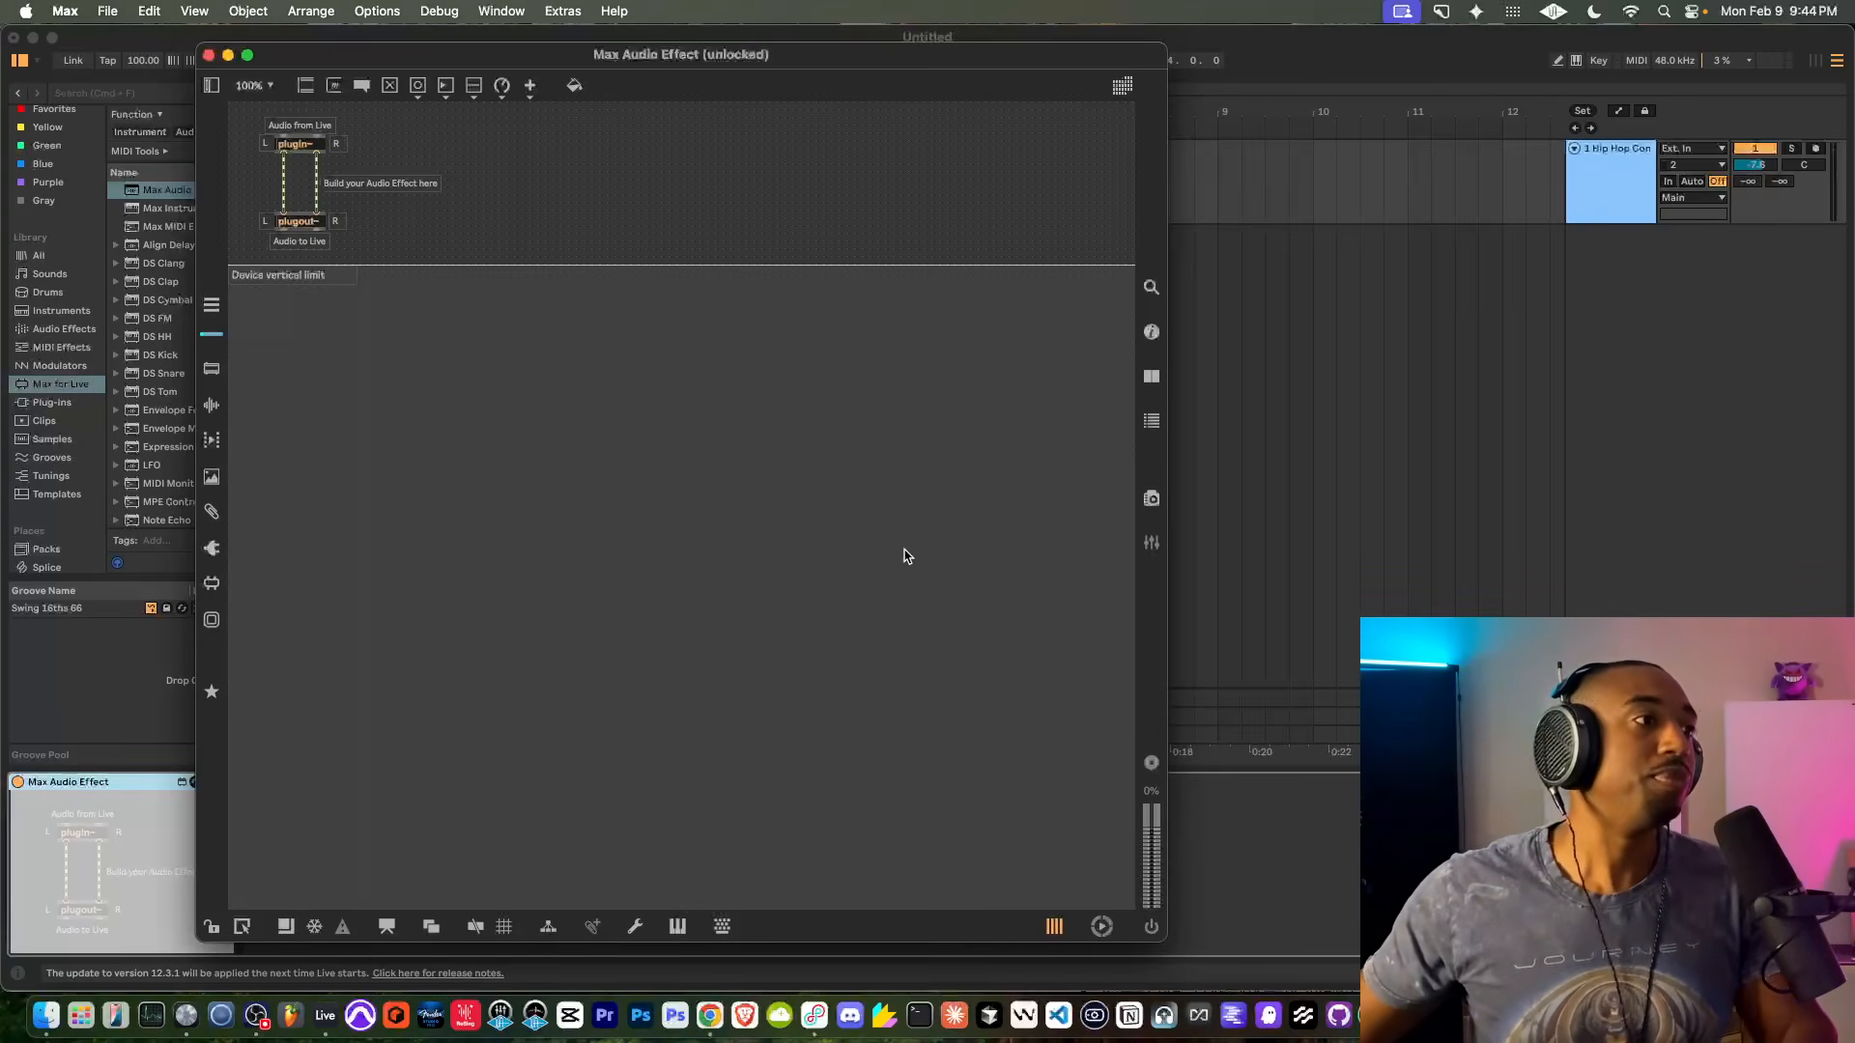
Group the plugout~ object with its L, R and Audio to Live labels
left_click_drag(379, 211, 230, 251)
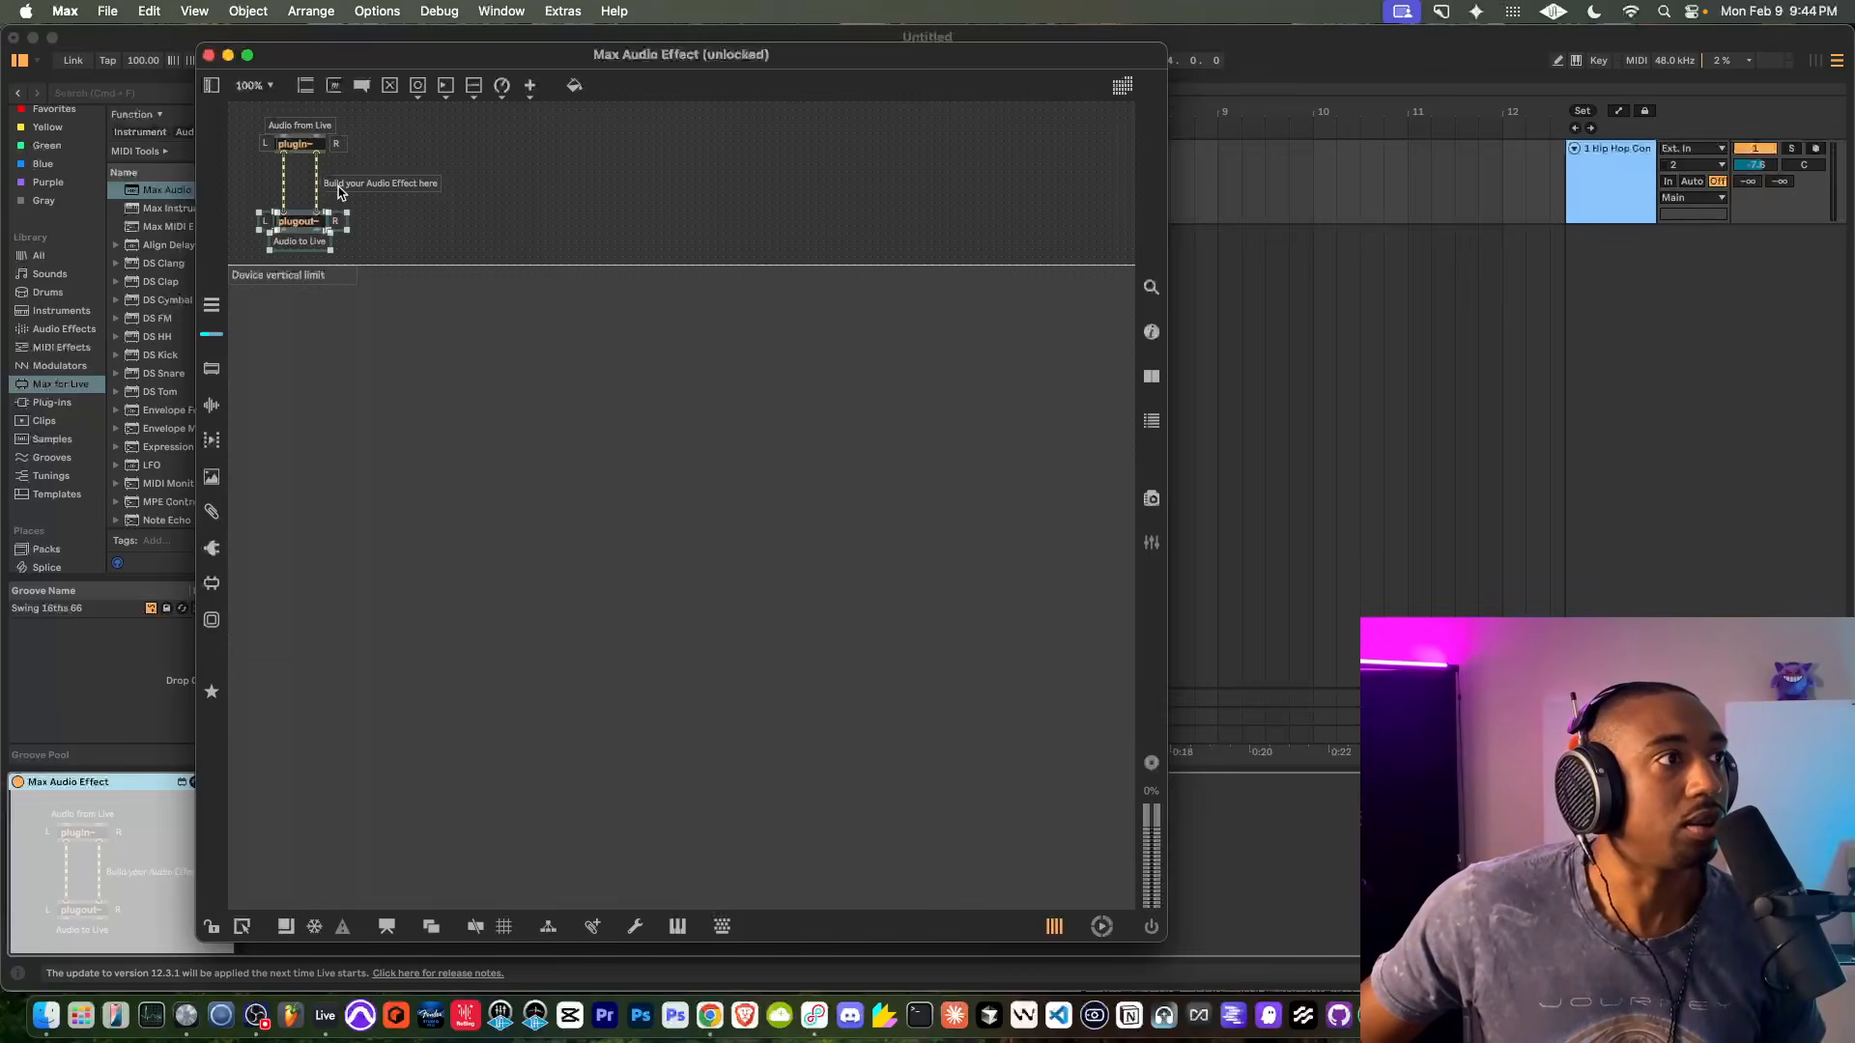
scroll(339, 192, "up", 5)
scroll(339, 192, "left", 4)
scroll(339, 192, "up", 2)
scroll(326, 211, "down", 2)
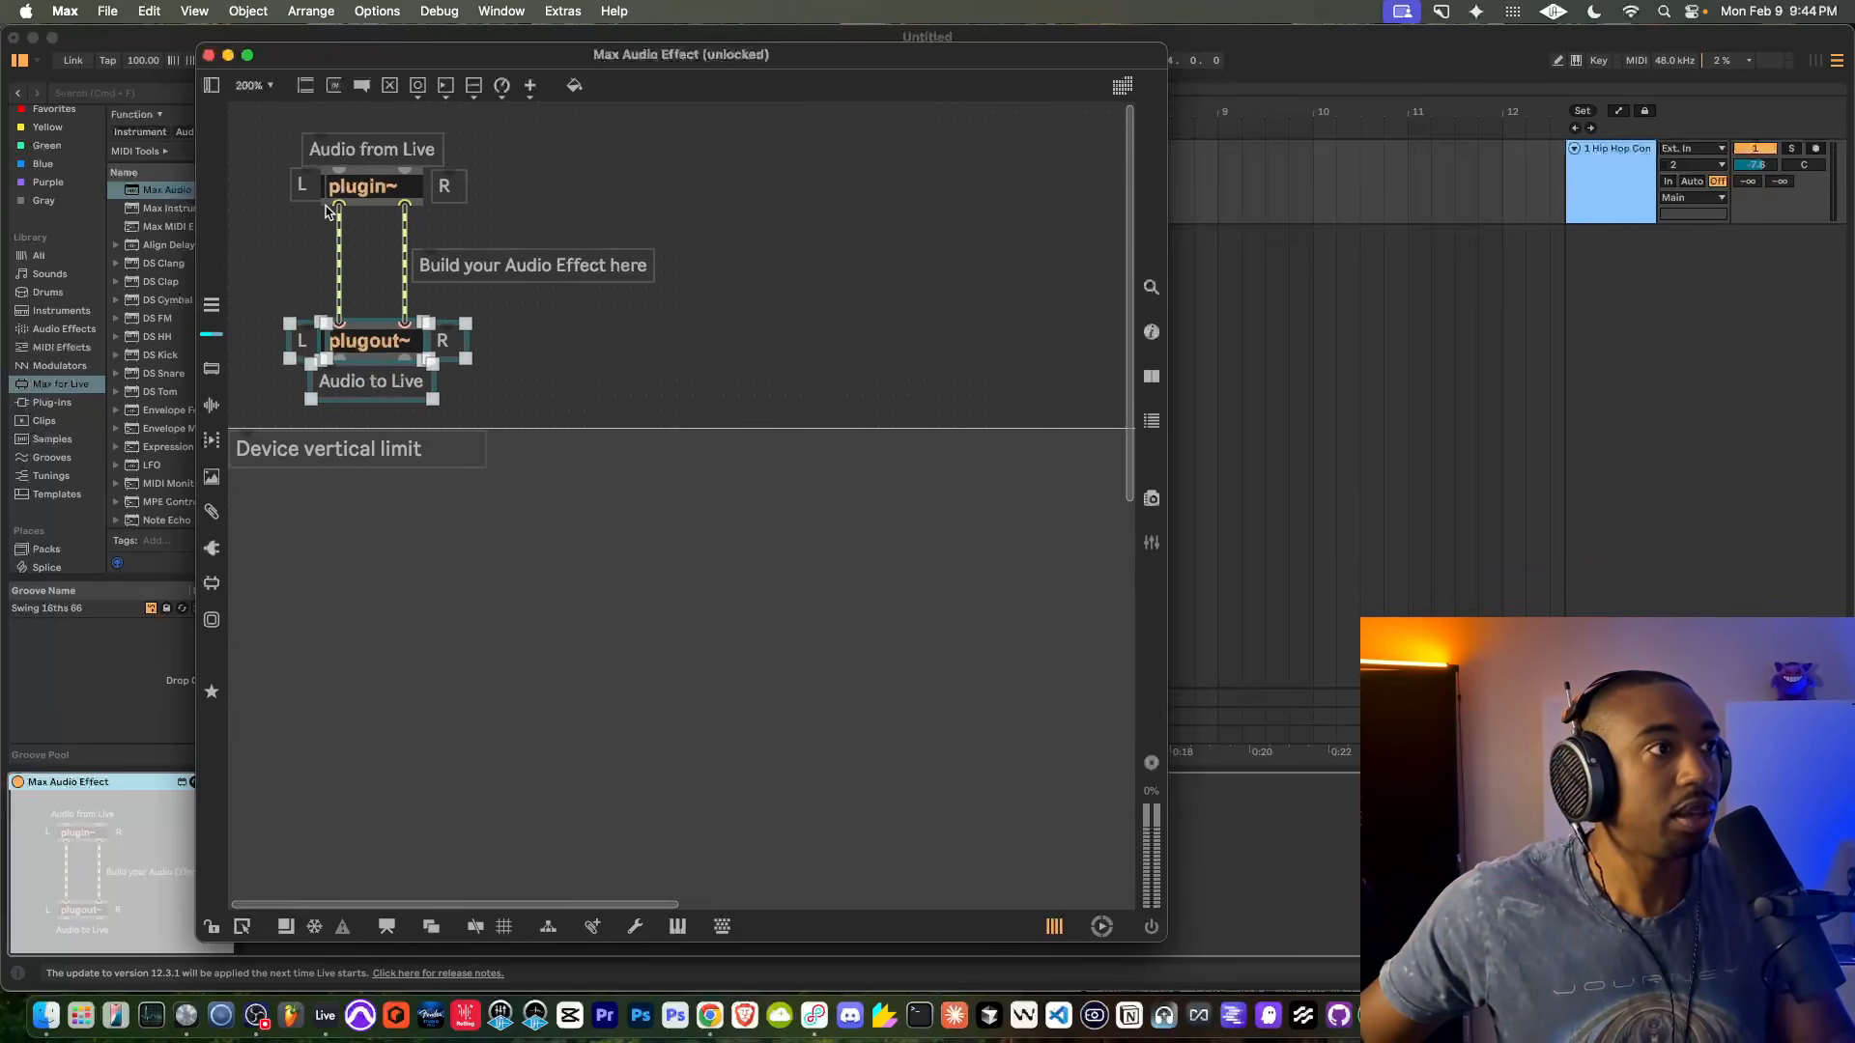
left_click(584, 361)
left_click_drag(561, 322, 220, 412)
right_click(370, 379)
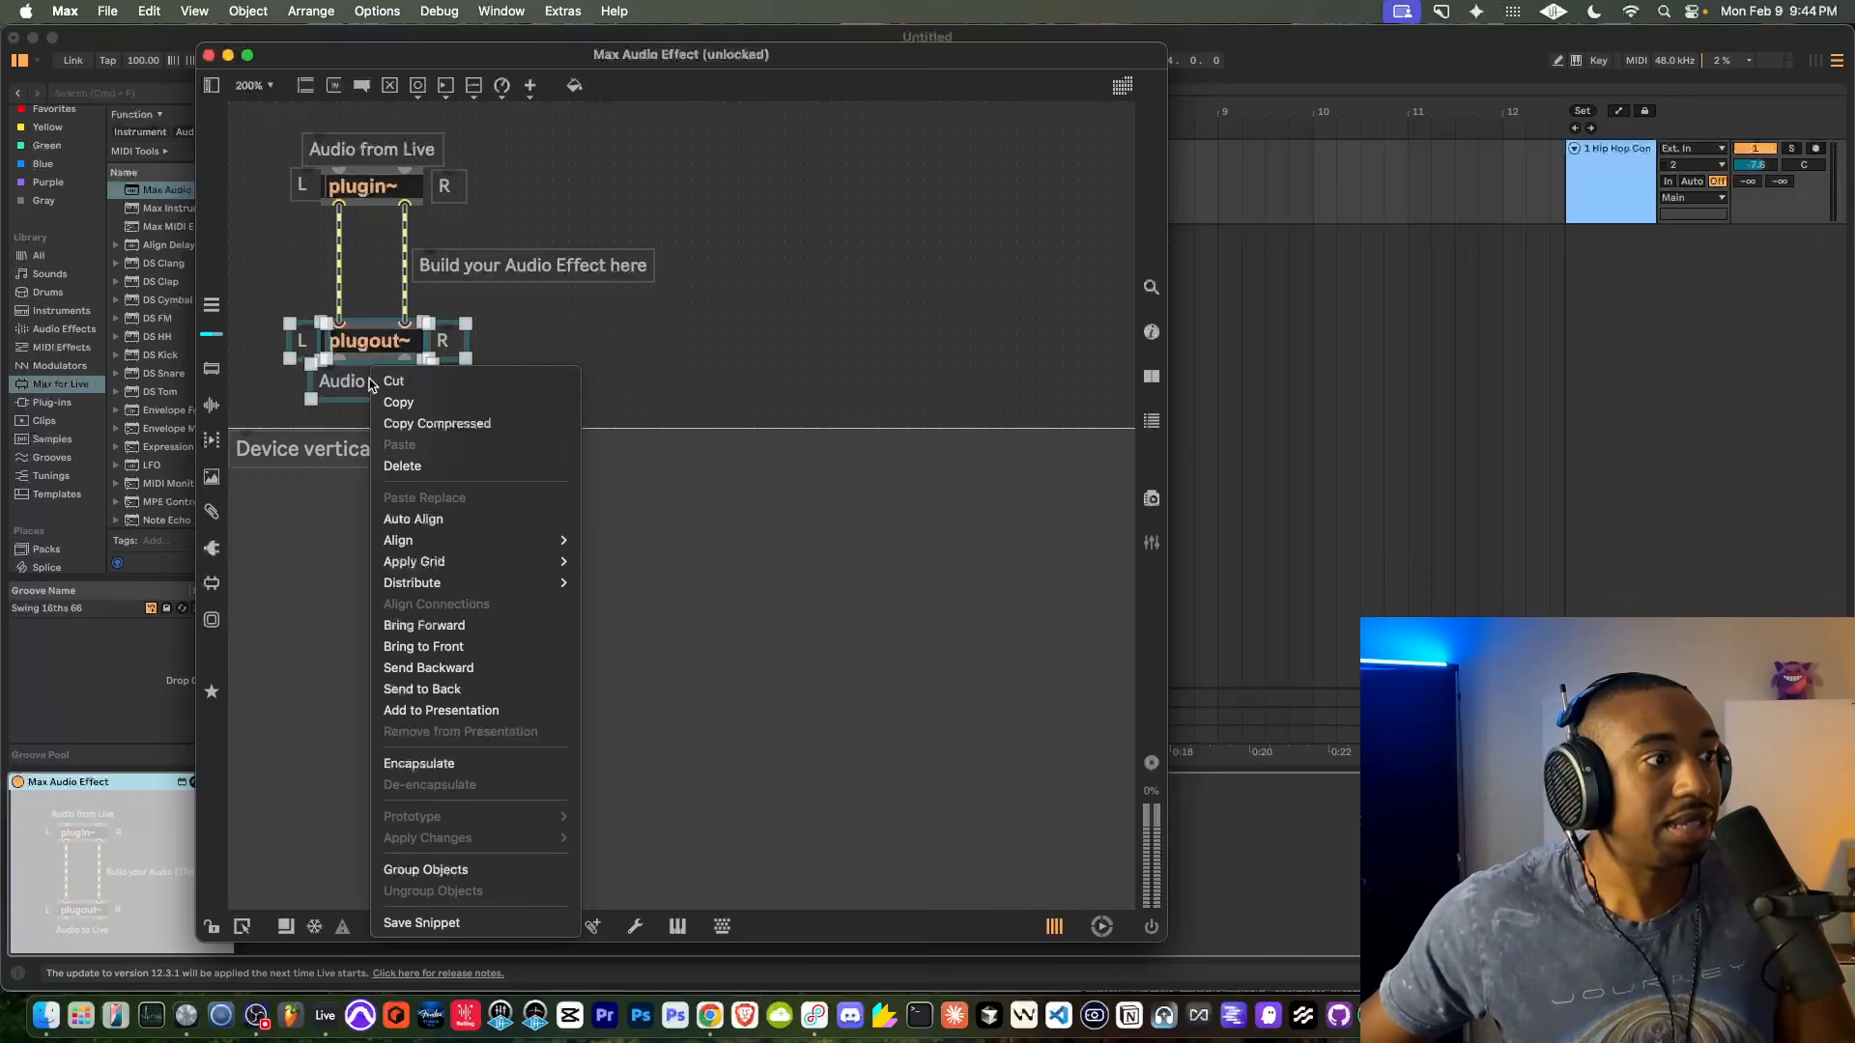
left_click(418, 869)
Group the plugin~ object with its L, R and Audio from Live labels
left_click(561, 396)
left_click_drag(519, 230, 272, 120)
left_click_drag(545, 190, 295, 144)
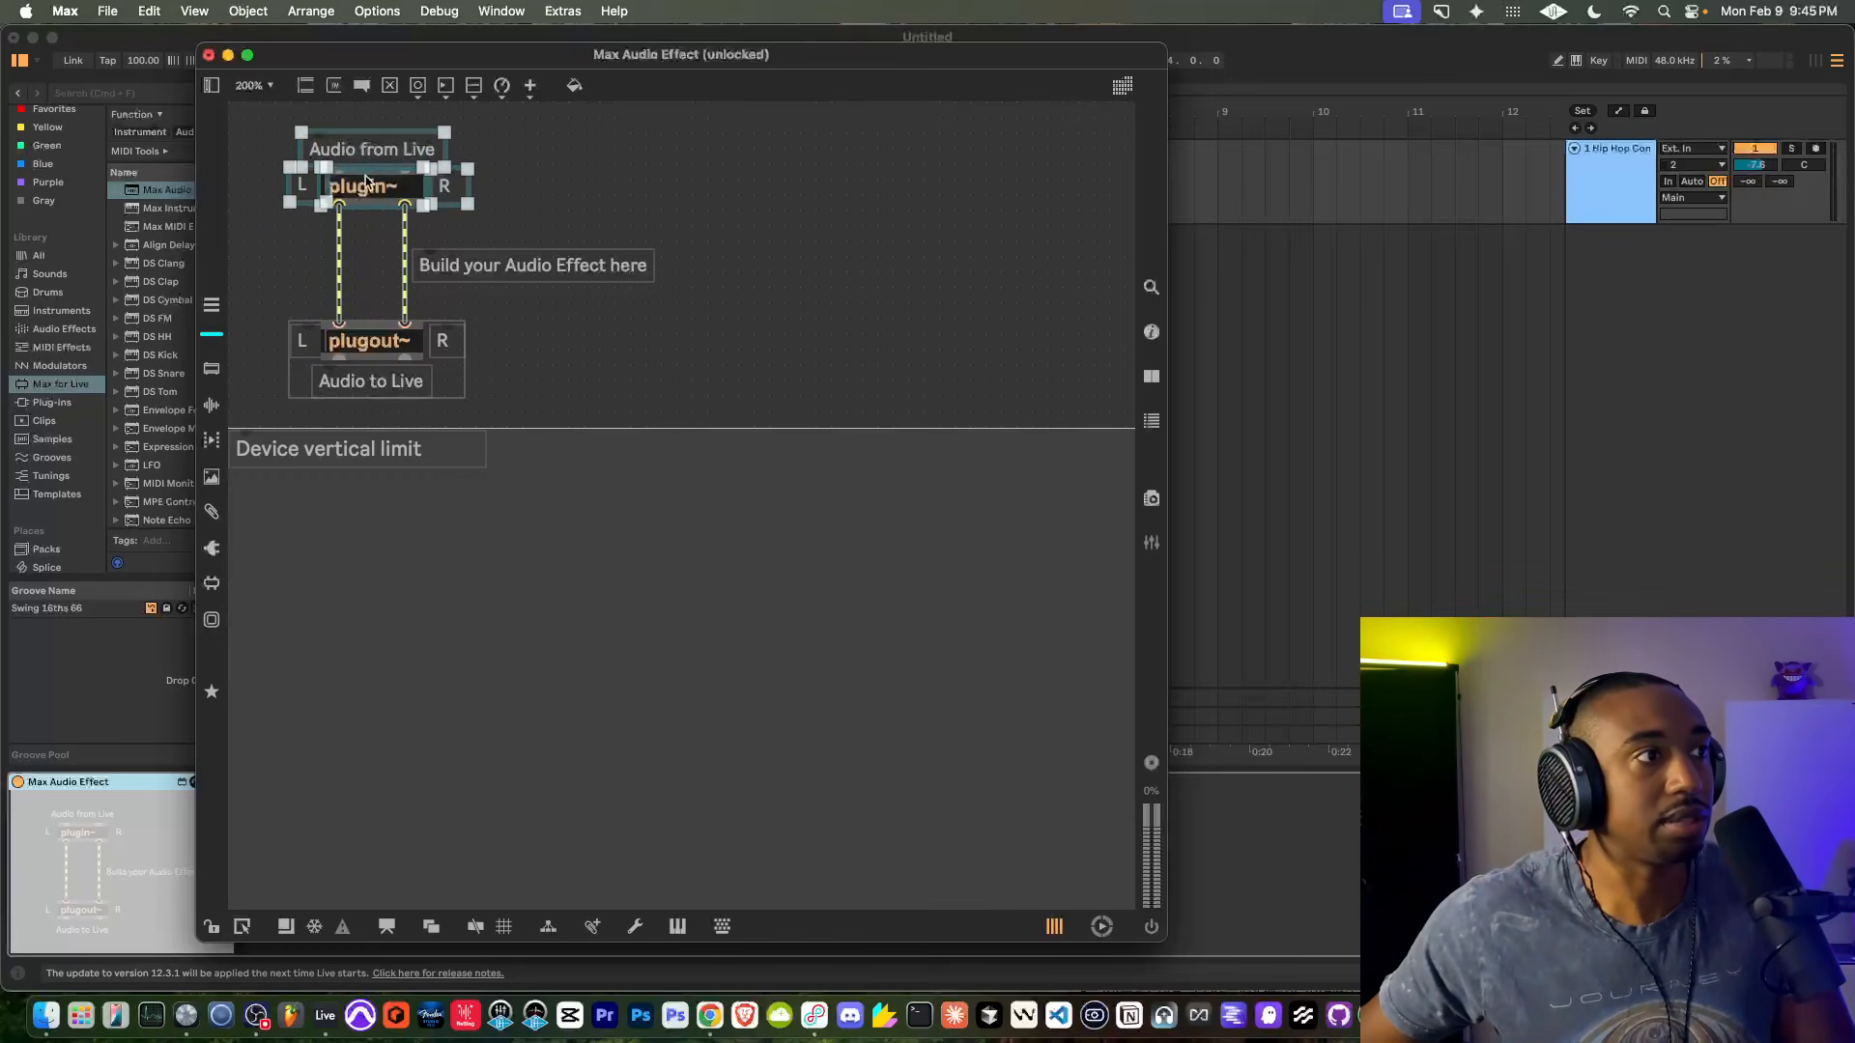
right_click(362, 178)
left_click(406, 676)
Move the plugout~ group slightly down toward the device vertical limit line
mouse_move(364, 387)
left_mouse_down()
mouse_move(483, 385)
mouse_move(281, 385)
mouse_move(440, 386)
mouse_move(353, 390)
mouse_move(371, 399)
left_mouse_up()
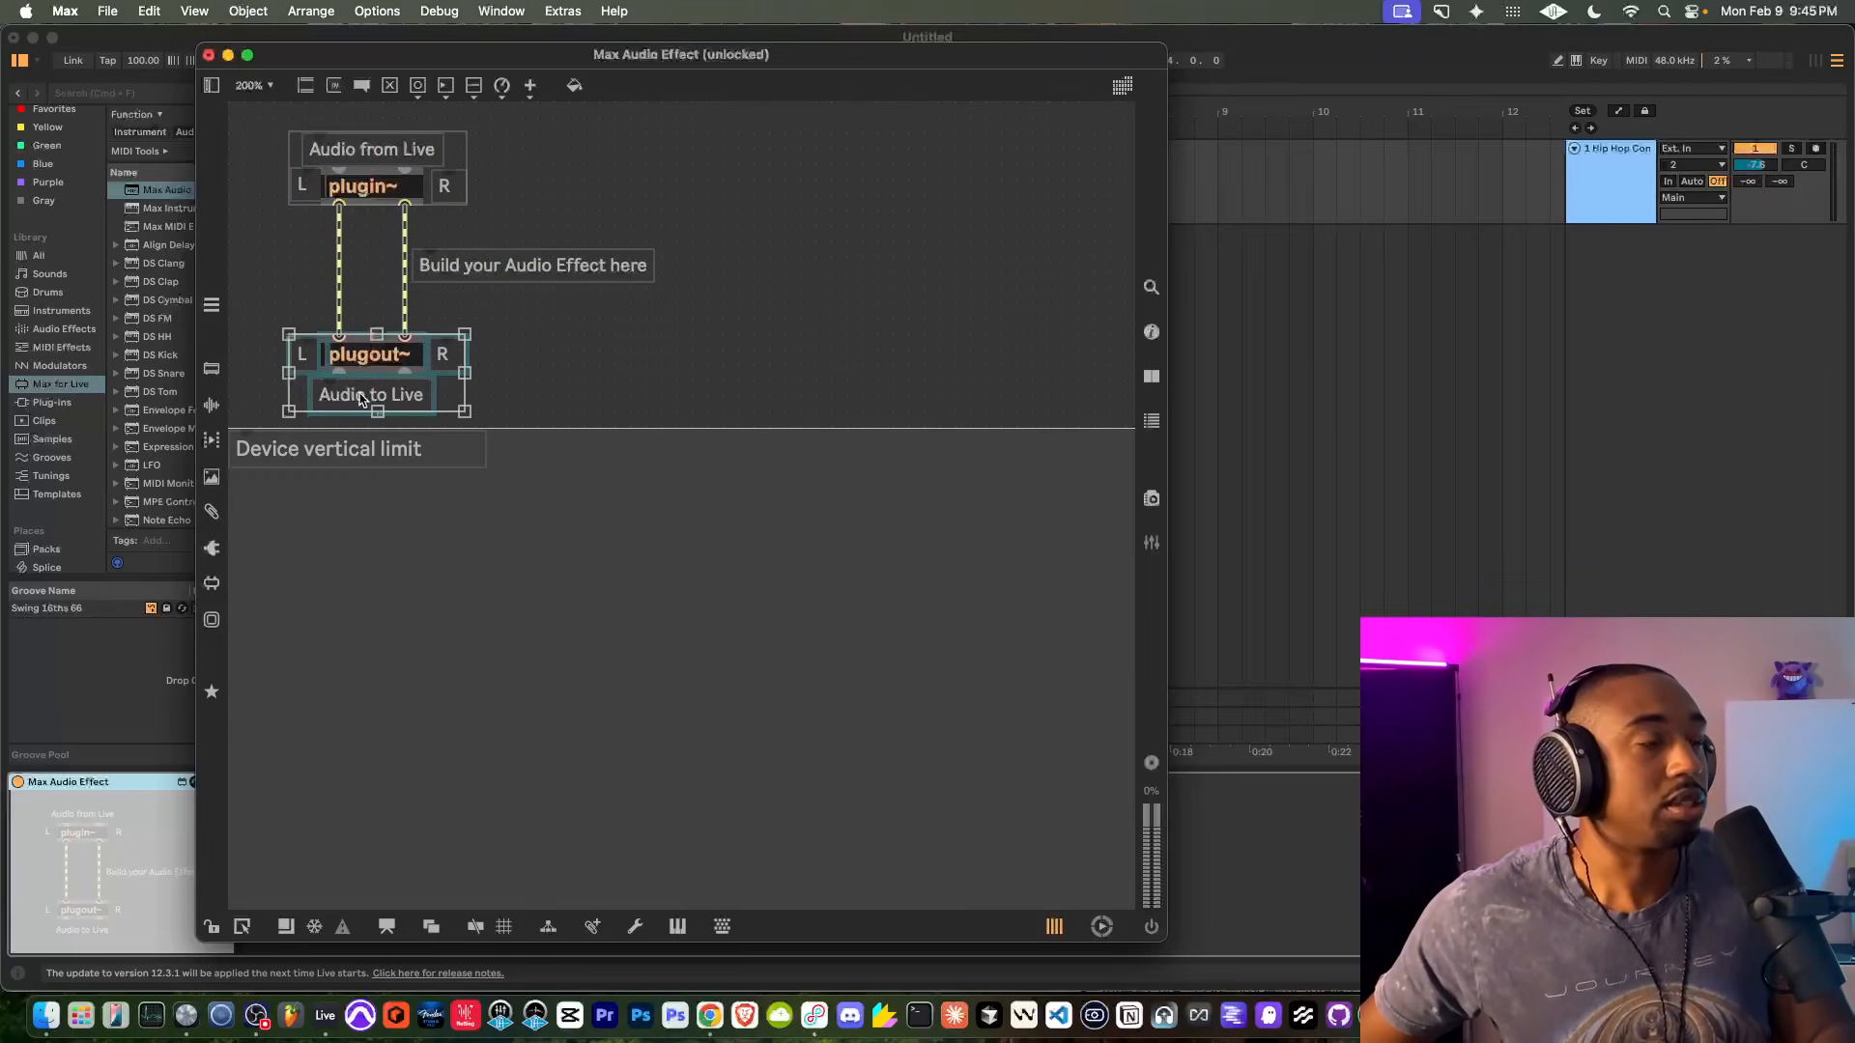
left_click(690, 238)
scroll(425, 485, "down", 2)
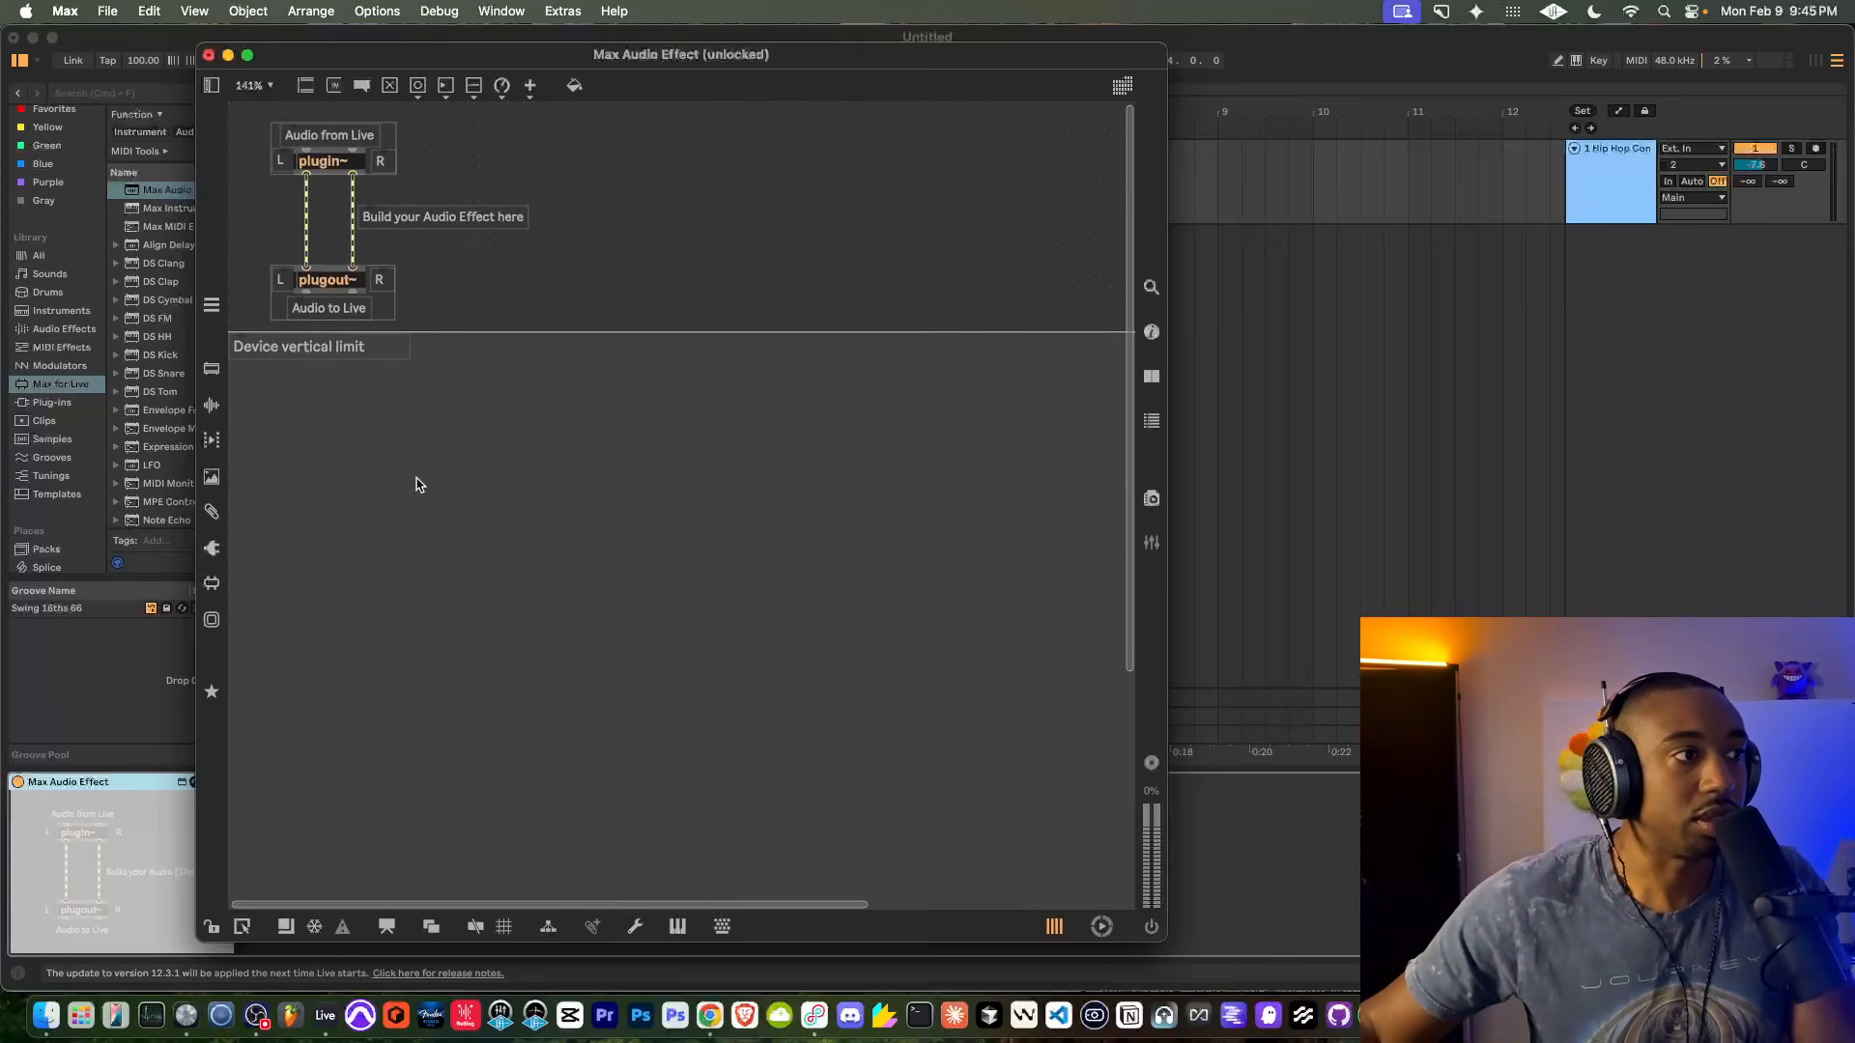
scroll(425, 485, "right", 1)
scroll(297, 314, "up", 5)
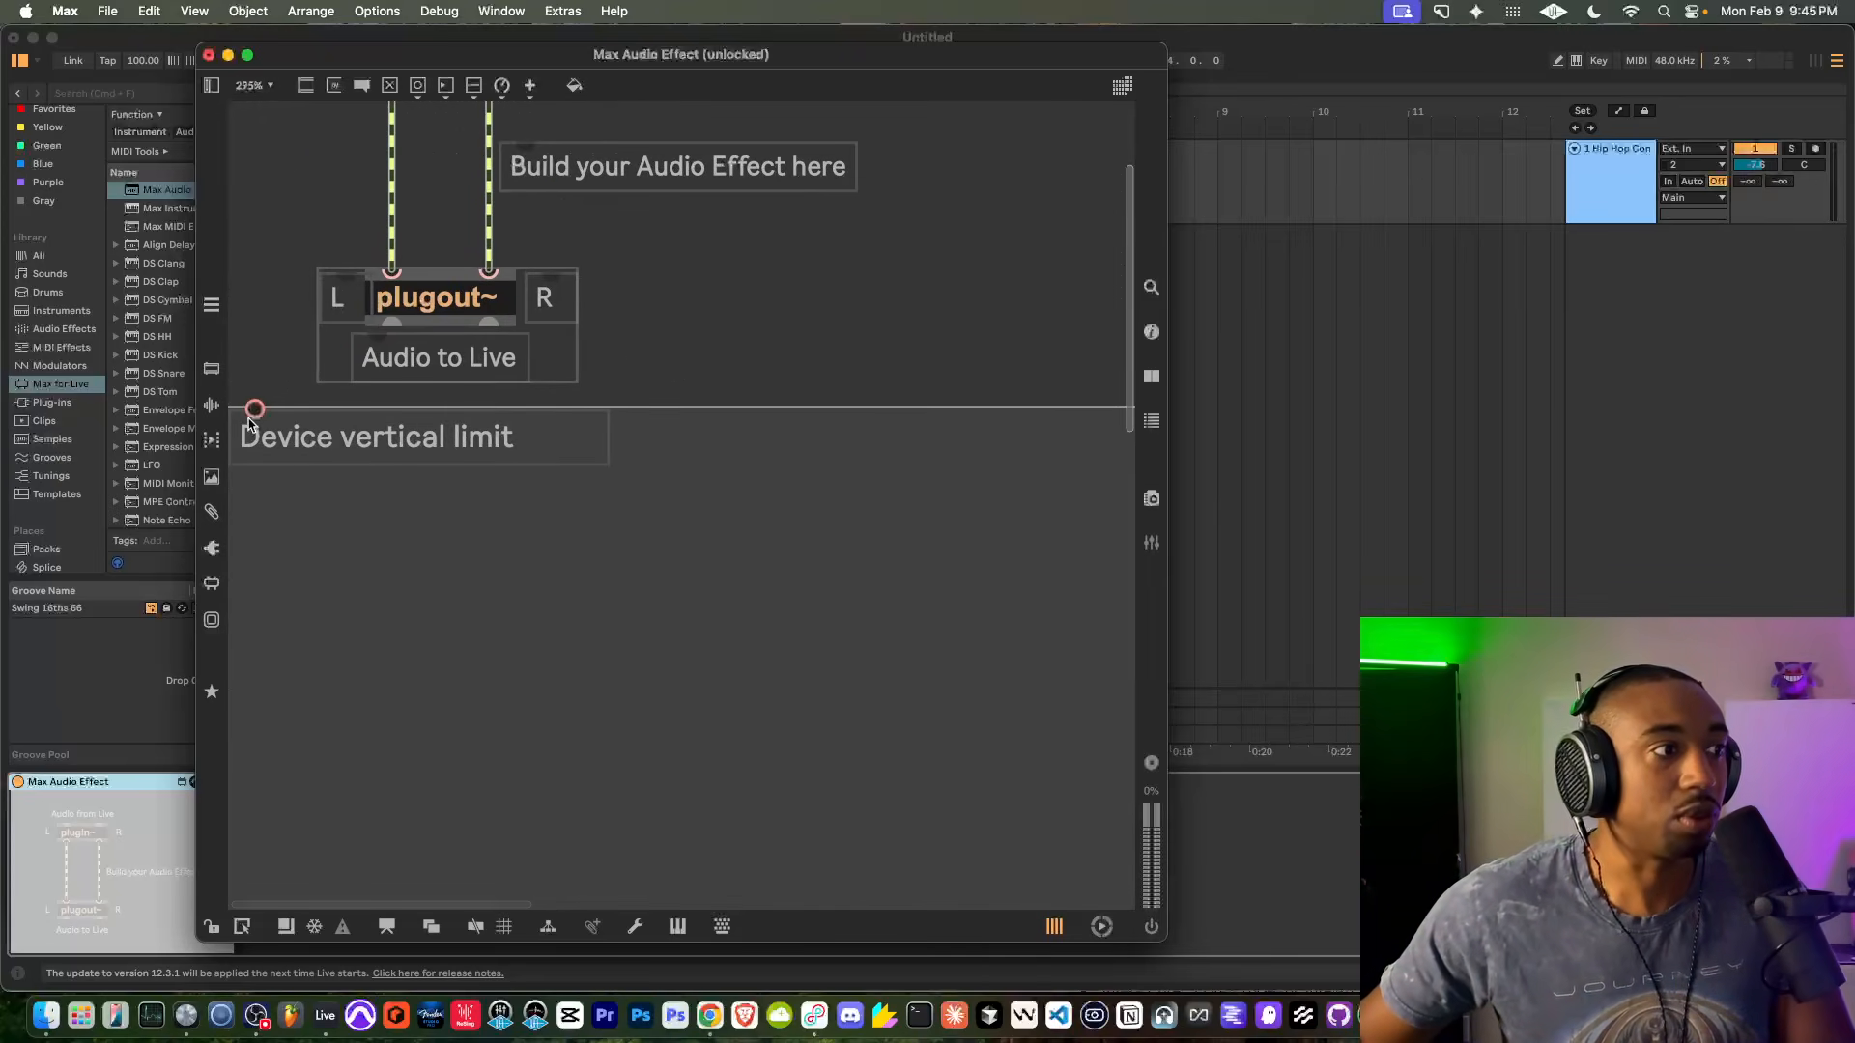
scroll(451, 455, "down", 4)
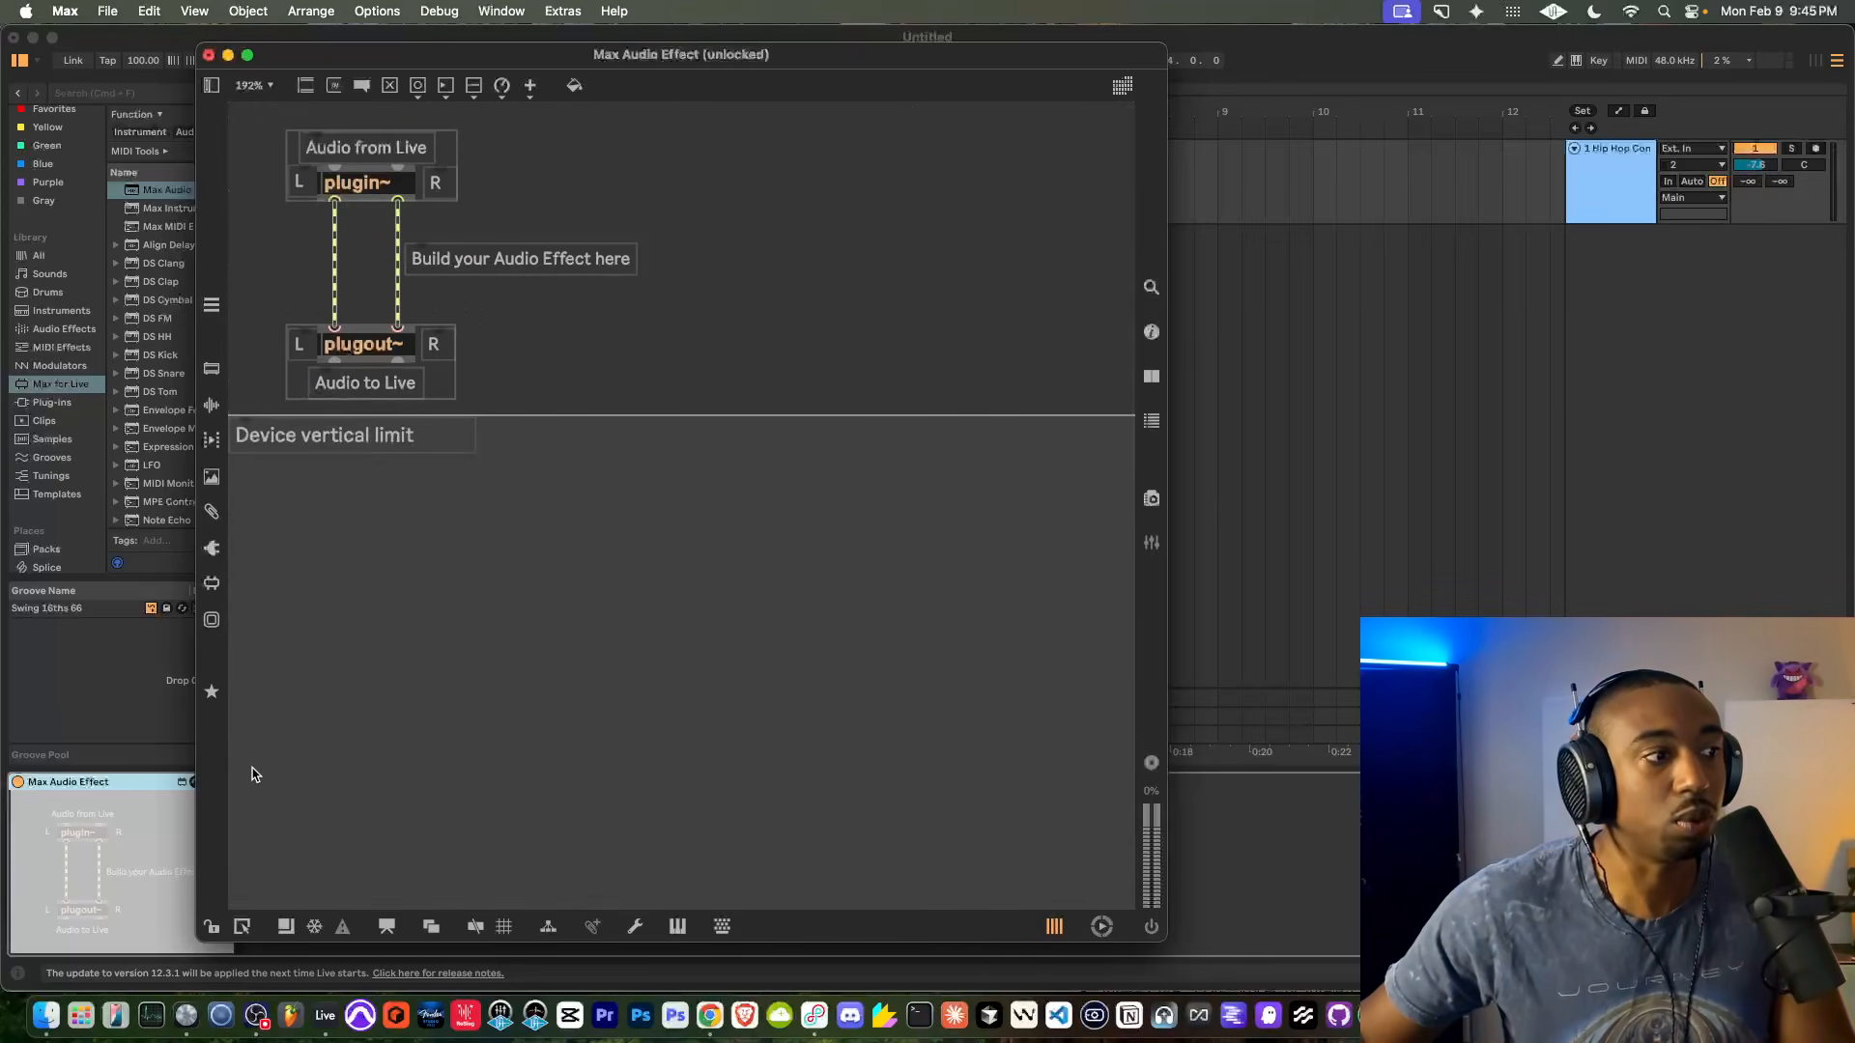
left_click(1292, 856)
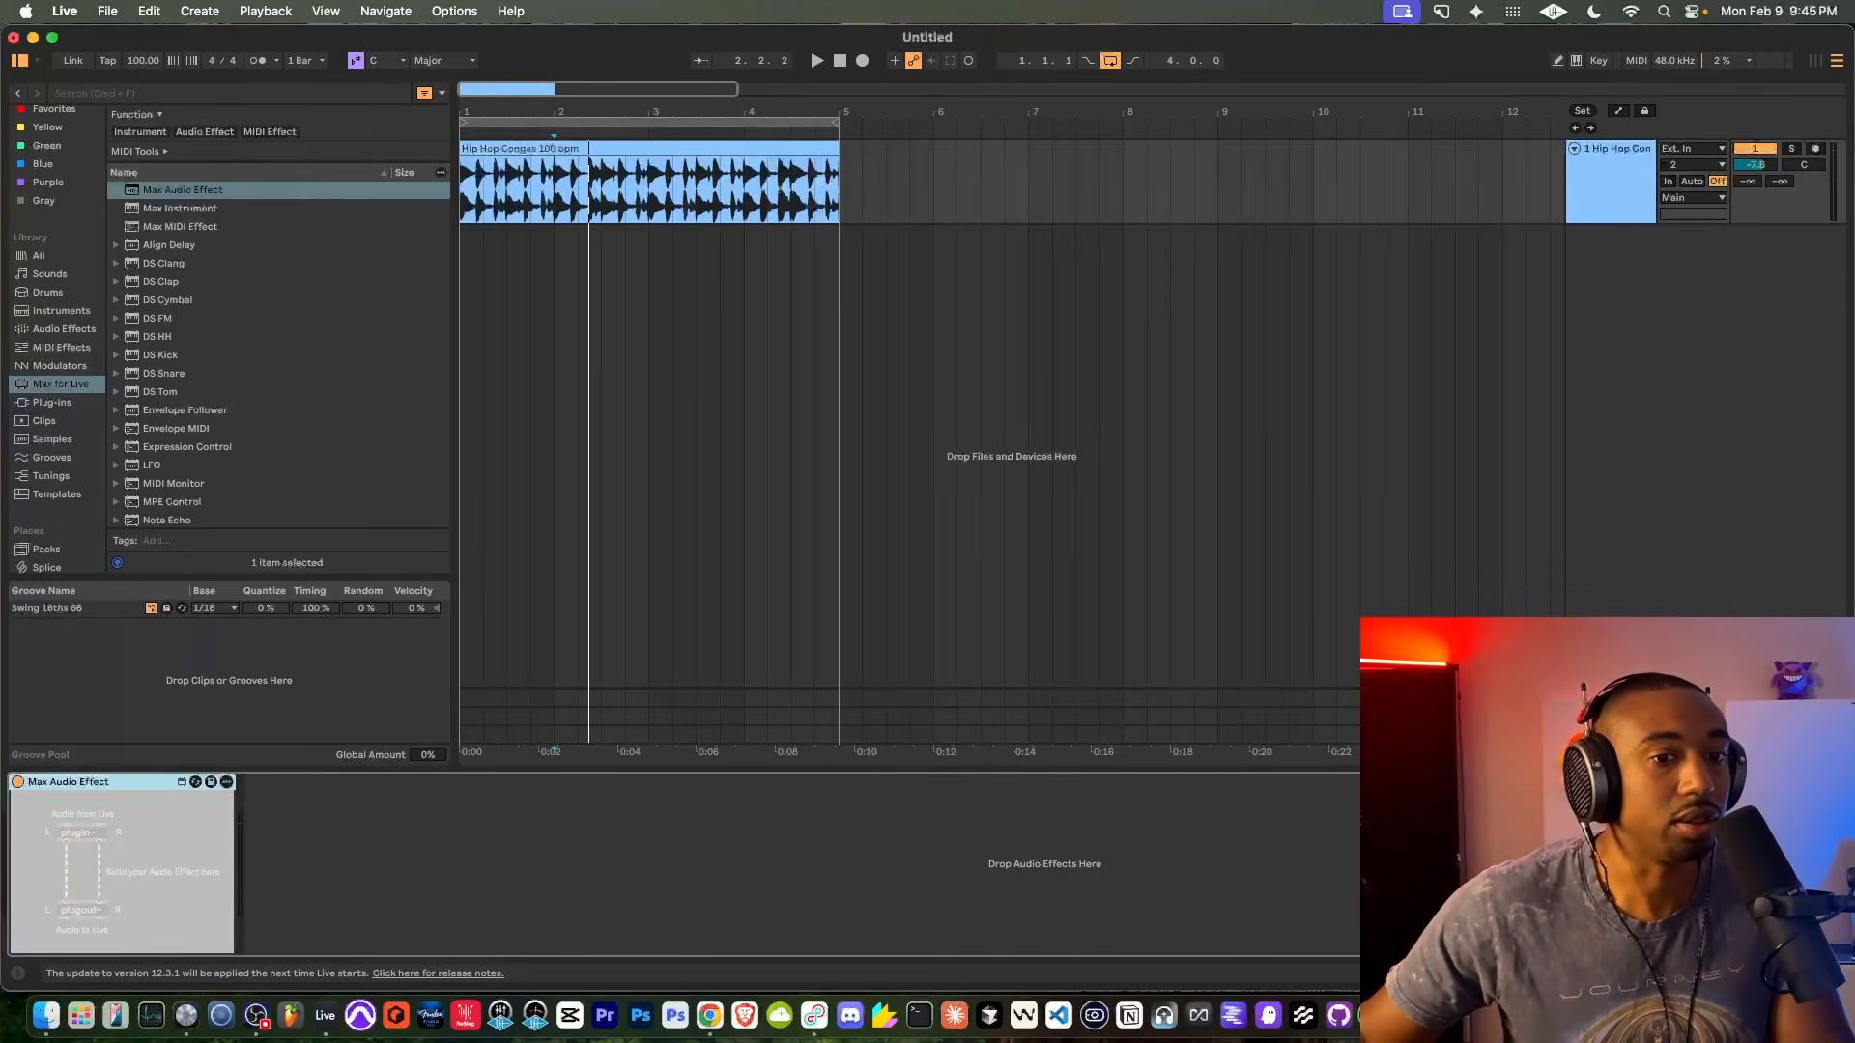
key("super+Tab")
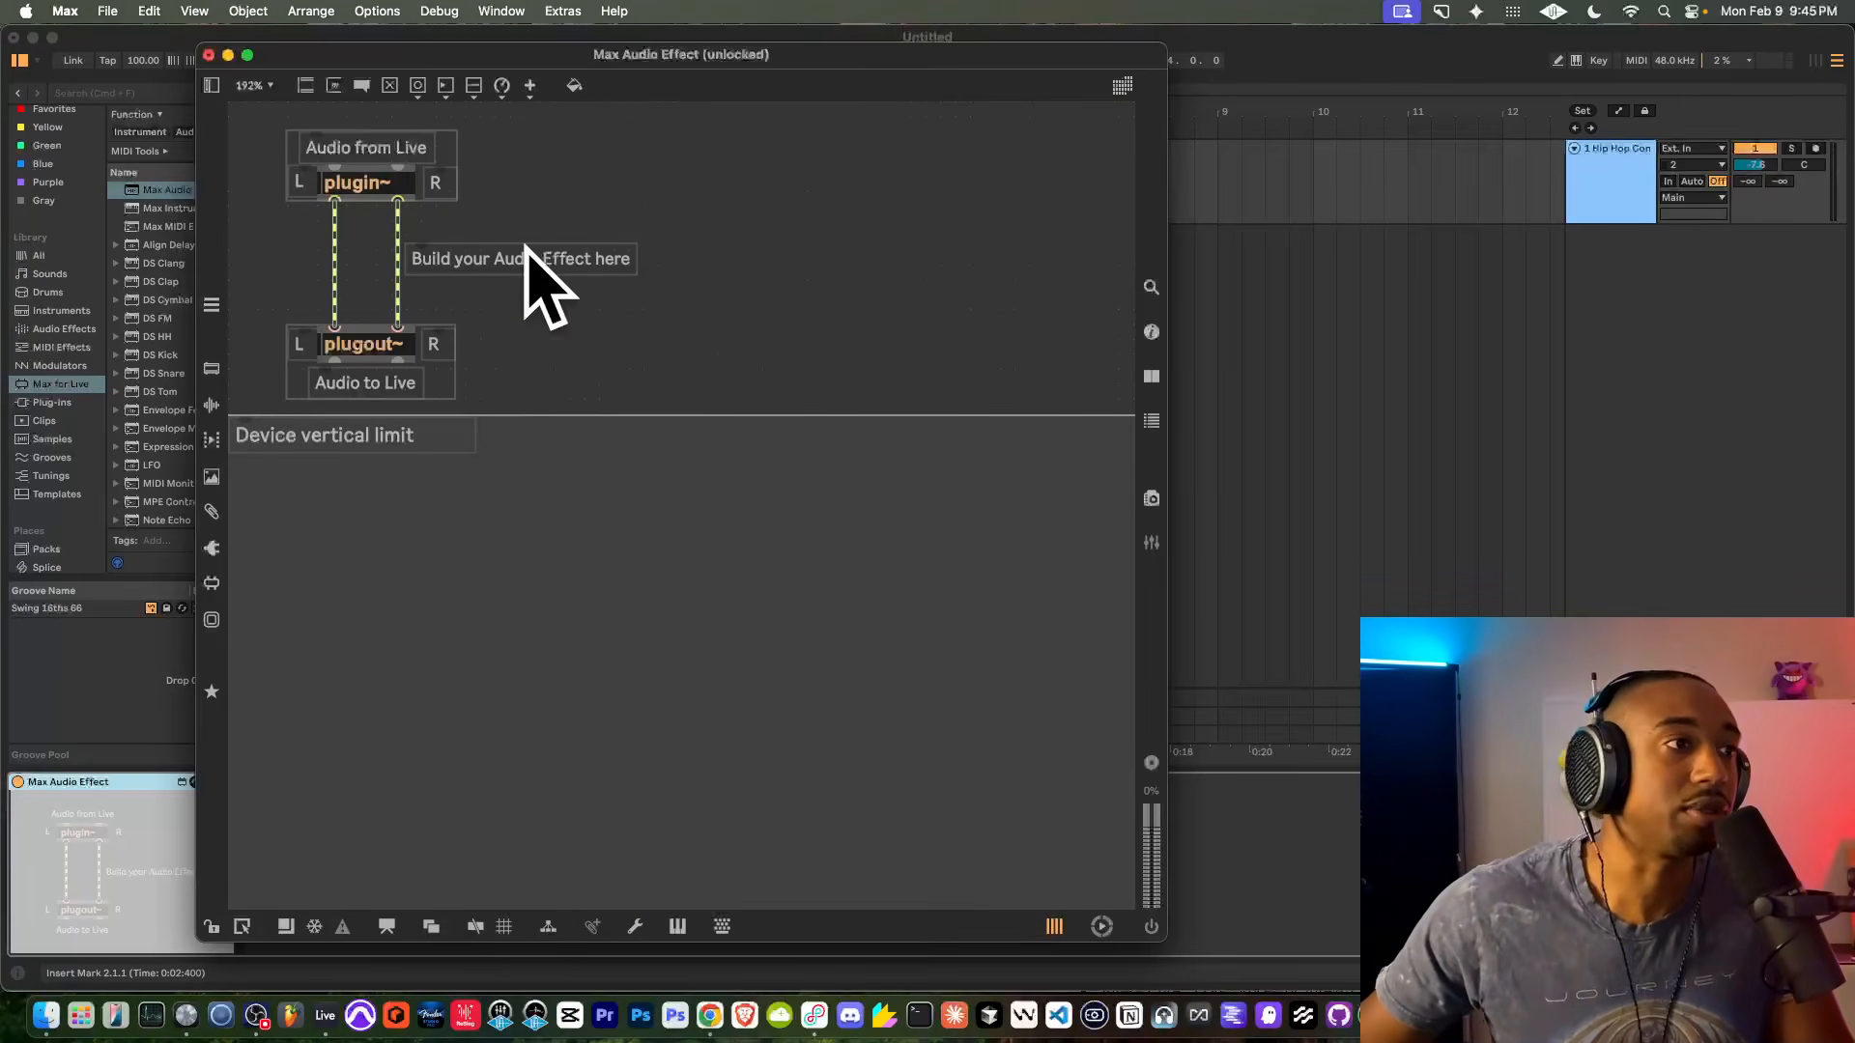
scroll(525, 251, "down", 4)
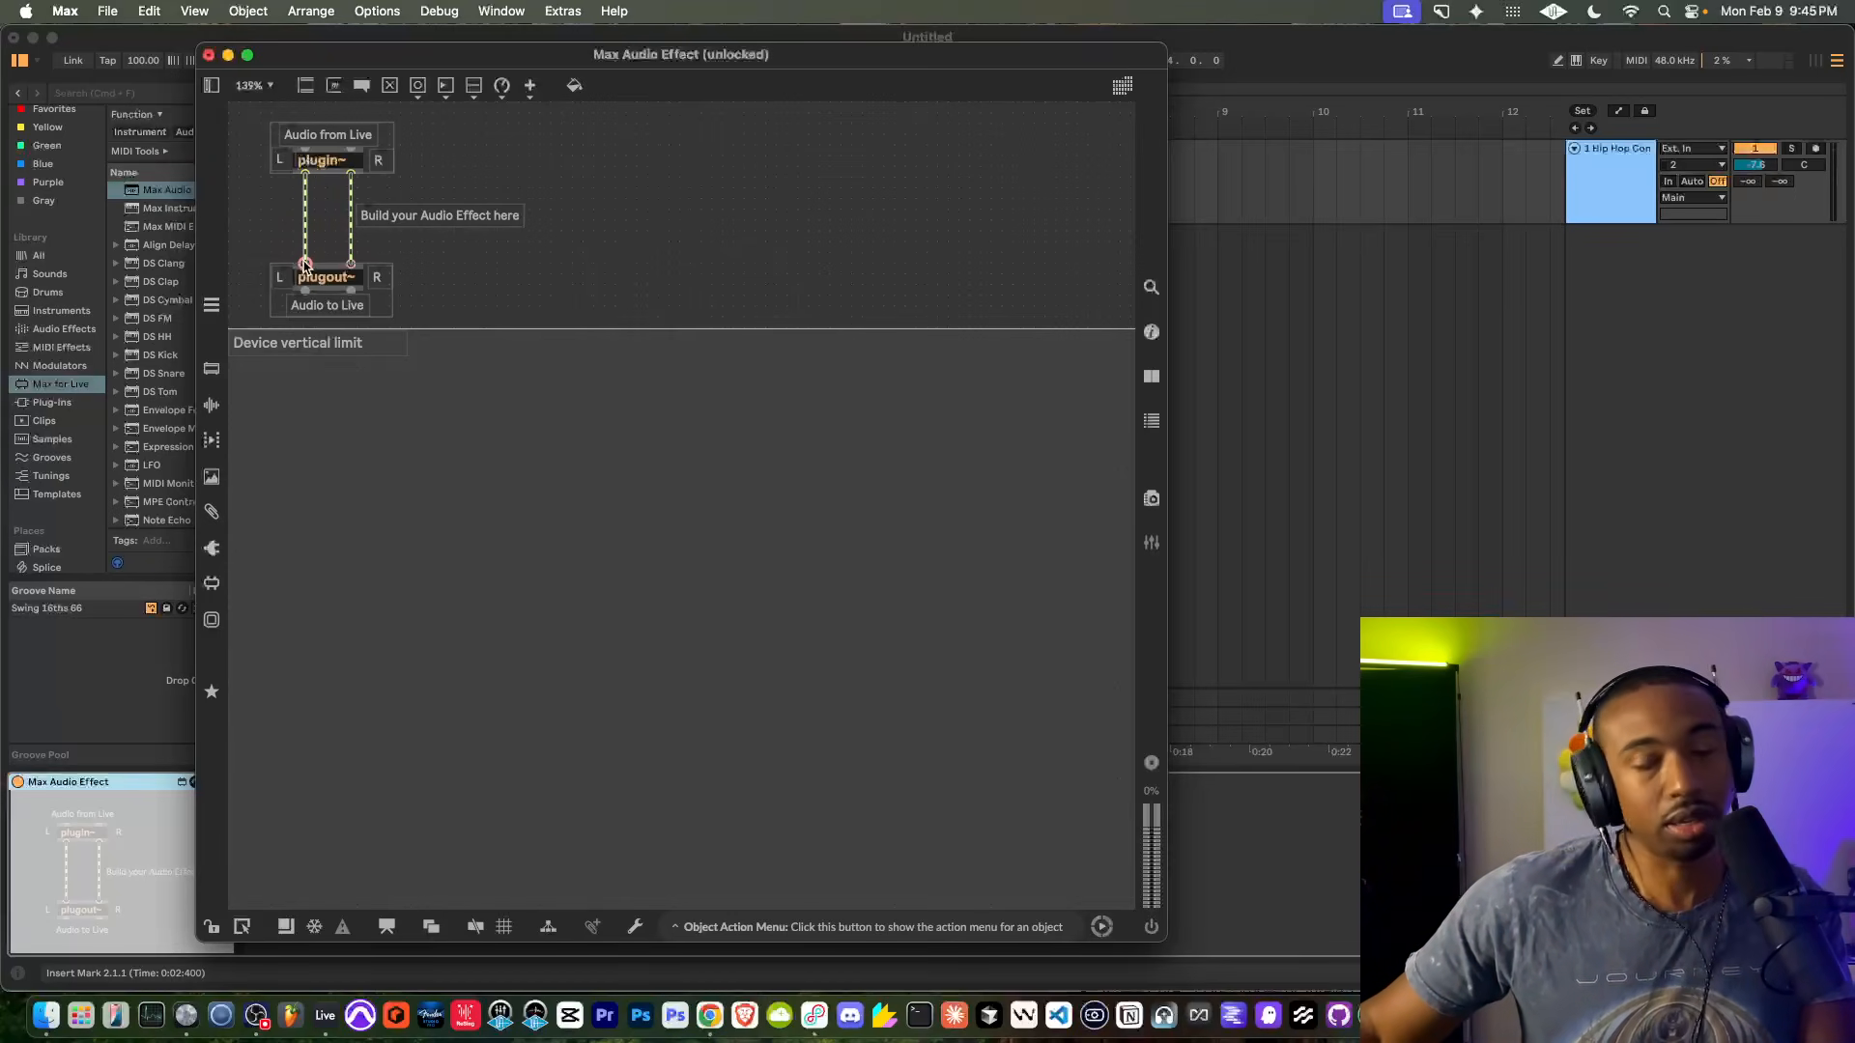
Move the patcher window lower, switch back to Ableton Live and play the congas loop through the device
left_click_drag(1094, 54, 1066, 208)
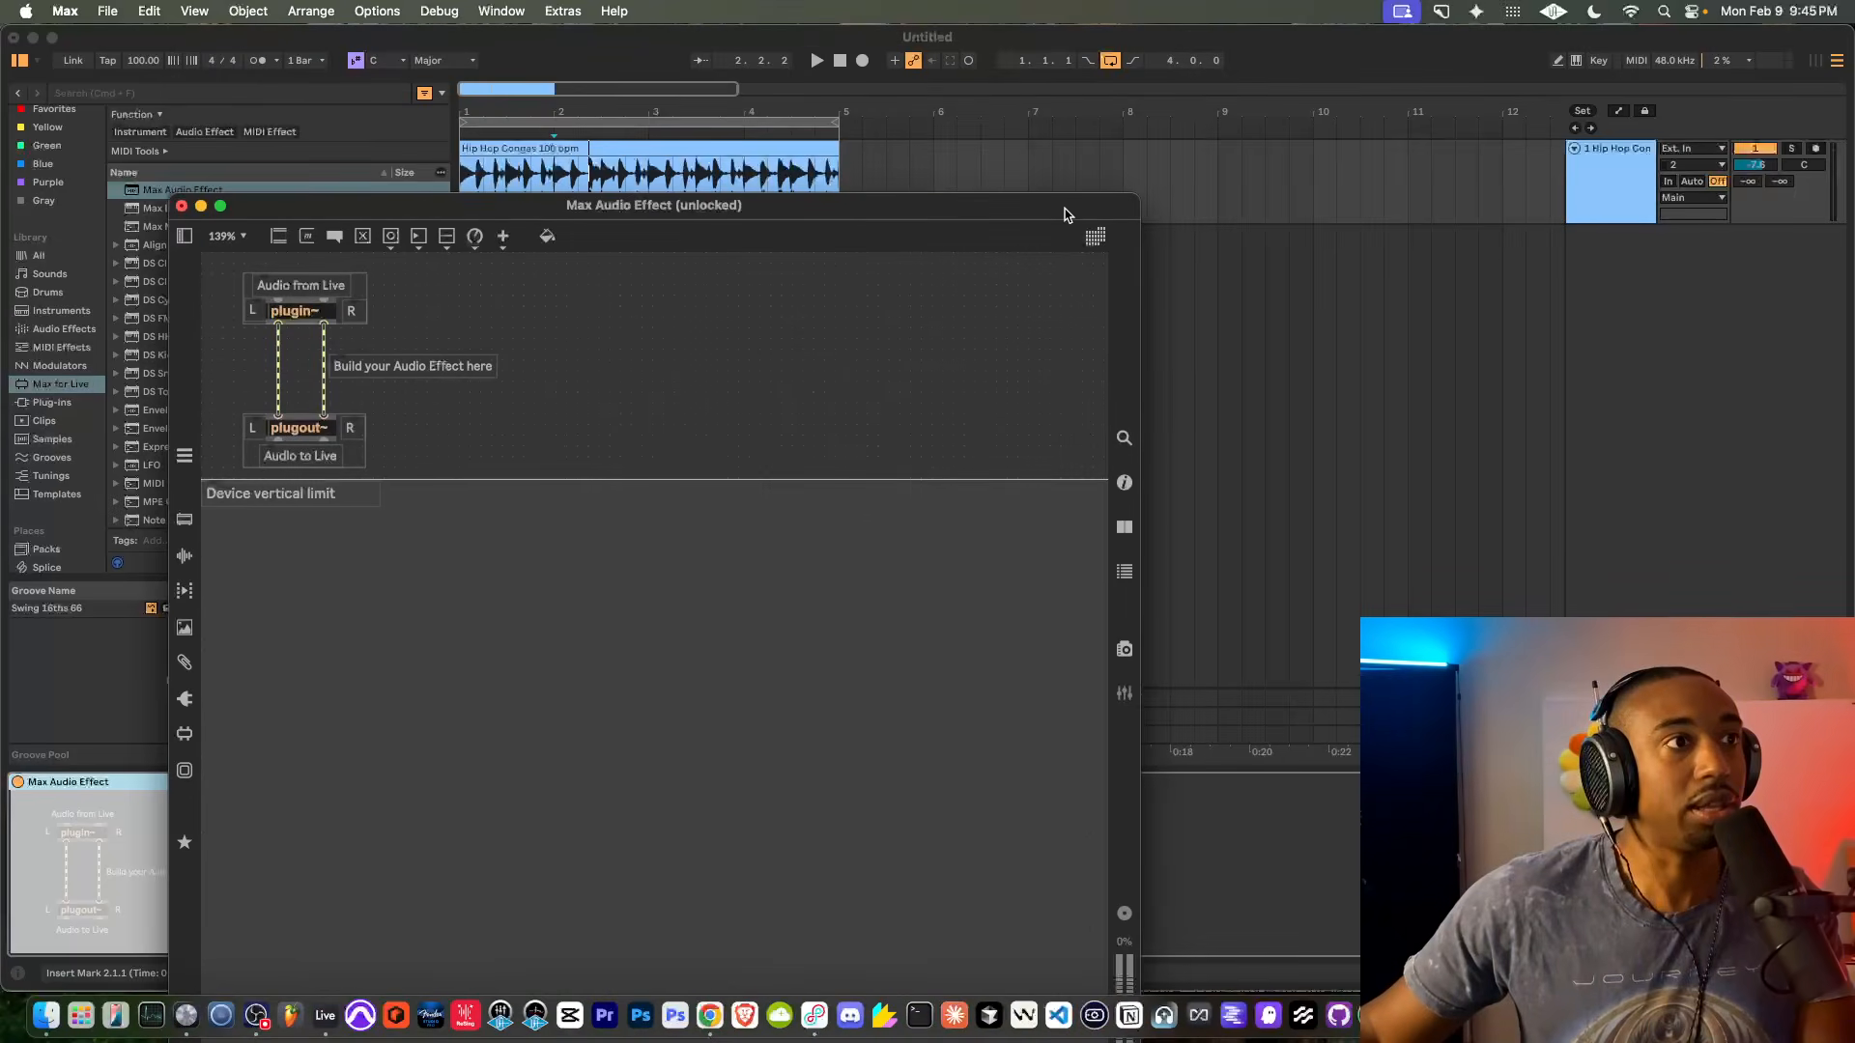
left_click(643, 55)
key("space")
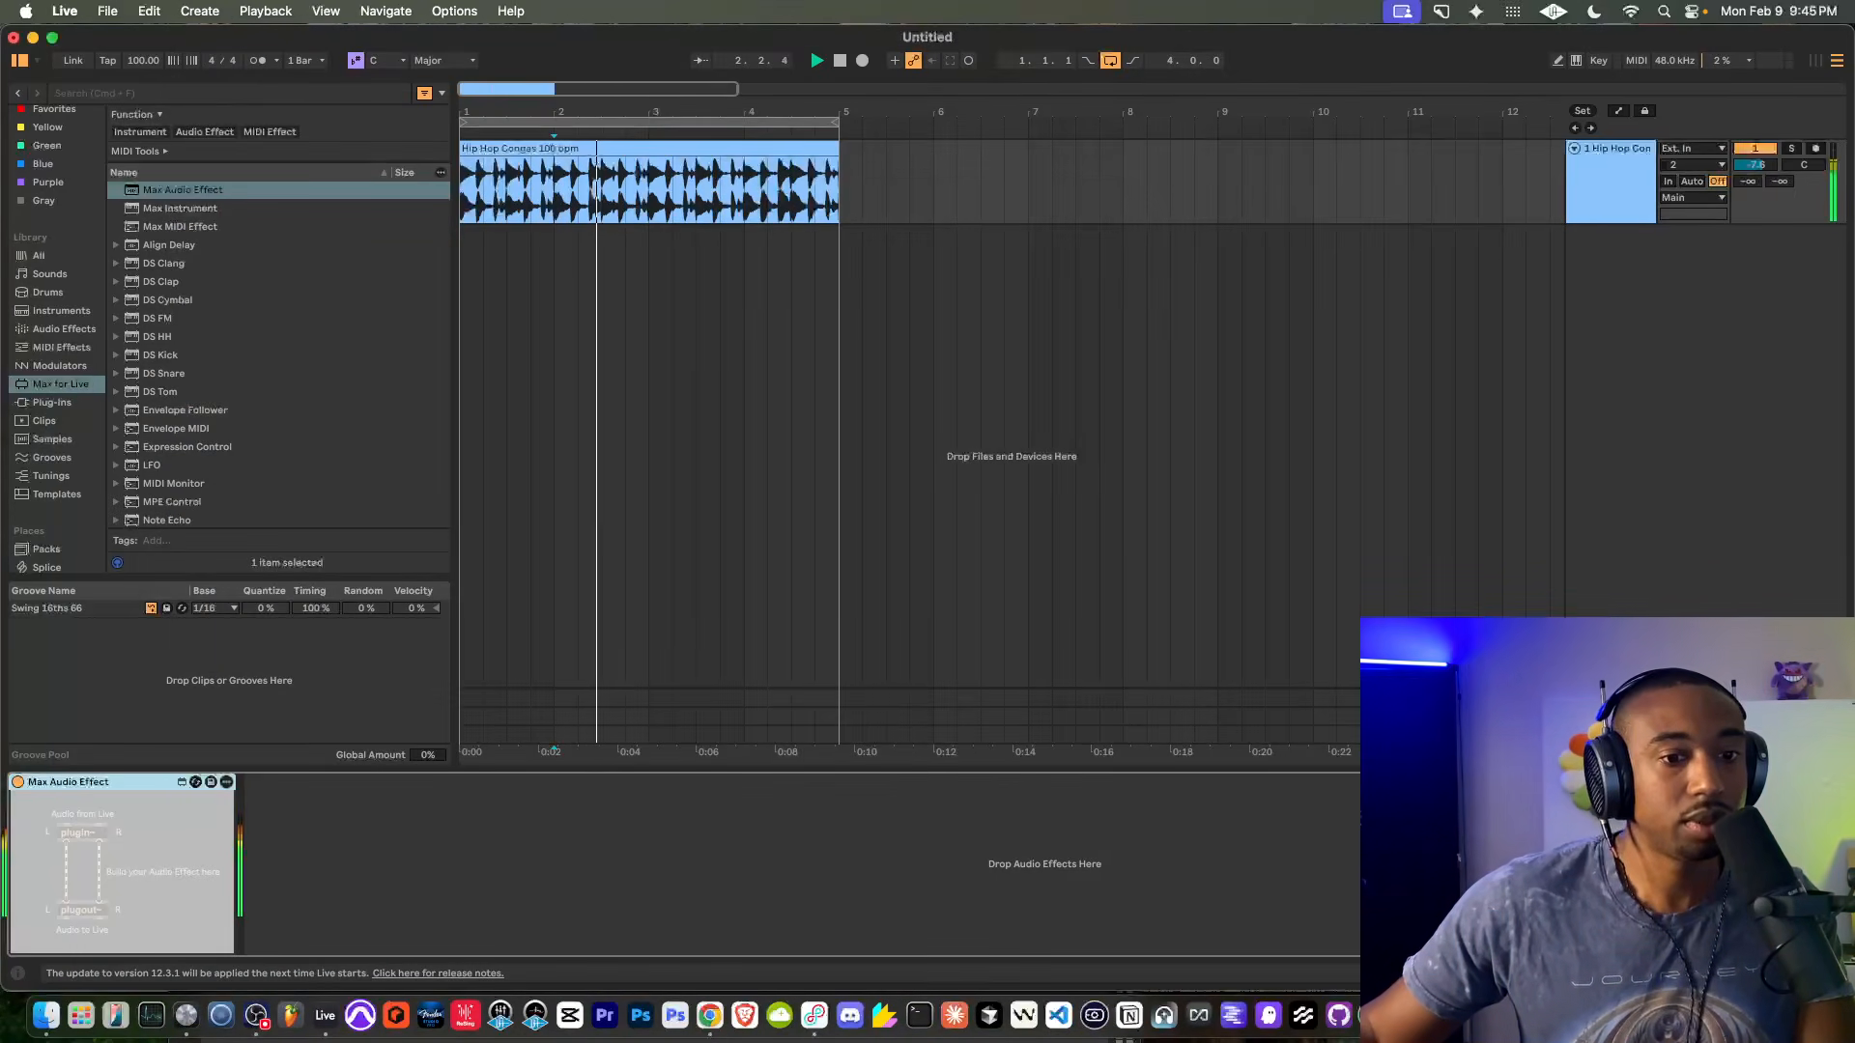
Switch to the Max patcher, try disconnecting and reconnecting the plugin~ to plugout~ cords during playback, and stop the loop in Live
key("super+Tab")
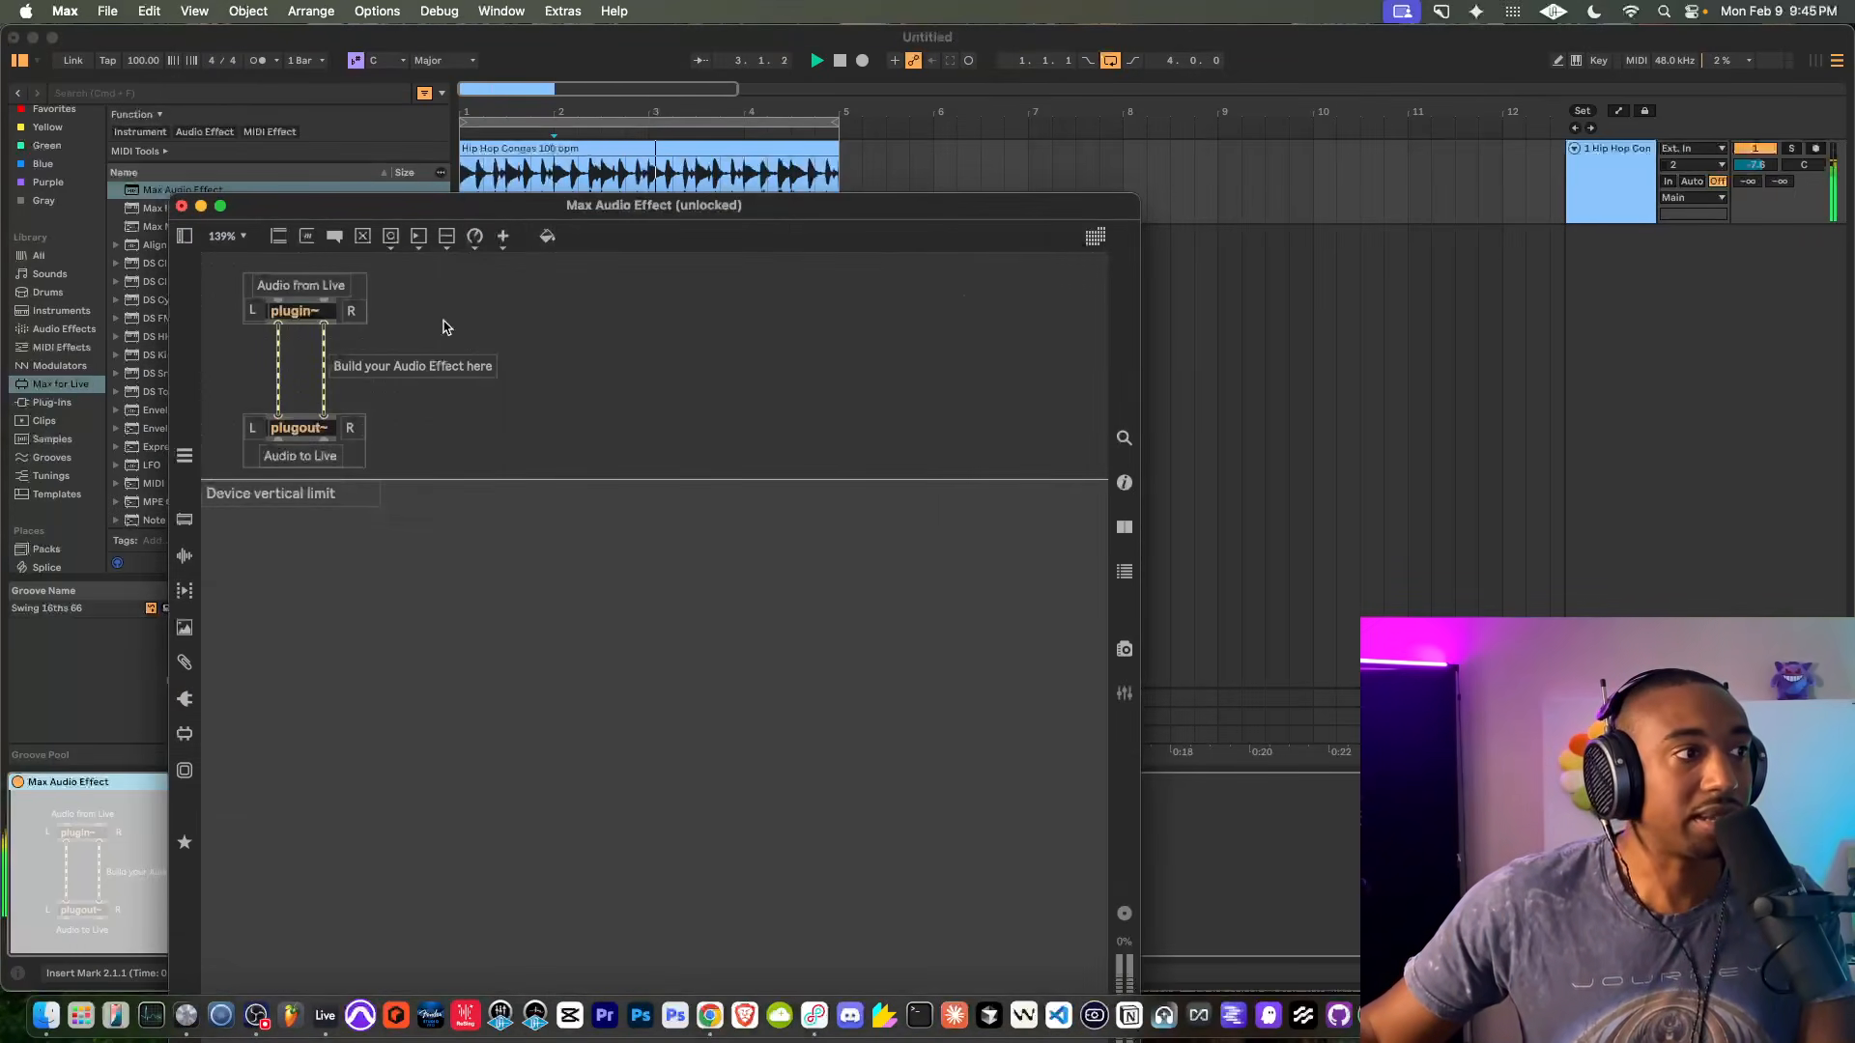
left_click(278, 385)
left_click_drag(278, 410, 324, 416)
left_click(324, 387)
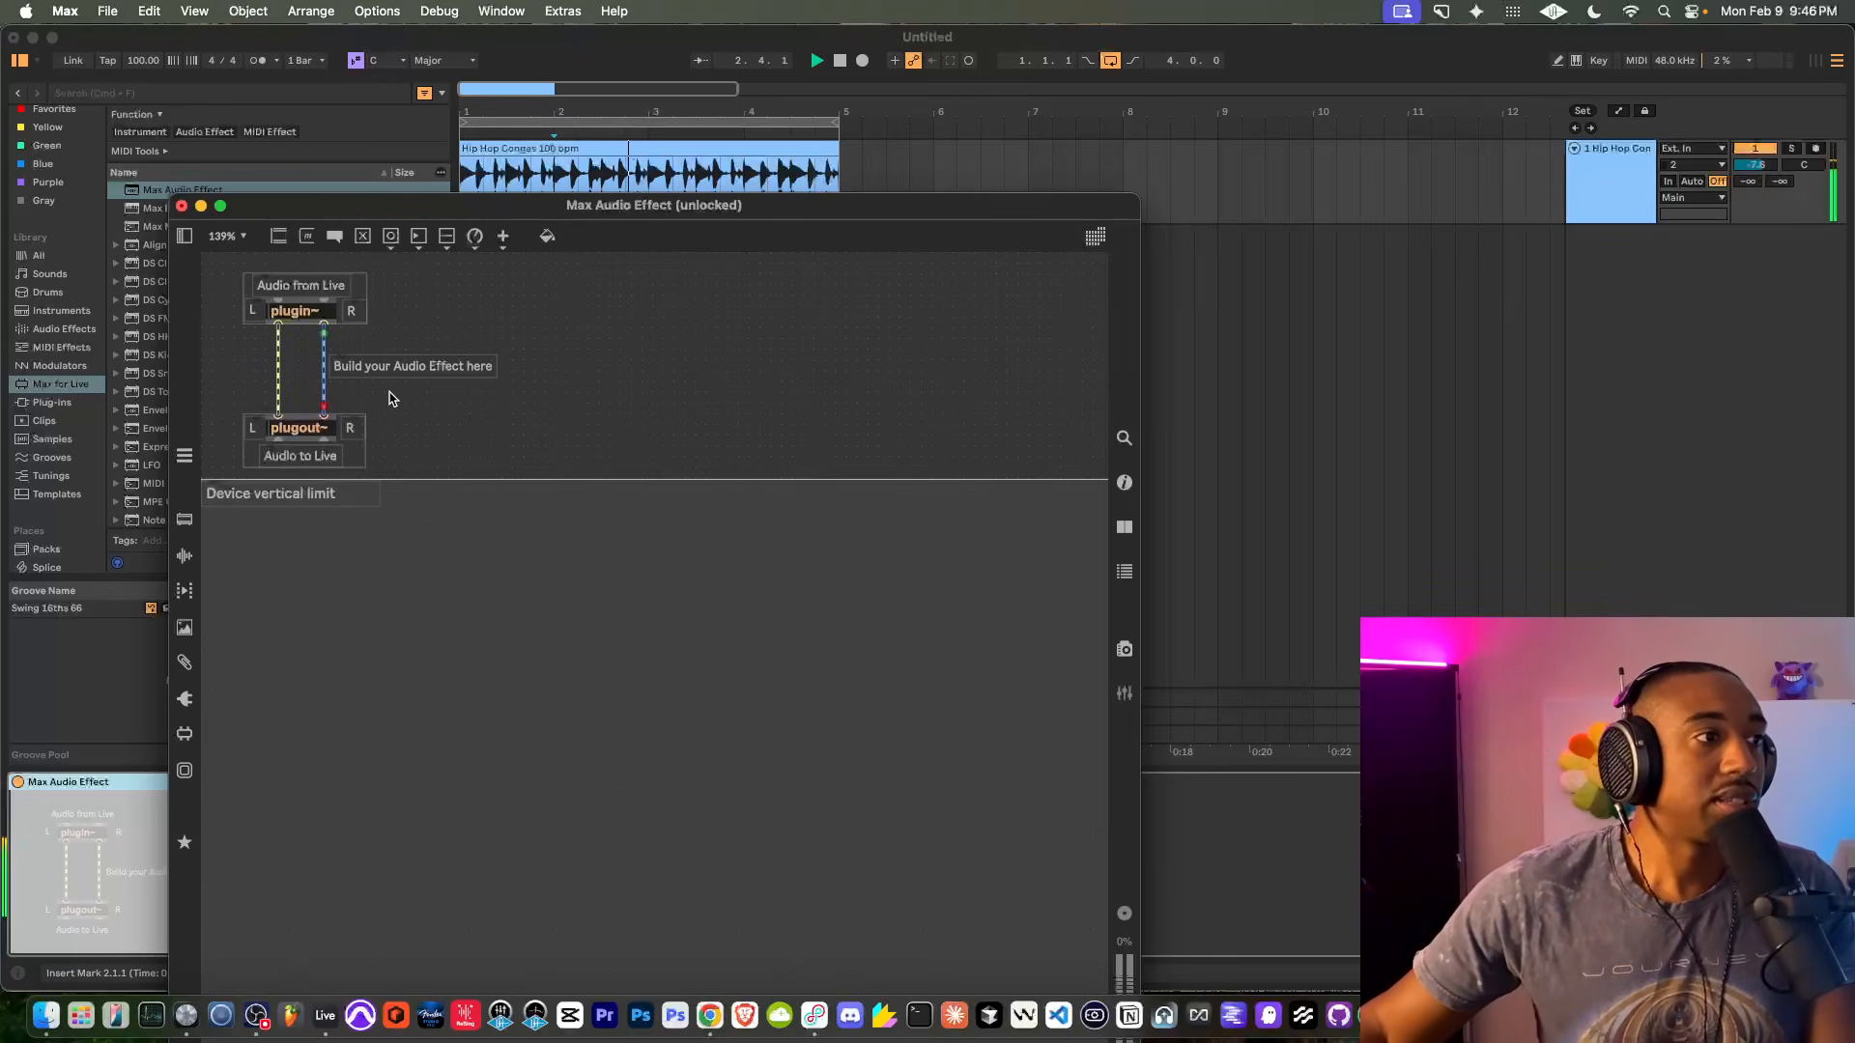
left_click(580, 179)
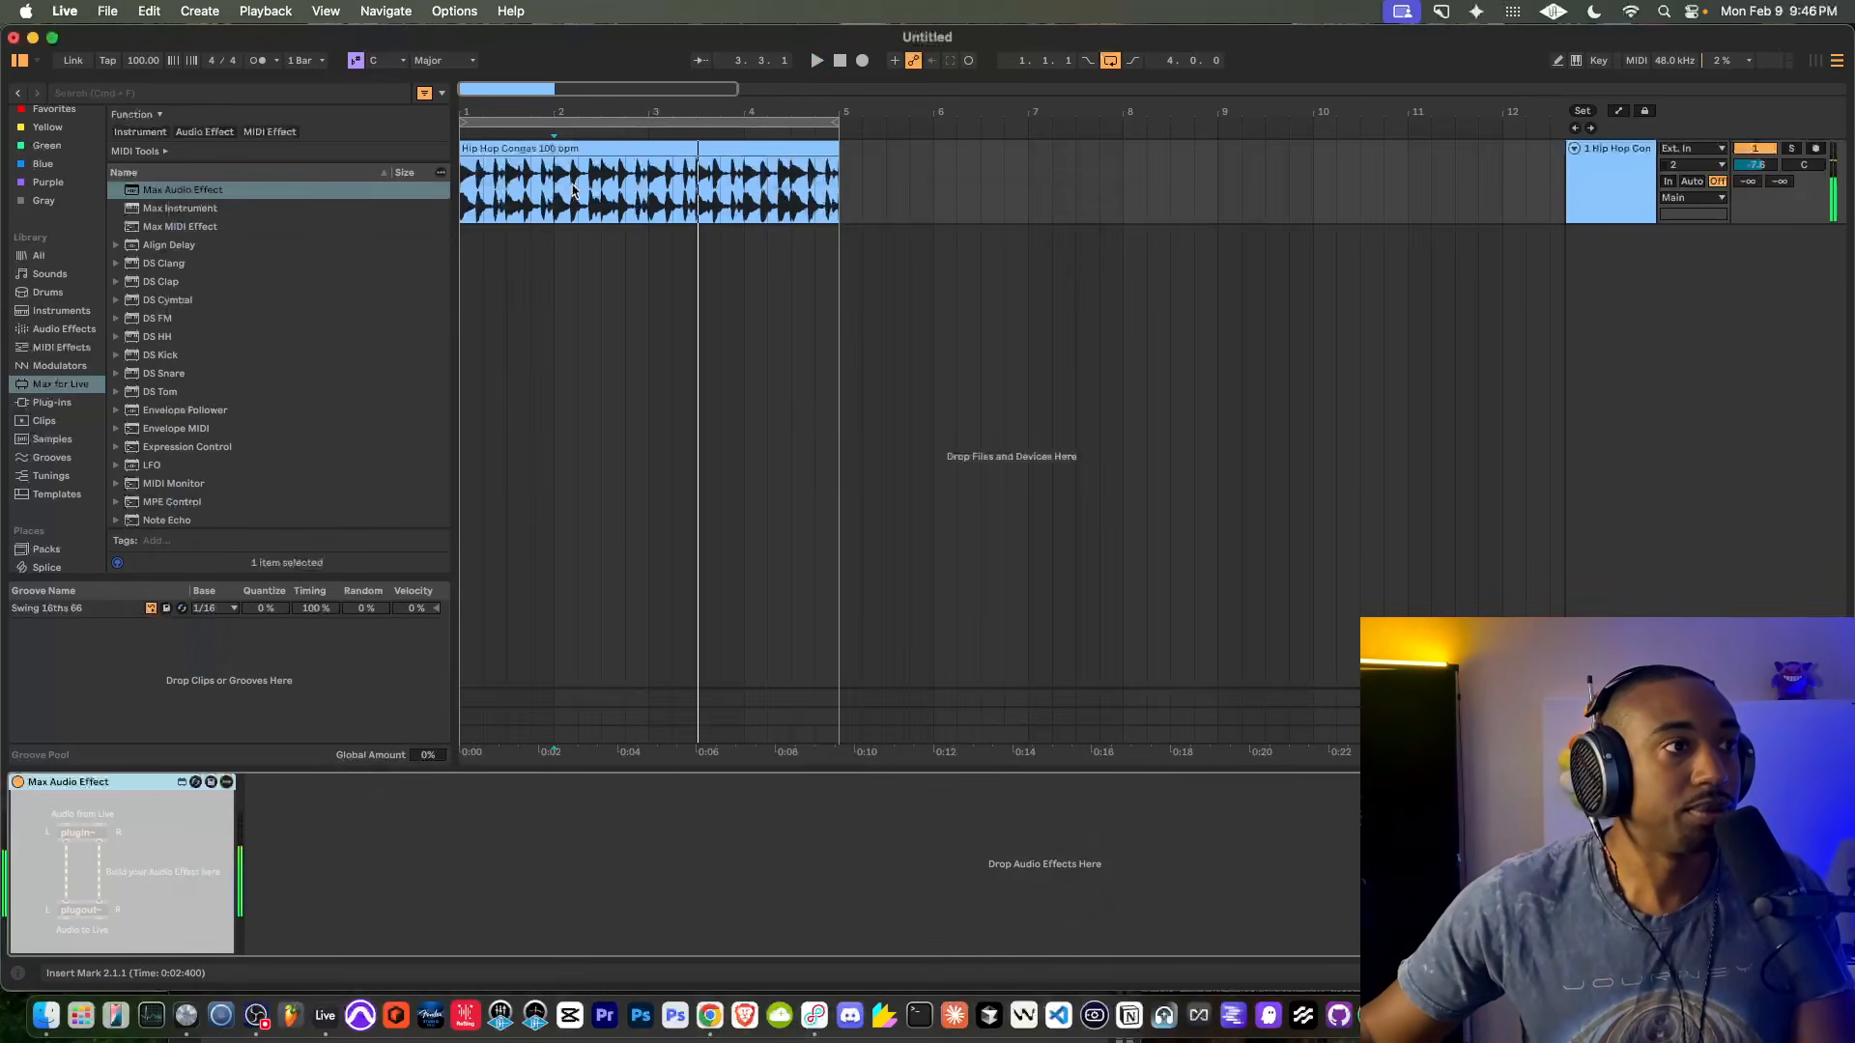
Return to Max, raise the patcher window and move the "Build your Audio Effect here" comment well away from the cords, just above the limit line
key("super+Tab")
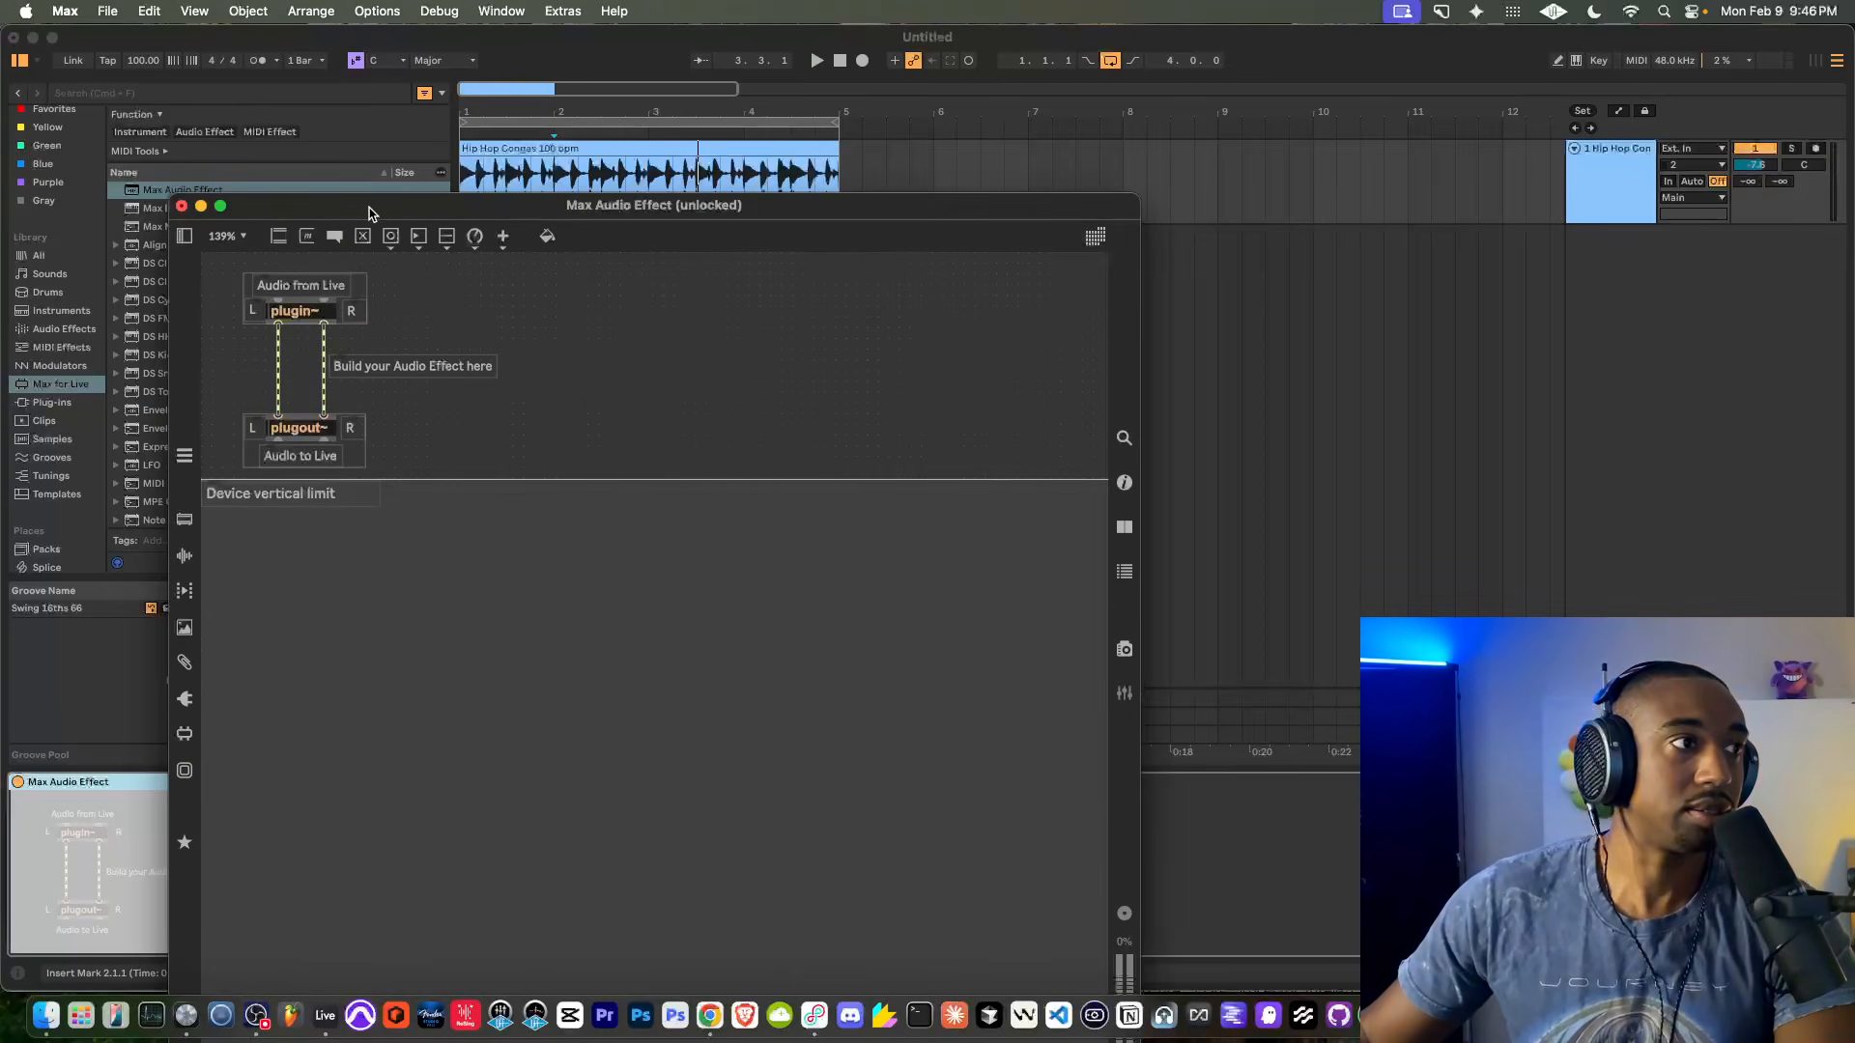
left_click_drag(368, 206, 365, 159)
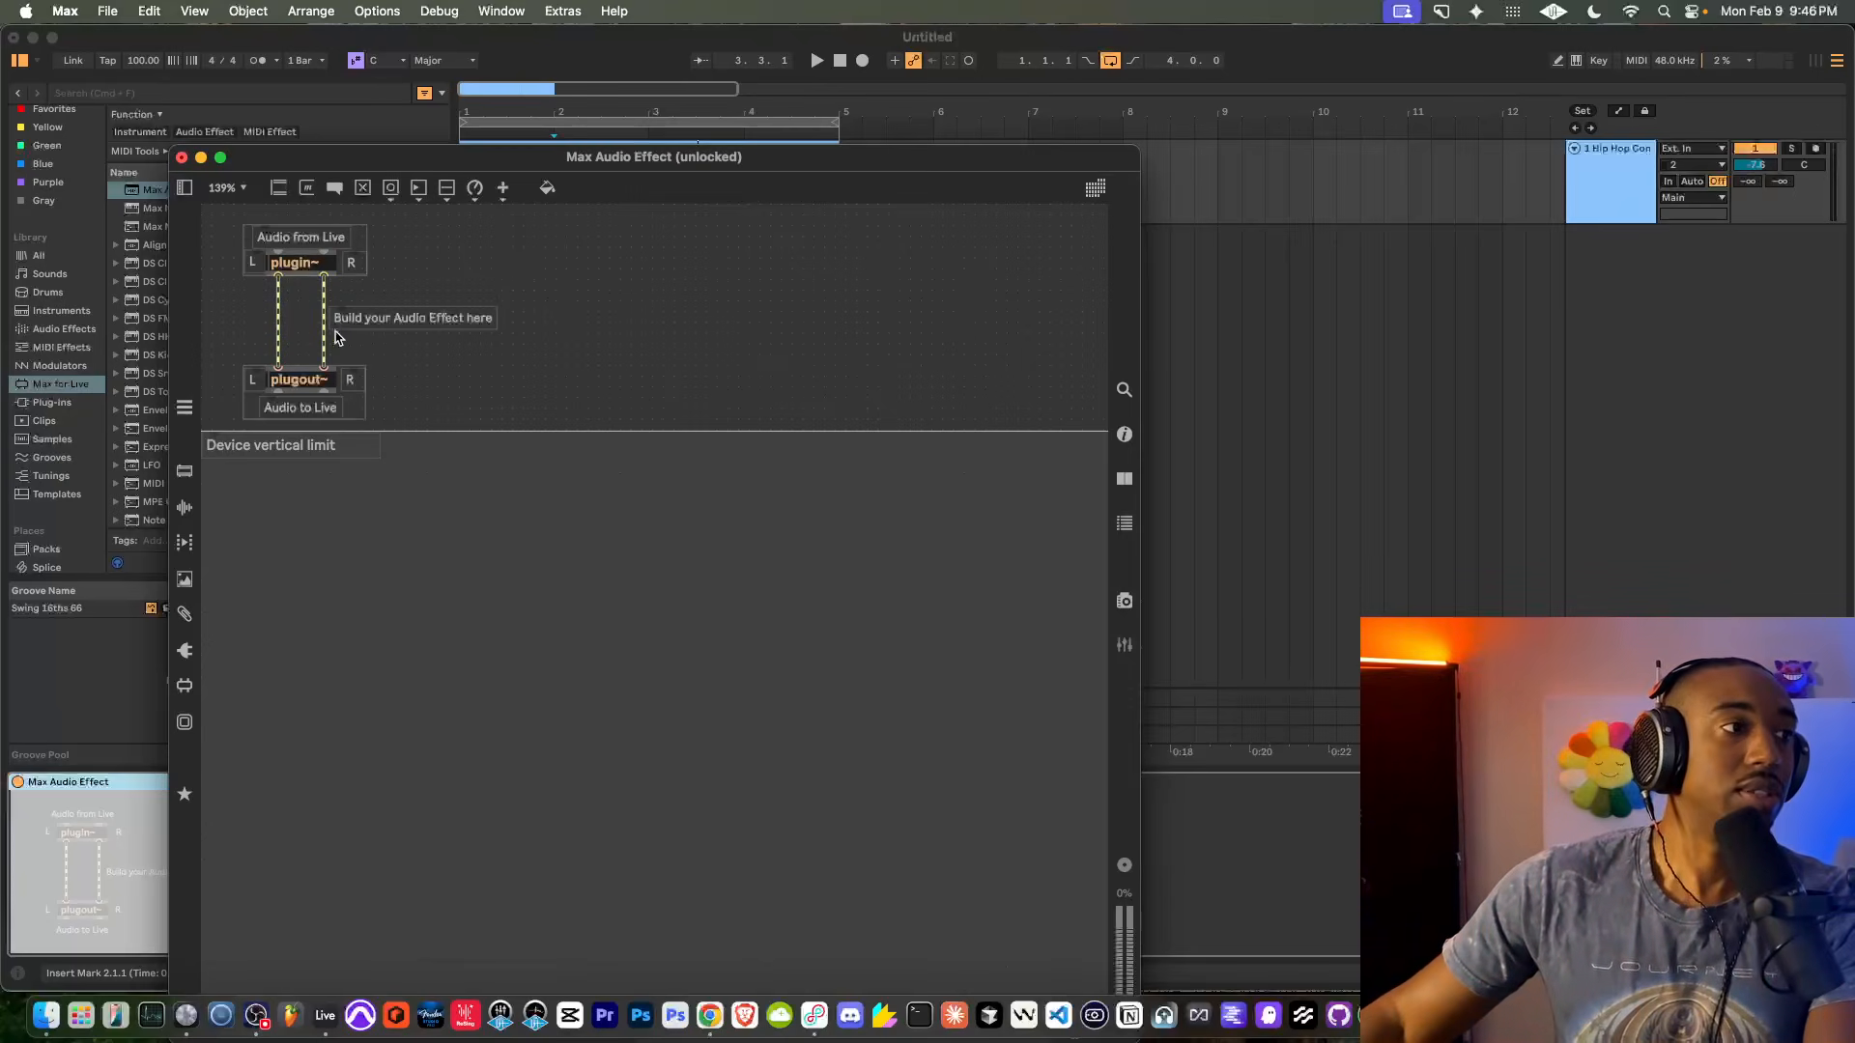
left_click_drag(389, 321, 883, 411)
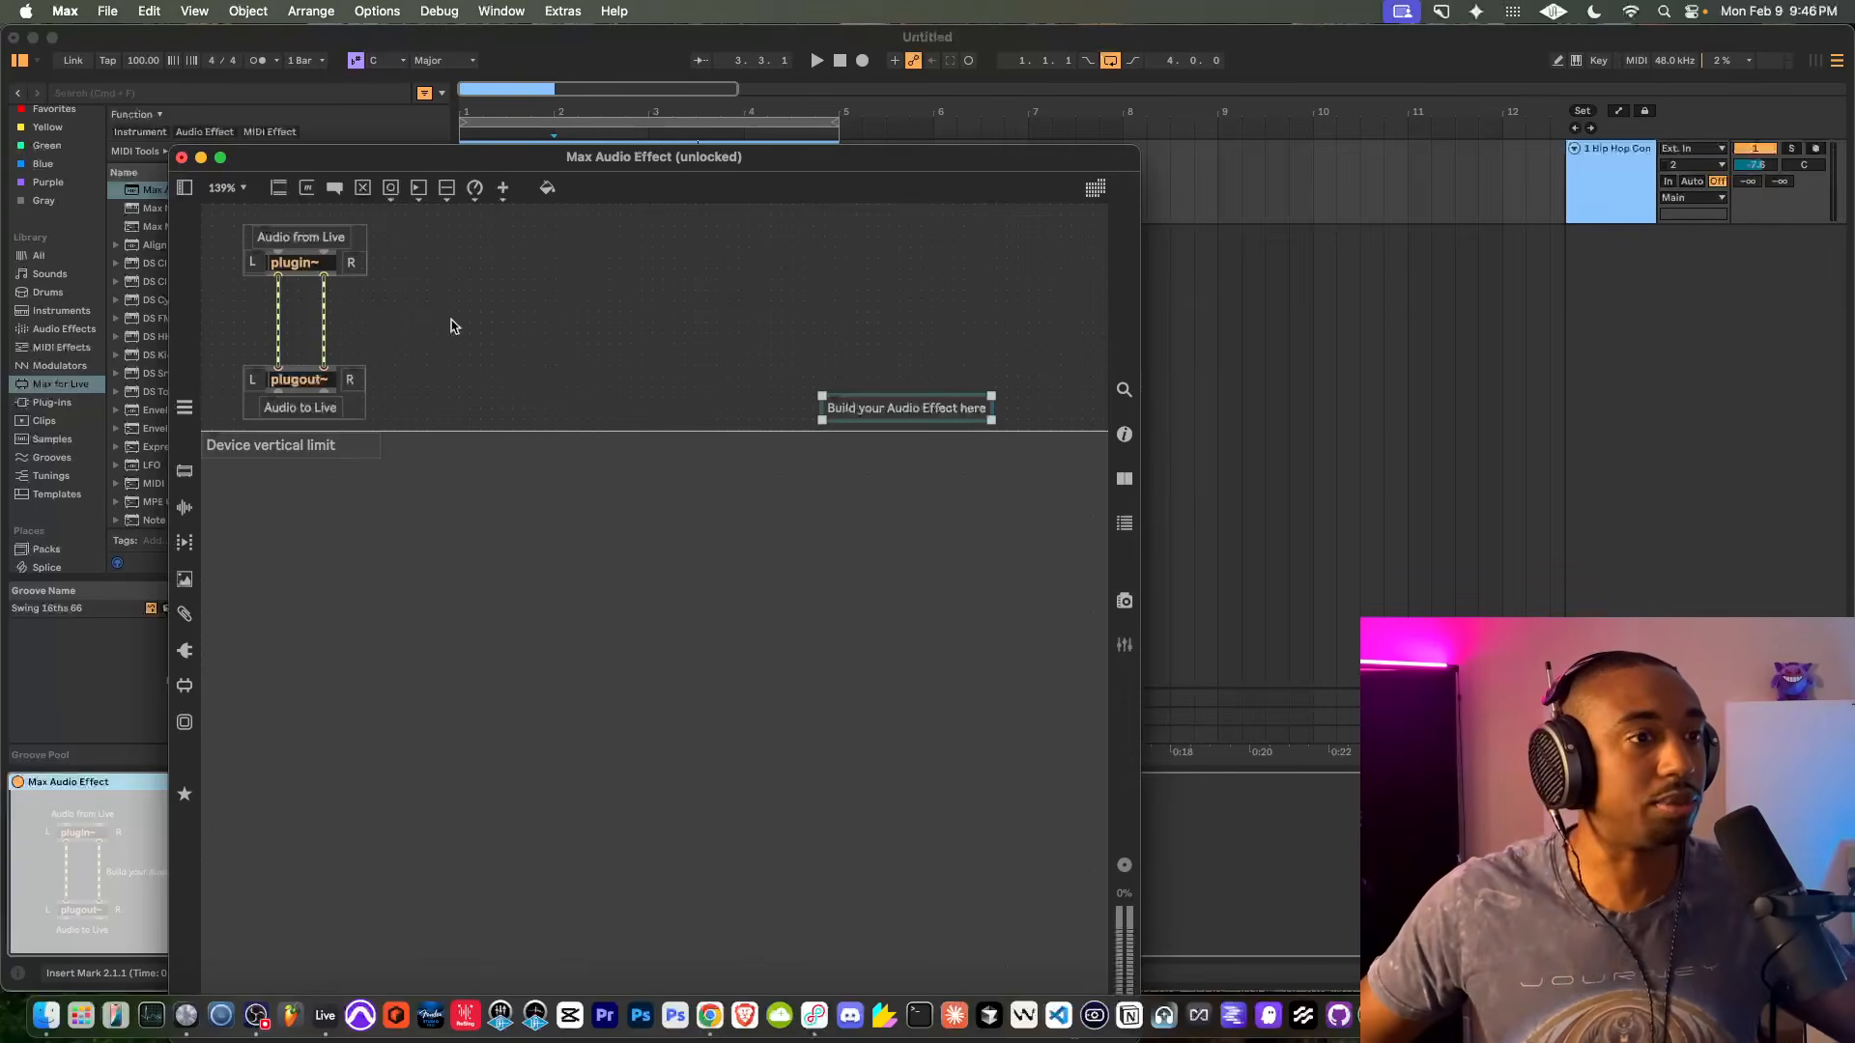
Add a new object beside the plugin~ and plugout~ chain and make it a lores~ resonant lowpass filter
left_click(278, 195)
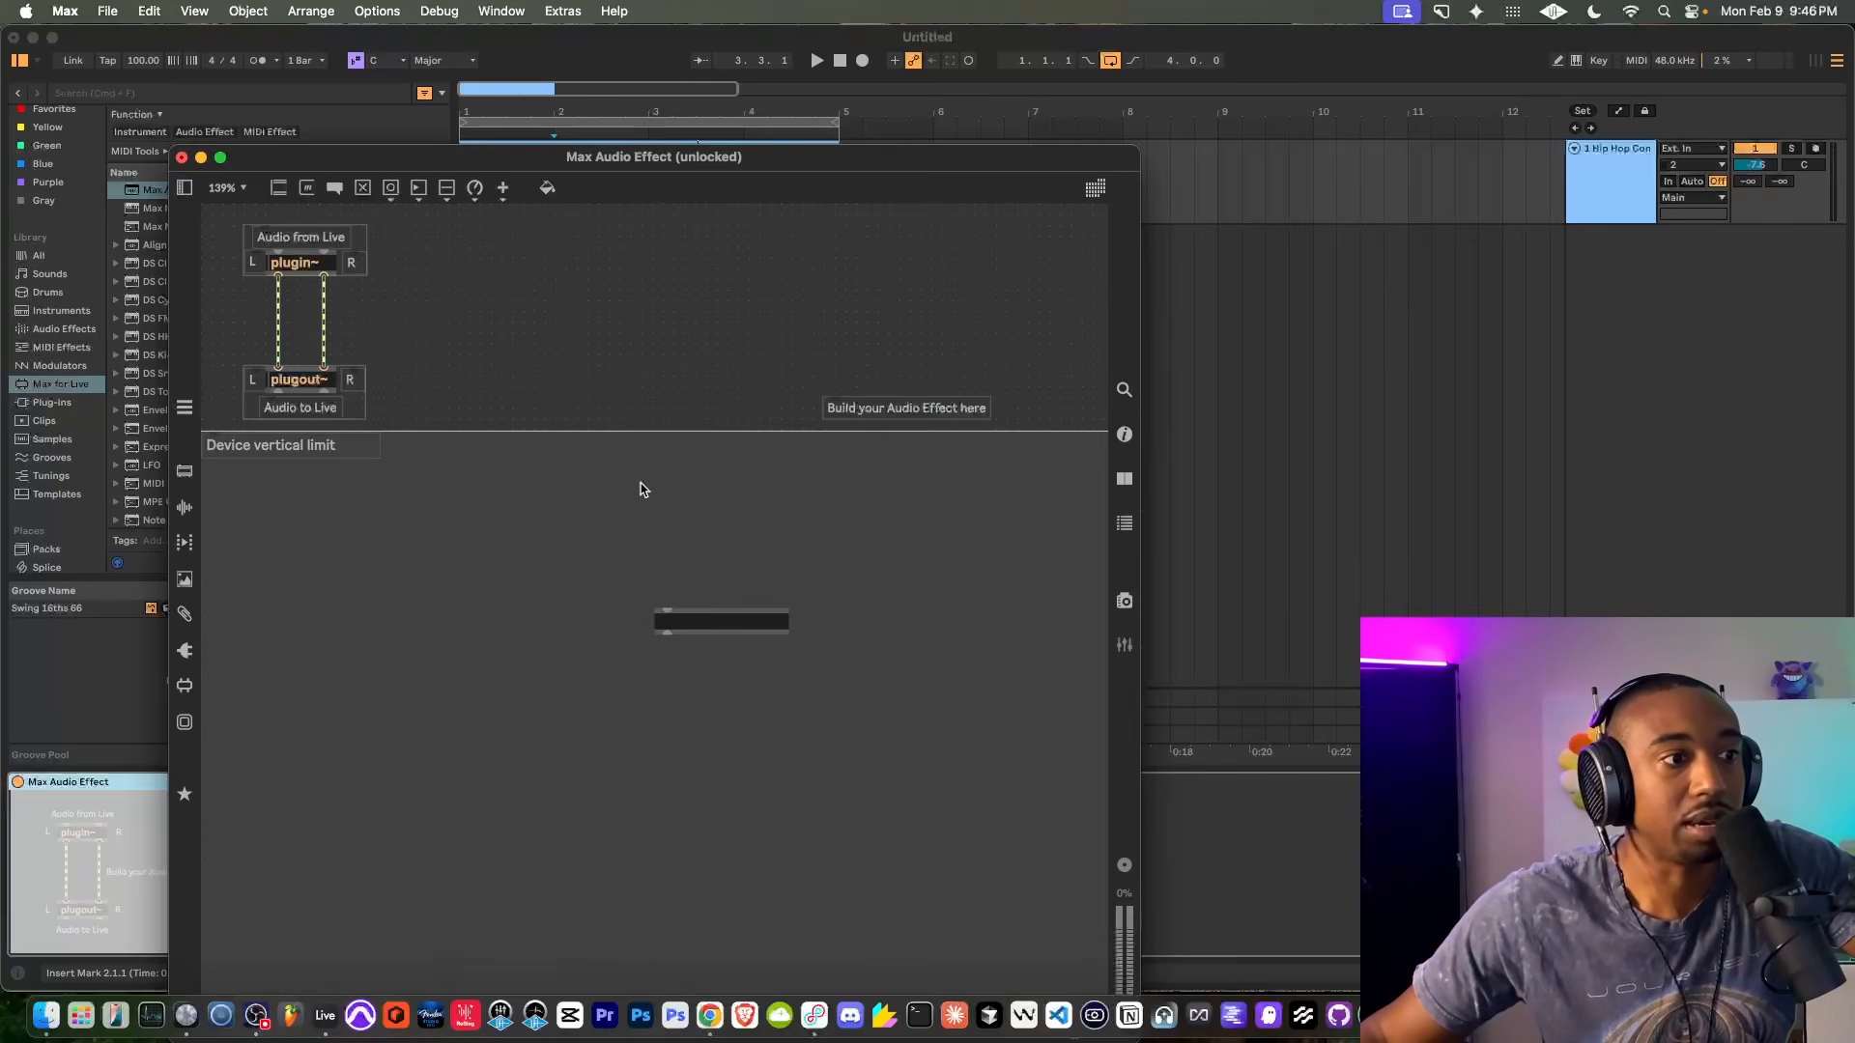
left_click_drag(674, 634, 507, 308)
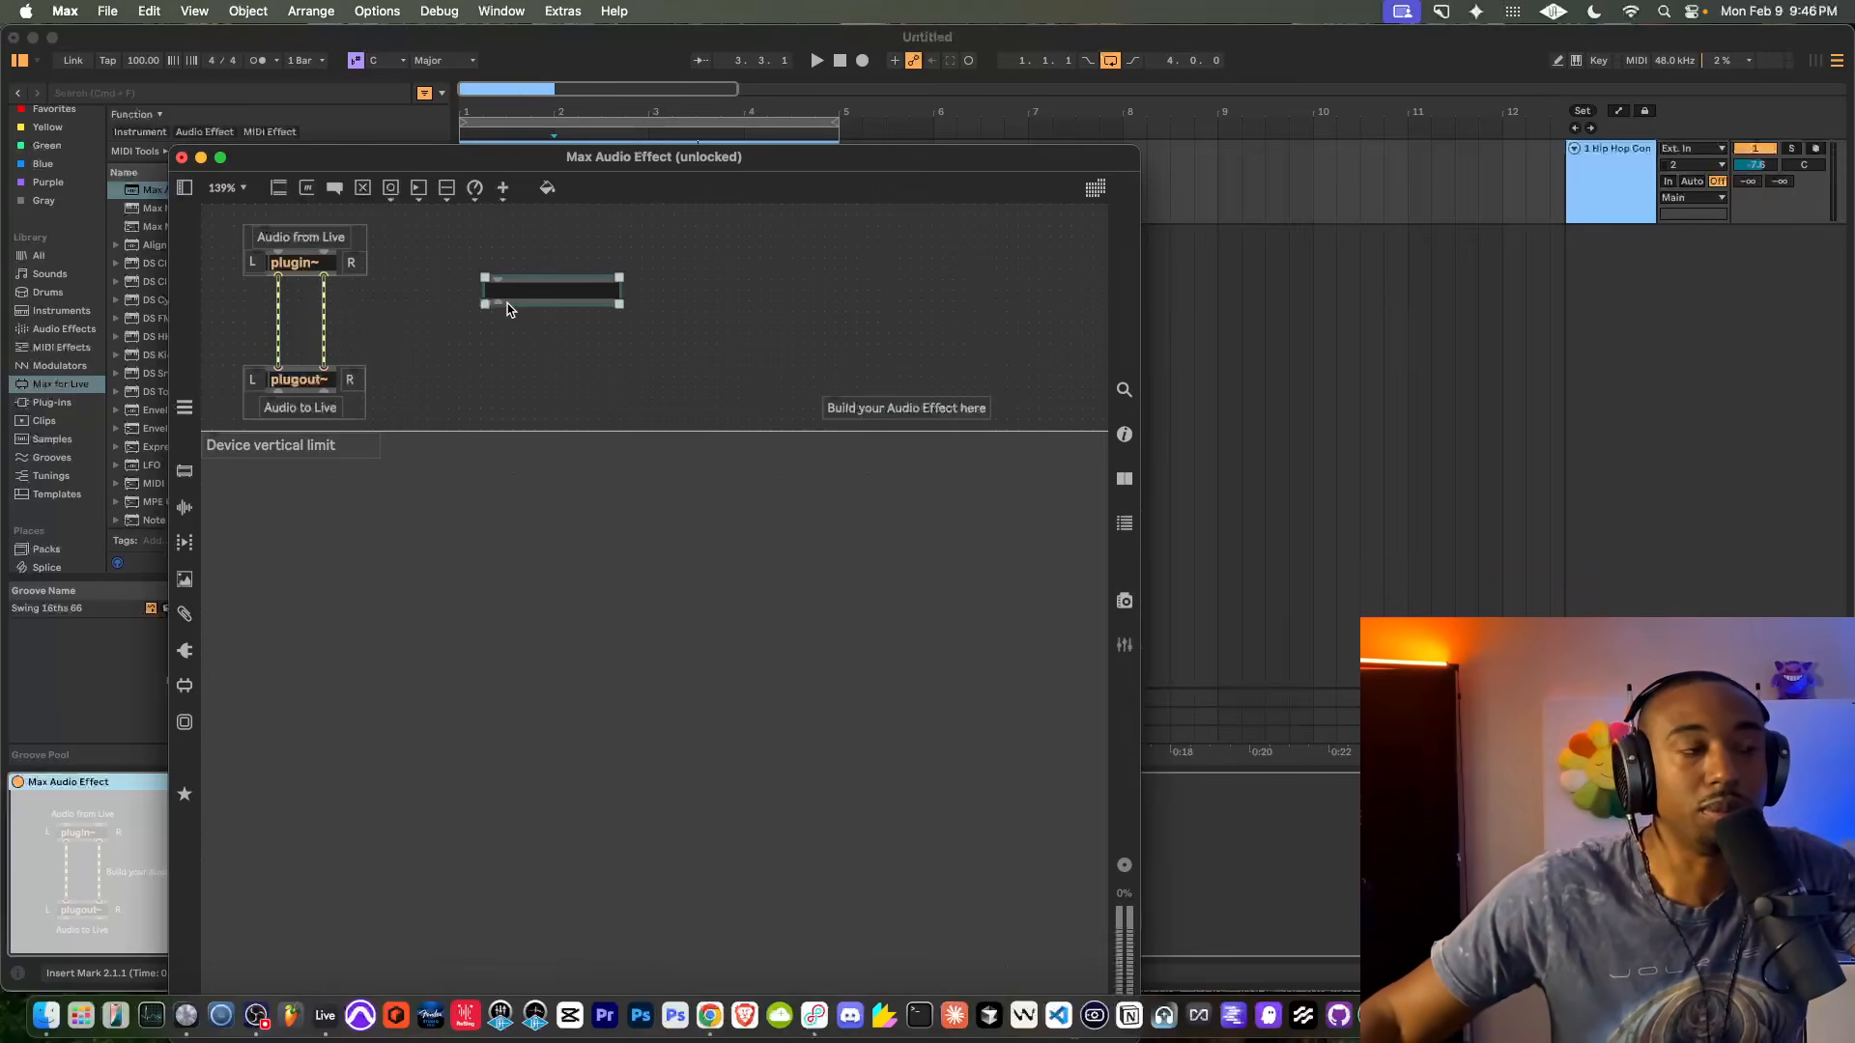
double_click(508, 291)
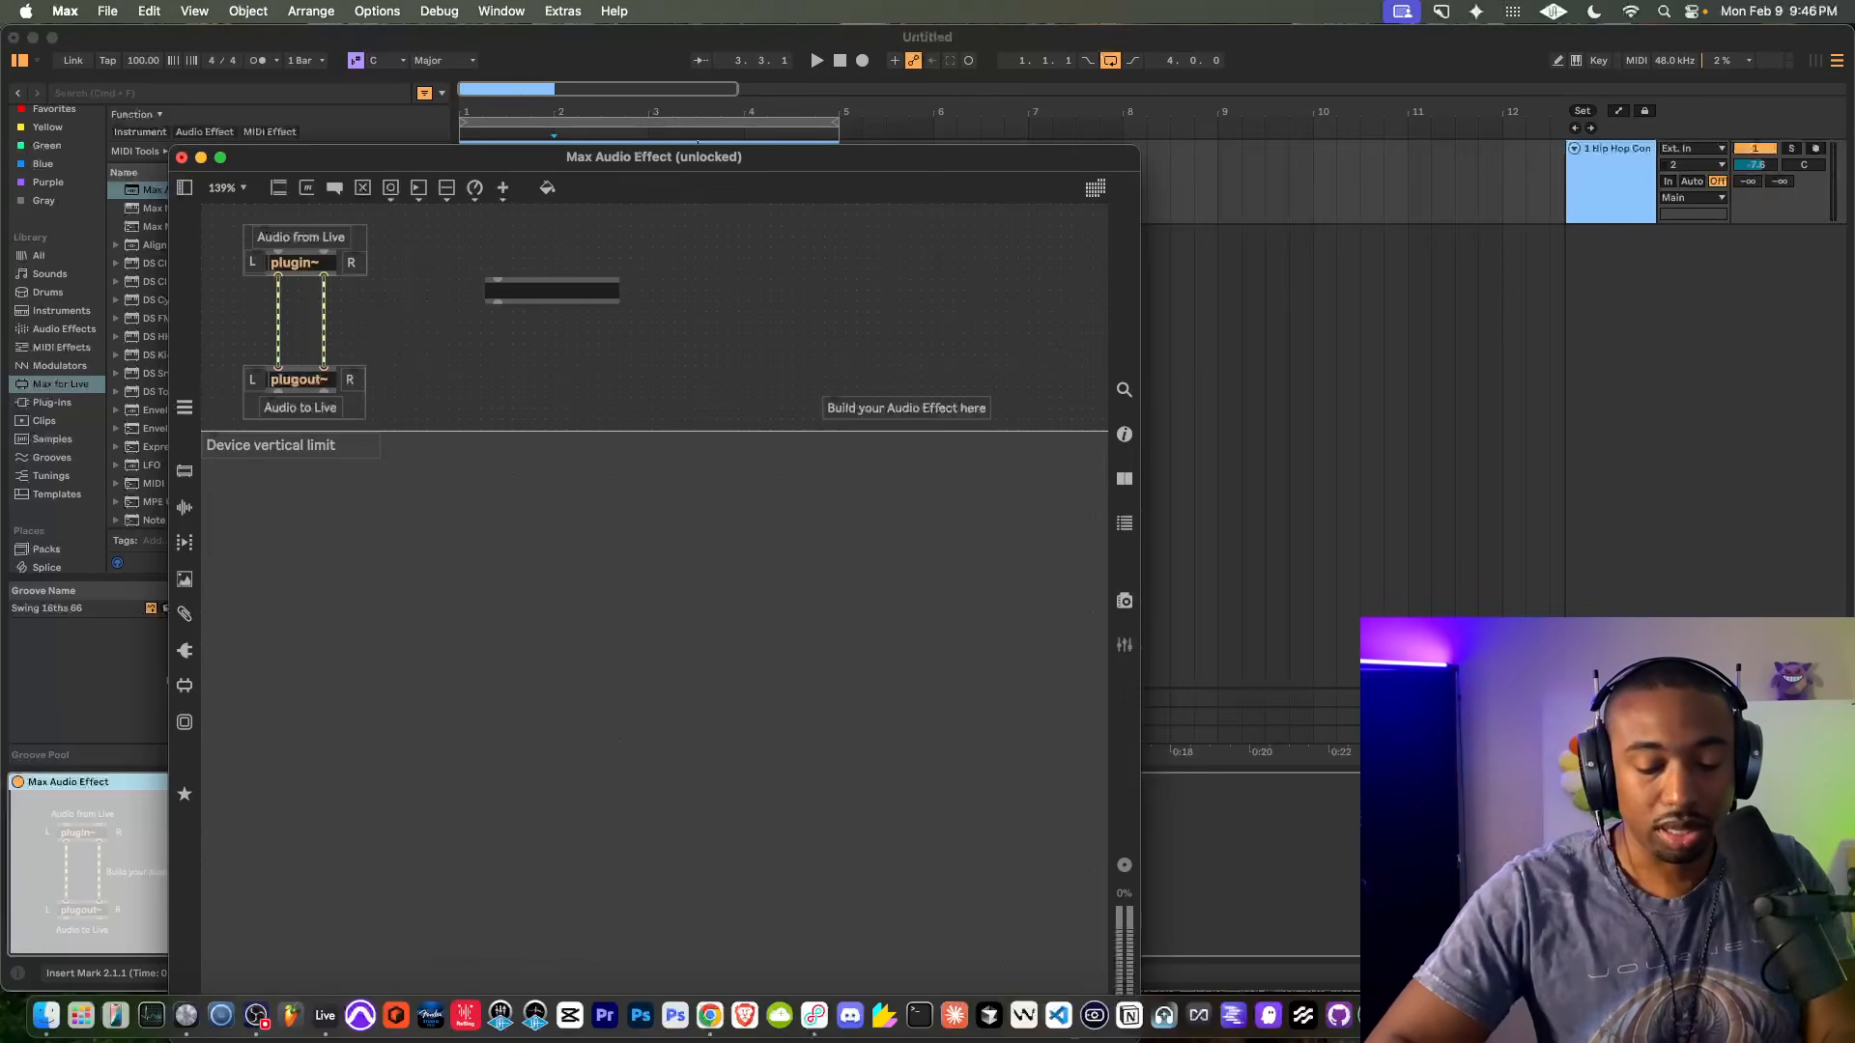
type("lores~")
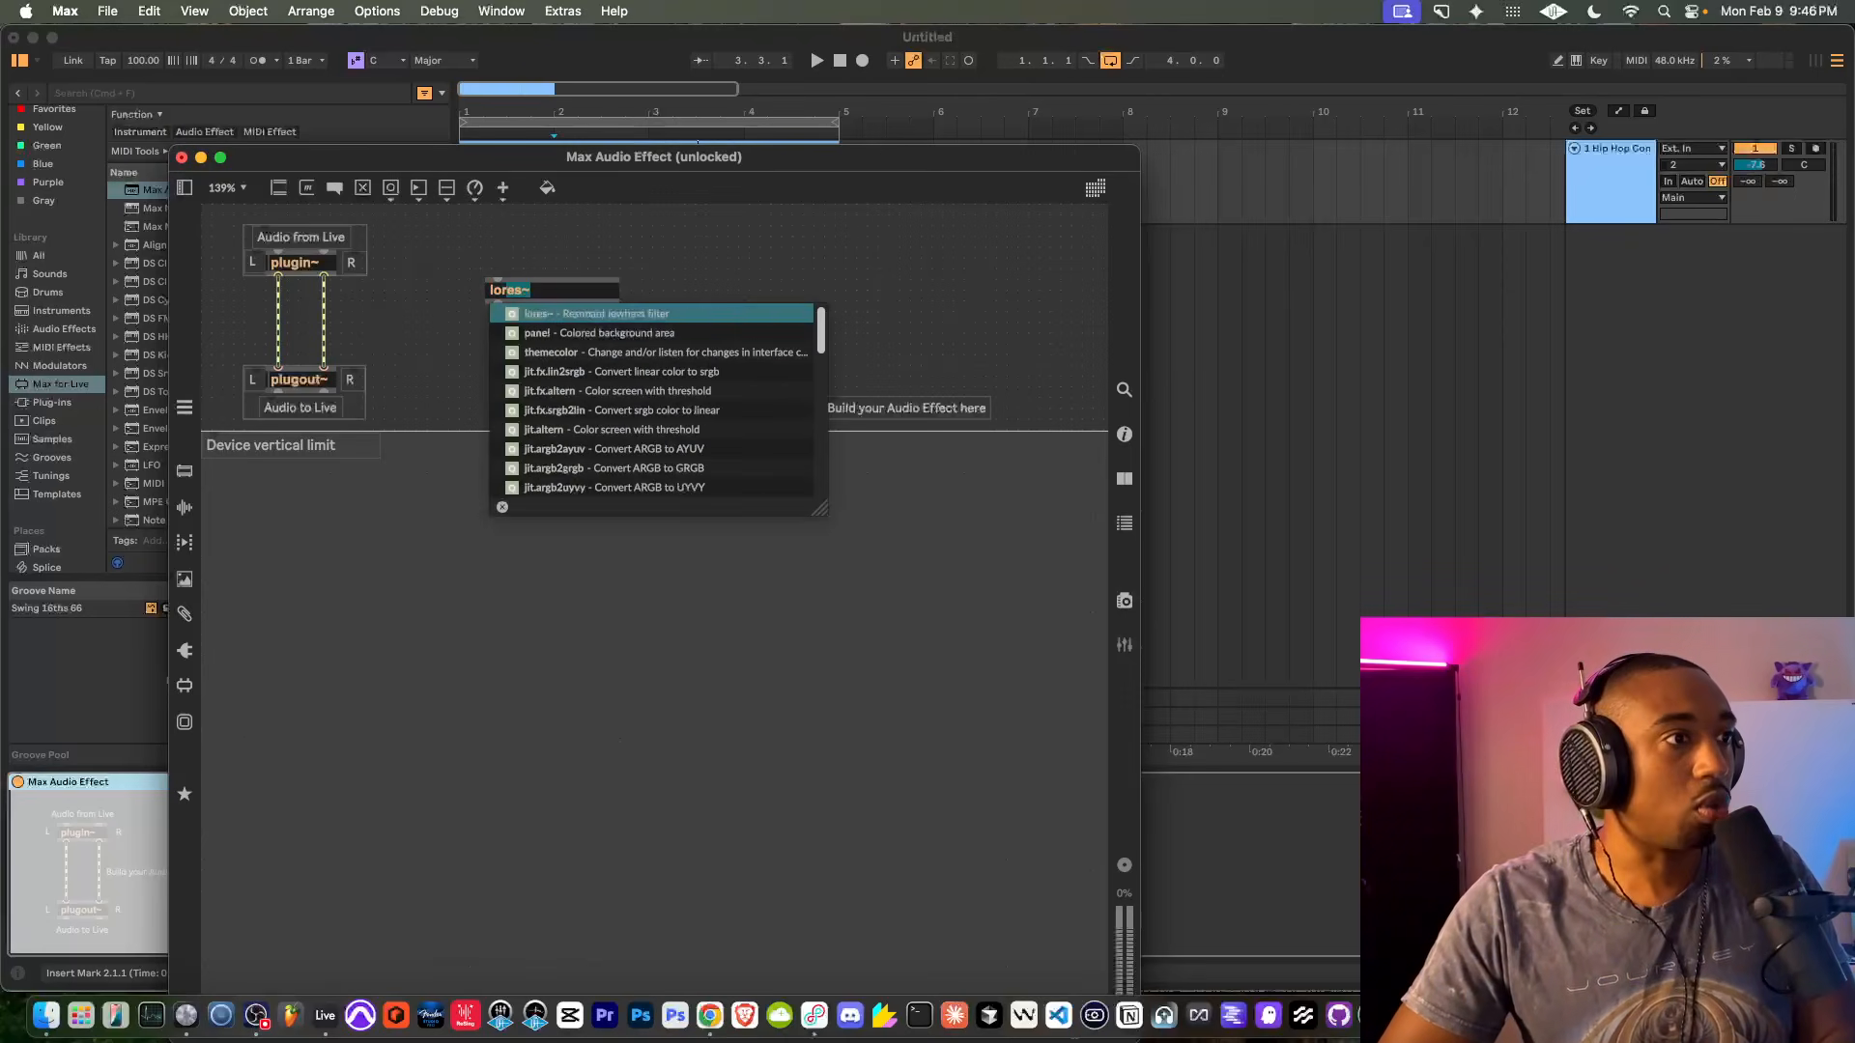
left_click(550, 315)
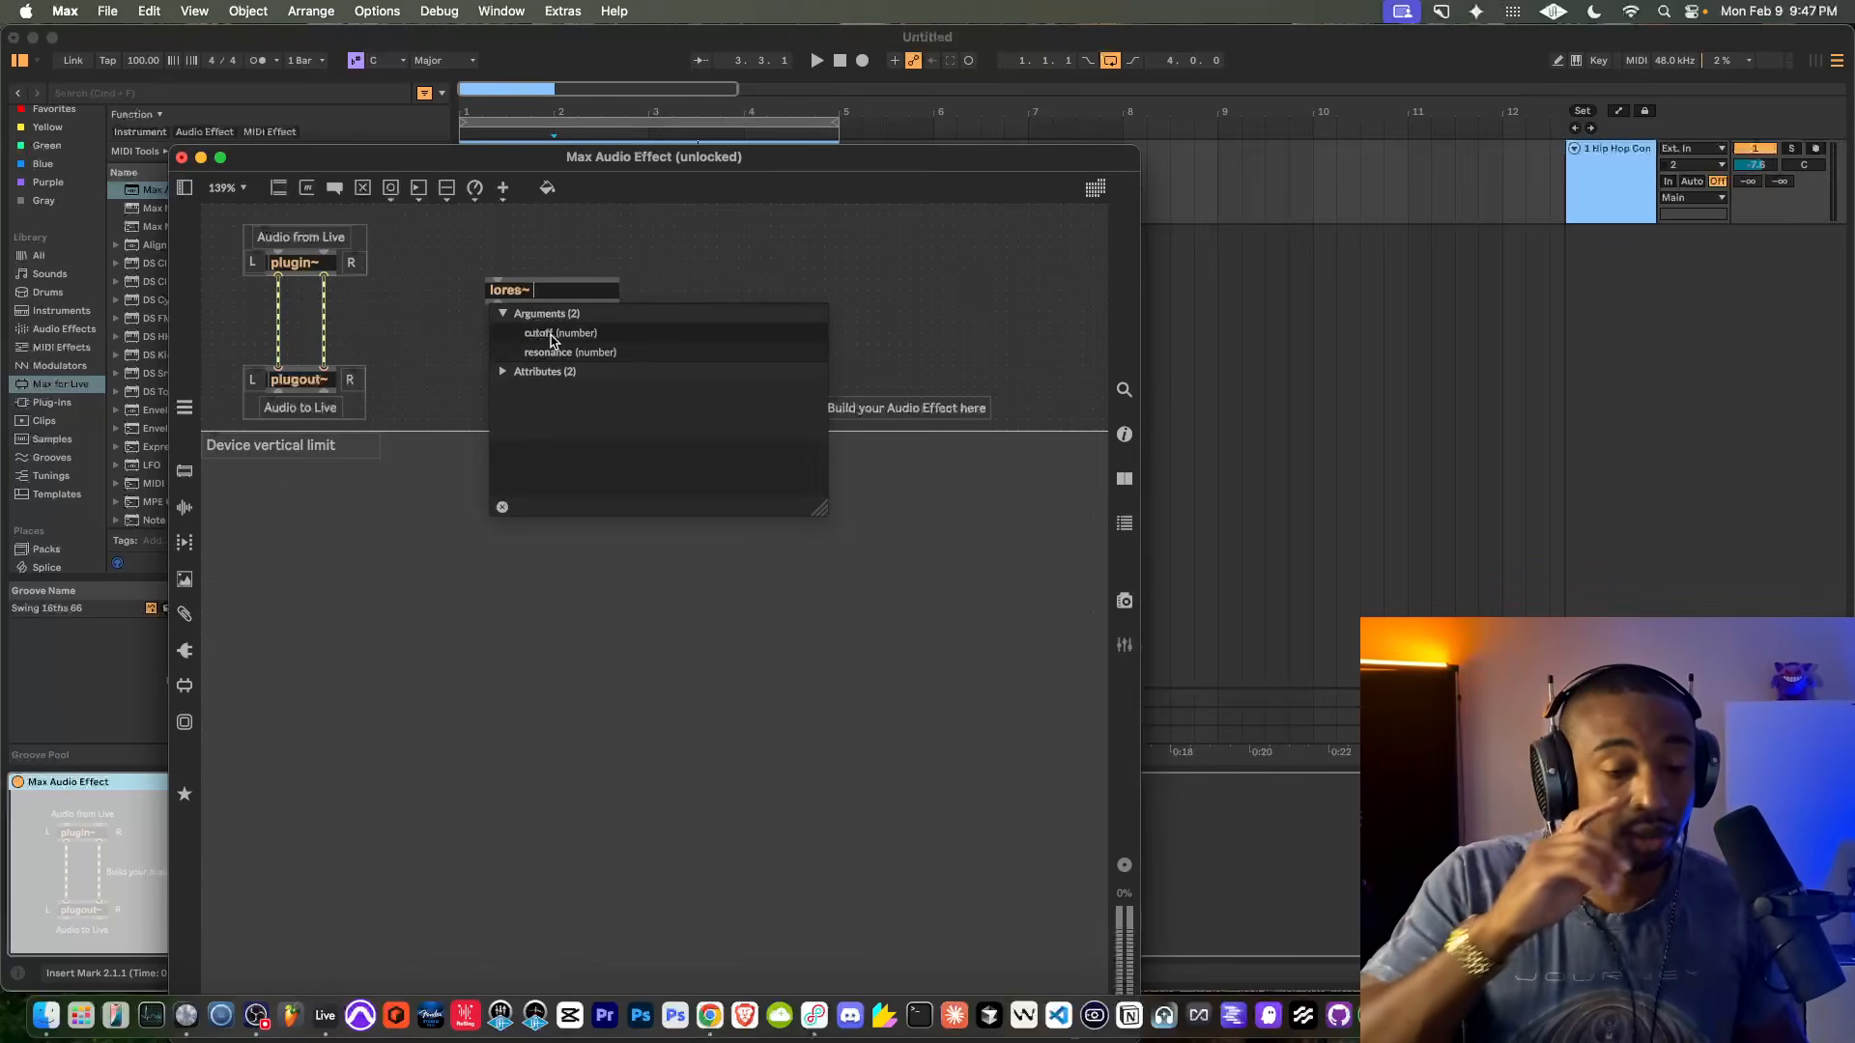
key("BackSpace")
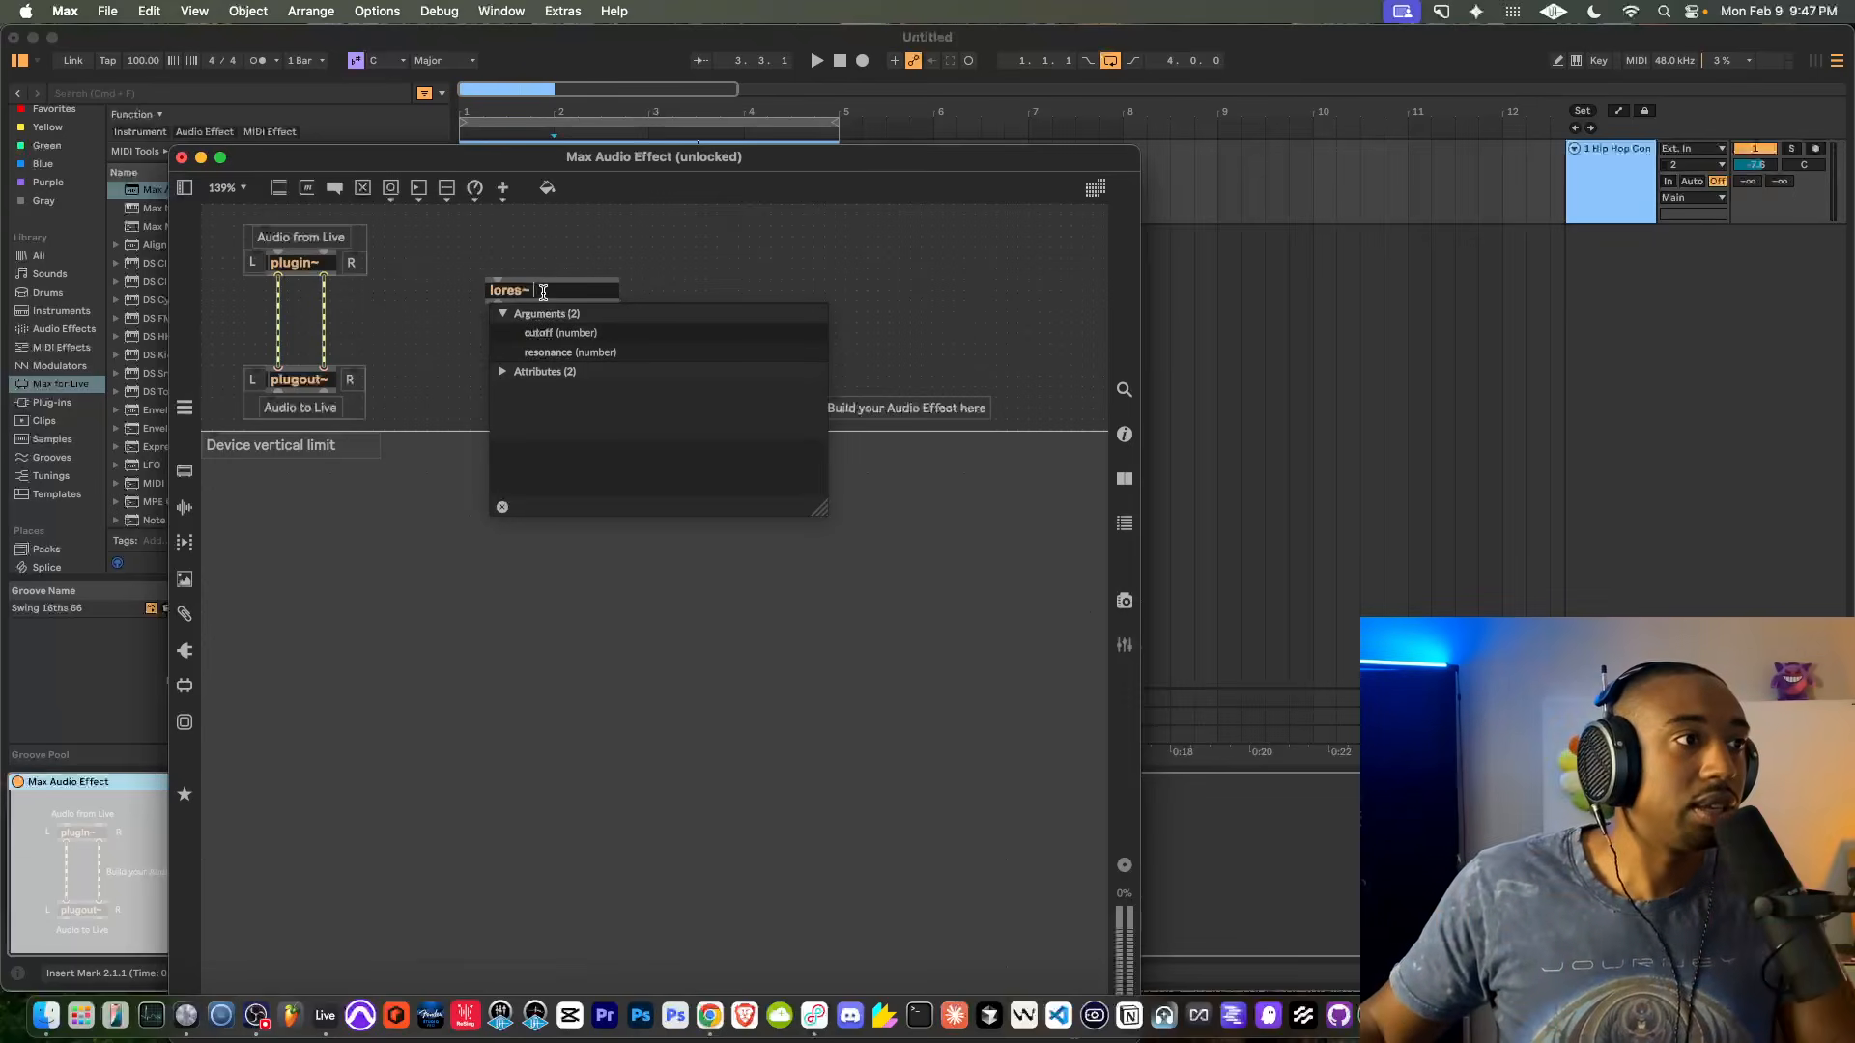
key("BackSpace")
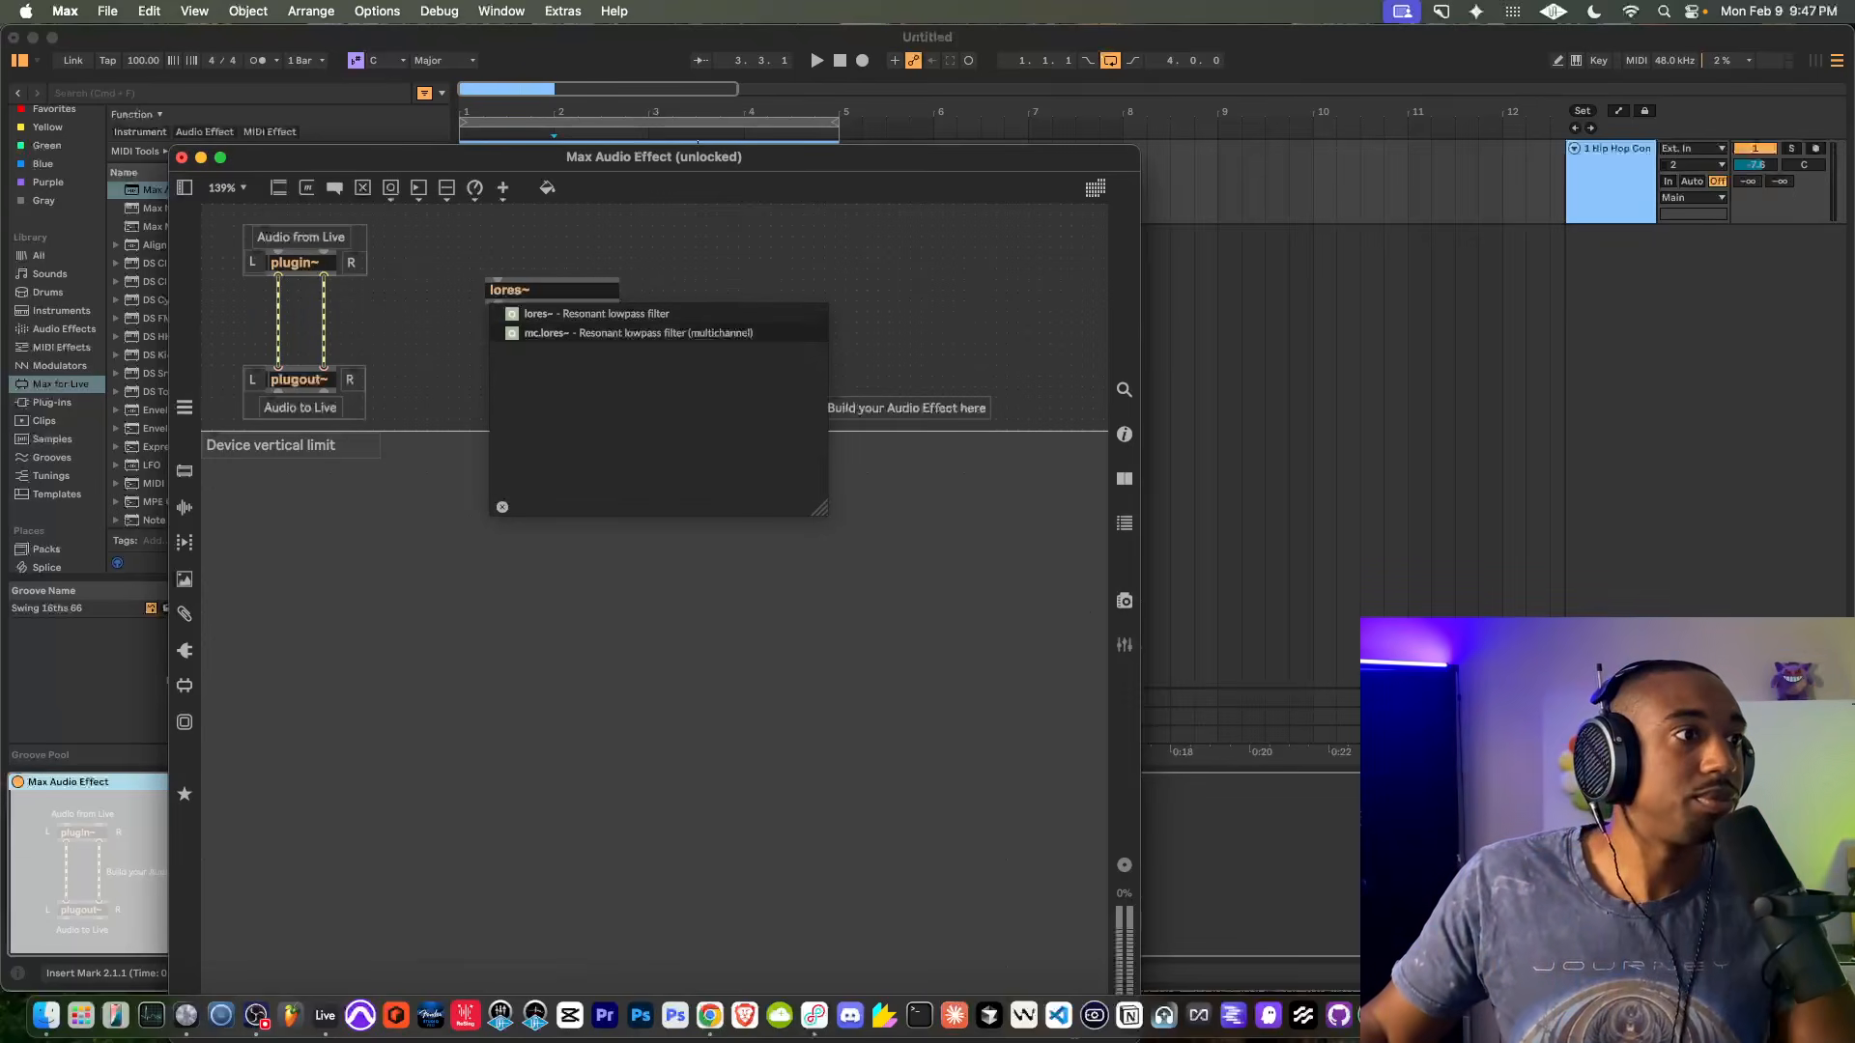
left_click(564, 265)
Give the lores~ object a cutoff argument of 1000 and a resonance argument of 0.2
left_click(530, 296)
left_click(531, 292)
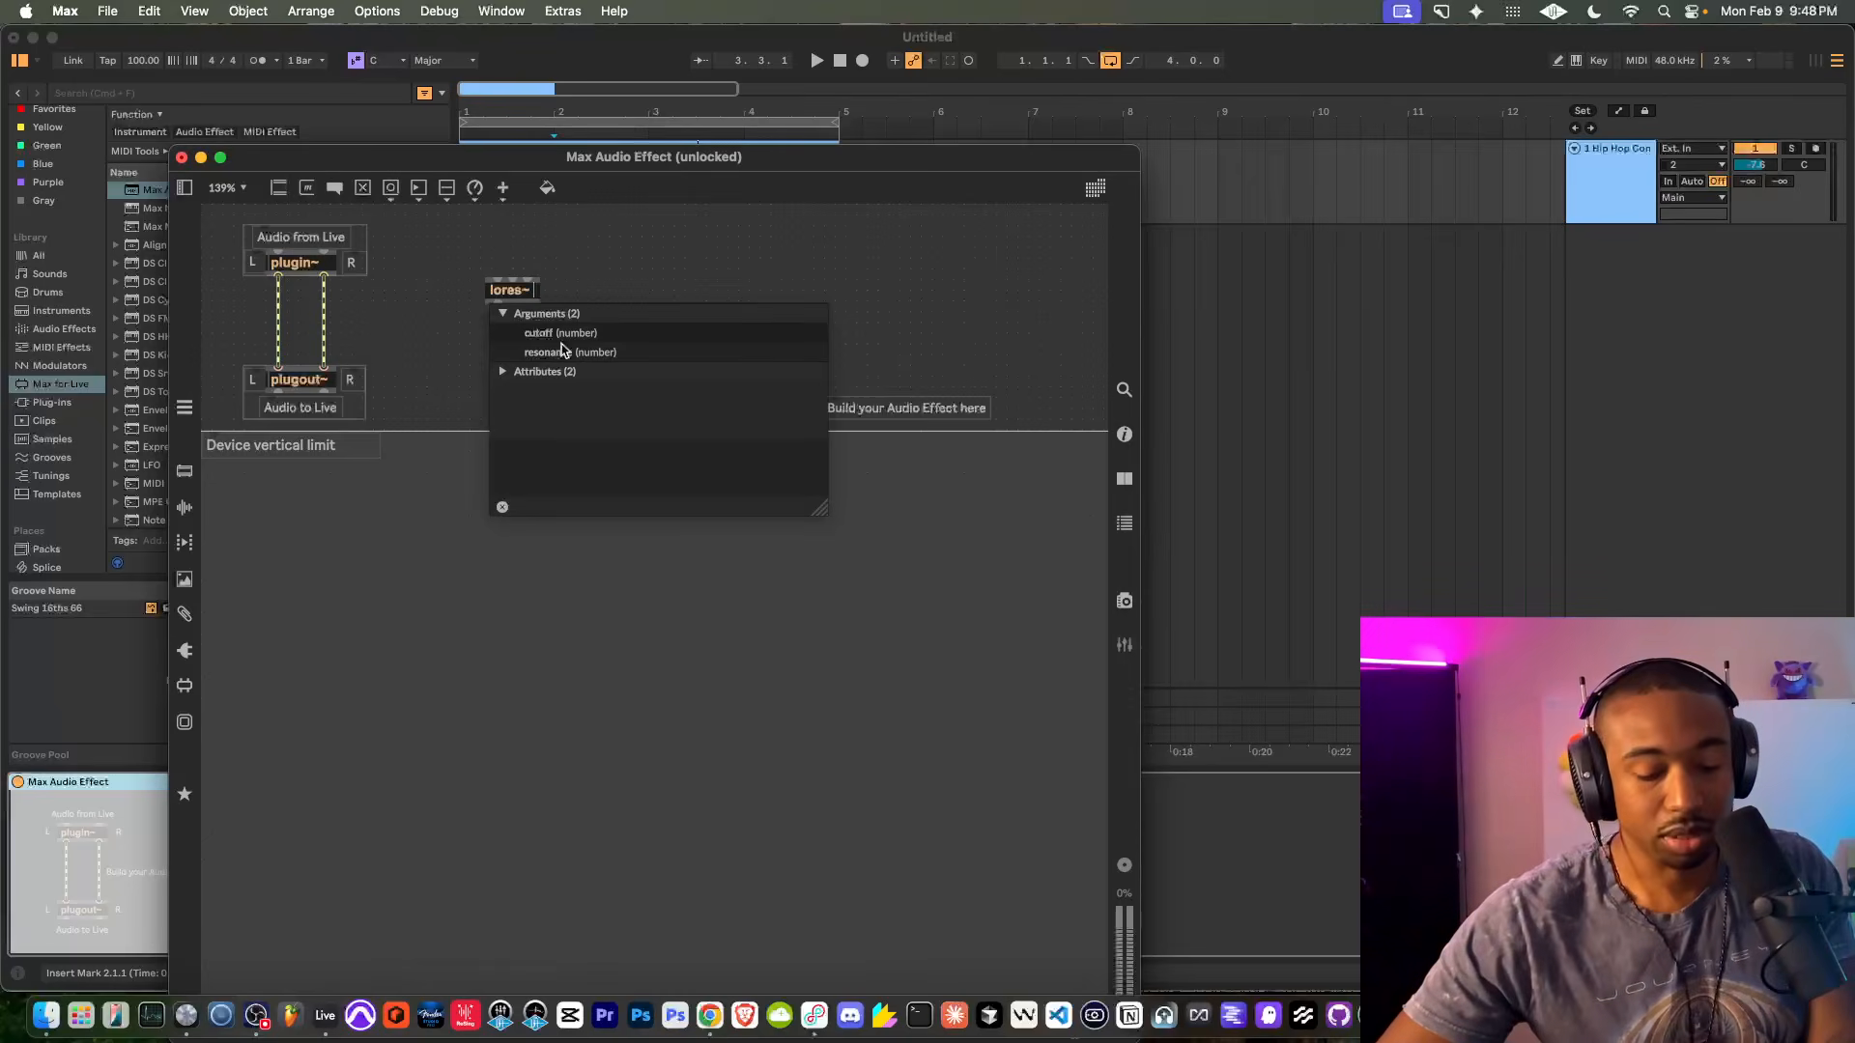
type("1000")
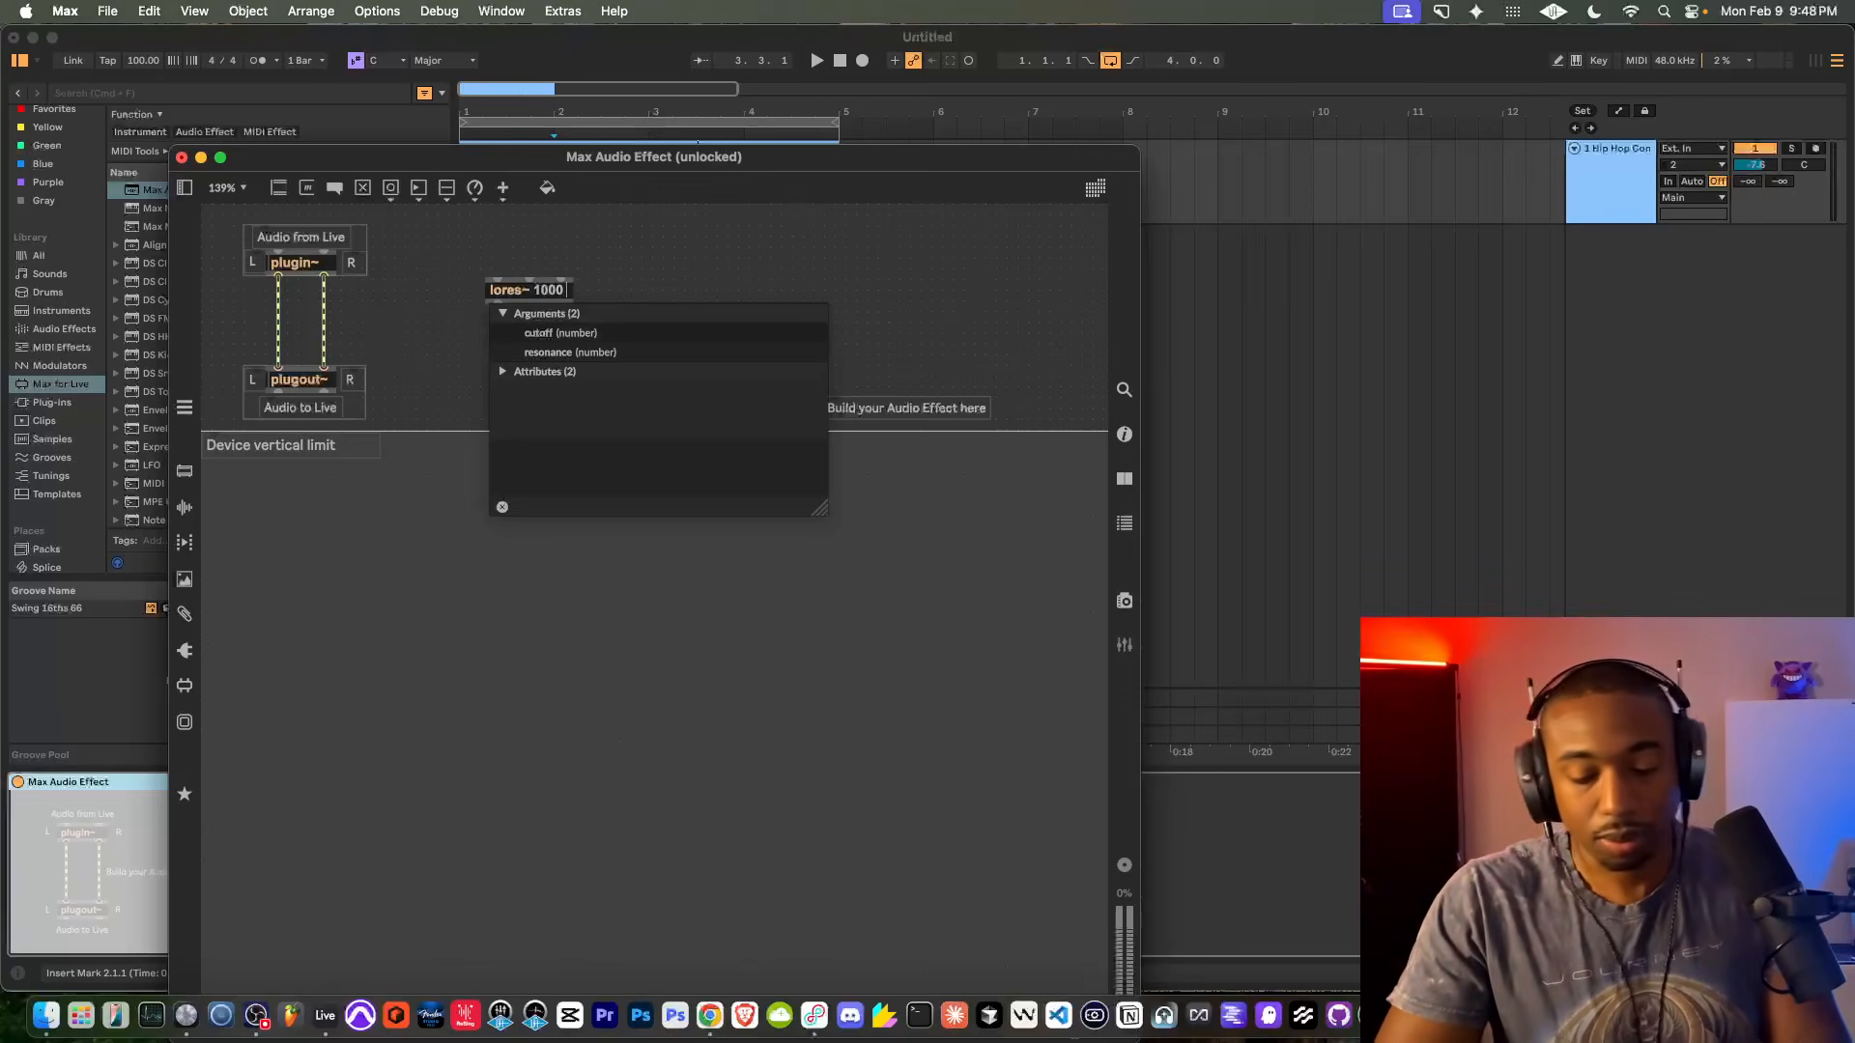
type("0.2")
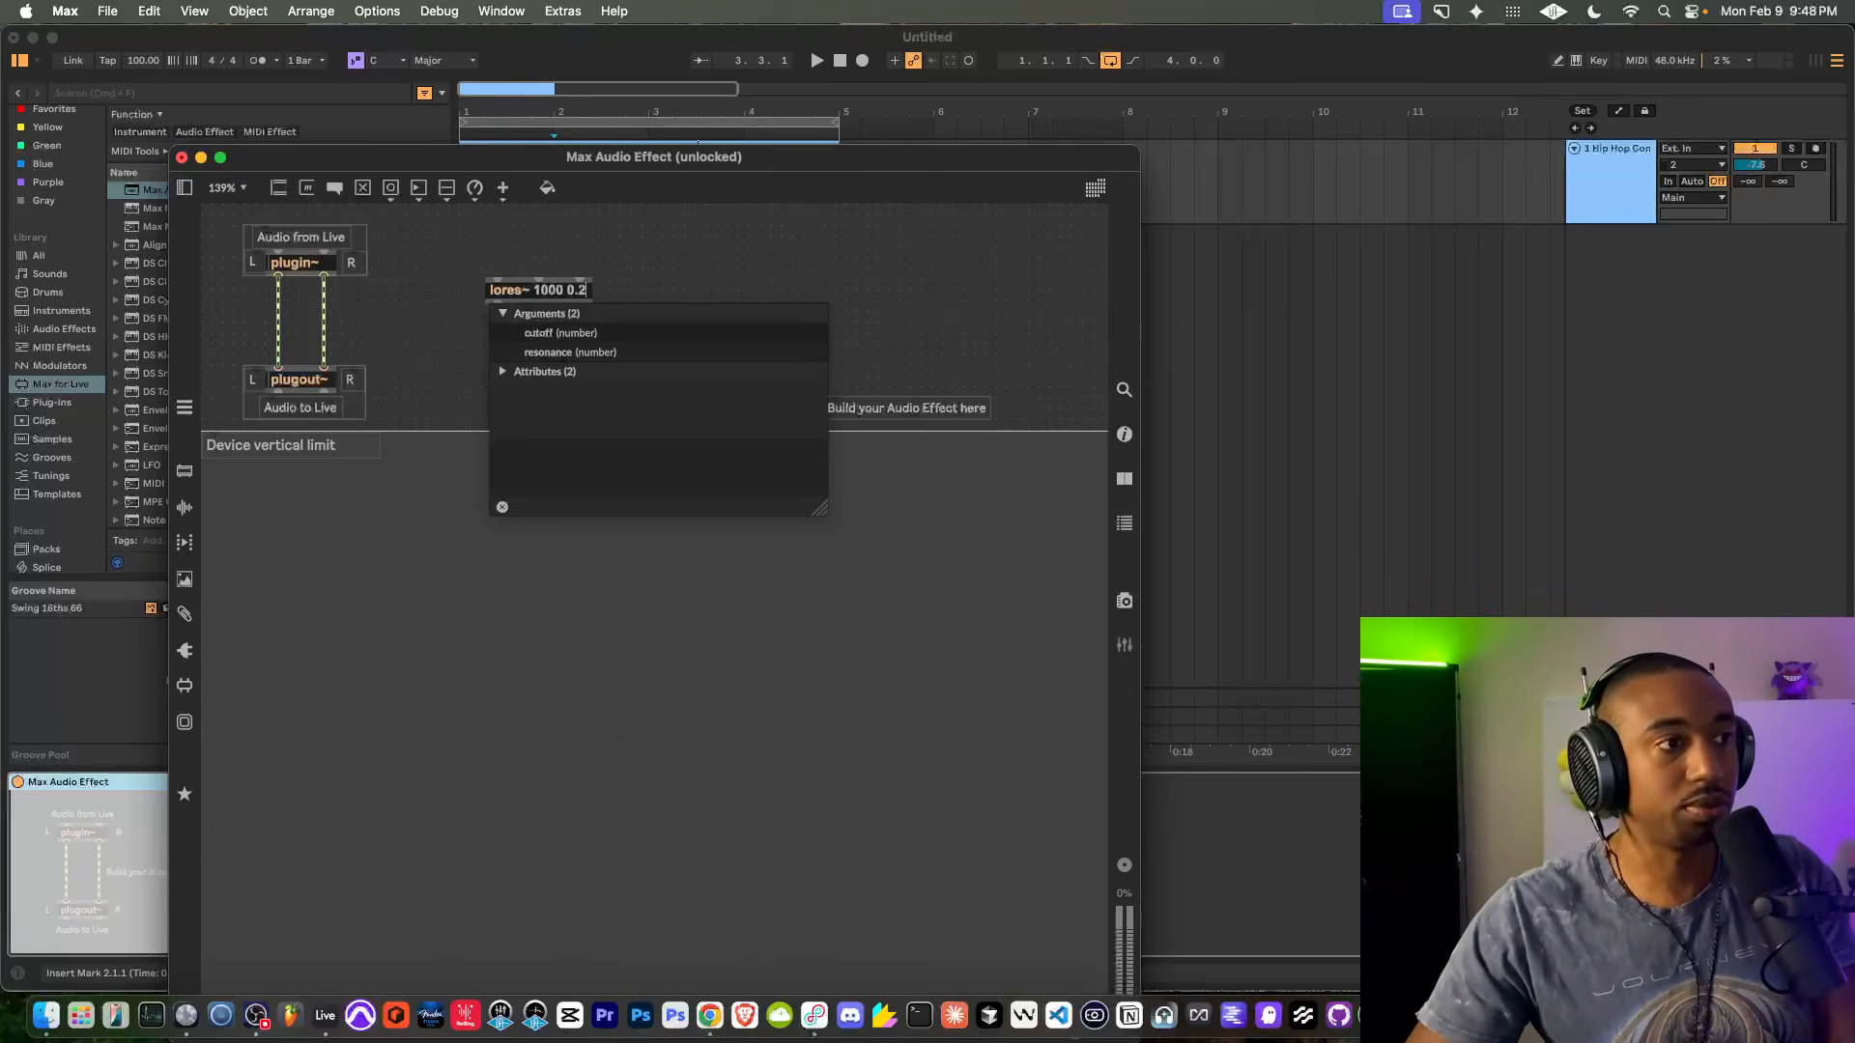
key("Return")
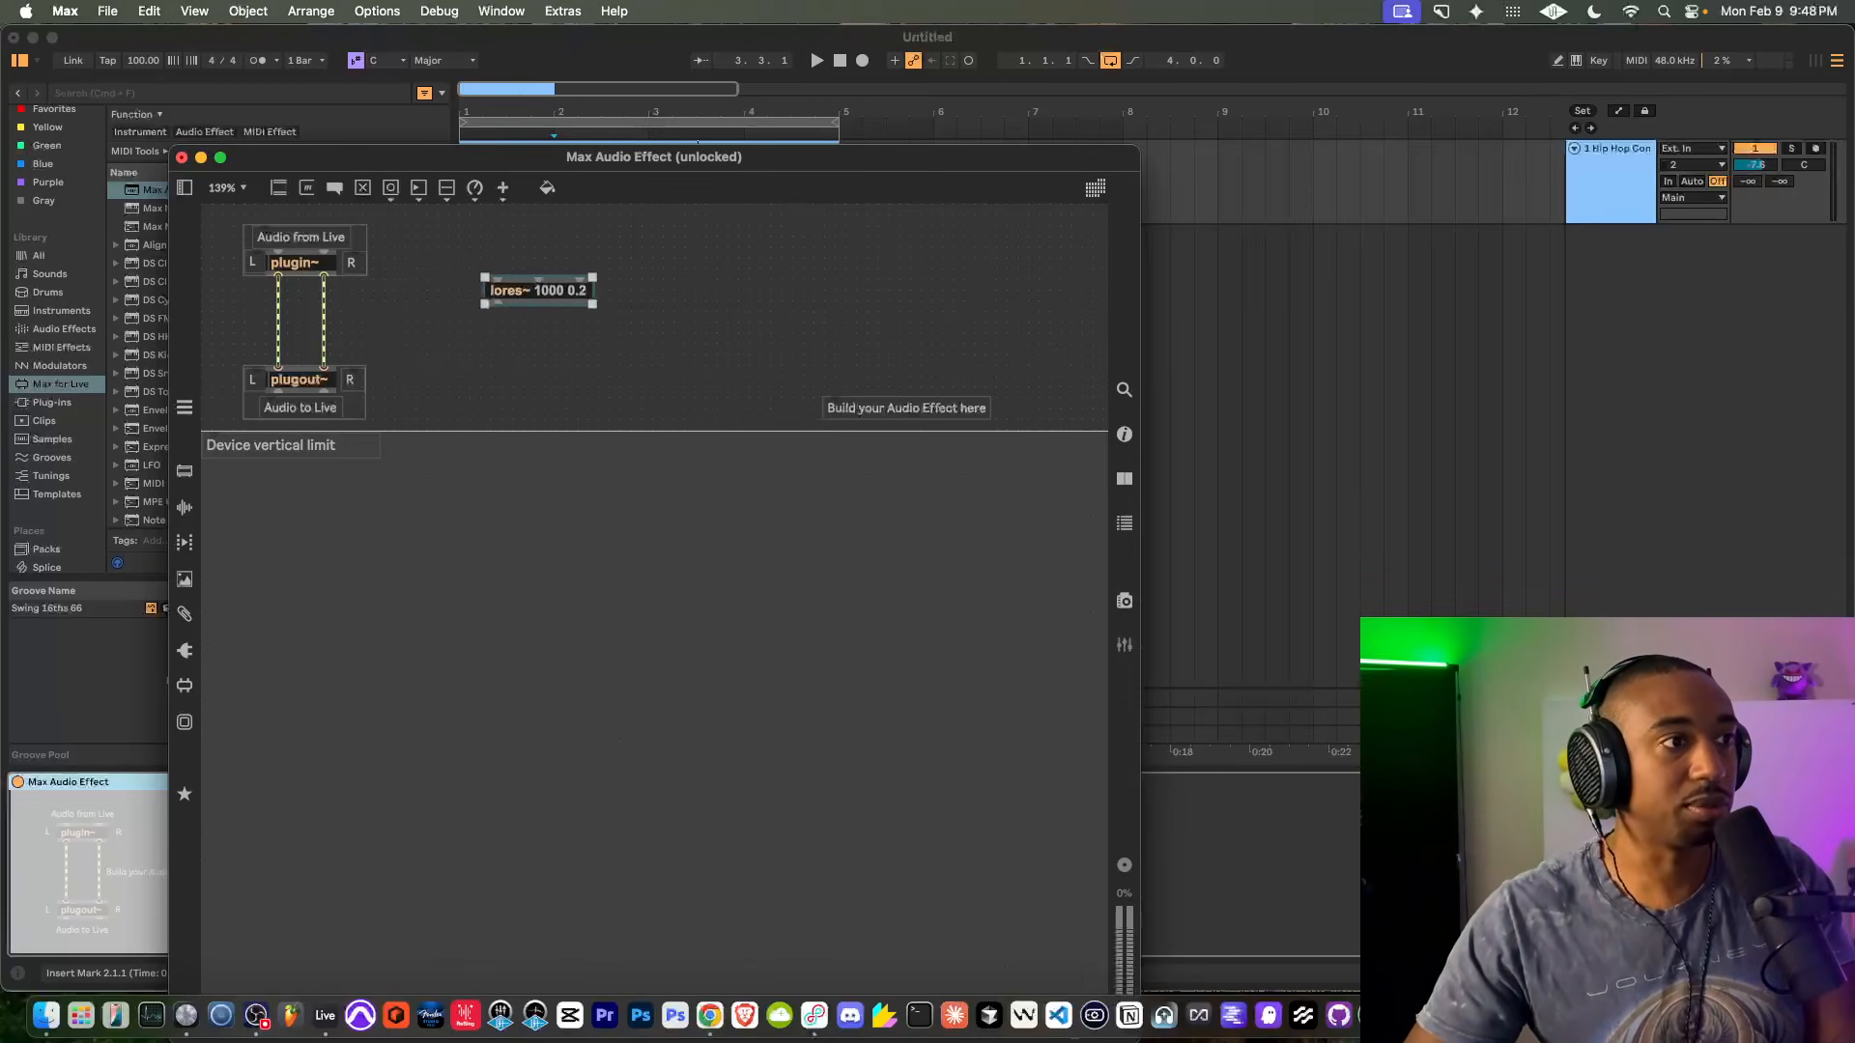
double_click(580, 292)
left_click(585, 291)
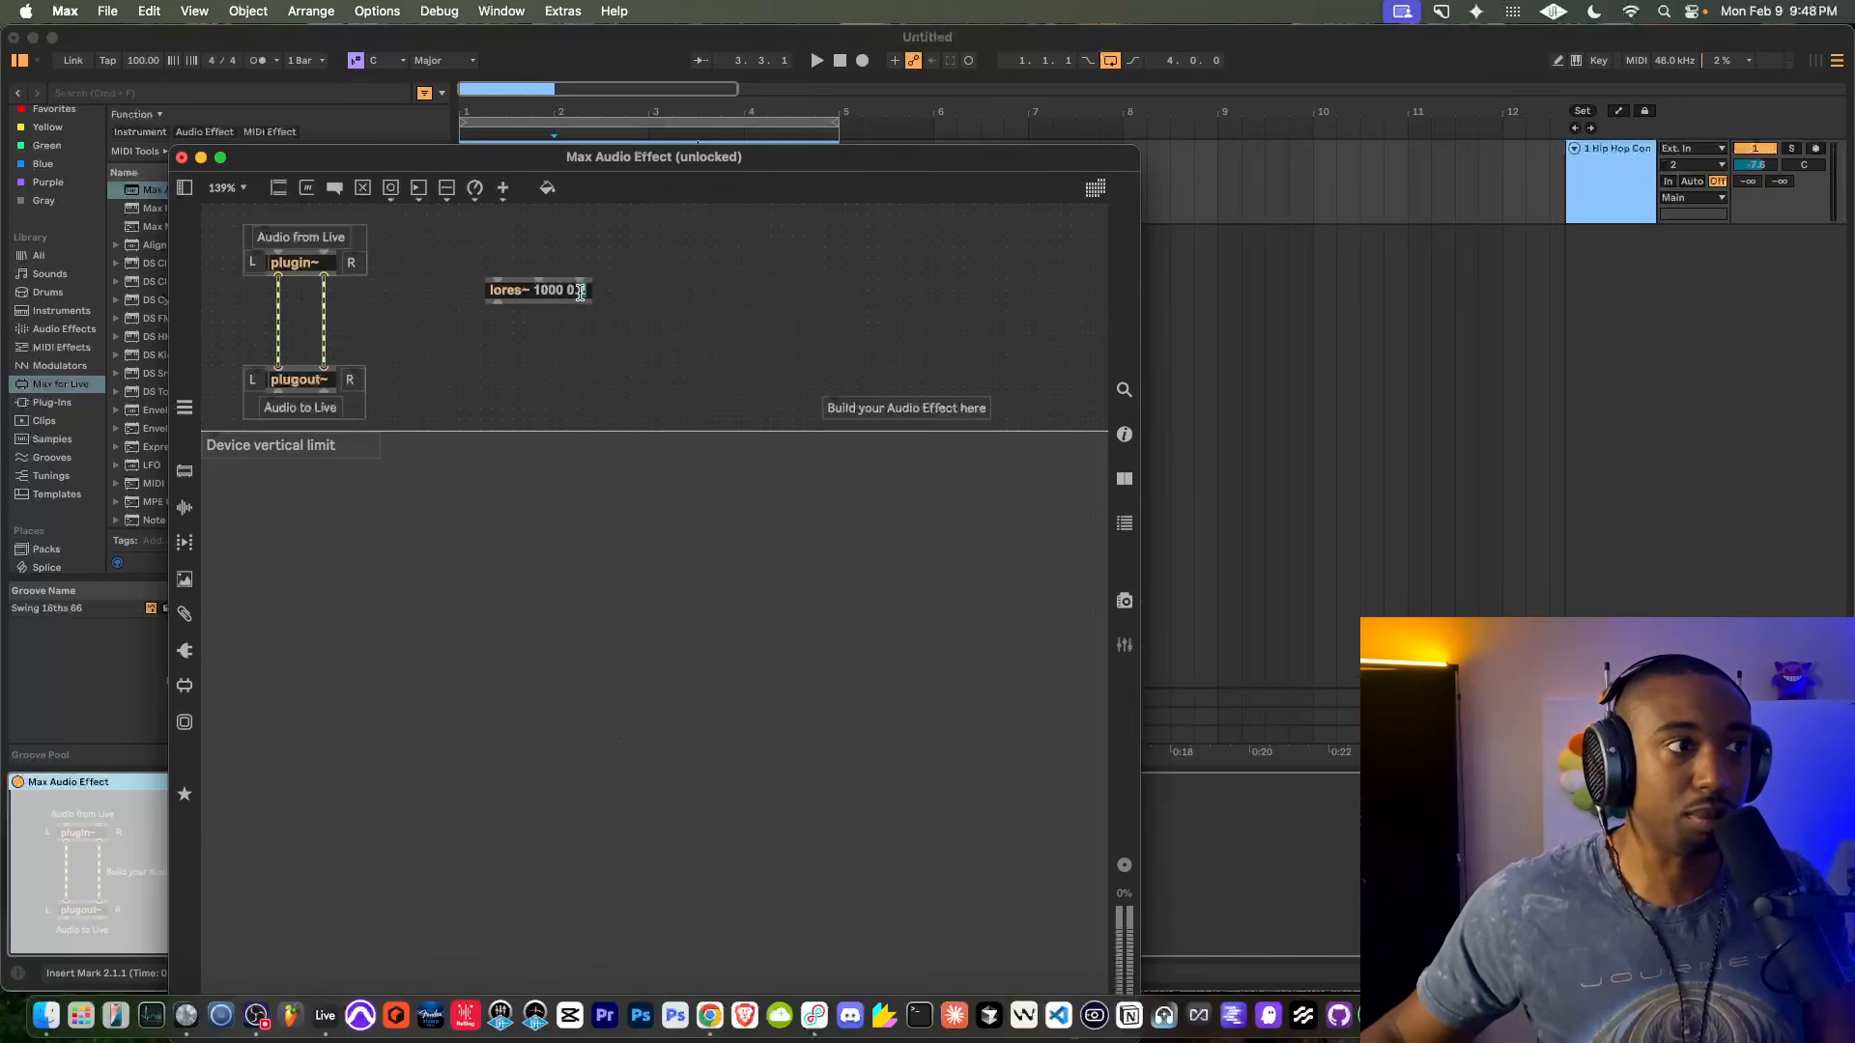
left_click(638, 287)
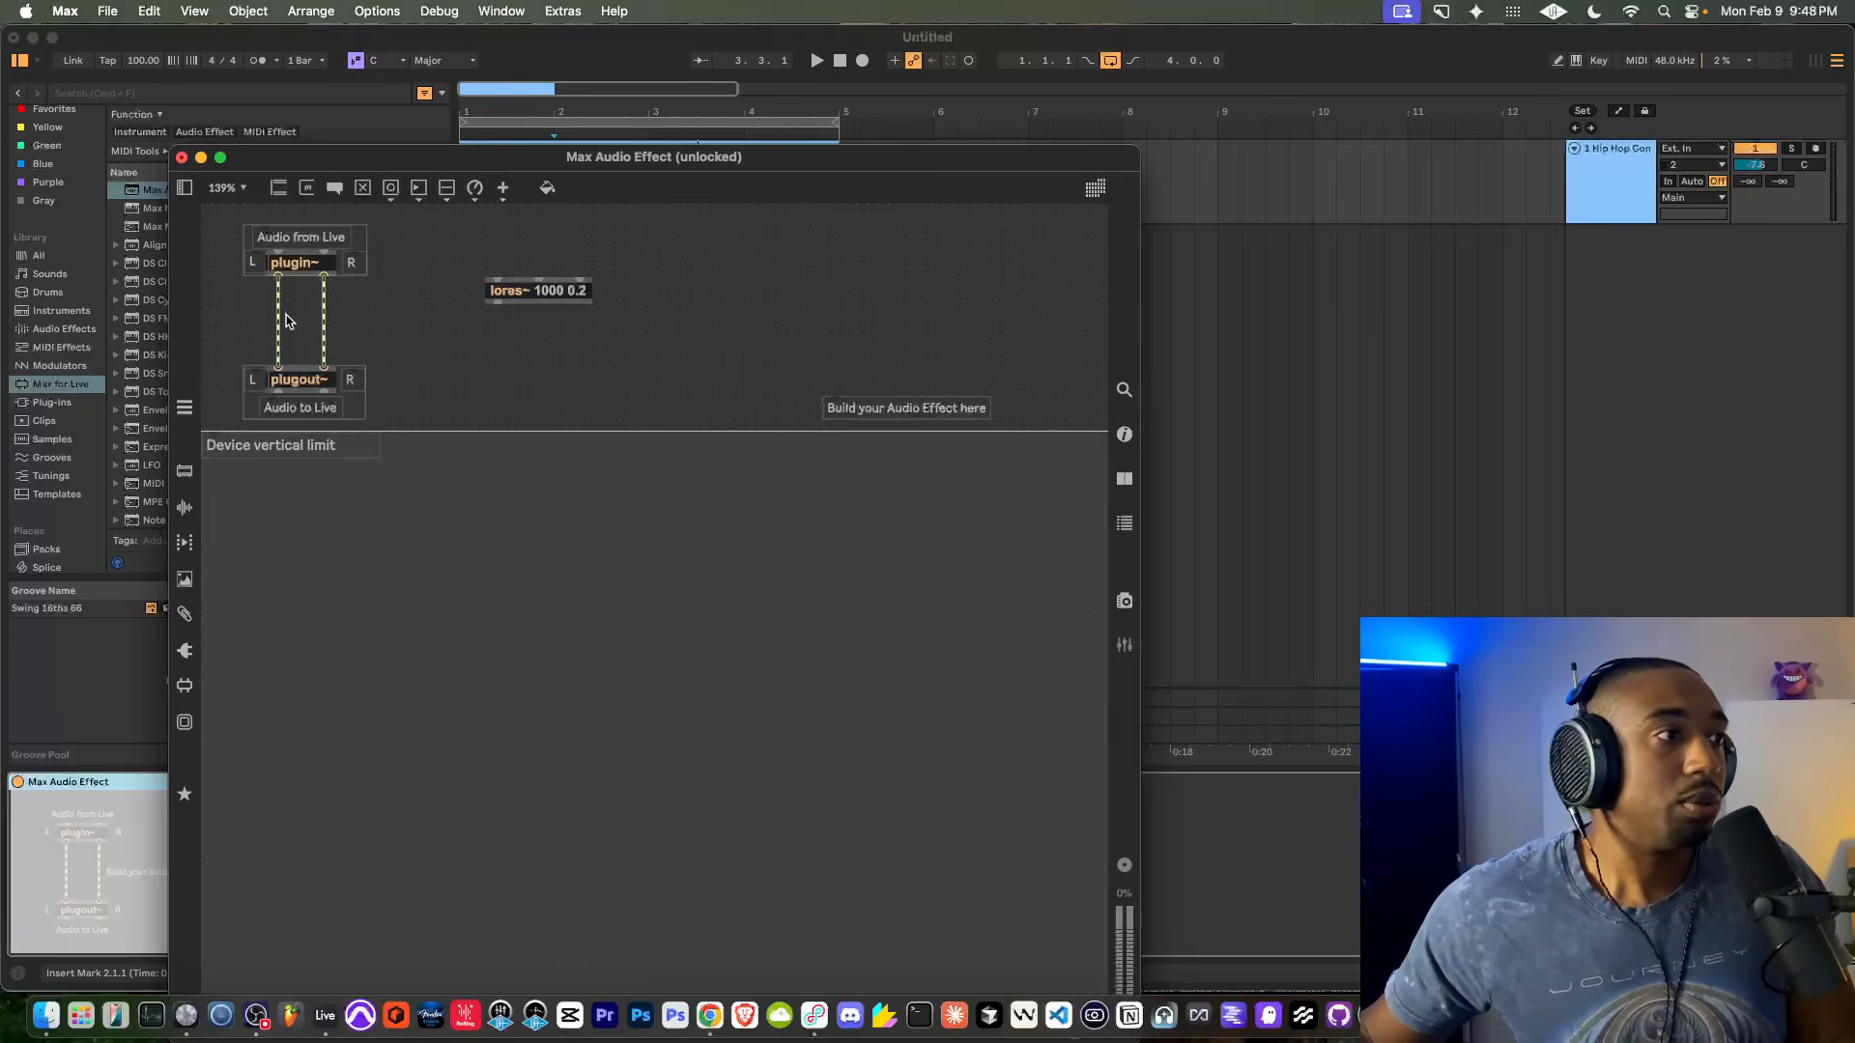
Start the congas loop in Live, then in Max route plugin~'s left channel through lores~ into plugout~'s left inlet
left_click(688, 111)
key("space")
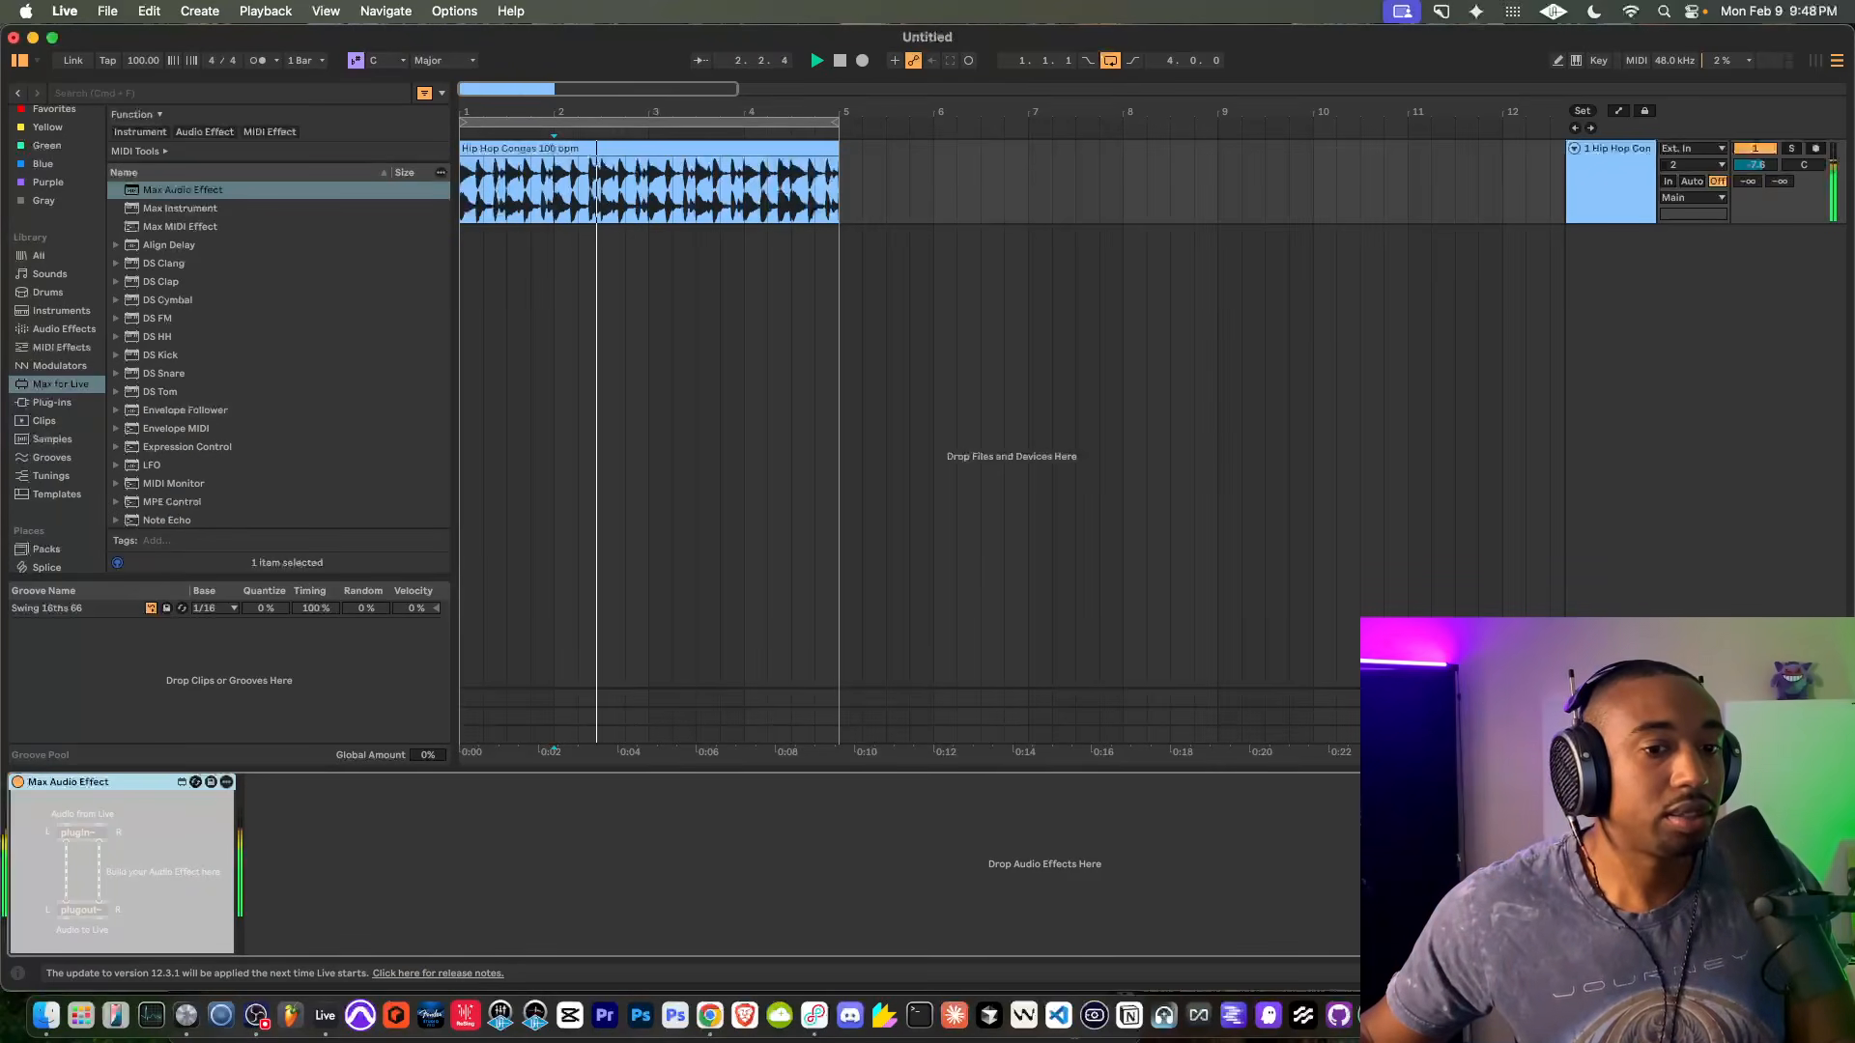
key("super+Tab")
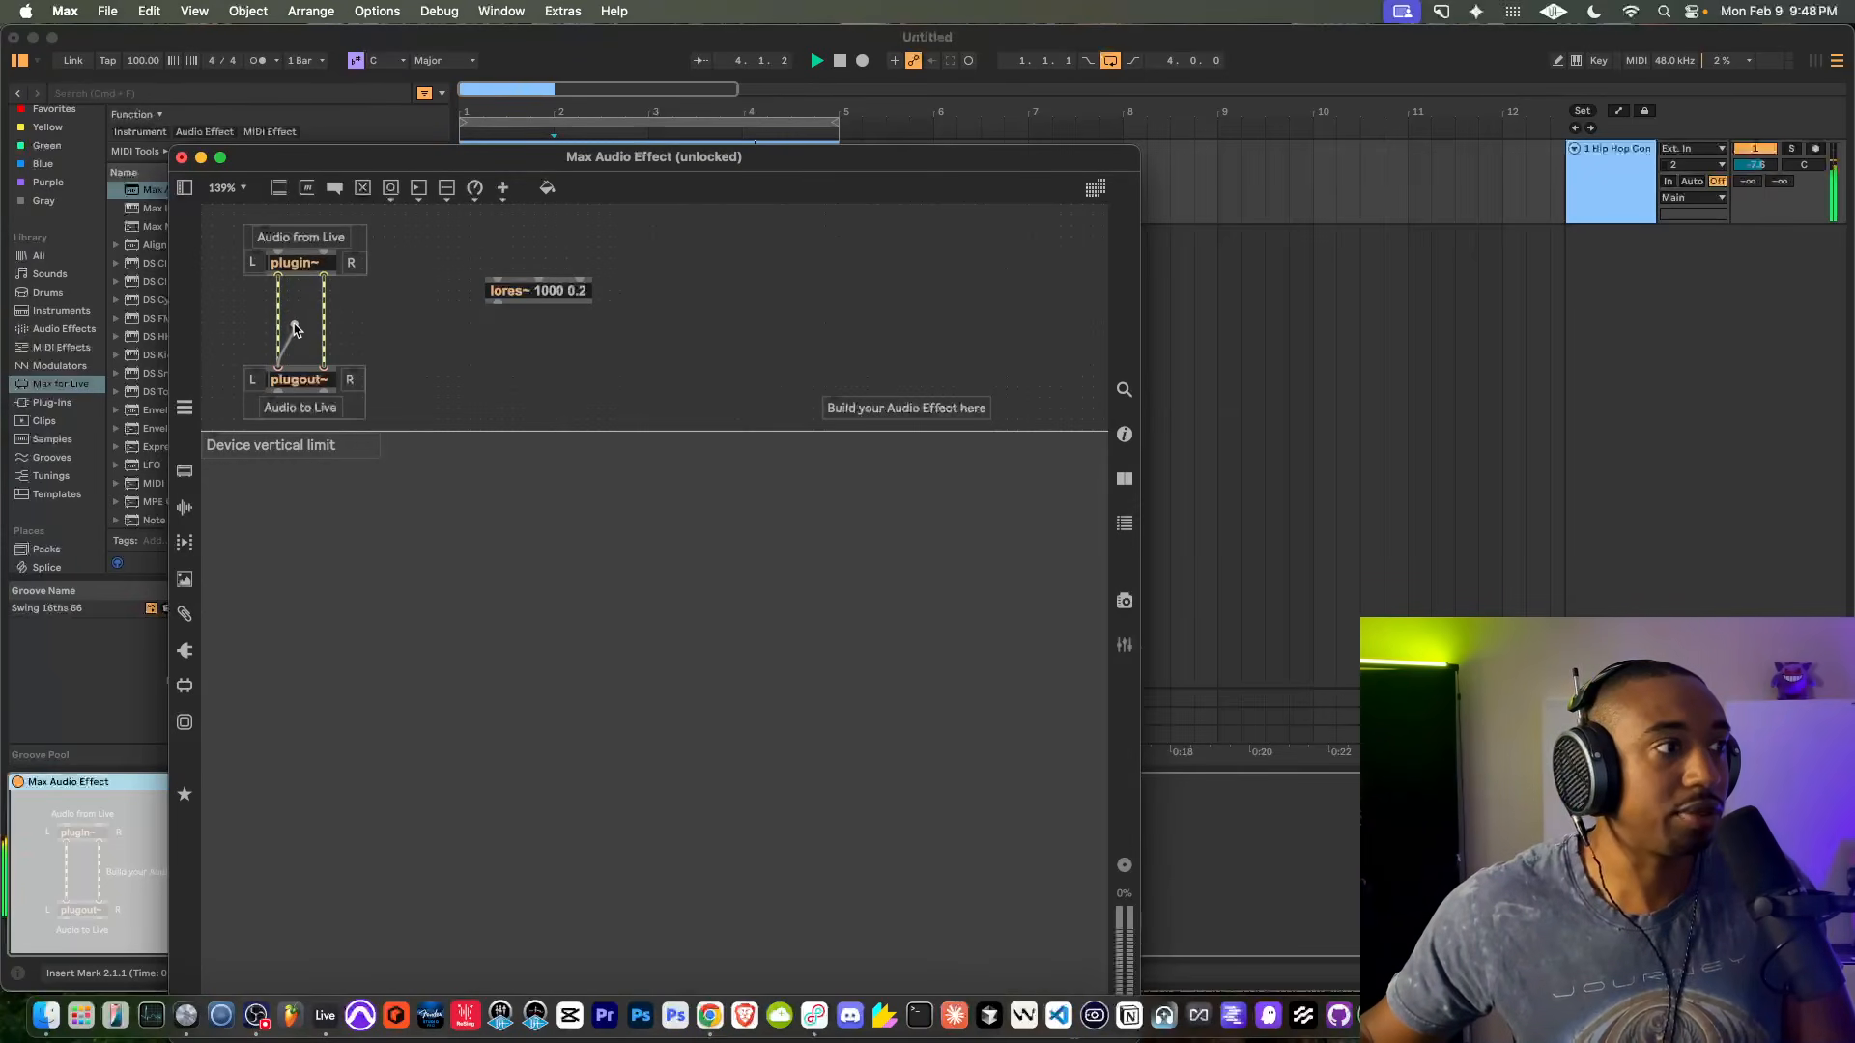
left_click_drag(279, 360, 495, 279)
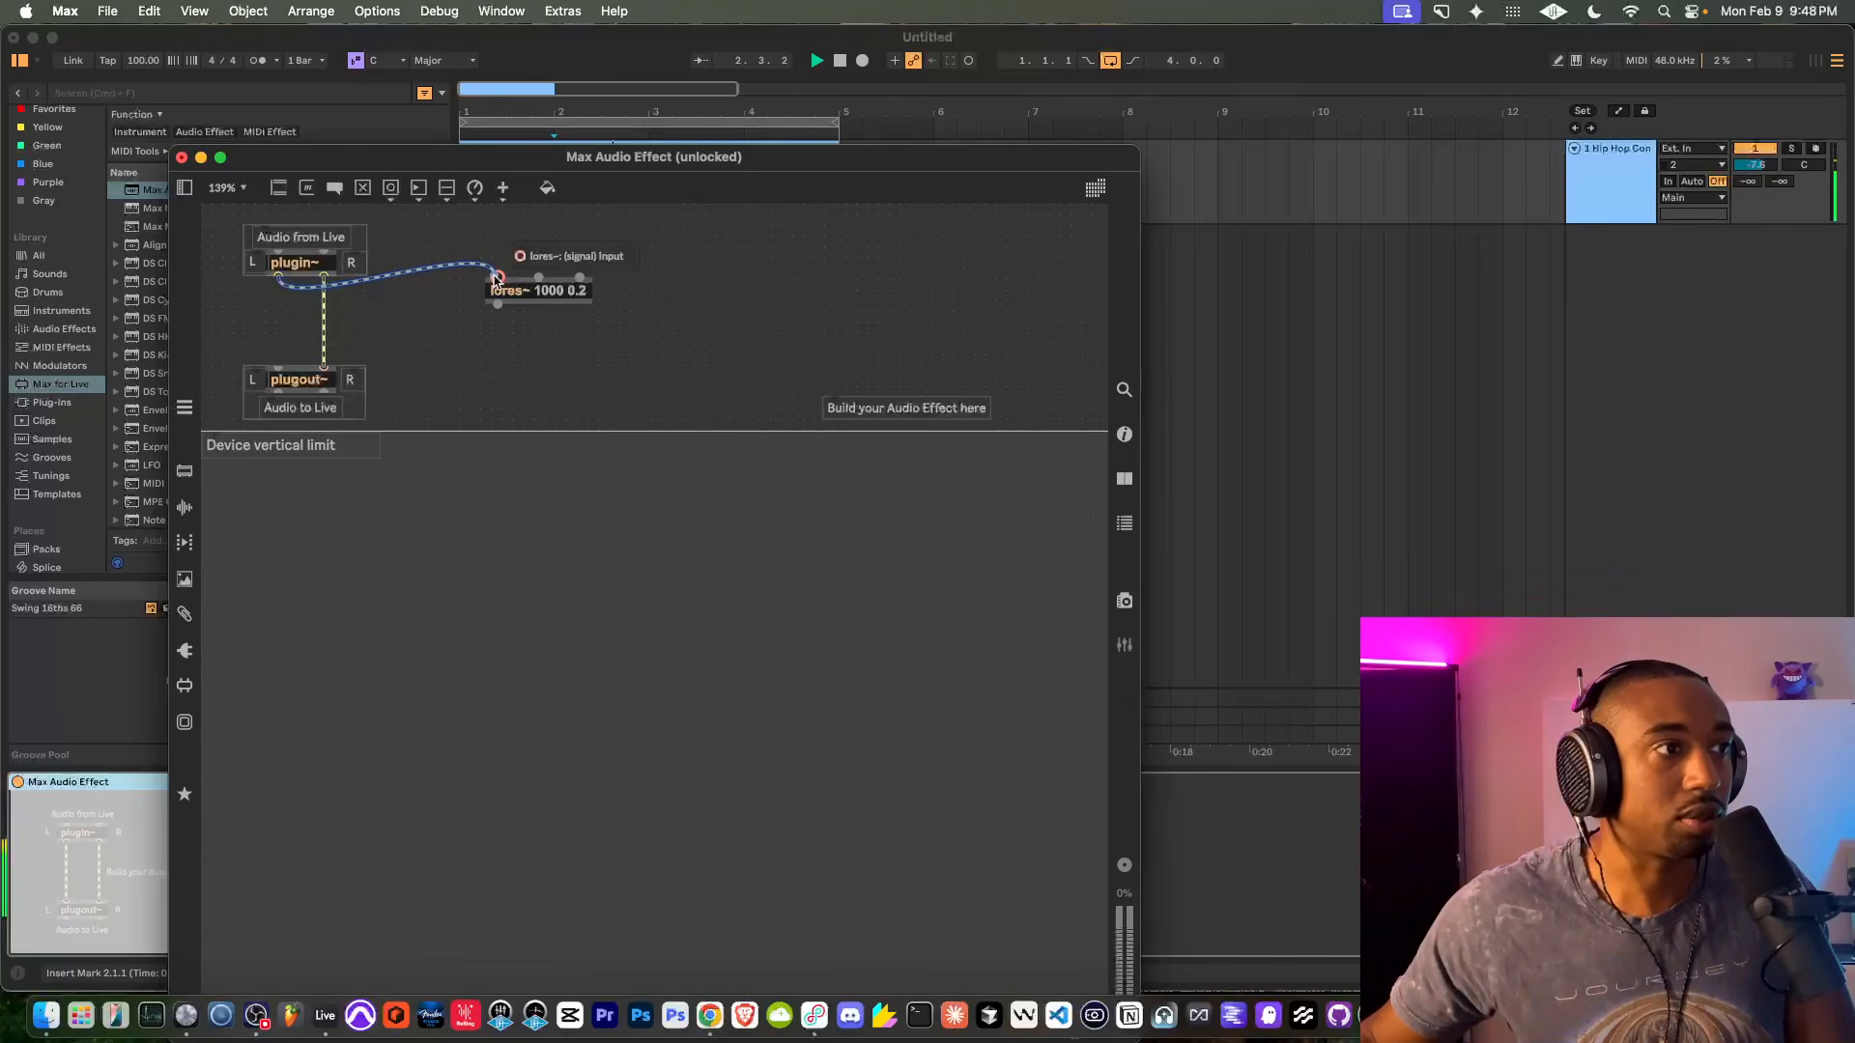
left_click_drag(495, 279, 496, 276)
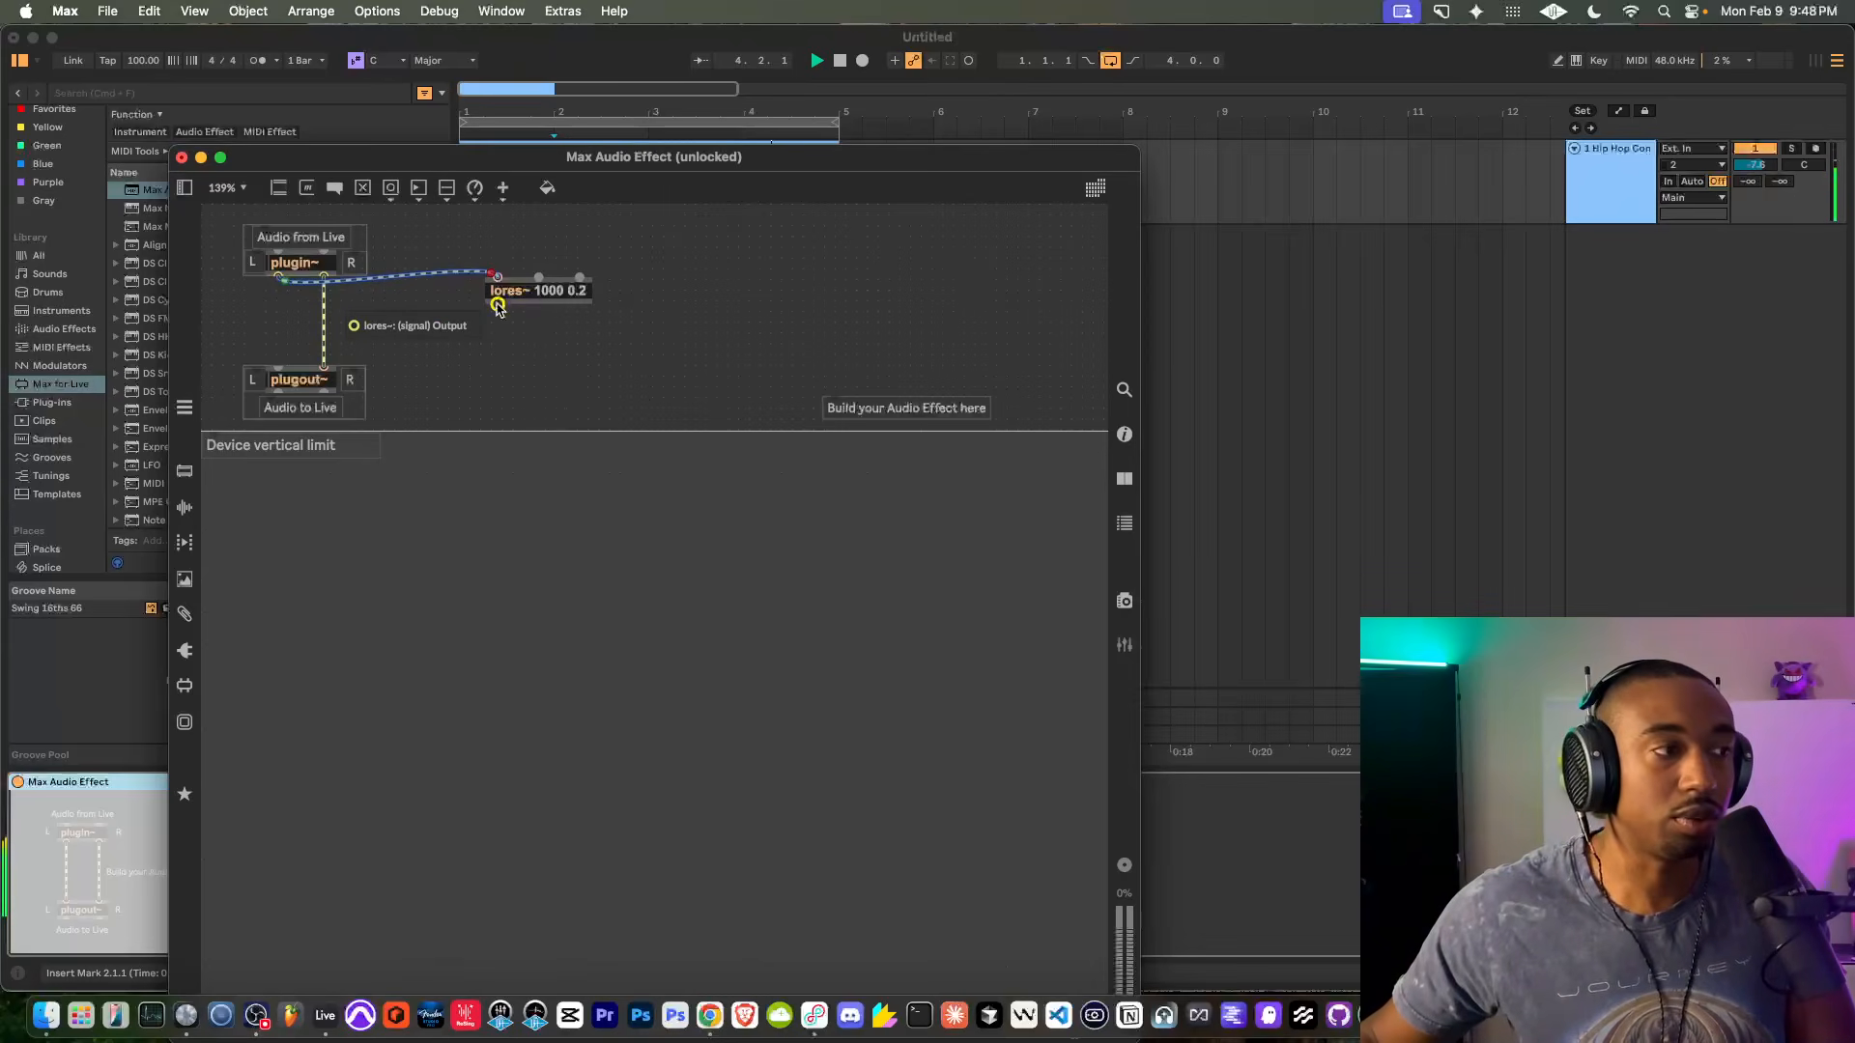
left_click_drag(497, 305, 279, 361)
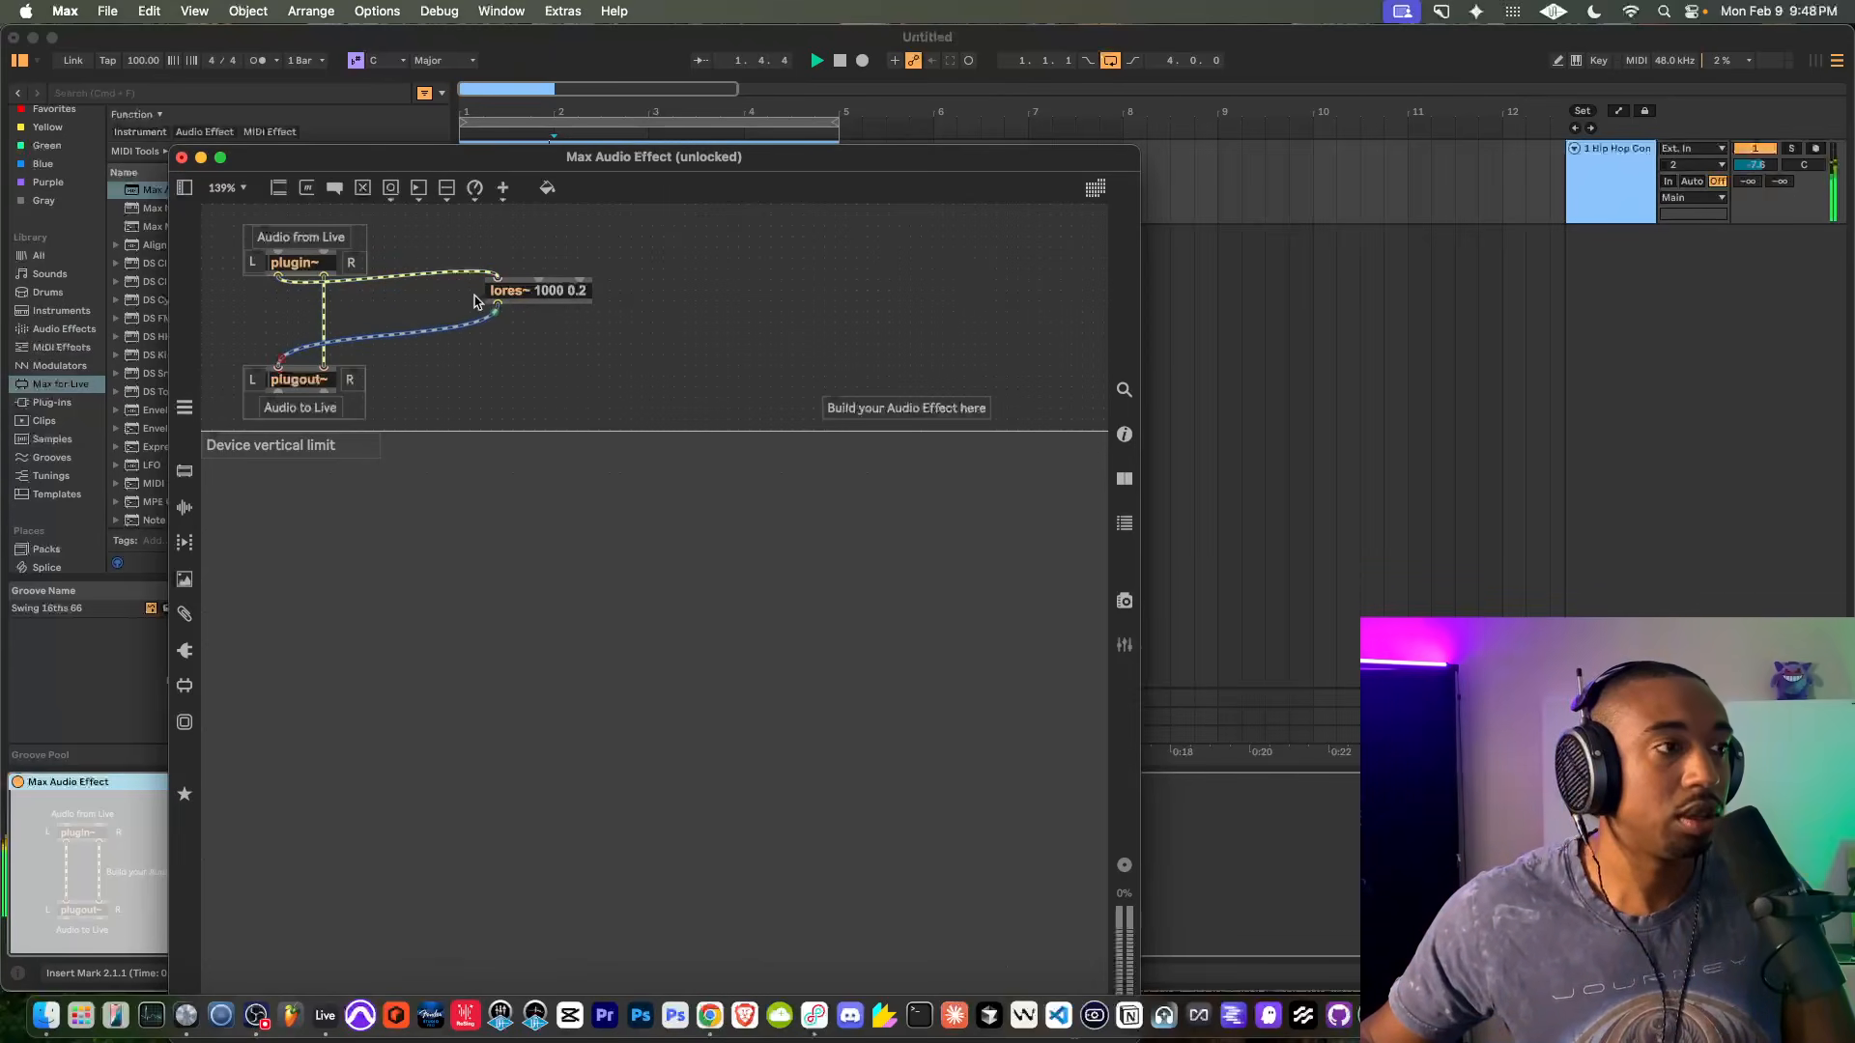
Delete the right-channel cord between plugin~ and plugout~ and place the lores~ object between them
left_click_drag(534, 297, 493, 360)
left_click(324, 345)
left_click_drag(296, 308, 305, 316)
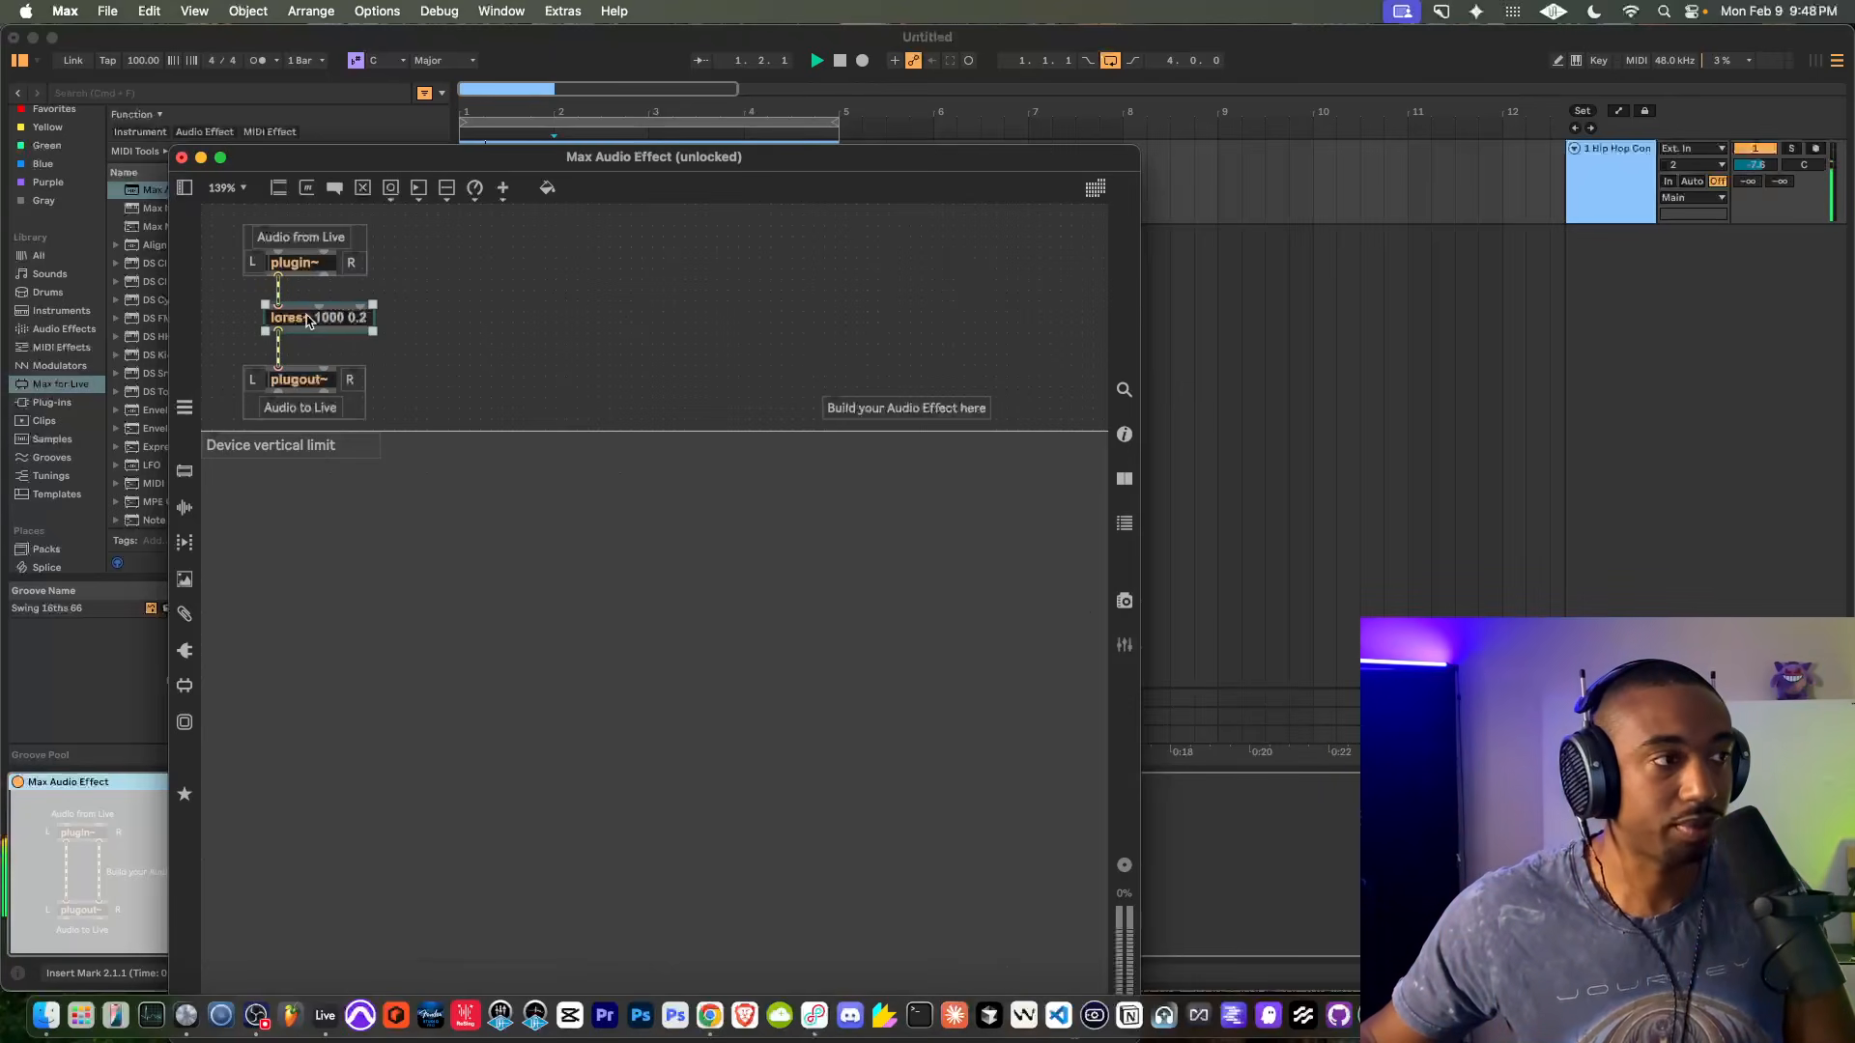
Try a cutoff of 500 on the lores~ object while the loop plays
double_click(313, 321)
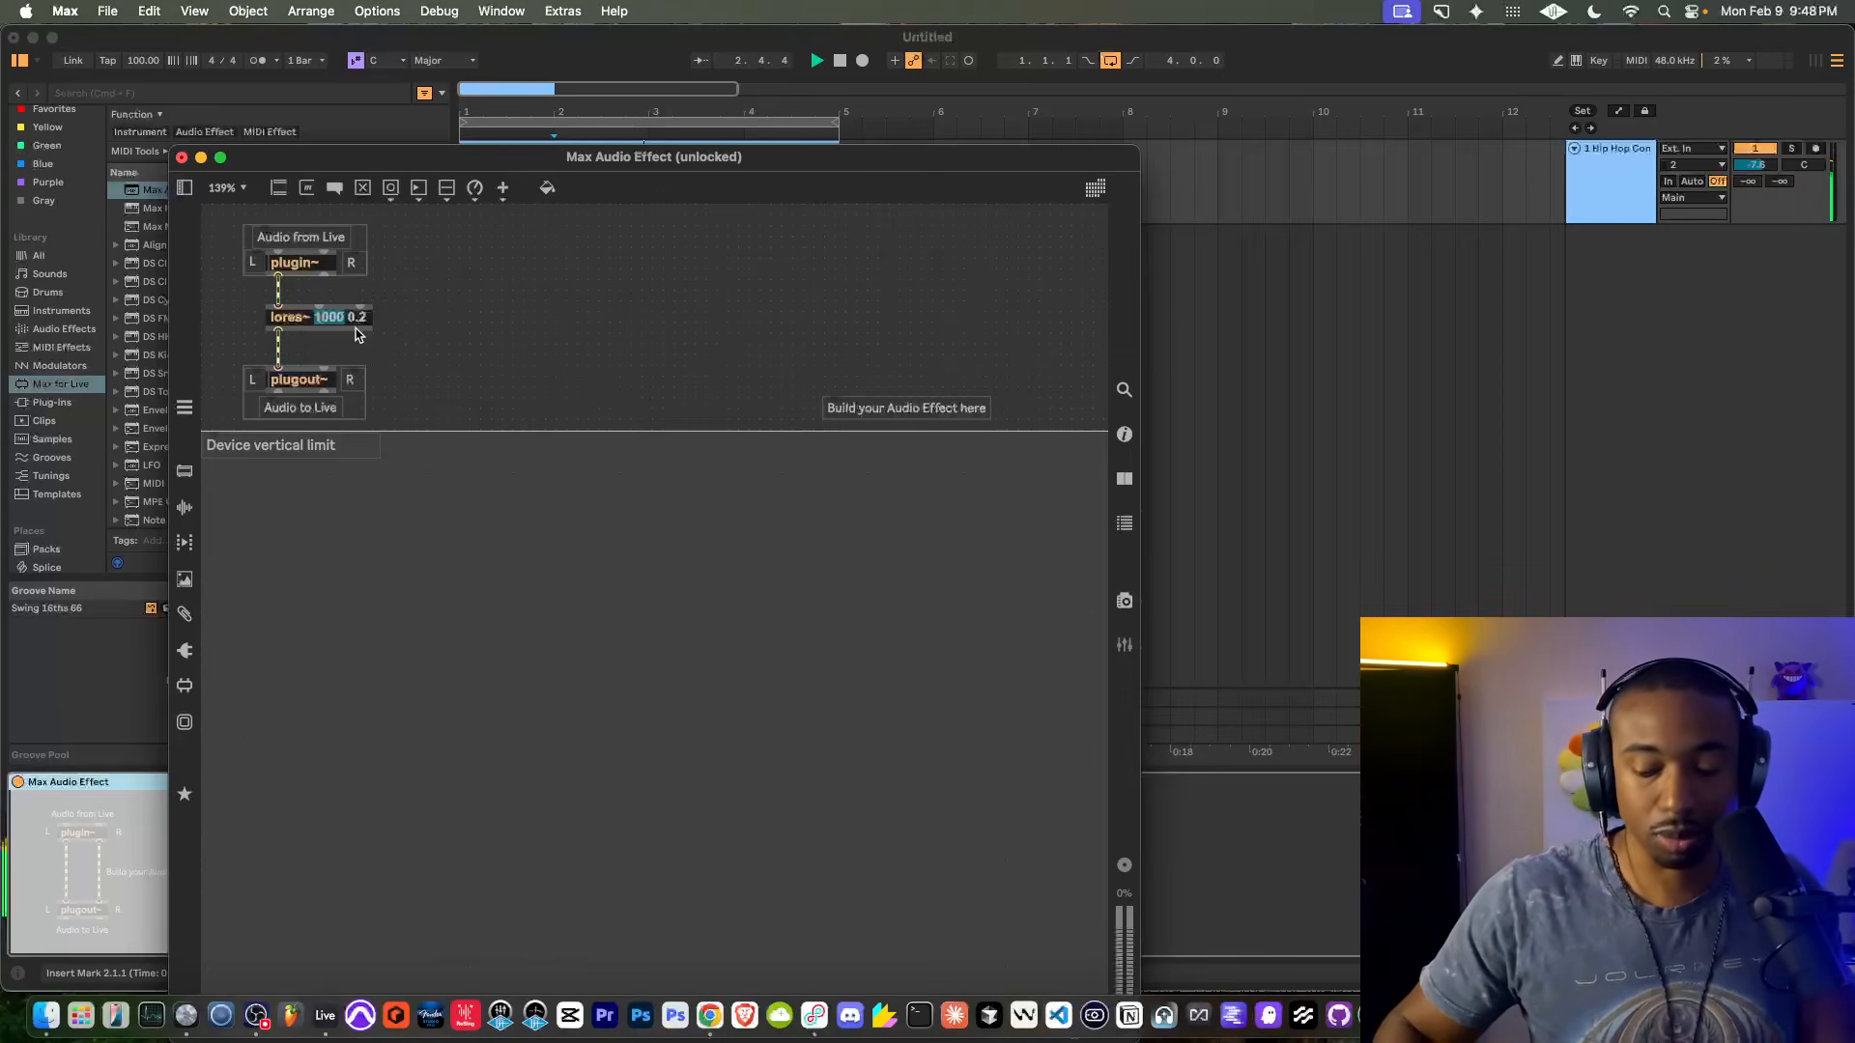
type("500")
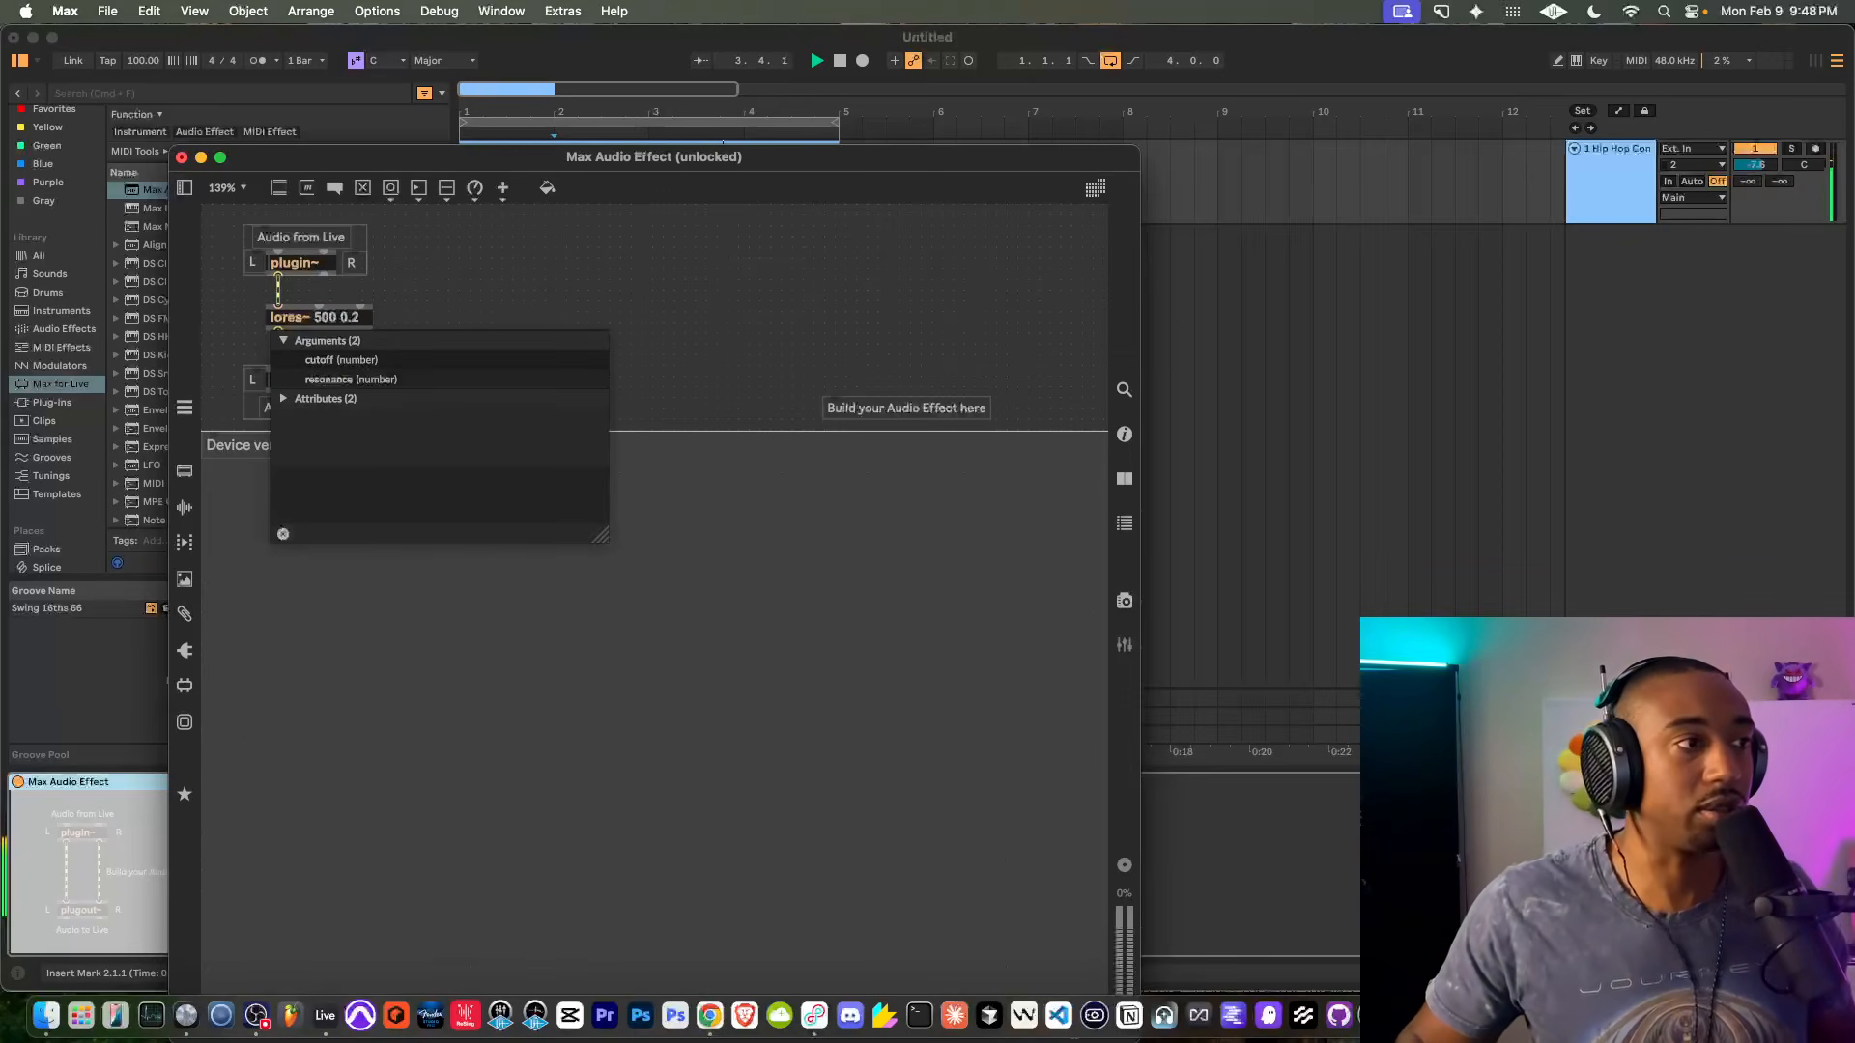
key("Return")
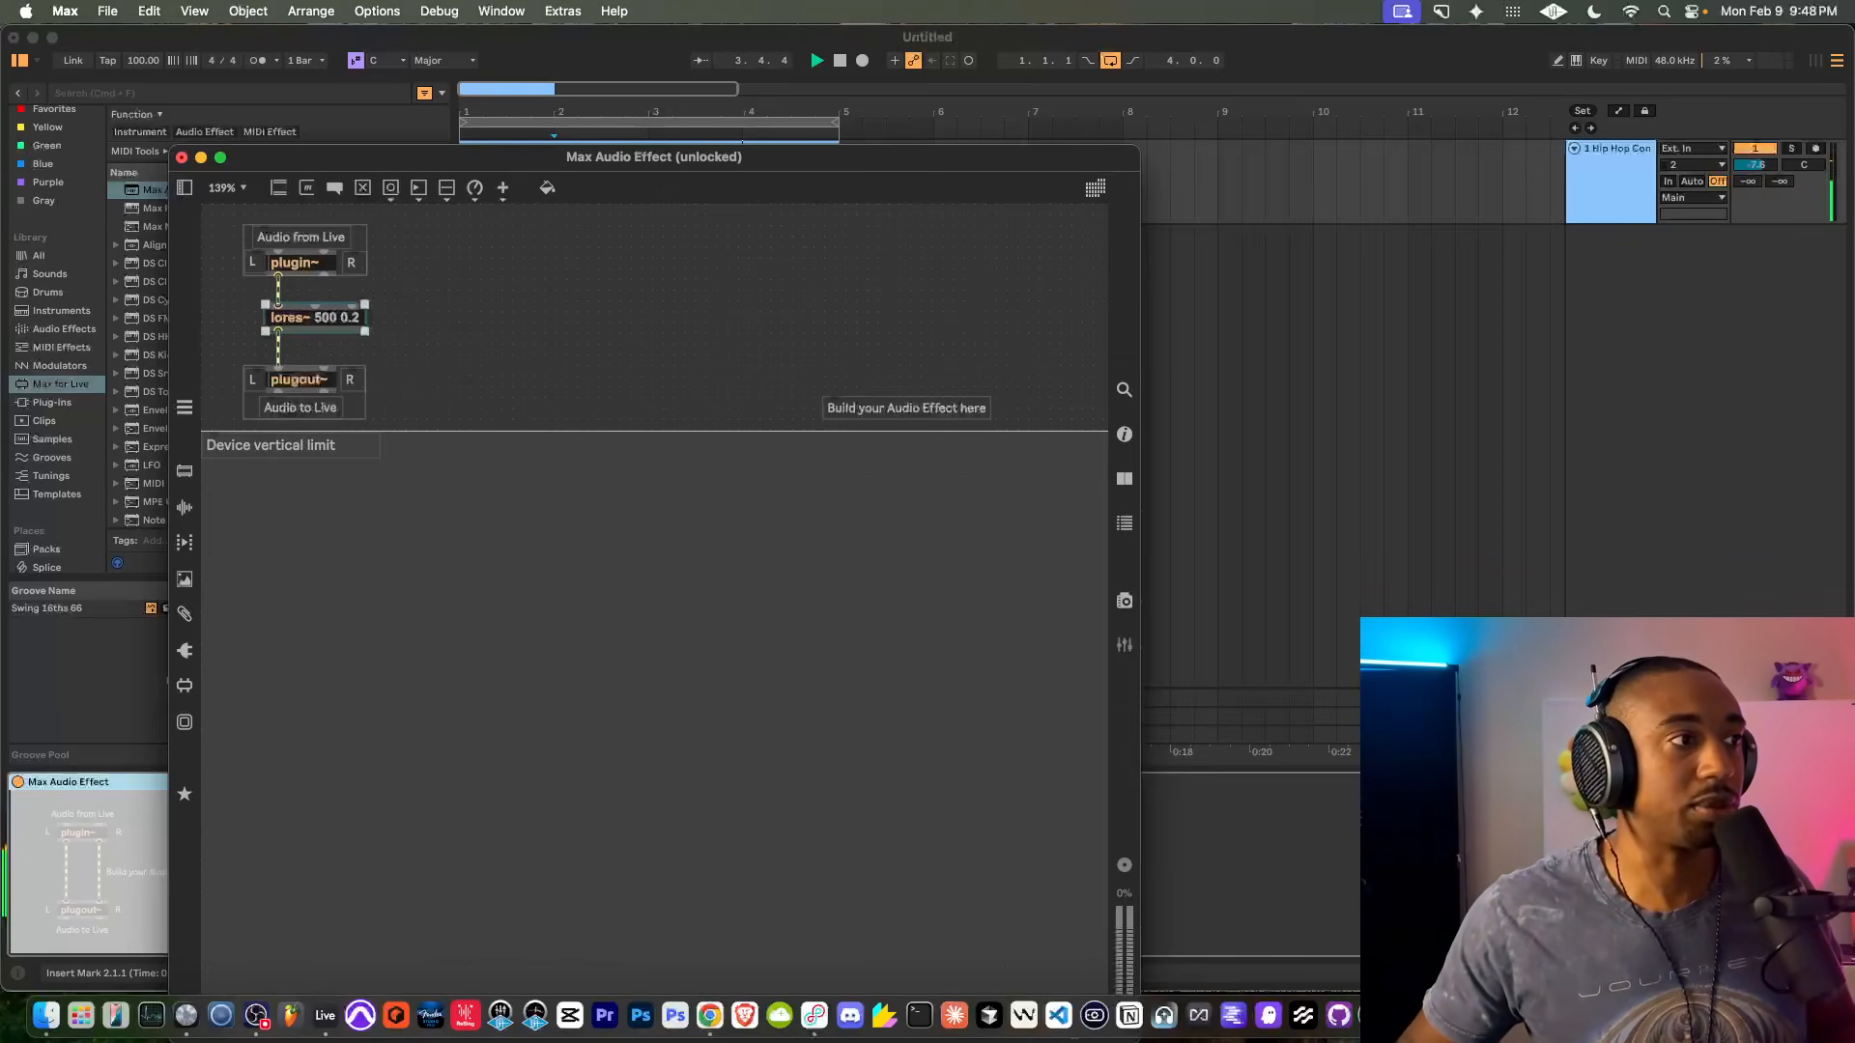
Set the cutoff argument of the lores~ object to 200
double_click(329, 318)
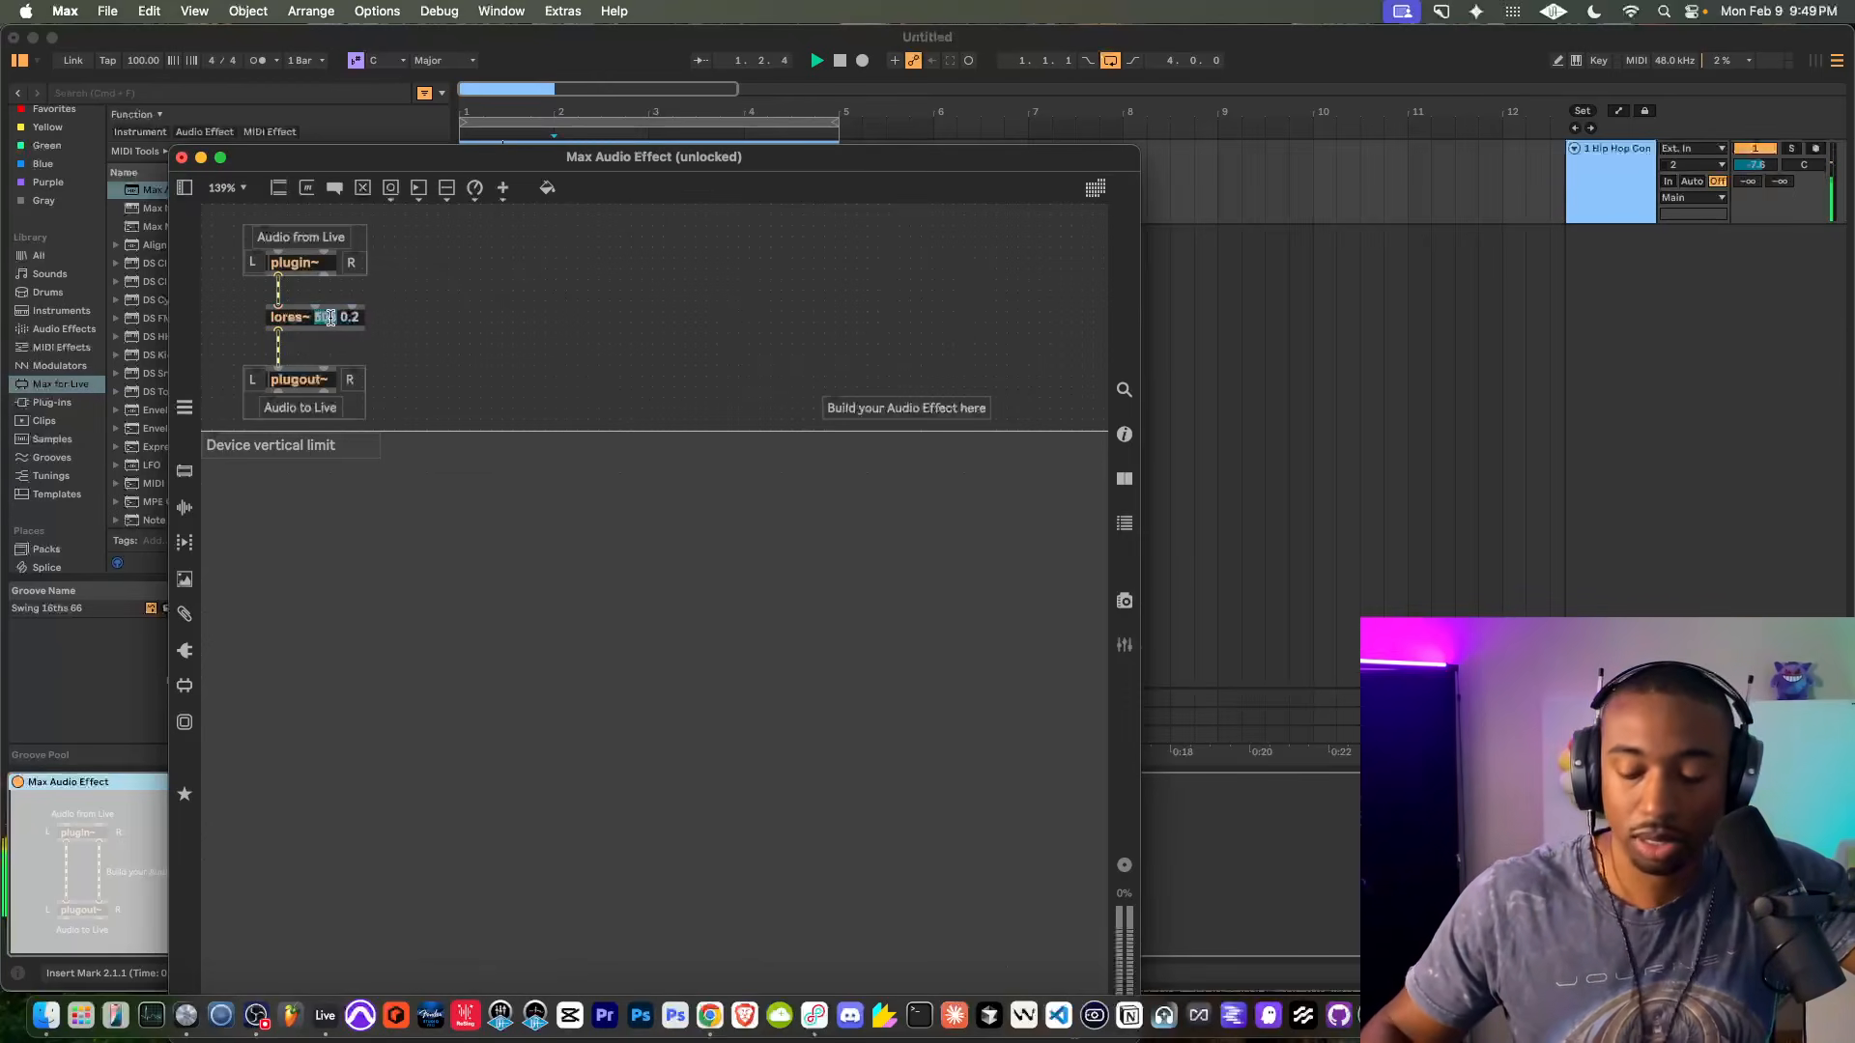
type("200")
key("Return")
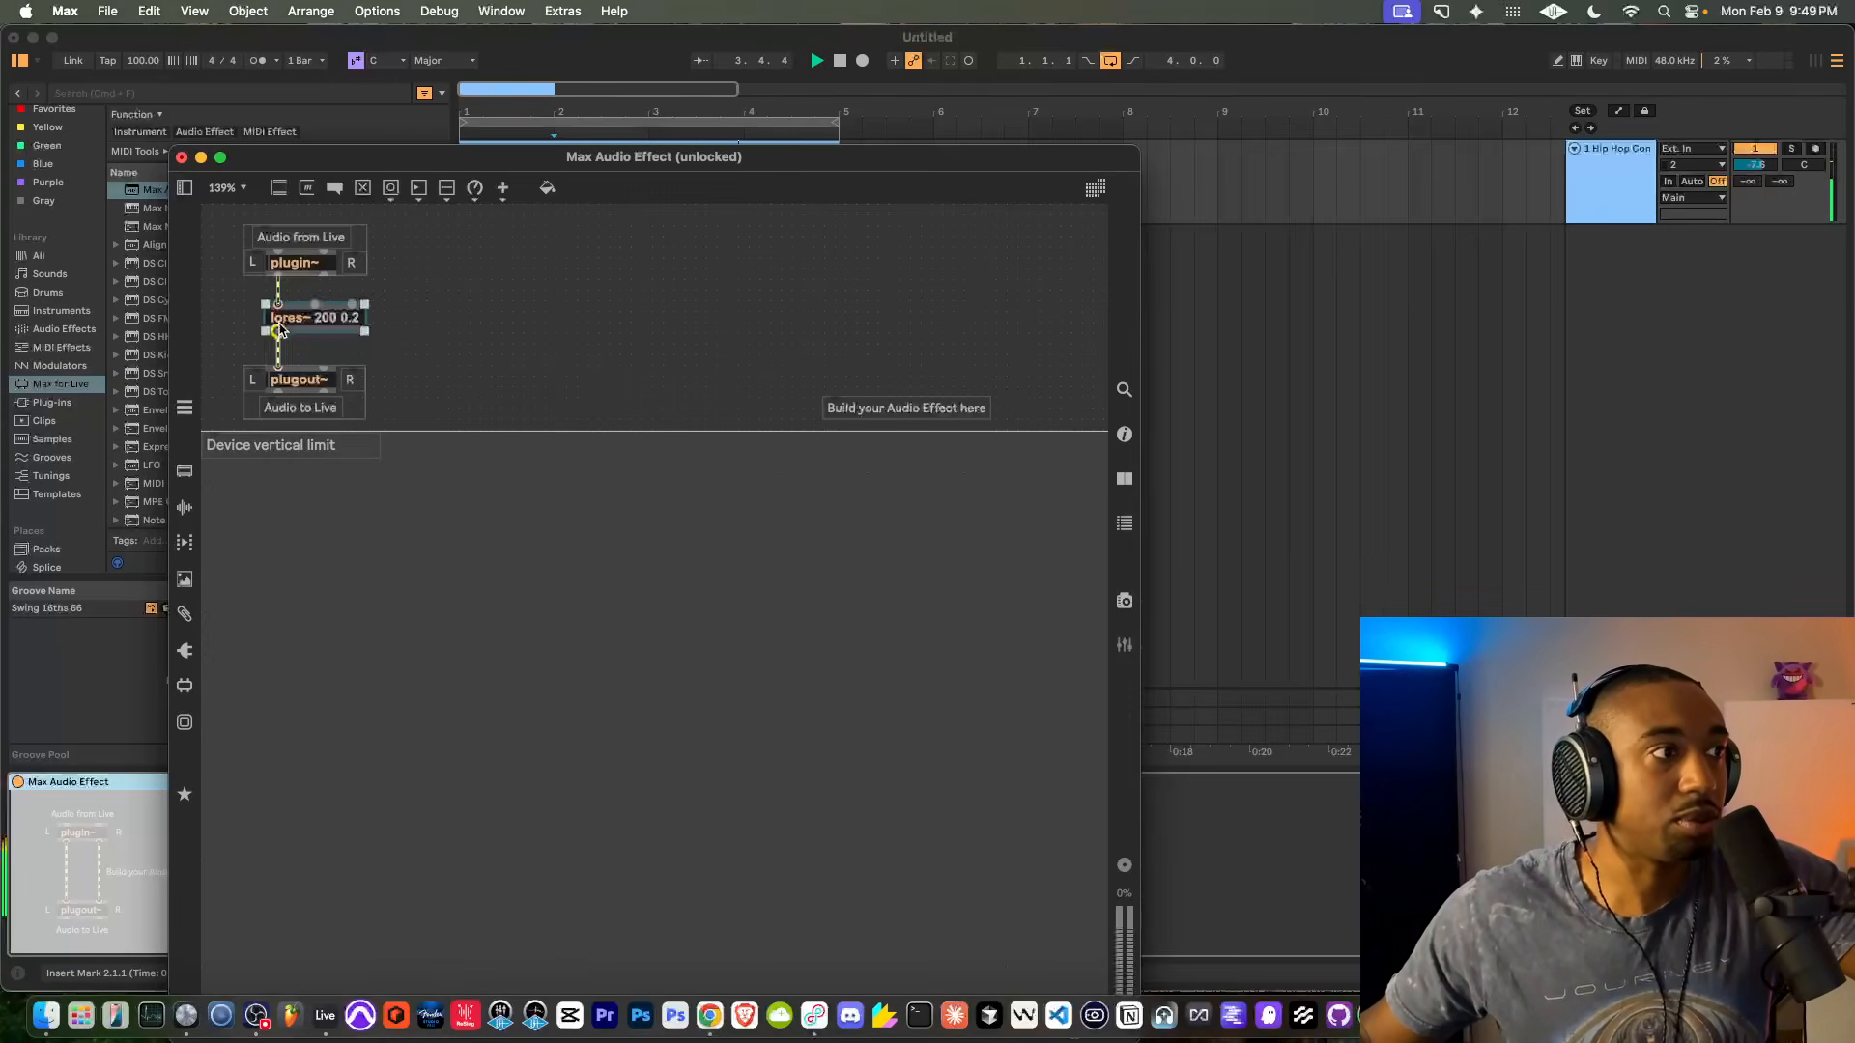
Try feeding plugin~'s right outlet into the lores~ signal inlet as well, and stop the loop in Live
left_click_drag(278, 326, 324, 278)
left_click(406, 291)
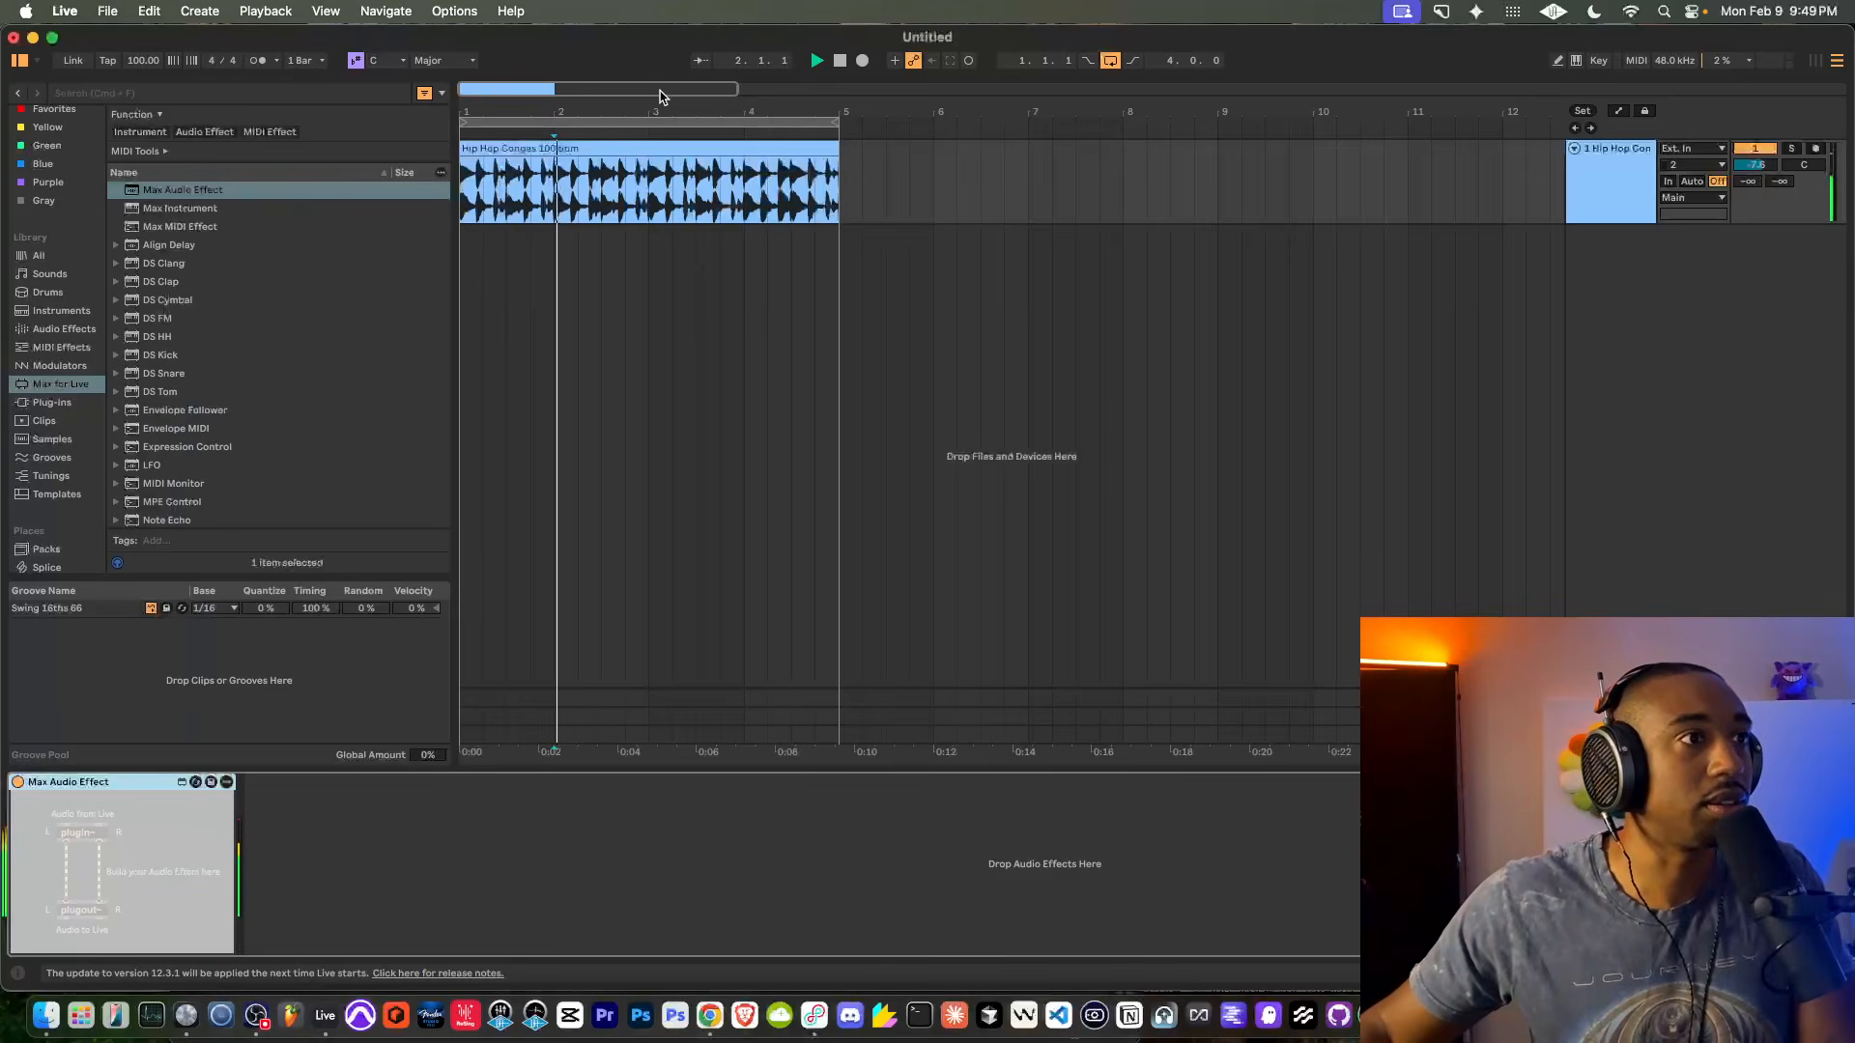
left_click(663, 91)
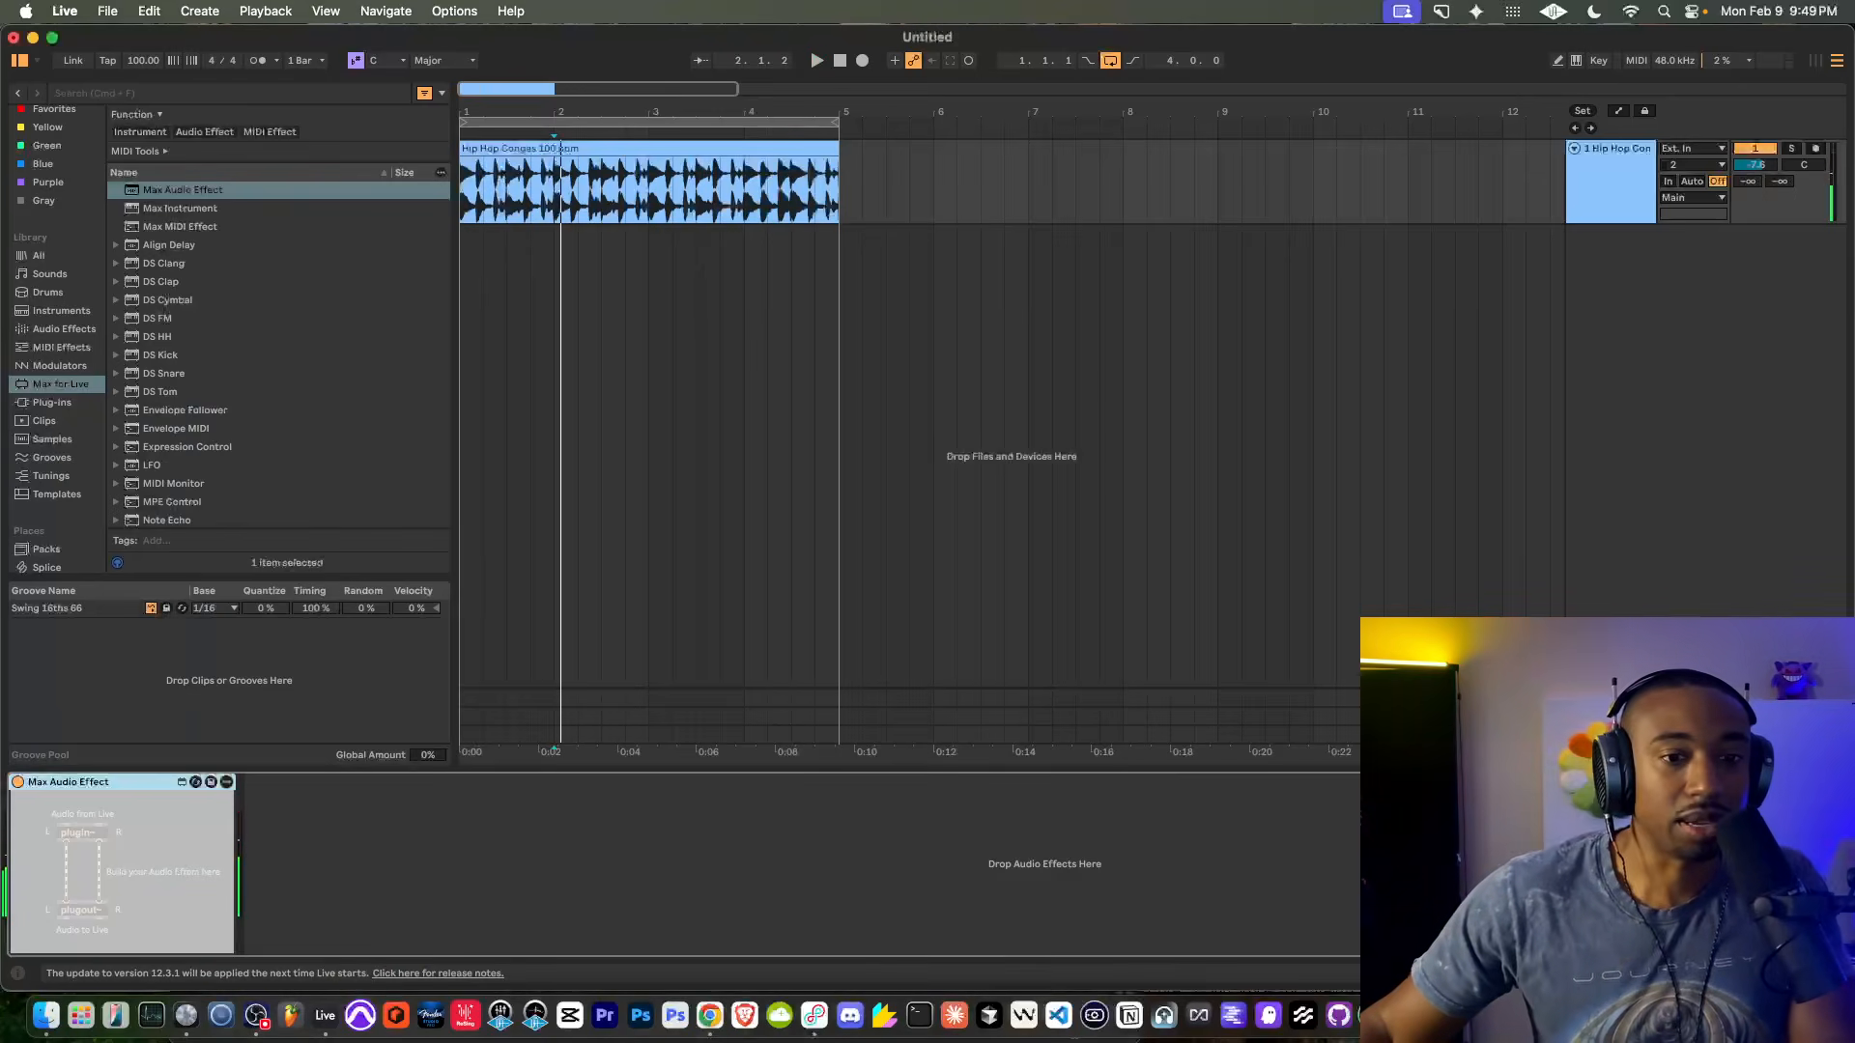
Return to the Max patcher and delete both cords running from plugin~ to lores~
key("super+Tab")
left_click(330, 289)
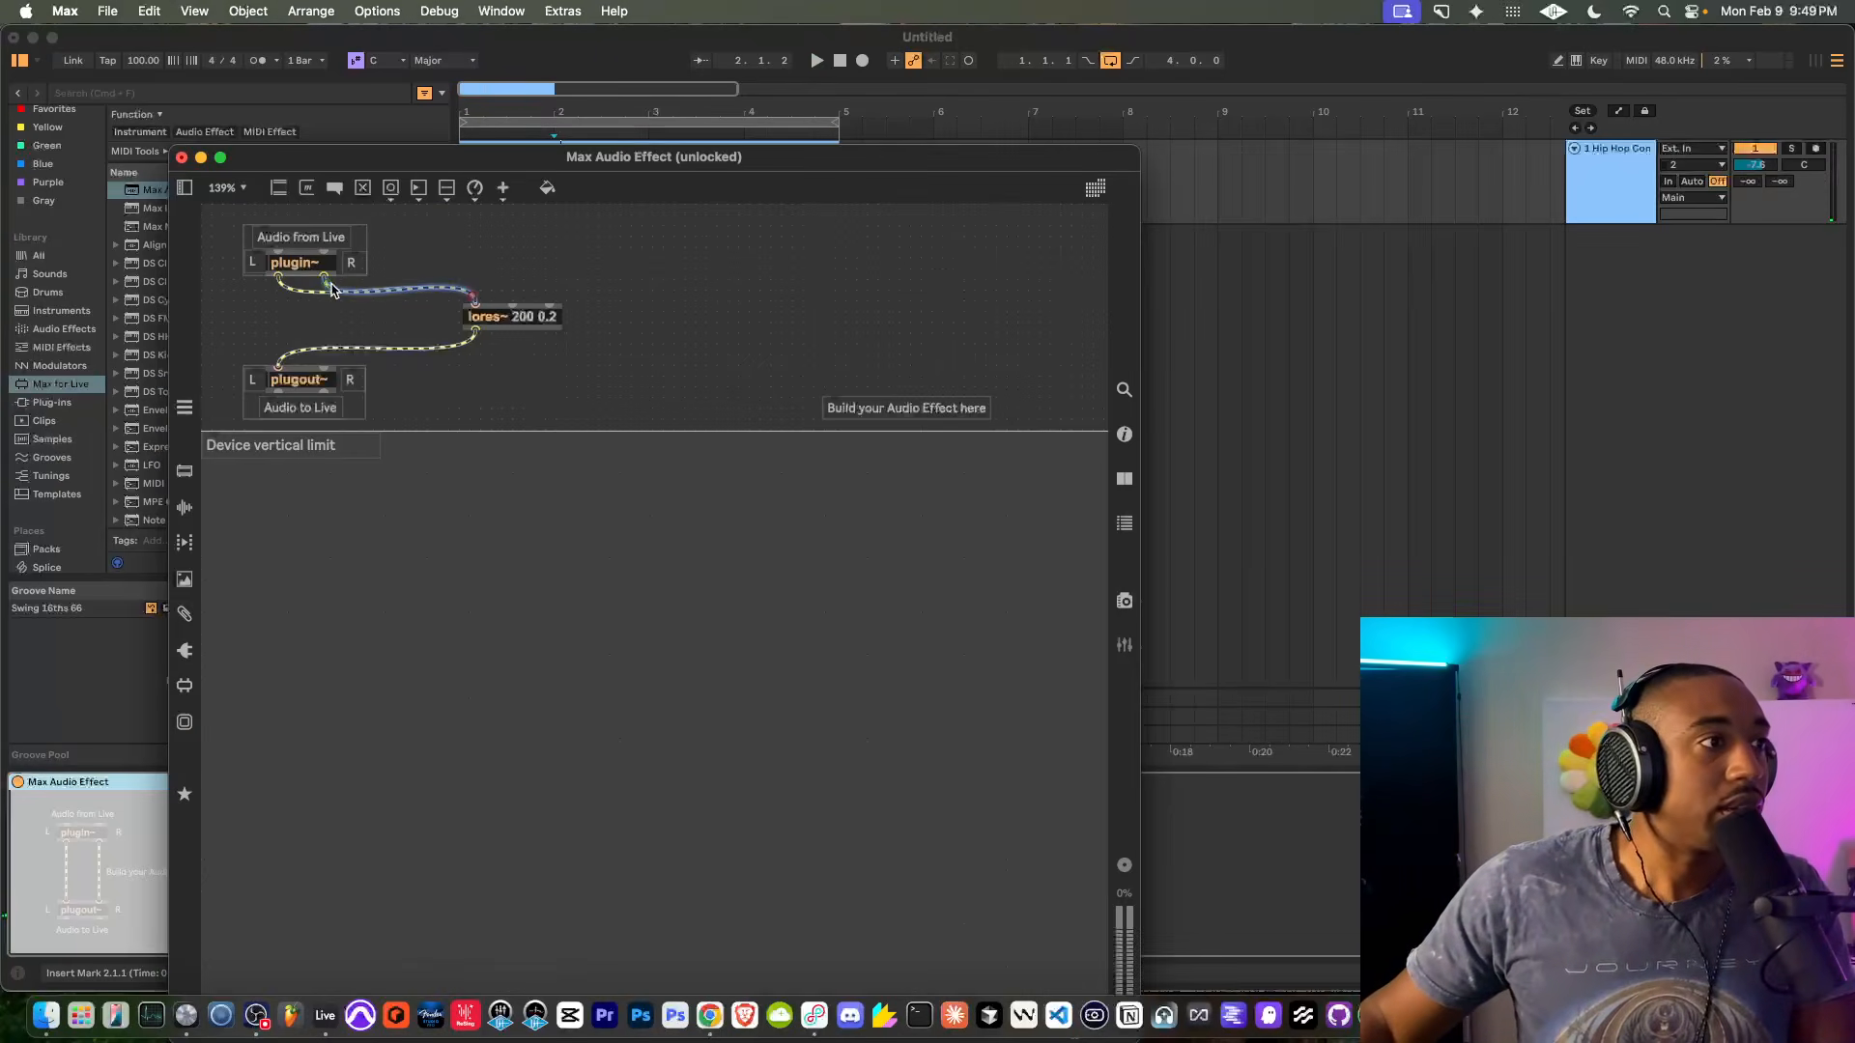
key("BackSpace")
left_click(330, 290)
key("BackSpace")
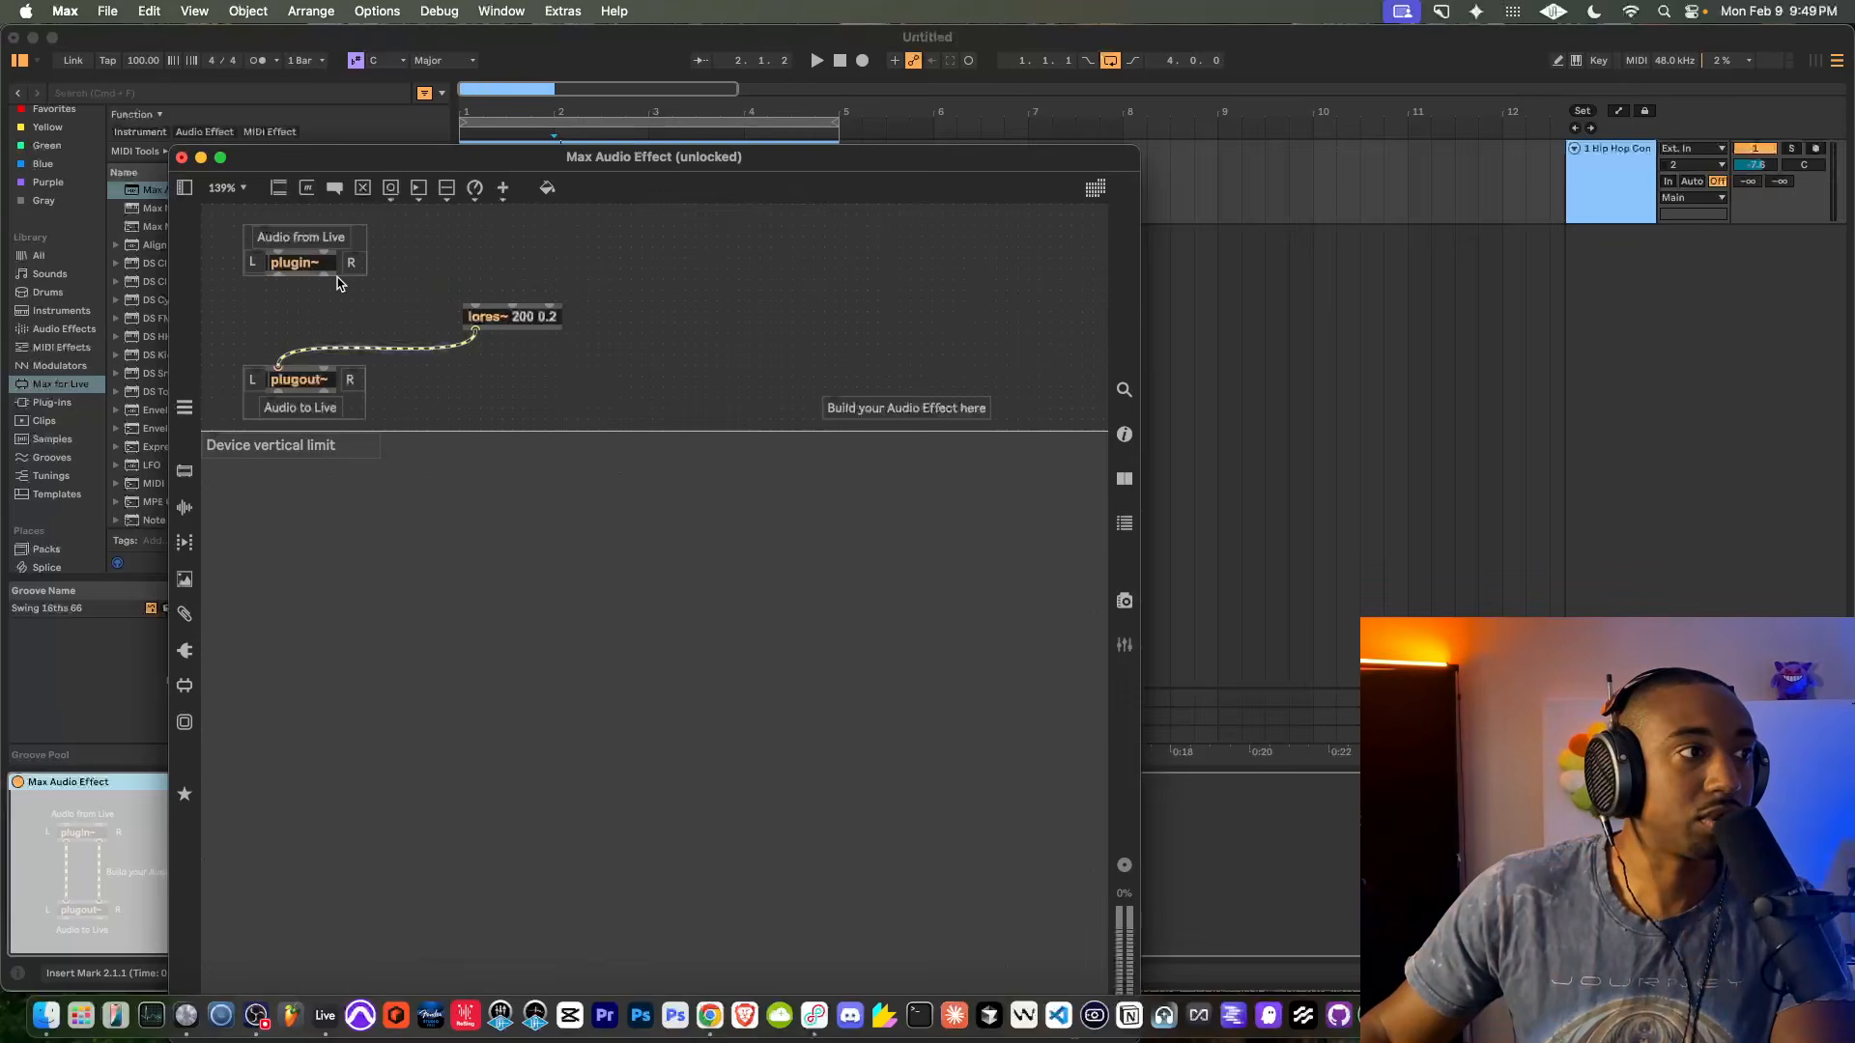
Connect plugin~'s left outlet directly to plugout~'s left inlet and play the congas loop in Live
left_click_drag(278, 278, 278, 366)
left_click(656, 96)
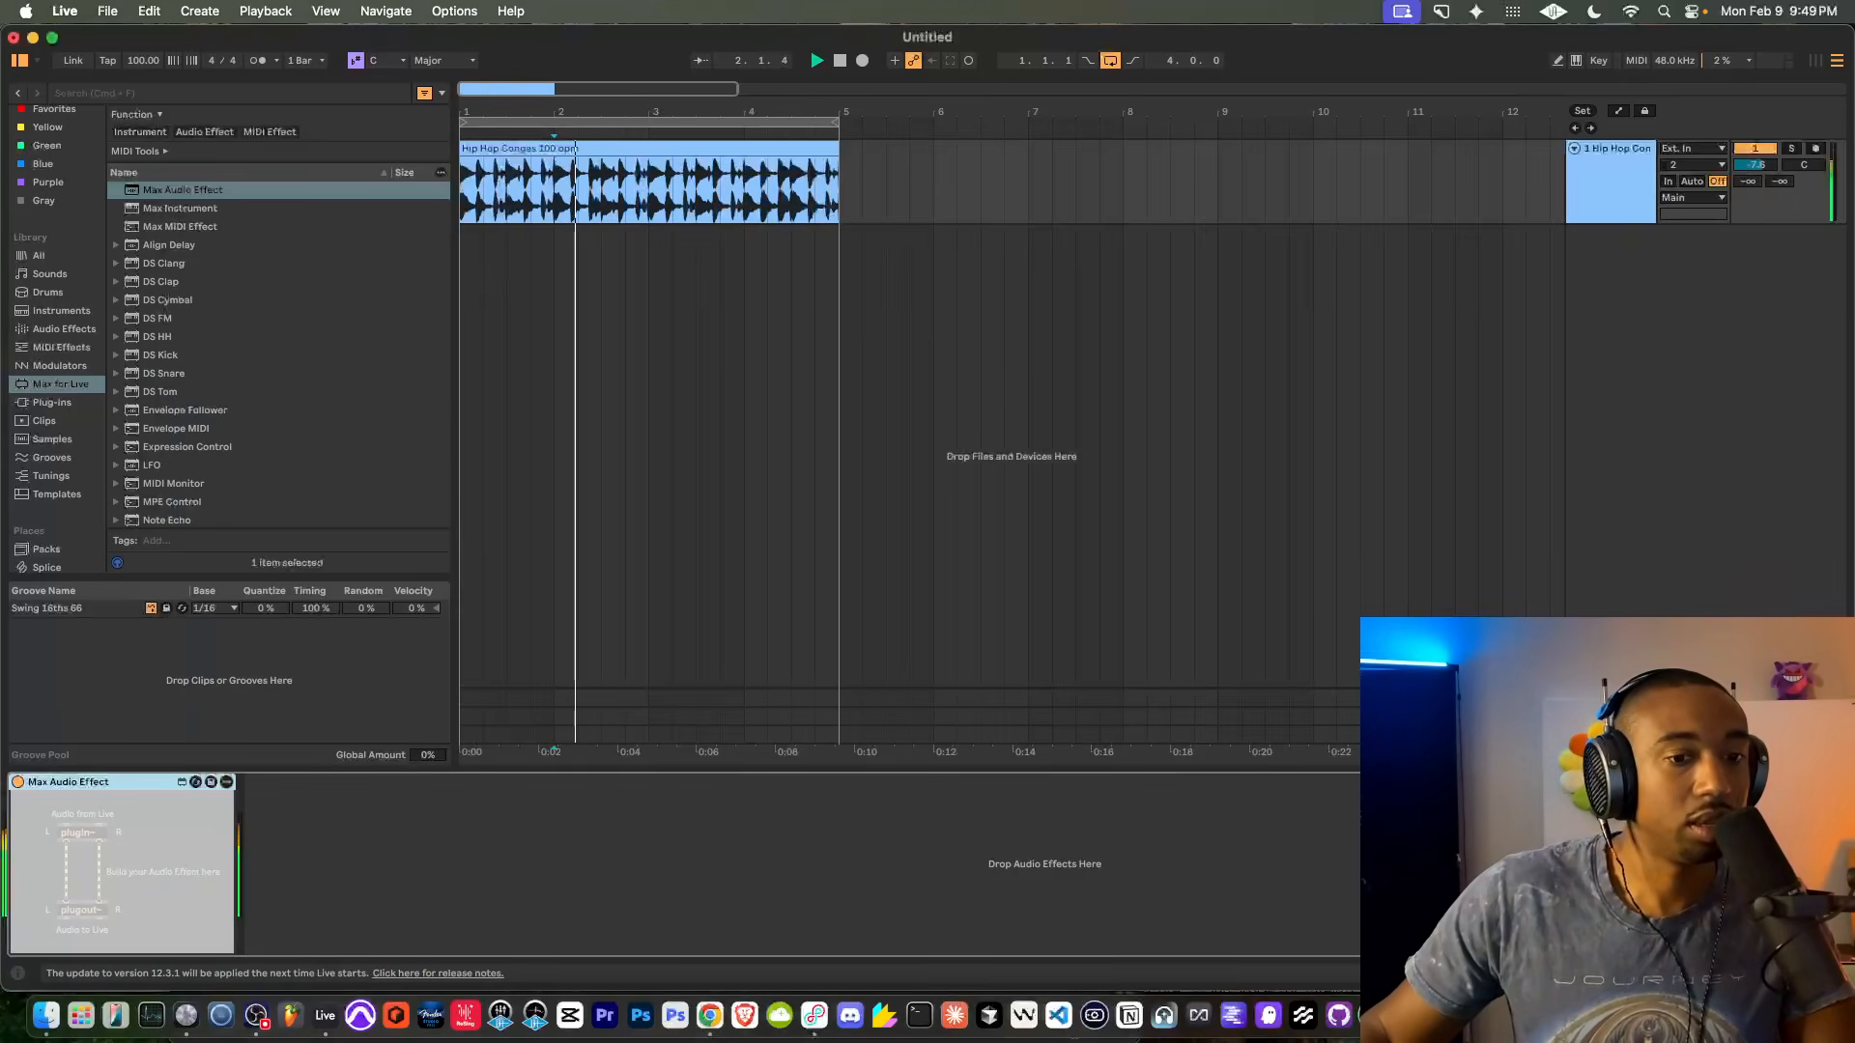
Return to the Max patcher, connect plugin~'s right outlet directly to plugout~'s right inlet, and move lores~ aside
key("super+Tab")
left_click_drag(324, 276, 324, 367)
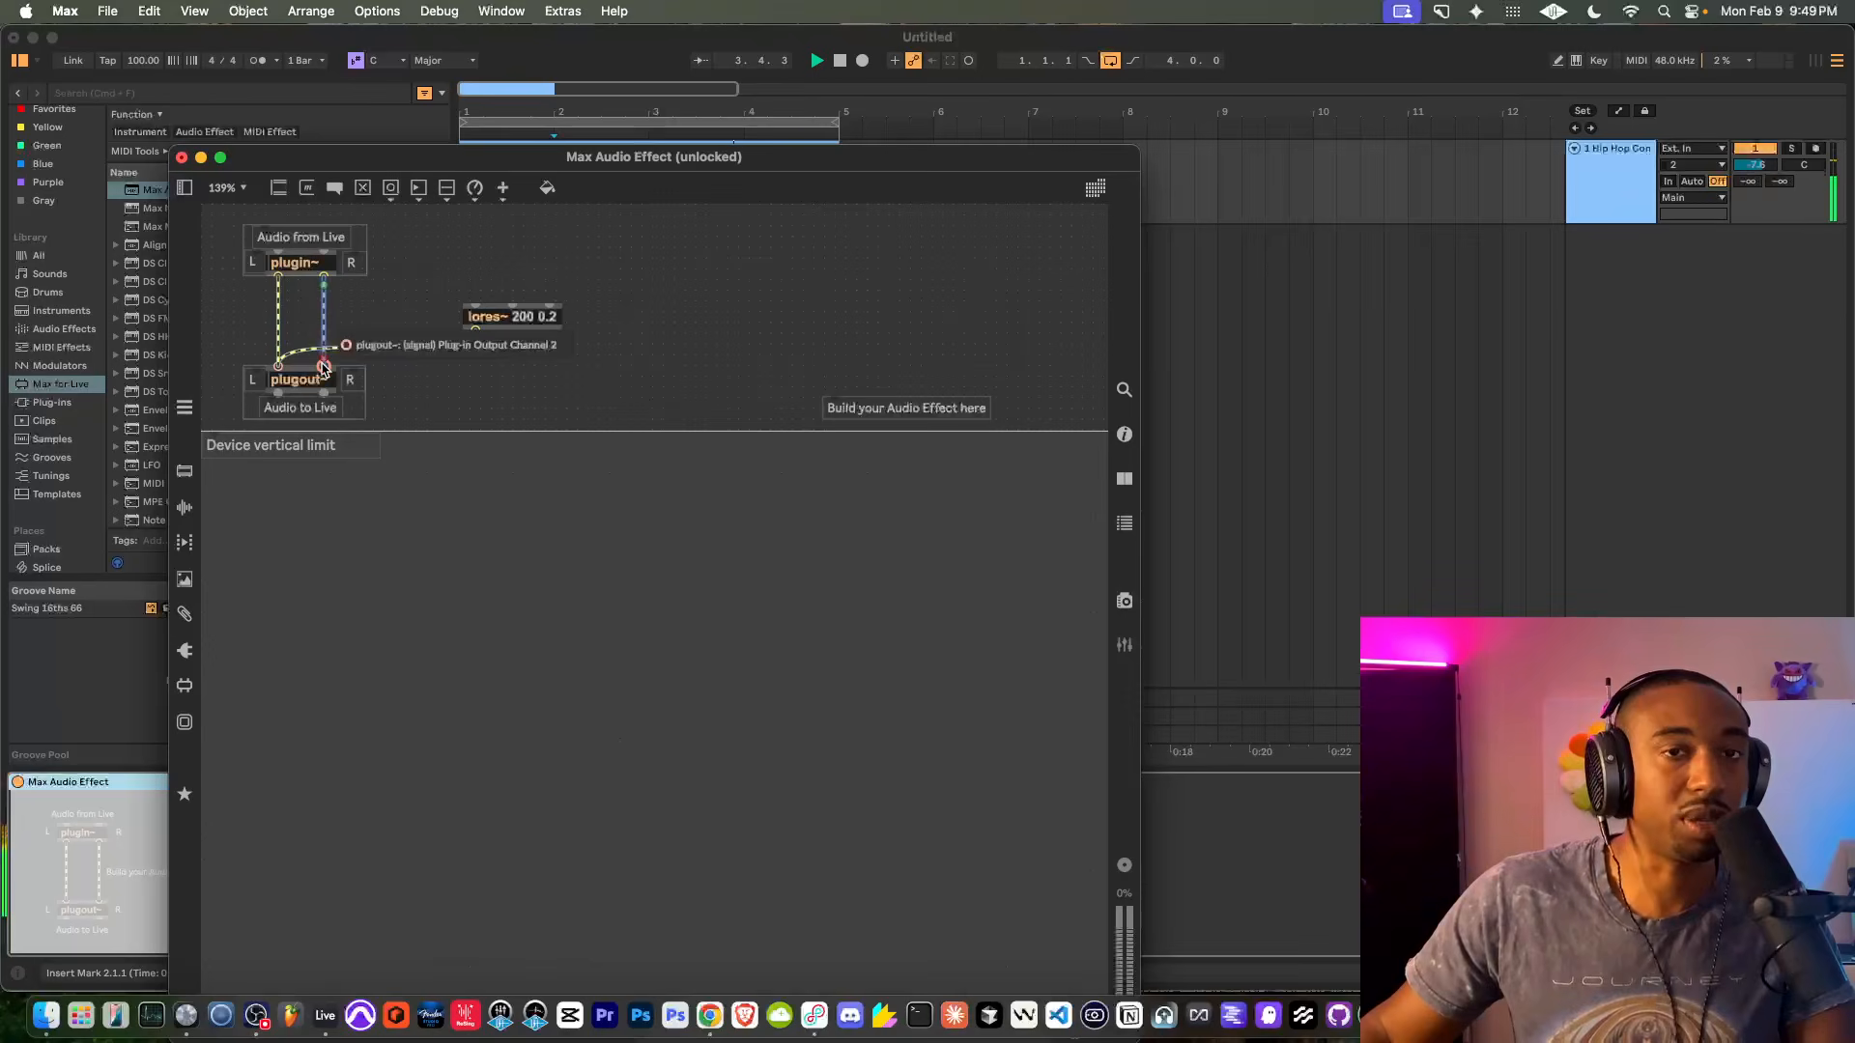
left_click_drag(497, 320, 577, 300)
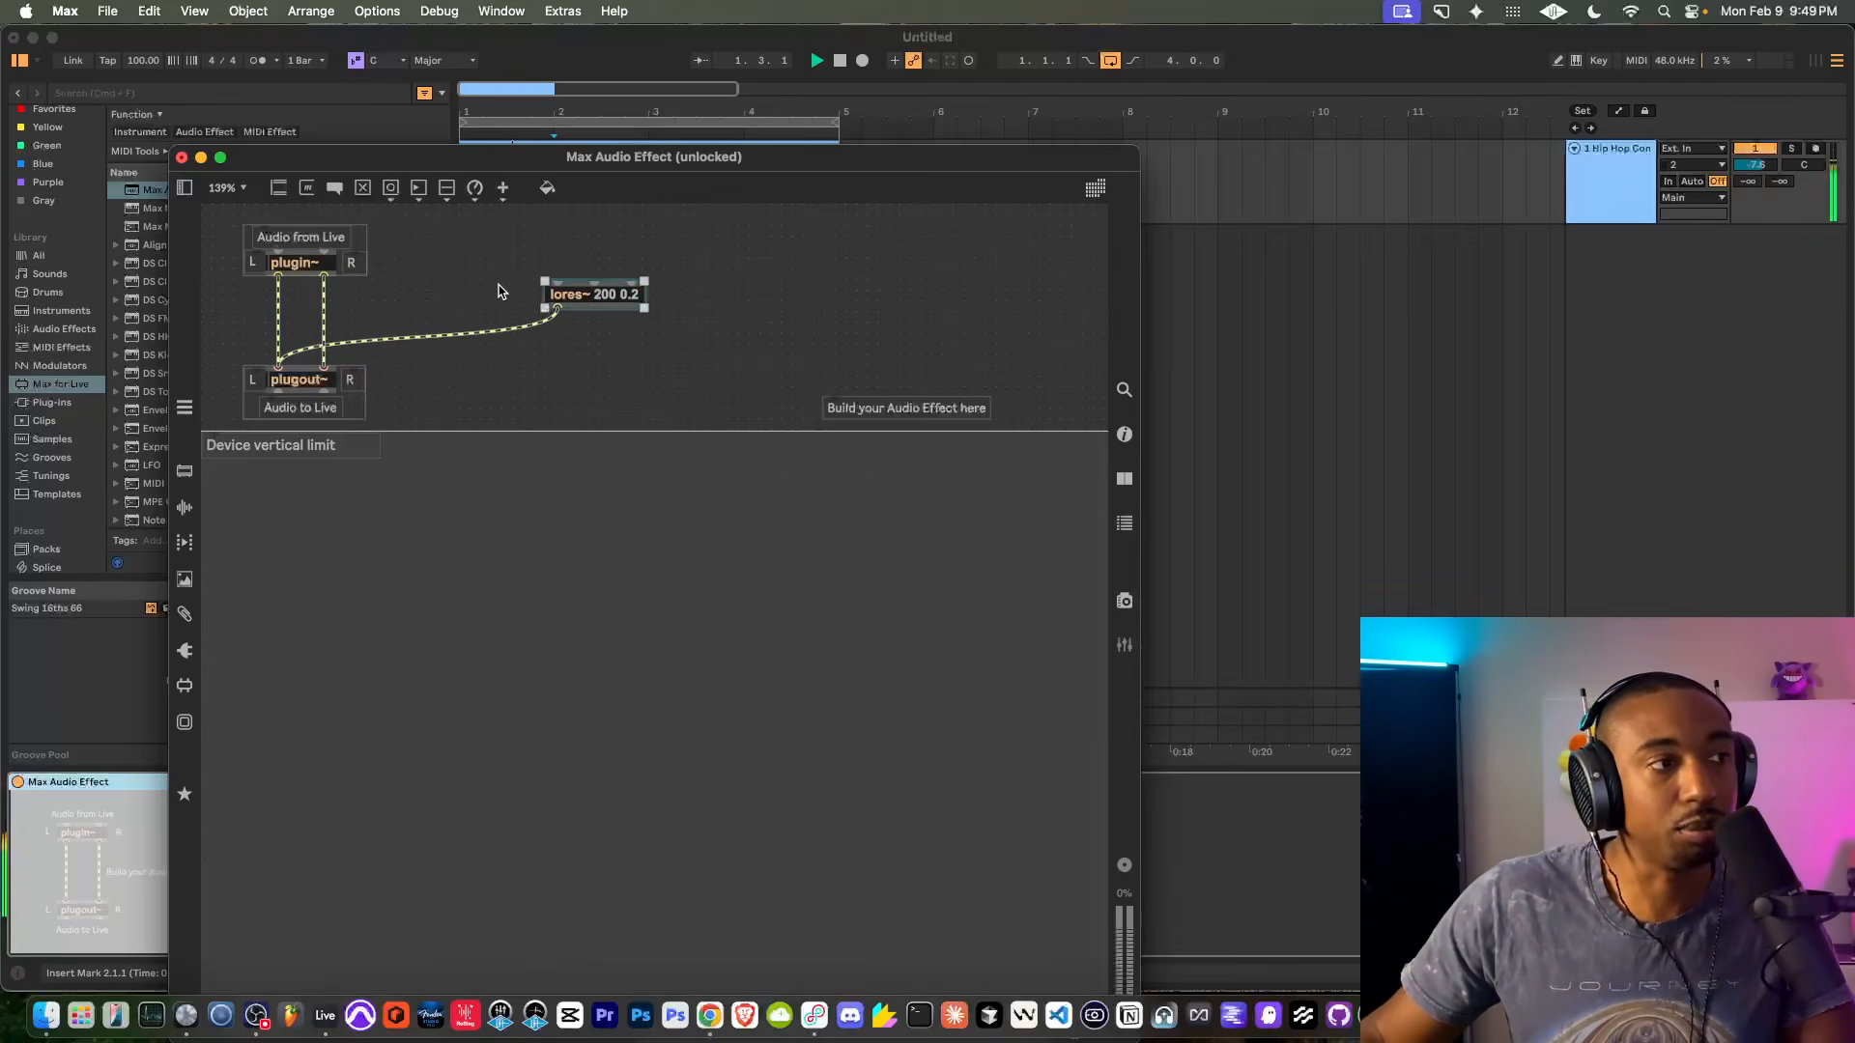
Delete both cords running directly from plugin~ to plugout~
left_click(279, 308)
key("Delete")
left_click(323, 318)
key("Delete")
Place lores~ between plugin~ and plugout~ and duplicate it alongside for the right channel
left_click_drag(515, 304, 339, 323)
left_click_drag(345, 406, 405, 404)
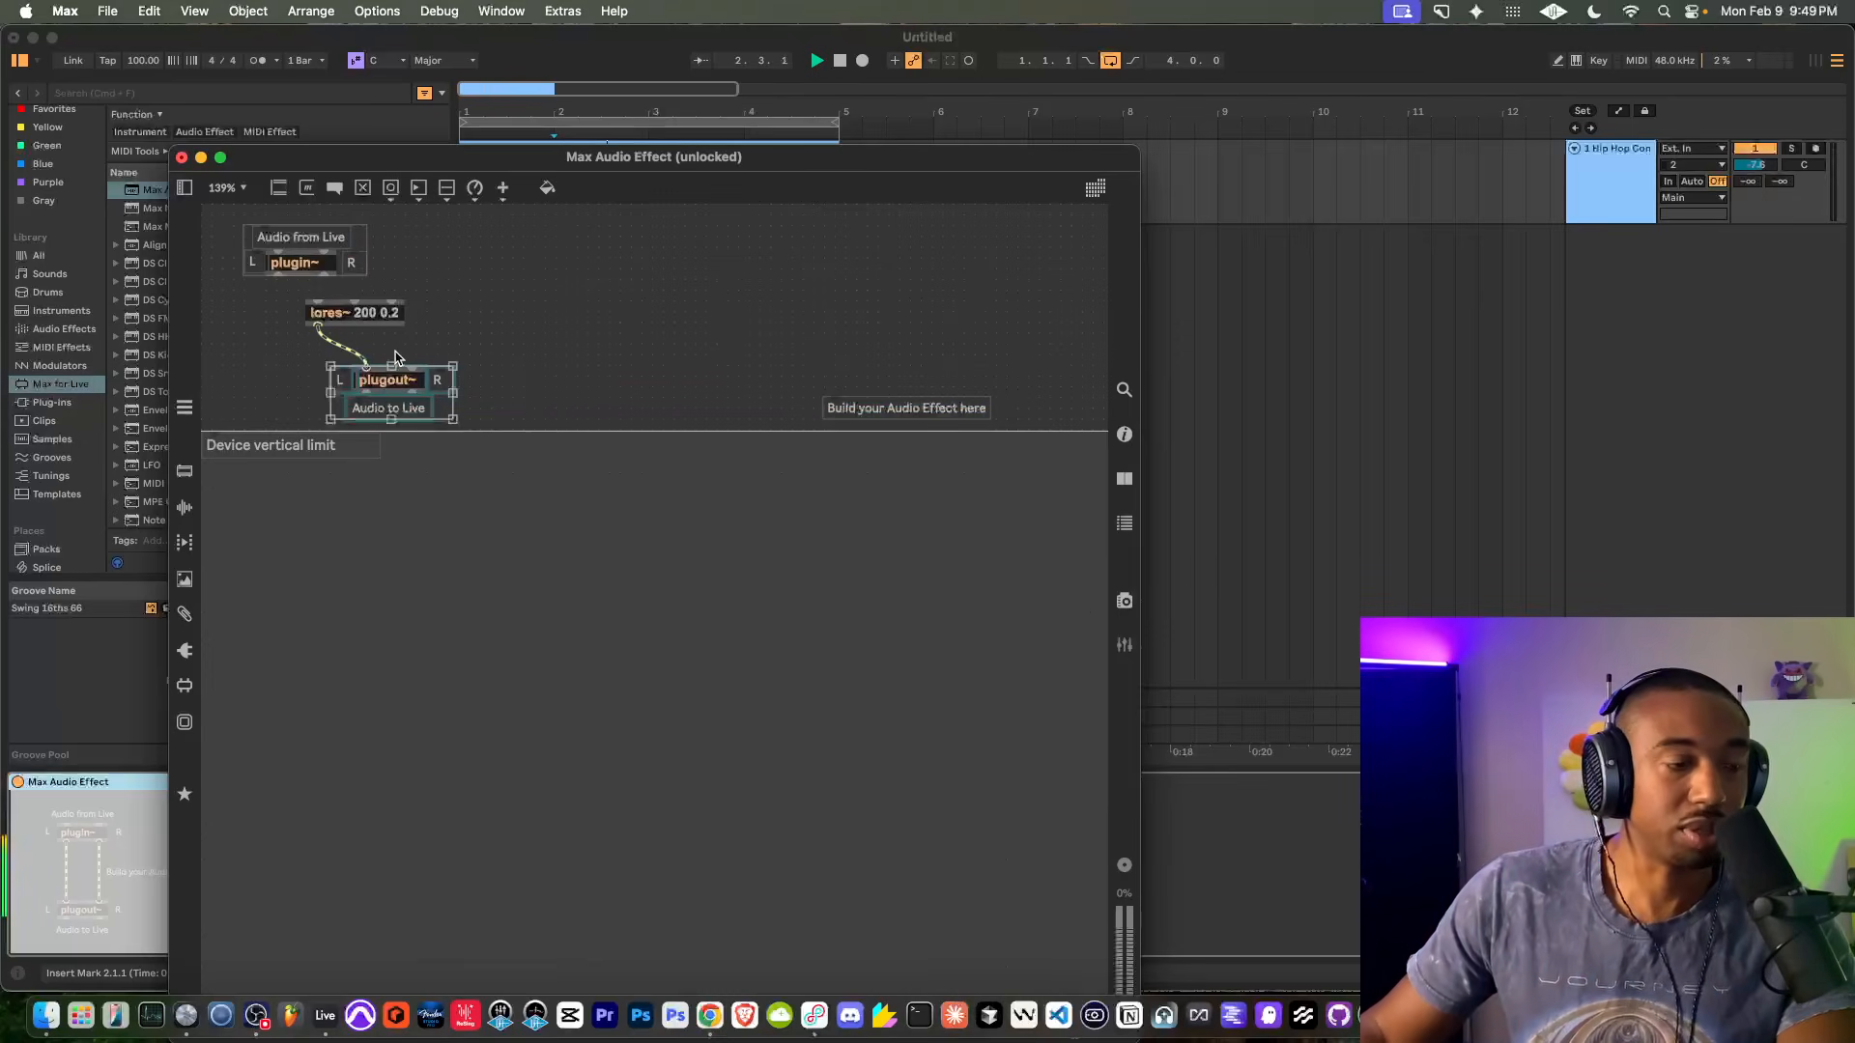
left_click_drag(394, 389, 304, 385)
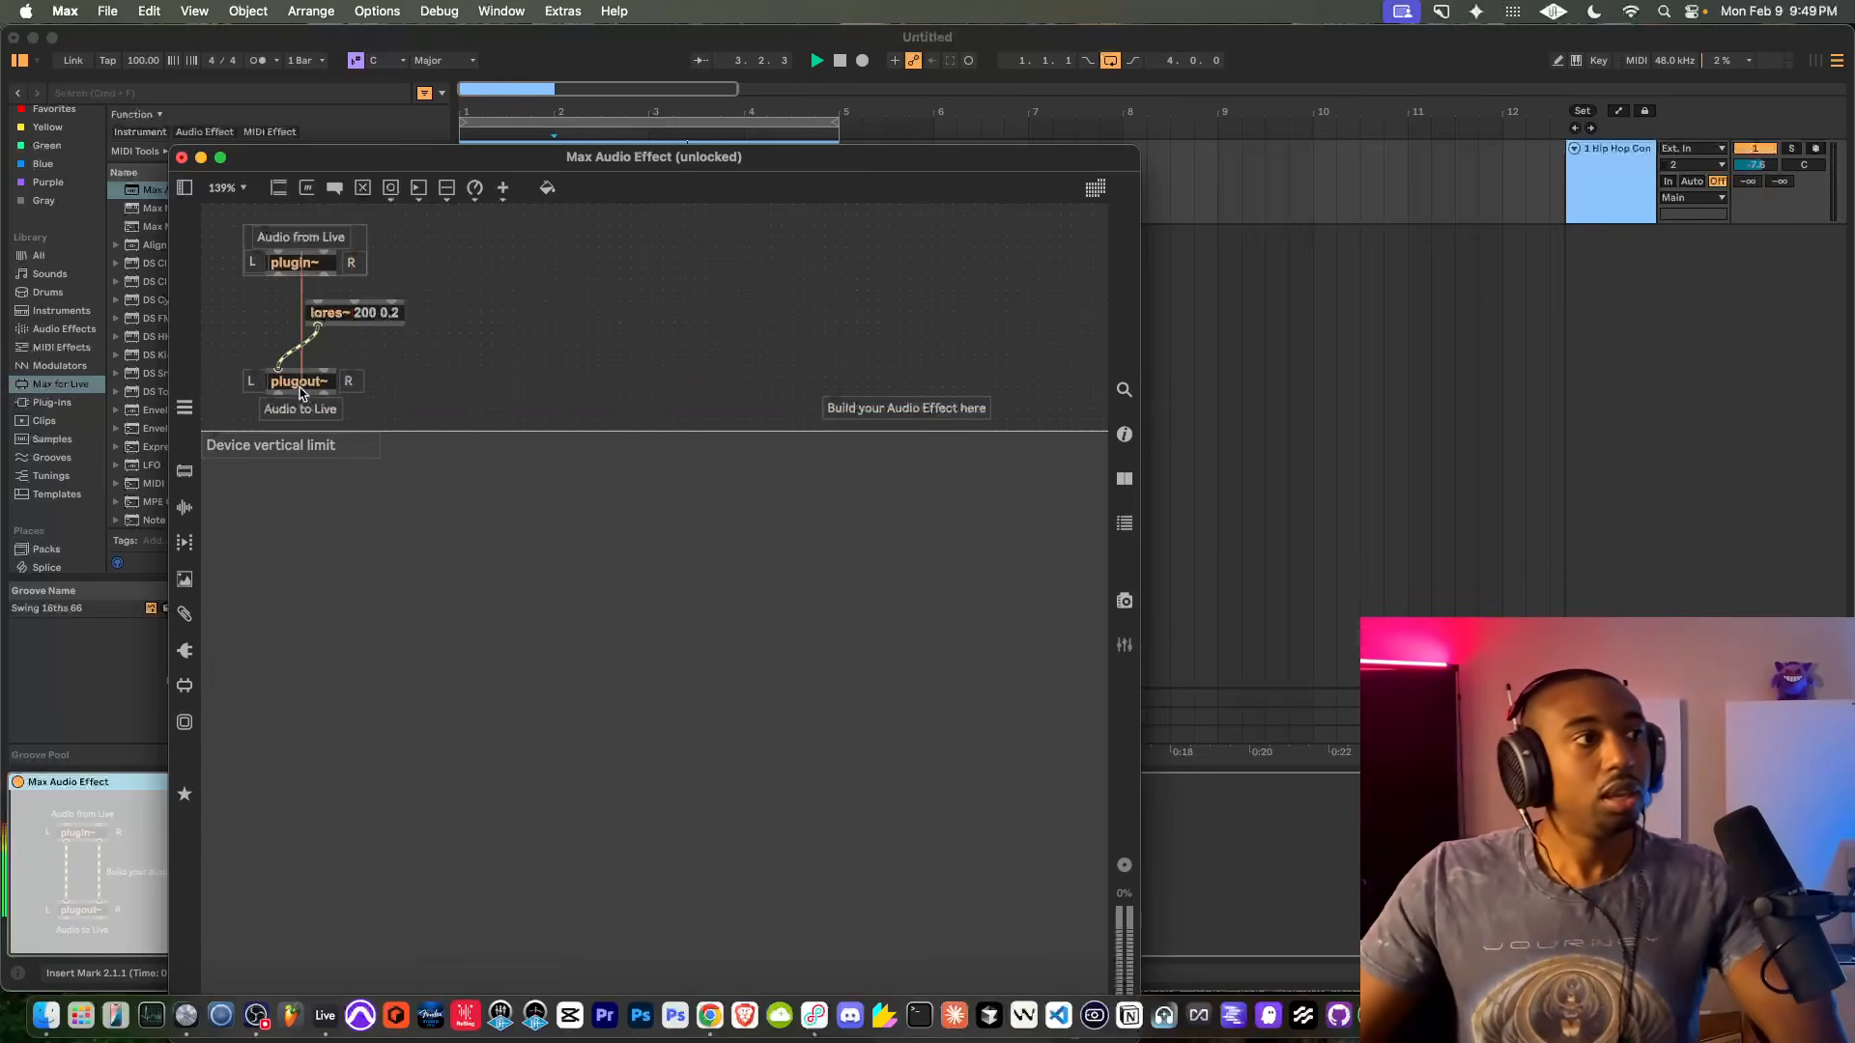
left_click(332, 321)
left_click_drag(332, 321, 422, 321)
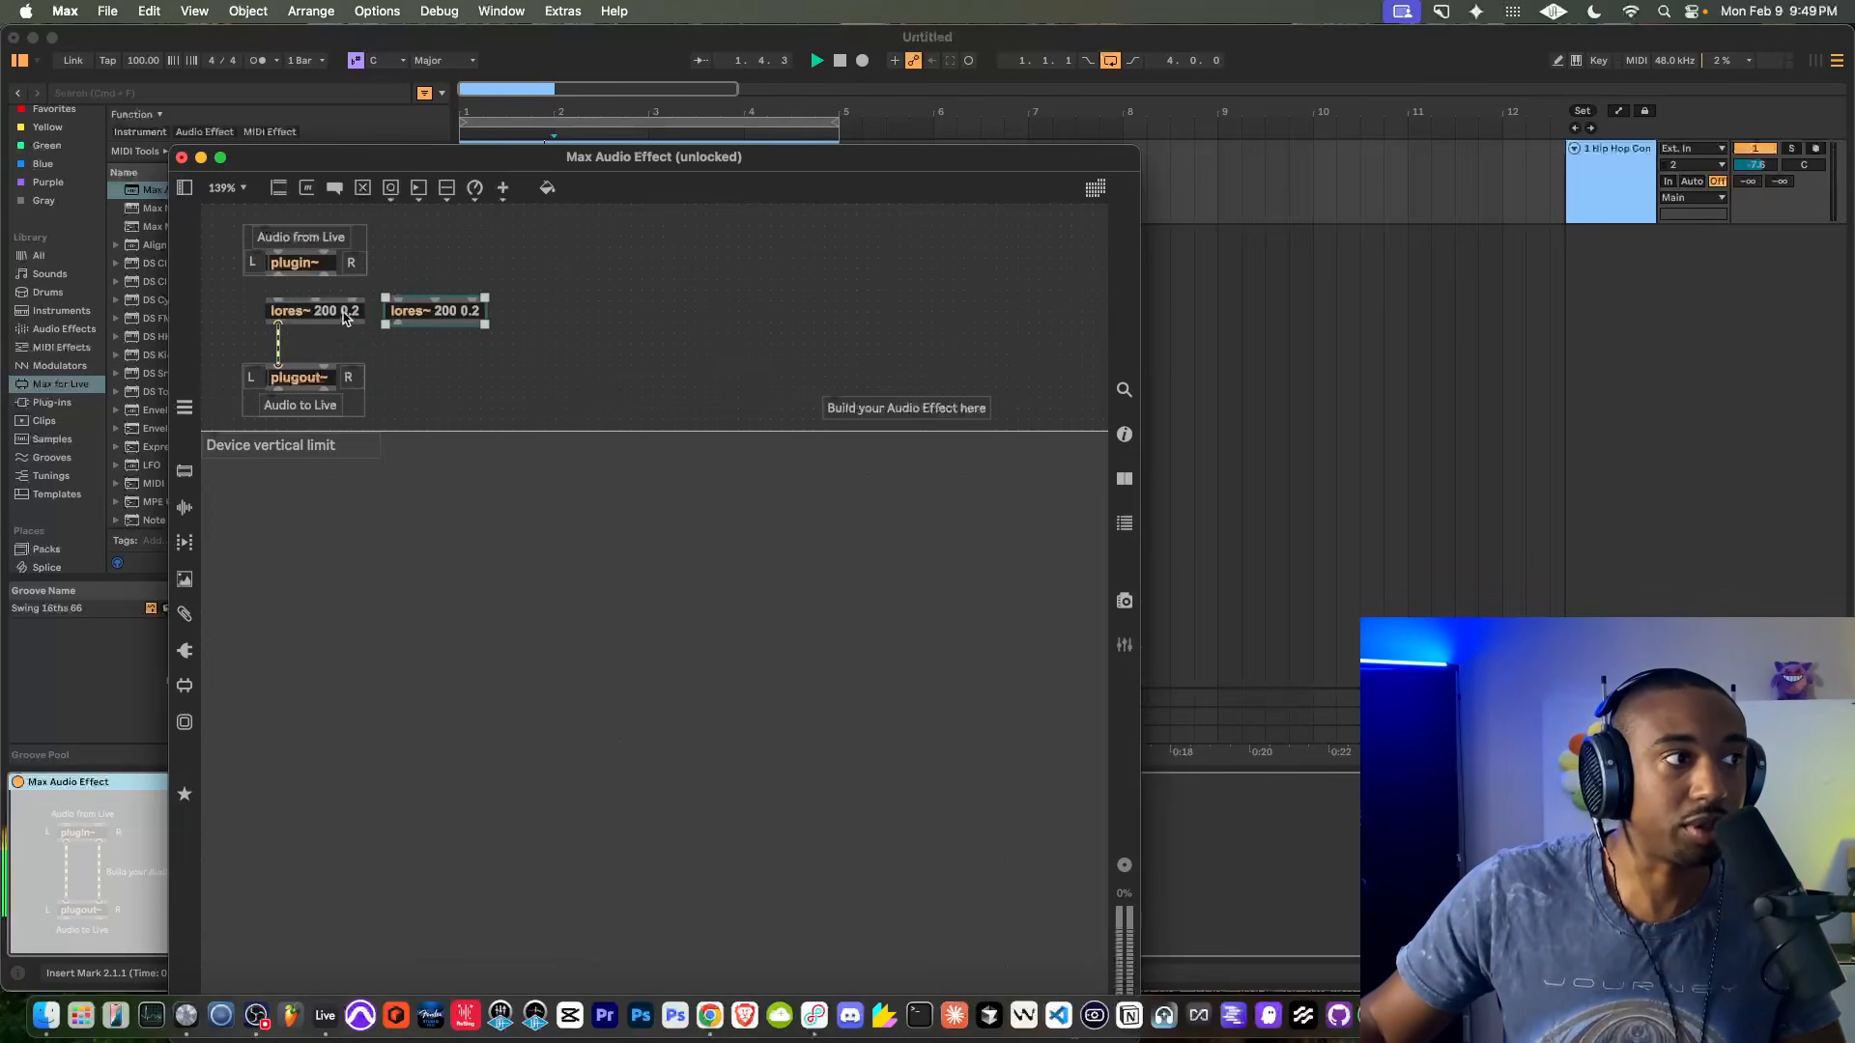
Wire plugin~'s left and right outlets through separate lores~ objects, connect the second to plugout~'s right inlet, and stop the loop in Live
left_click_drag(278, 275, 277, 363)
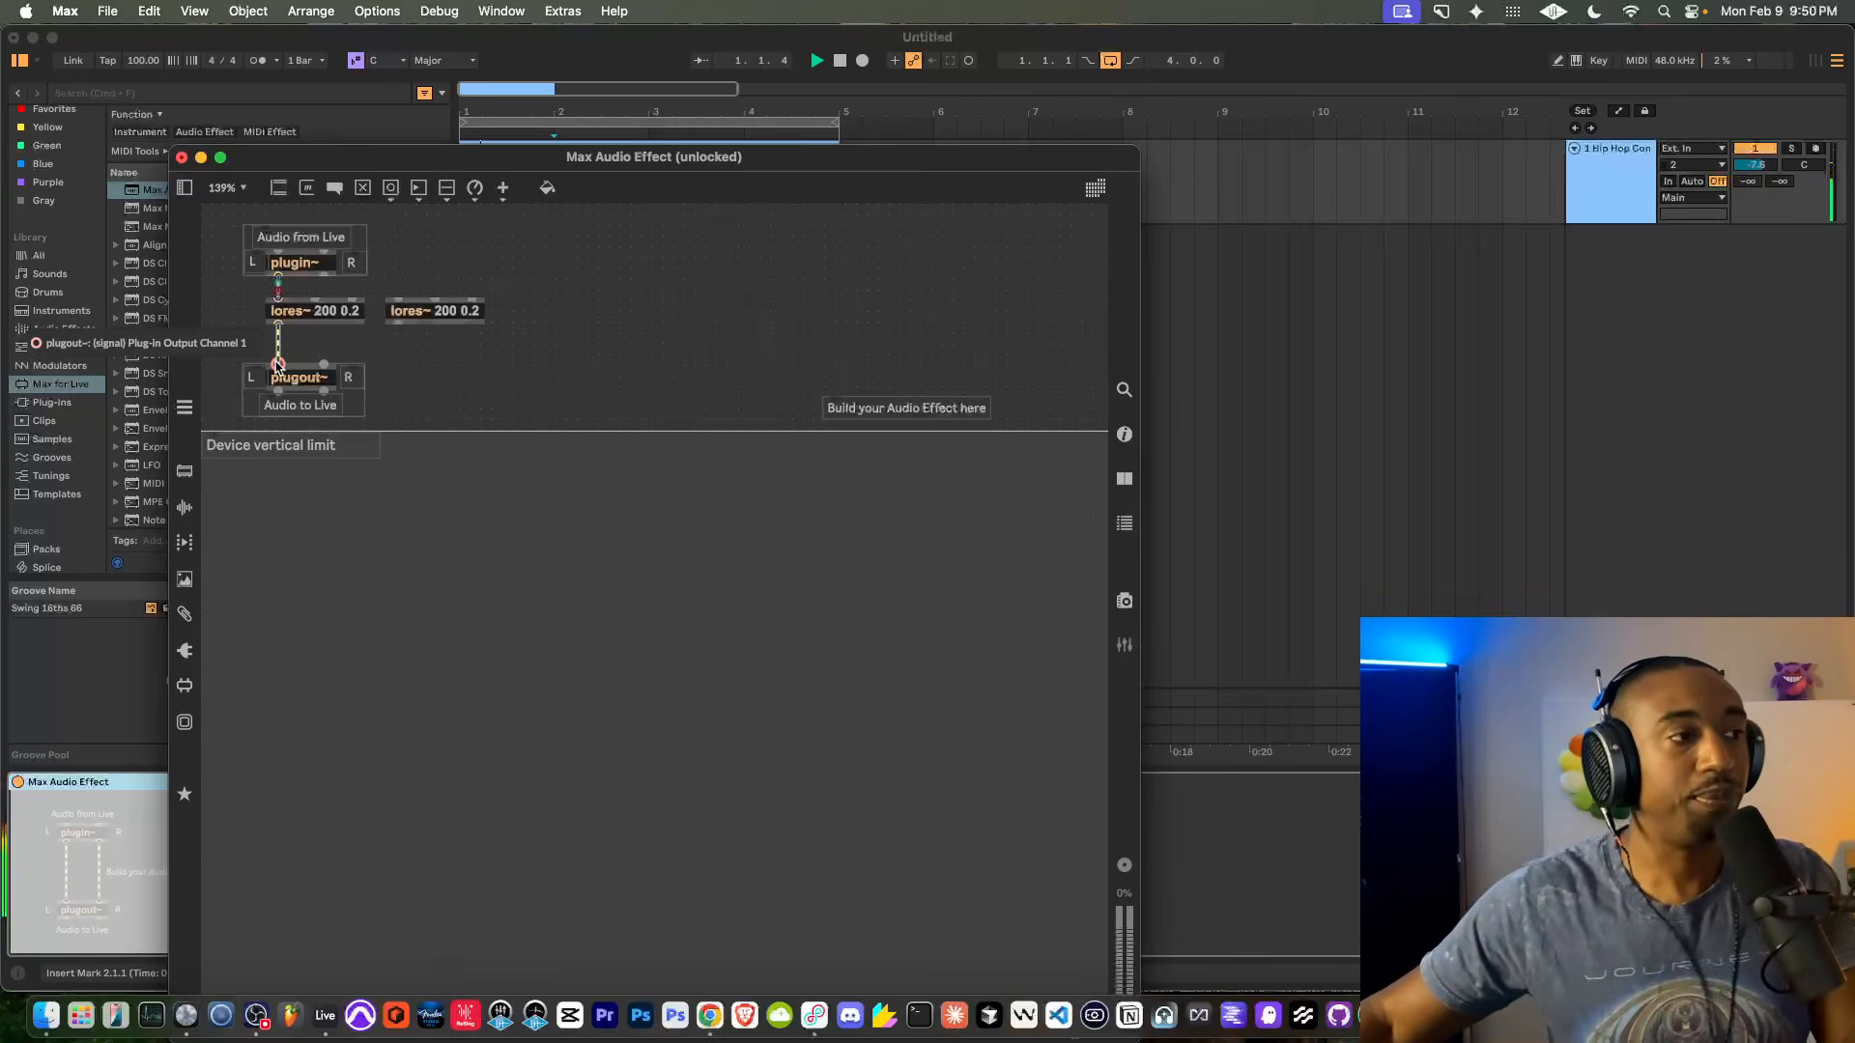
left_click_drag(332, 278, 326, 367)
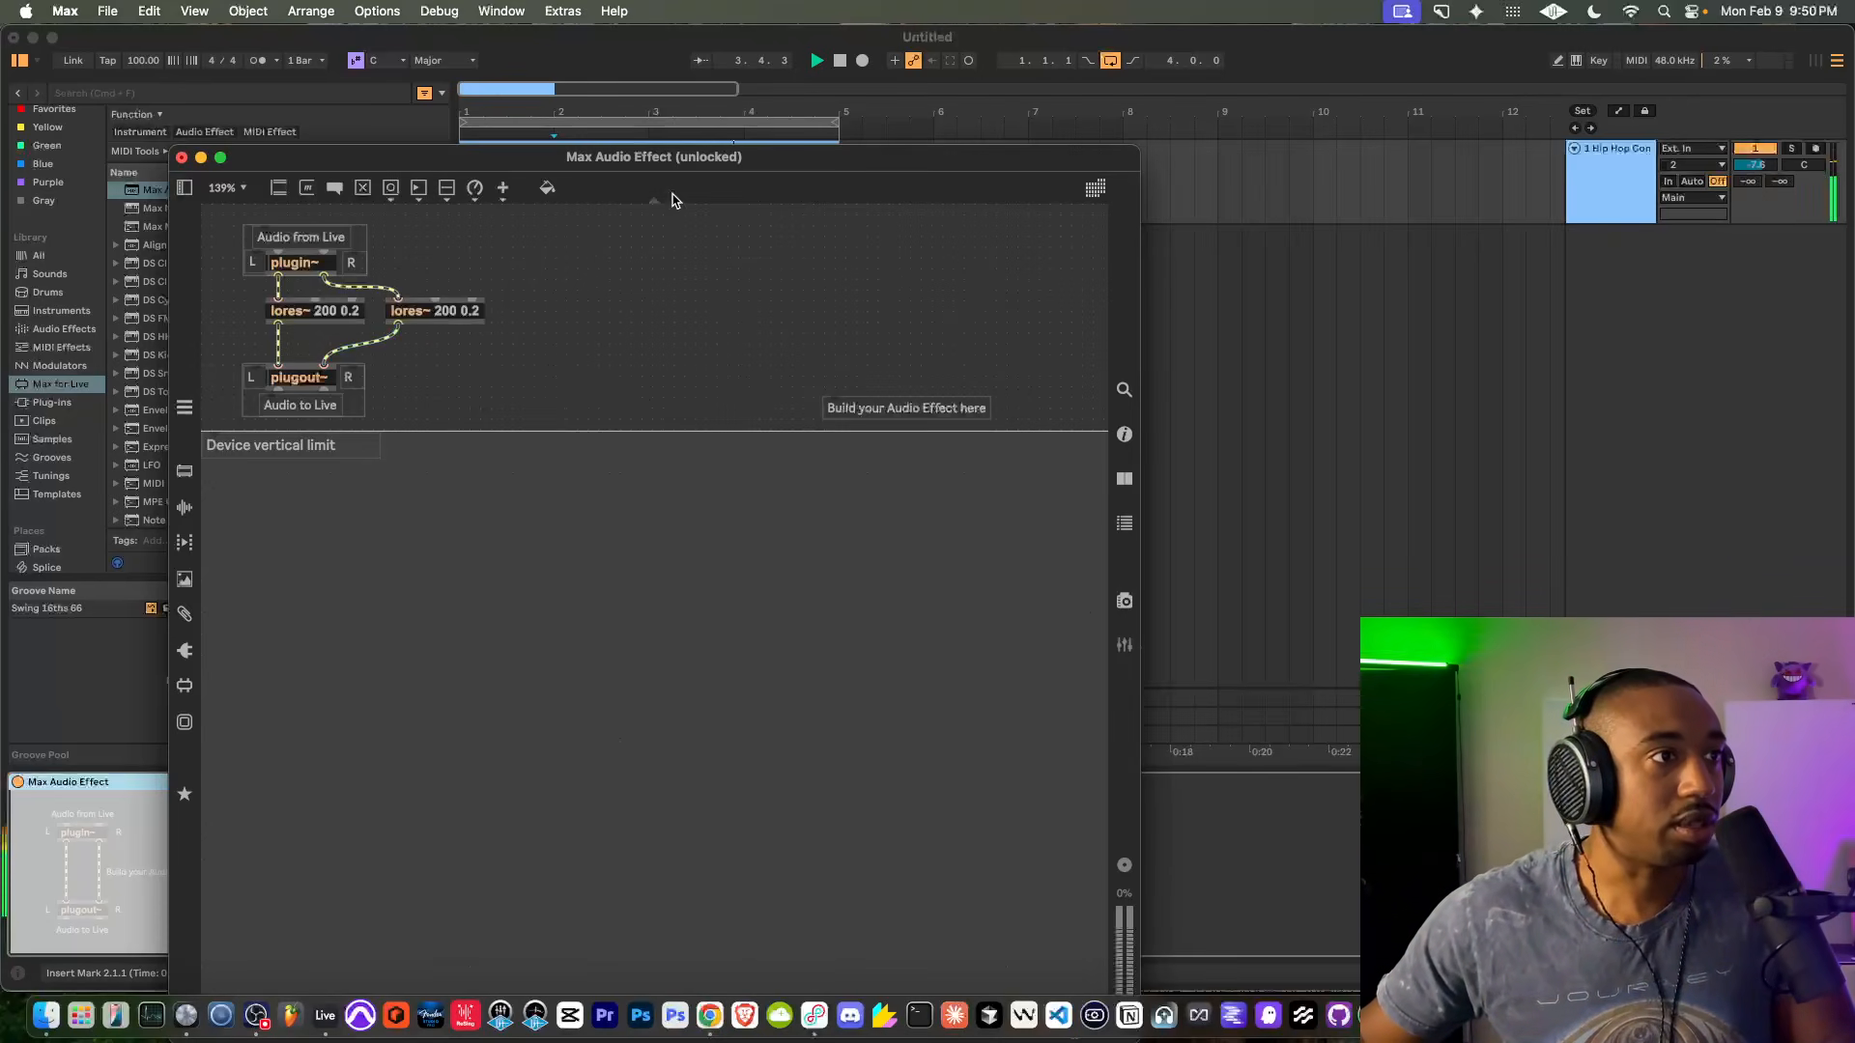
left_click(686, 101)
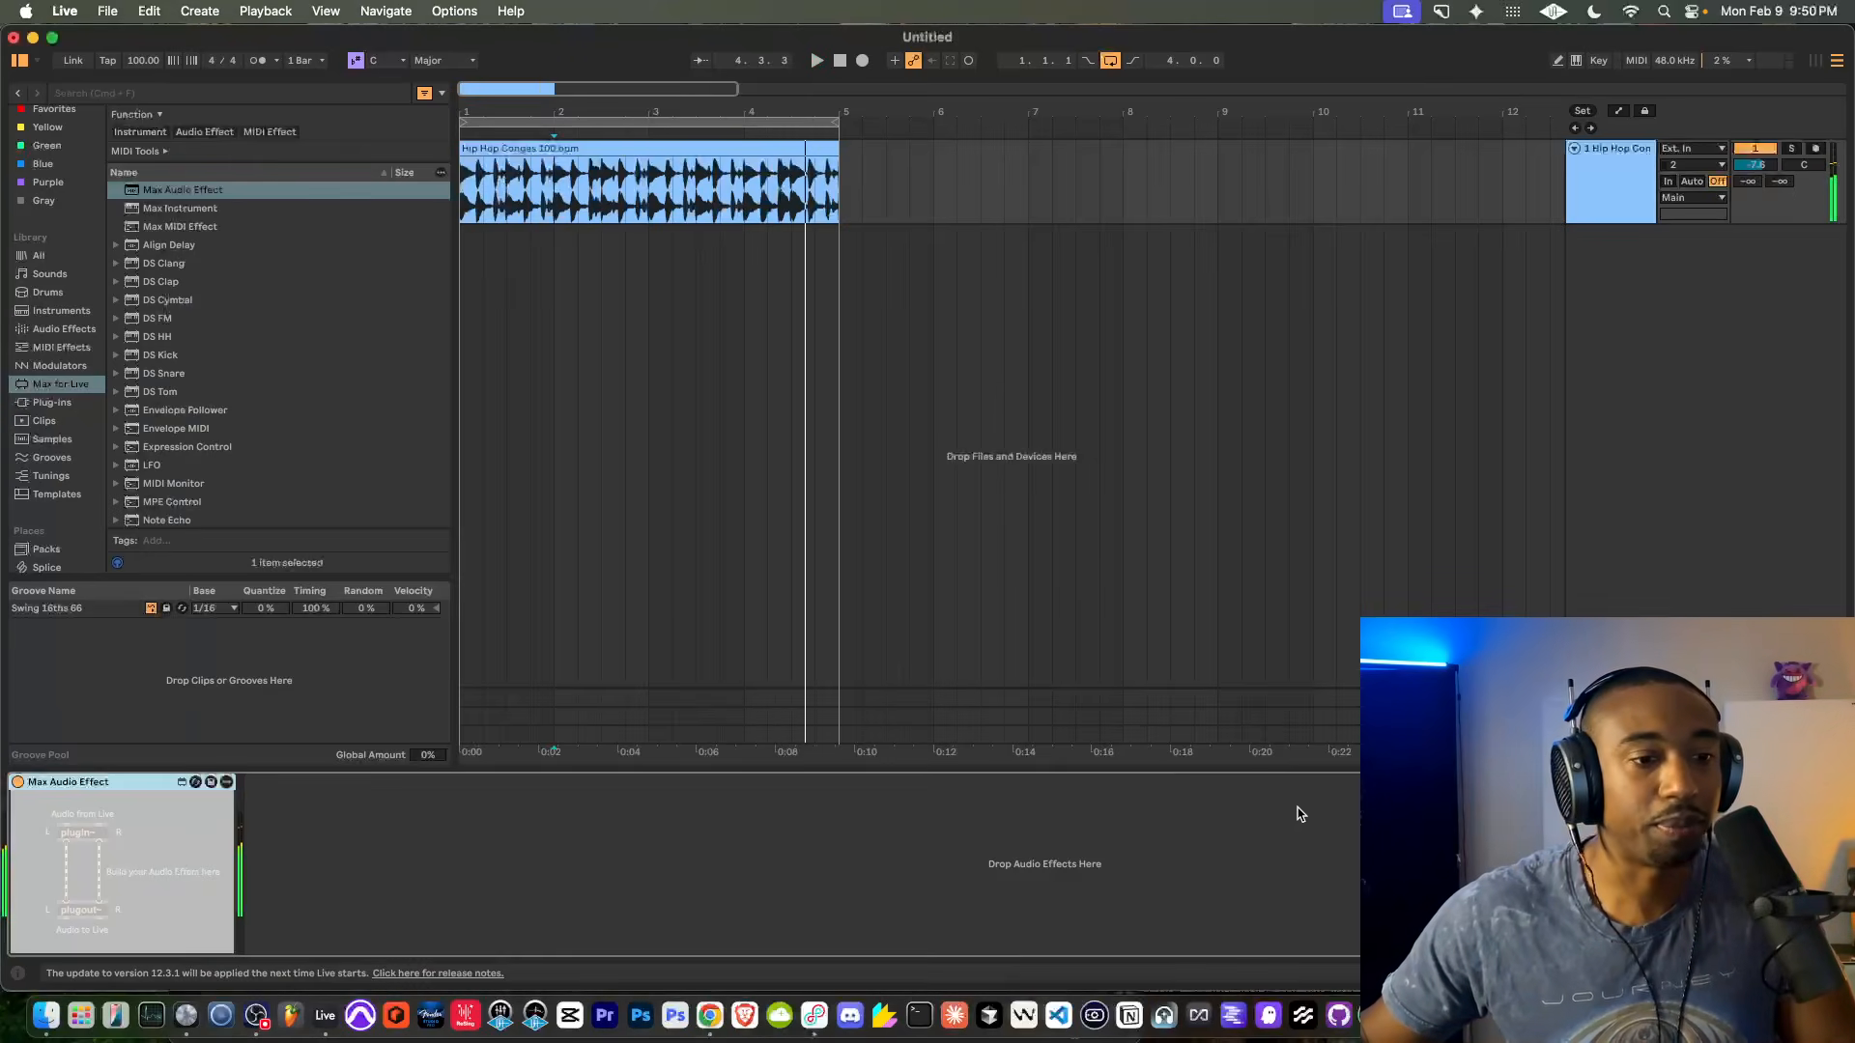
Return to the Max patcher and add a live.dial above and beside the second lores~ object
key("super+Tab")
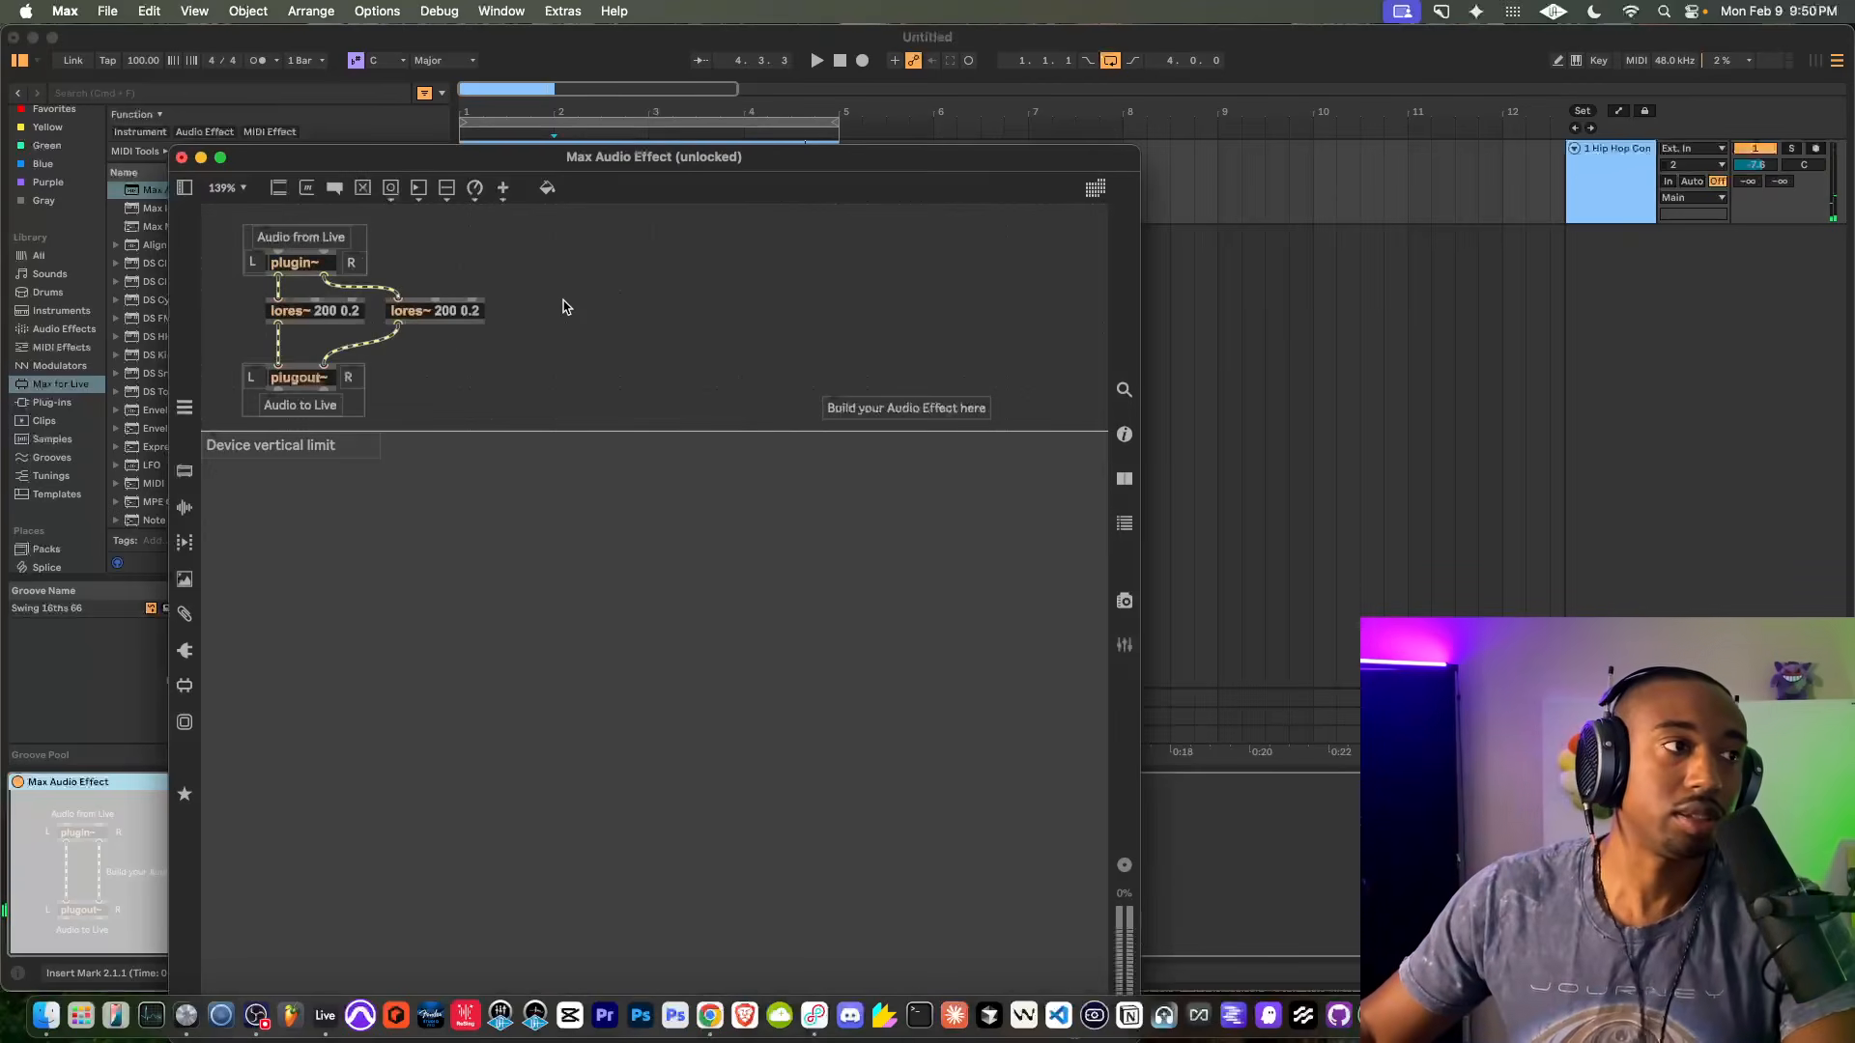
left_click(475, 188)
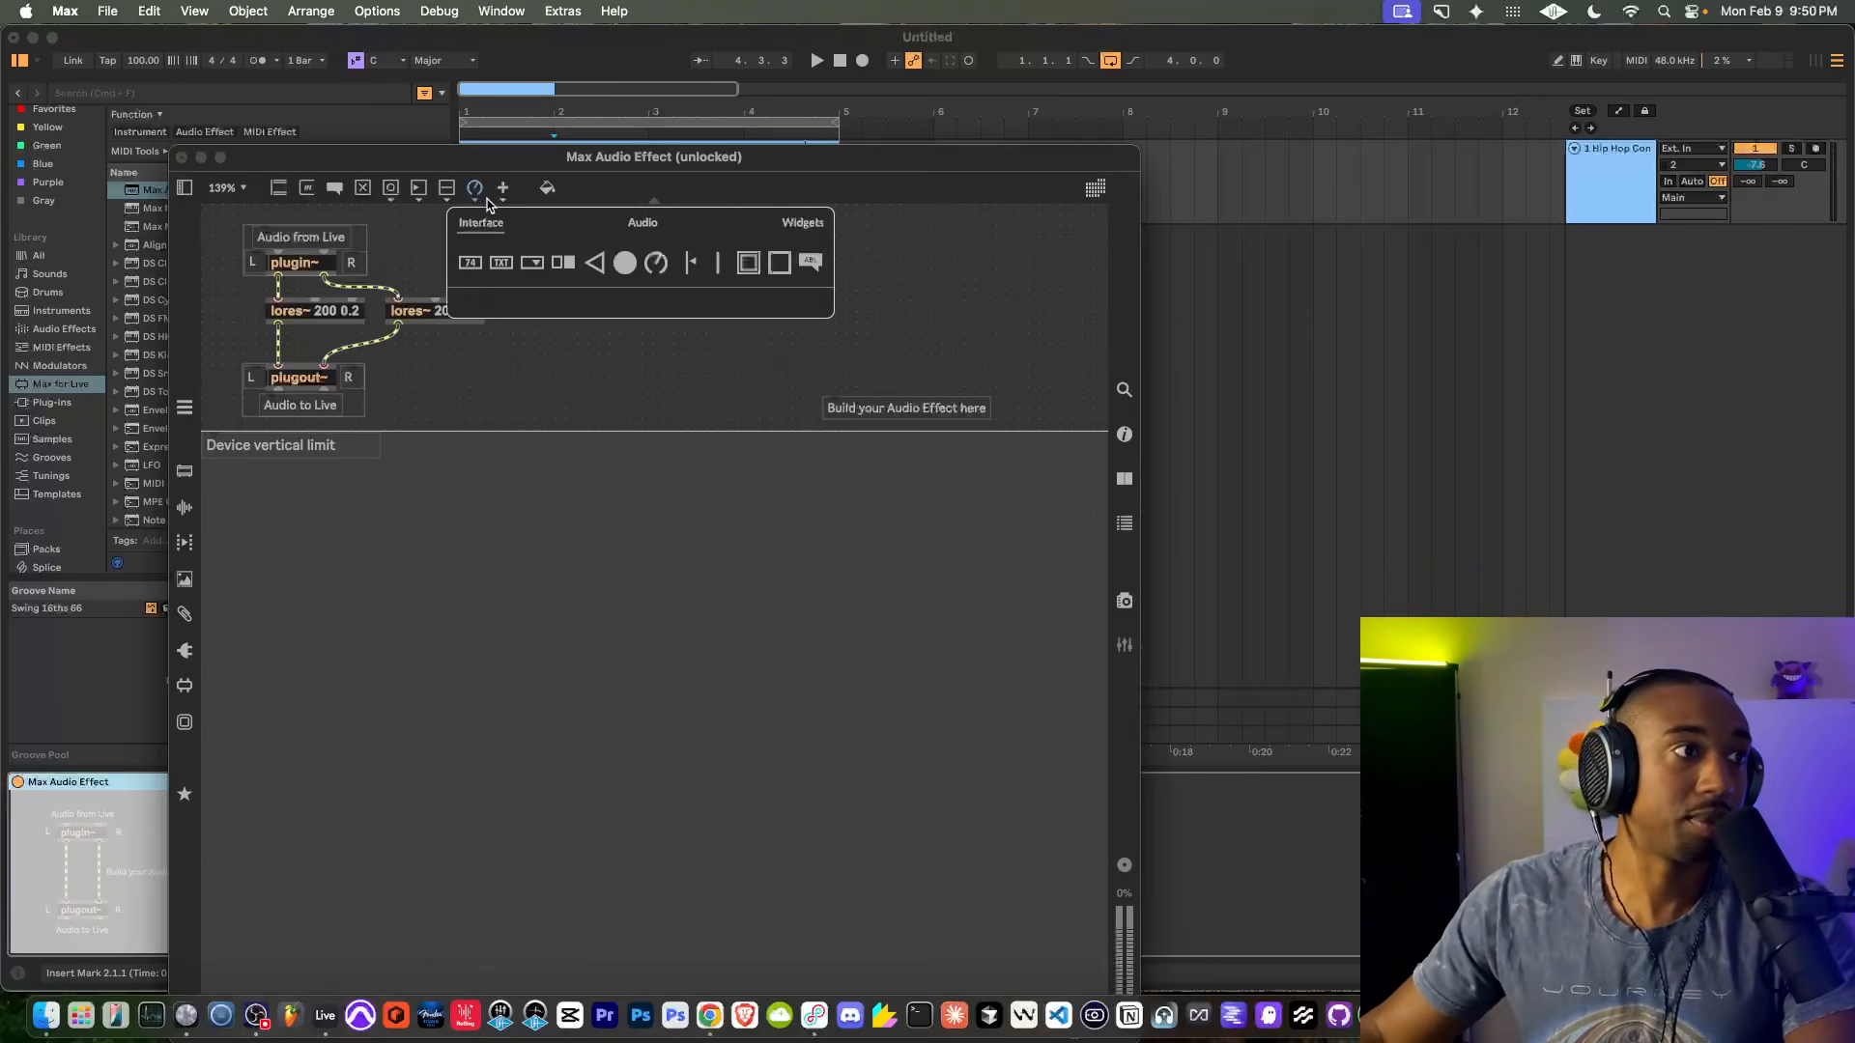
left_click(663, 275)
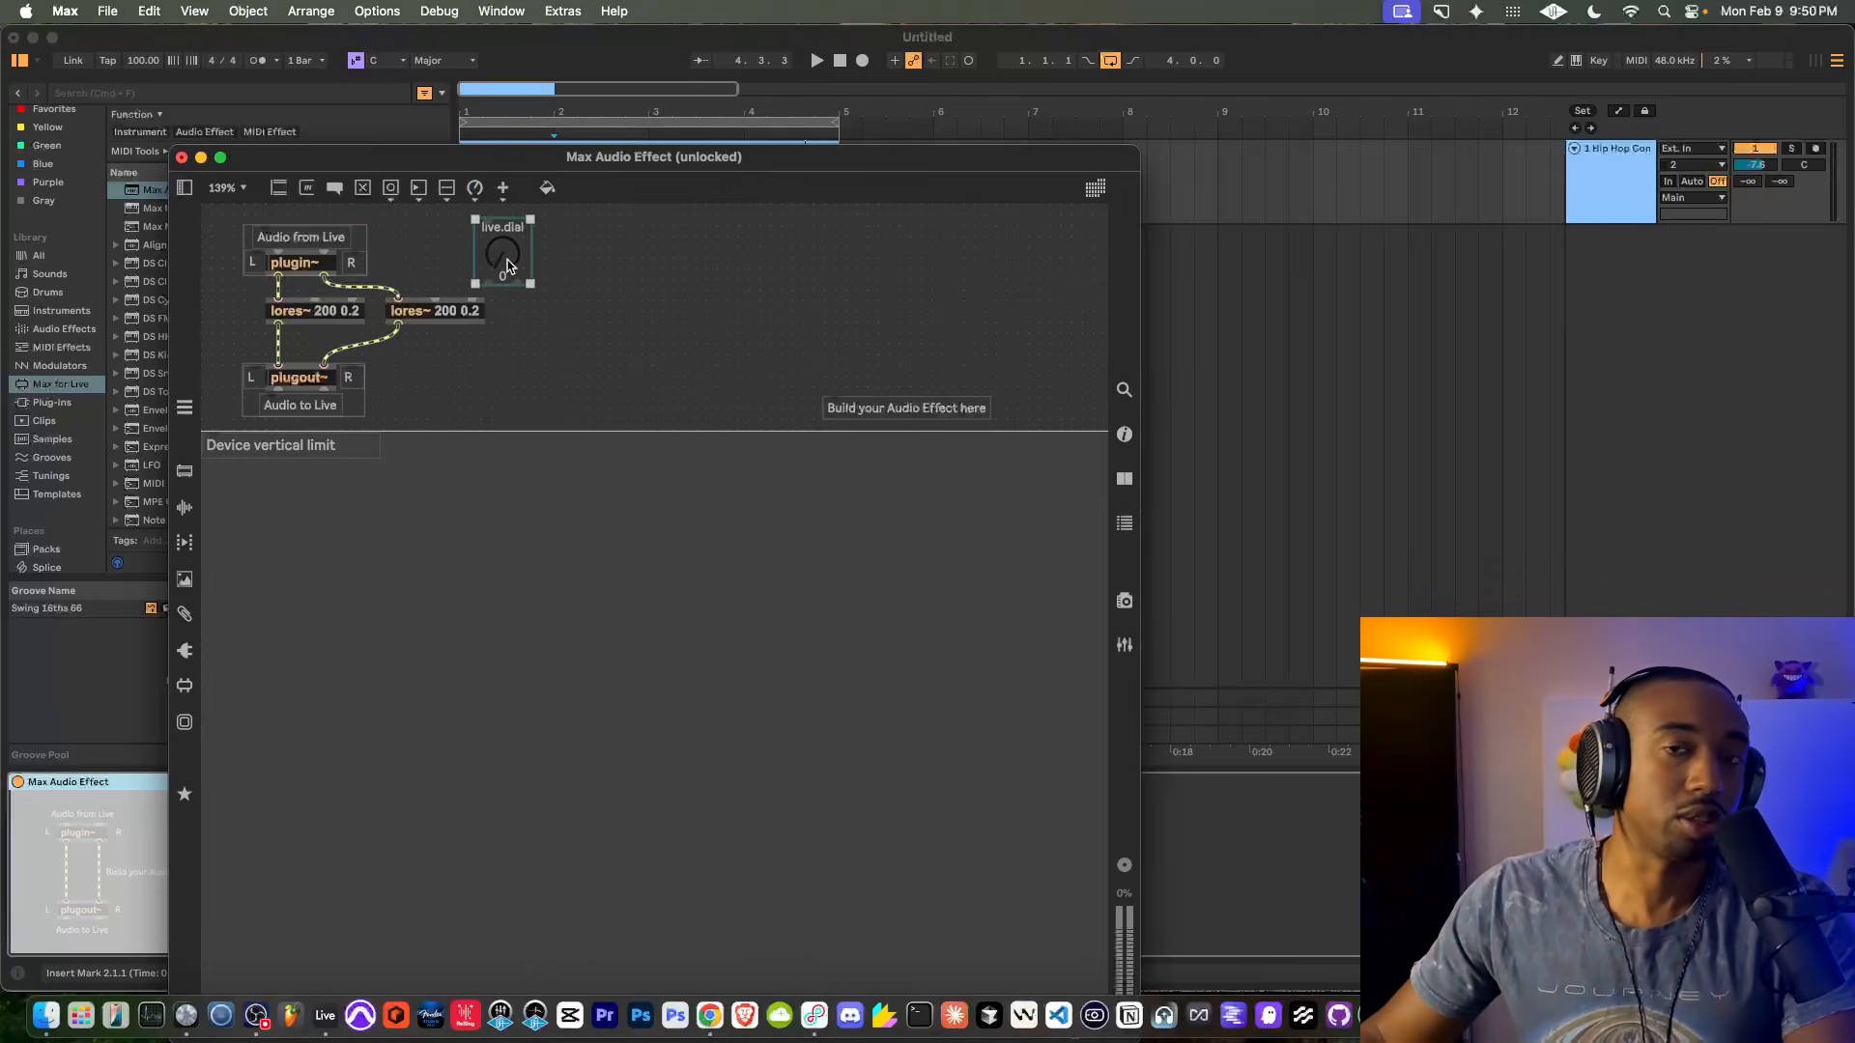
left_click(547, 267)
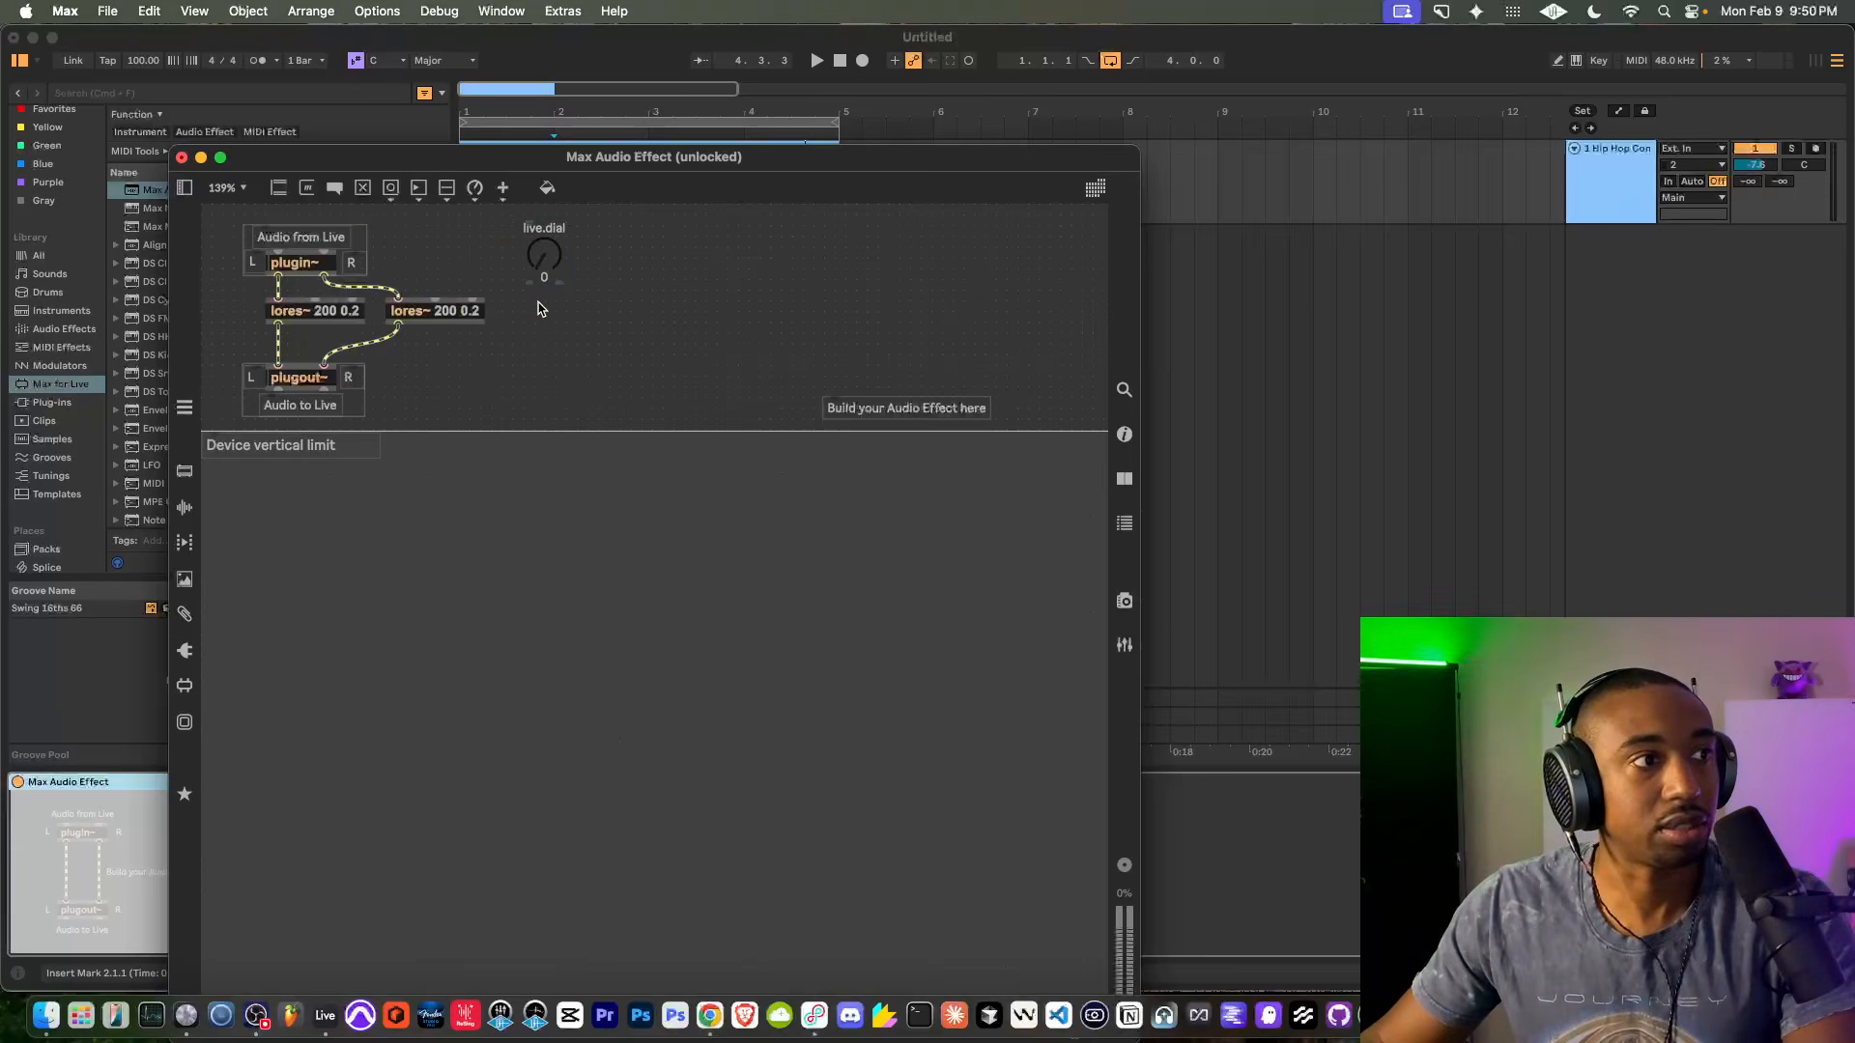
Connect the live.dial's parameter value outlet to the cutoff frequency inlet of both lores~ objects
scroll(535, 292, "up", 5)
scroll(534, 292, "up", 2)
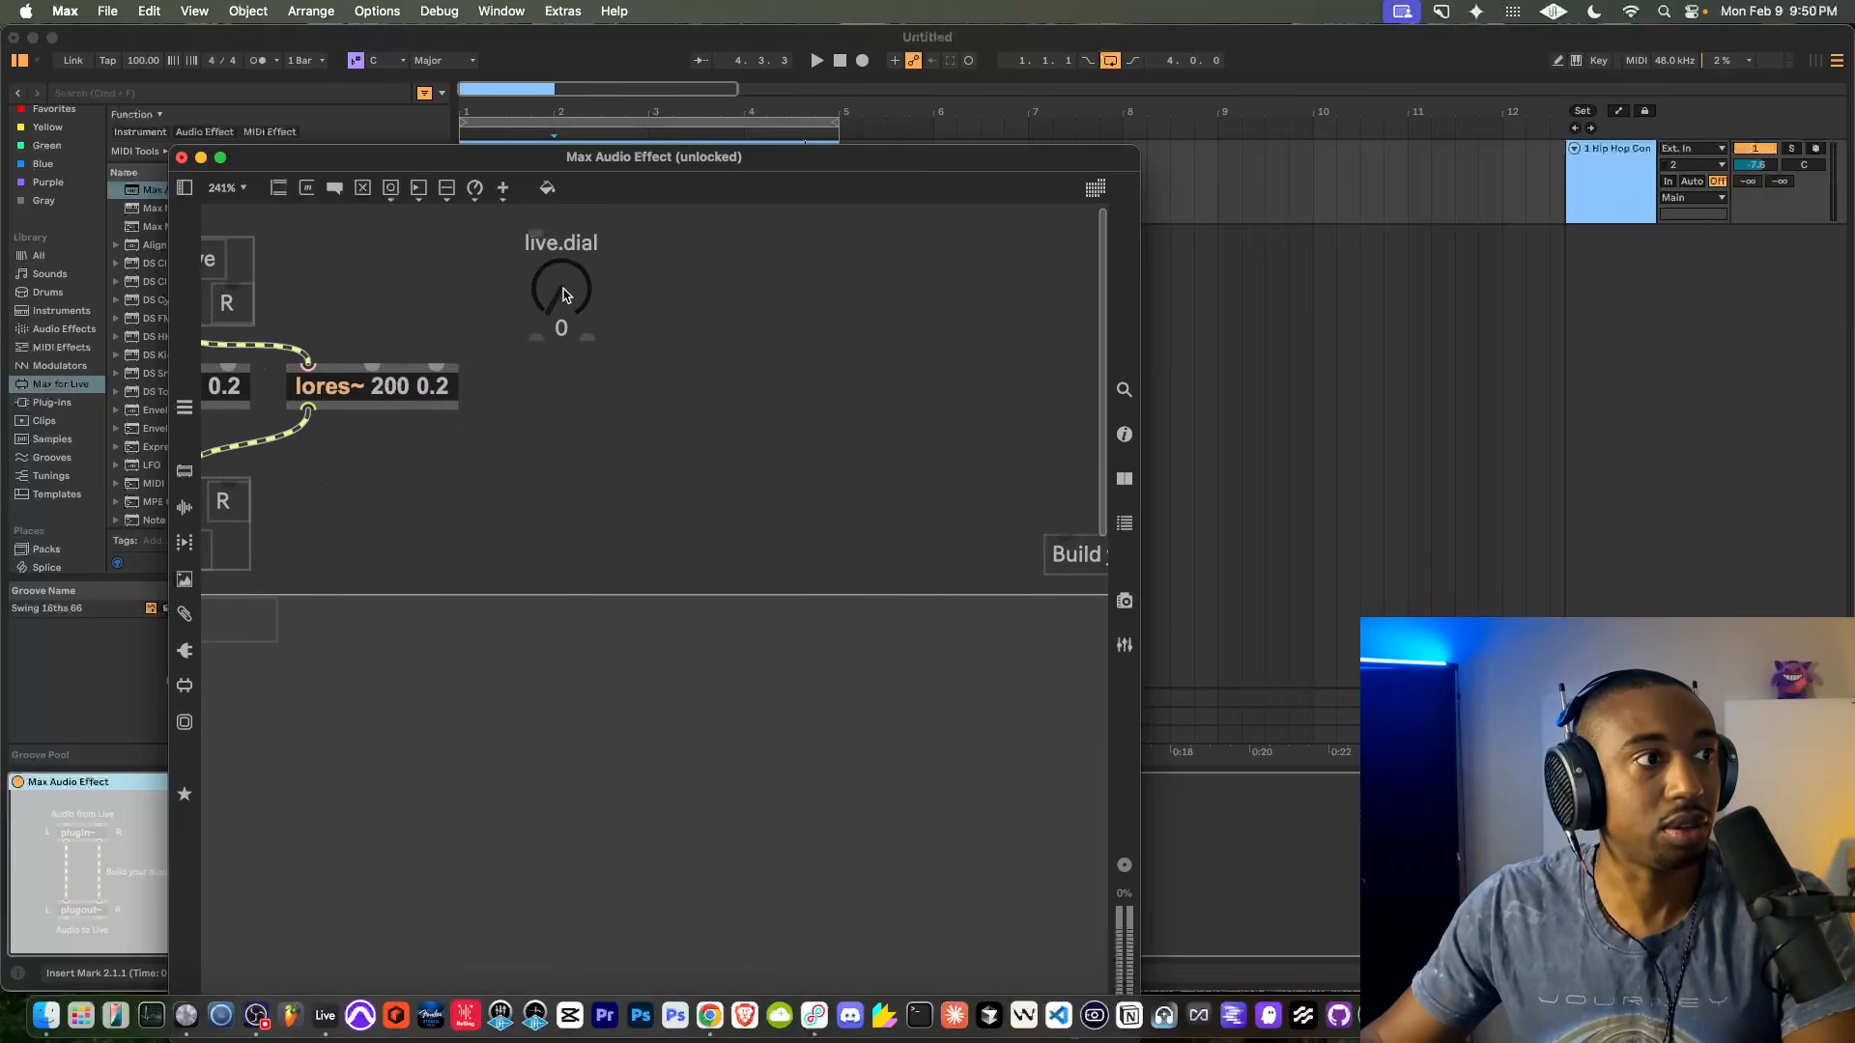
scroll(532, 333, "down", 2)
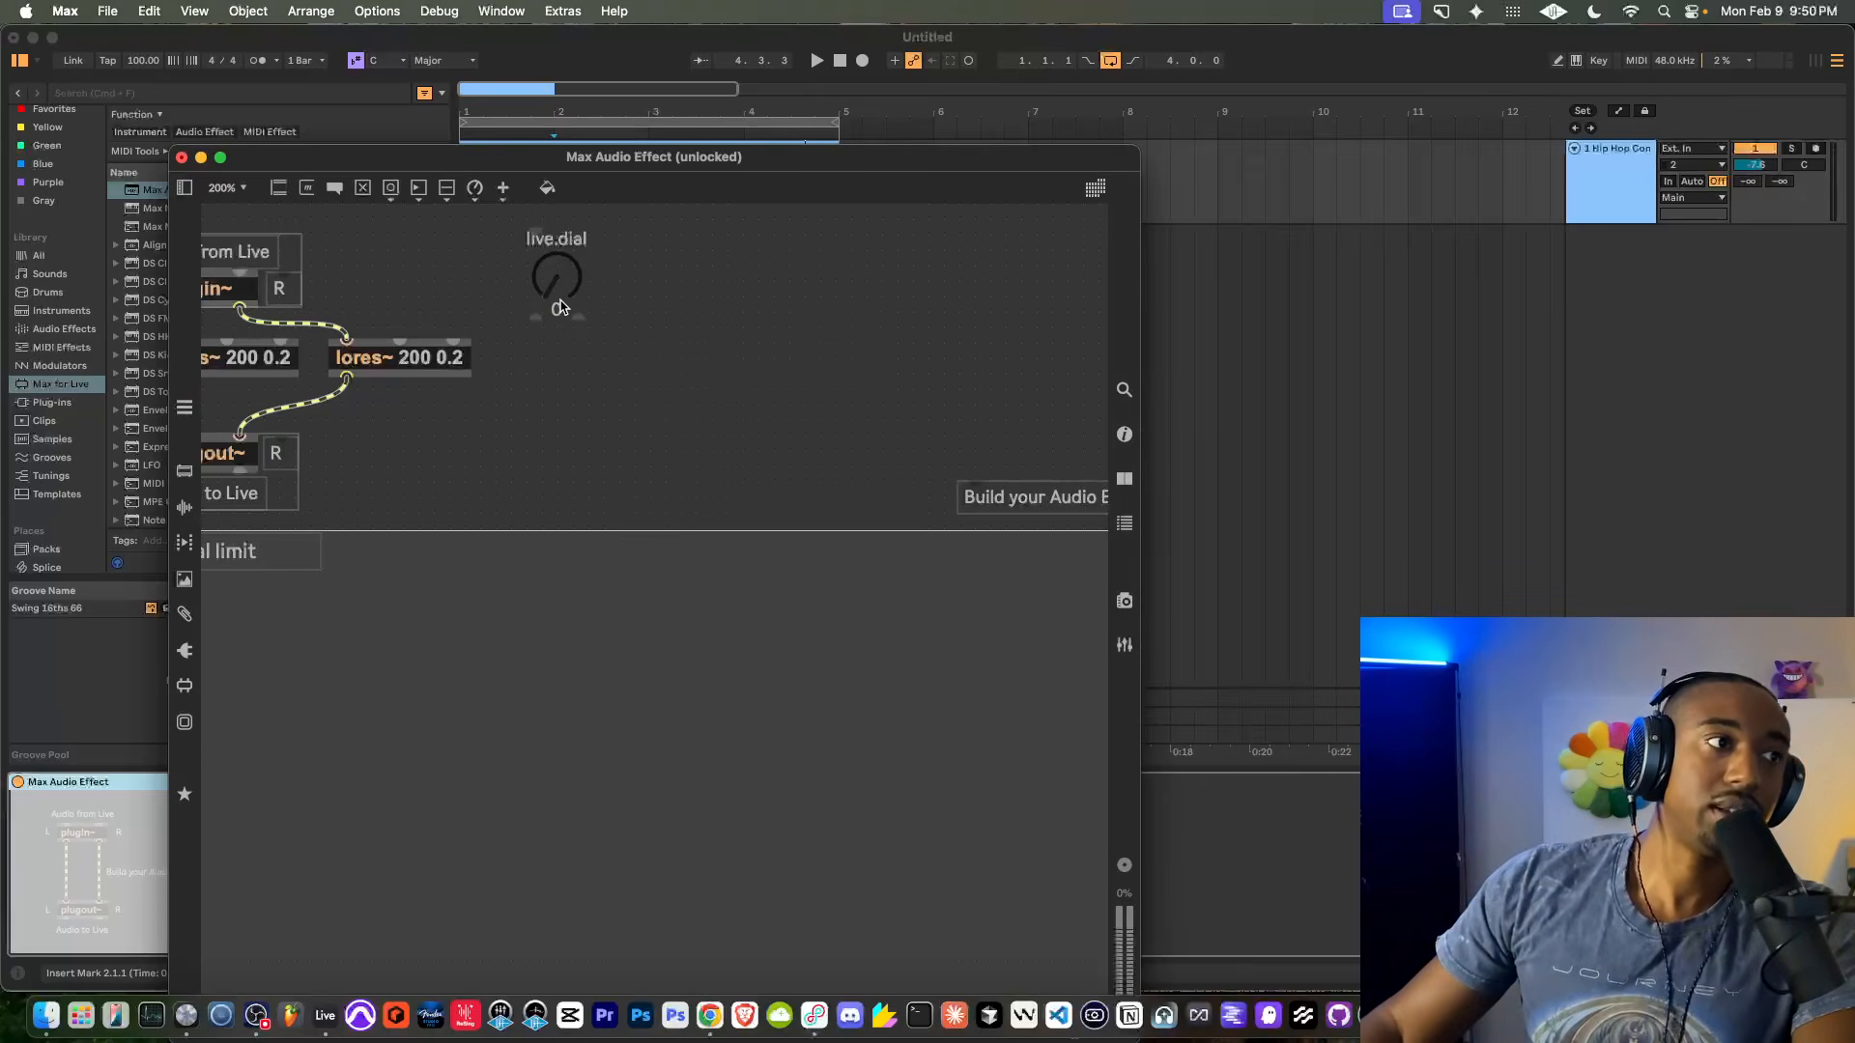
key("super+minus")
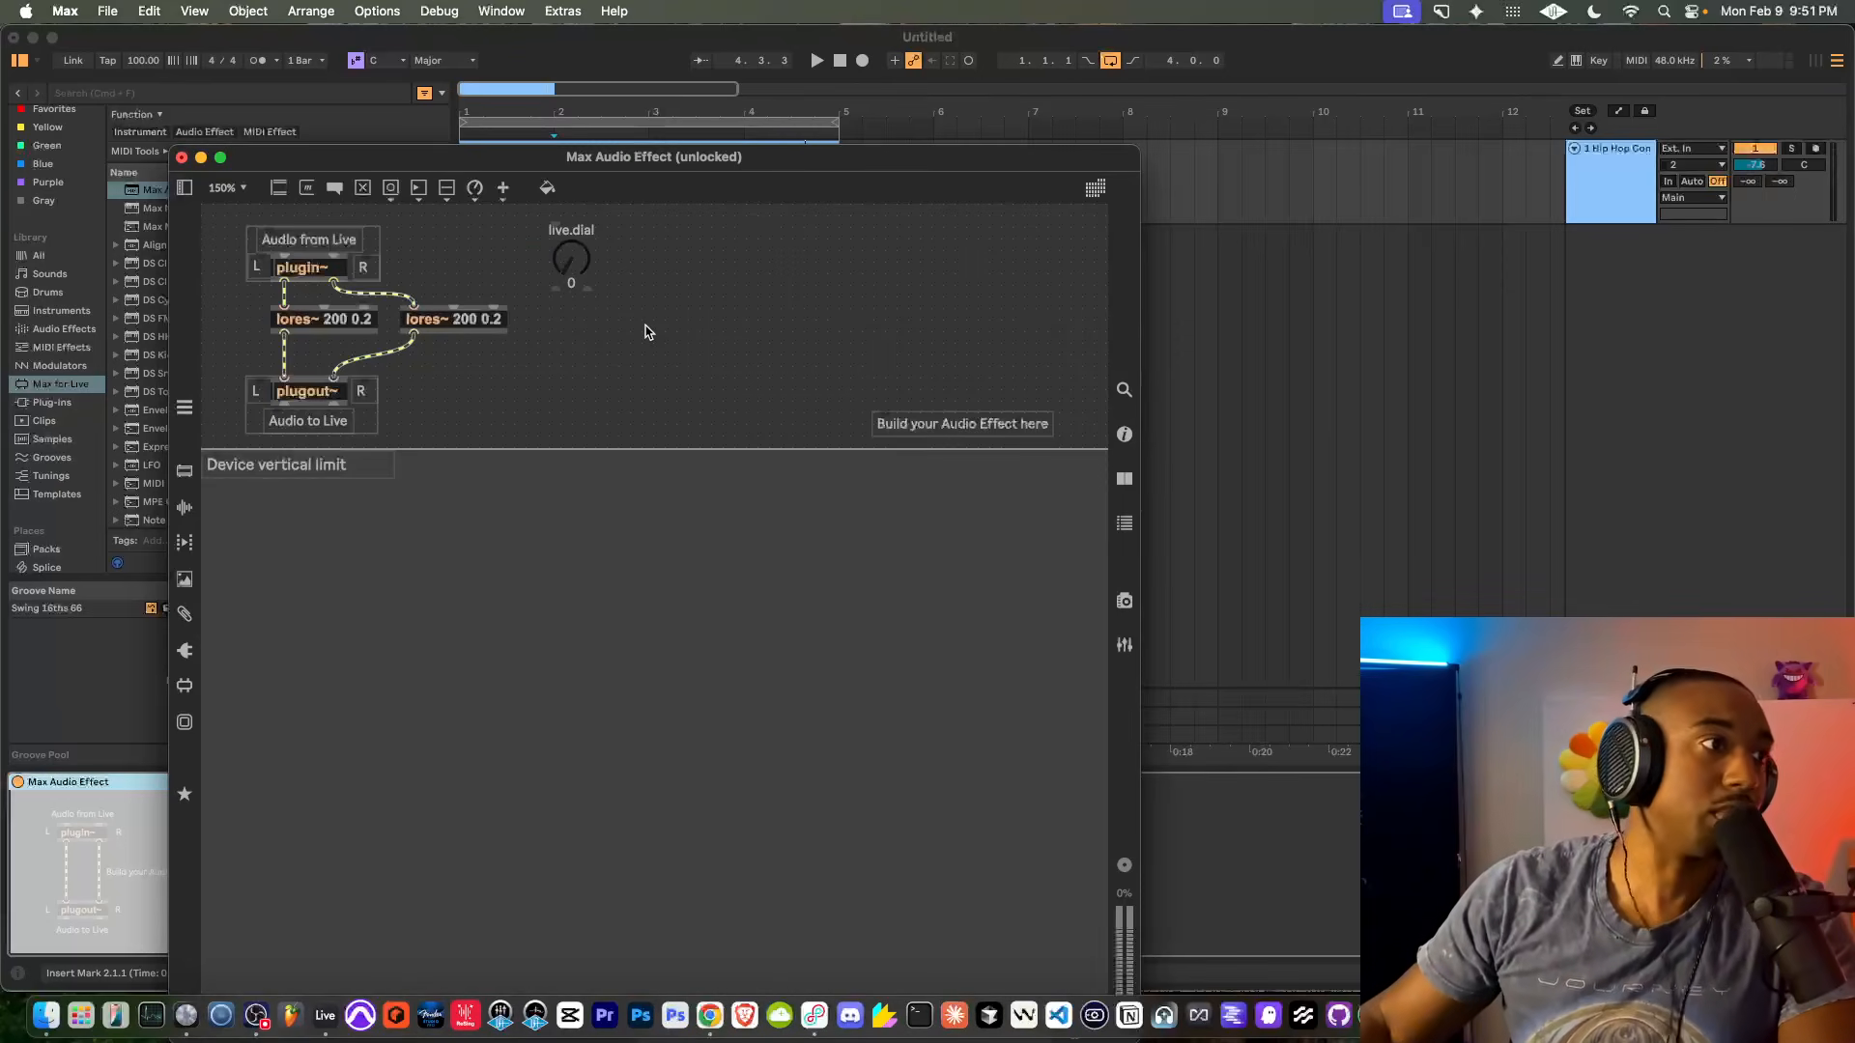
left_click(585, 267)
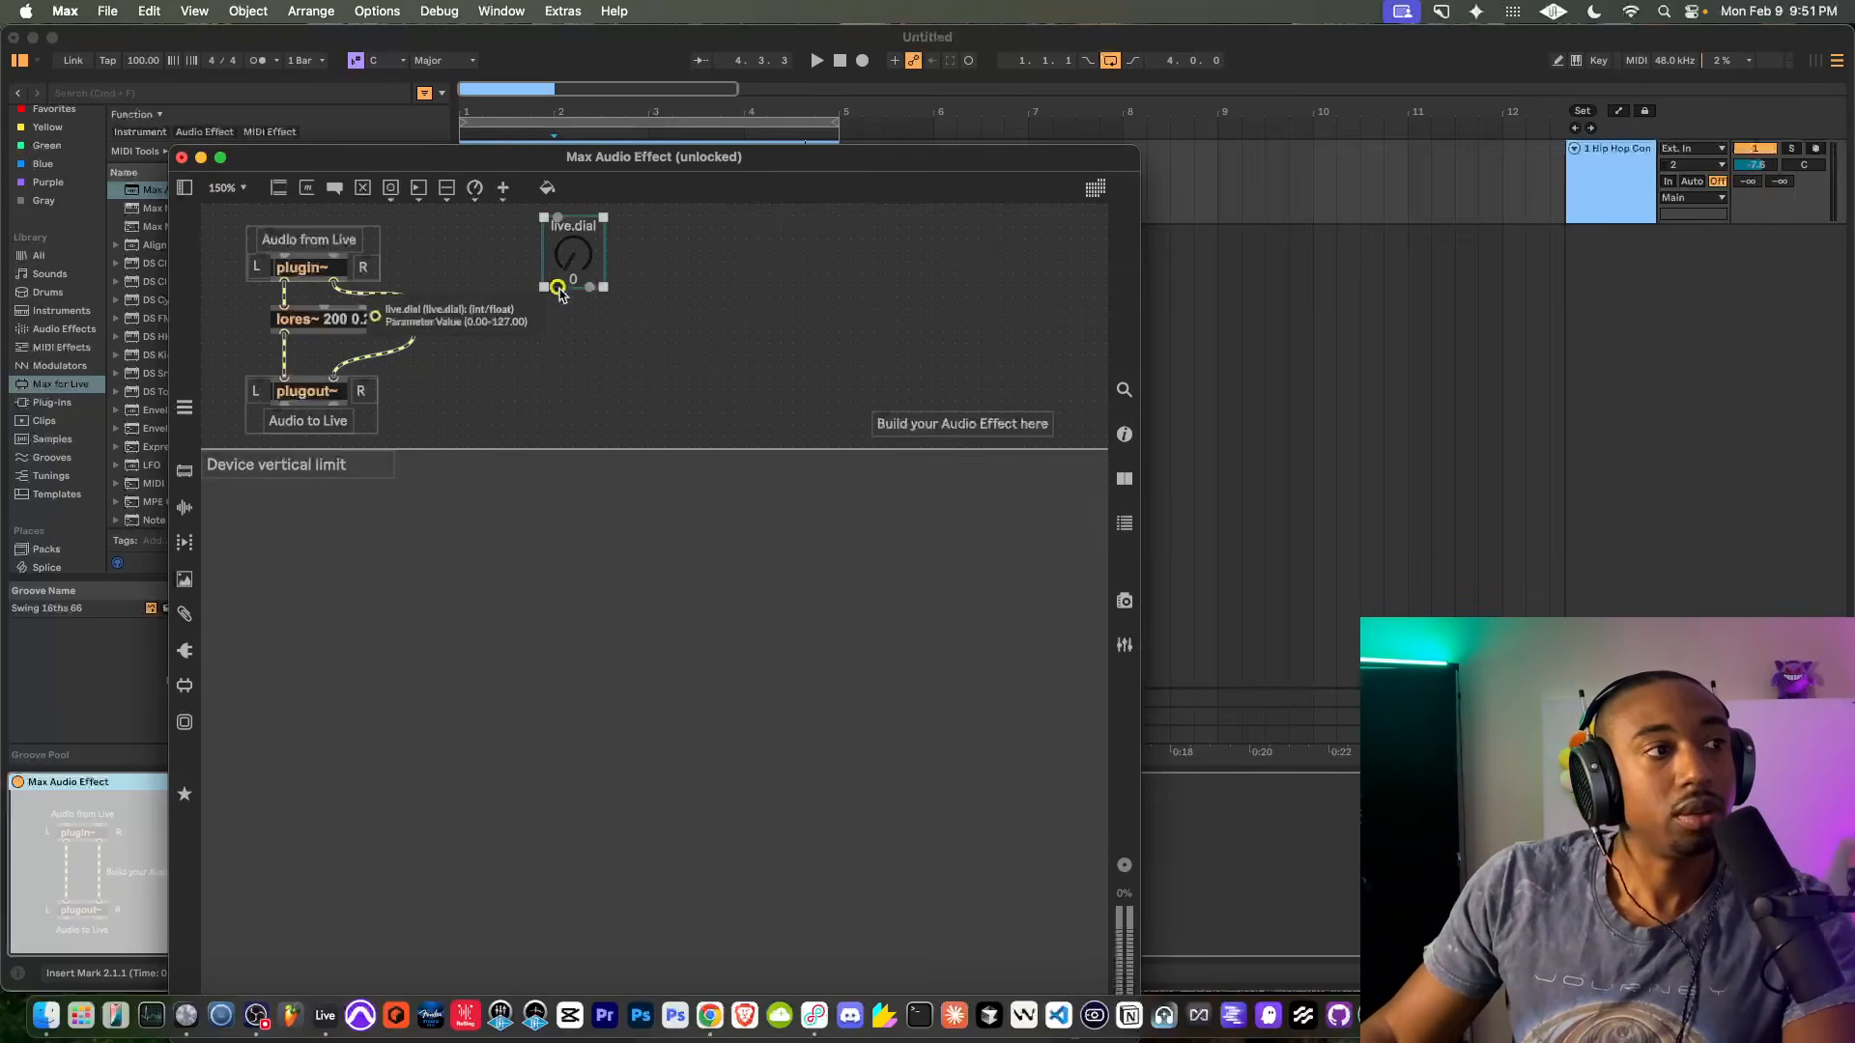
left_click_drag(559, 288, 329, 307)
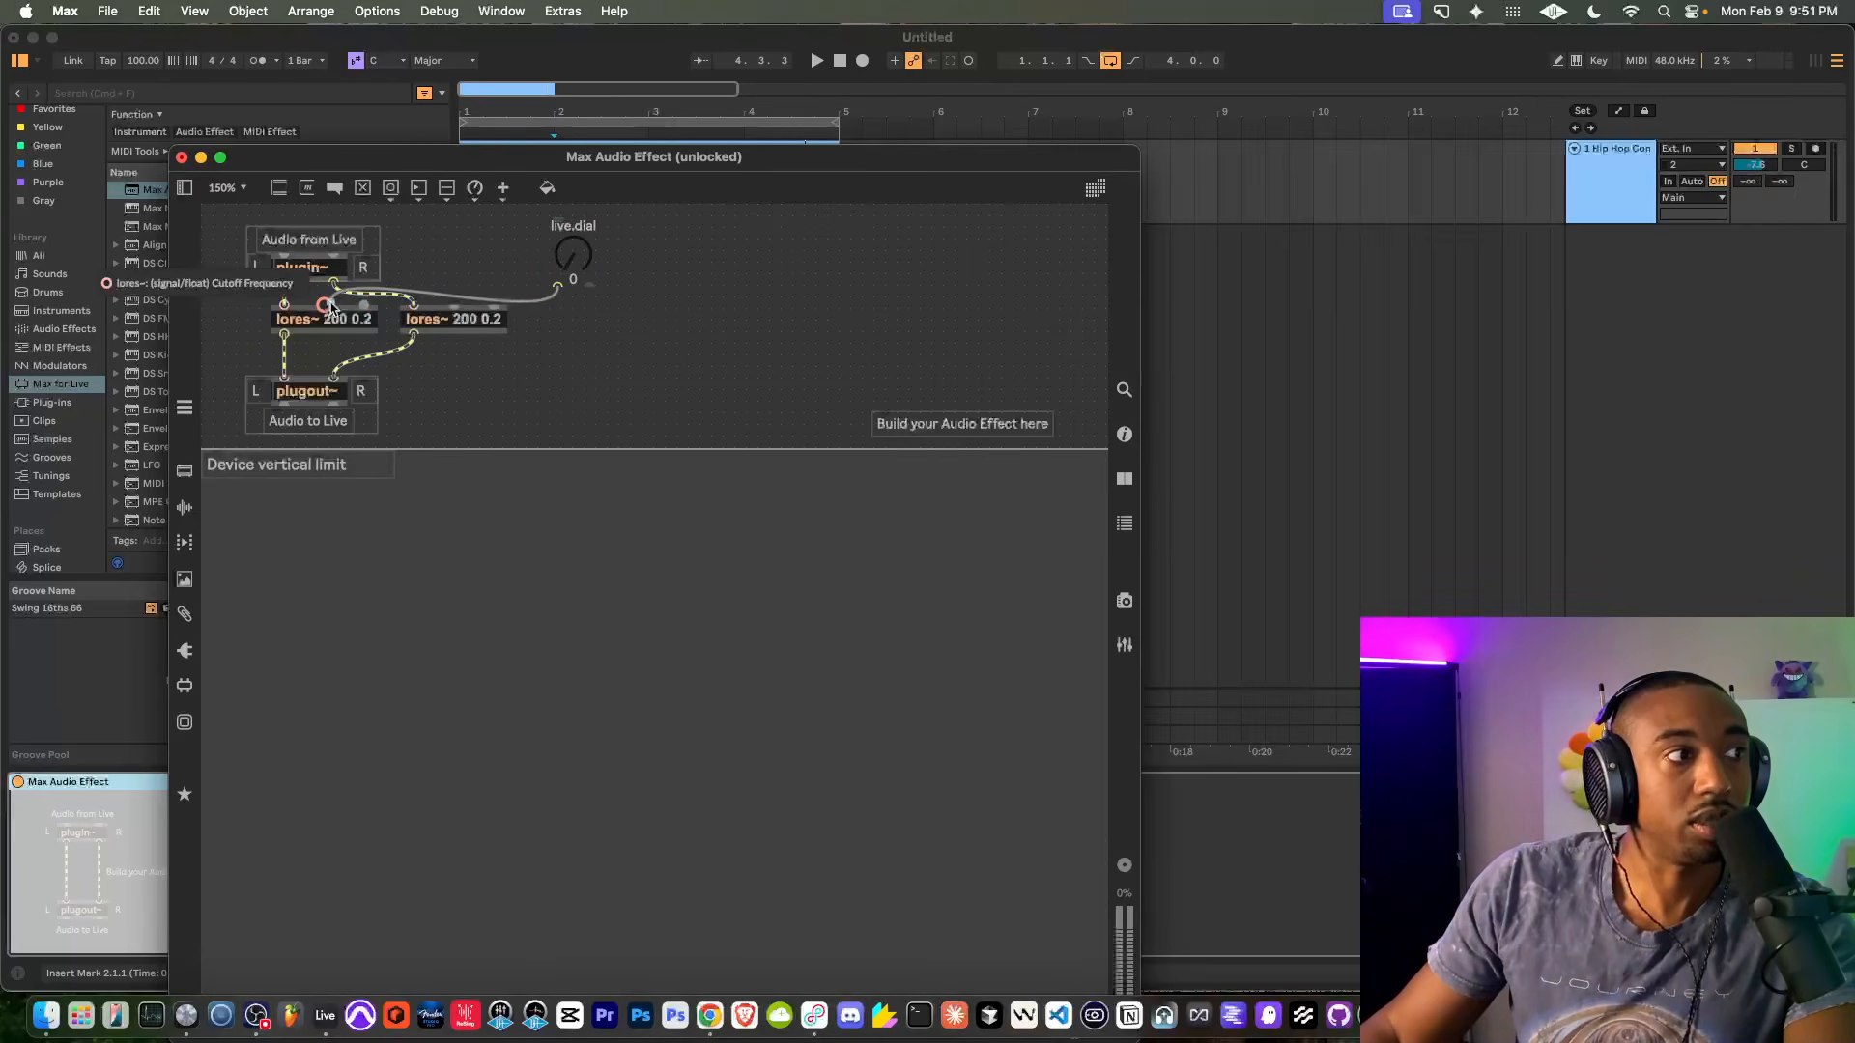
left_click_drag(329, 308, 328, 308)
left_click_drag(562, 287, 452, 340)
Shift both lores~ objects down slightly and raise the patcher window to expose its lower edge
mouse_move(320, 326)
left_mouse_down()
mouse_move(293, 344)
mouse_move(327, 341)
left_mouse_up()
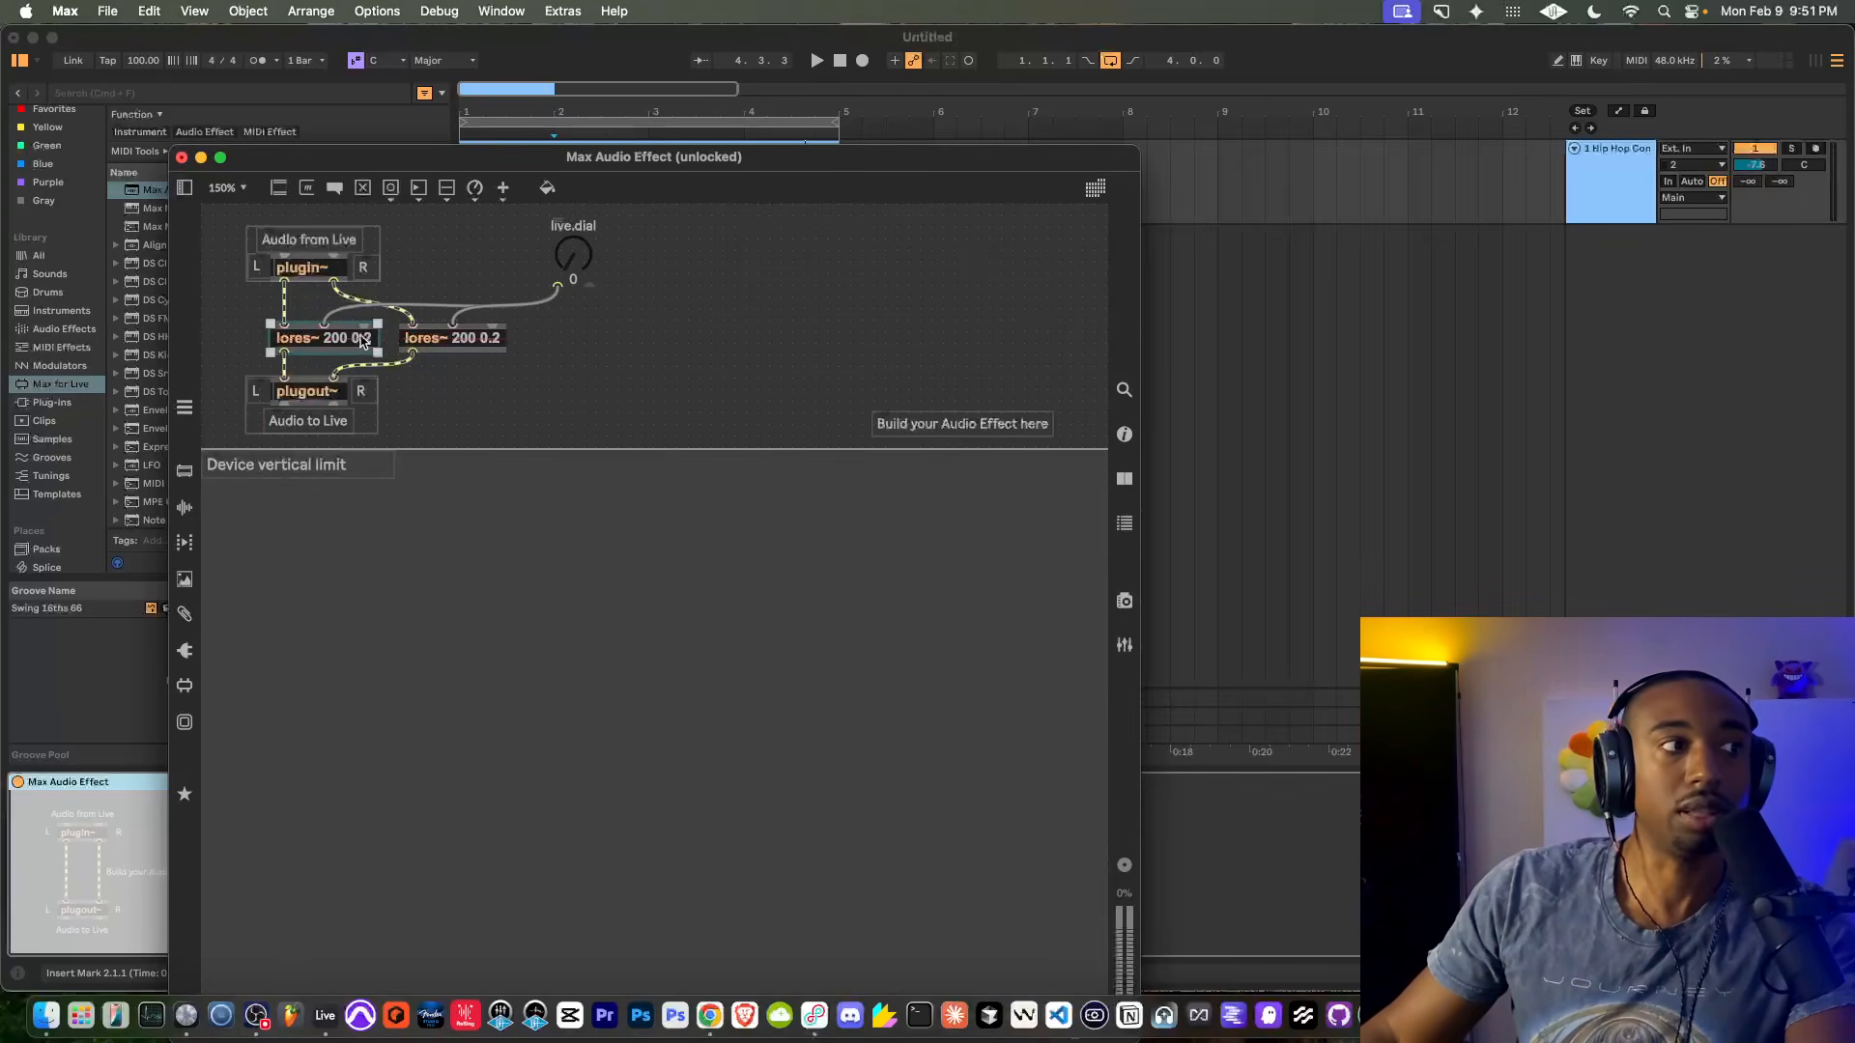
left_click_drag(449, 341, 445, 342)
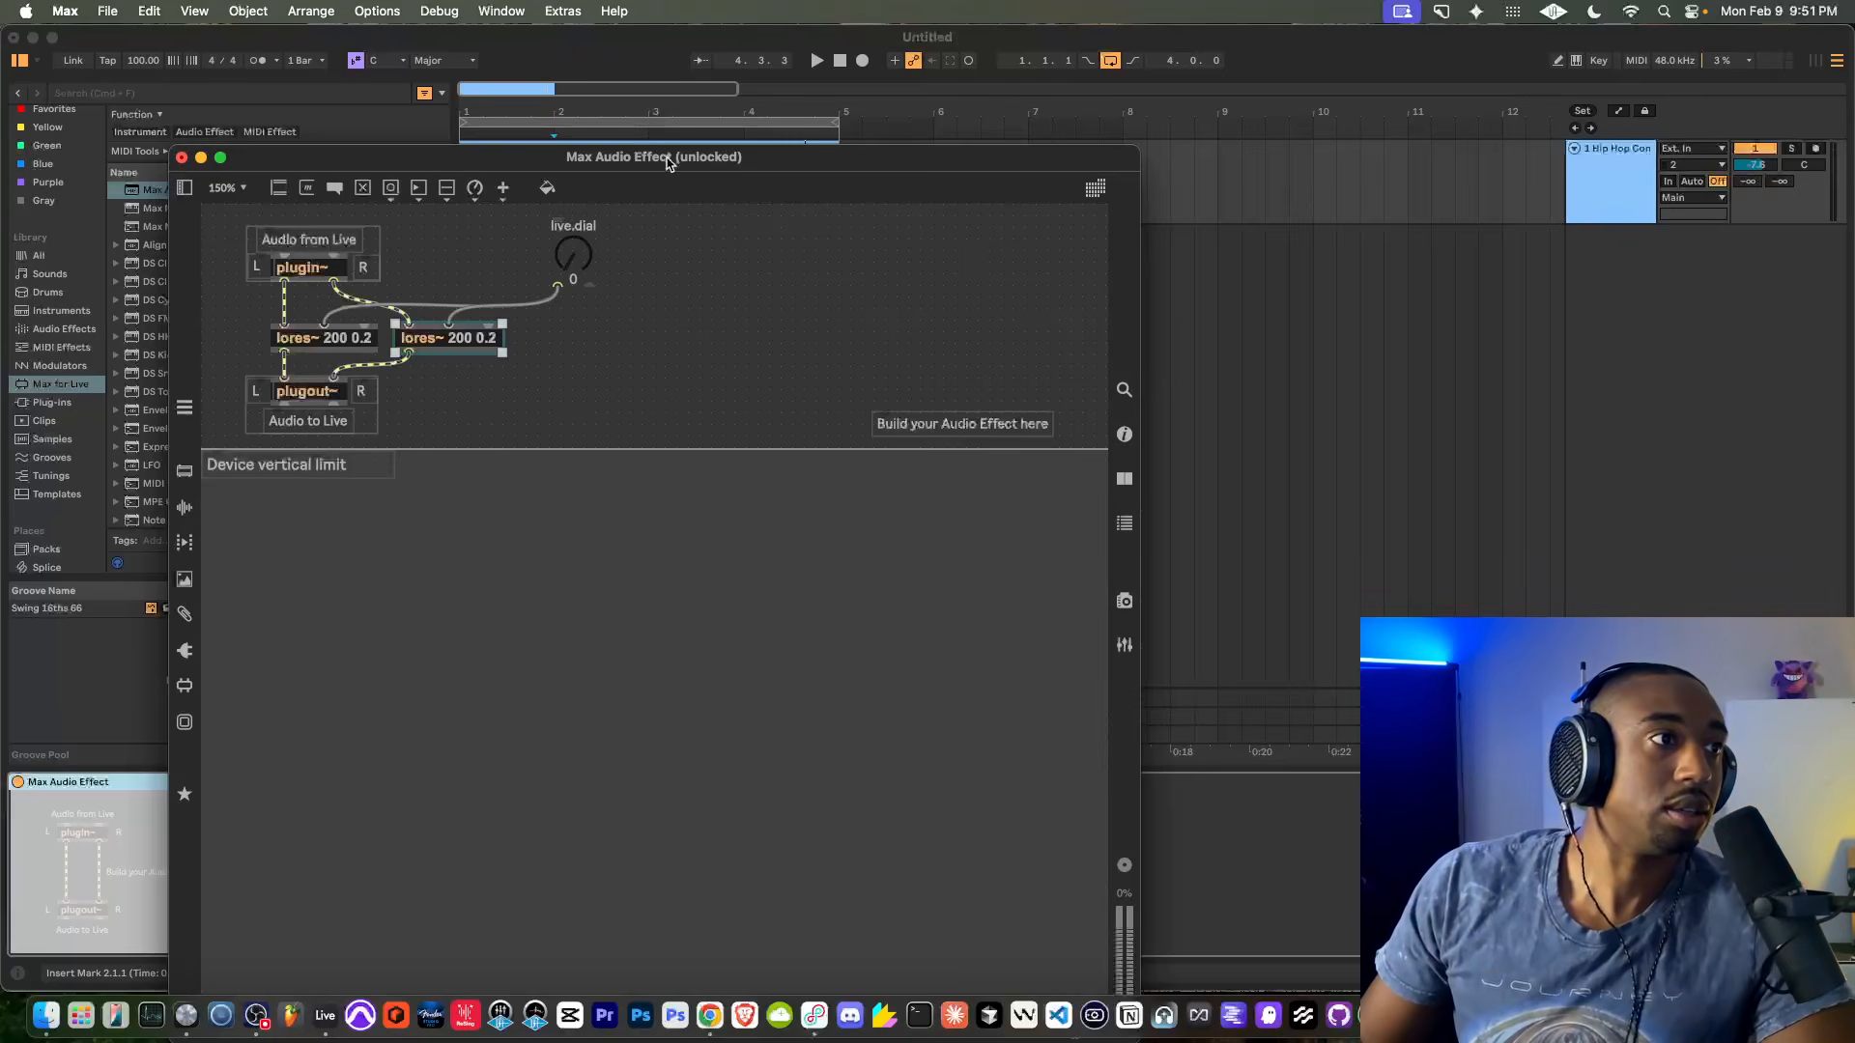
left_click_drag(666, 163, 673, 81)
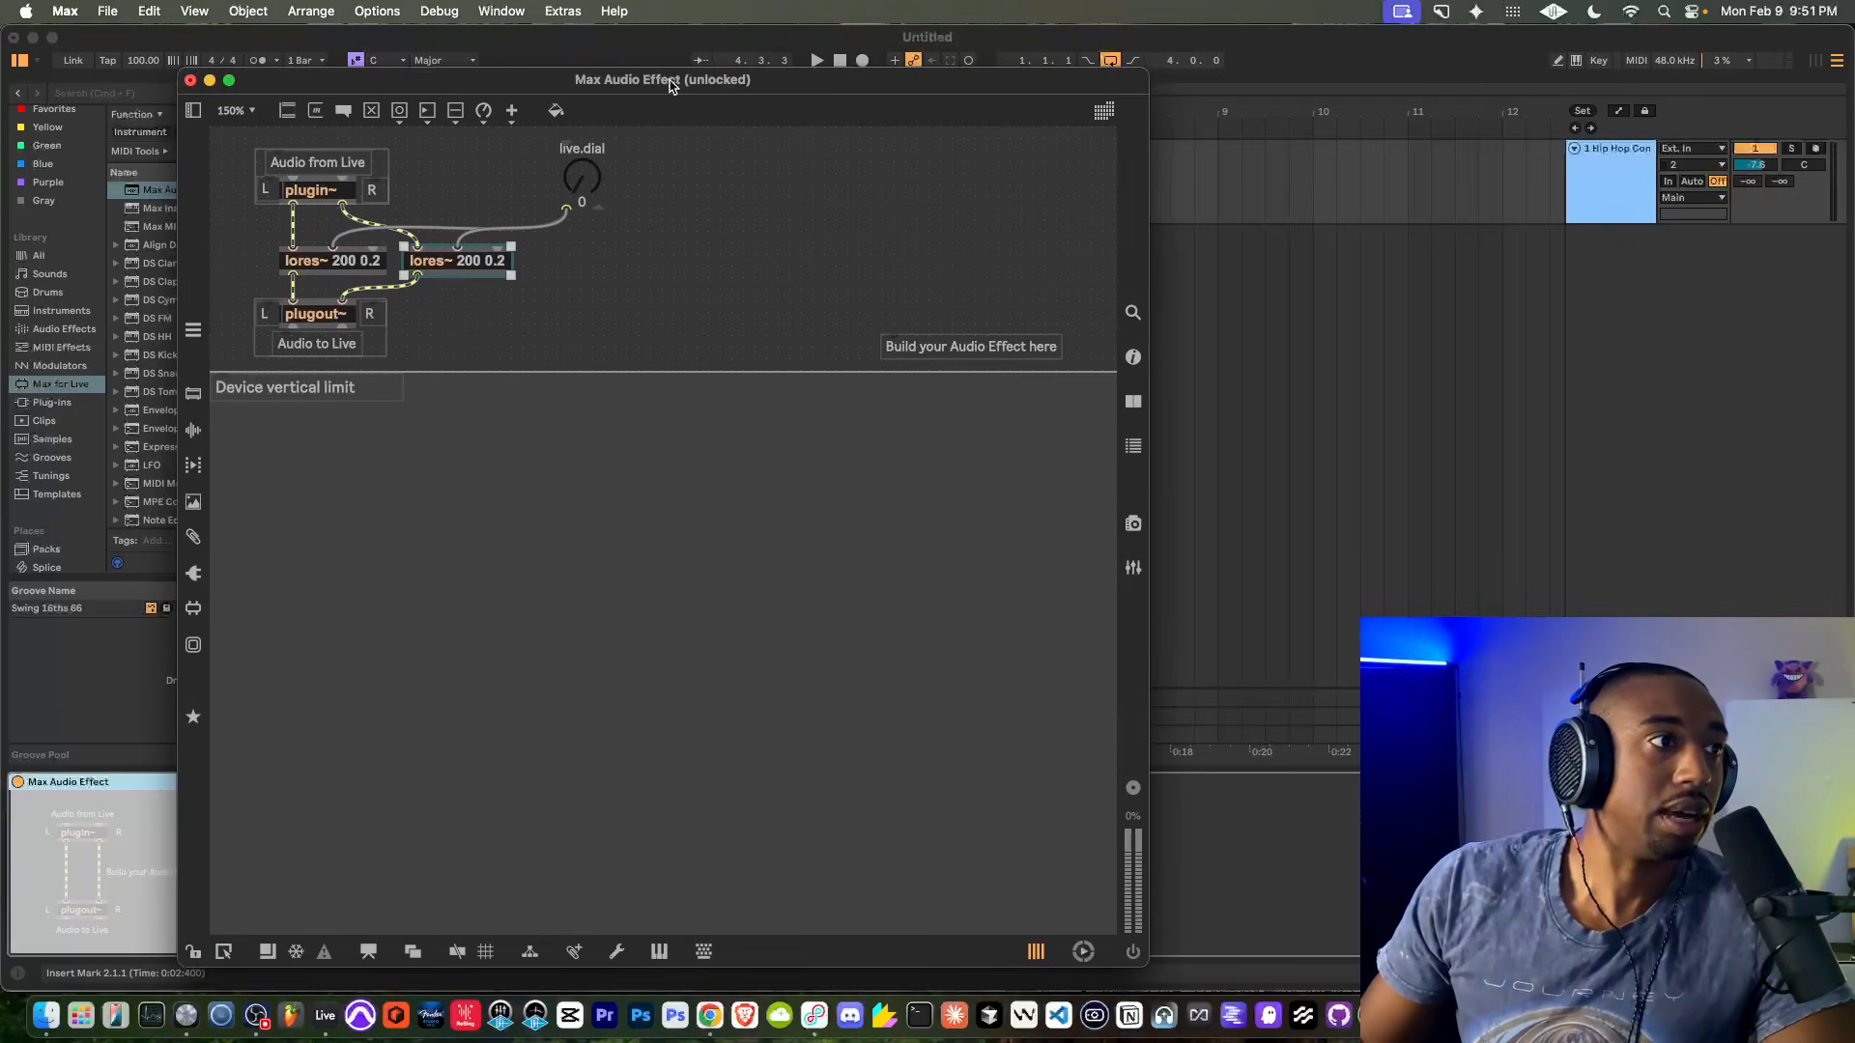
Lock the patcher to try turning the live.dial, and unlock it again for editing
left_click(190, 952)
mouse_move(579, 174)
left_mouse_down()
mouse_move(579, 97)
mouse_move(580, 178)
left_mouse_up()
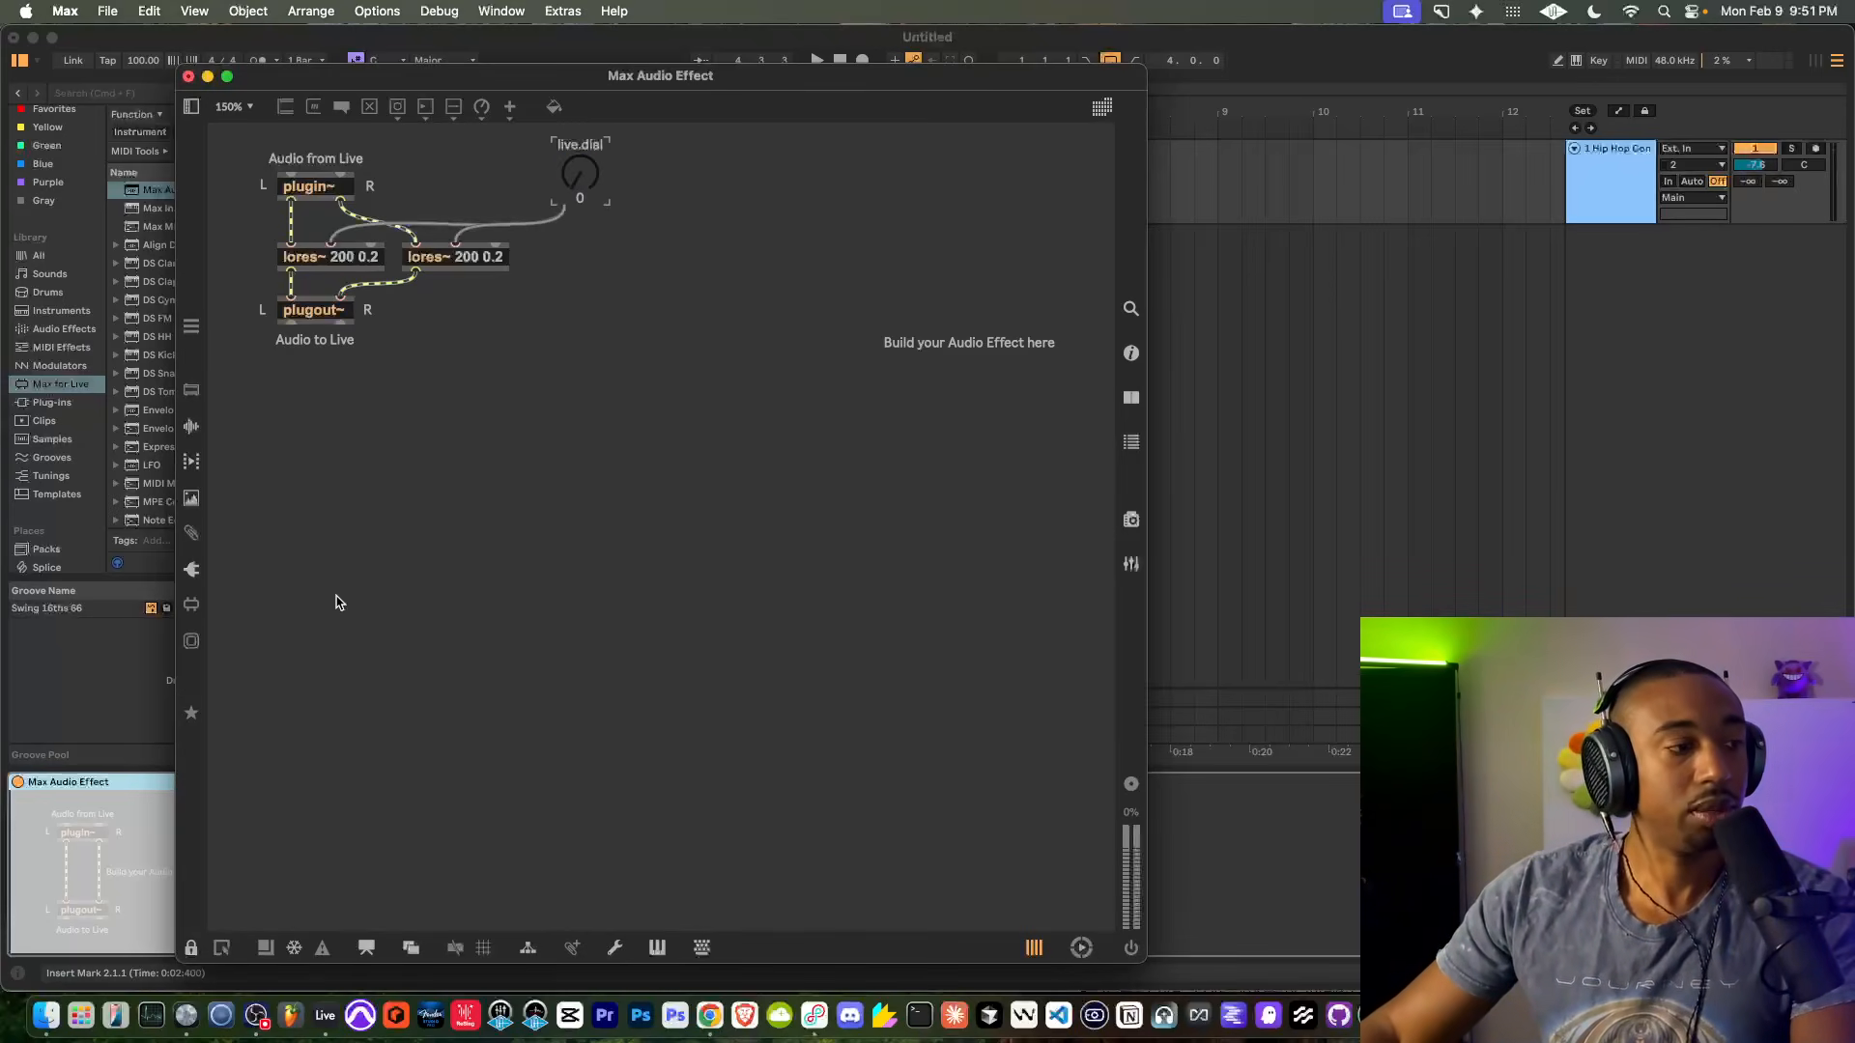
left_click(190, 948)
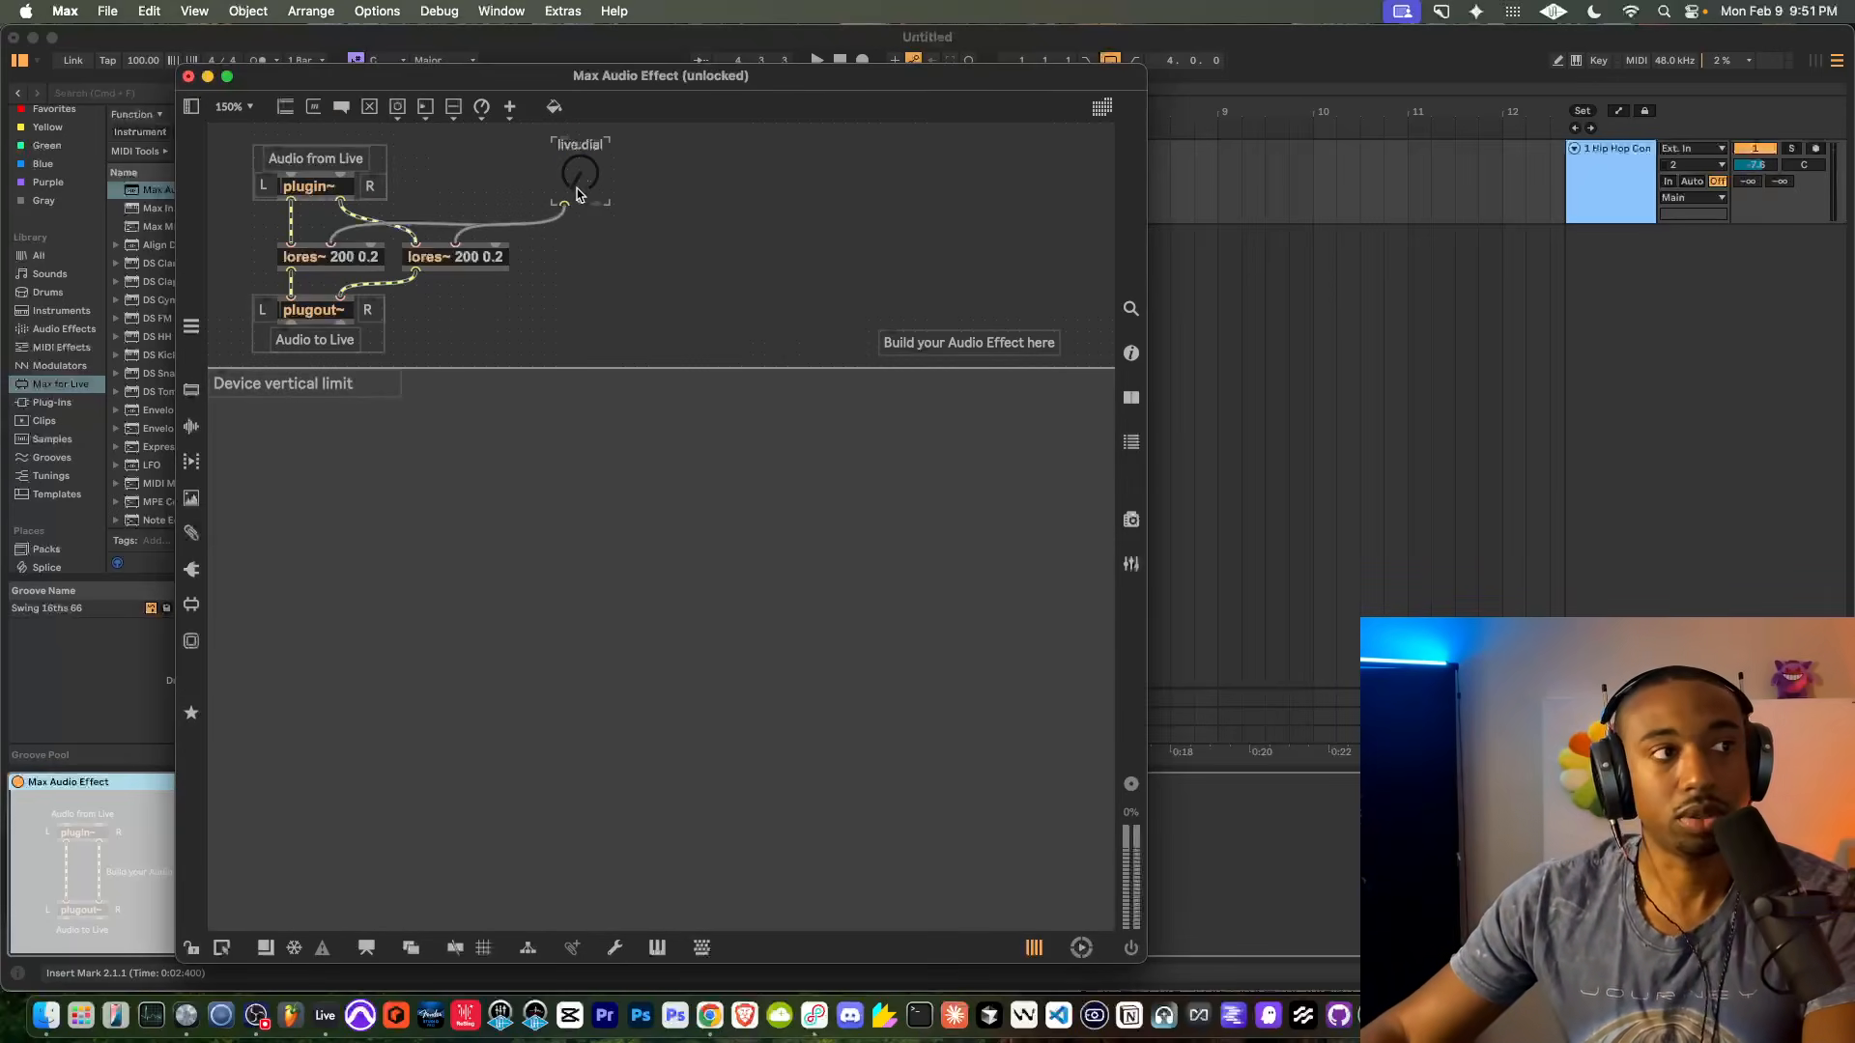
Open the inspector for the live.dial and set its parameter range to 0 to 20000
left_click(1130, 356)
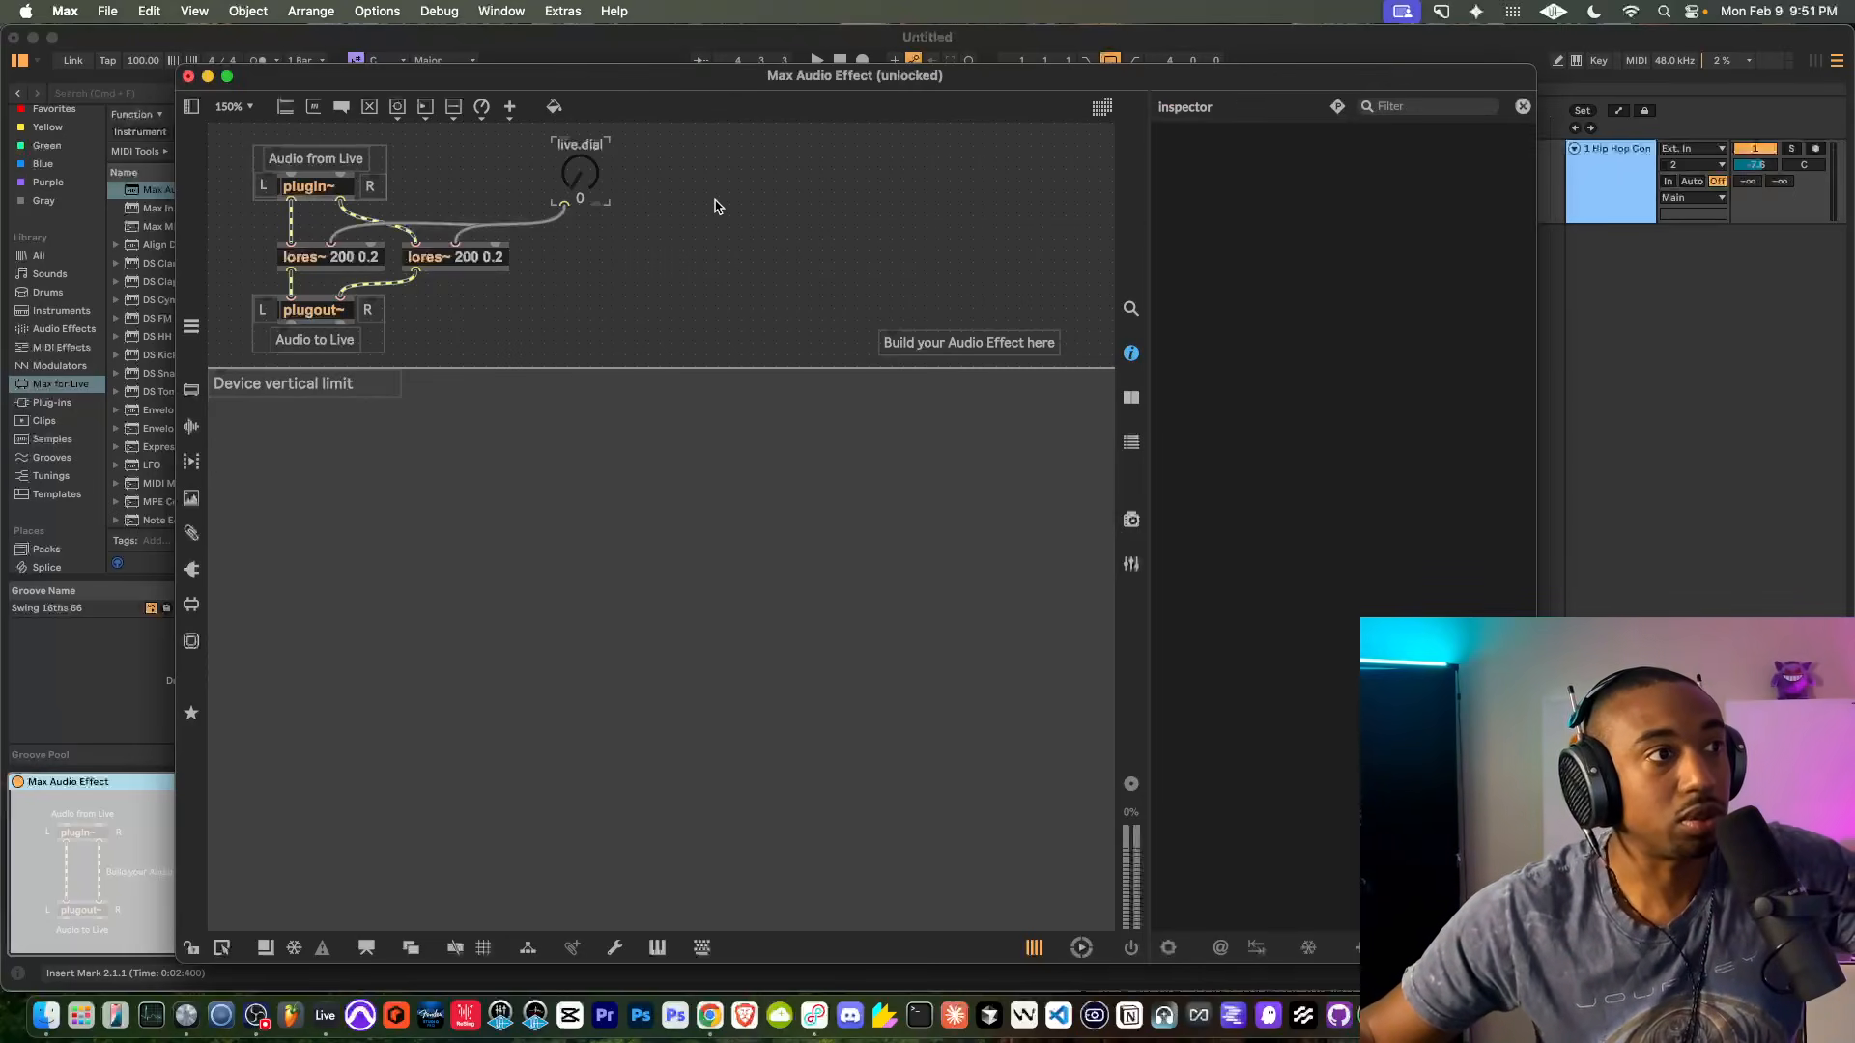
left_click(579, 172)
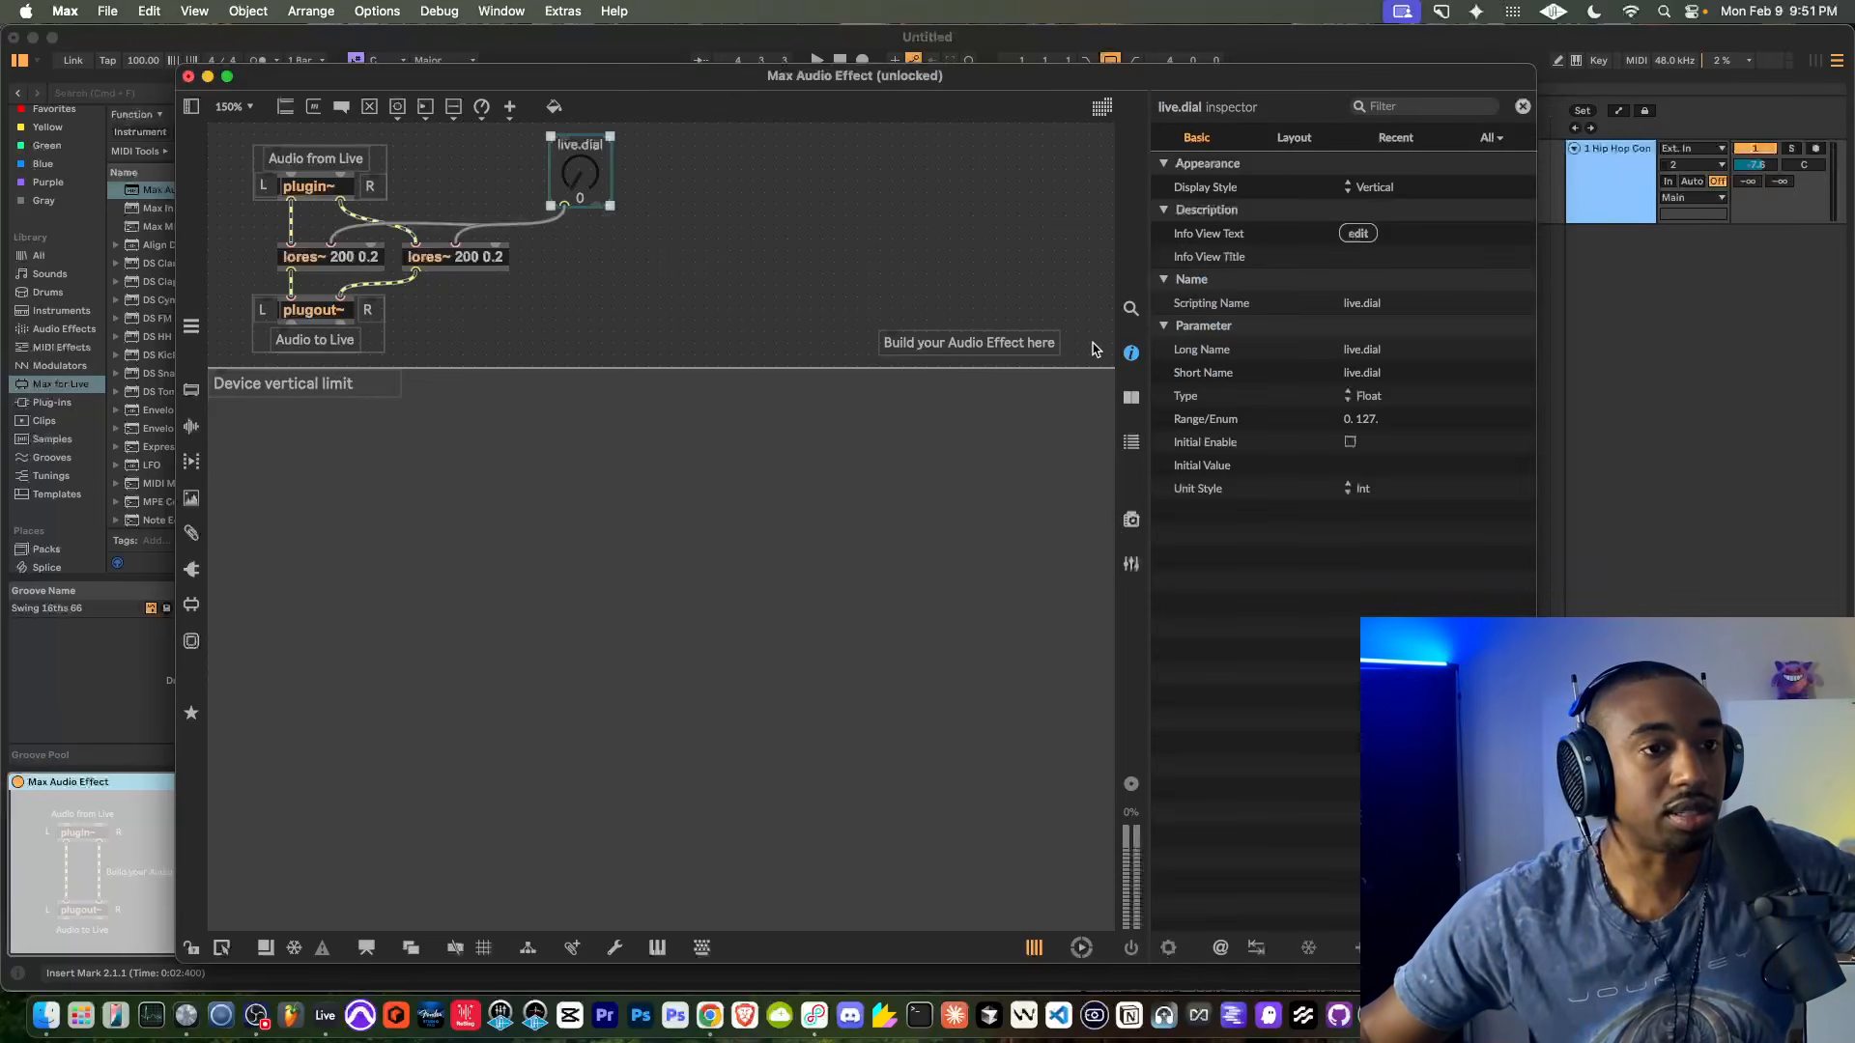
left_click(1370, 421)
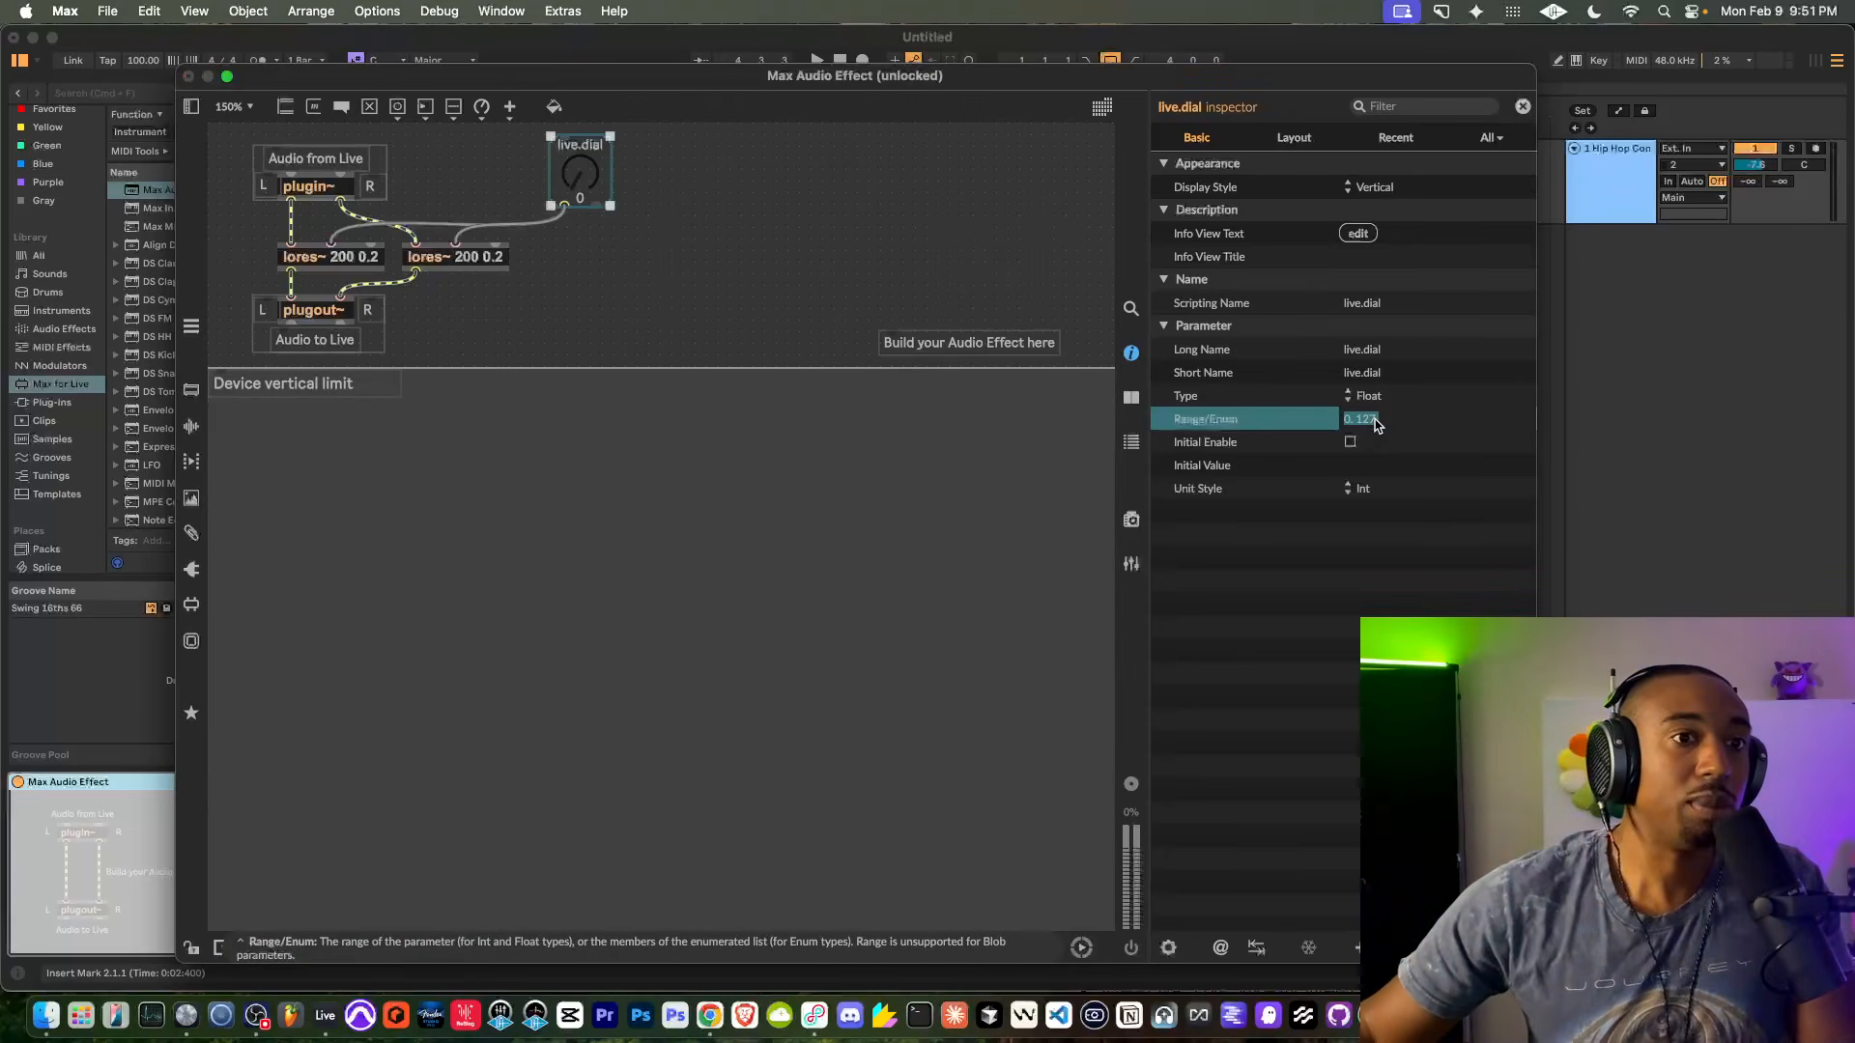
left_click_drag(1356, 418, 1382, 418)
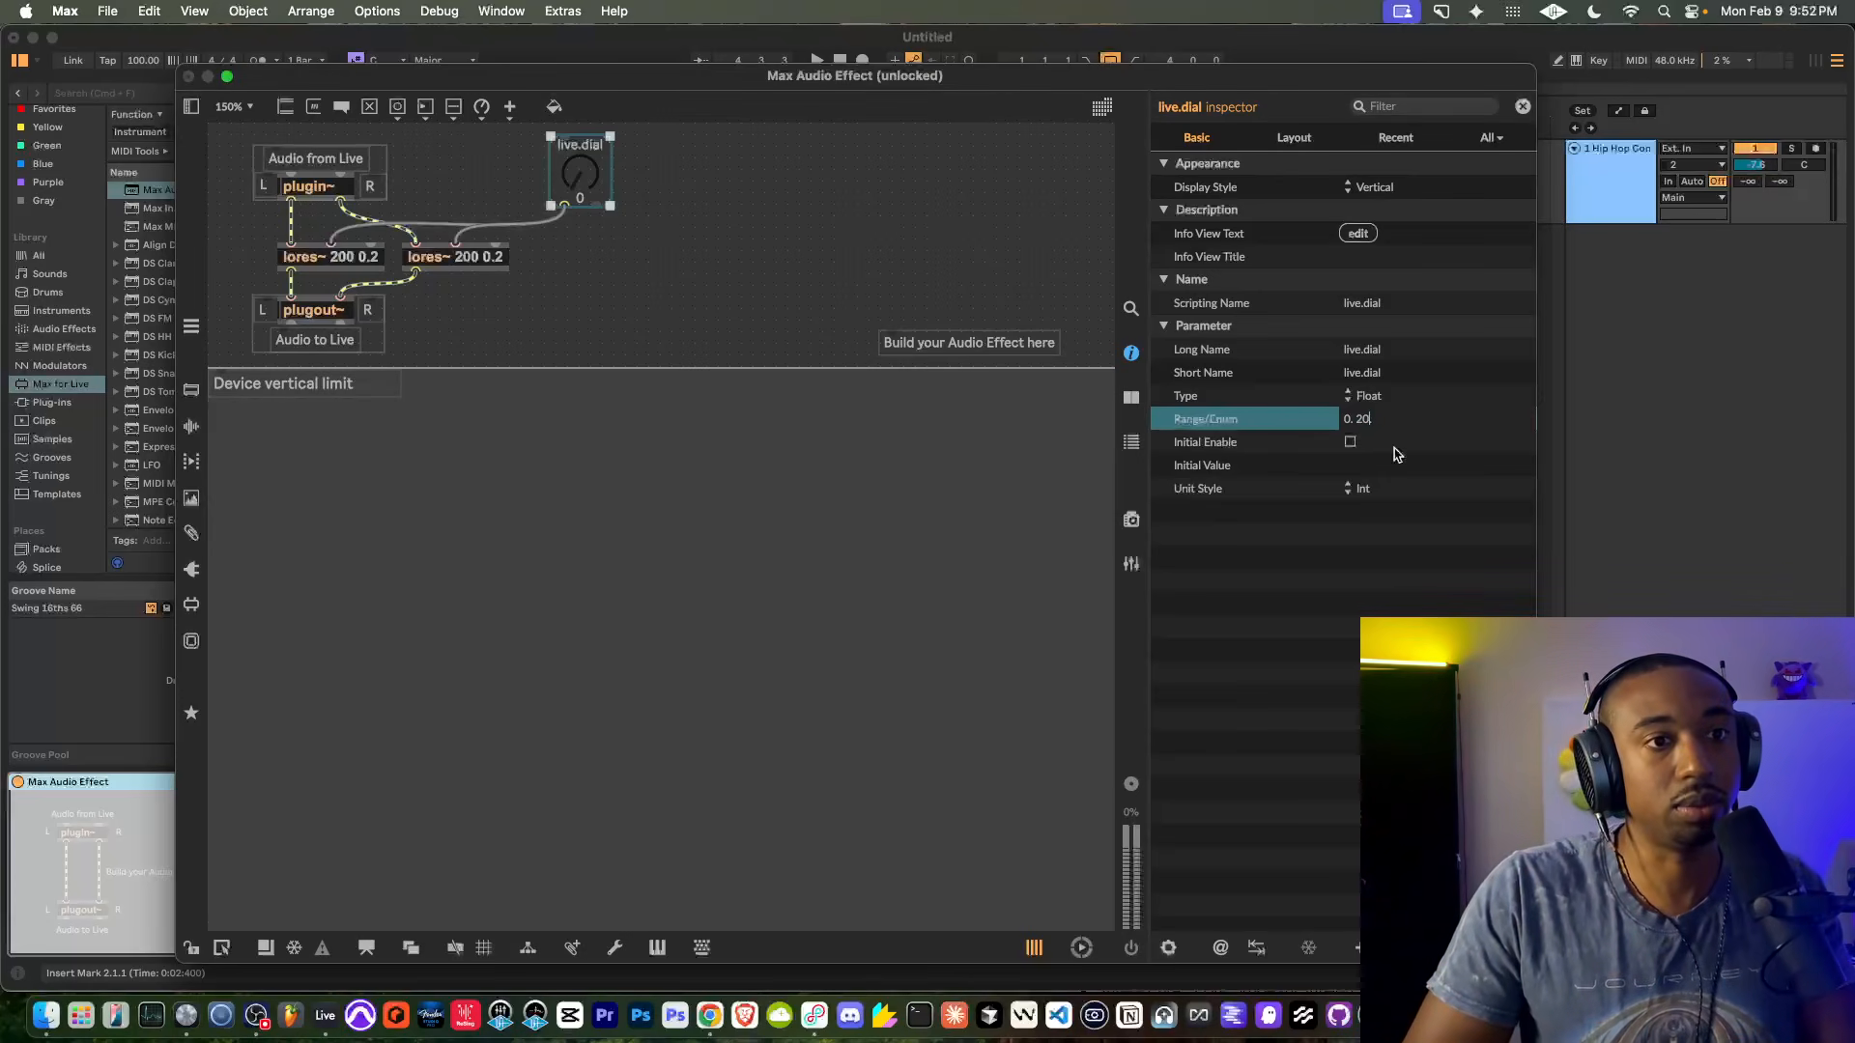
type("20000")
key("Return")
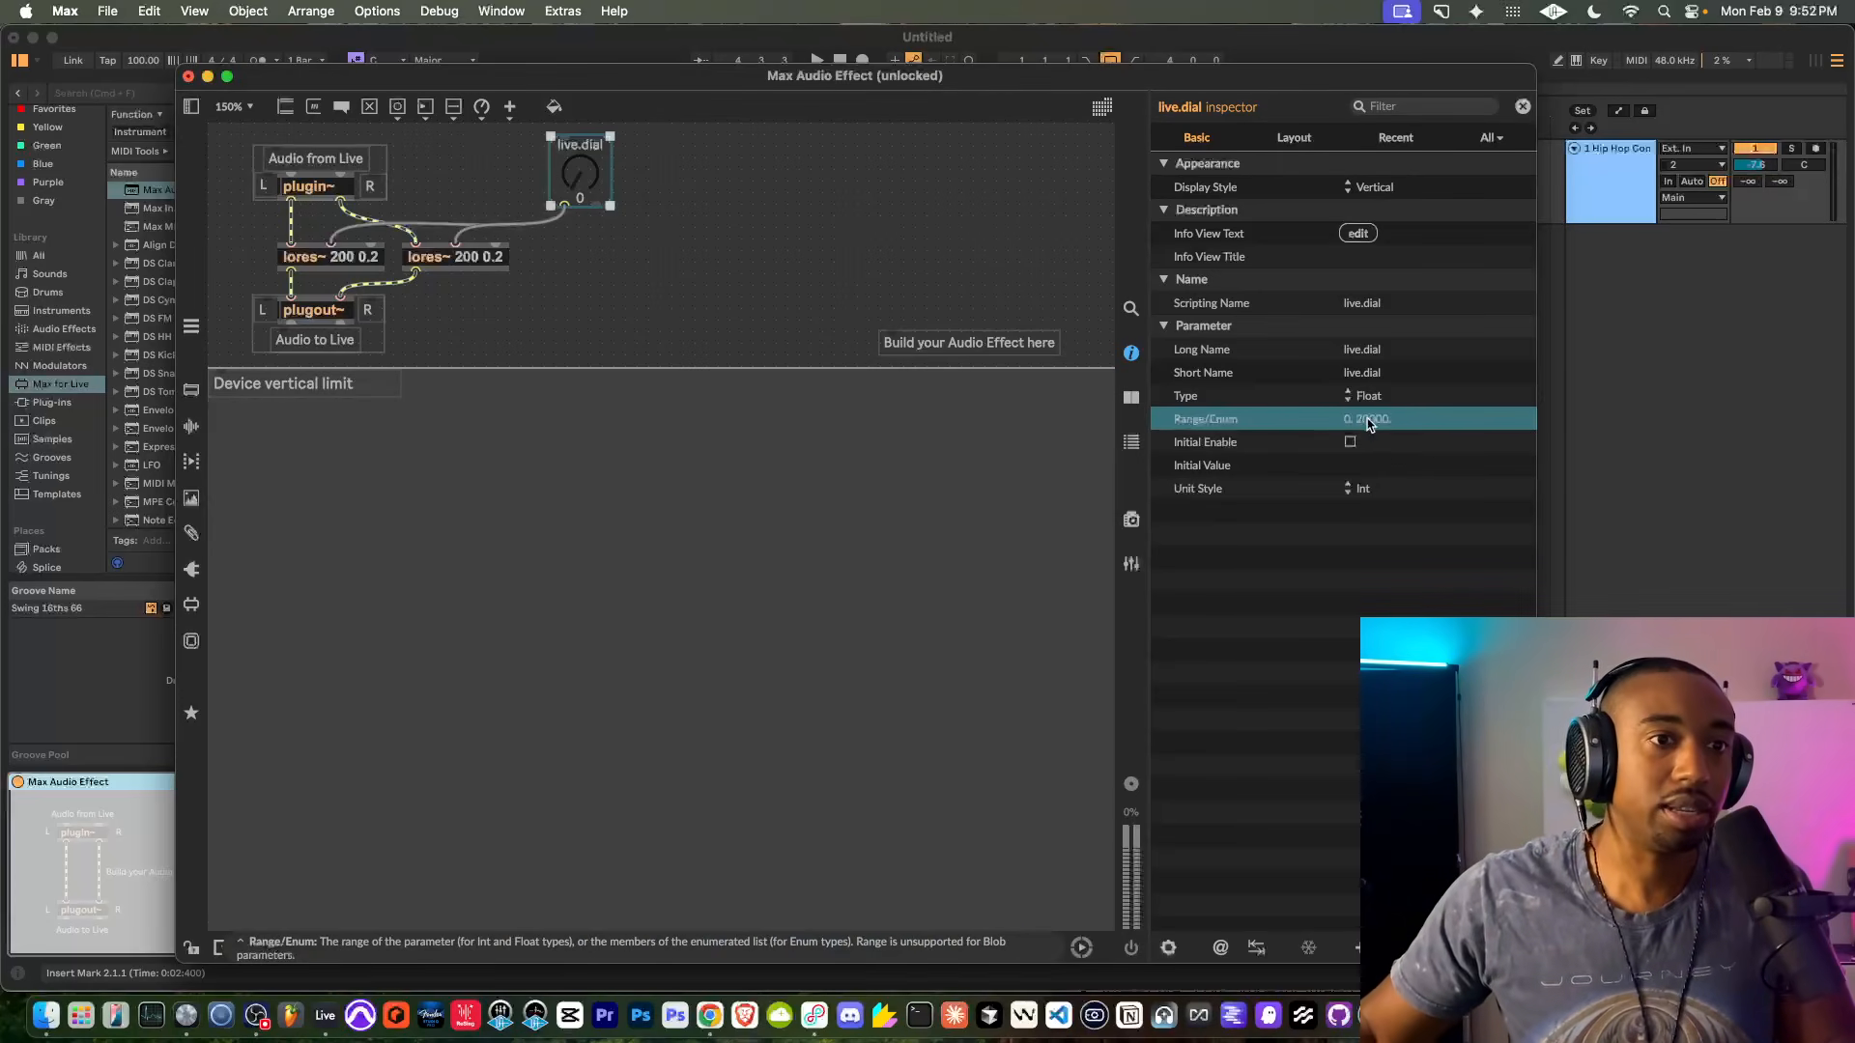
left_click(1355, 422)
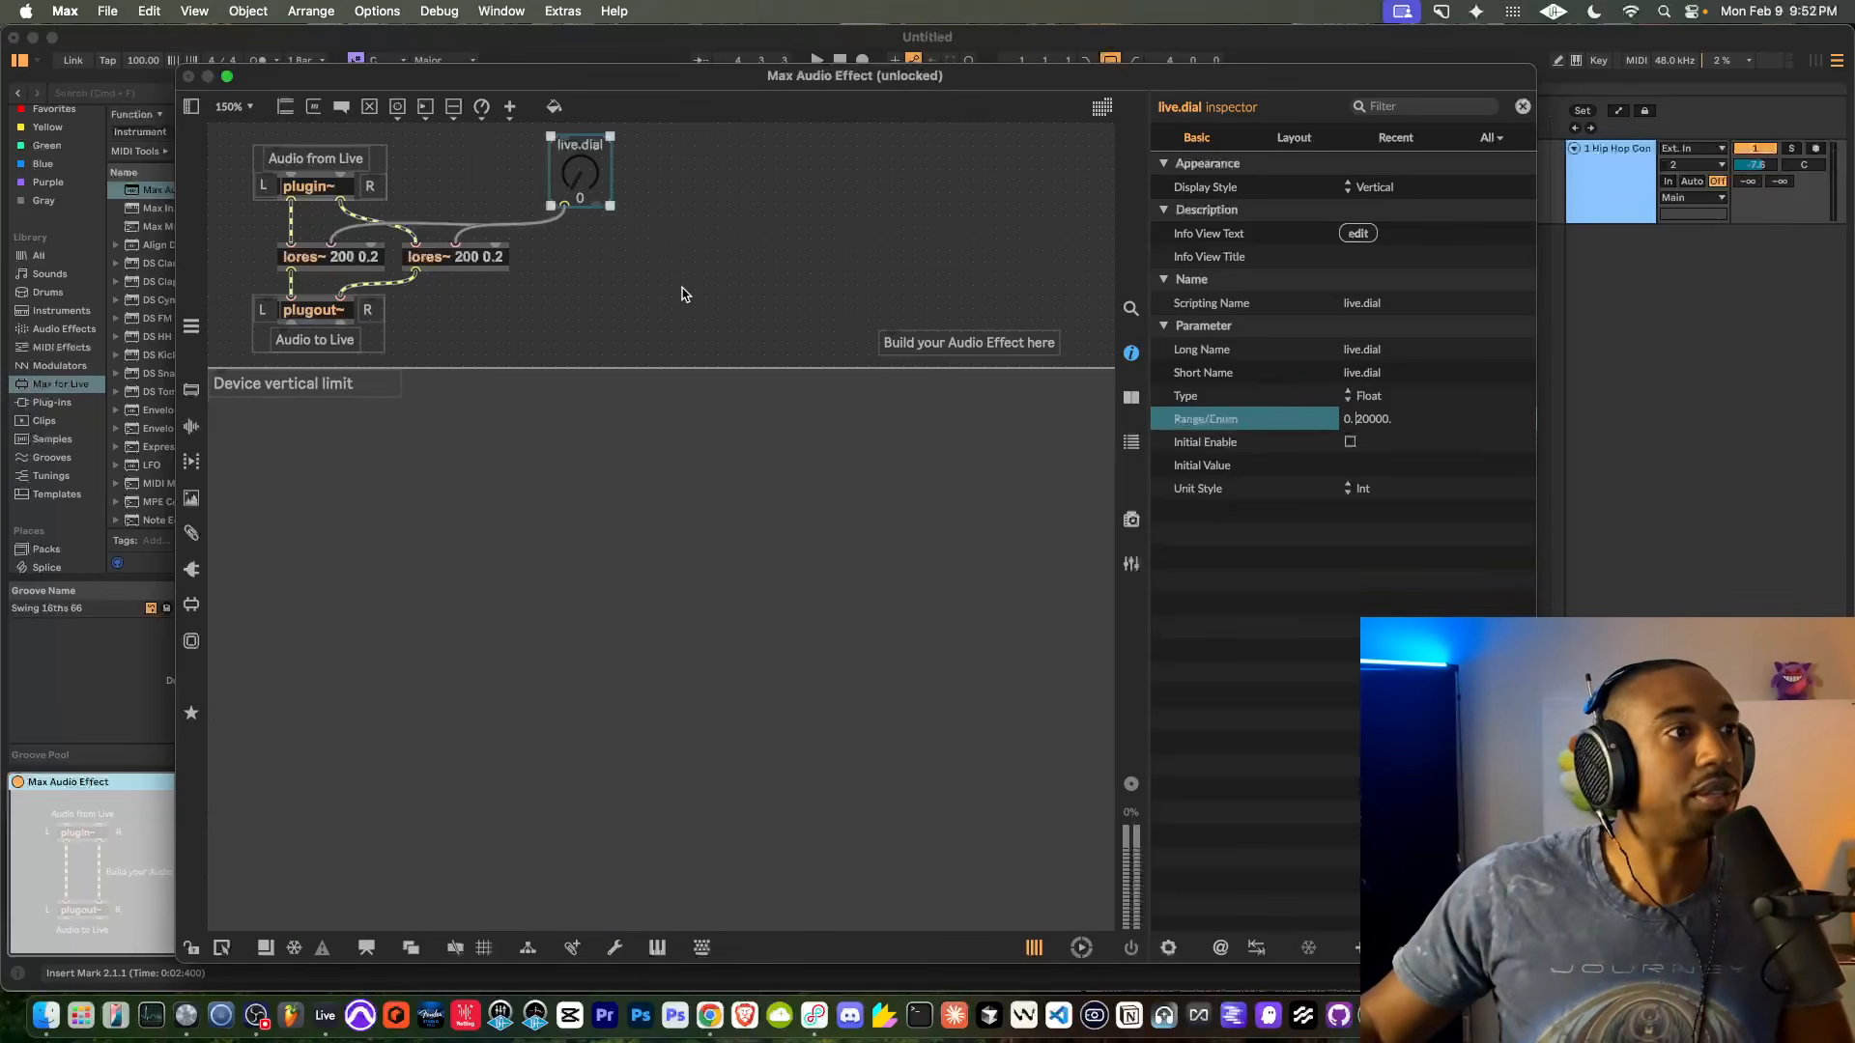
left_click(501, 385)
left_click(572, 184)
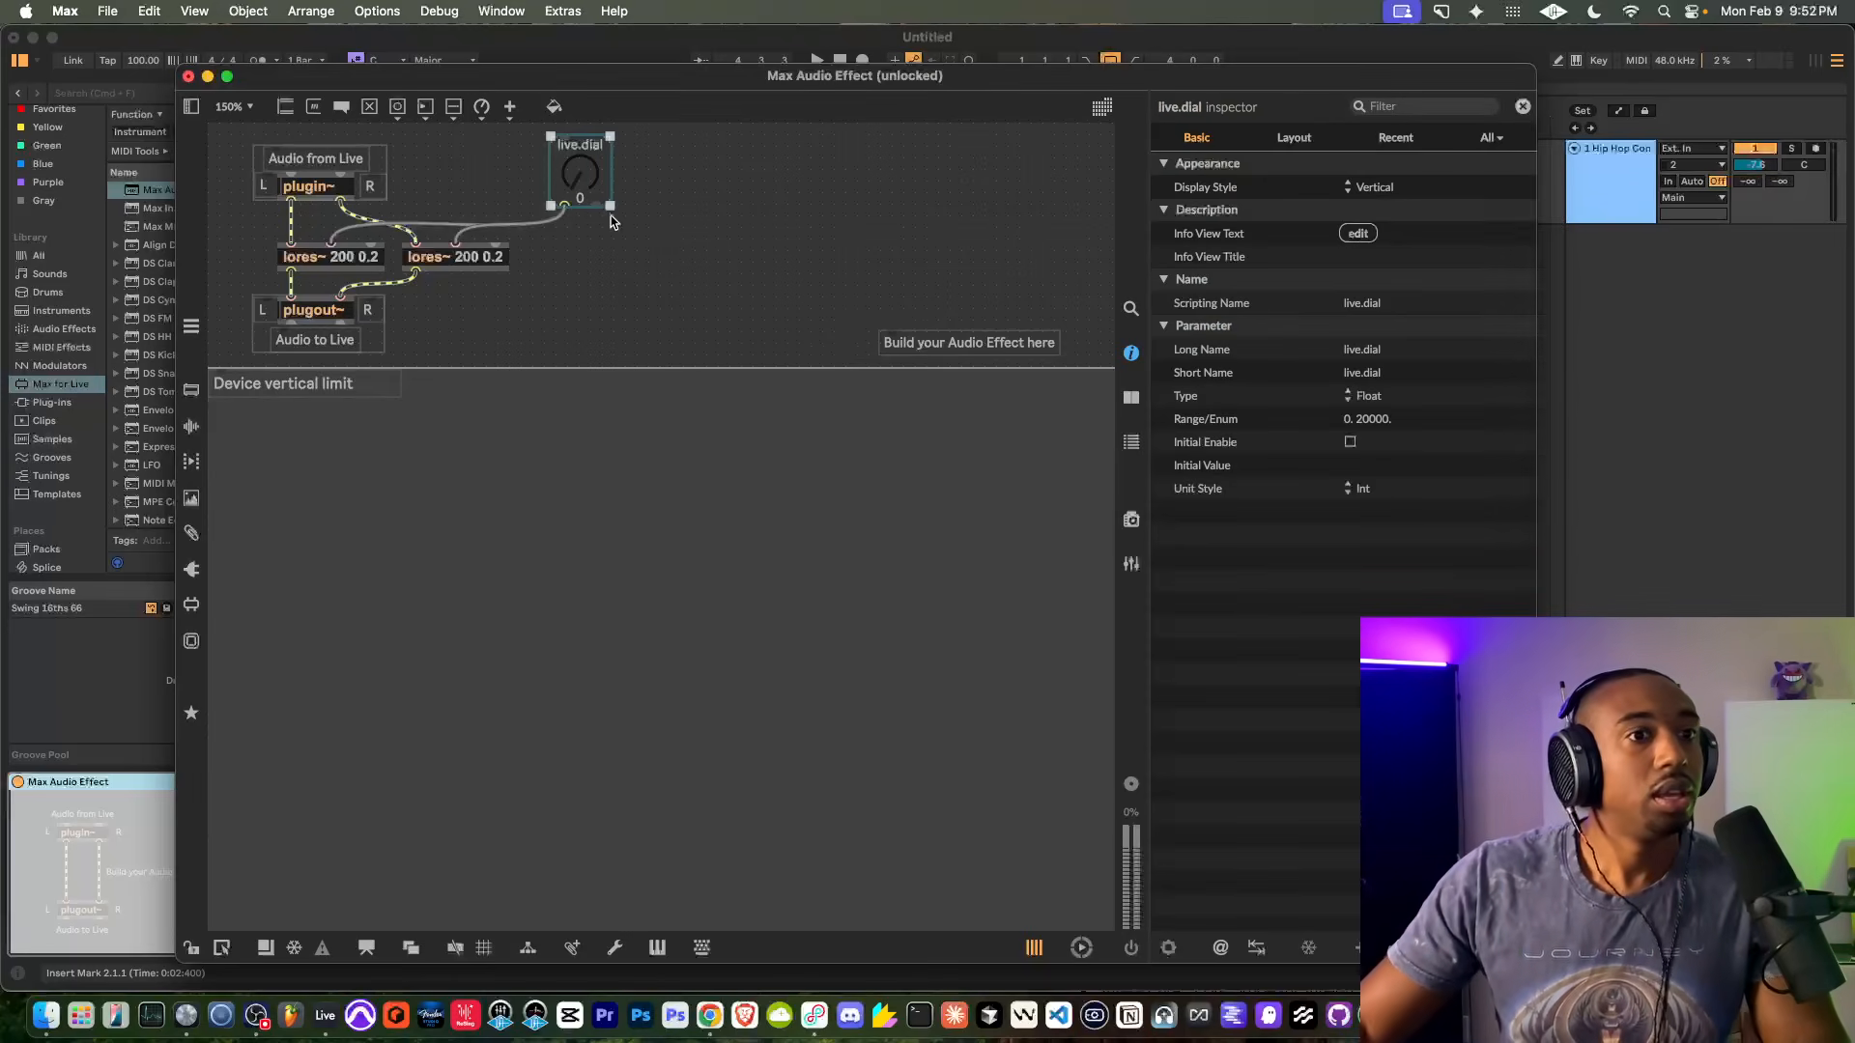
Enable the live.dial's initial value, set it to 20000, and lock the patcher
left_click(1350, 442)
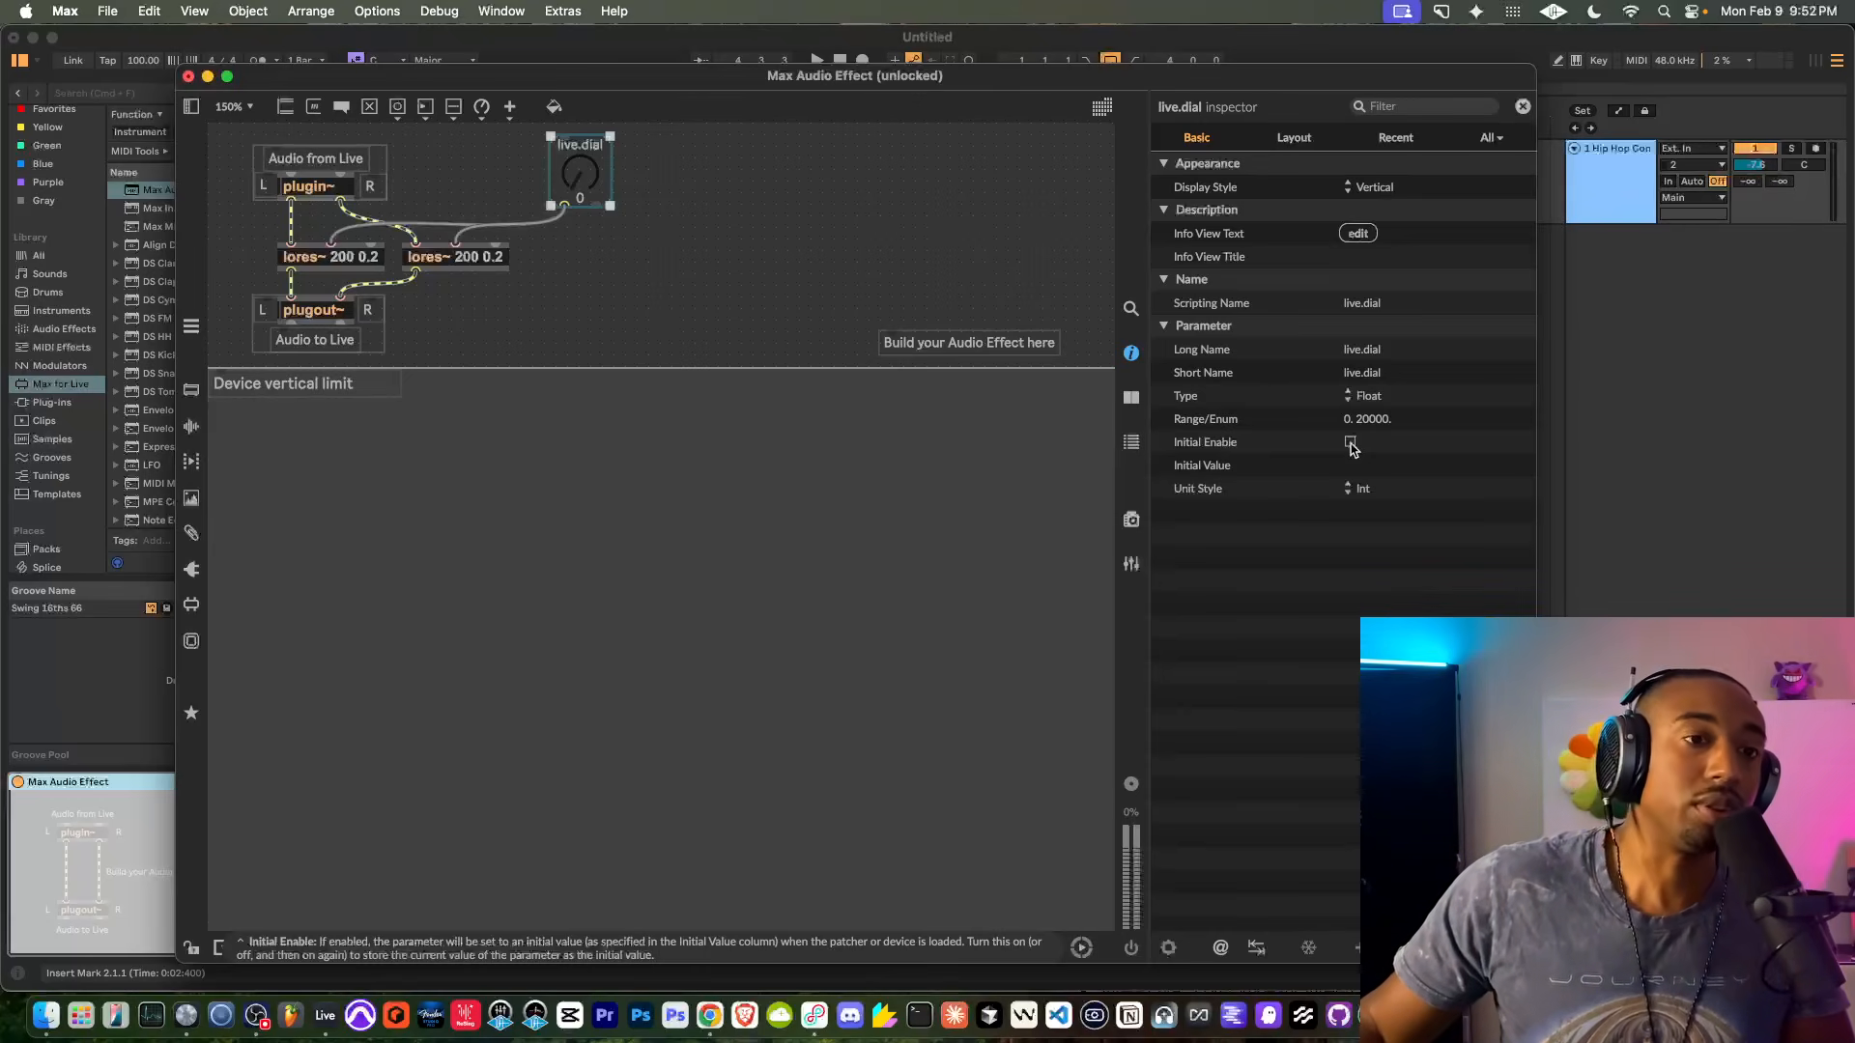
left_click(1350, 443)
left_click(1350, 467)
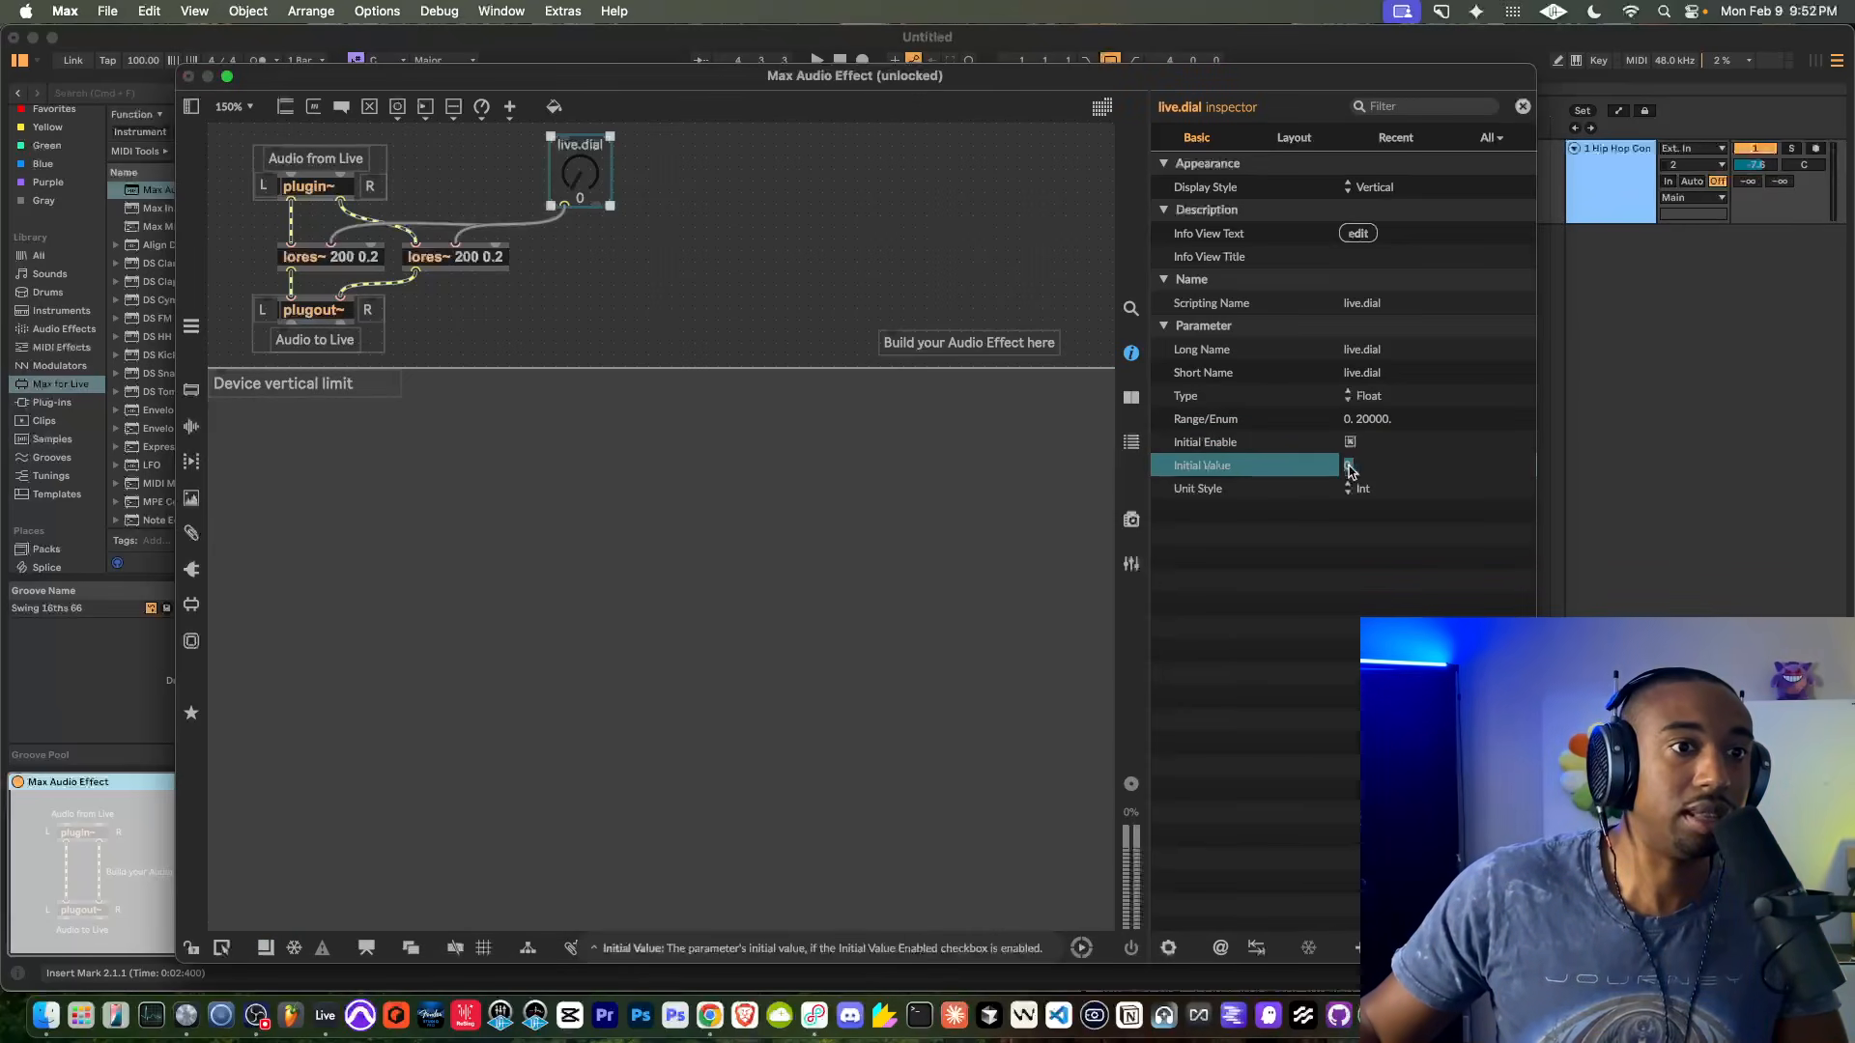
left_click(1350, 468)
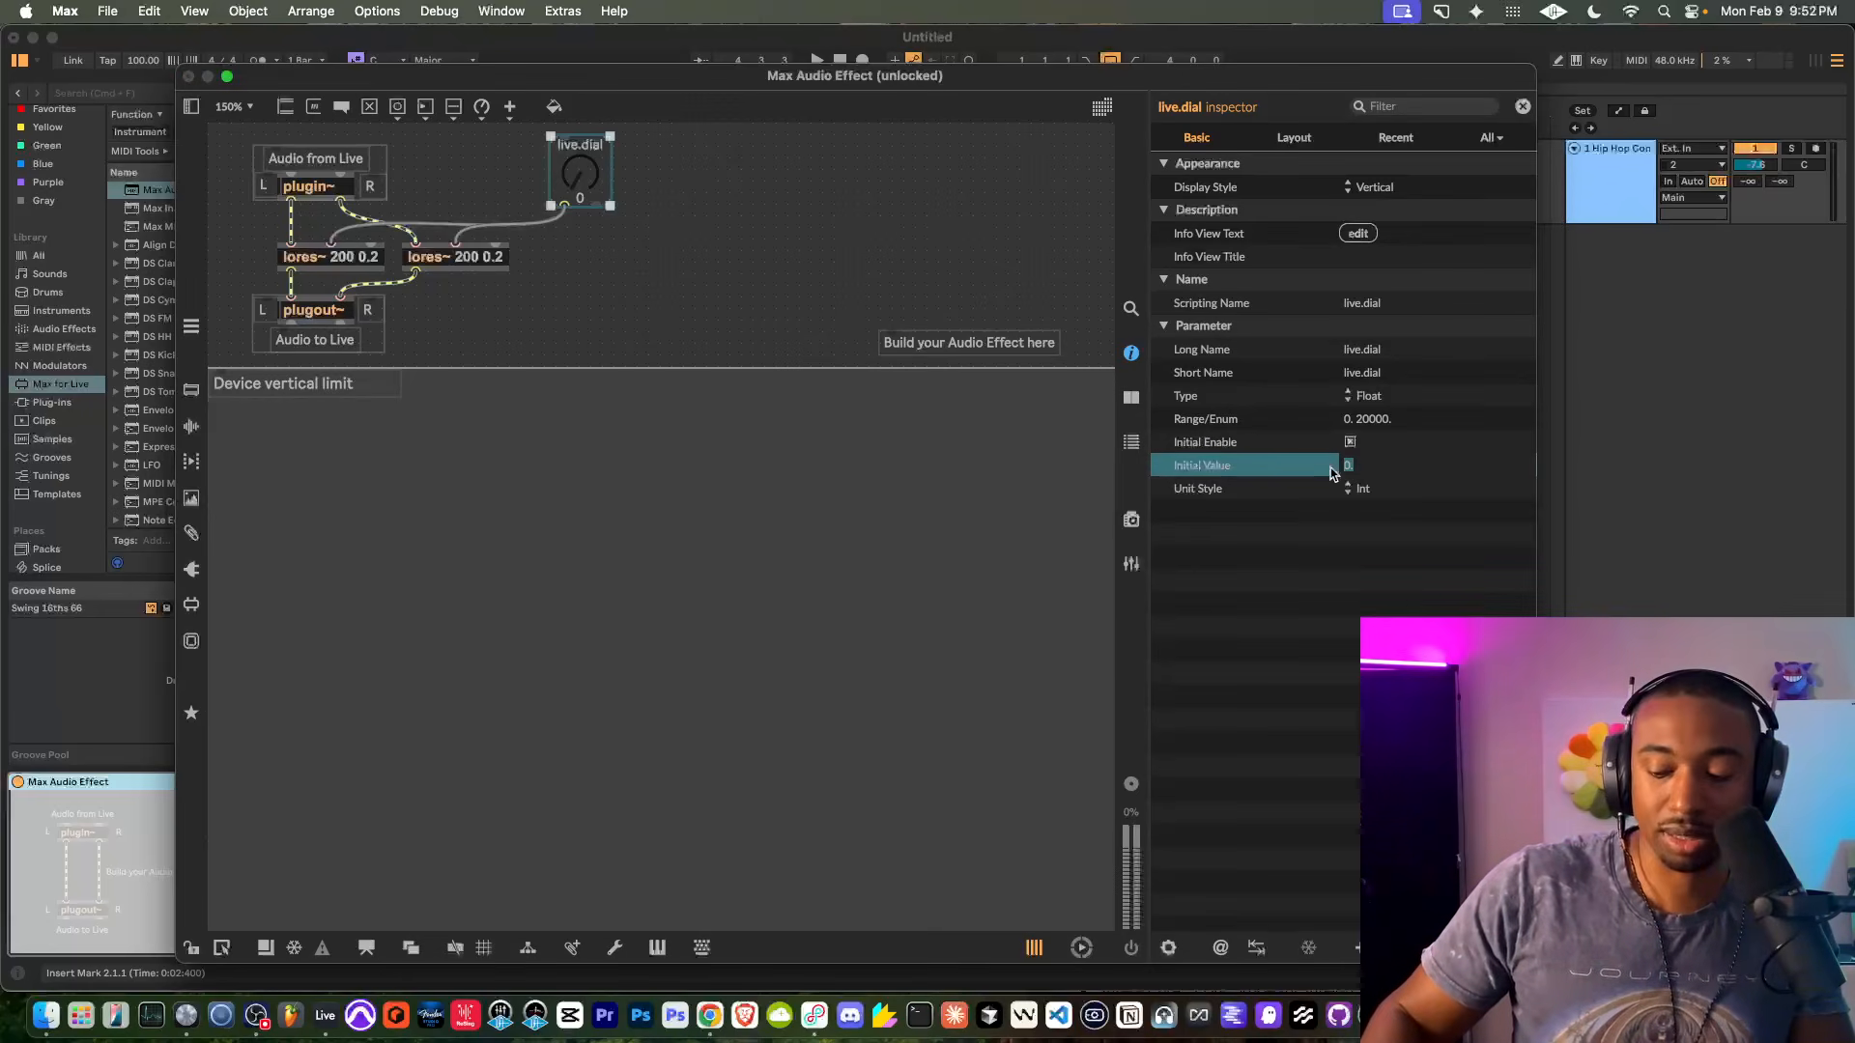
type("2000")
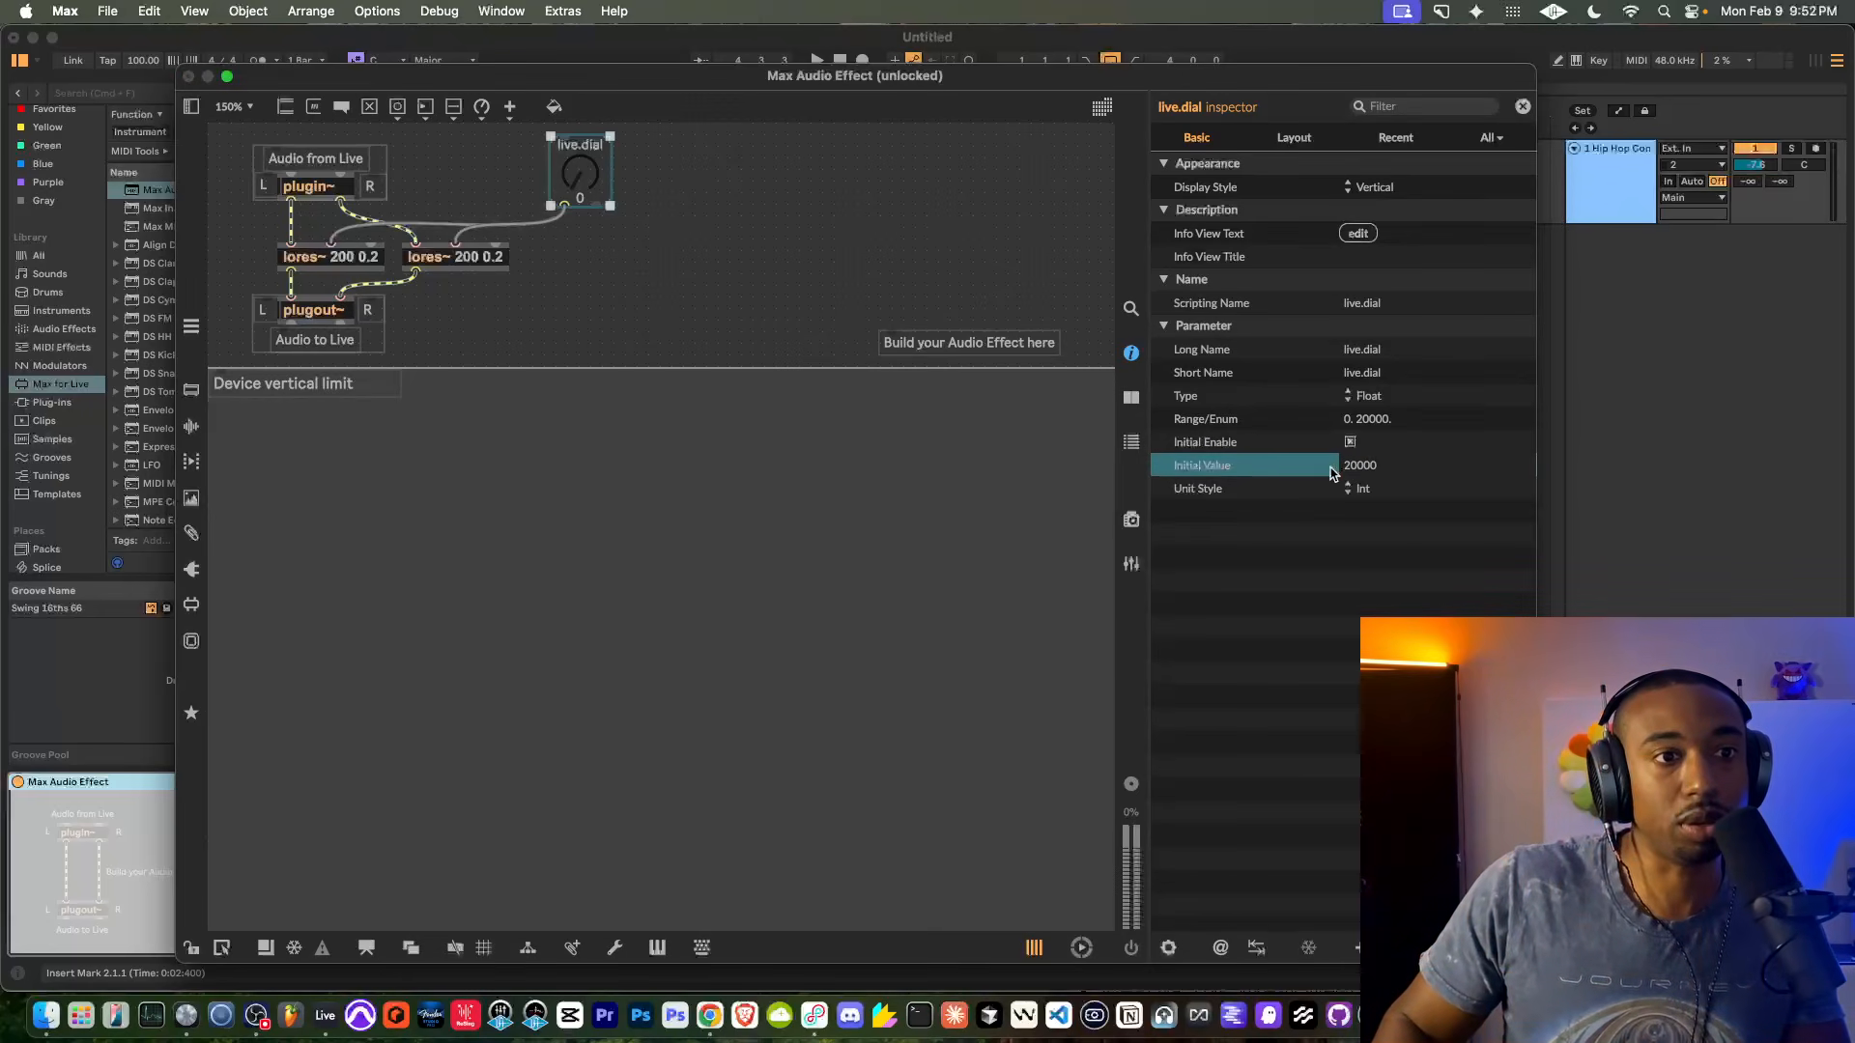
type("0")
key("Return")
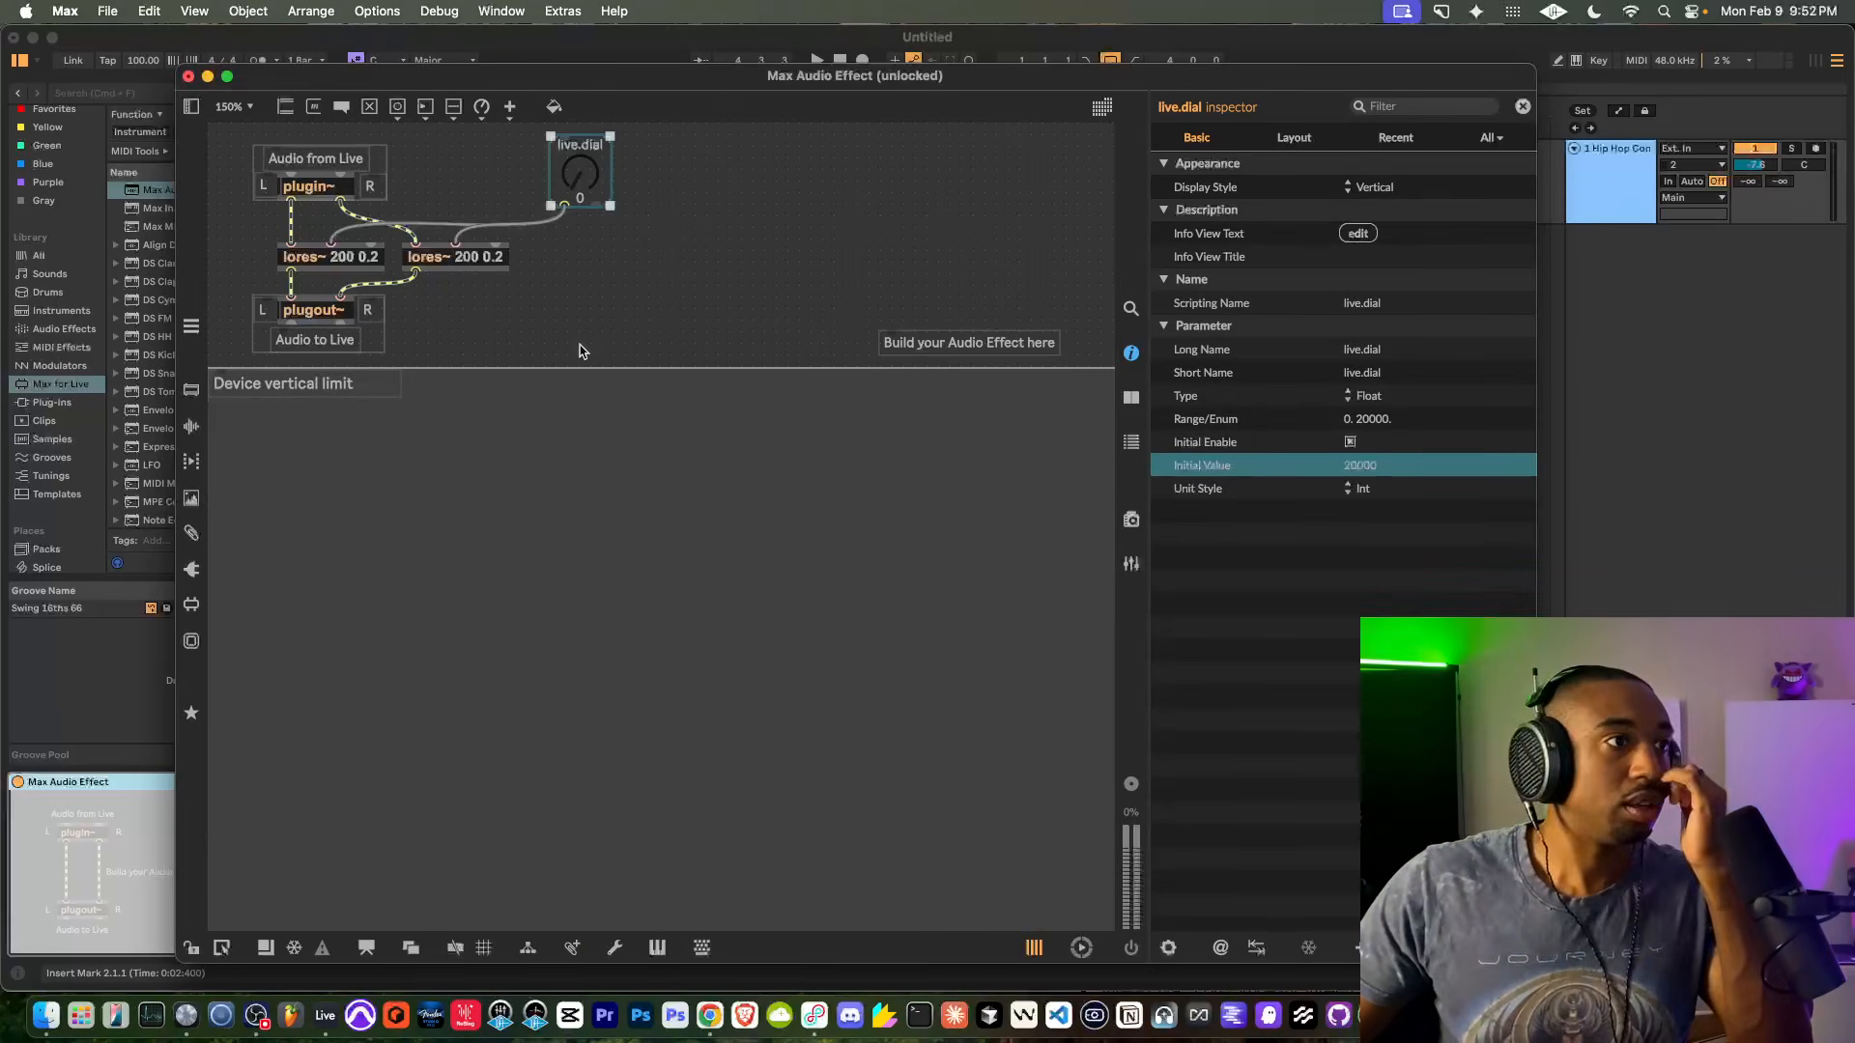
left_click(585, 301)
left_click(191, 948)
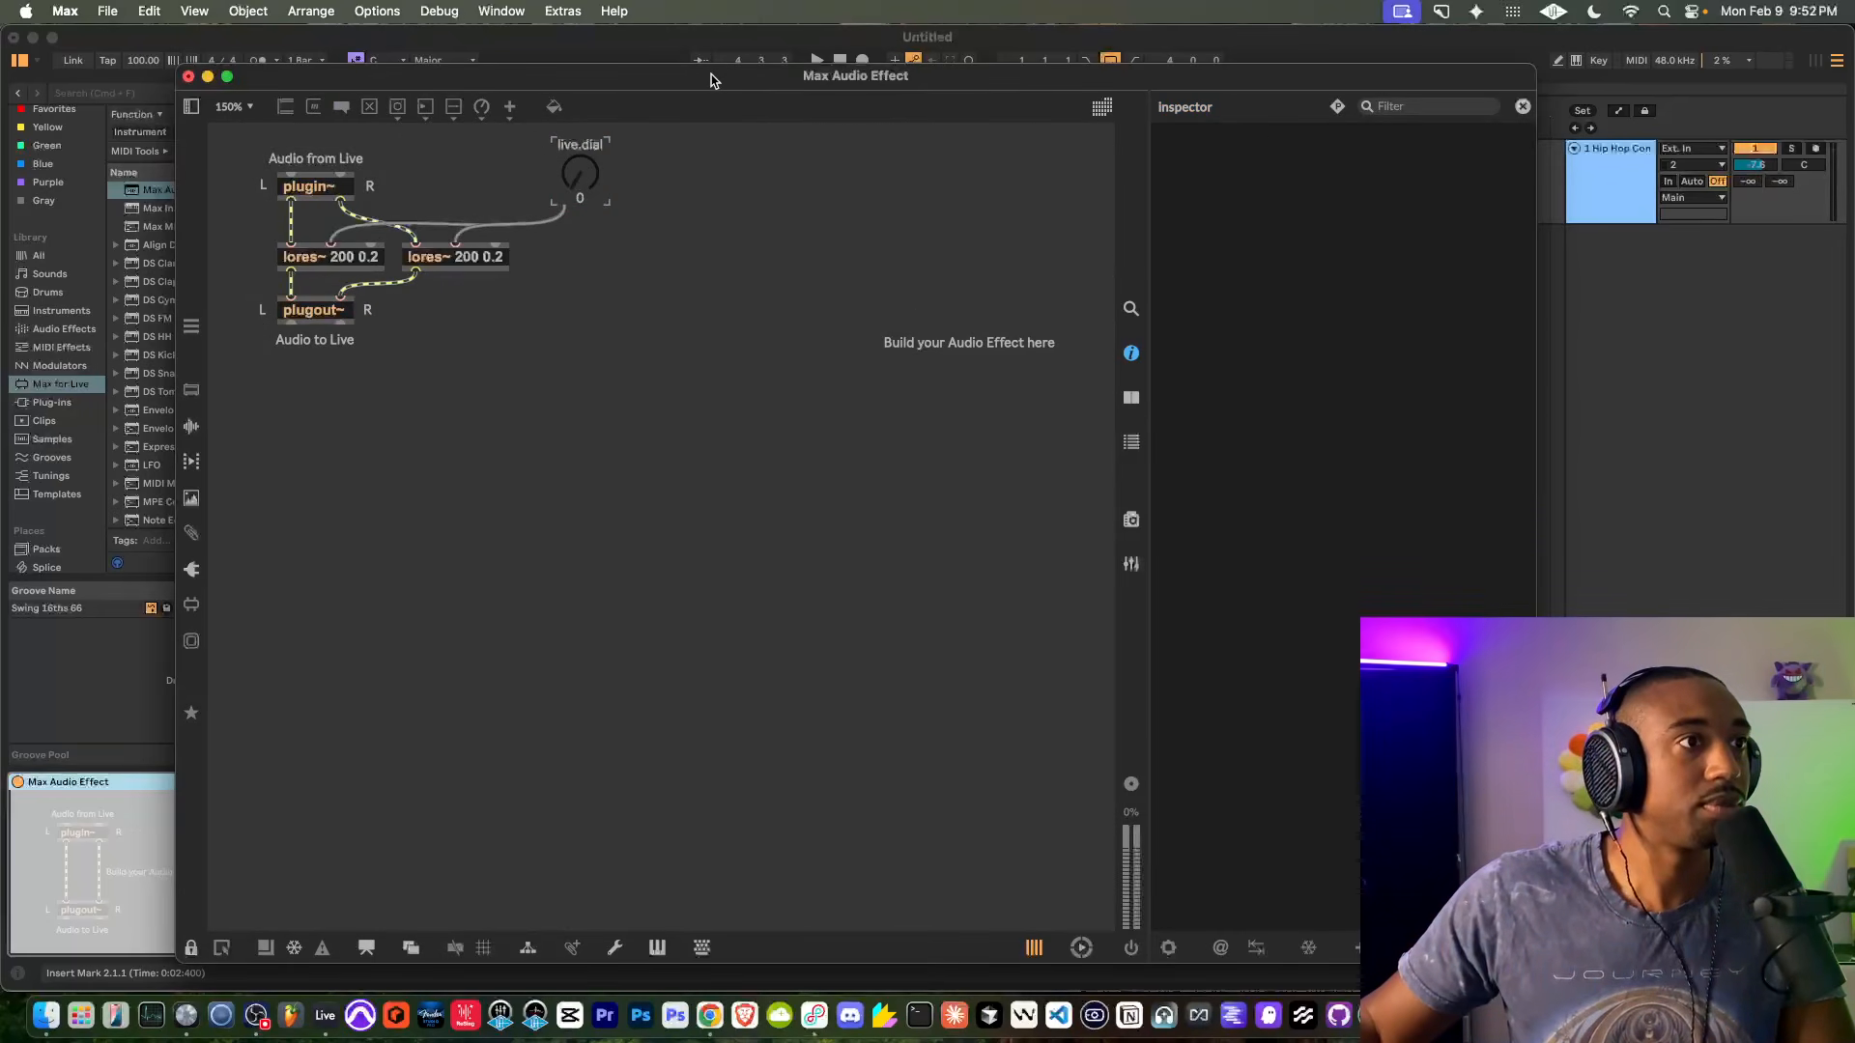
Switch to Live to start the congas loop playing, return to the Max patcher, and turn the live.dial to 20000
left_click_drag(715, 78, 712, 191)
left_click(776, 94)
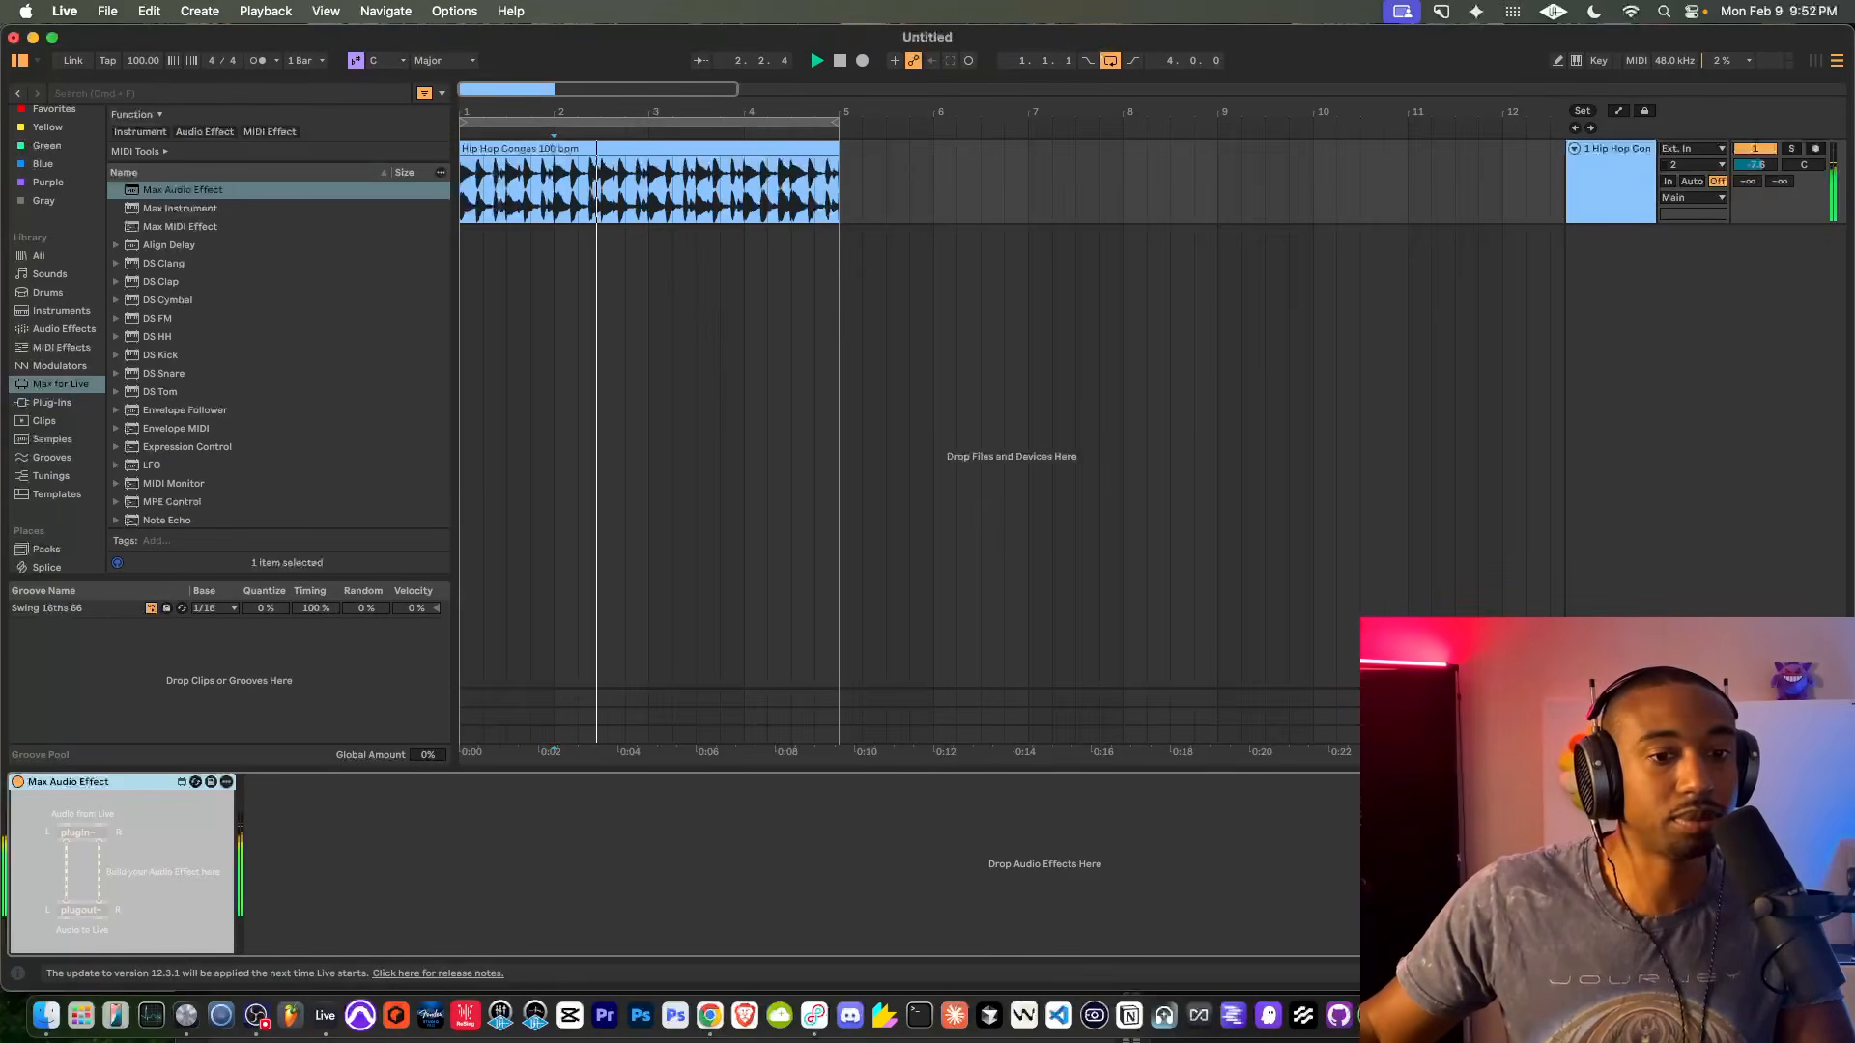
left_click(1584, 1014)
left_click_drag(579, 288, 580, 155)
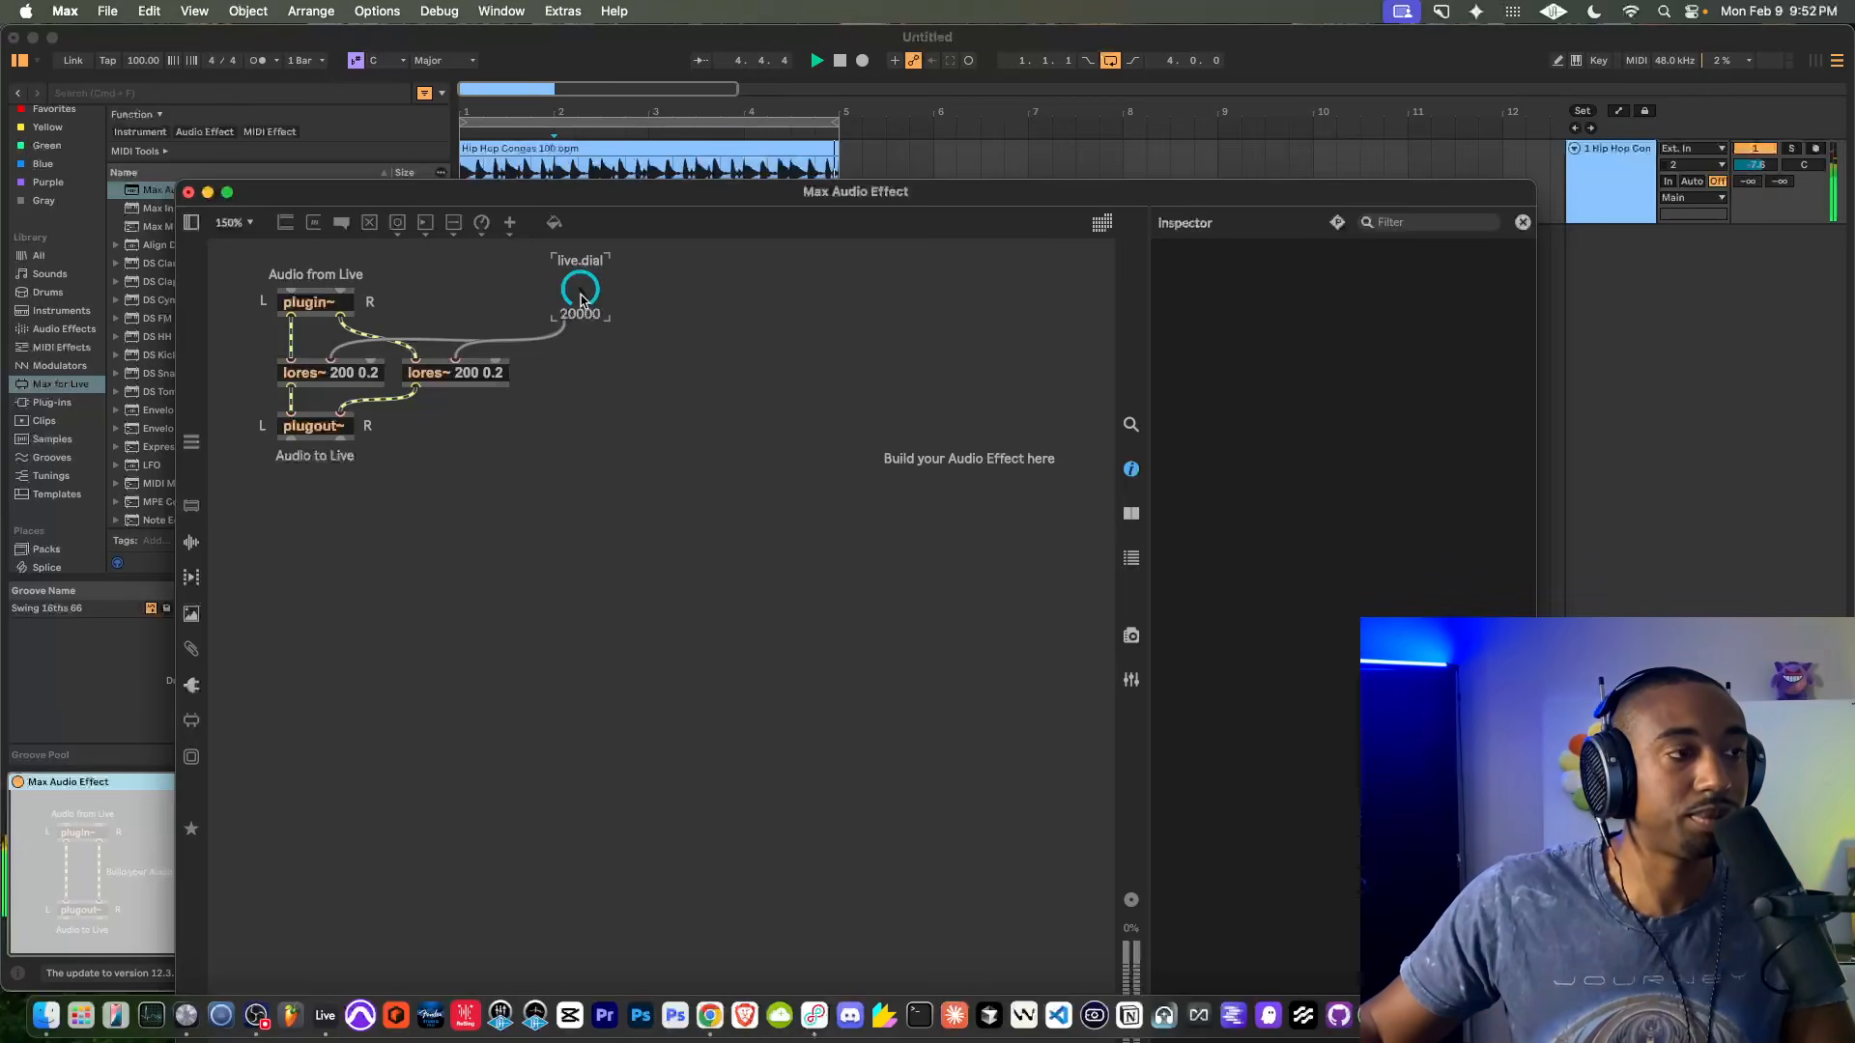
Sweep the live.dial down to 1731 to audition the filter cutoff, stop playback, and reposition the patcher window
left_click_drag(645, 223, 646, 135)
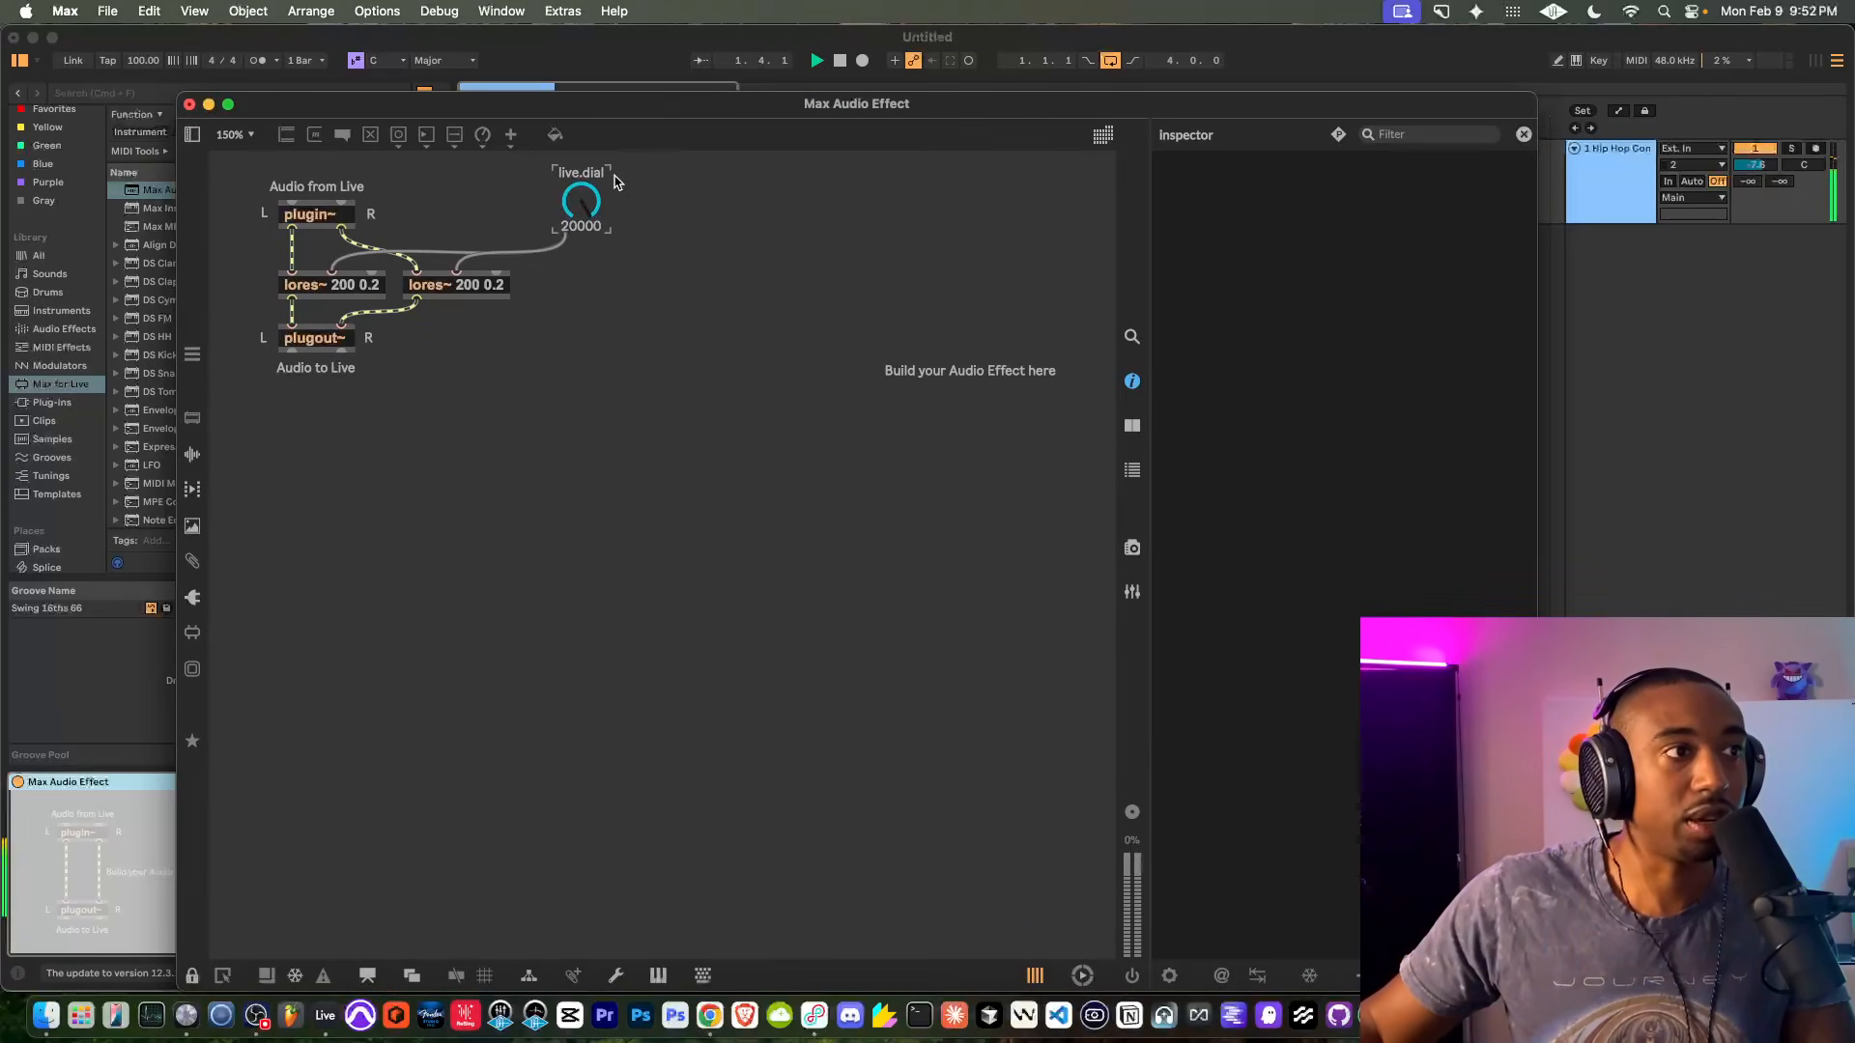
left_click_drag(581, 201, 587, 226)
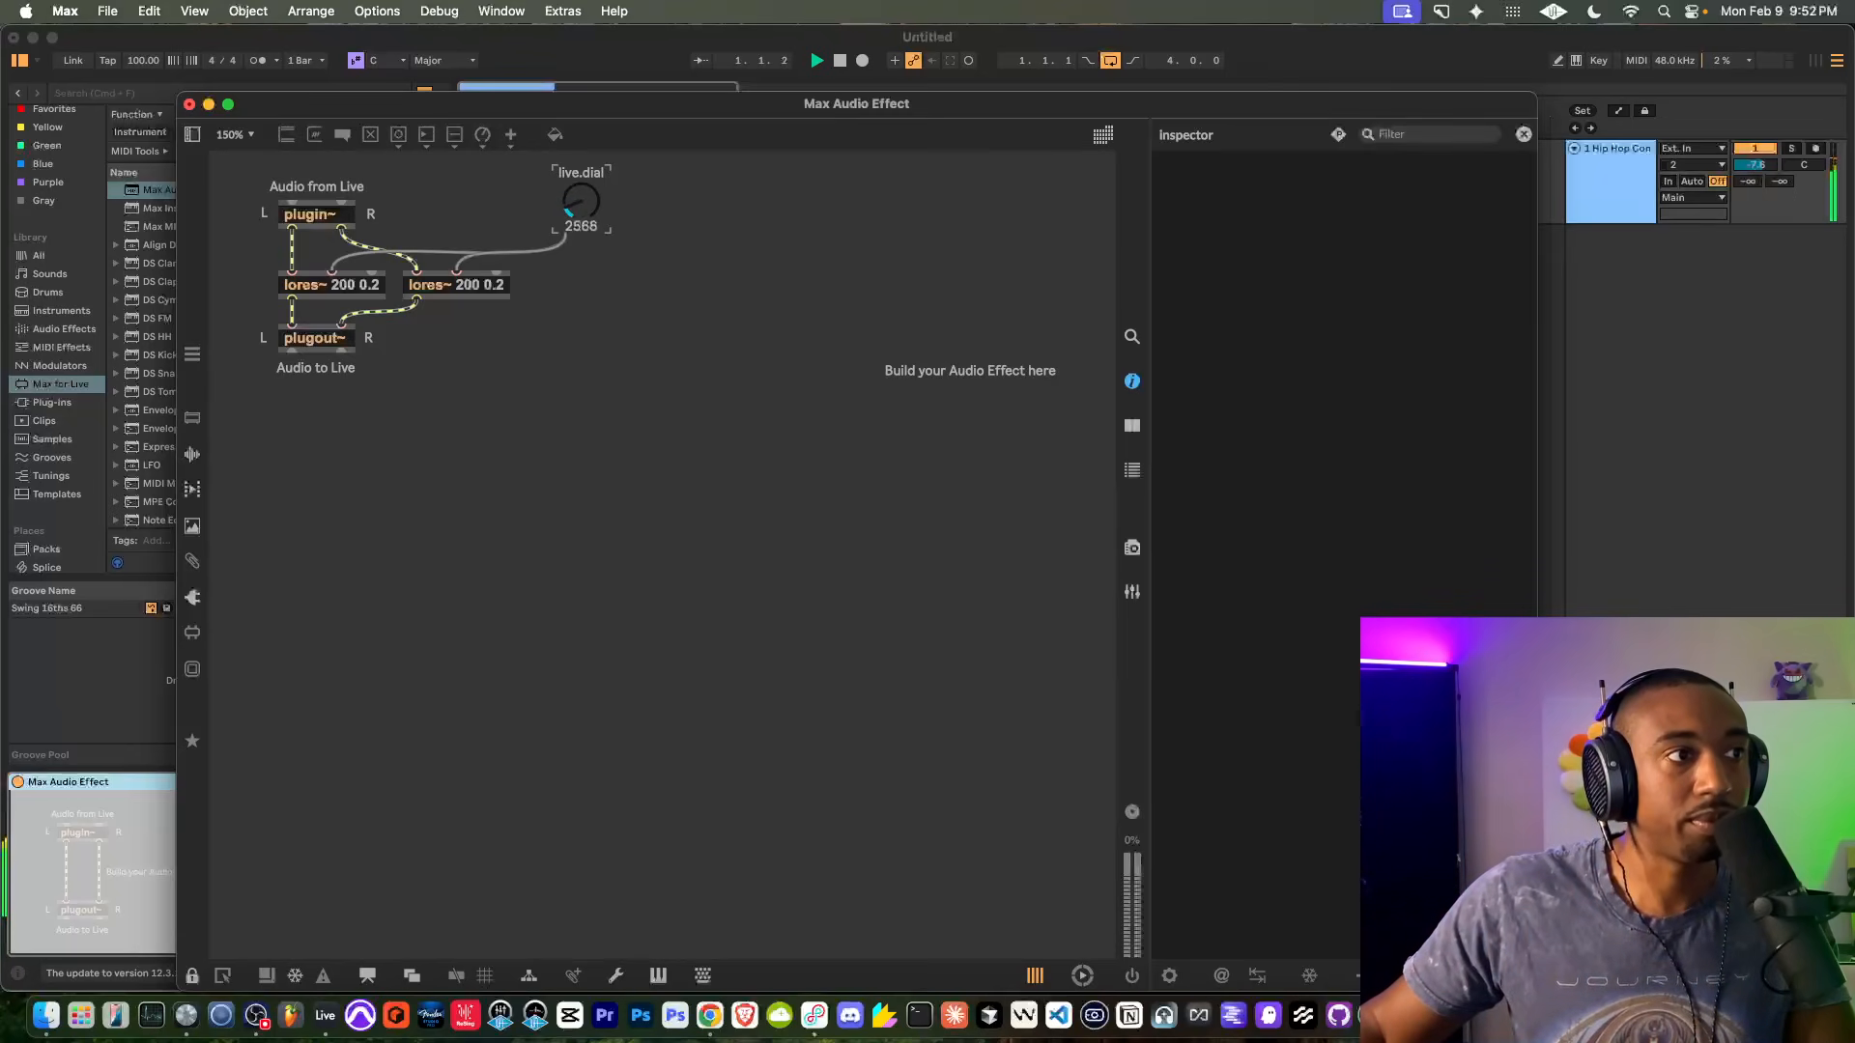
left_click_drag(584, 206, 584, 196)
left_click_drag(809, 99, 797, 140)
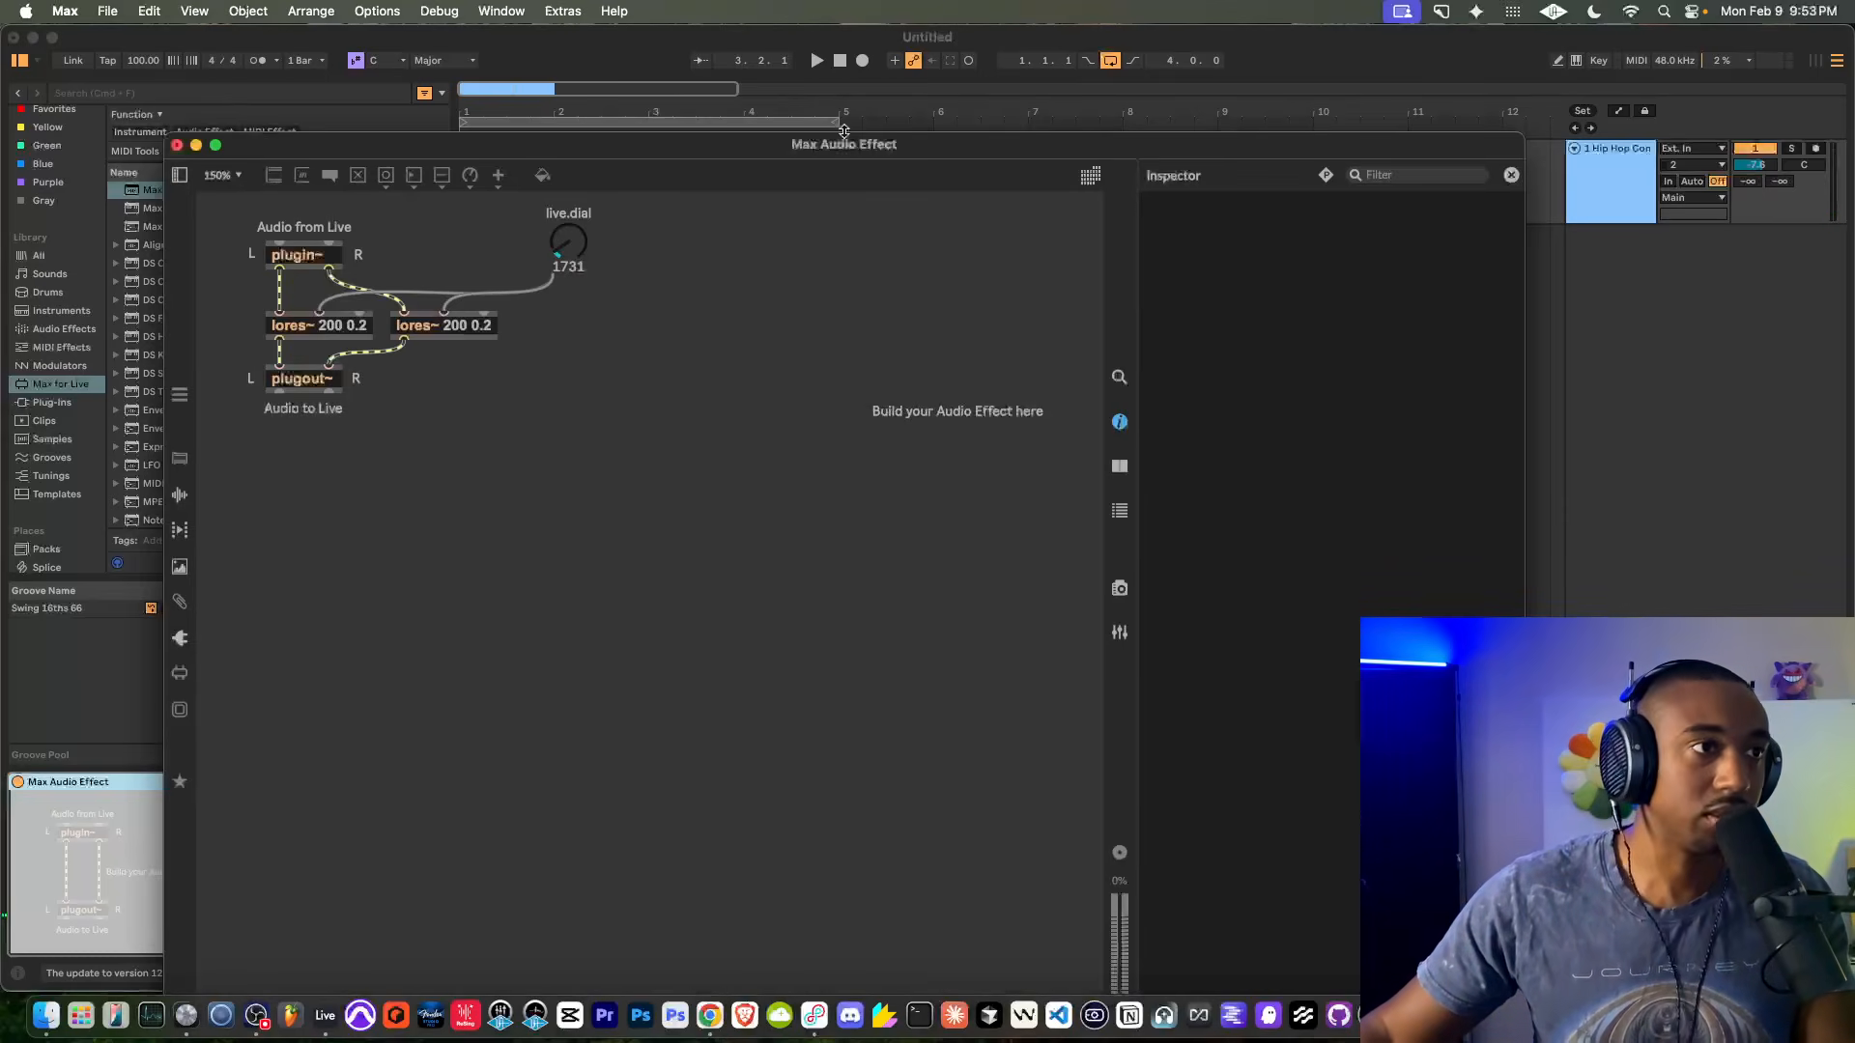
left_click_drag(703, 153, 723, 71)
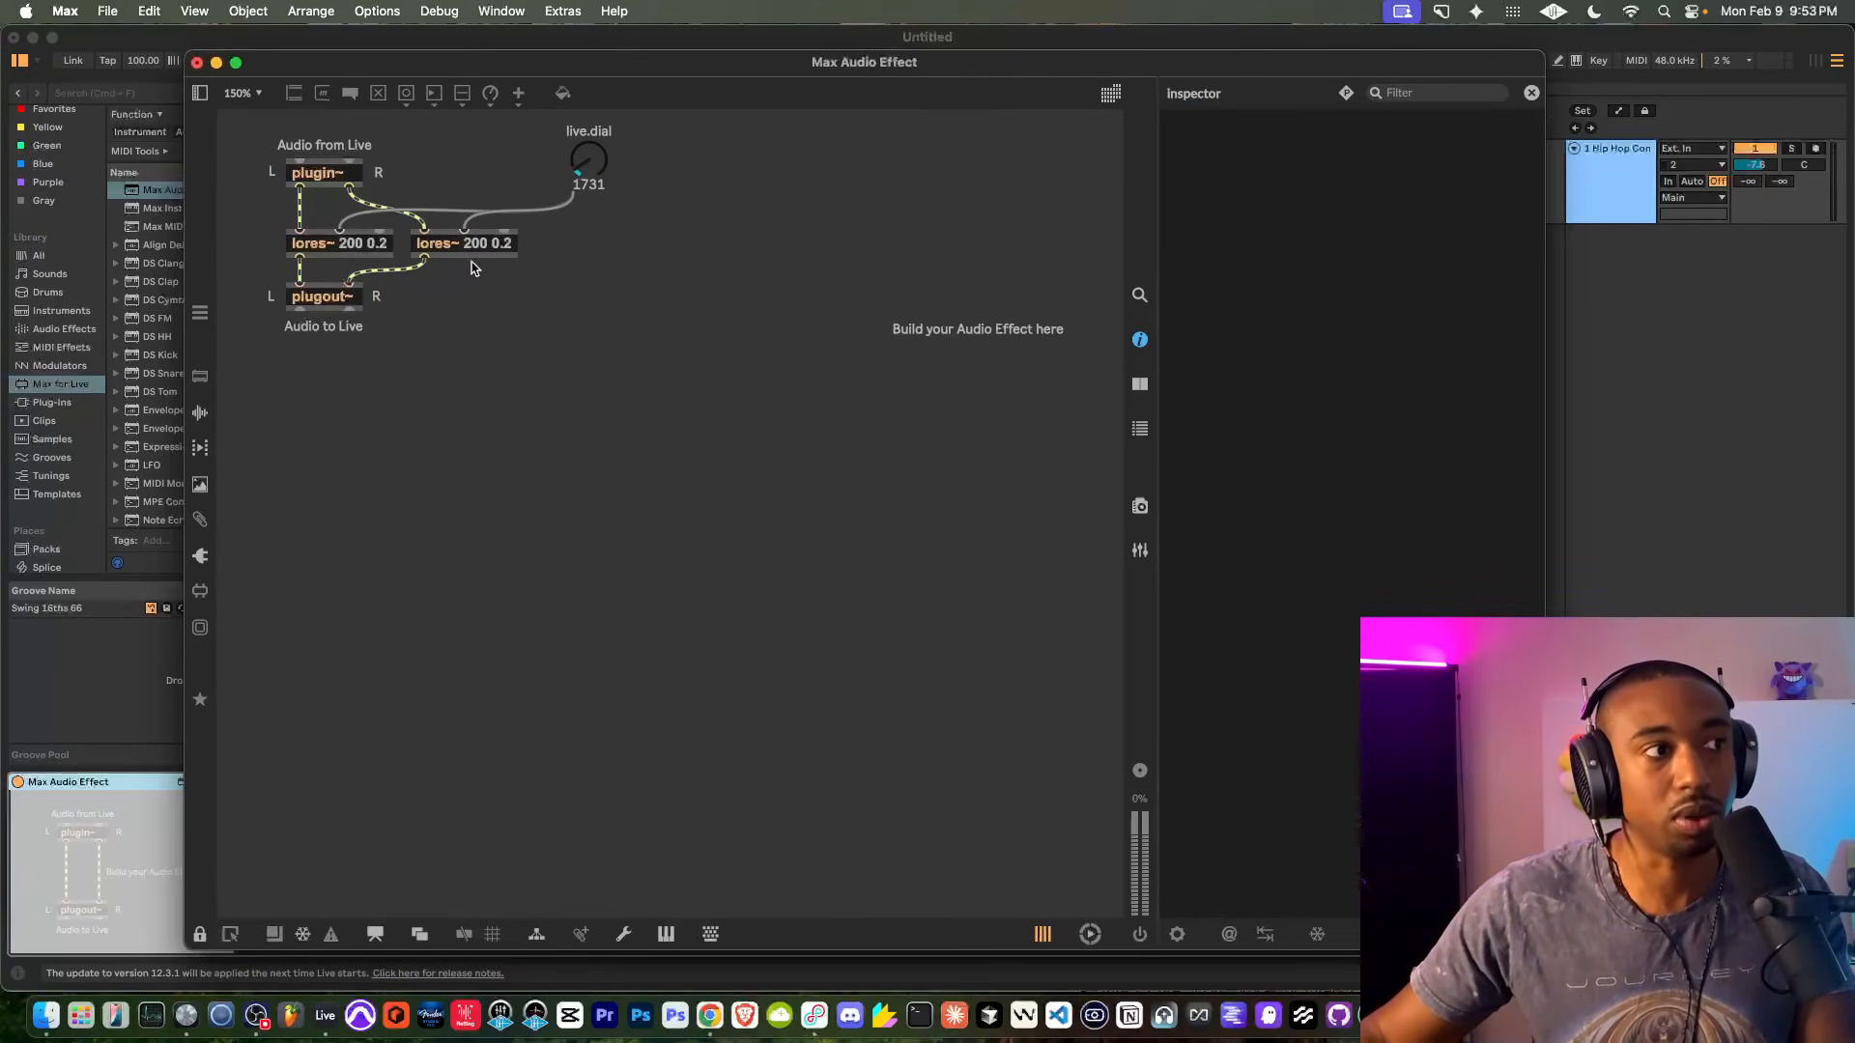
Unlock the patcher and check the cutoff frequency and resonance settings of the second lores~ object
left_click(200, 935)
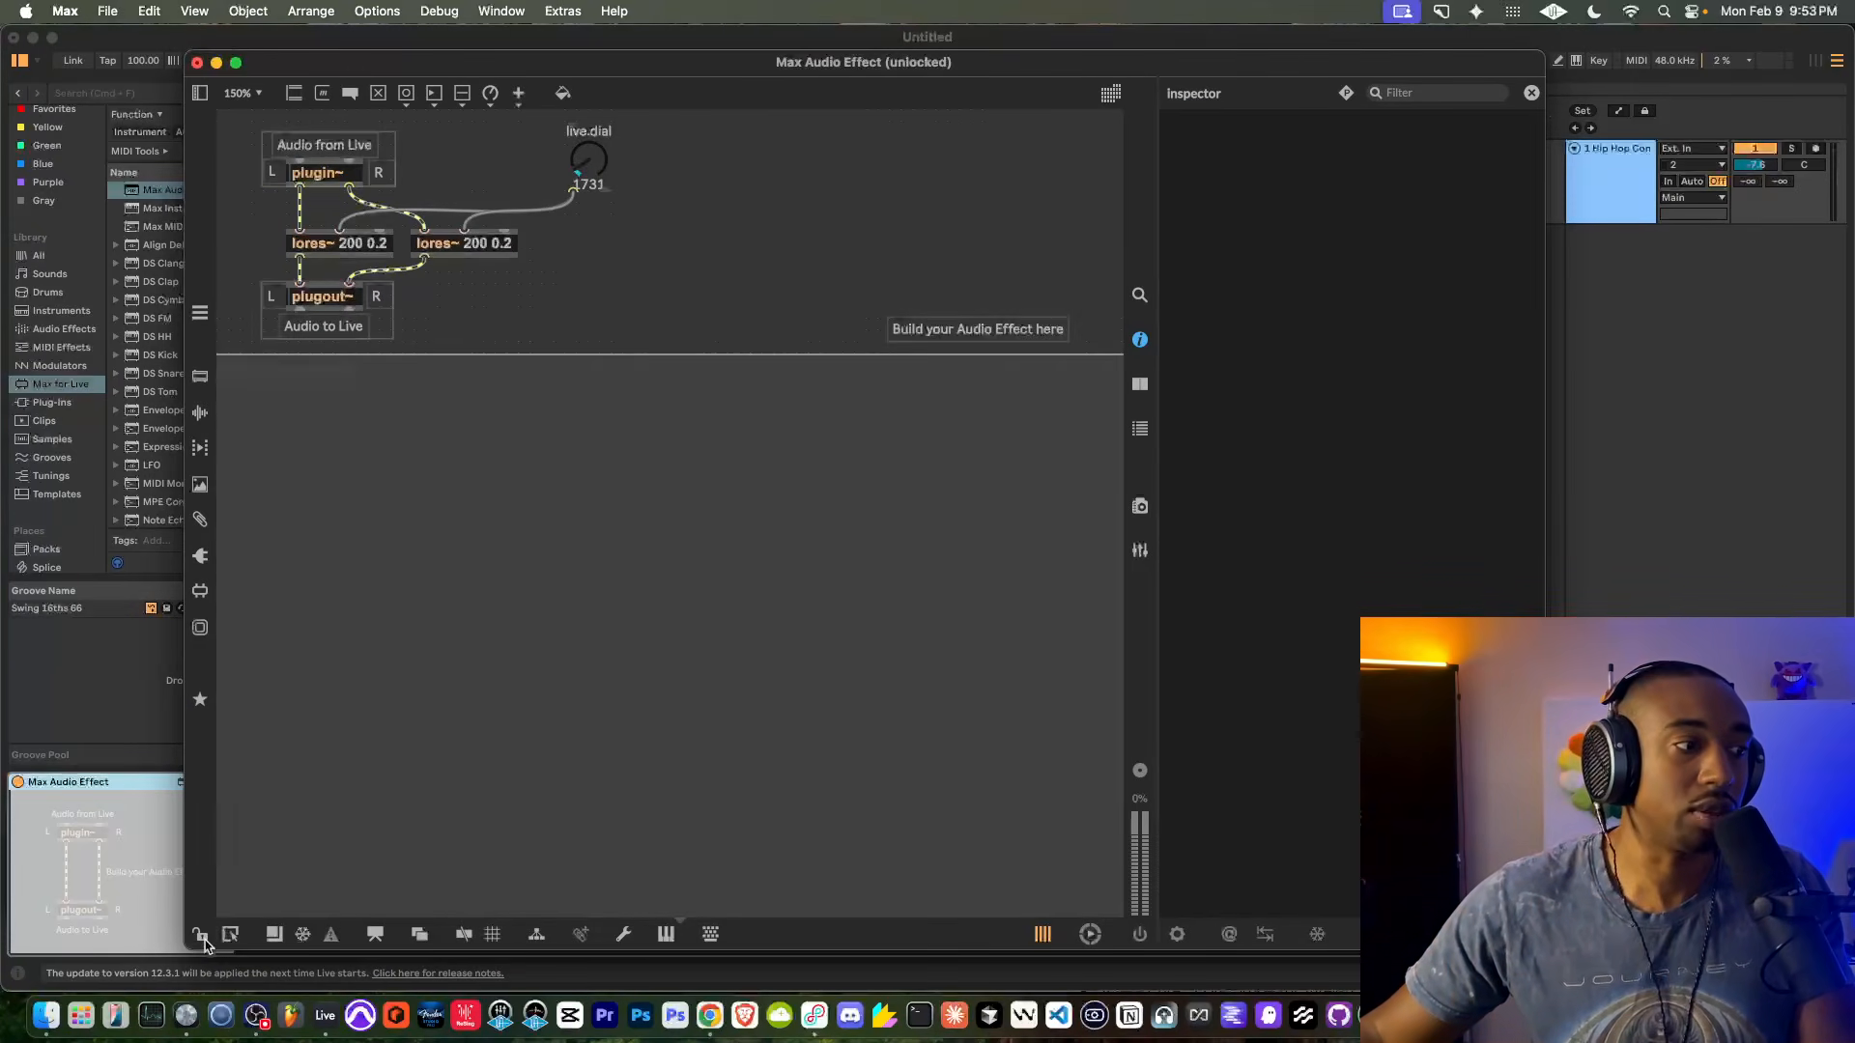
left_click(470, 251)
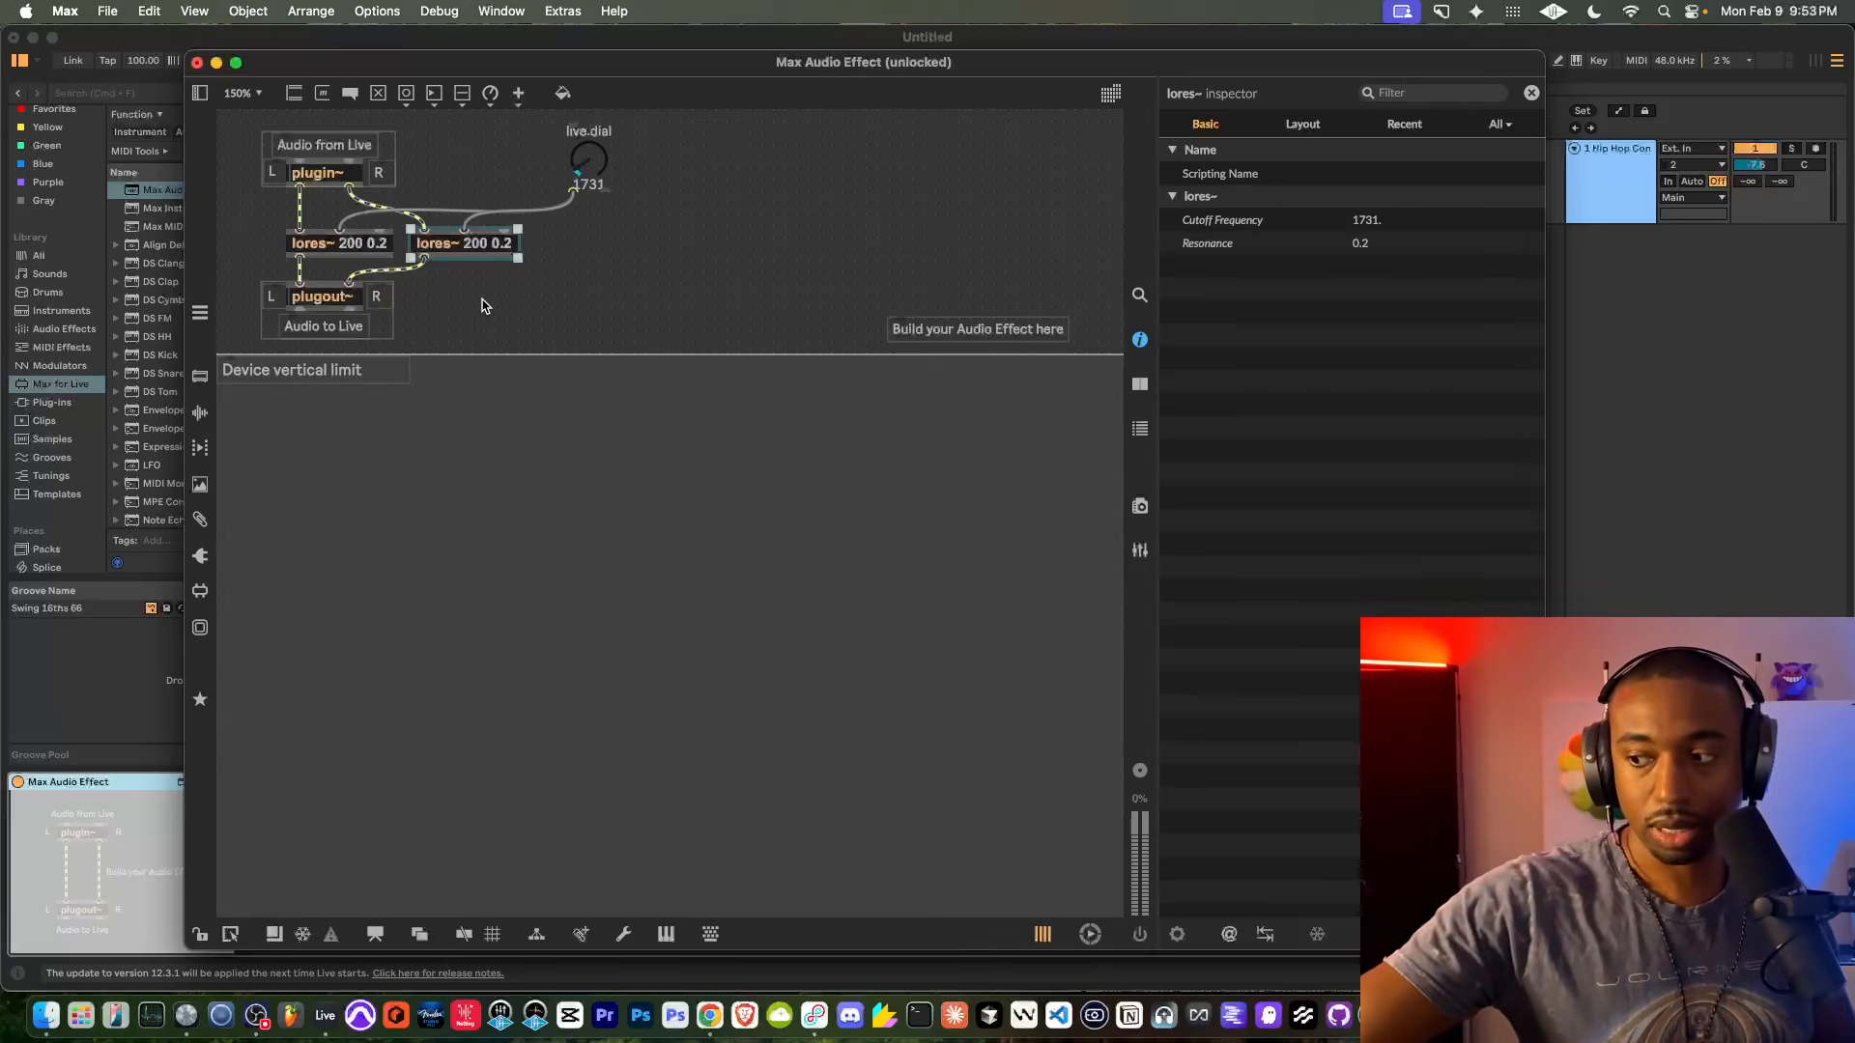
left_click(612, 263)
Nudge the live.dial slightly and place a duplicate of it directly to its right
left_click_drag(599, 162, 596, 166)
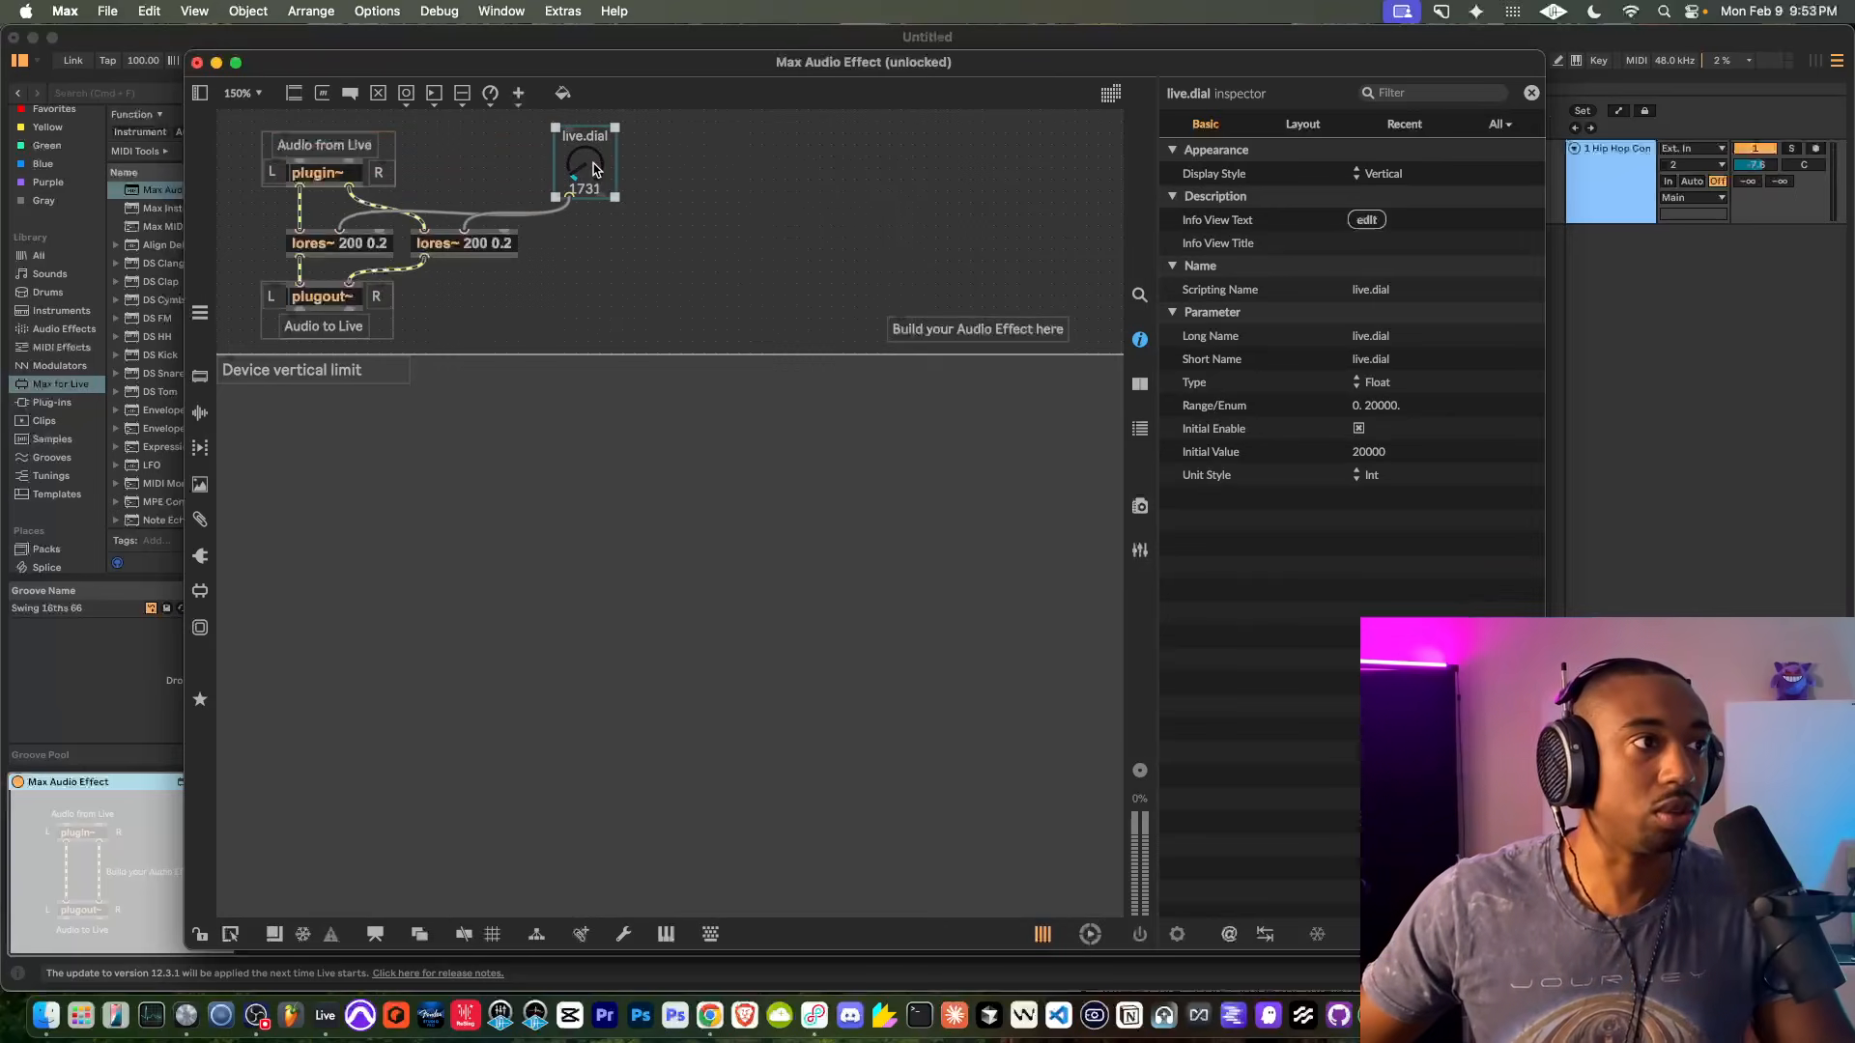
left_click(672, 190)
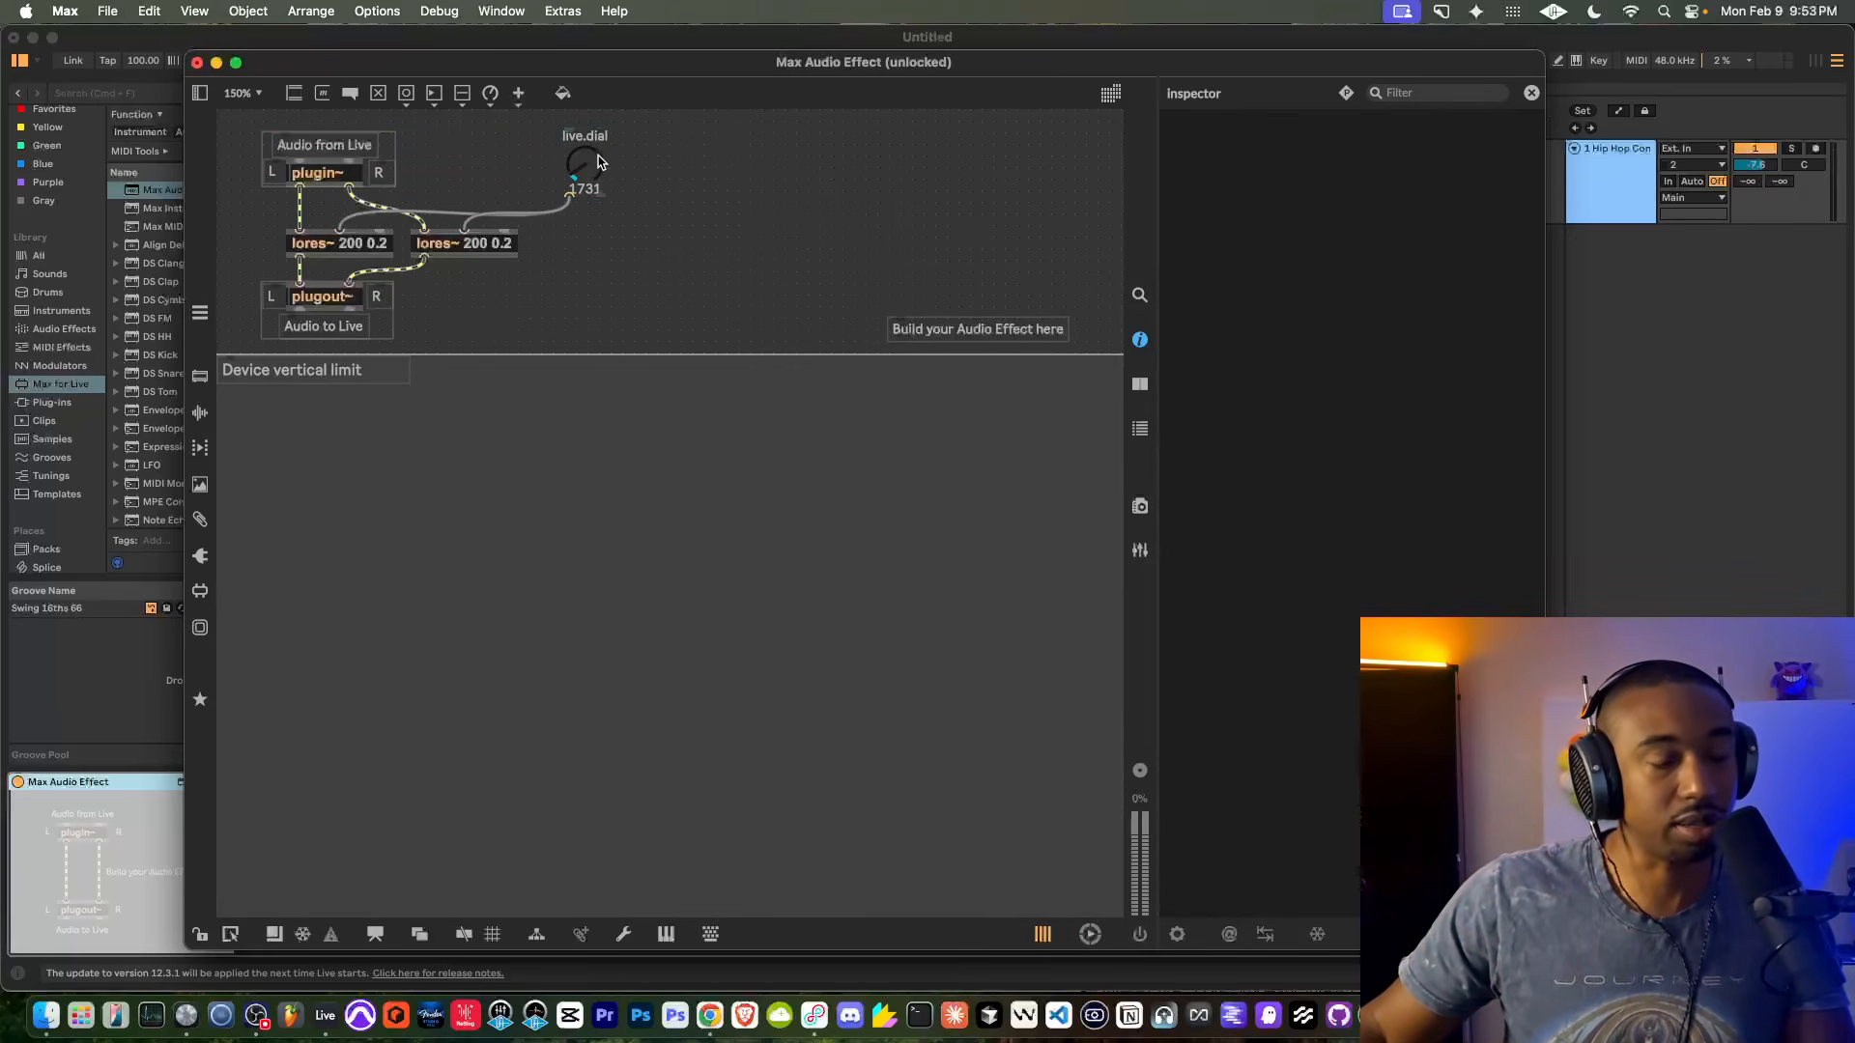
left_click_drag(591, 164, 653, 164)
left_click(655, 220)
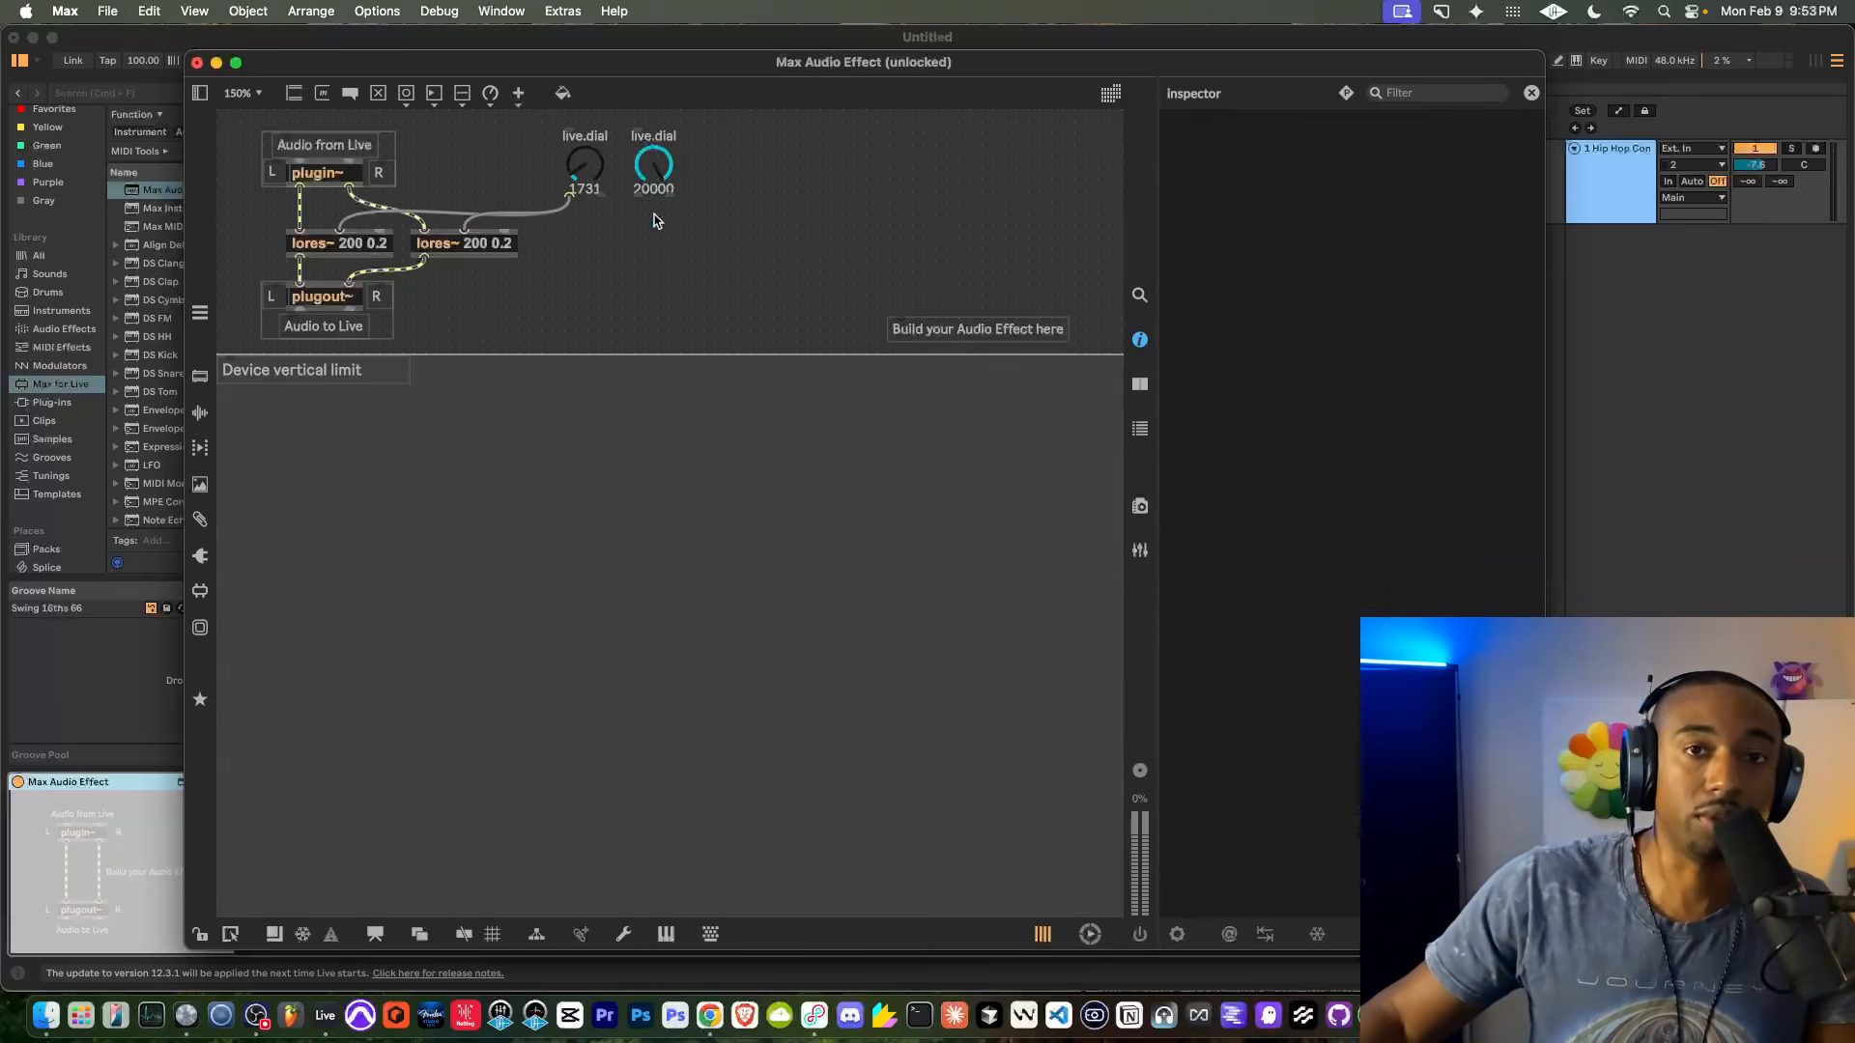
Connect the duplicate live.dial's raw value outlet to the resonance inlets of both lores~ objects
left_click(654, 183)
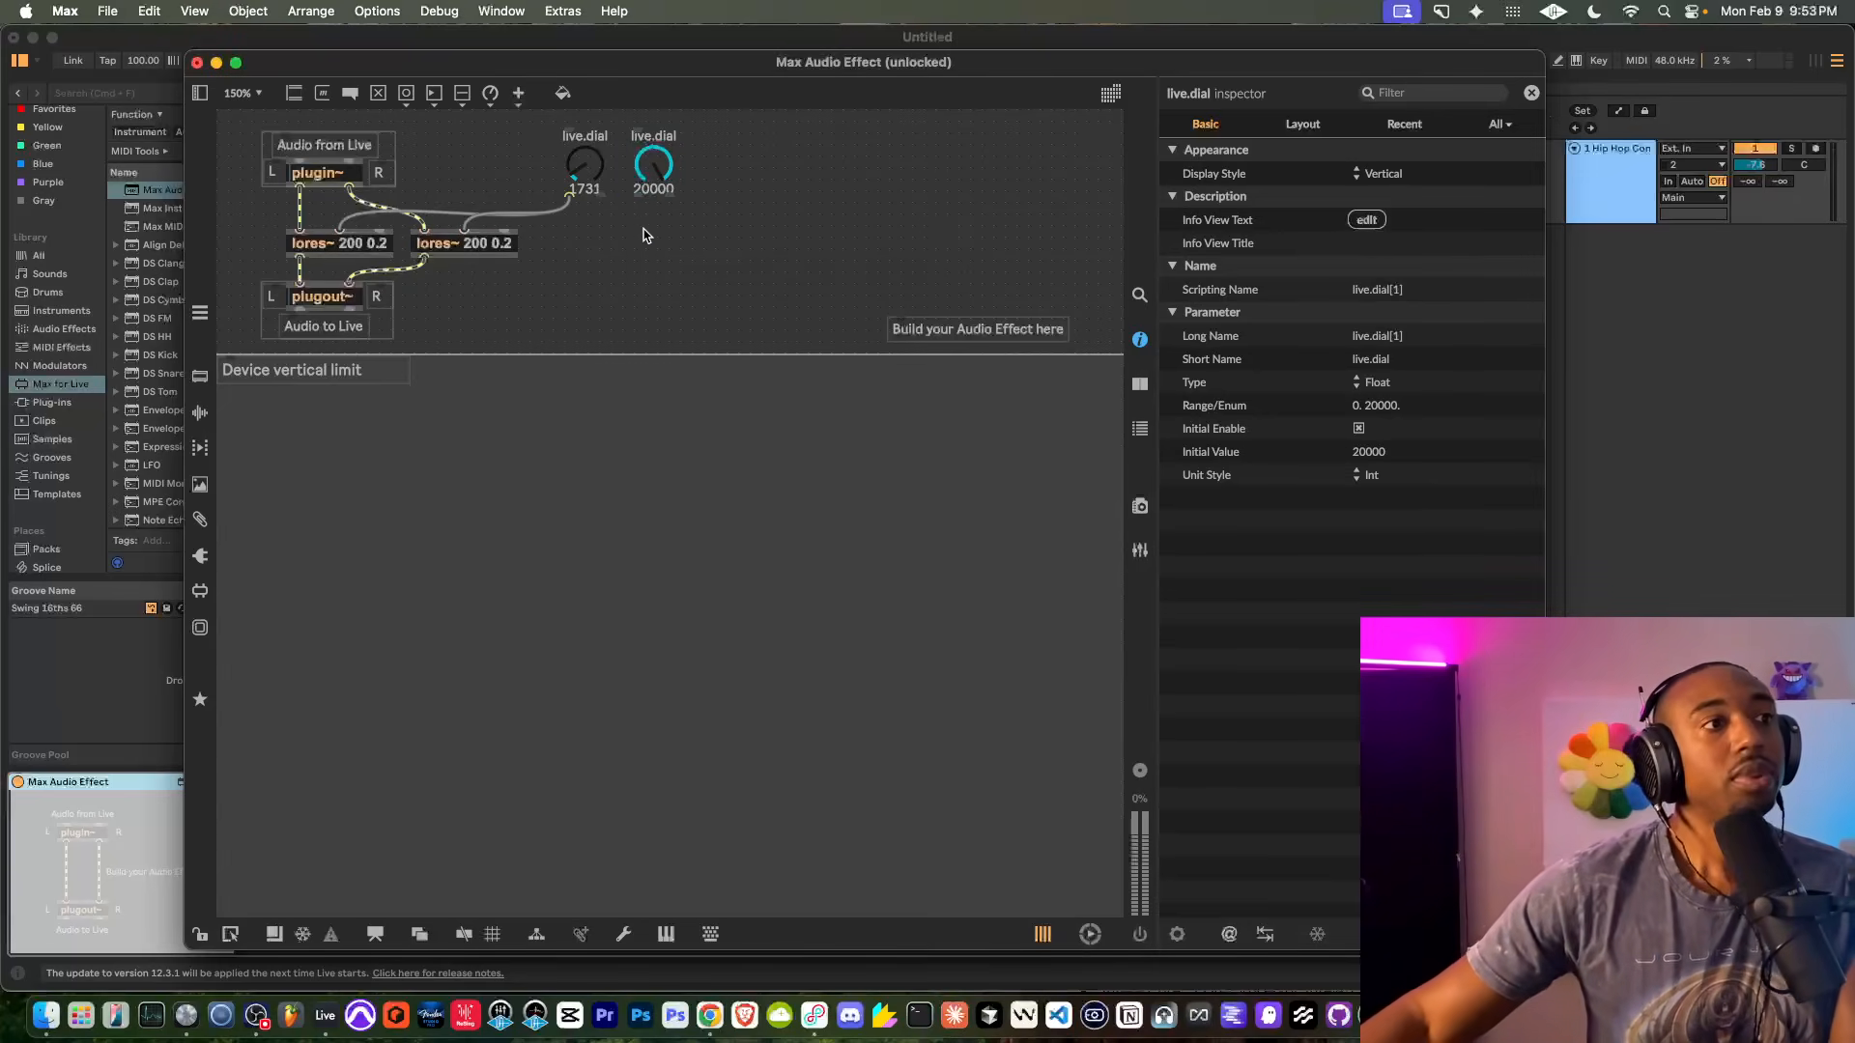
left_click(645, 232)
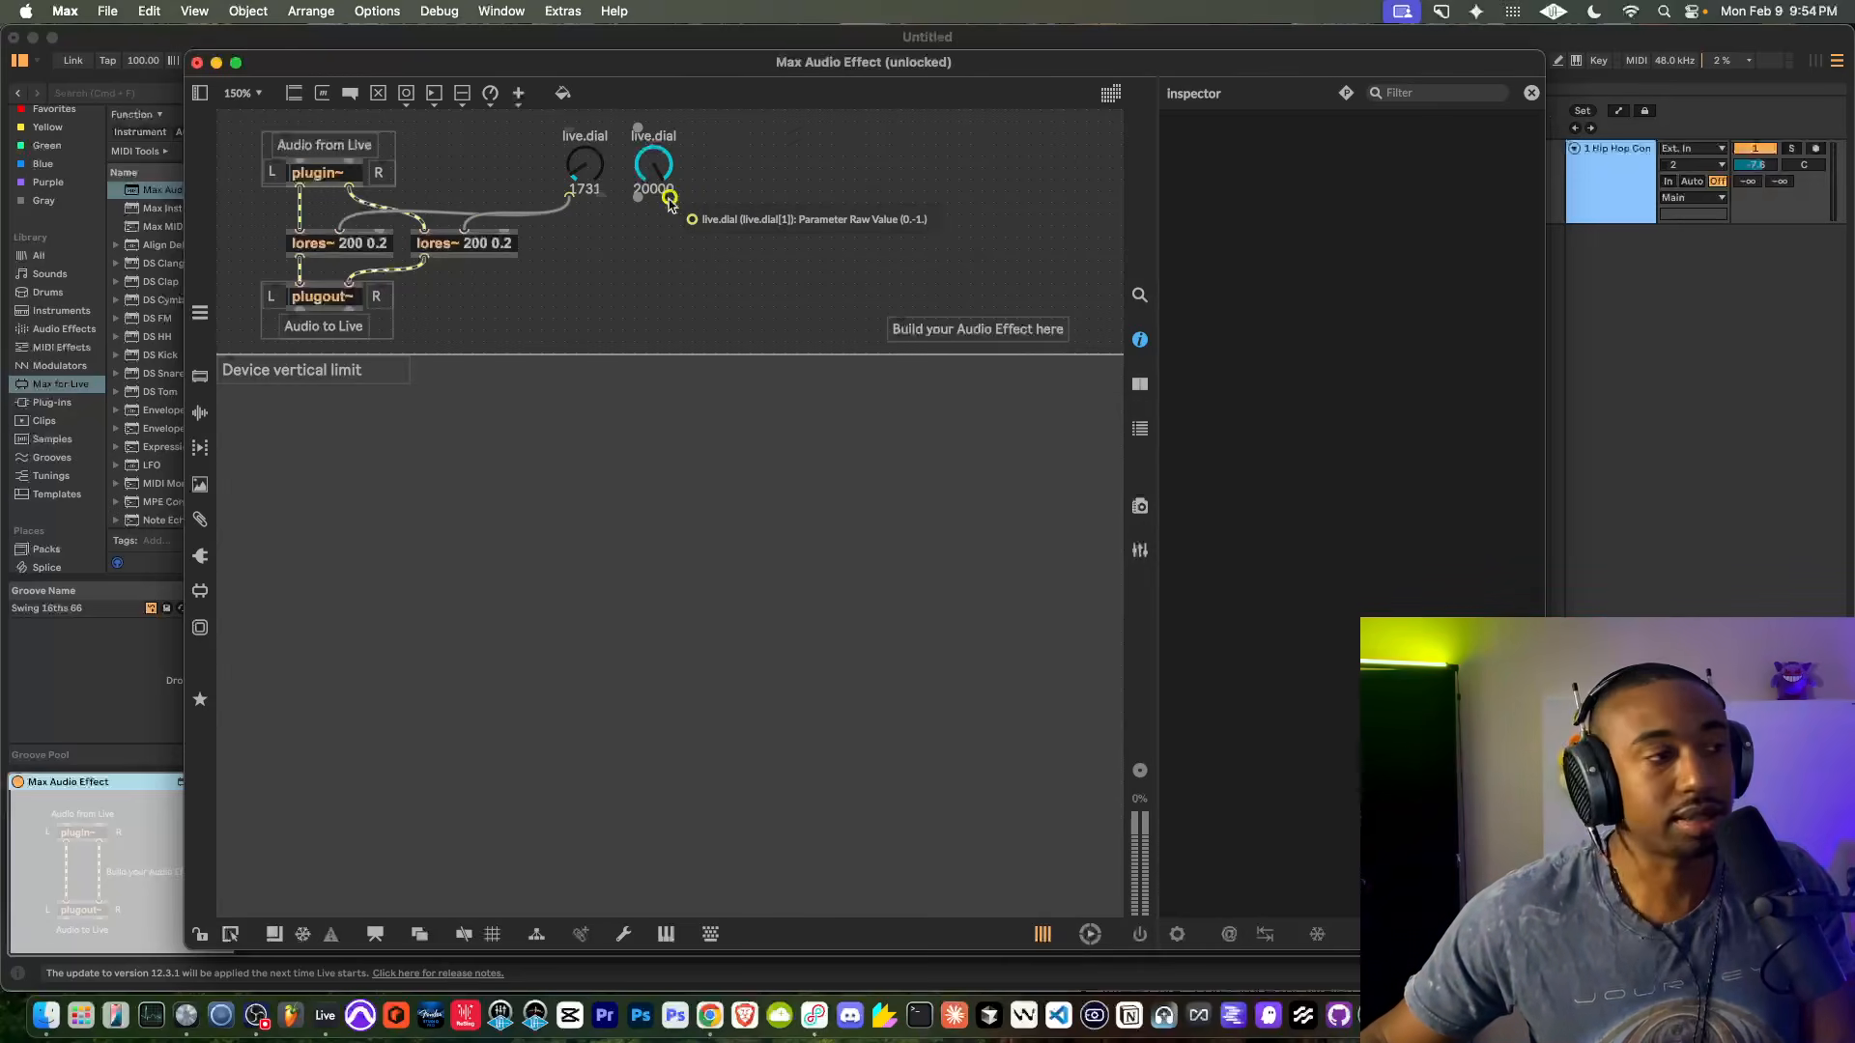
left_click(483, 243)
left_click(599, 266)
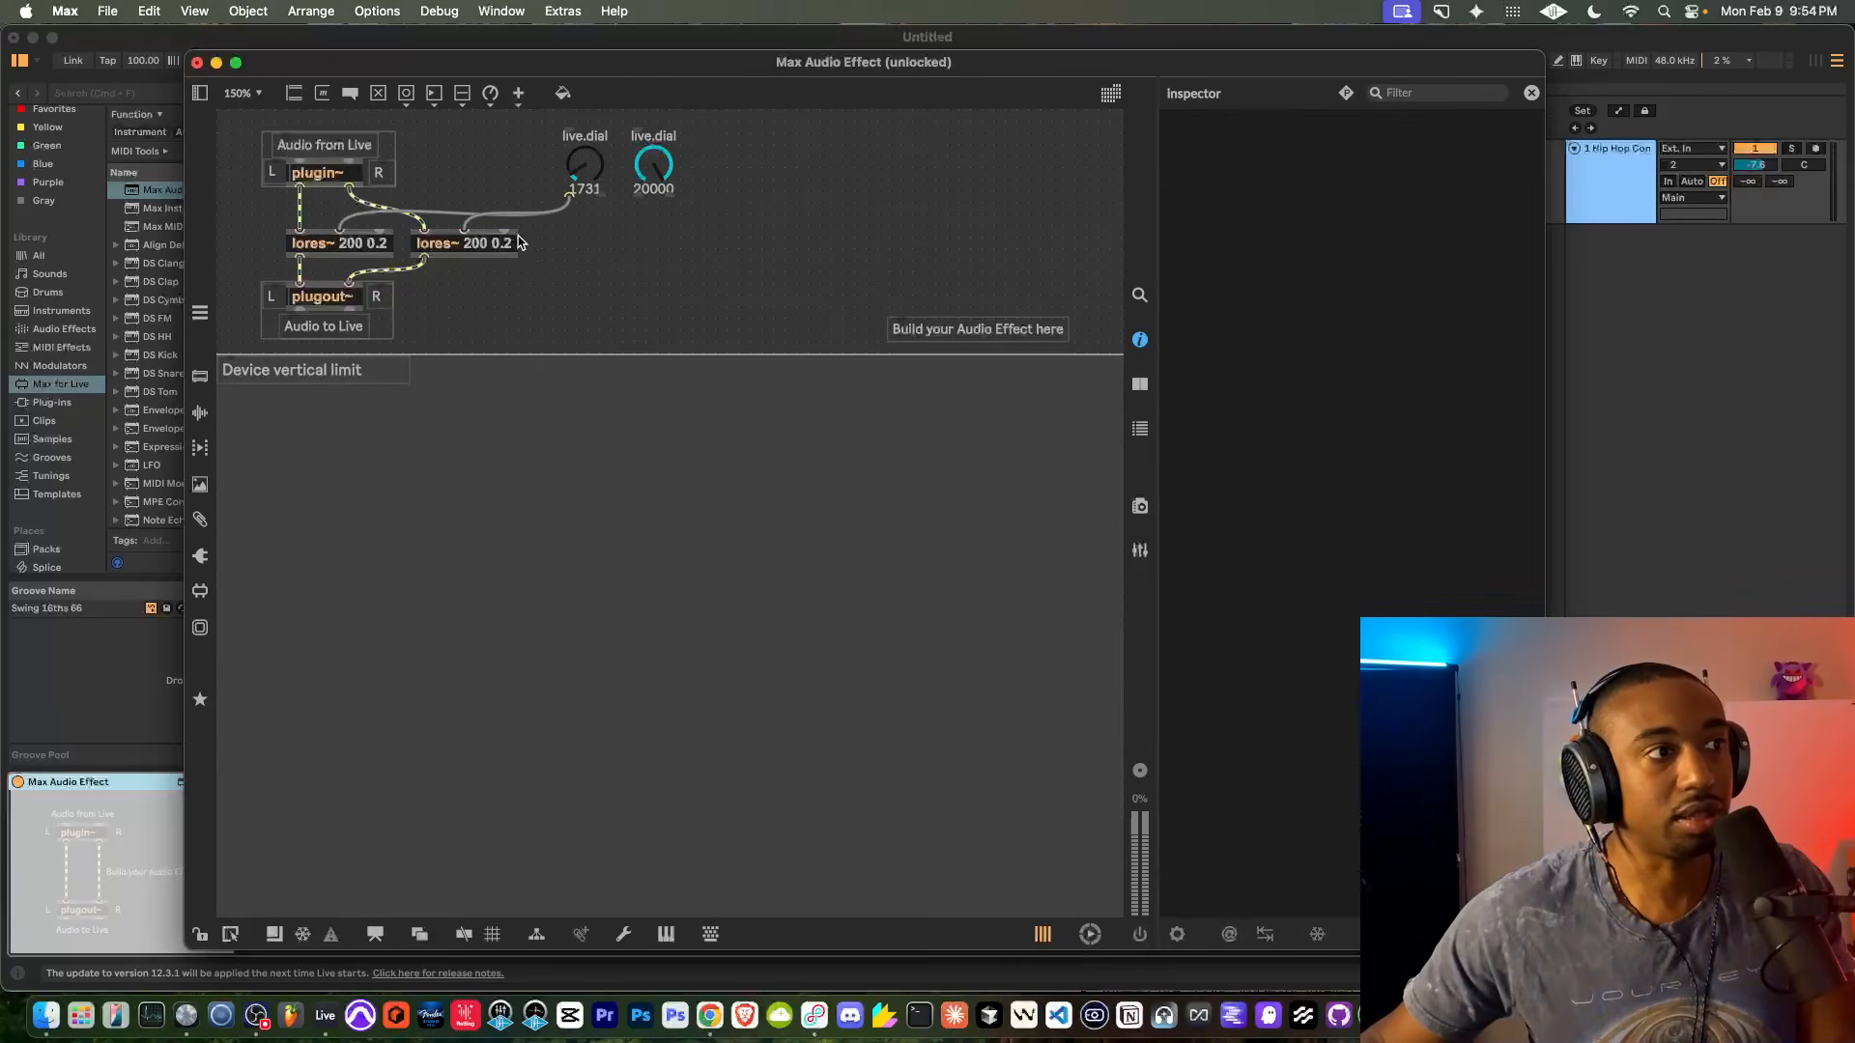
left_click_drag(669, 197, 379, 232)
left_click_drag(665, 202, 504, 227)
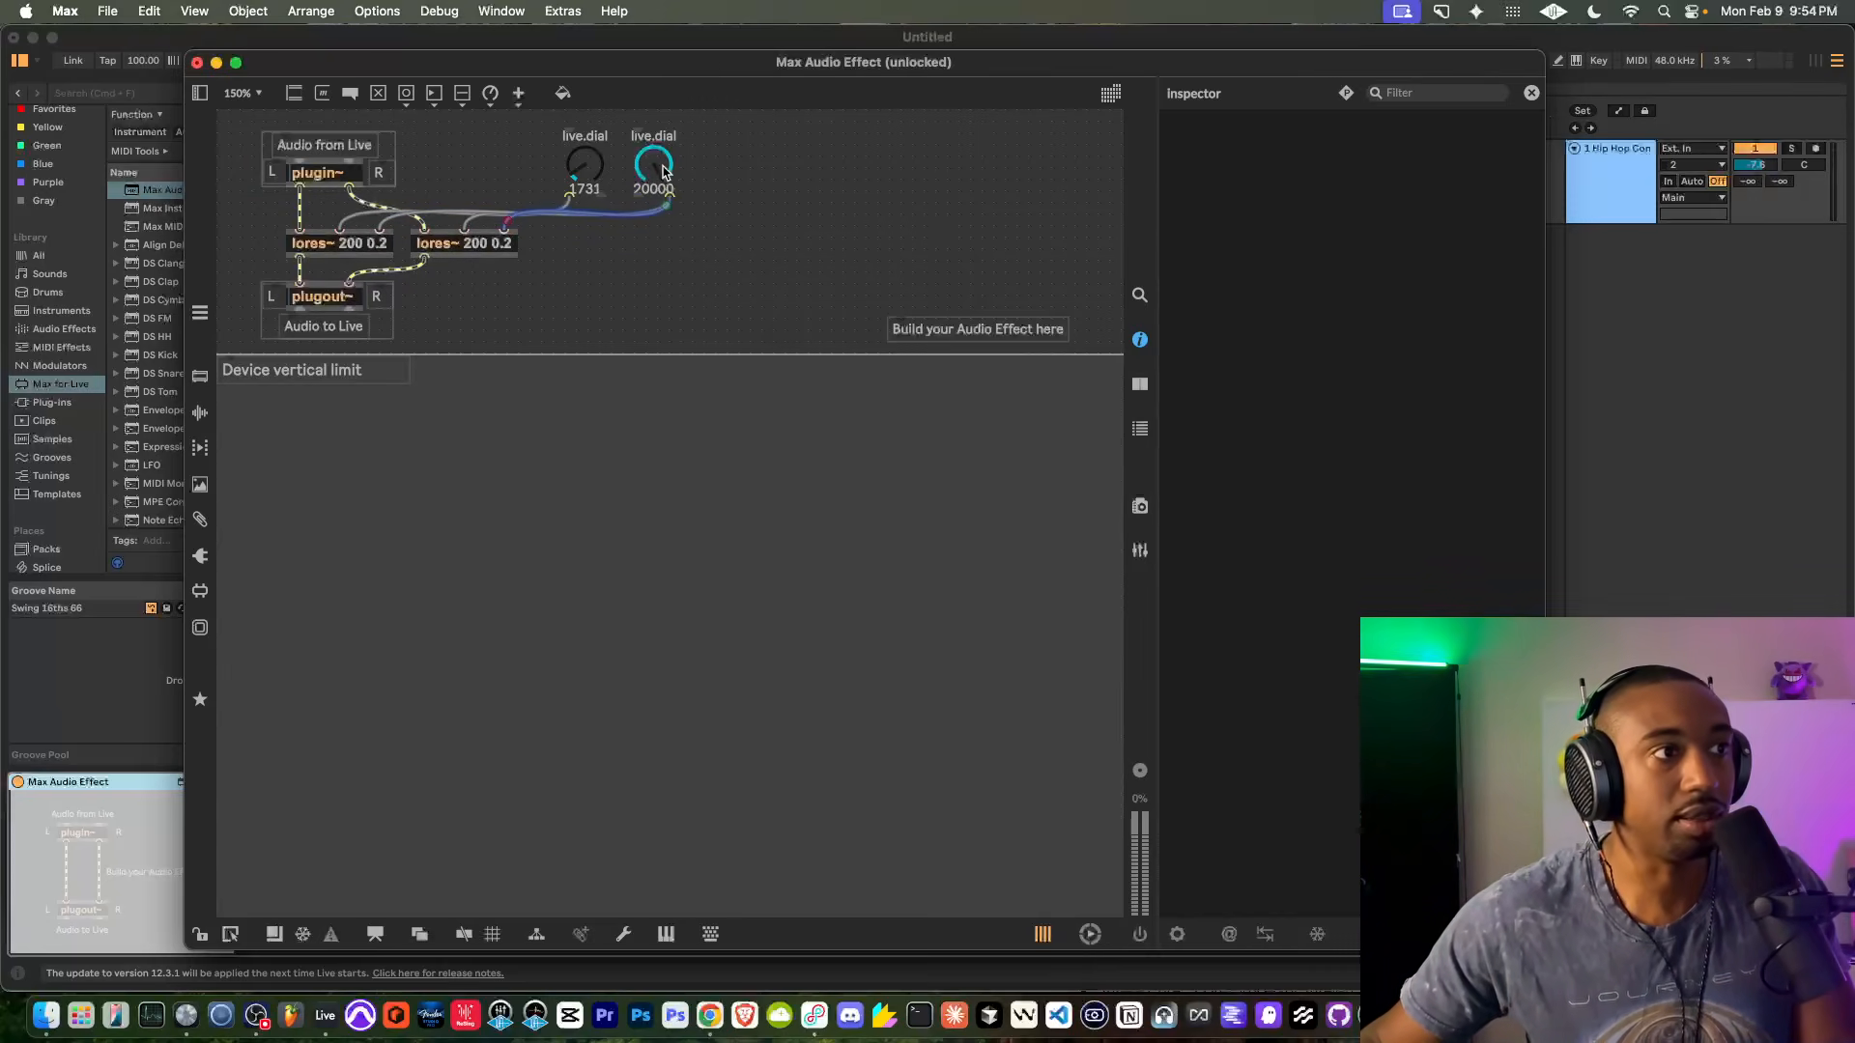
Inspect the duplicate live.dial and try to set its parameter range to 0 to 0.9
left_click(653, 165)
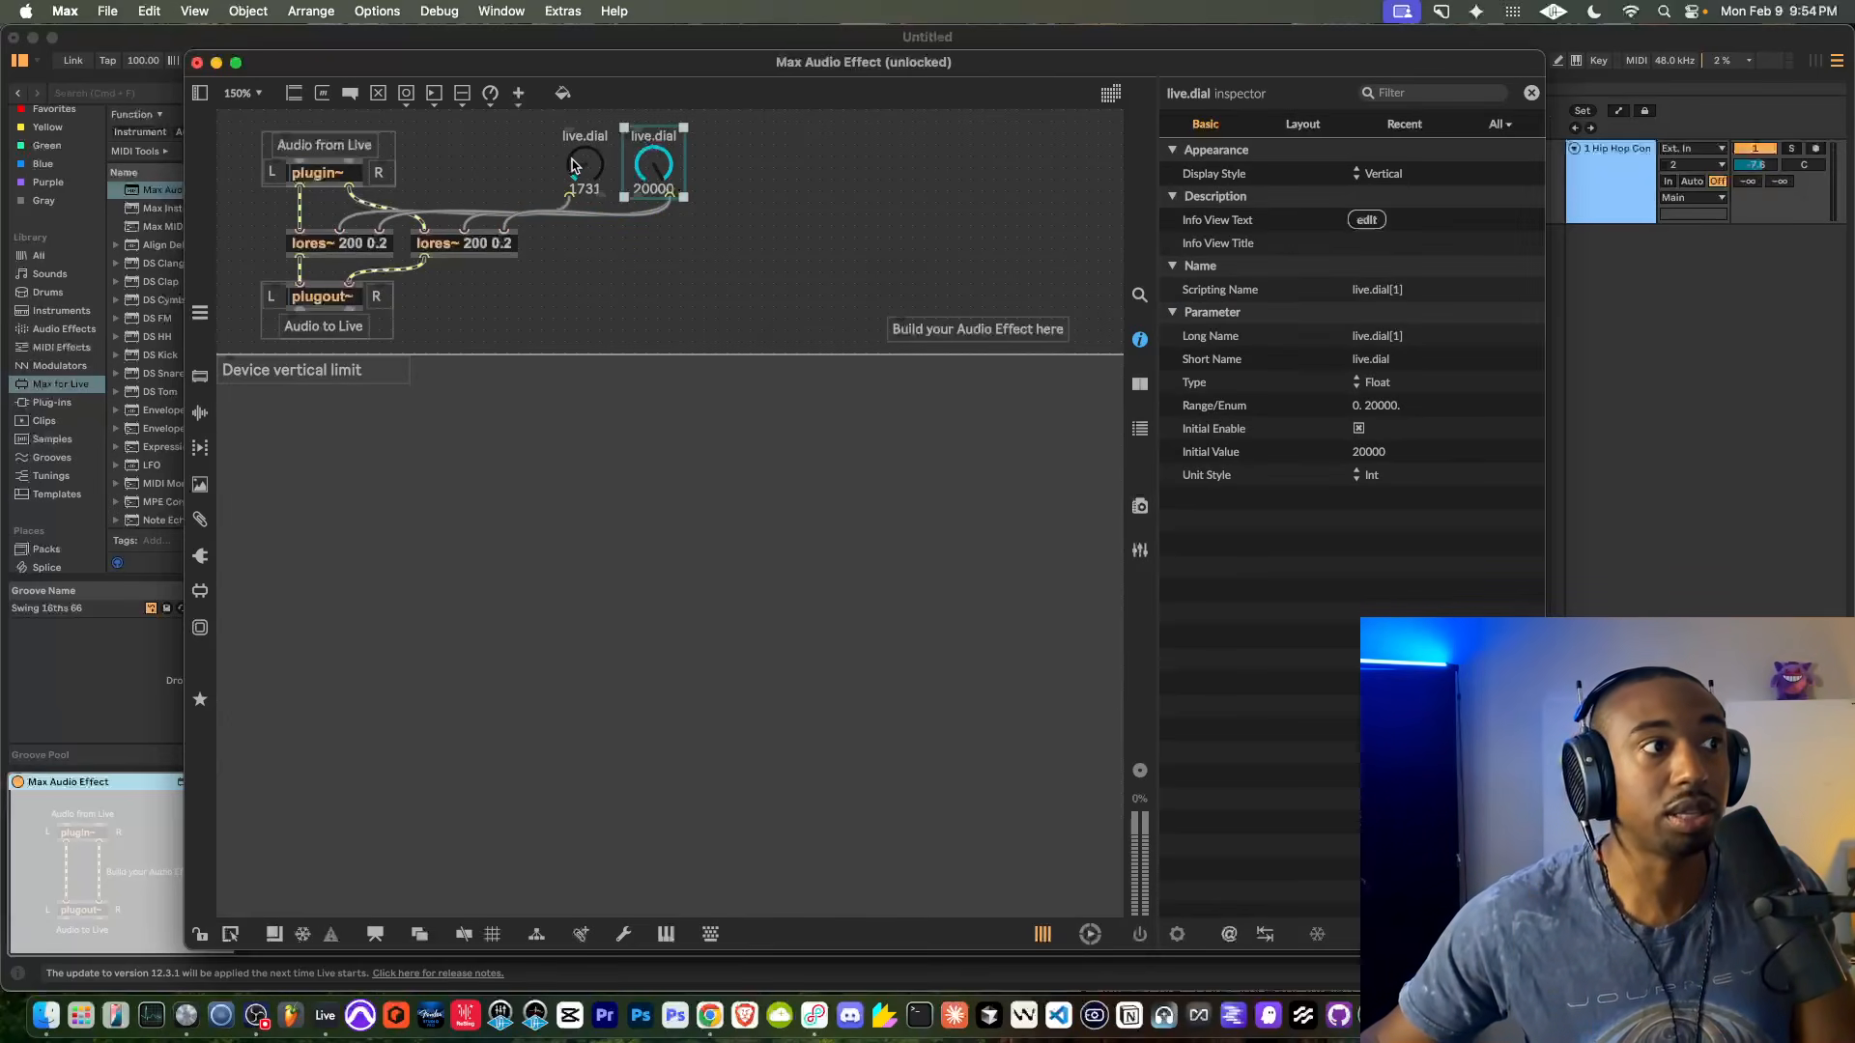
left_click(586, 169)
left_click(665, 172)
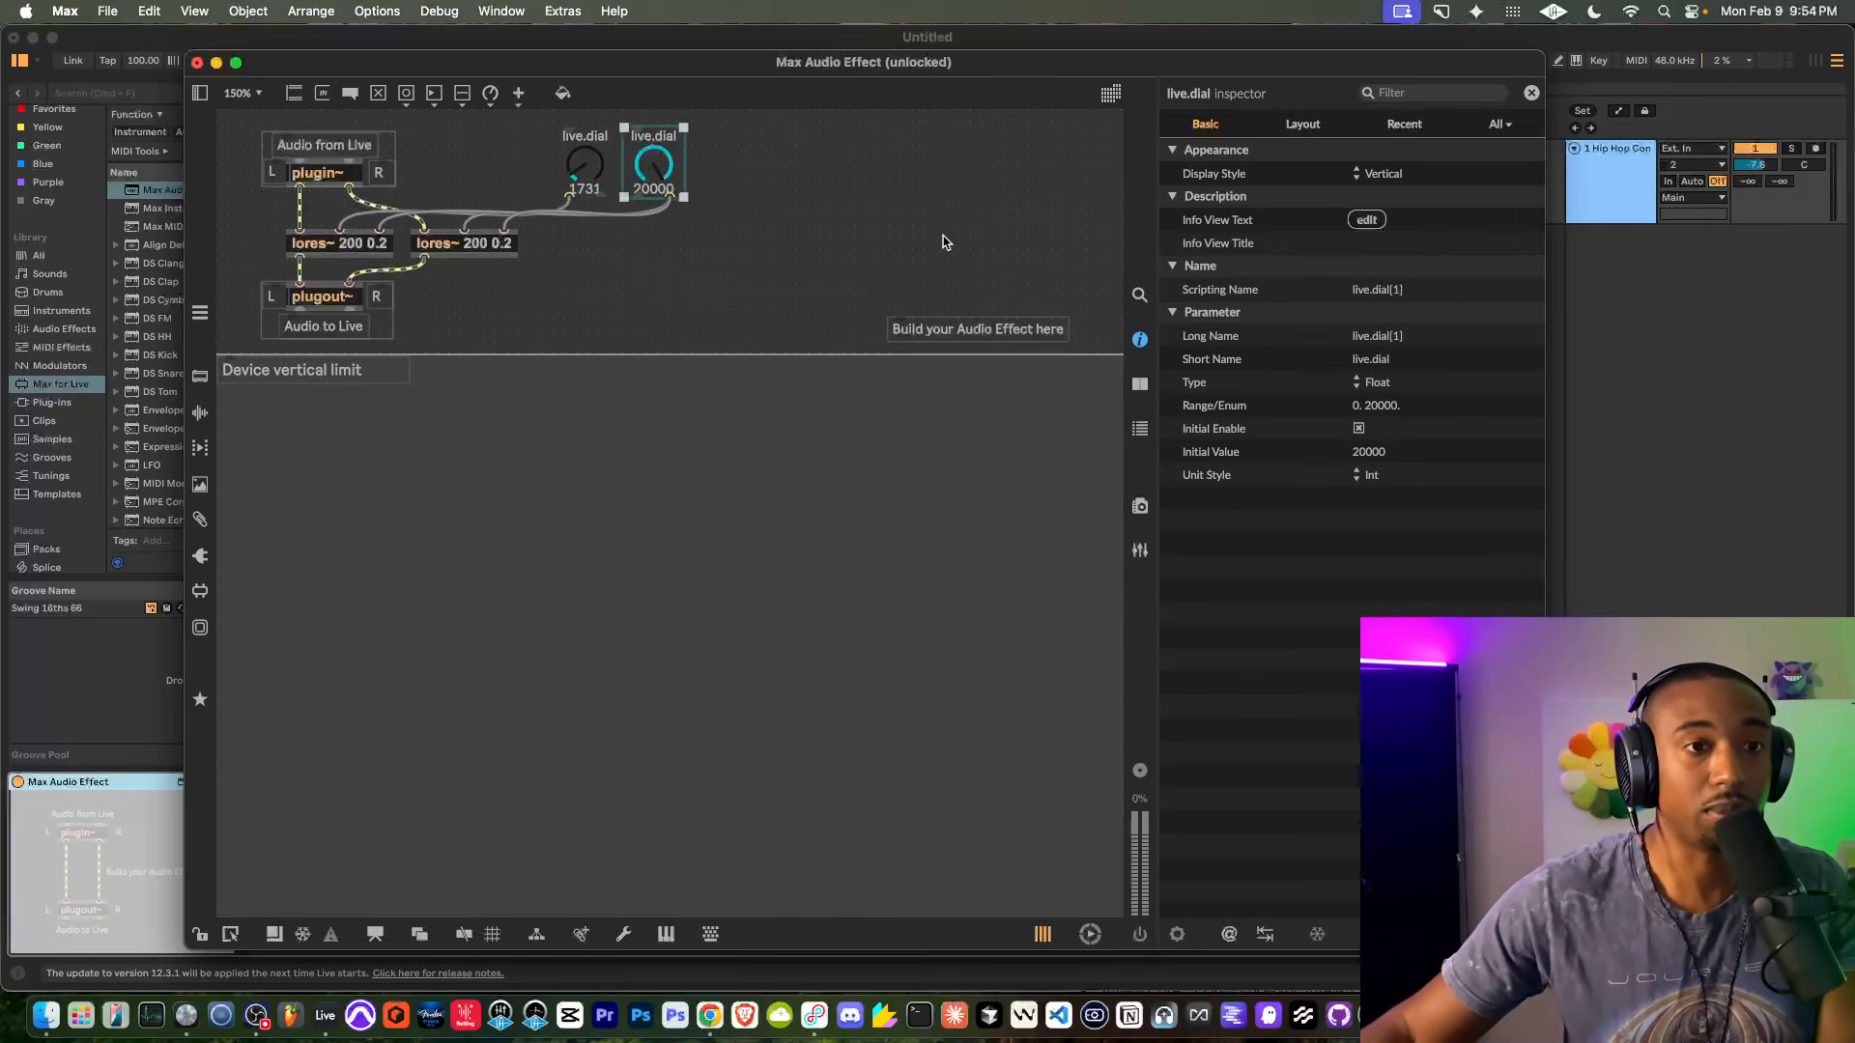
left_click(1386, 407)
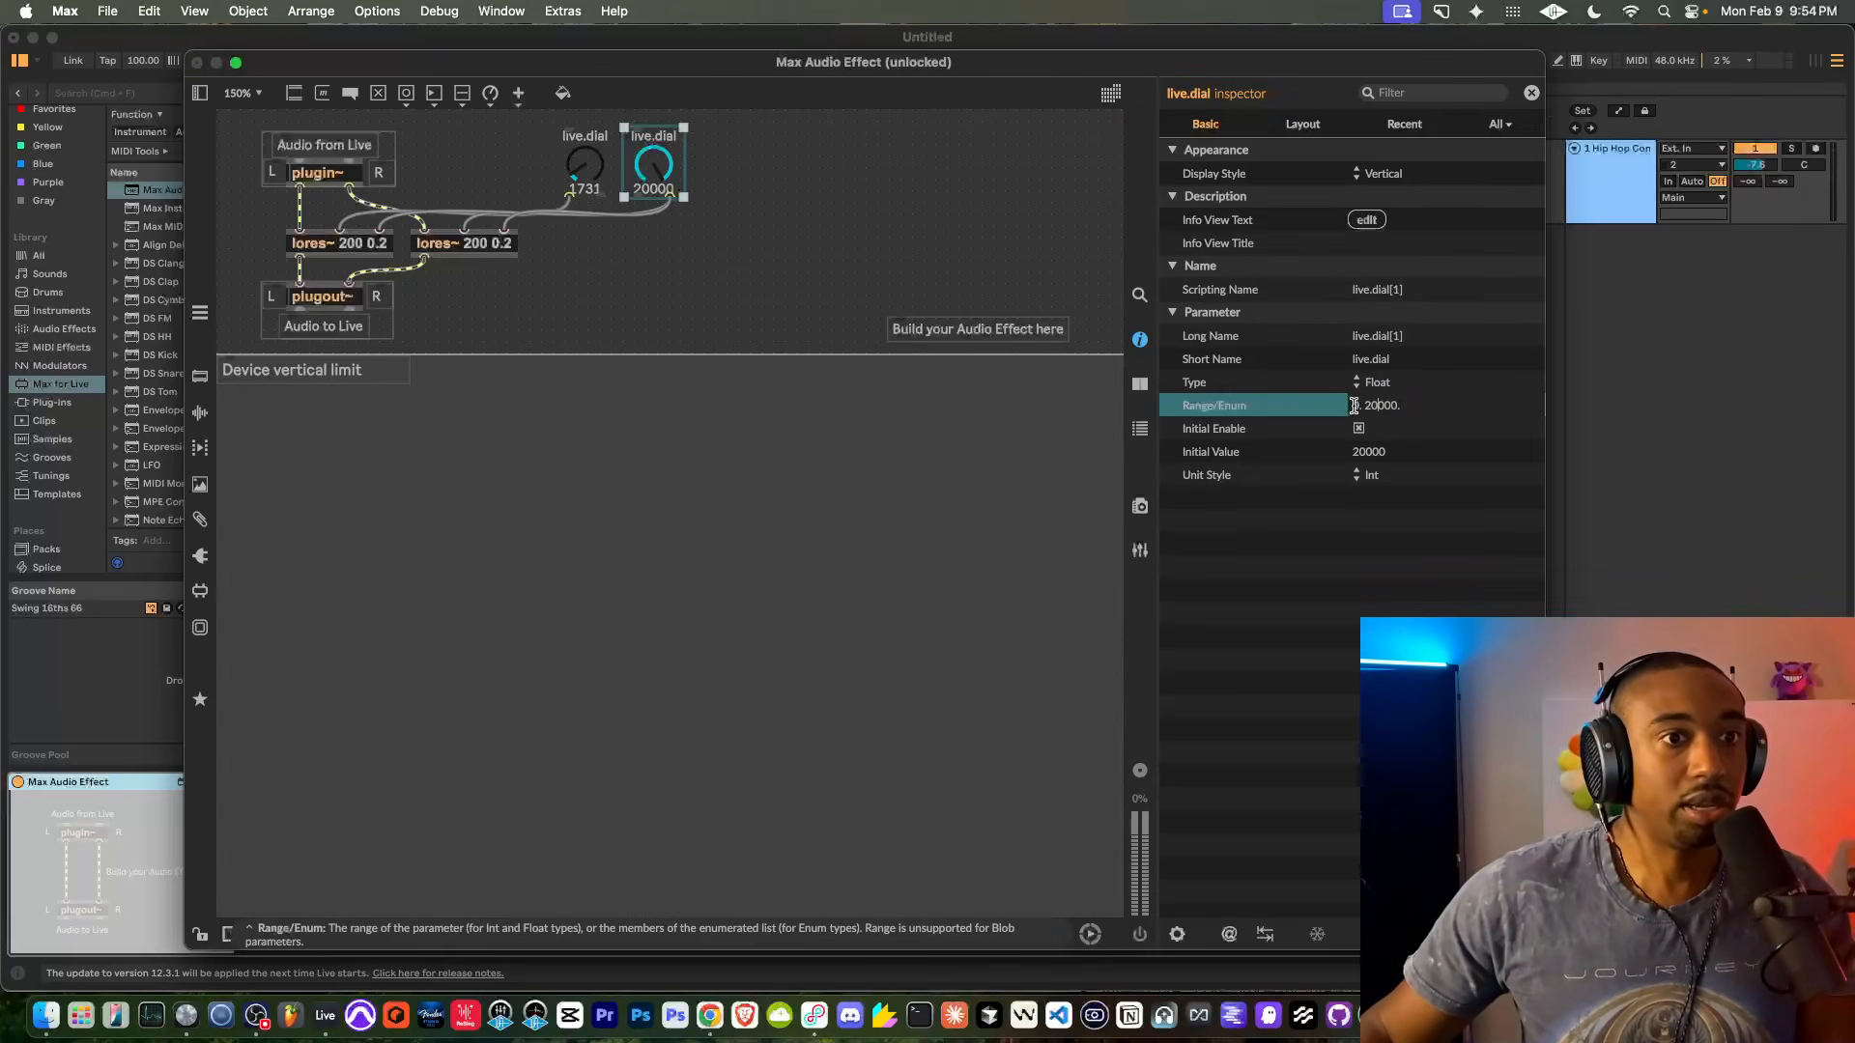
left_click_drag(1365, 406, 1402, 405)
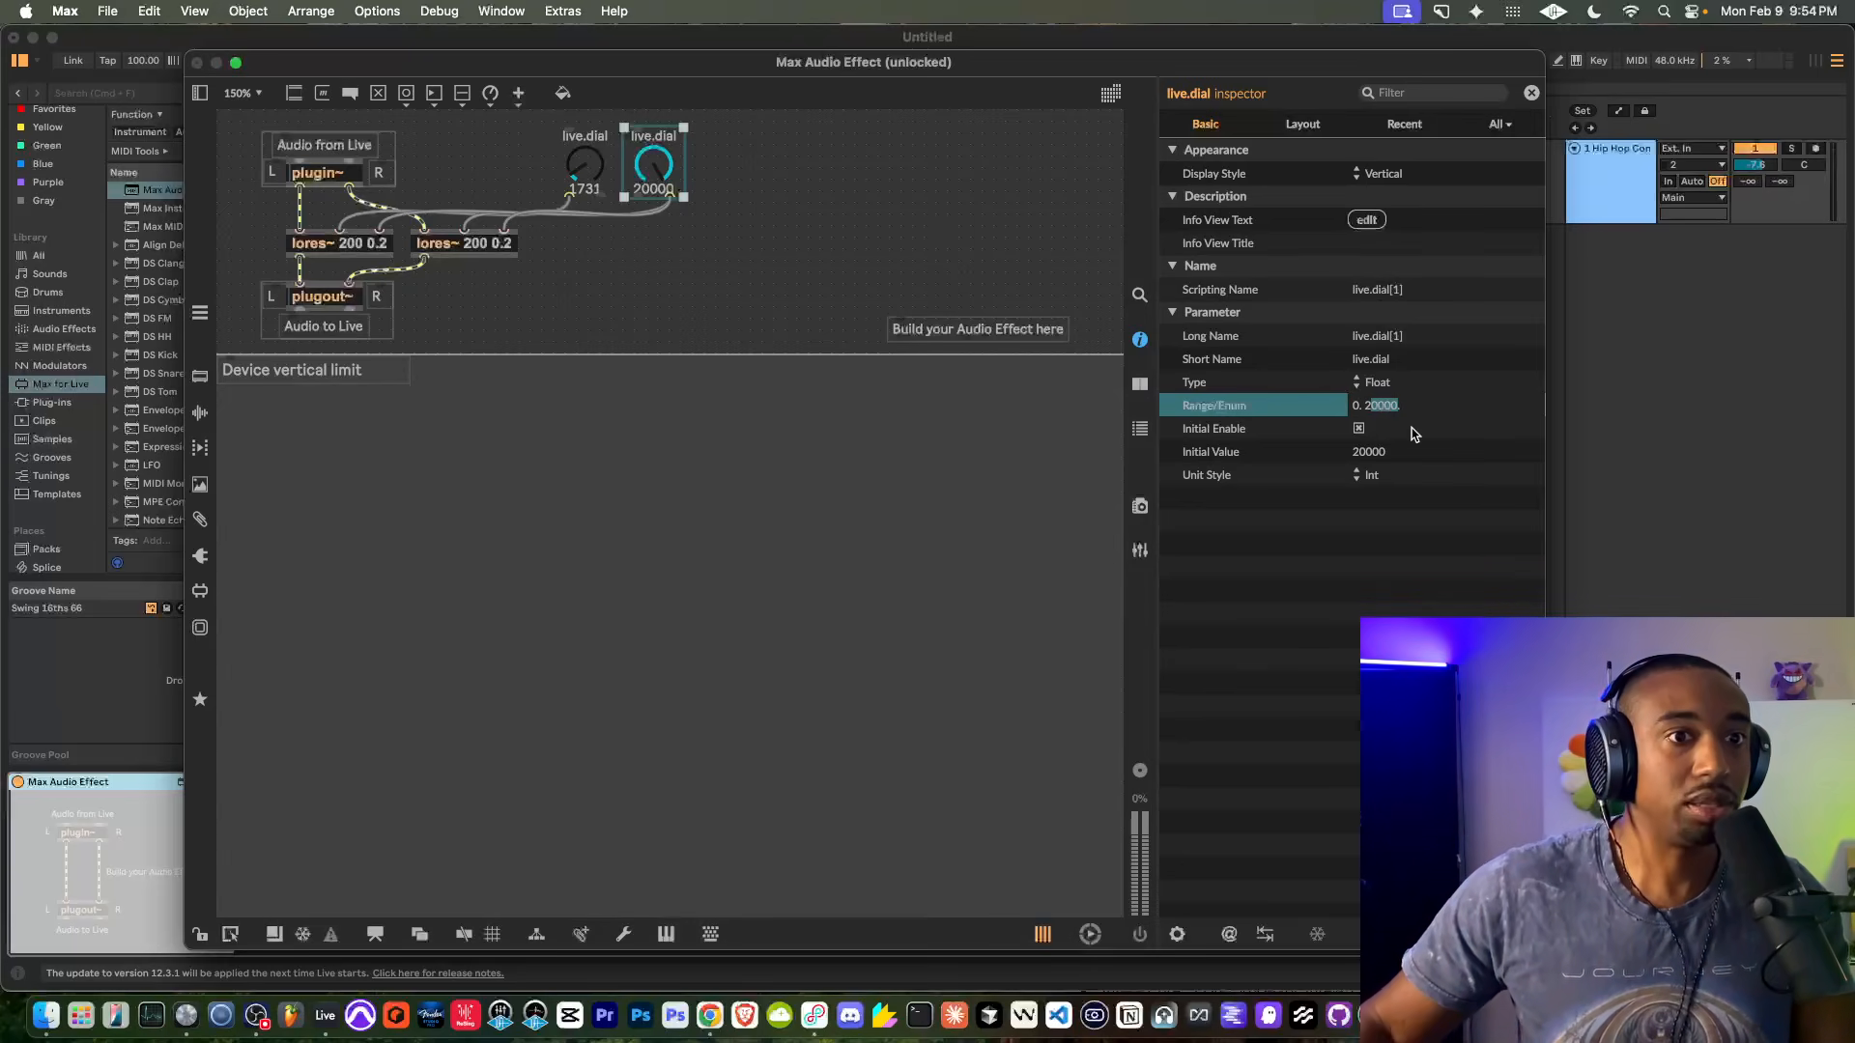
key("BackSpace")
key("BackSpace")
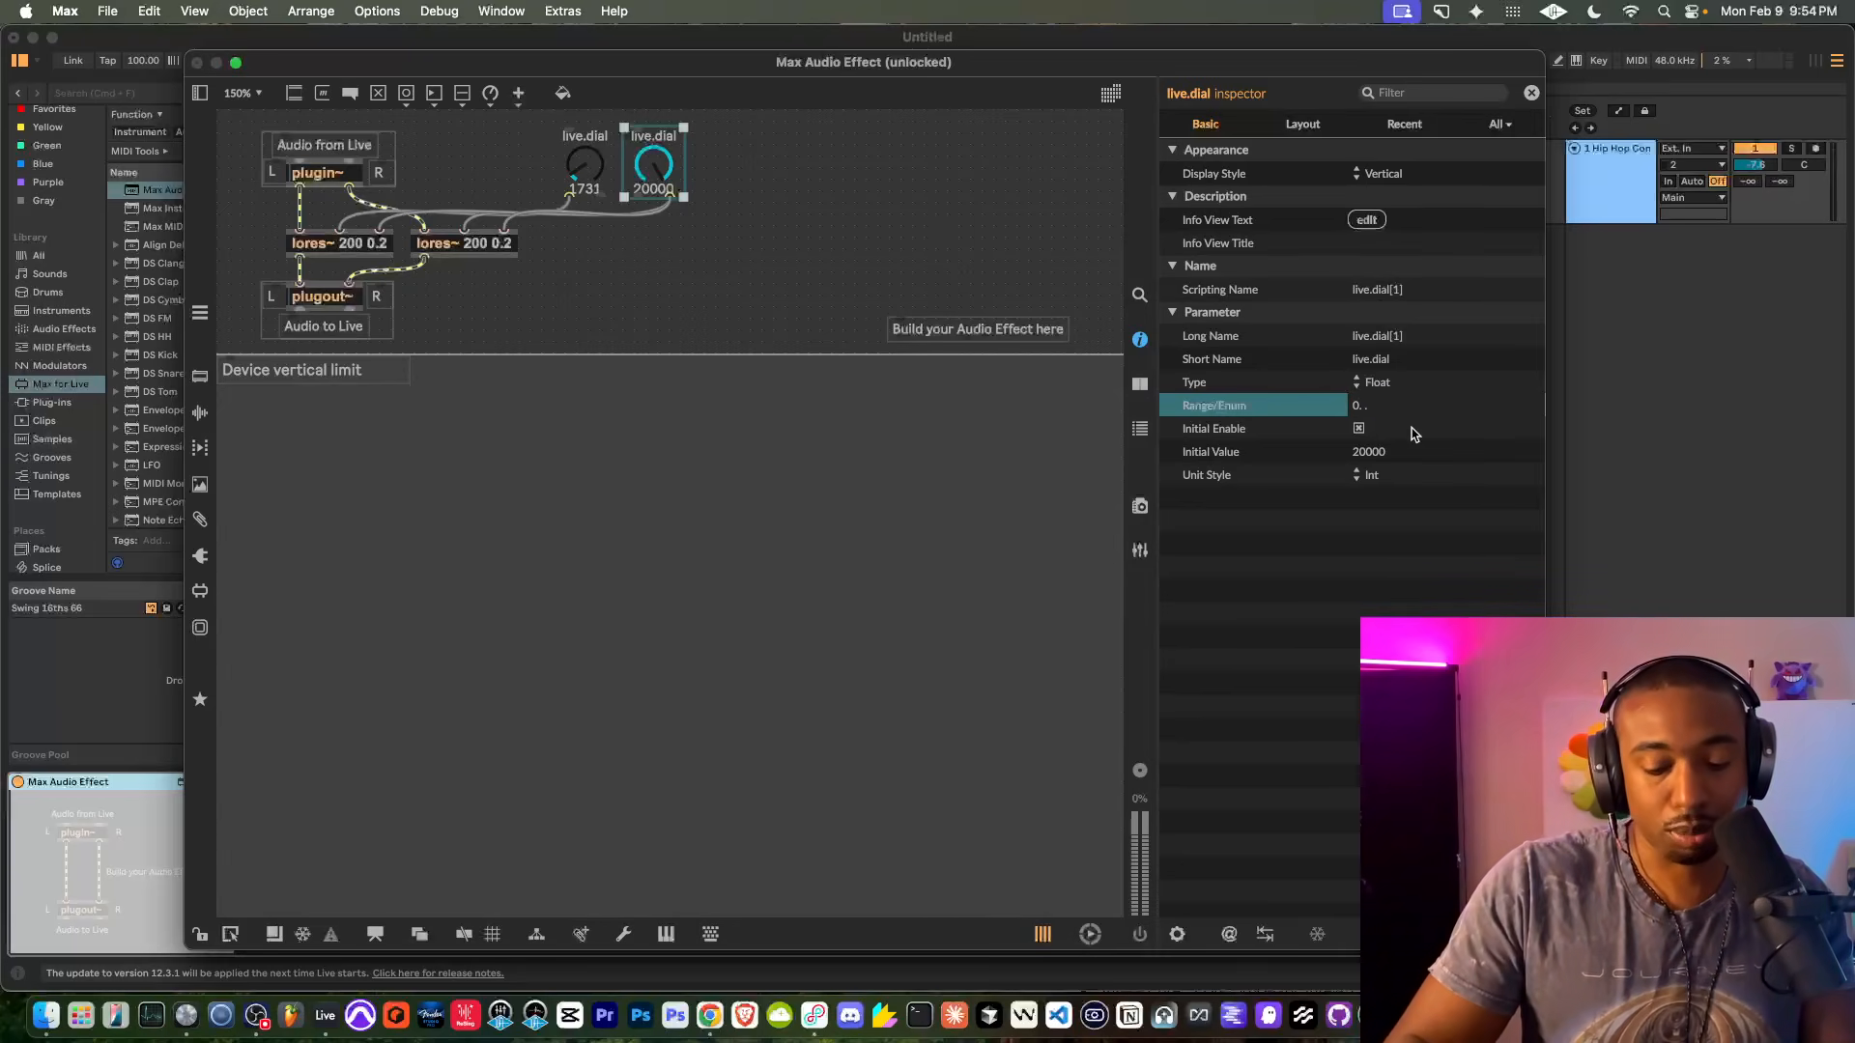
type("0.")
type("9")
key("Return")
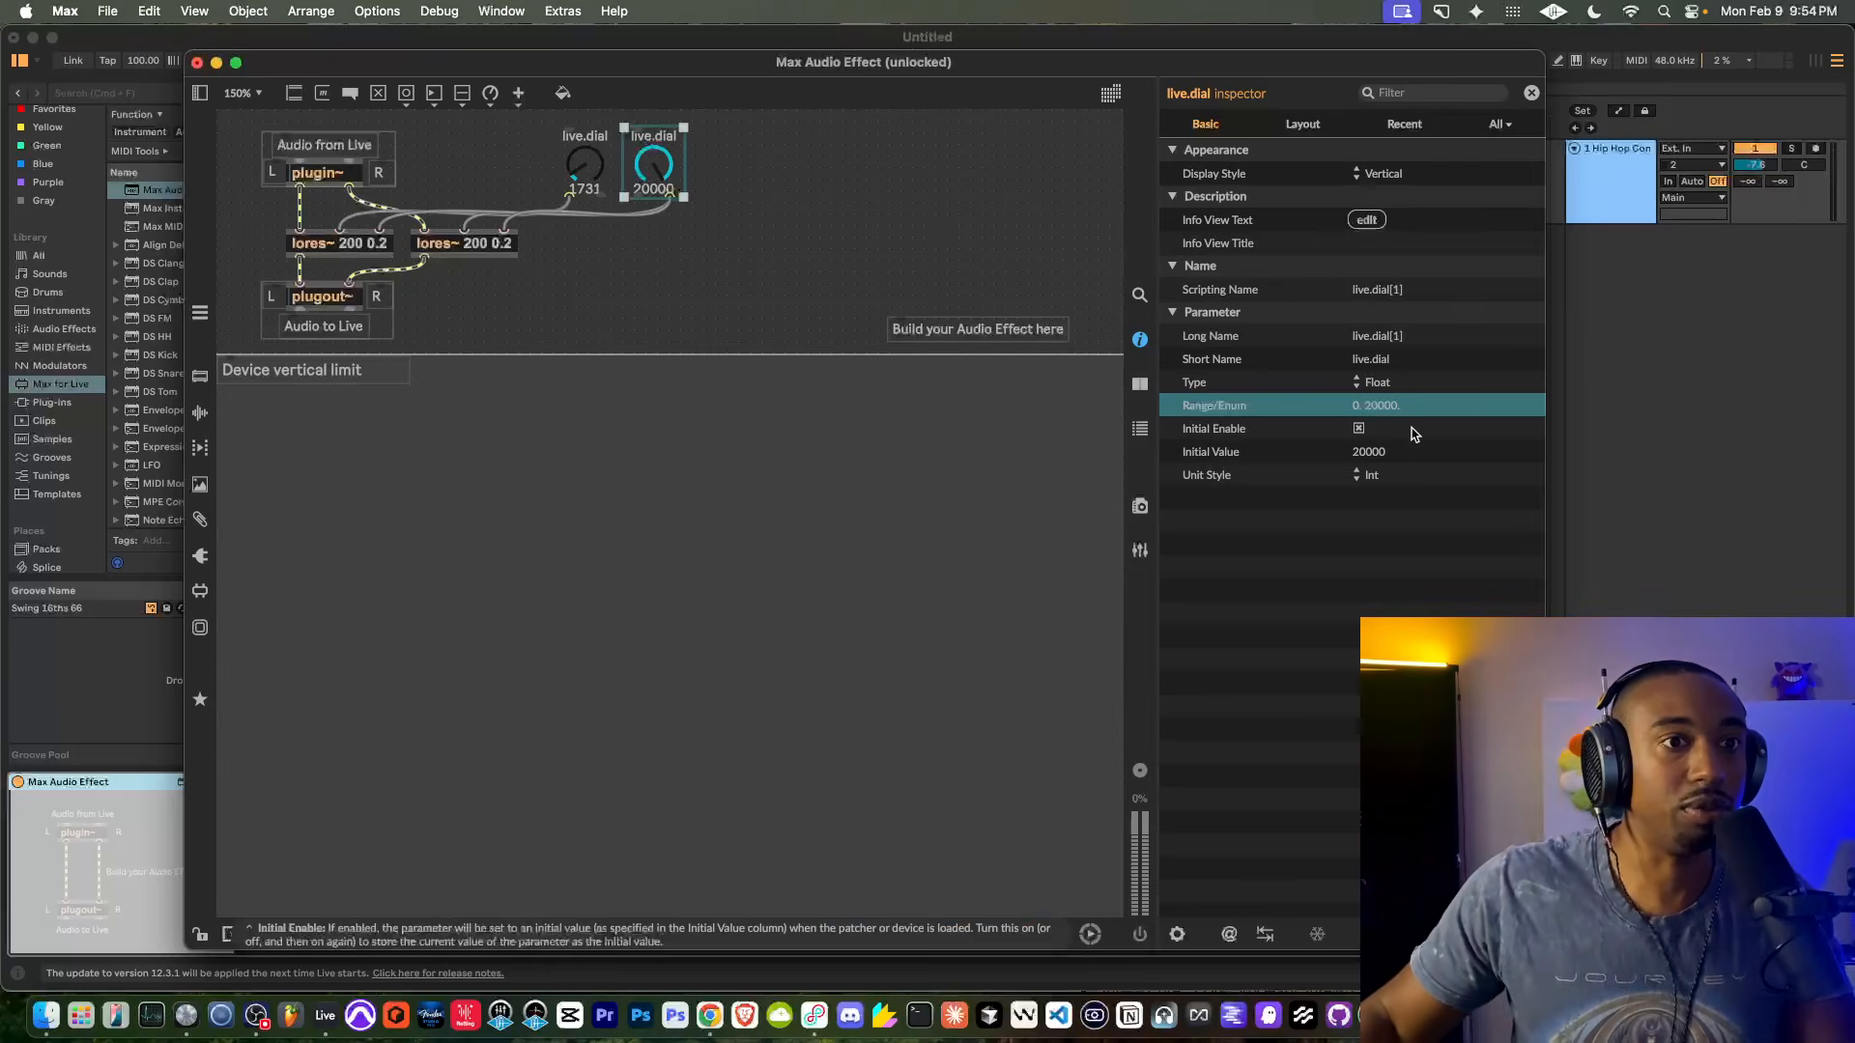
Set the duplicate live.dial's parameter range to 0 to 0.5
double_click(1379, 406)
double_click(1382, 405)
left_click_drag(1366, 405, 1410, 404)
type("0.5")
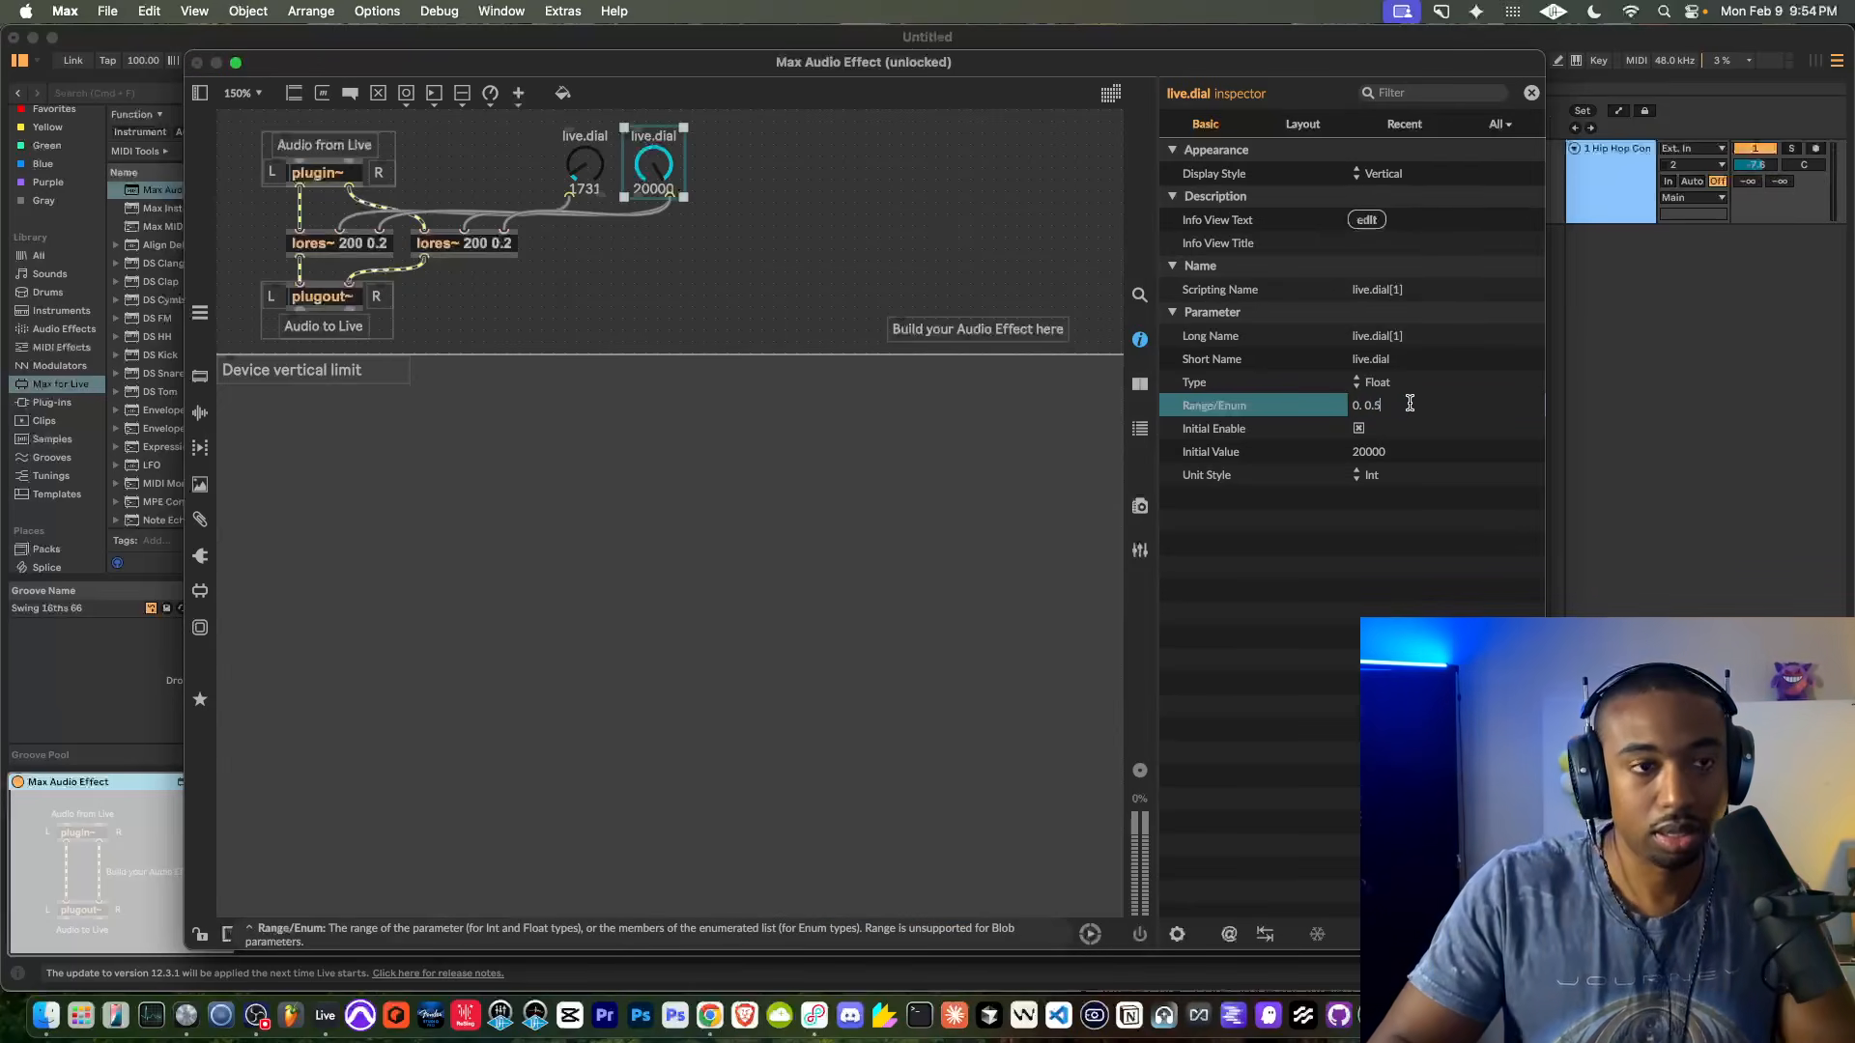
key("Return")
Set the duplicate live.dial's initial value to 0 and deselect the dial
left_click(1370, 454)
left_click(1372, 457)
type("0.5")
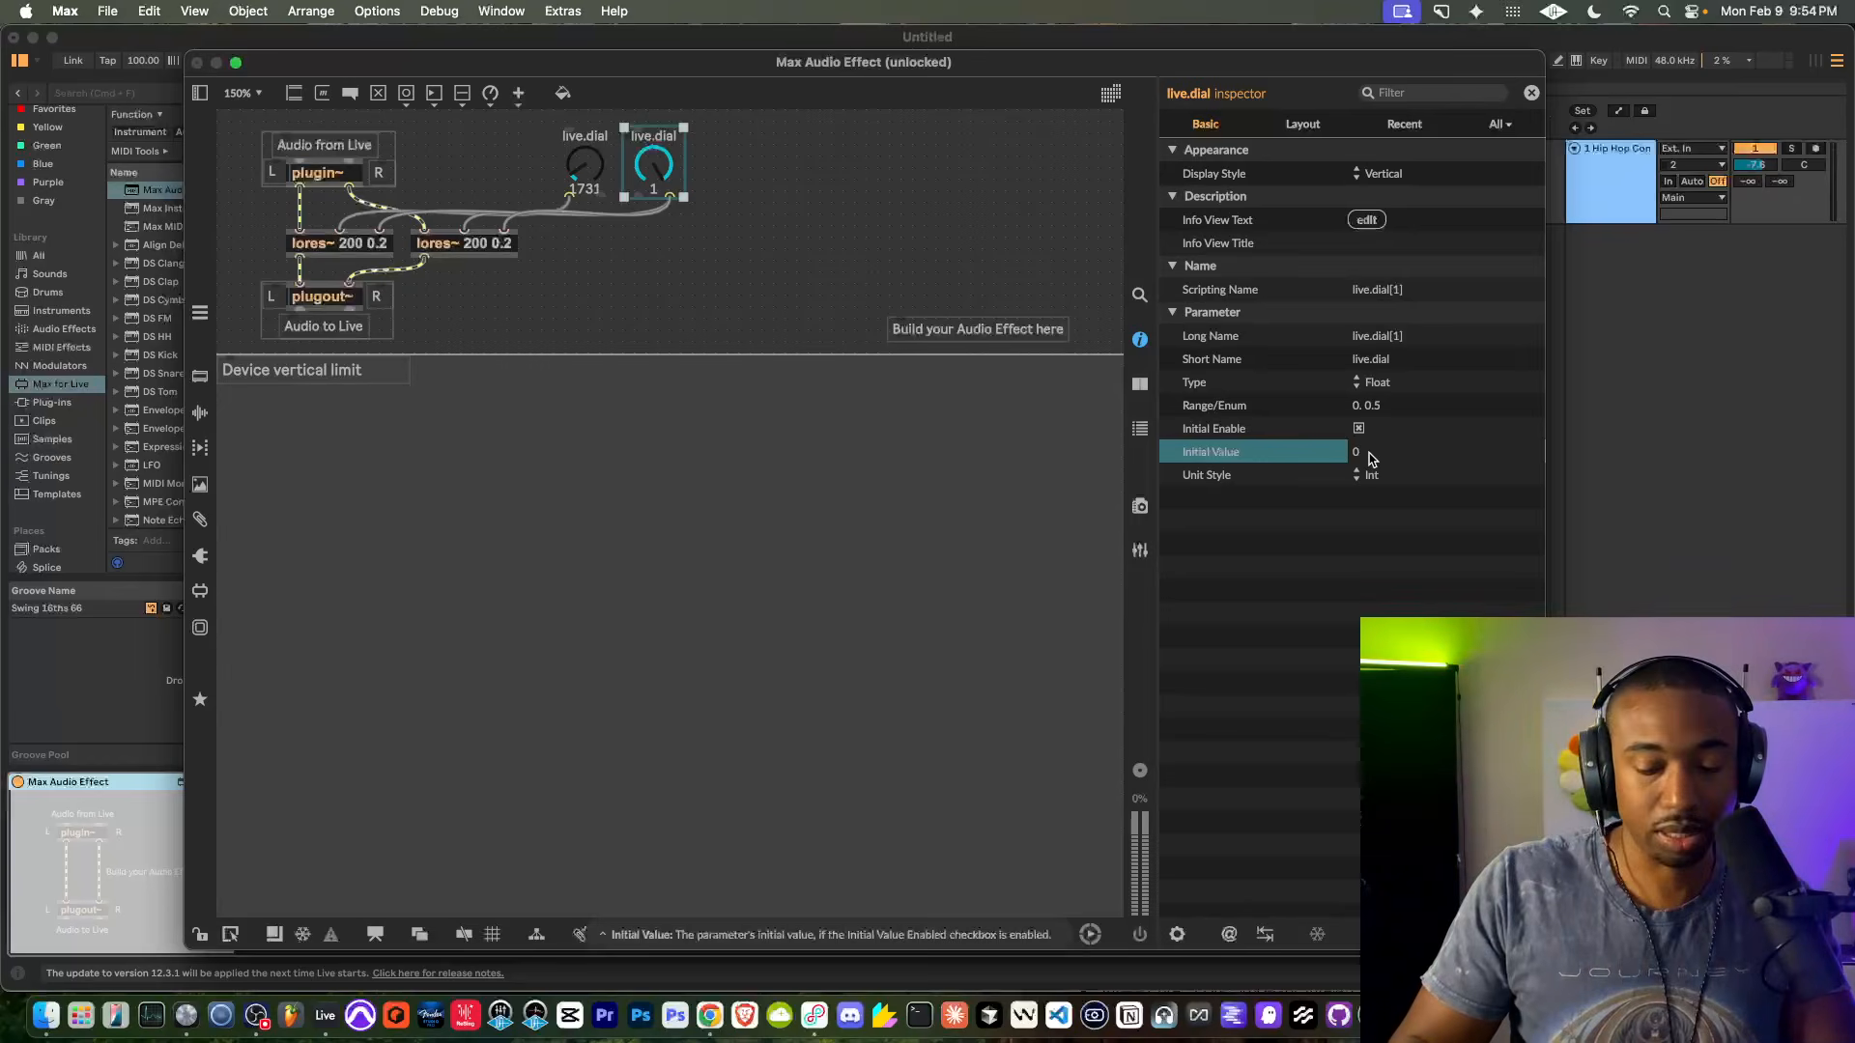
key("Return")
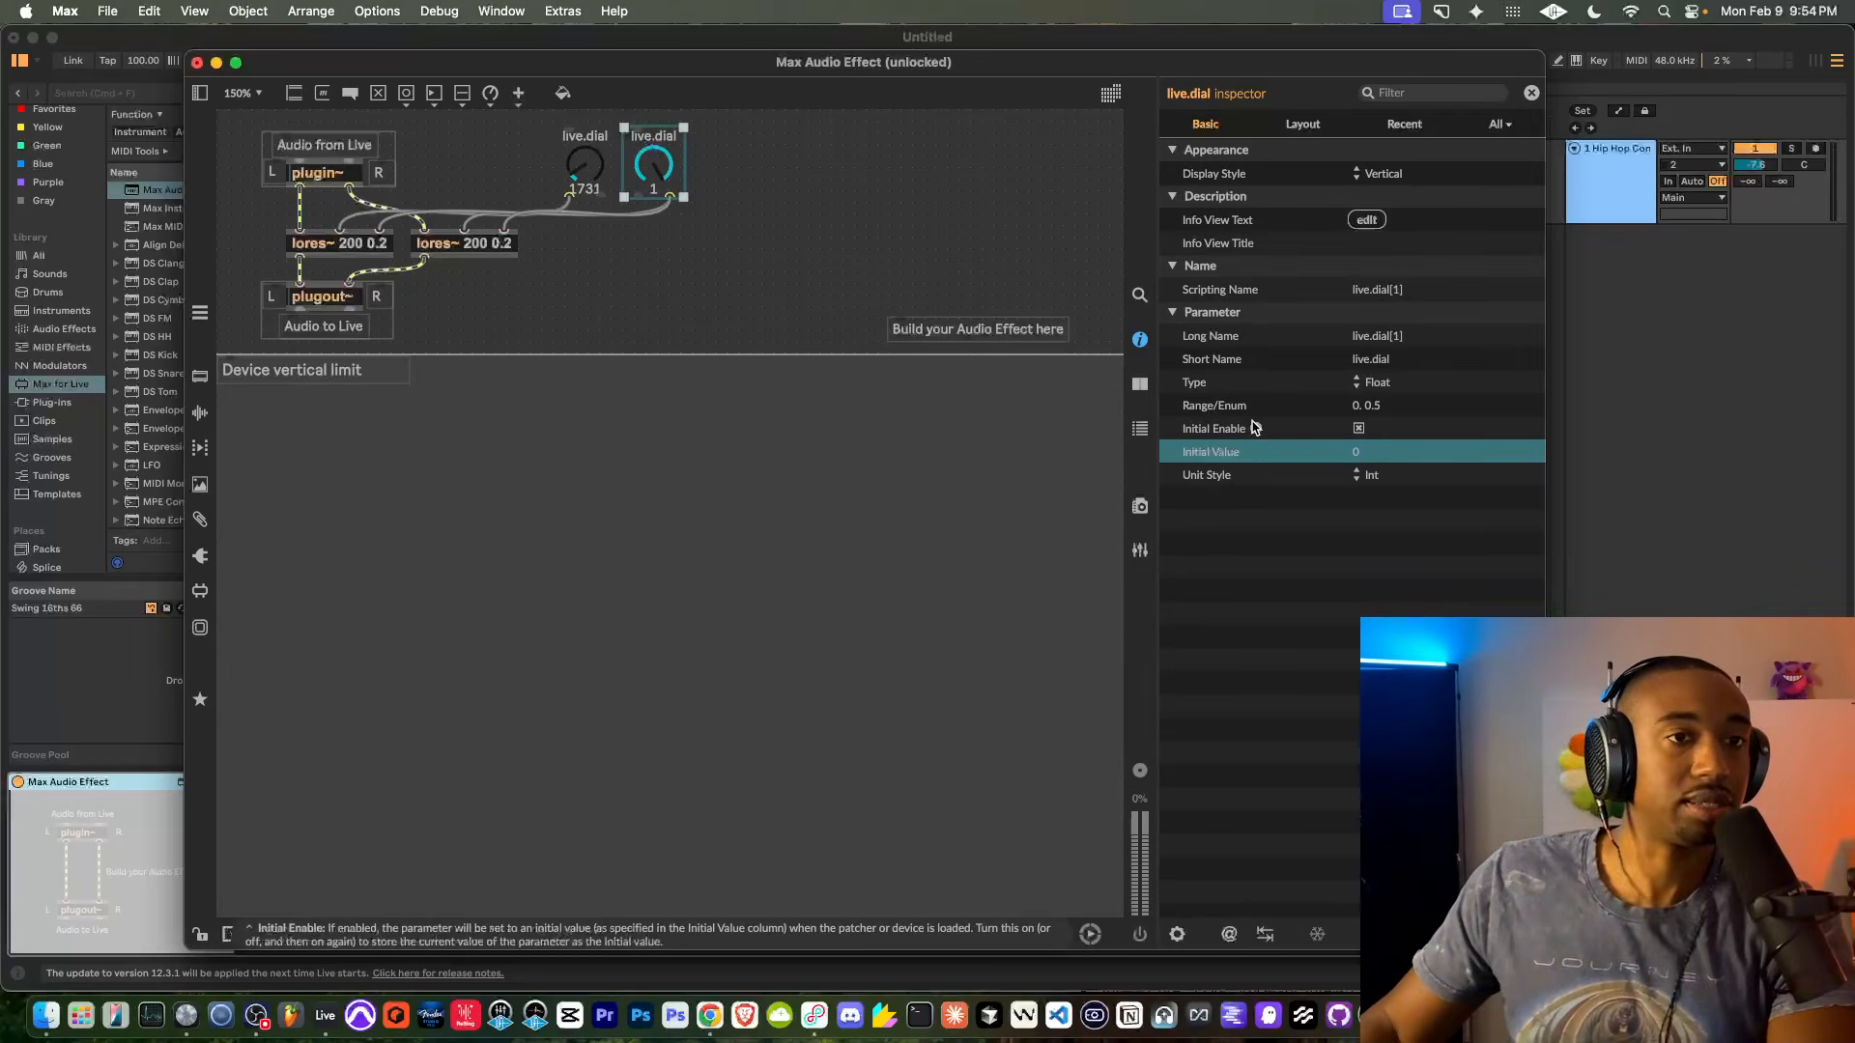
left_click(980, 238)
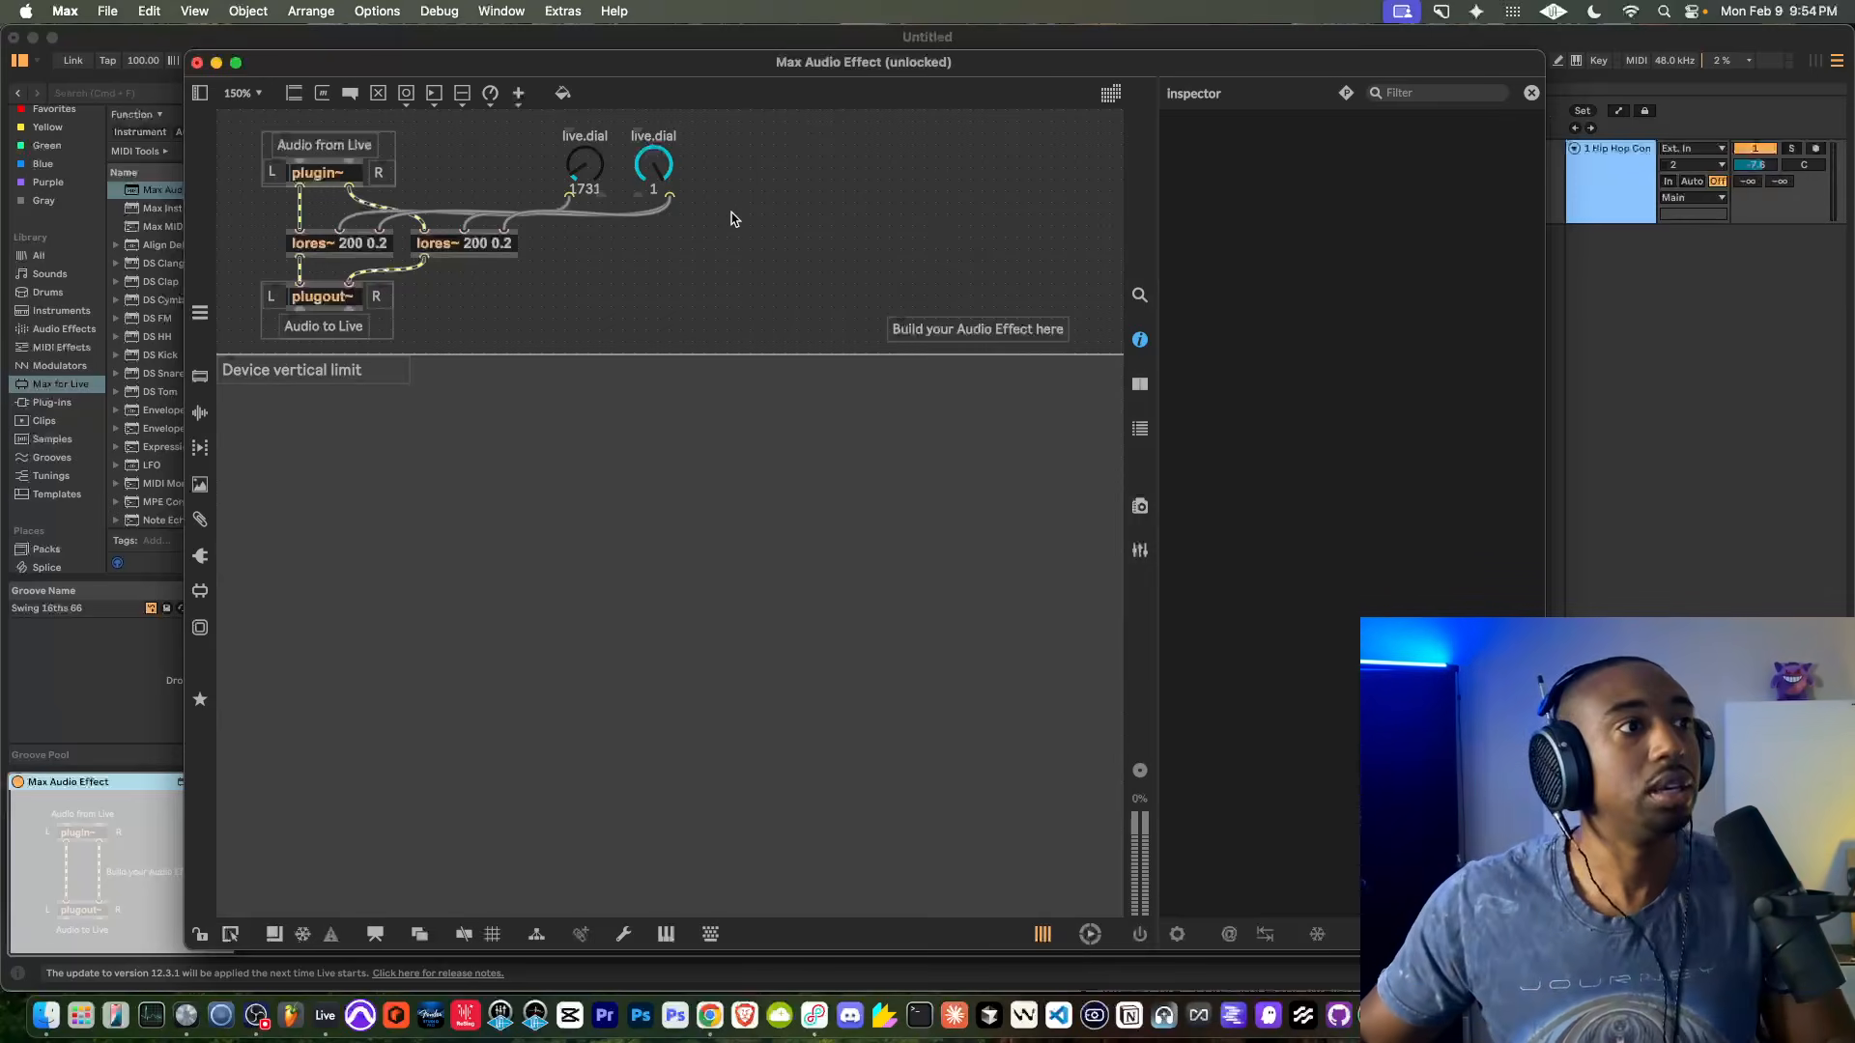
Lock the patcher, turn the duplicate live.dial down to 0, and unlock the patcher again
left_click(200, 933)
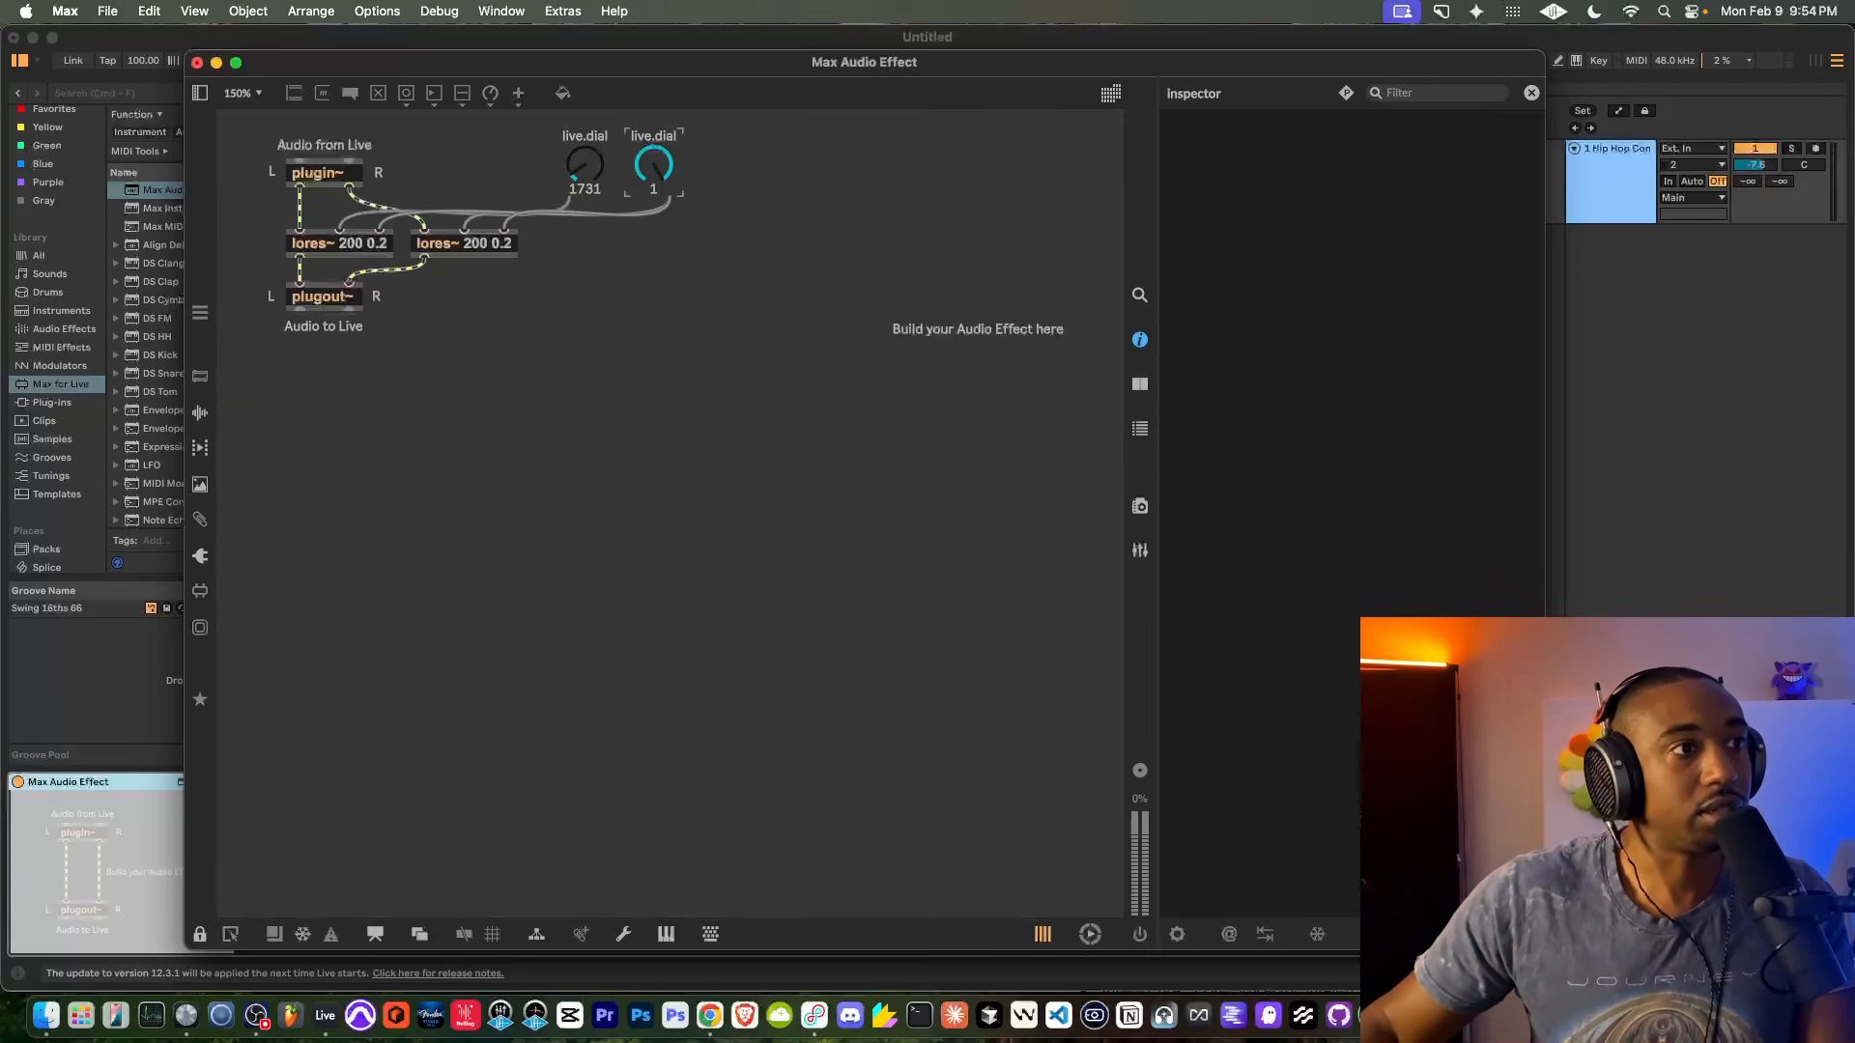
left_click_drag(652, 162, 652, 169)
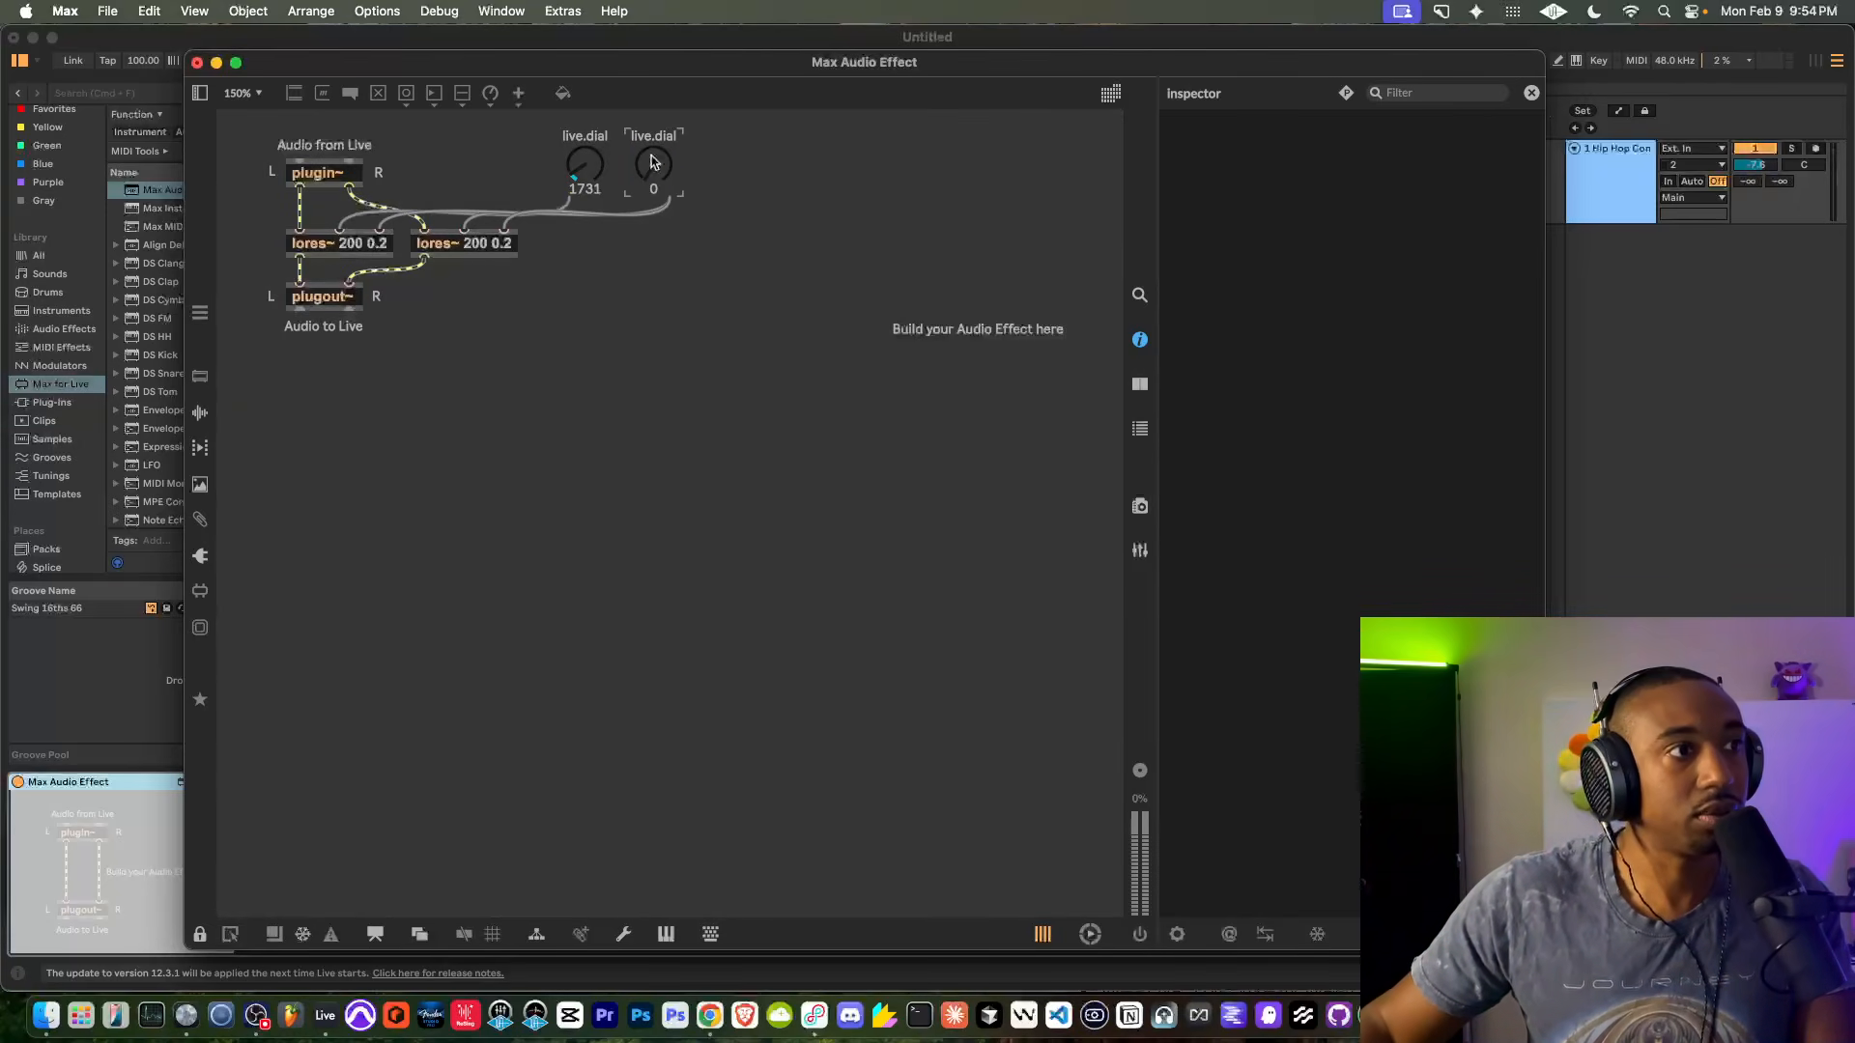
left_click(200, 934)
Set the duplicate live.dial's unit style to Float
left_click(657, 162)
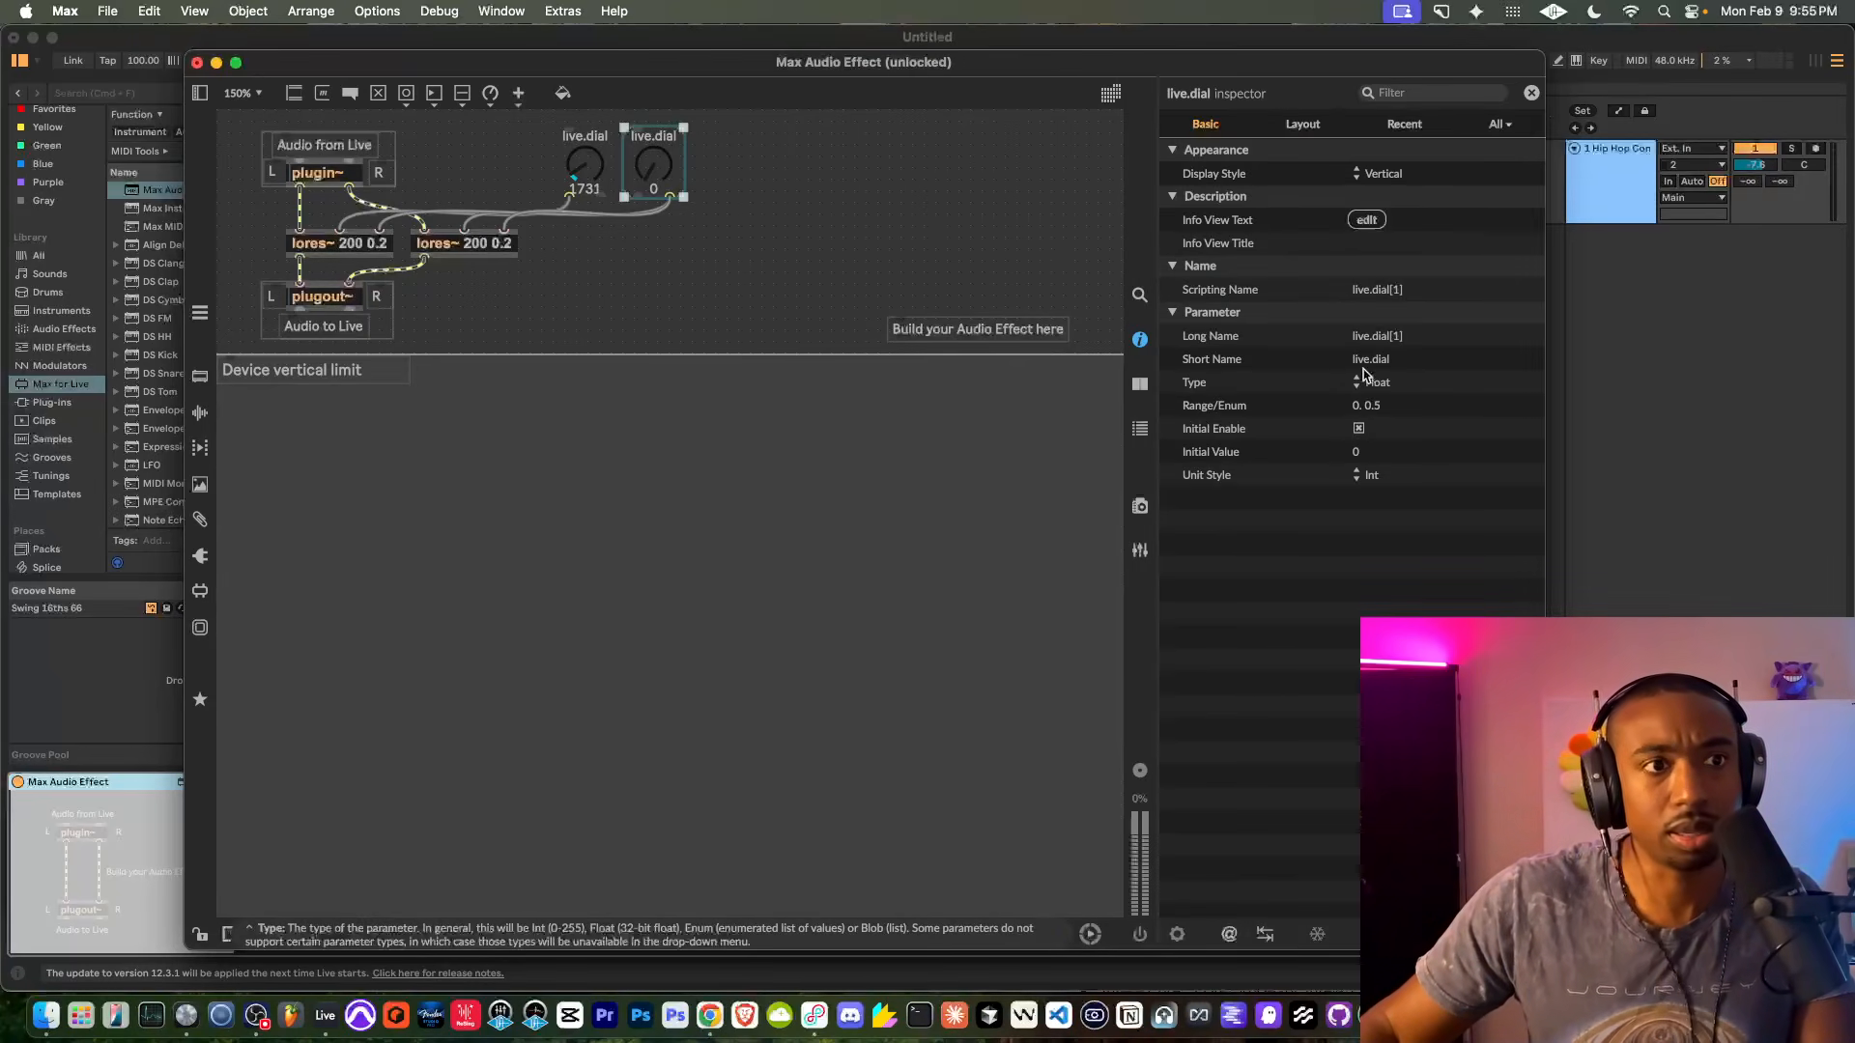
left_click(716, 232)
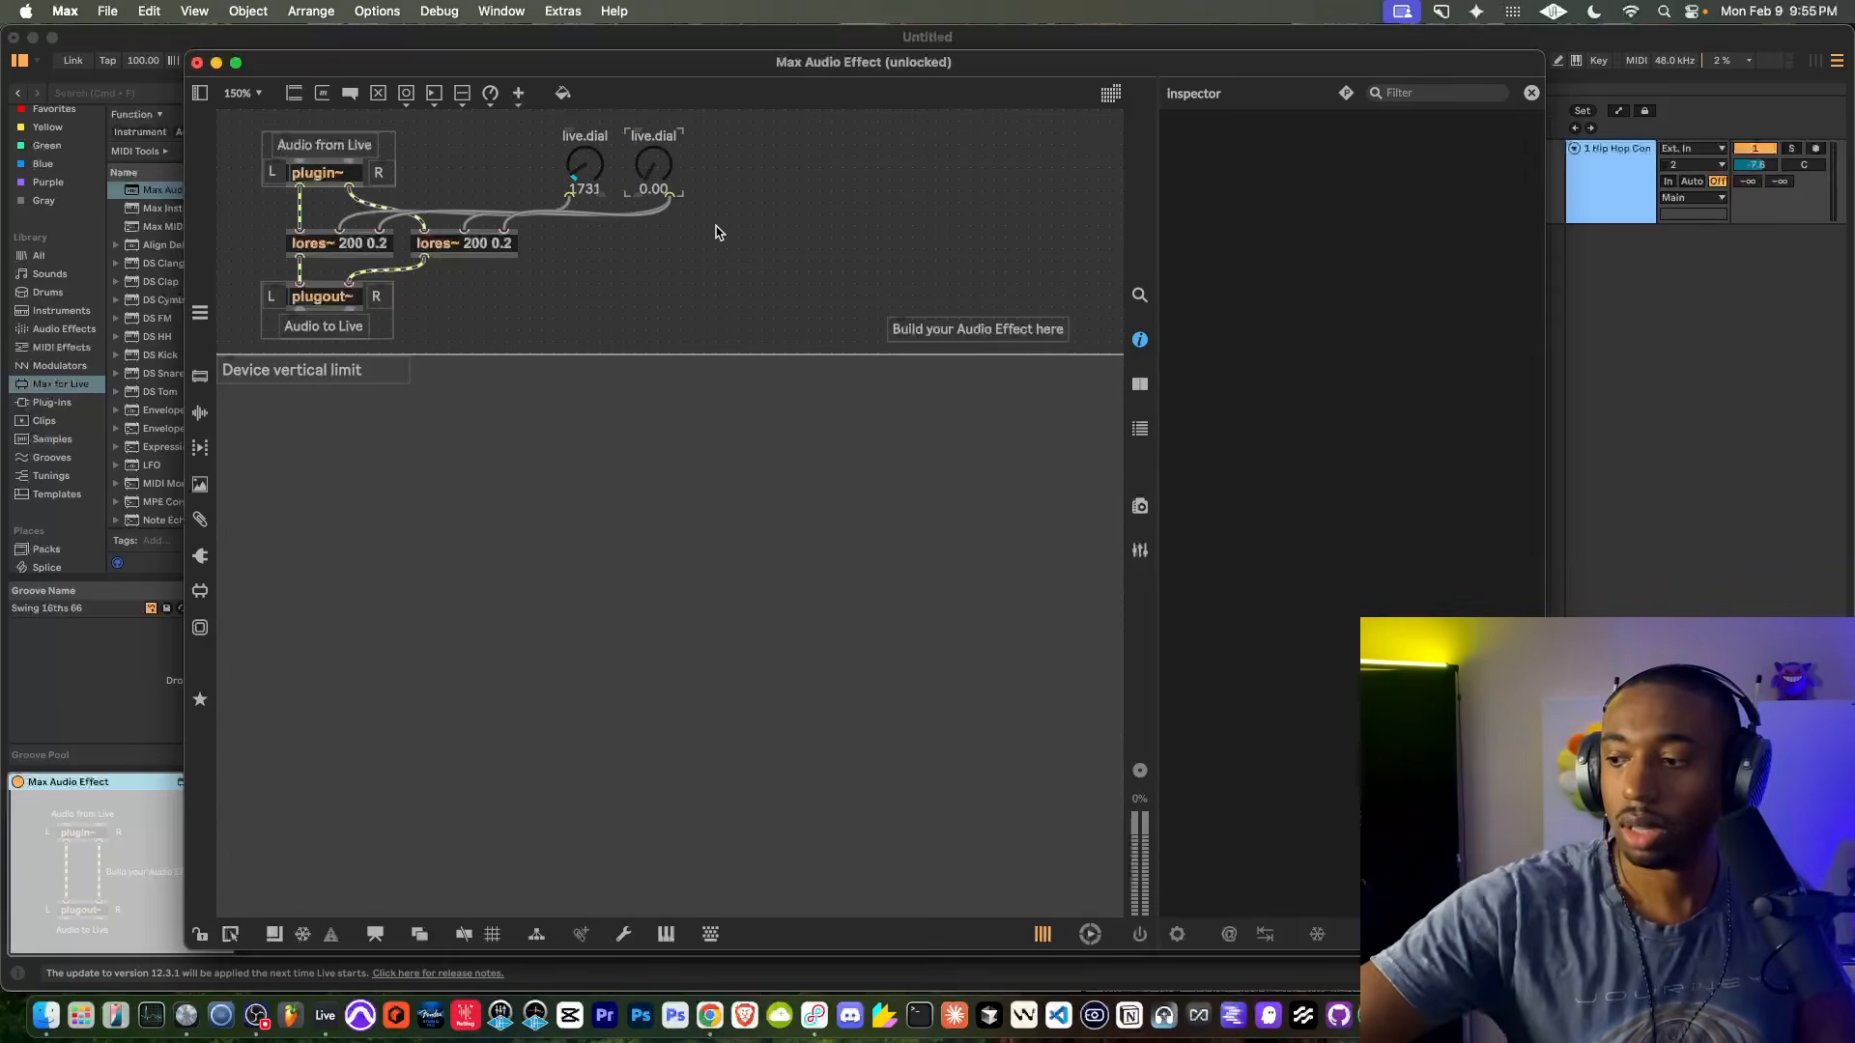
left_click(650, 166)
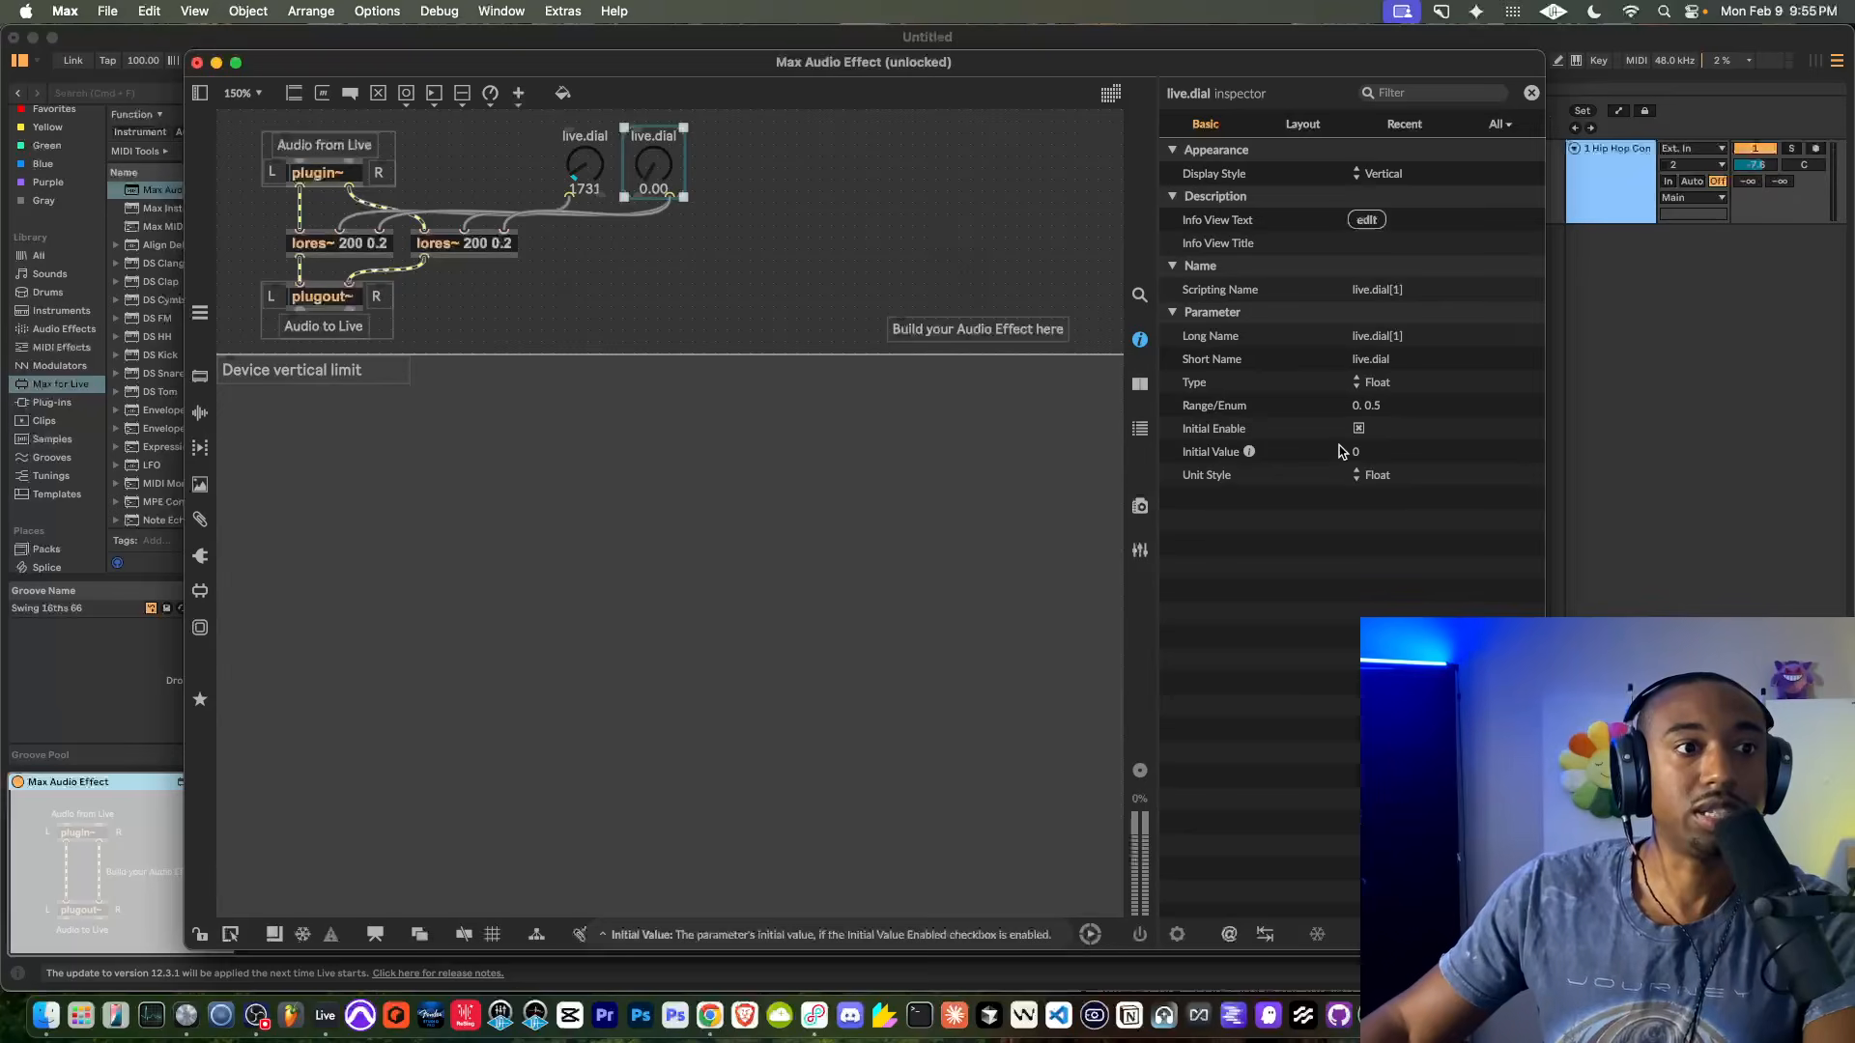
left_click(1368, 477)
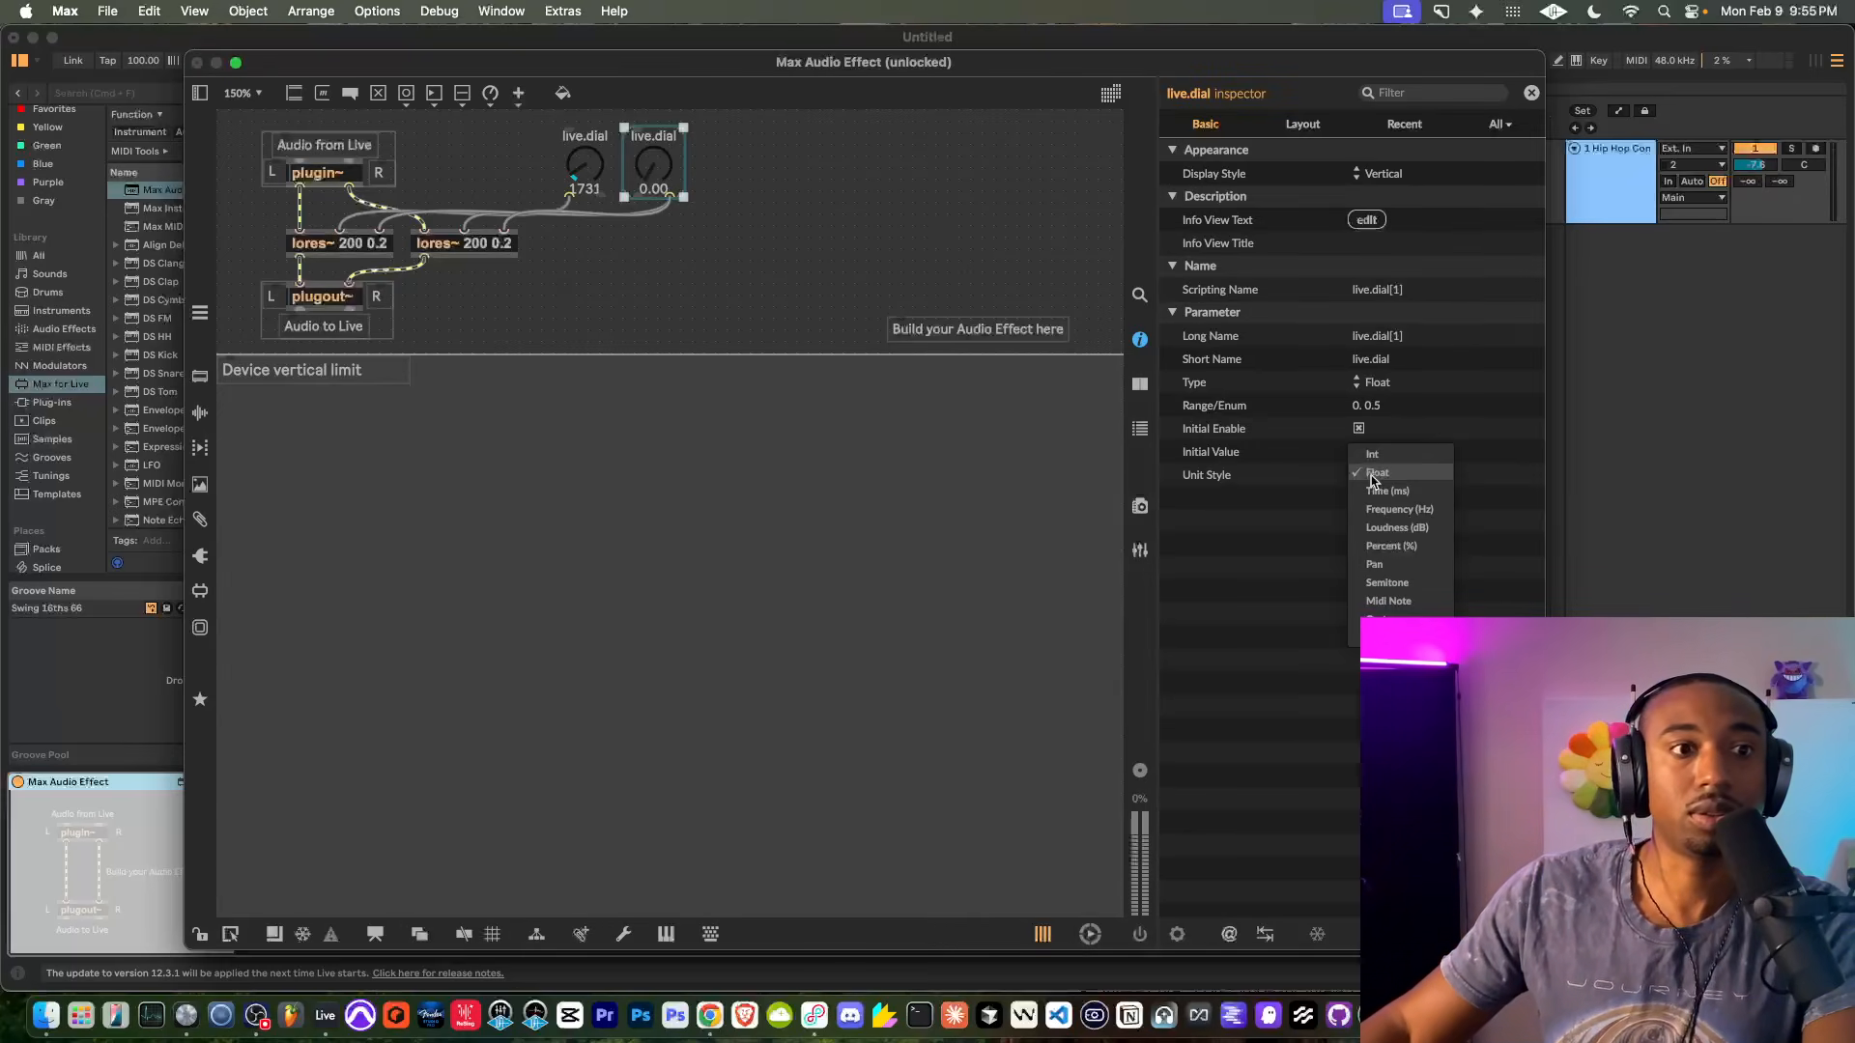
left_click(1385, 475)
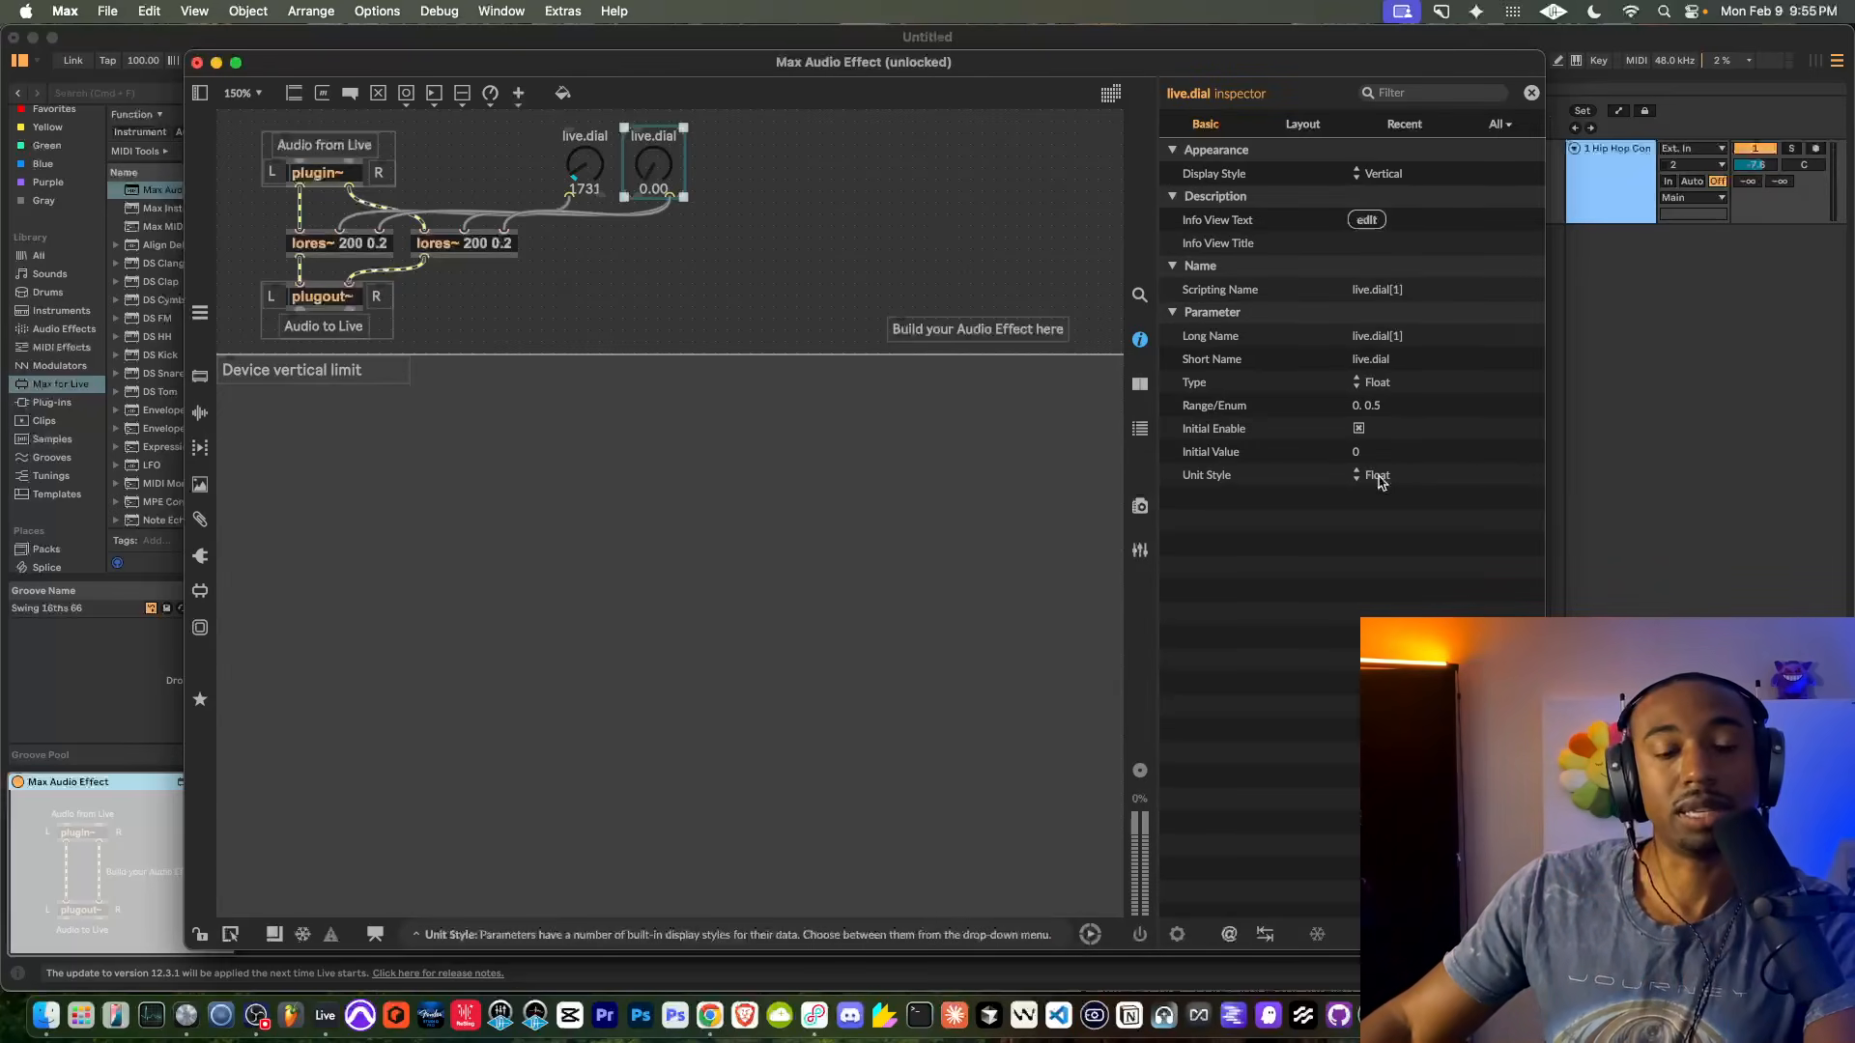
Set the duplicate live.dial's unit style to Int, lock the patcher, and try turning the dial
left_click(1378, 478)
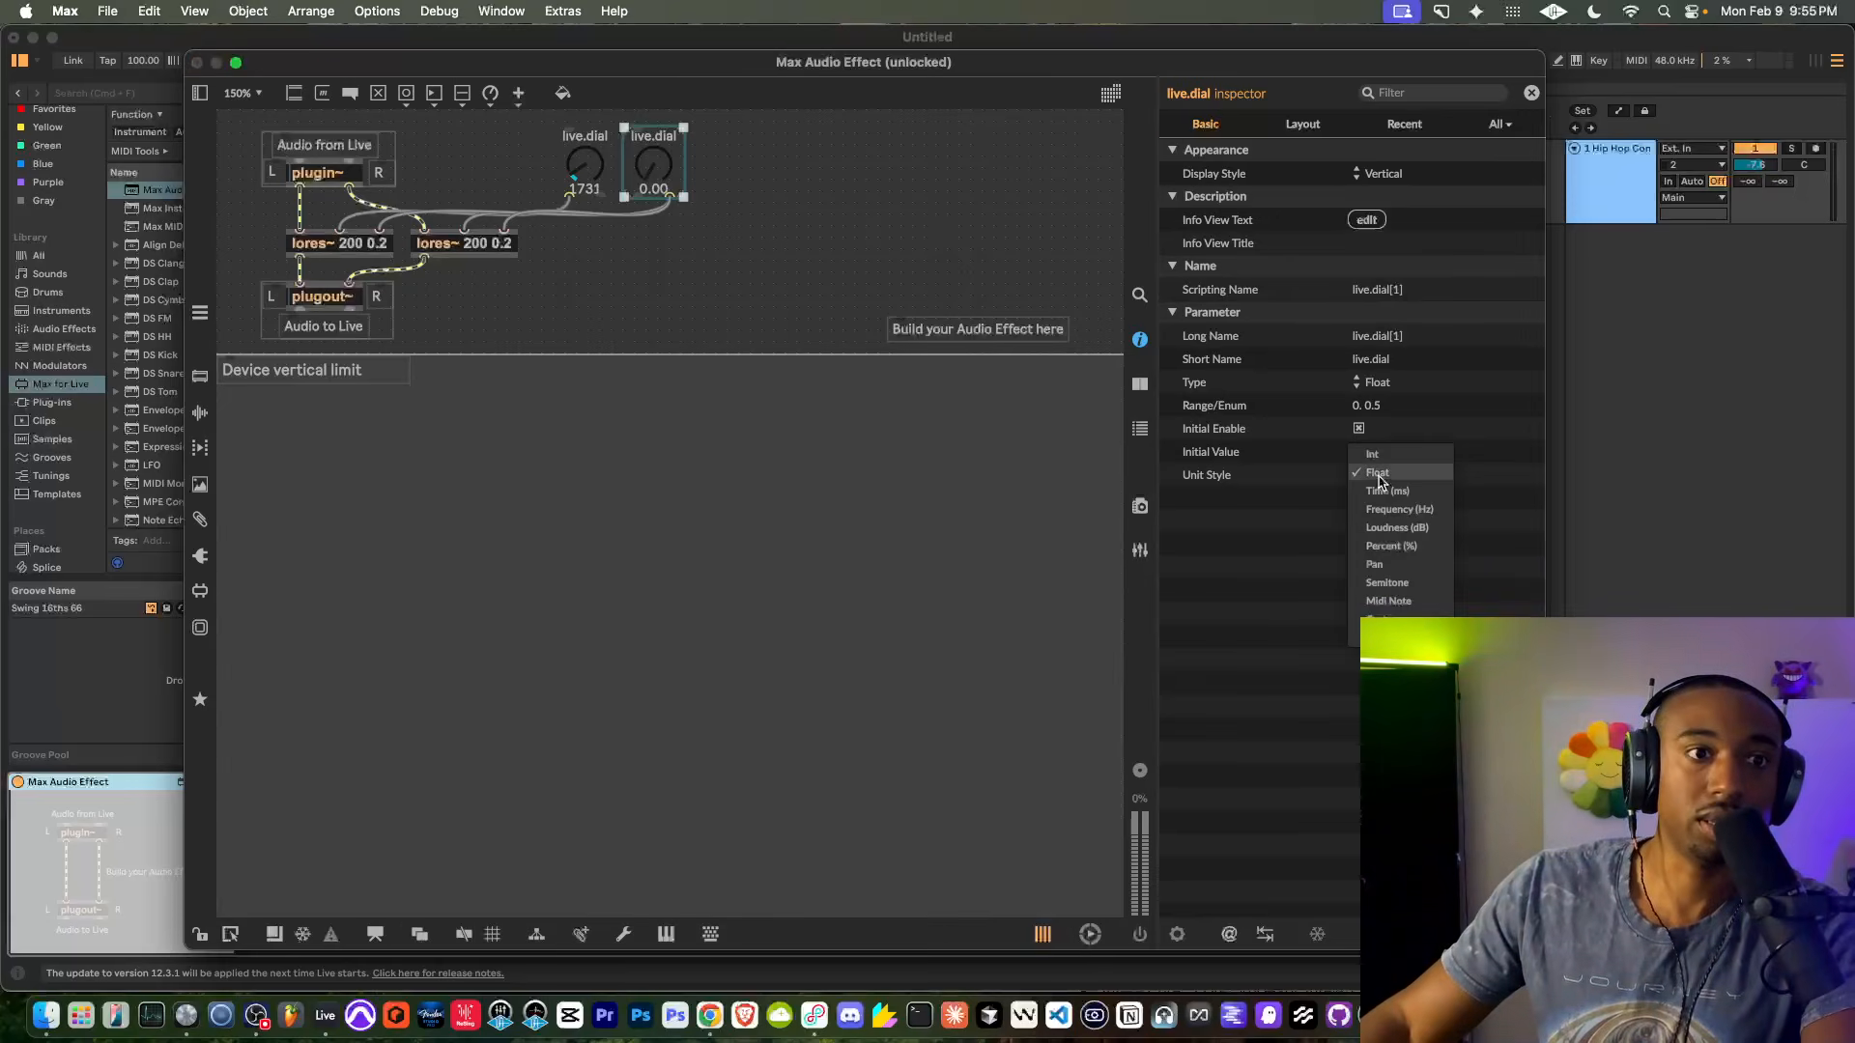
left_click(1376, 456)
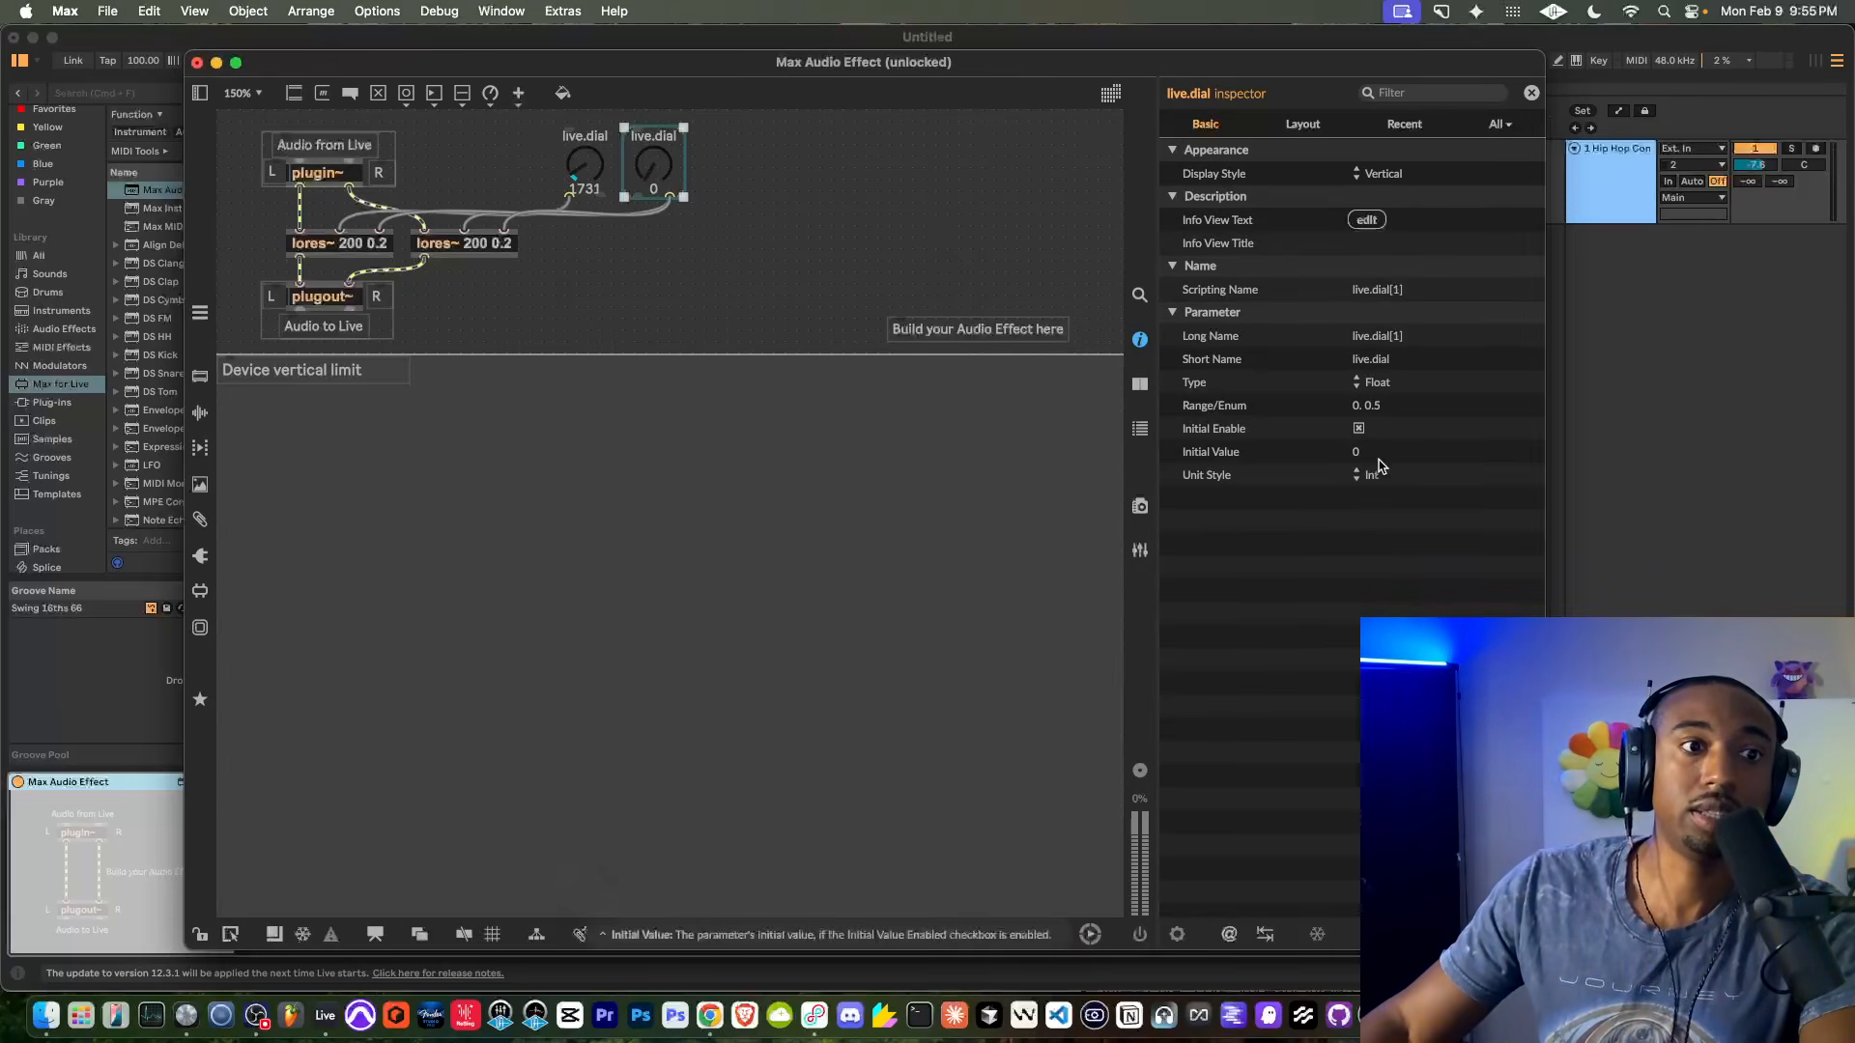
left_click(200, 934)
mouse_move(653, 164)
left_mouse_down()
mouse_move(653, 87)
mouse_move(653, 166)
left_mouse_up()
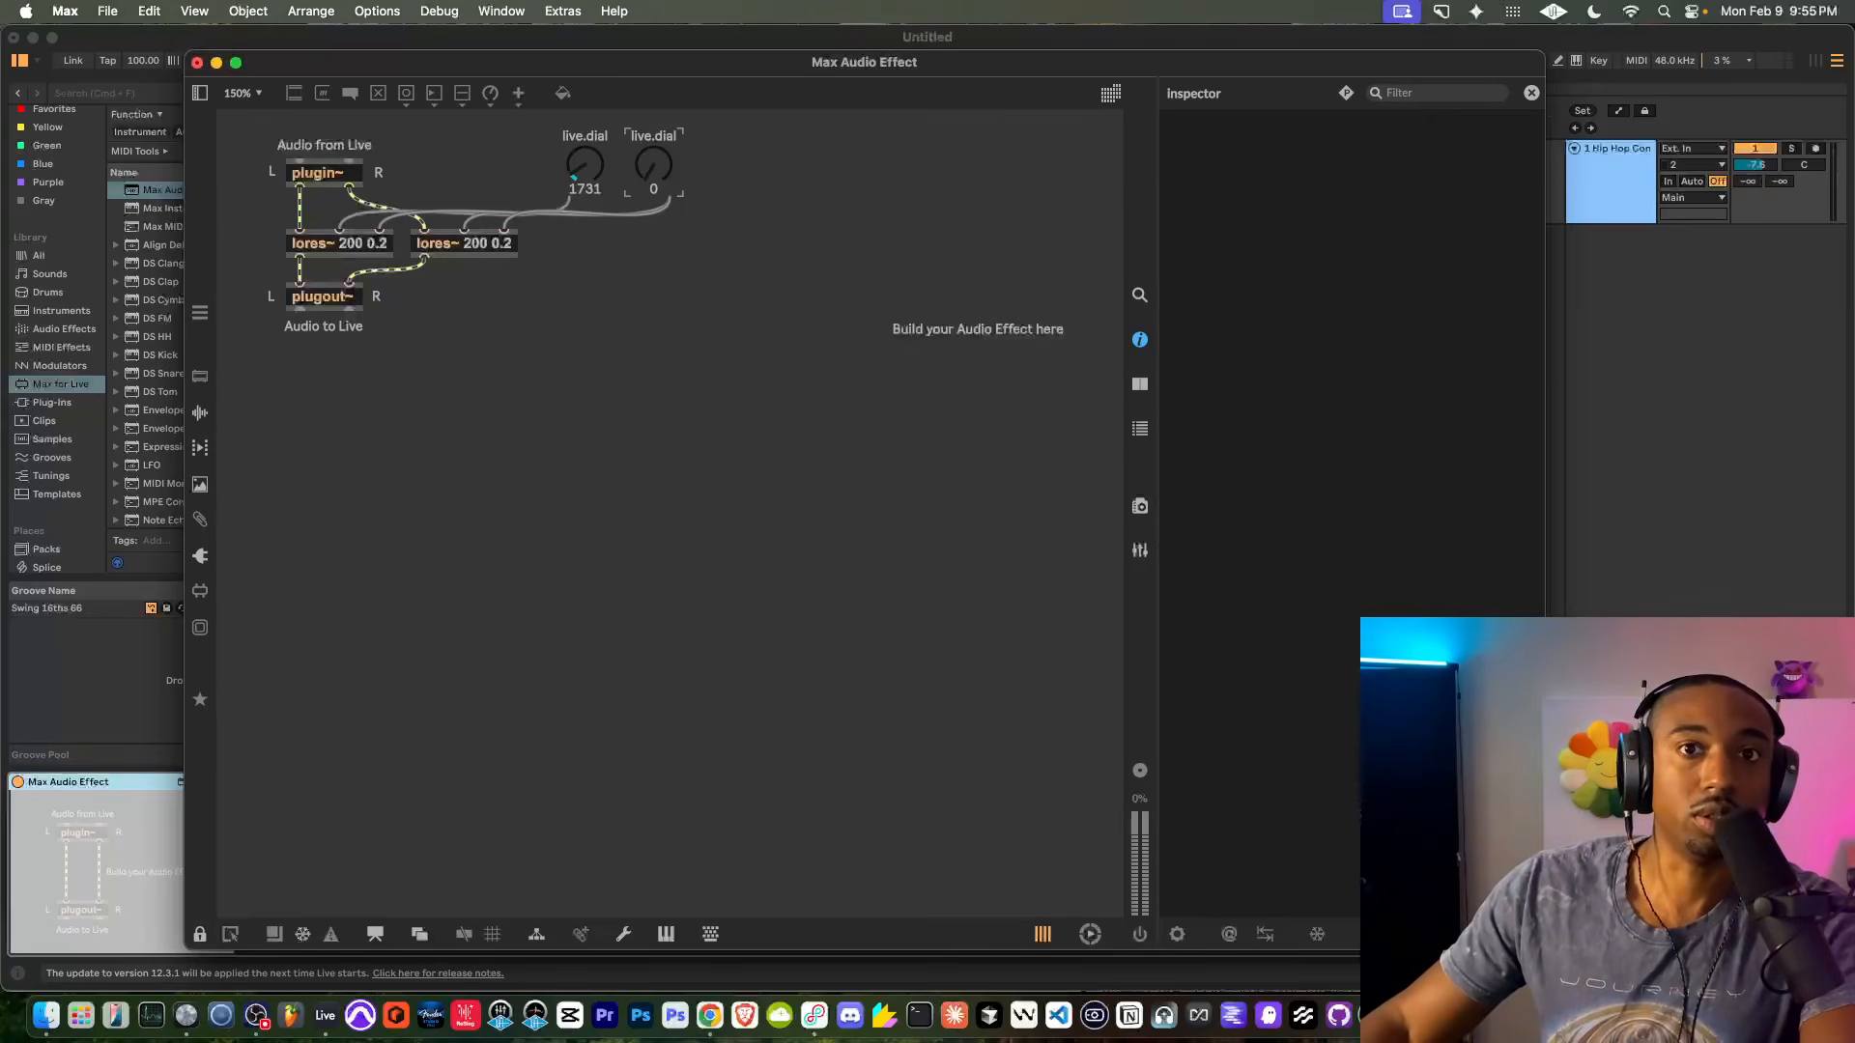
Unlock the patcher, set the duplicate live.dial's unit style to Float, lock the patcher again, and try turning the dial
left_click(200, 933)
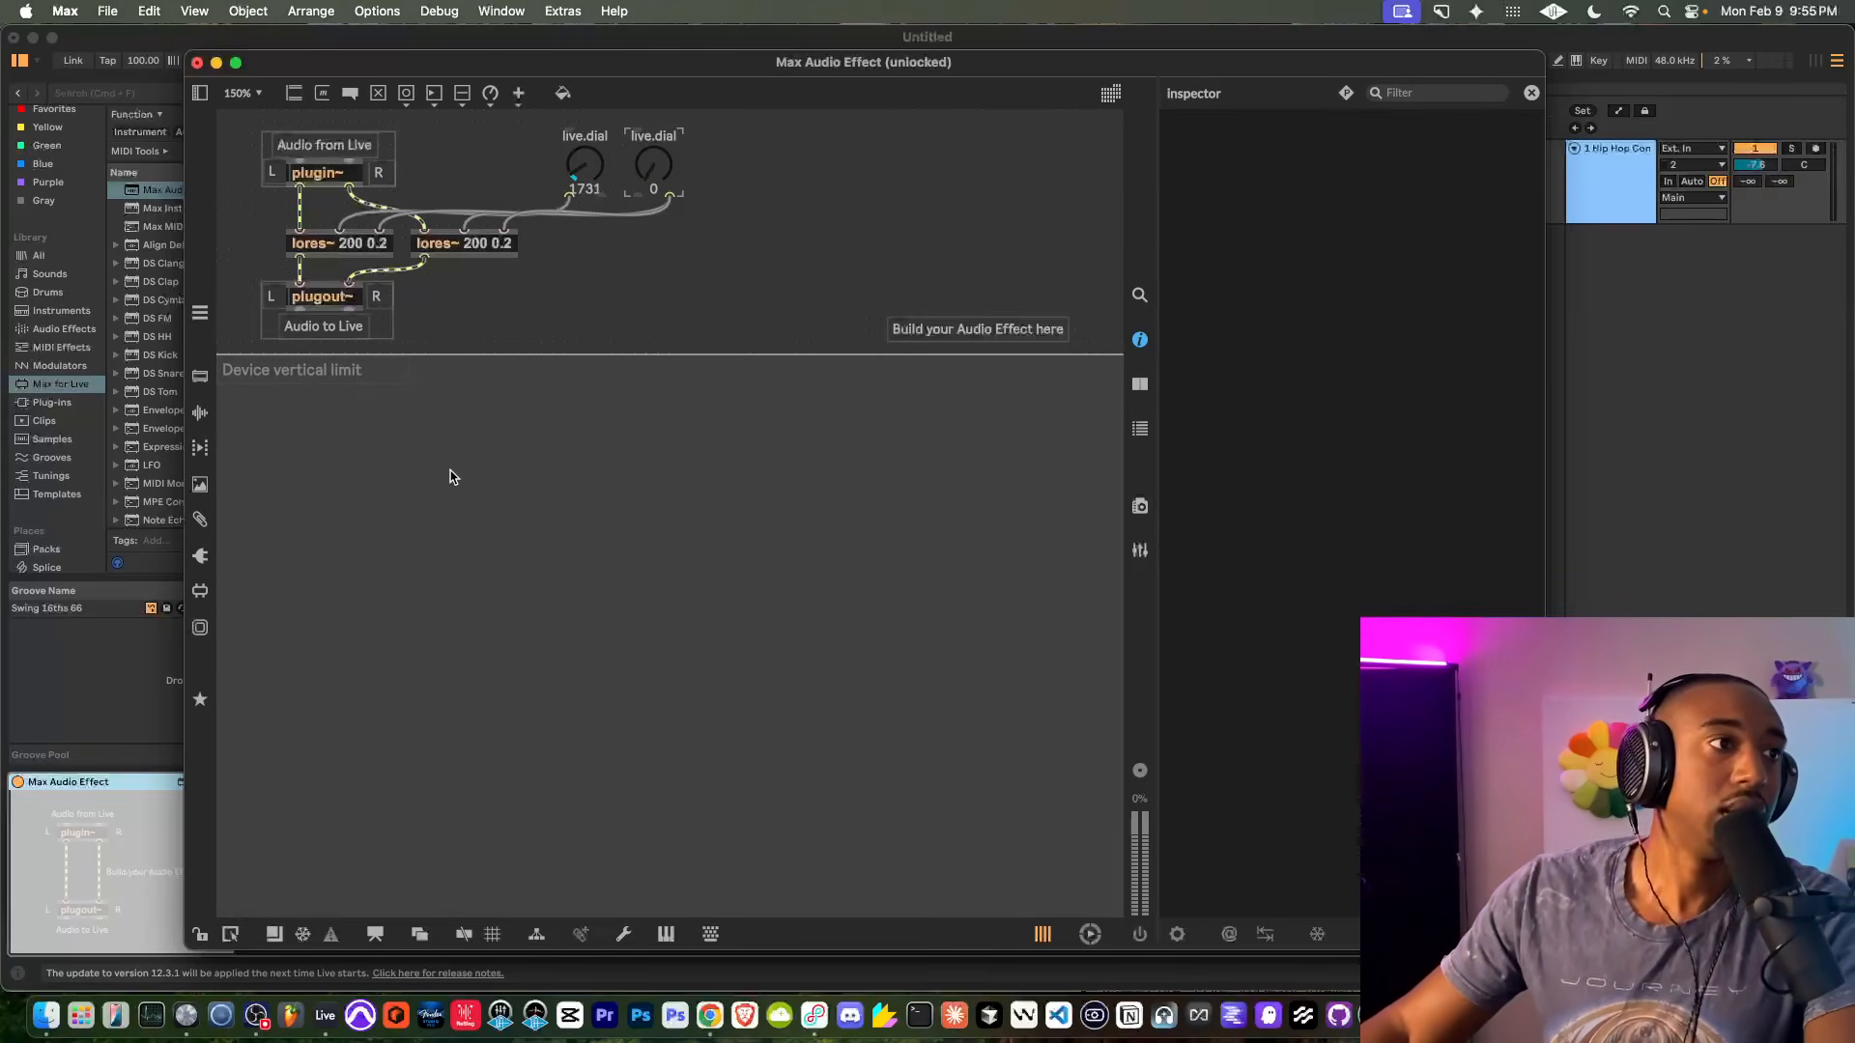
left_click(663, 152)
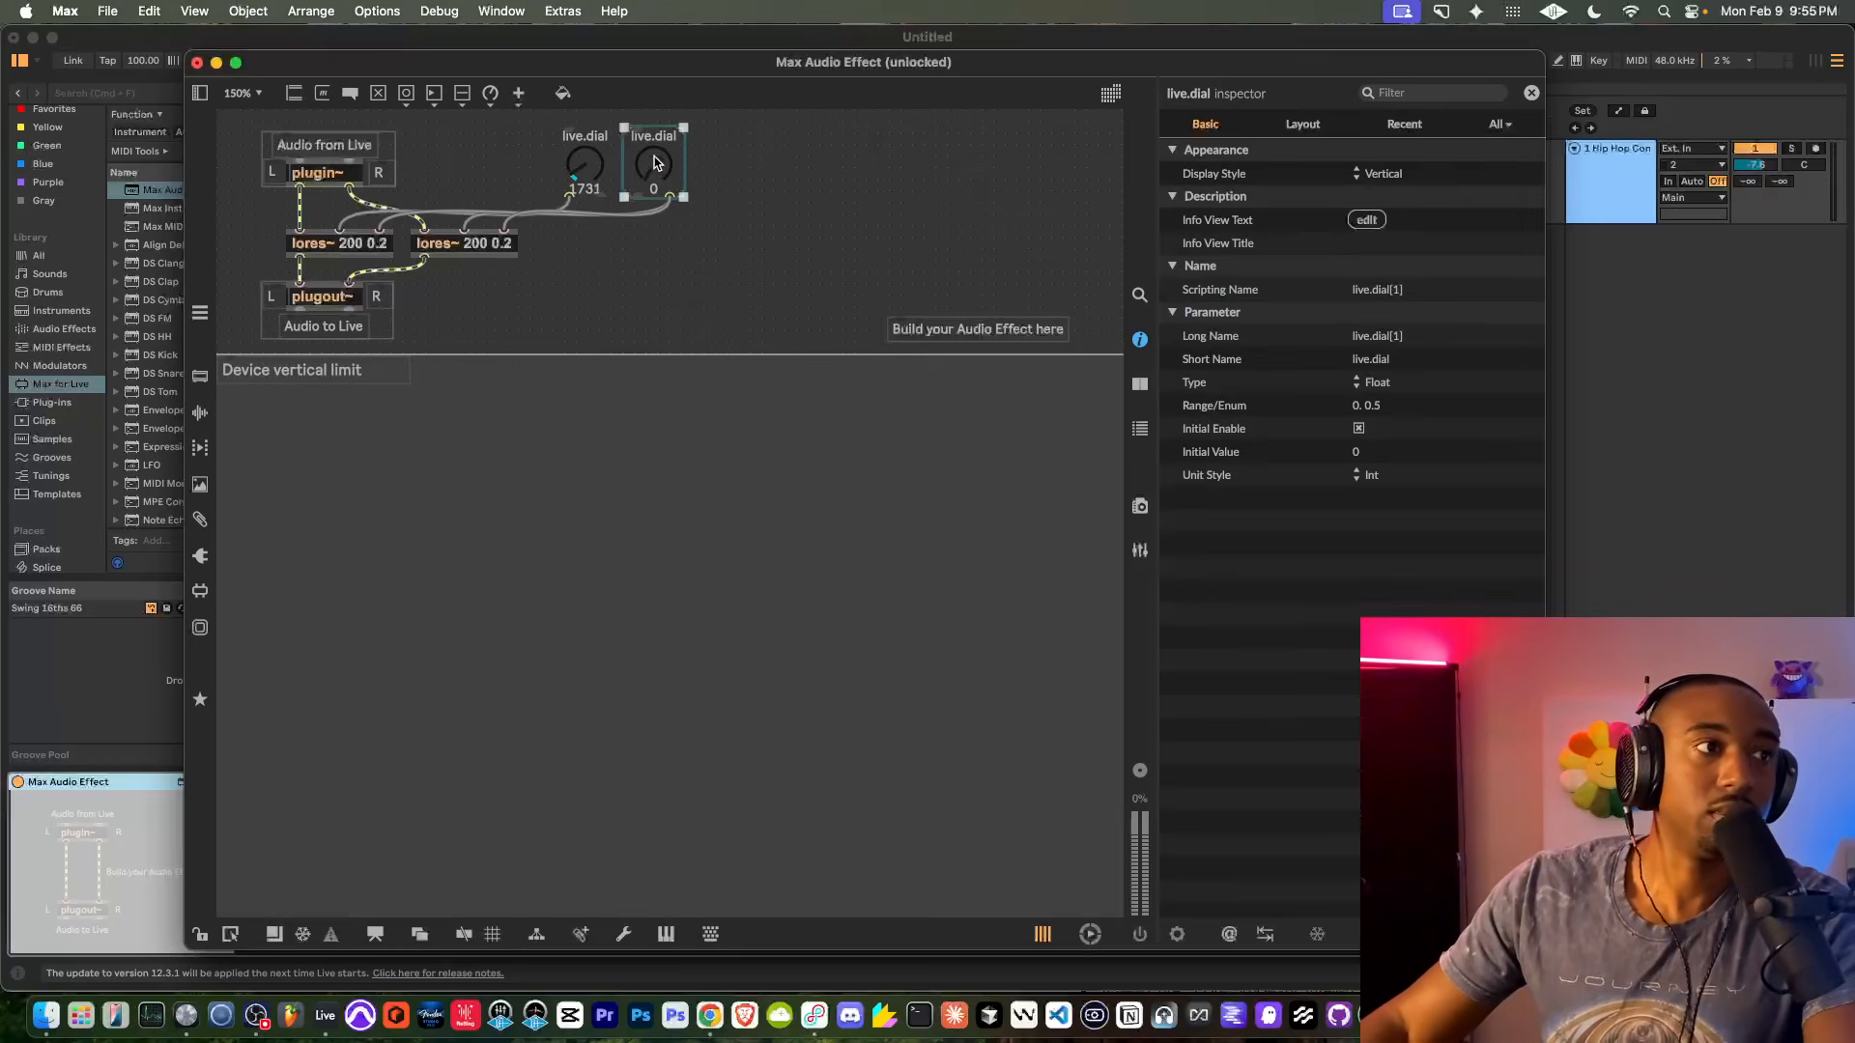
left_click(1368, 475)
left_click(1372, 490)
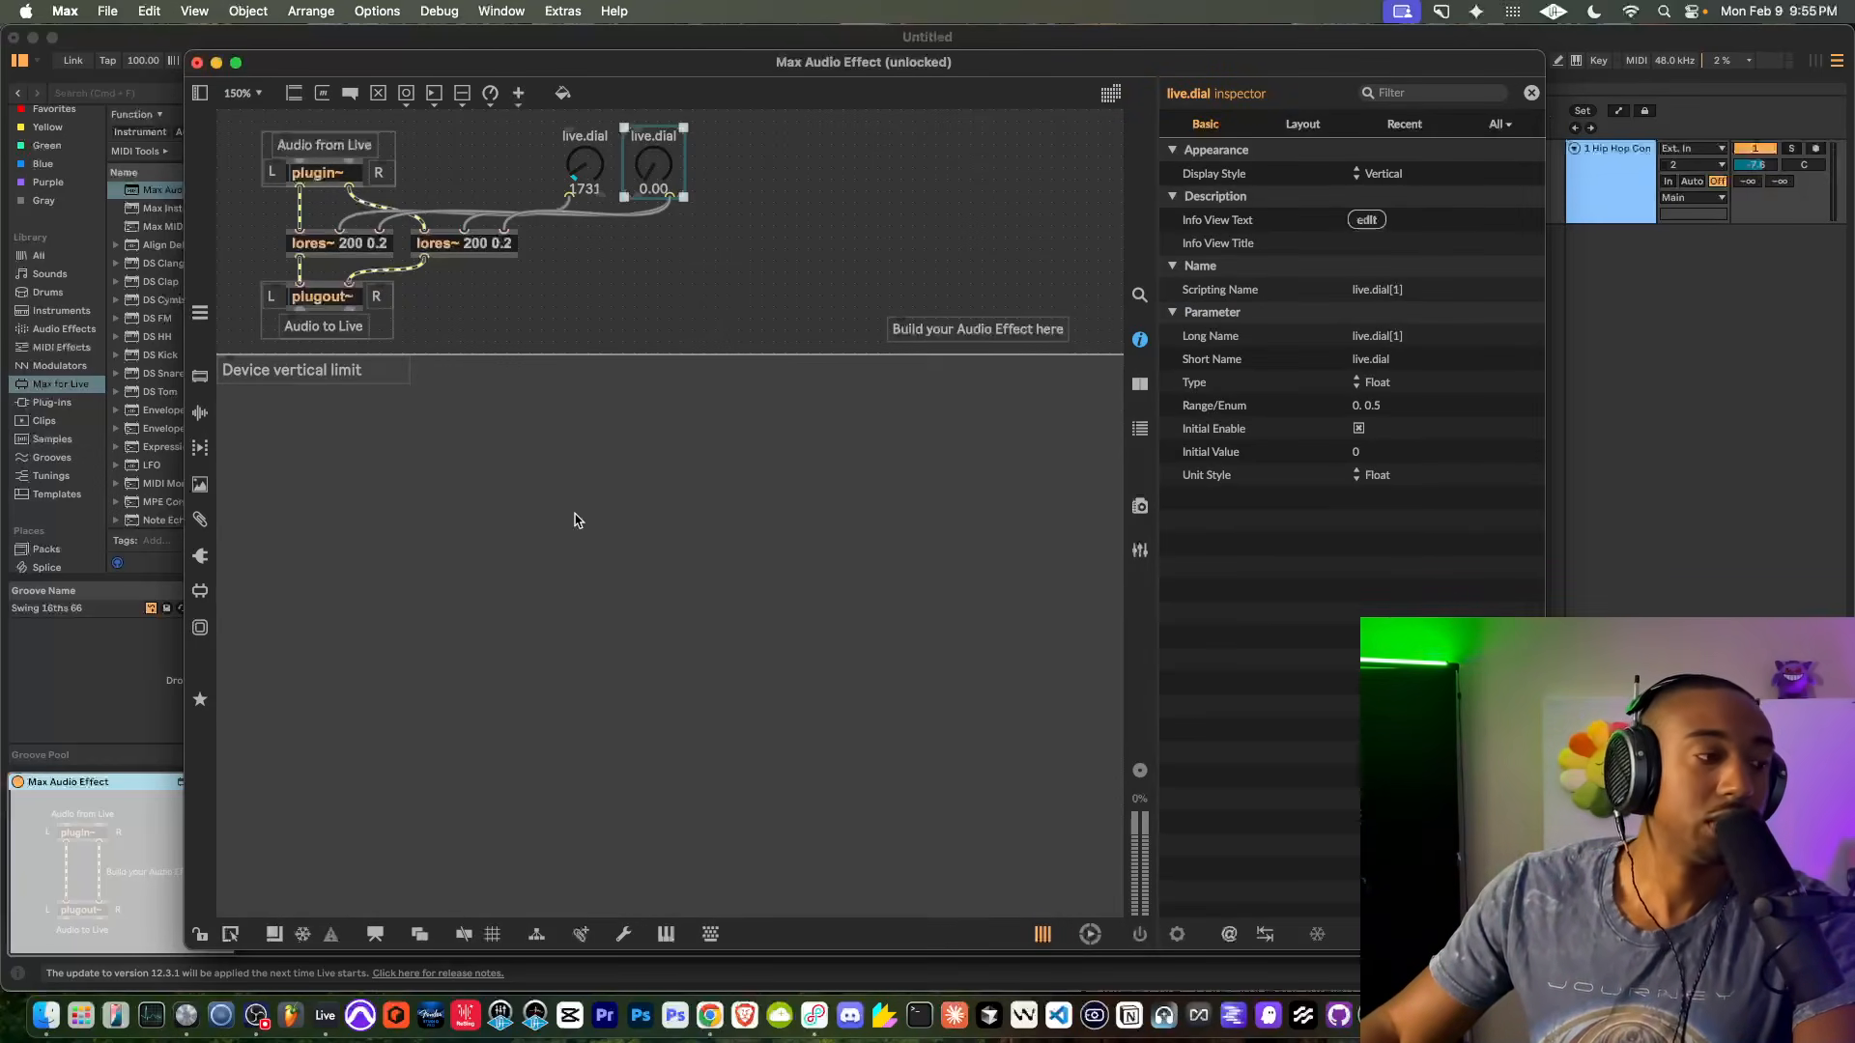
left_click(200, 933)
mouse_move(658, 166)
left_mouse_down()
mouse_move(658, 68)
mouse_move(656, 178)
left_mouse_up()
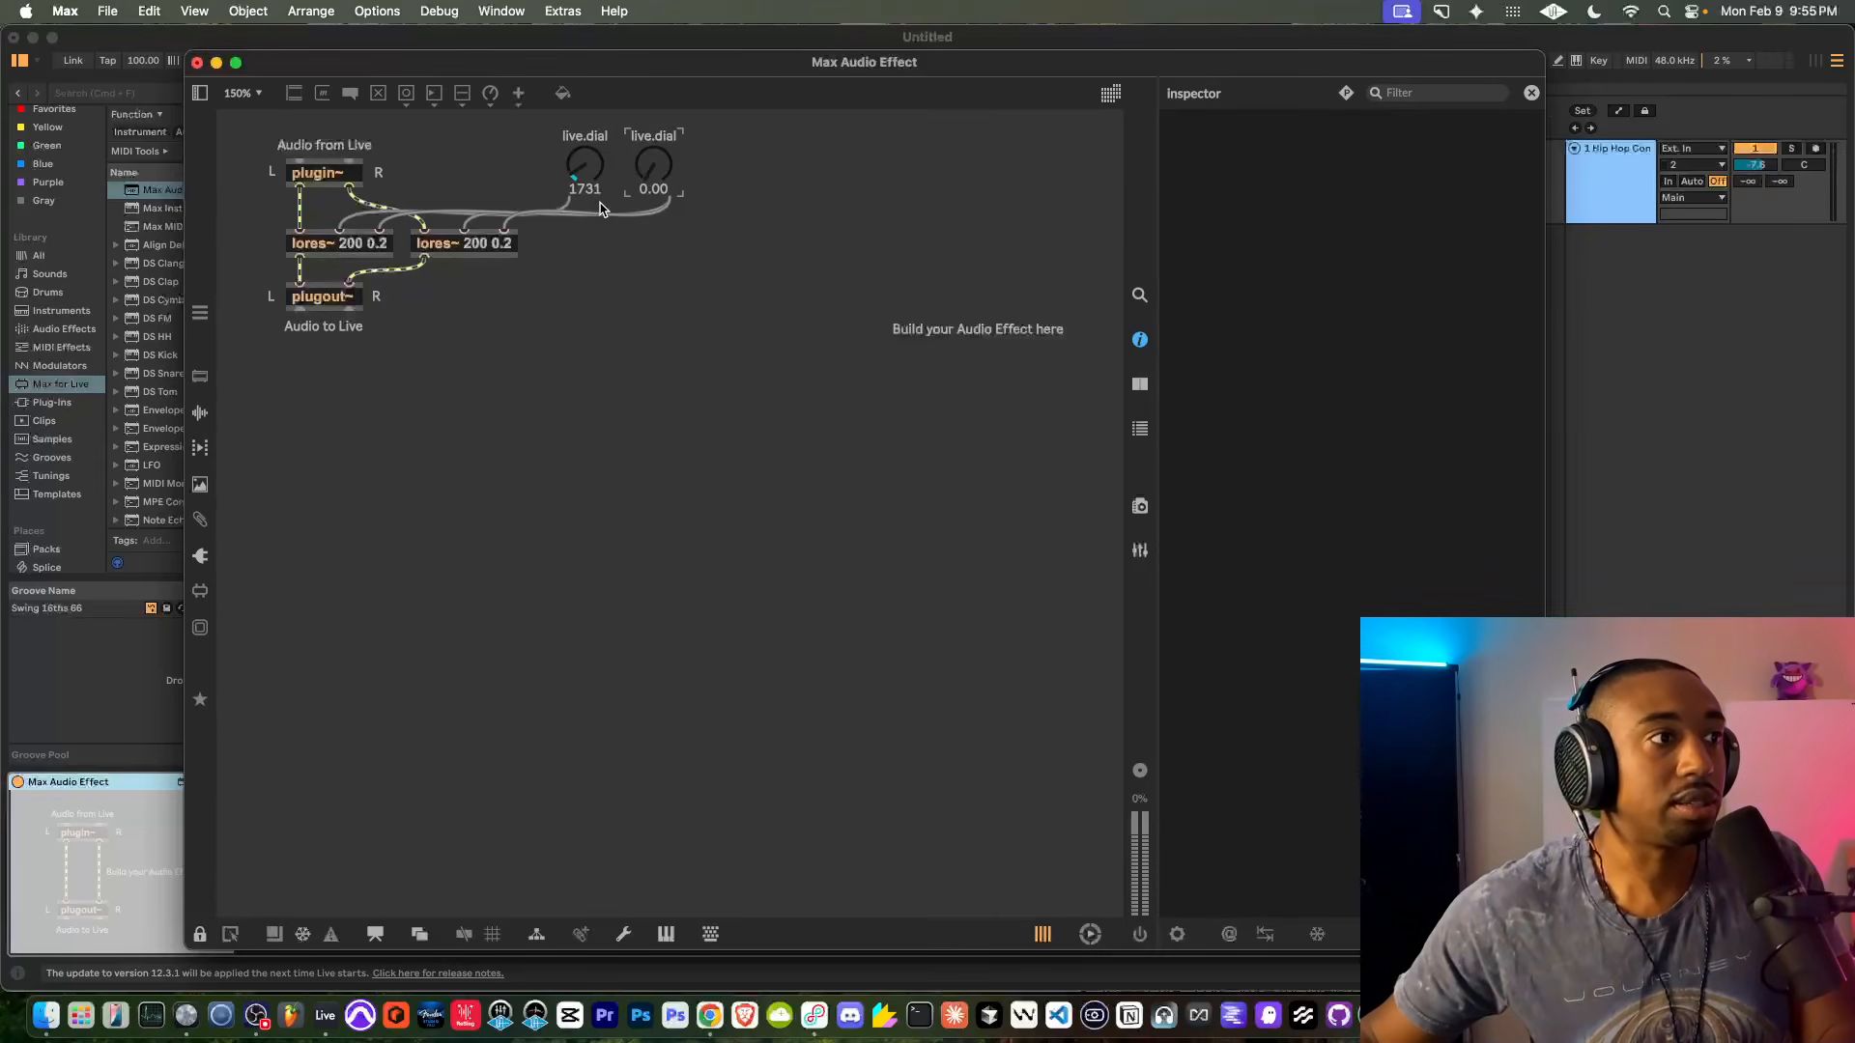
Play the congas loop in Live, reopen the device's Max editor, and turn the cutoff live.dial to about 3772
left_click_drag(826, 64, 833, 167)
left_click(839, 106)
key("space")
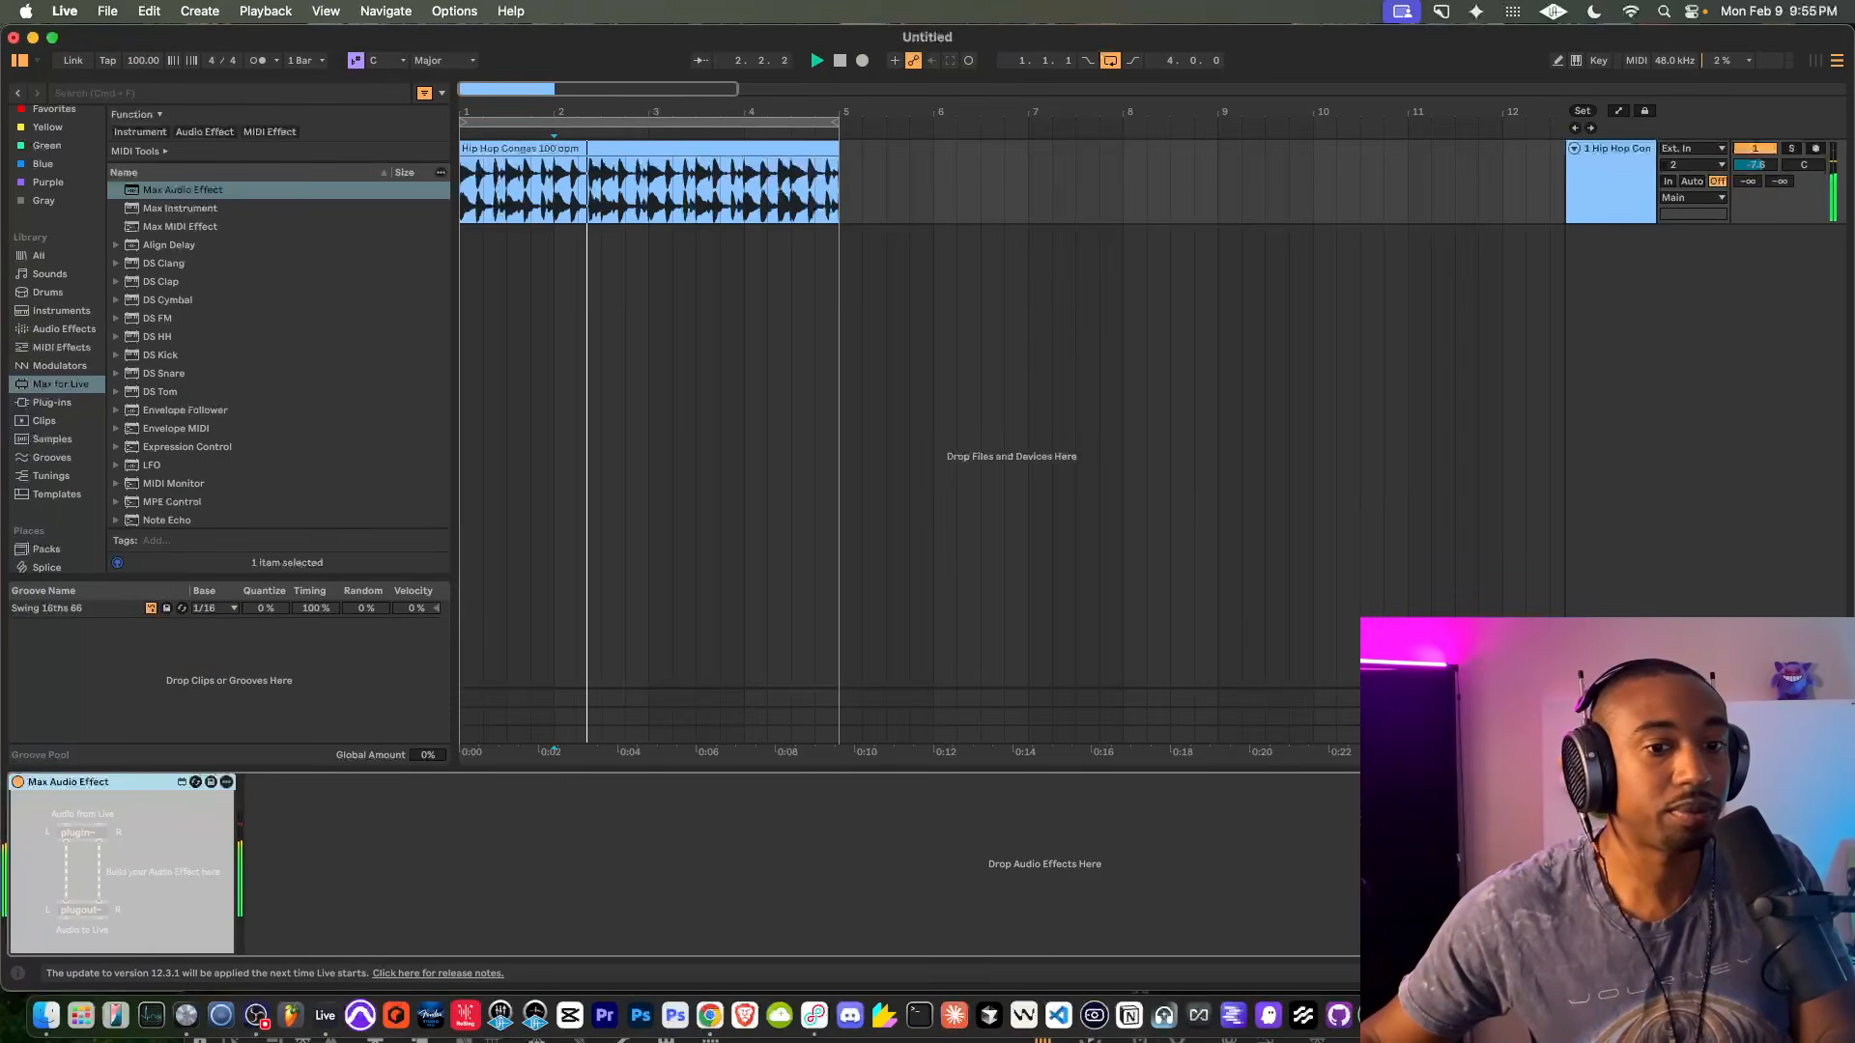
left_click(181, 782)
left_click_drag(593, 271, 587, 280)
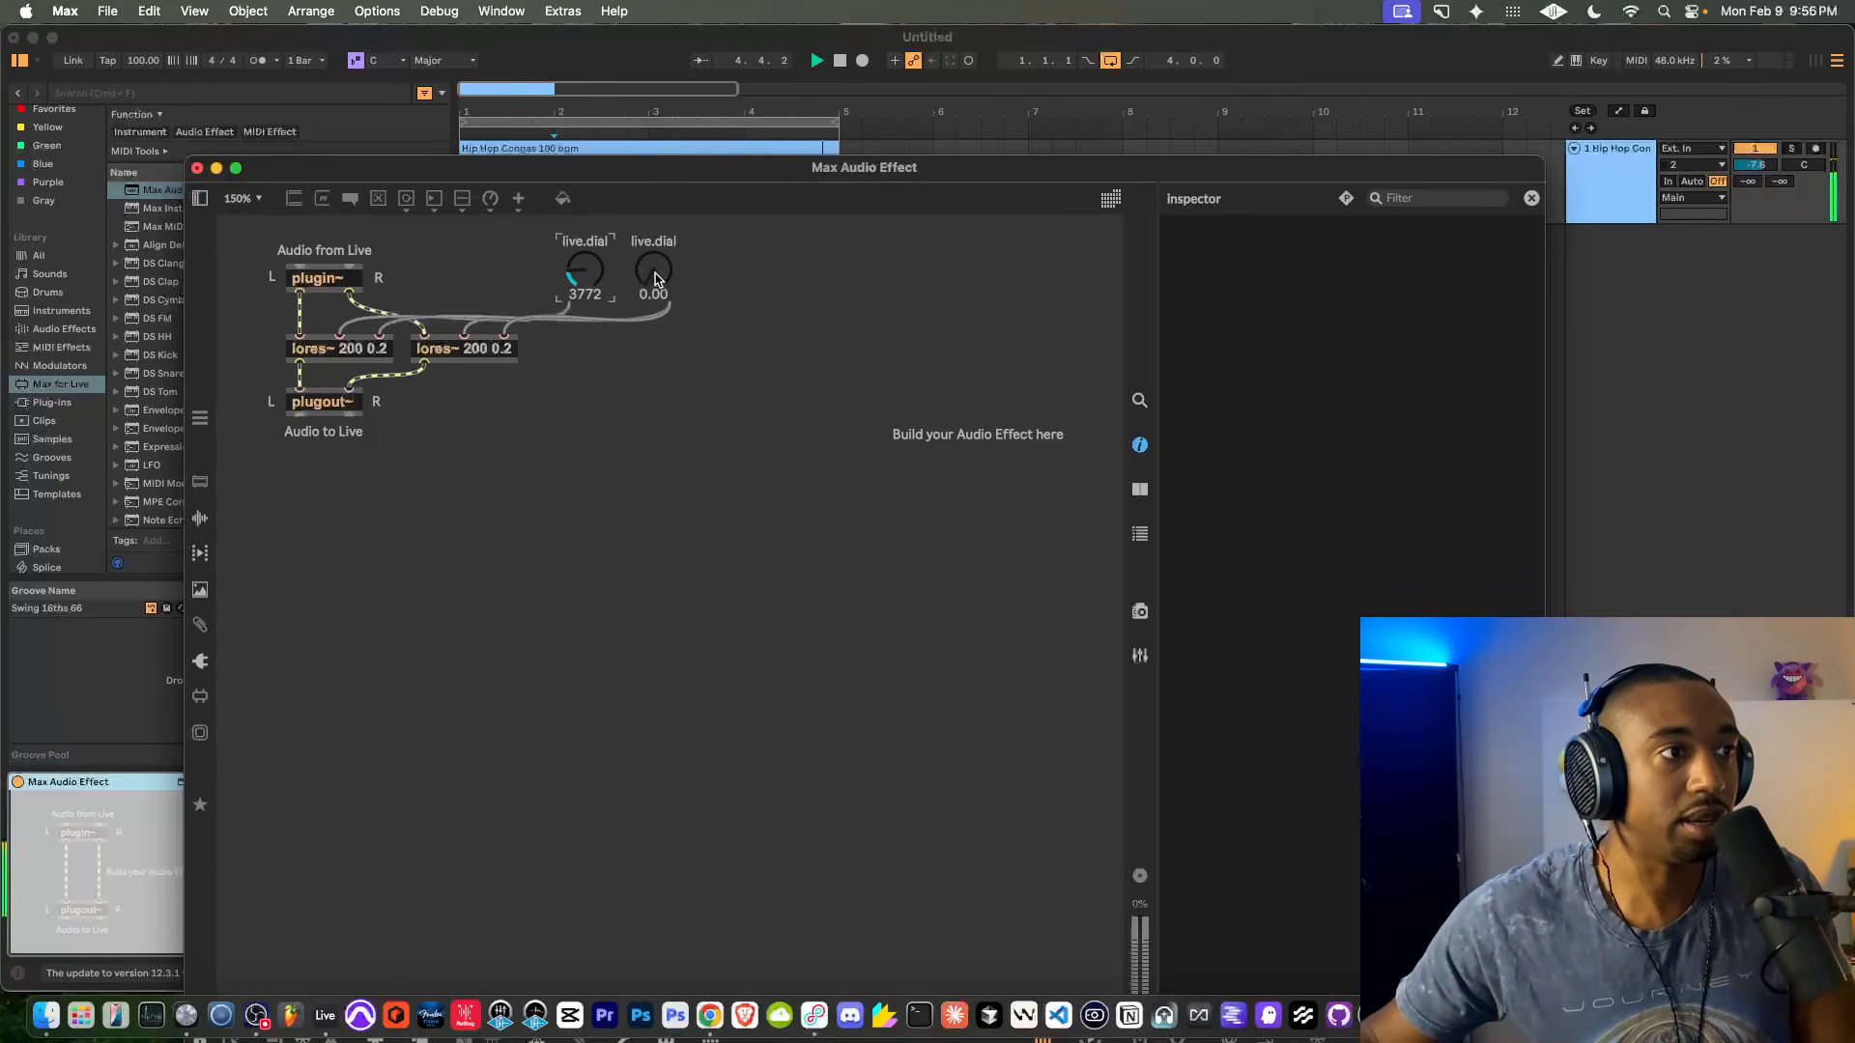
Audition the resonance live.dial over the playing loop by raising it to about 0.40, and return it to 0.00
left_click_drag(462, 146, 503, 147)
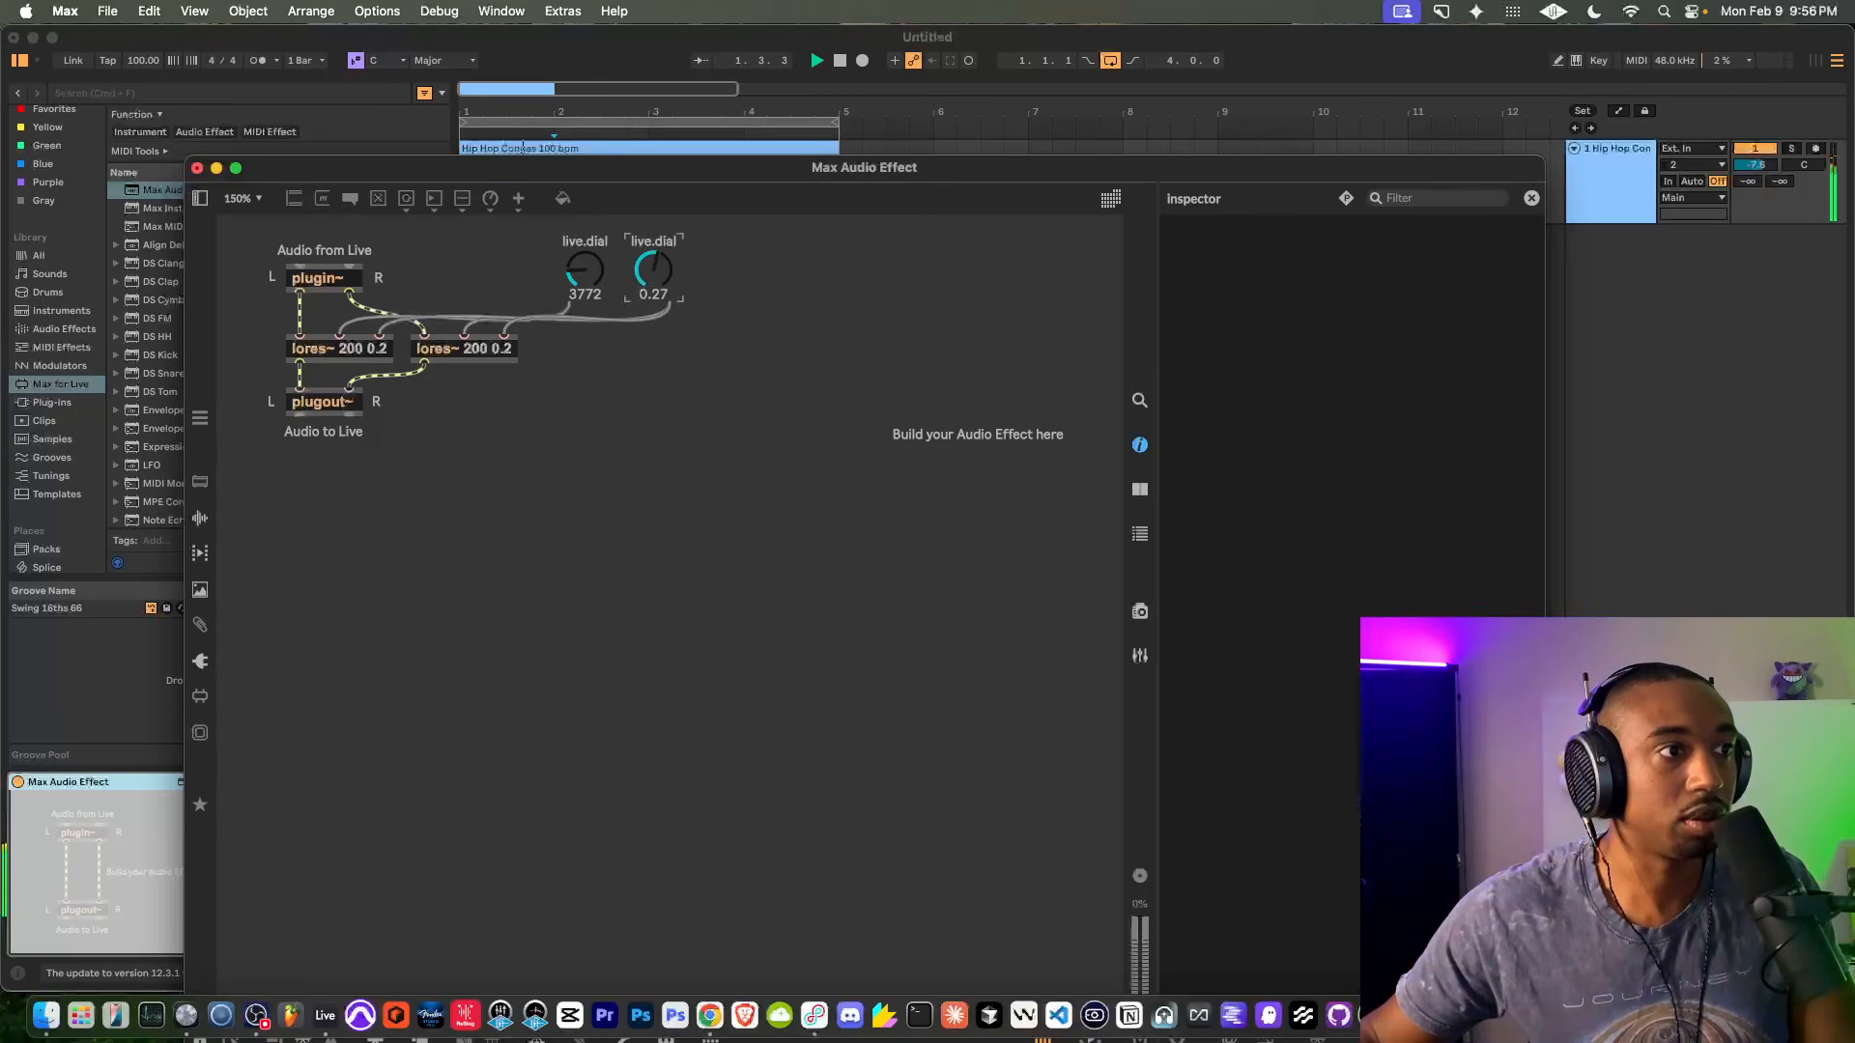
left_click_drag(654, 269, 654, 268)
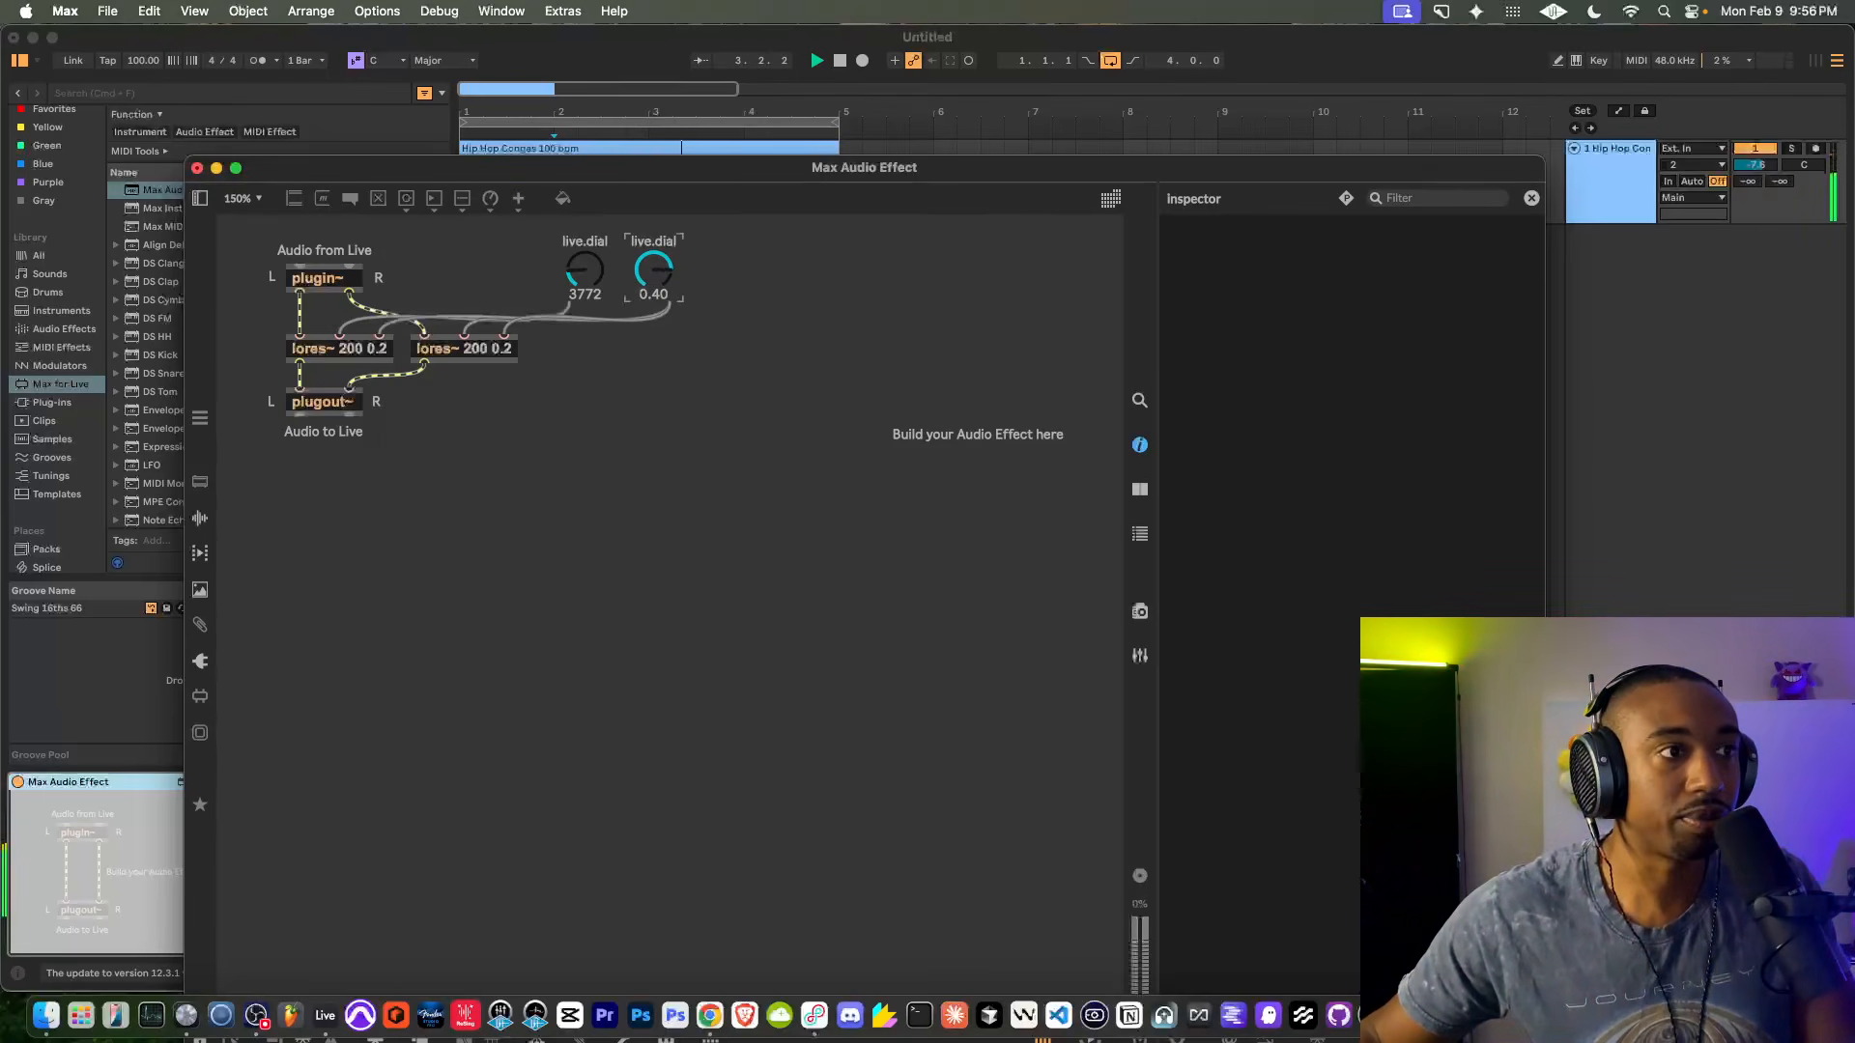
left_click_drag(654, 269, 654, 301)
Audition the congas loop with the cutoff live.dial turned to about 7229 in the patcher, and stop playback in Live
left_click_drag(700, 176, 722, 146)
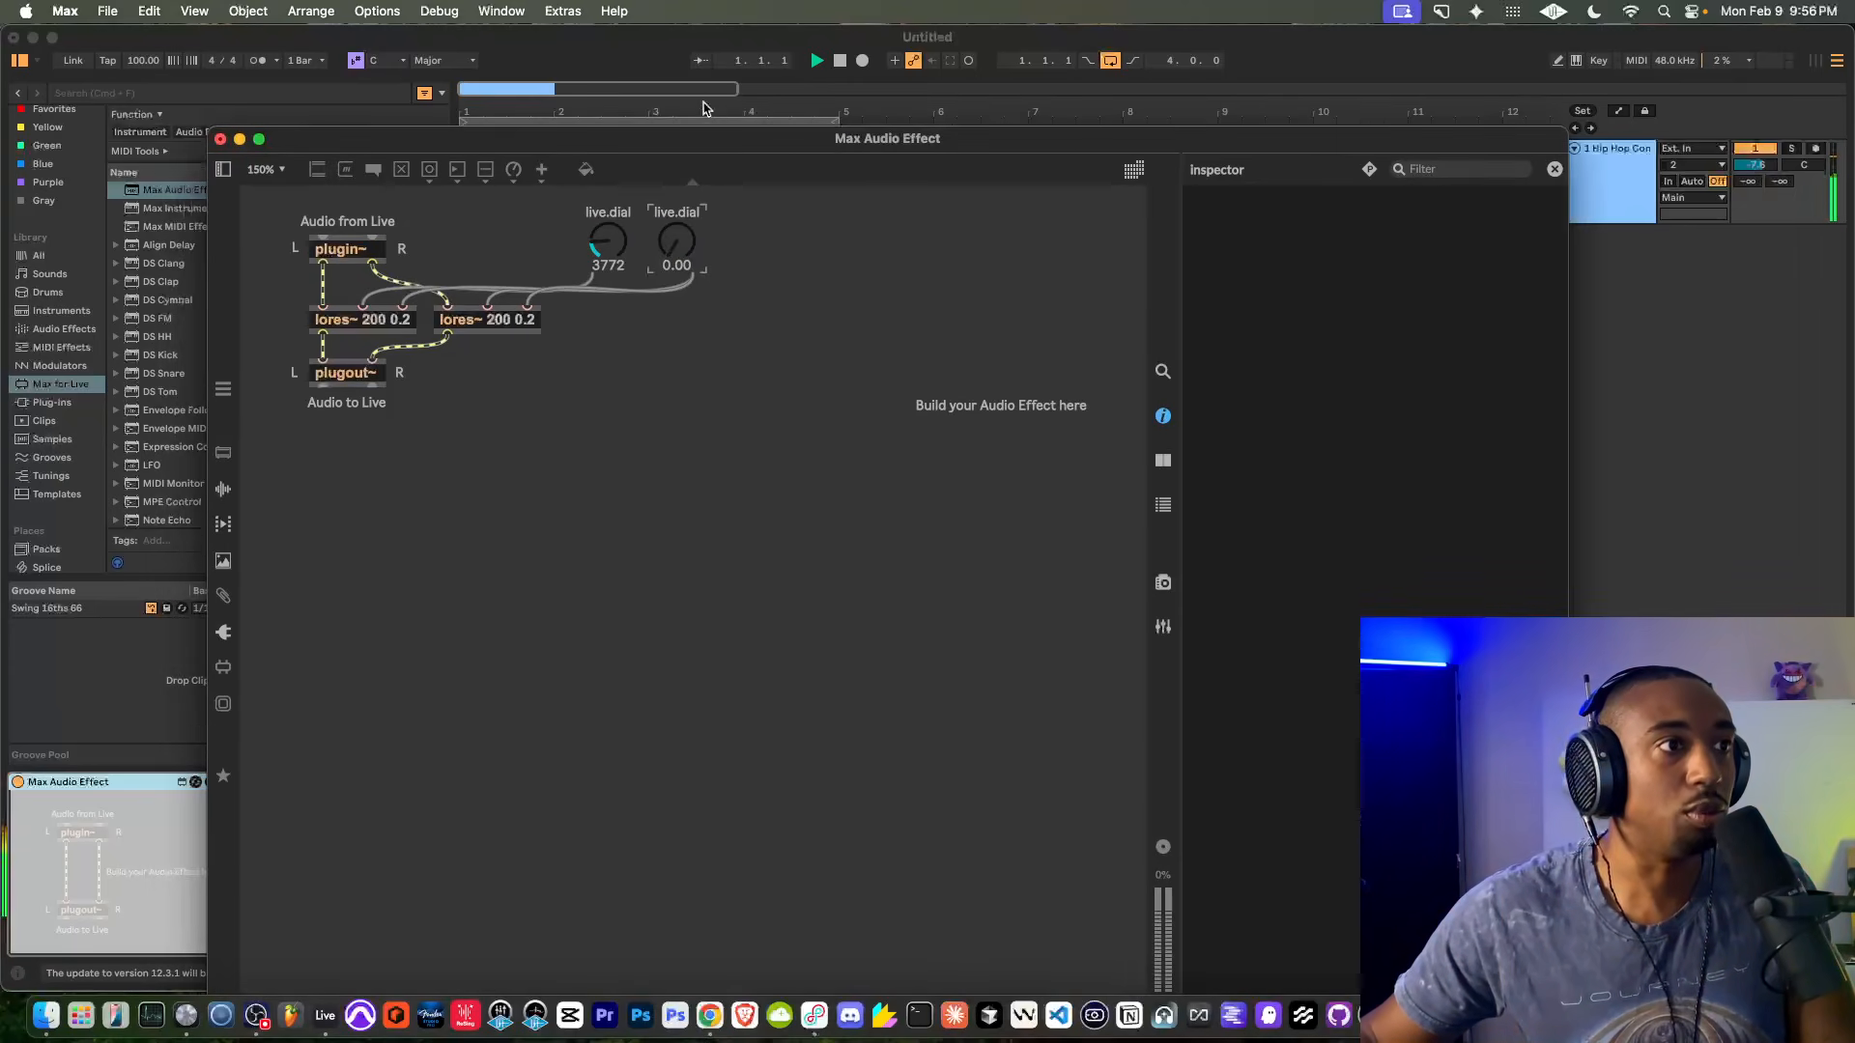
left_click(706, 113)
key("space")
key("super+Tab")
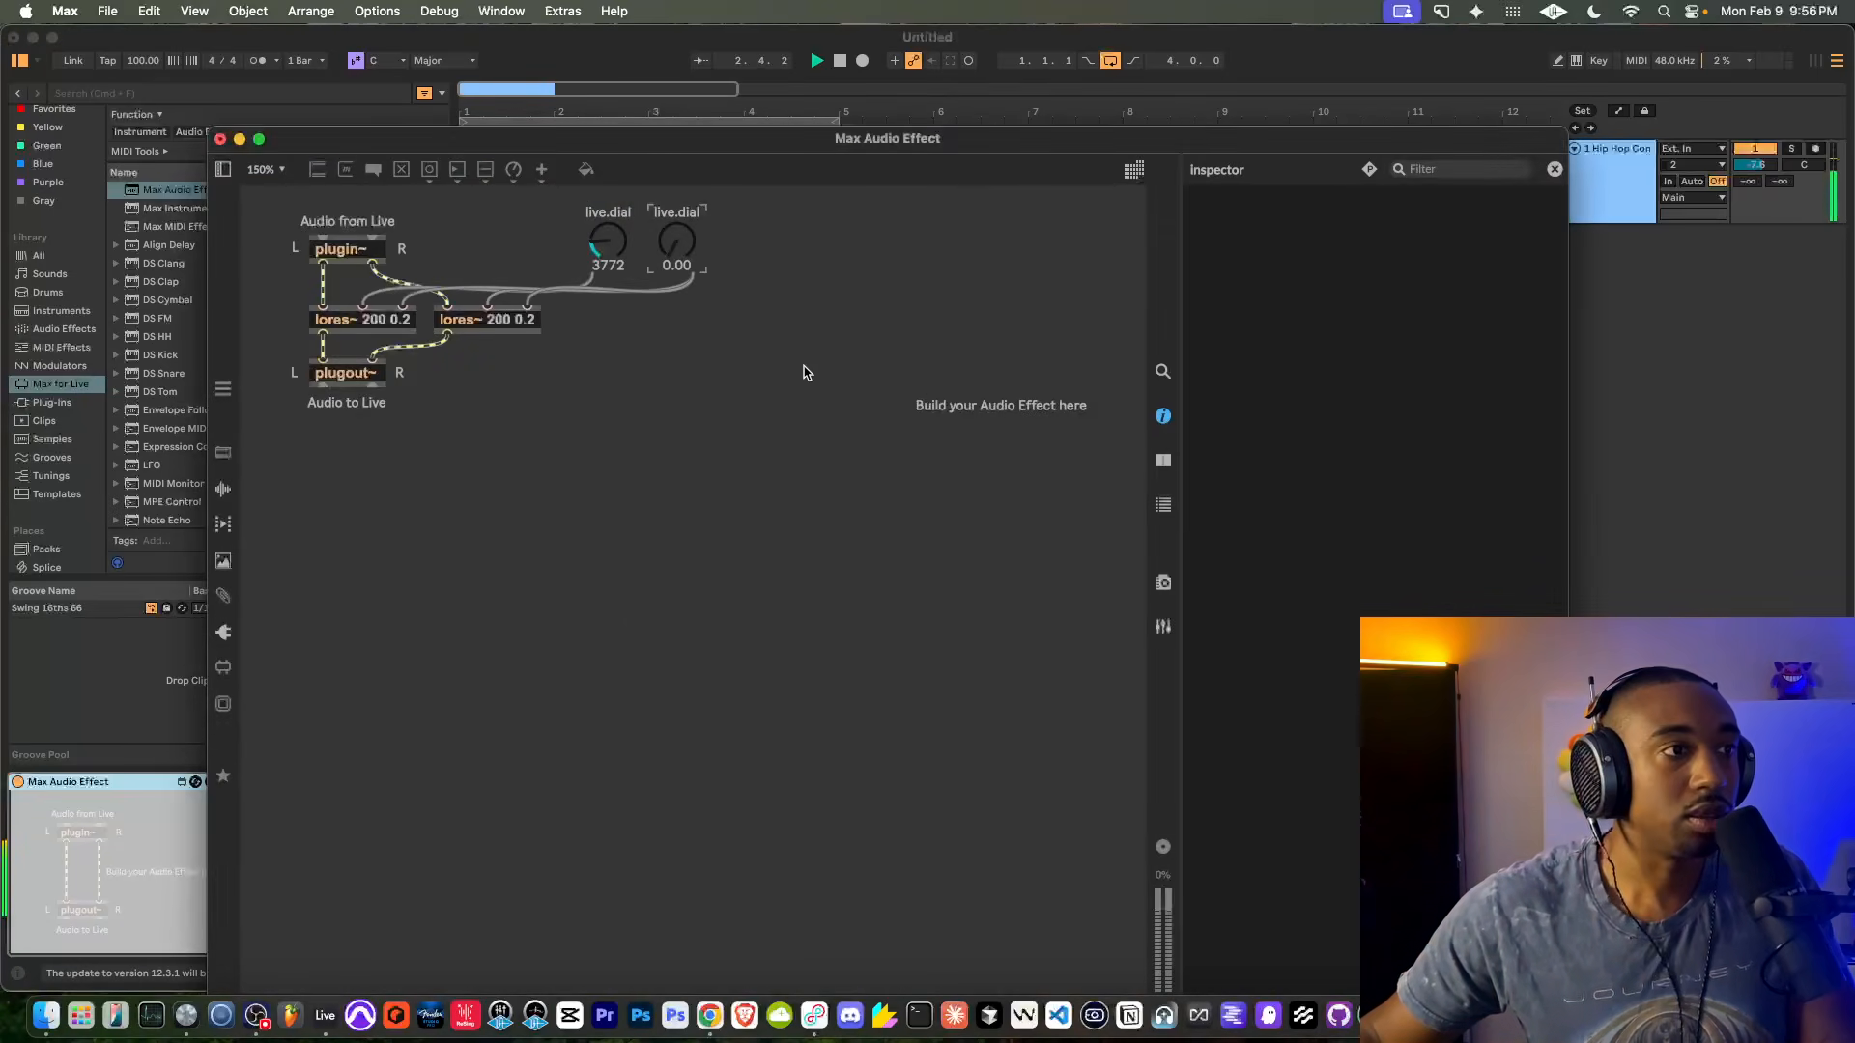
mouse_move(607, 242)
left_mouse_down()
mouse_move(608, 309)
mouse_move(657, 229)
mouse_move(619, 232)
mouse_move(619, 206)
mouse_move(618, 255)
mouse_move(609, 238)
left_mouse_up()
left_click_drag(741, 148, 741, 165)
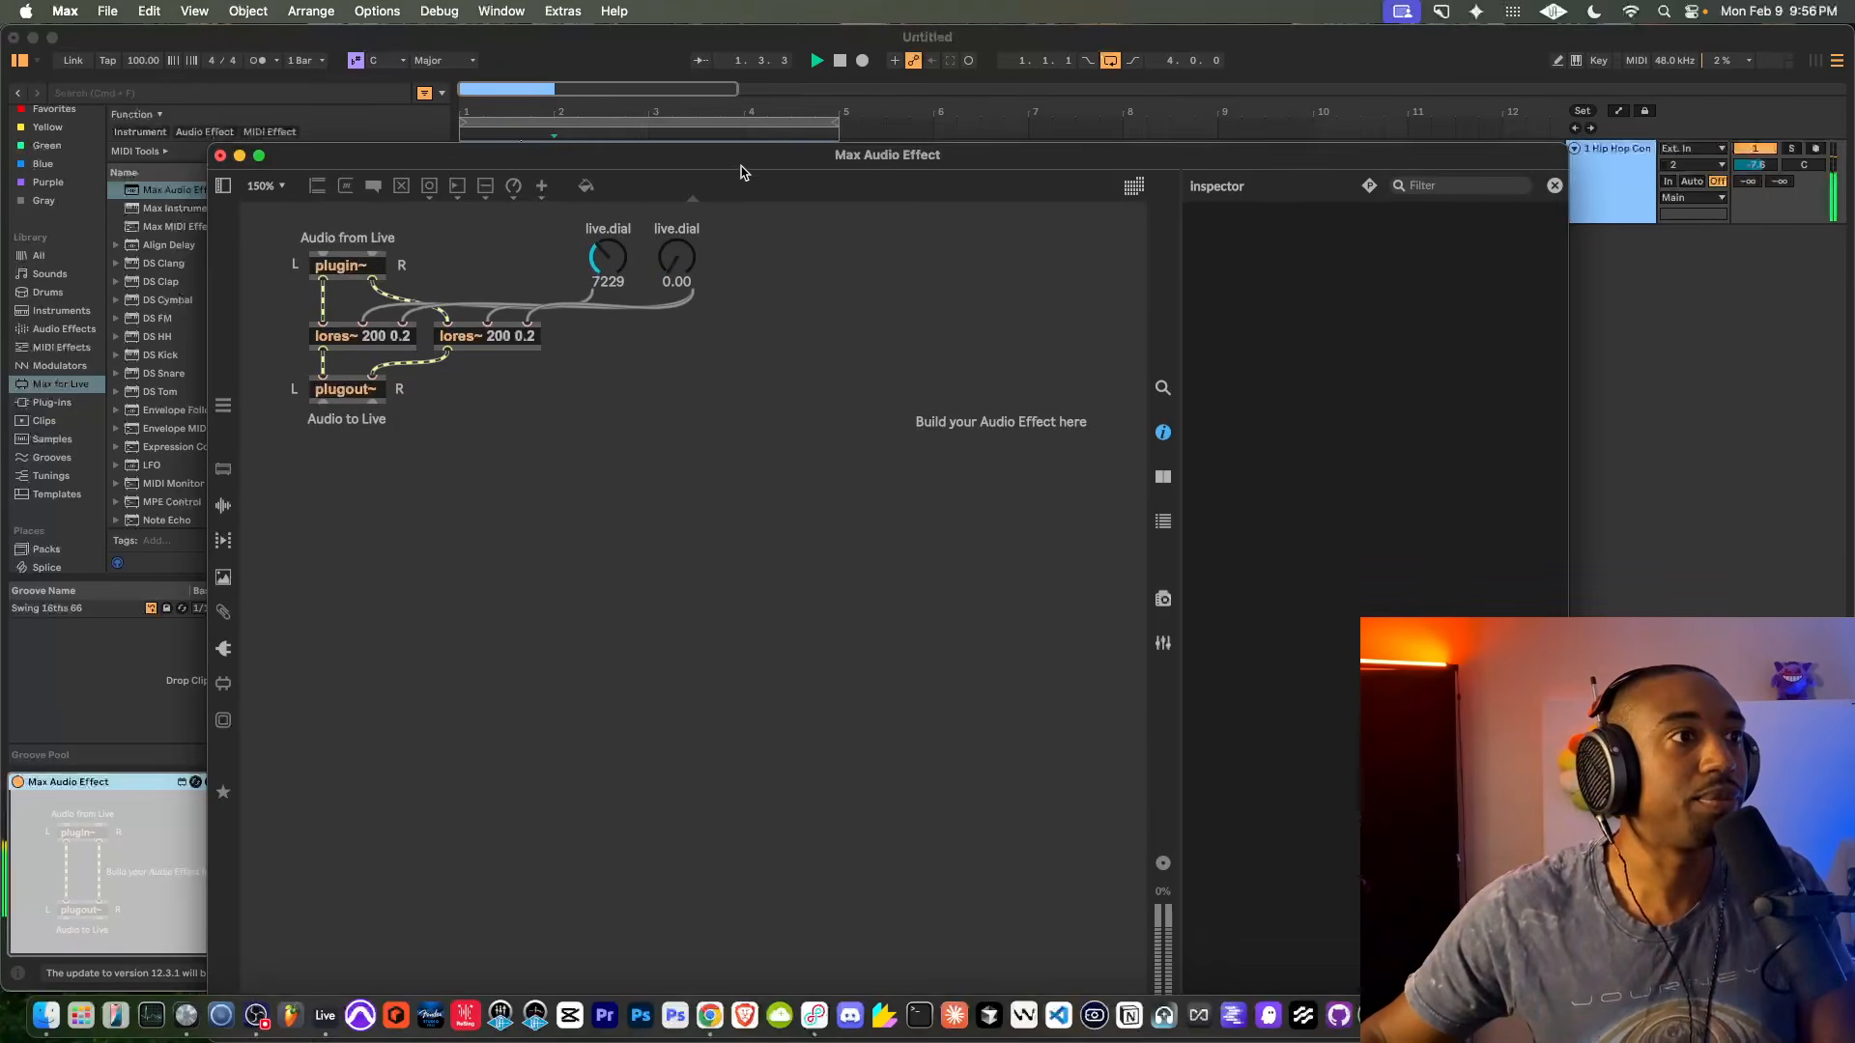
left_click(758, 115)
key("space")
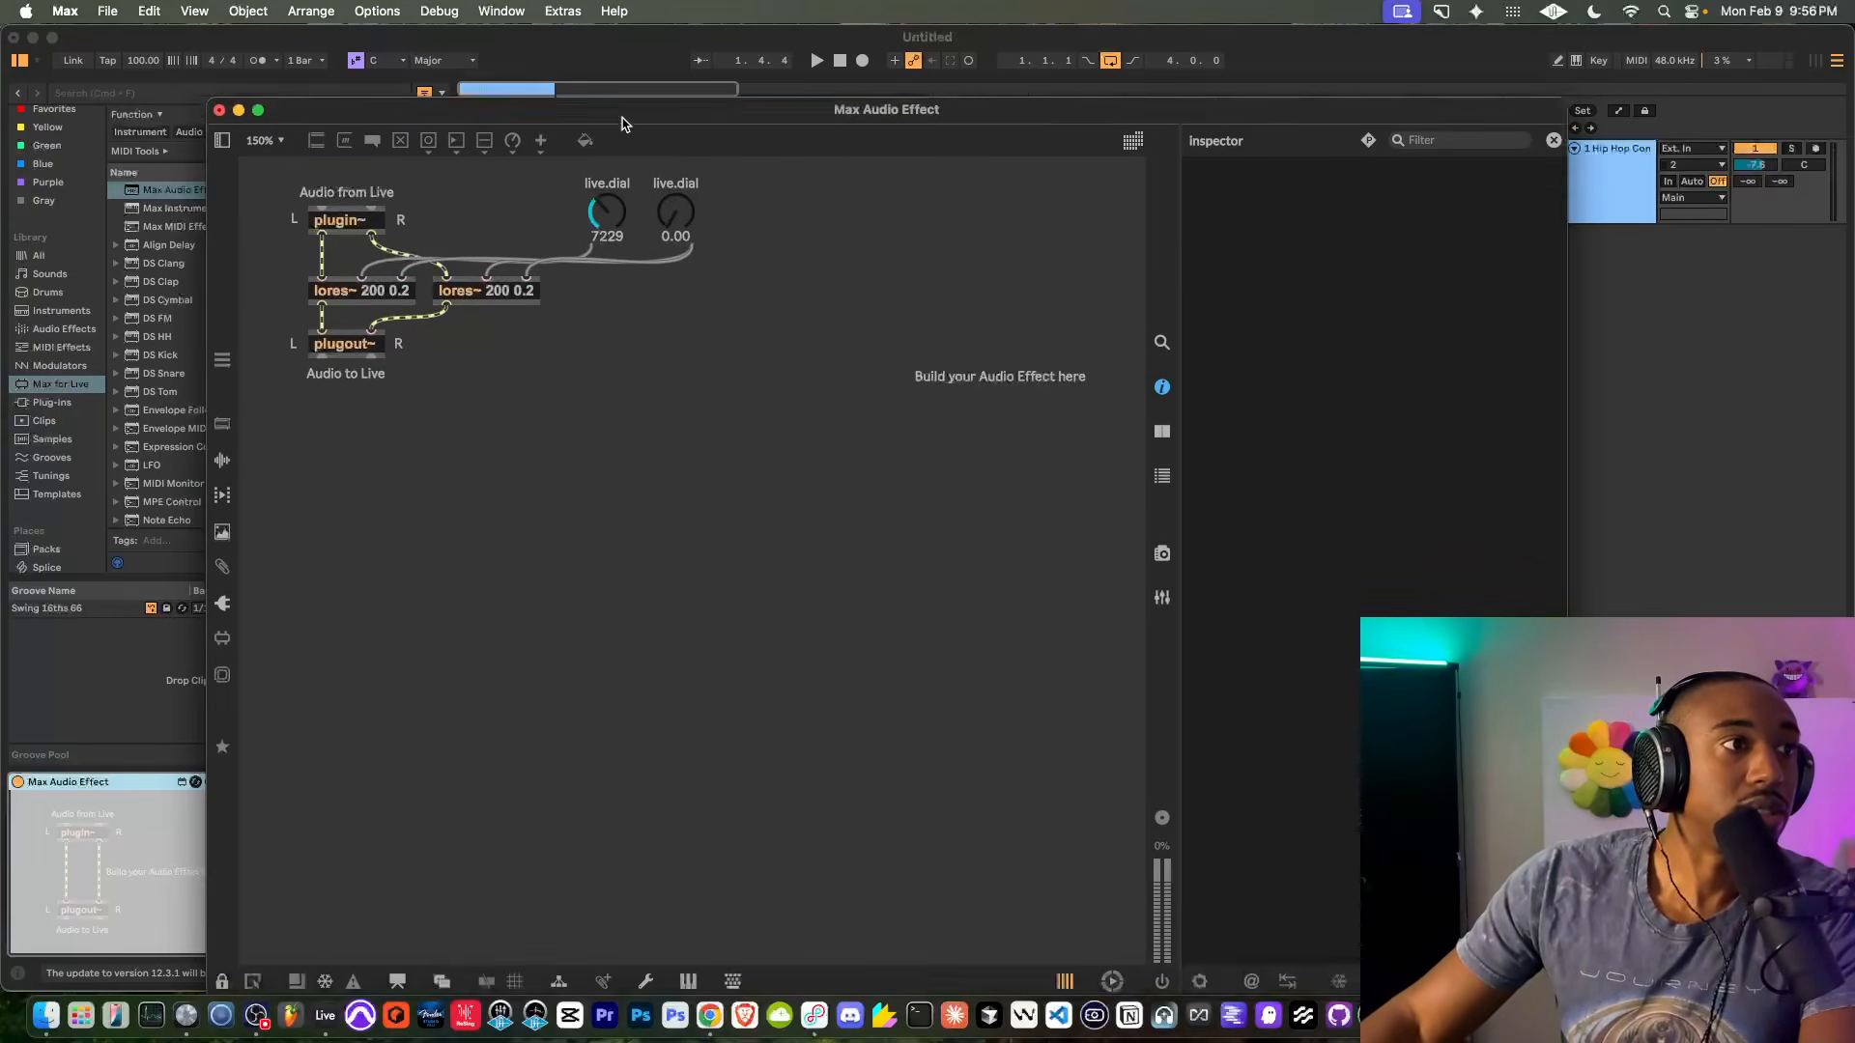
Unlock the patcher and move the plugin~, lores~ and plugout~ objects with their labels below the device vertical limit
left_click(224, 909)
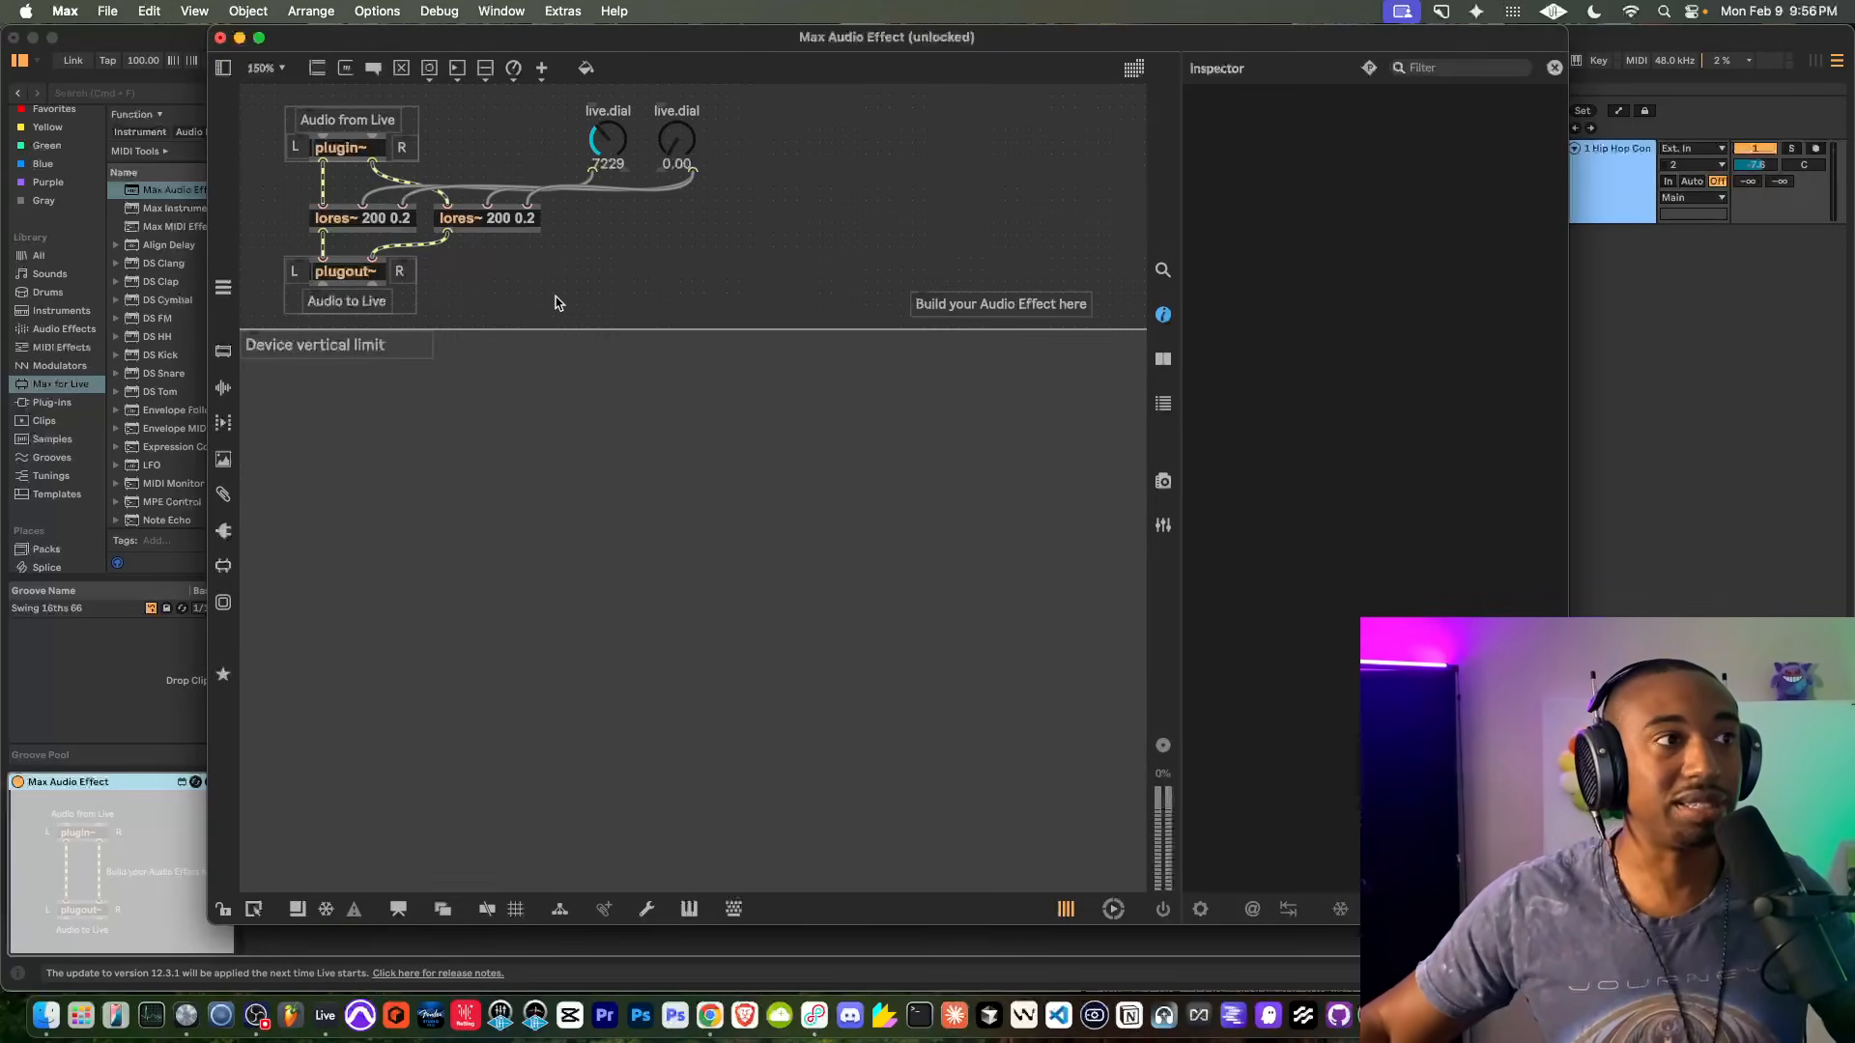
left_click_drag(556, 303, 384, 624)
left_click(748, 387)
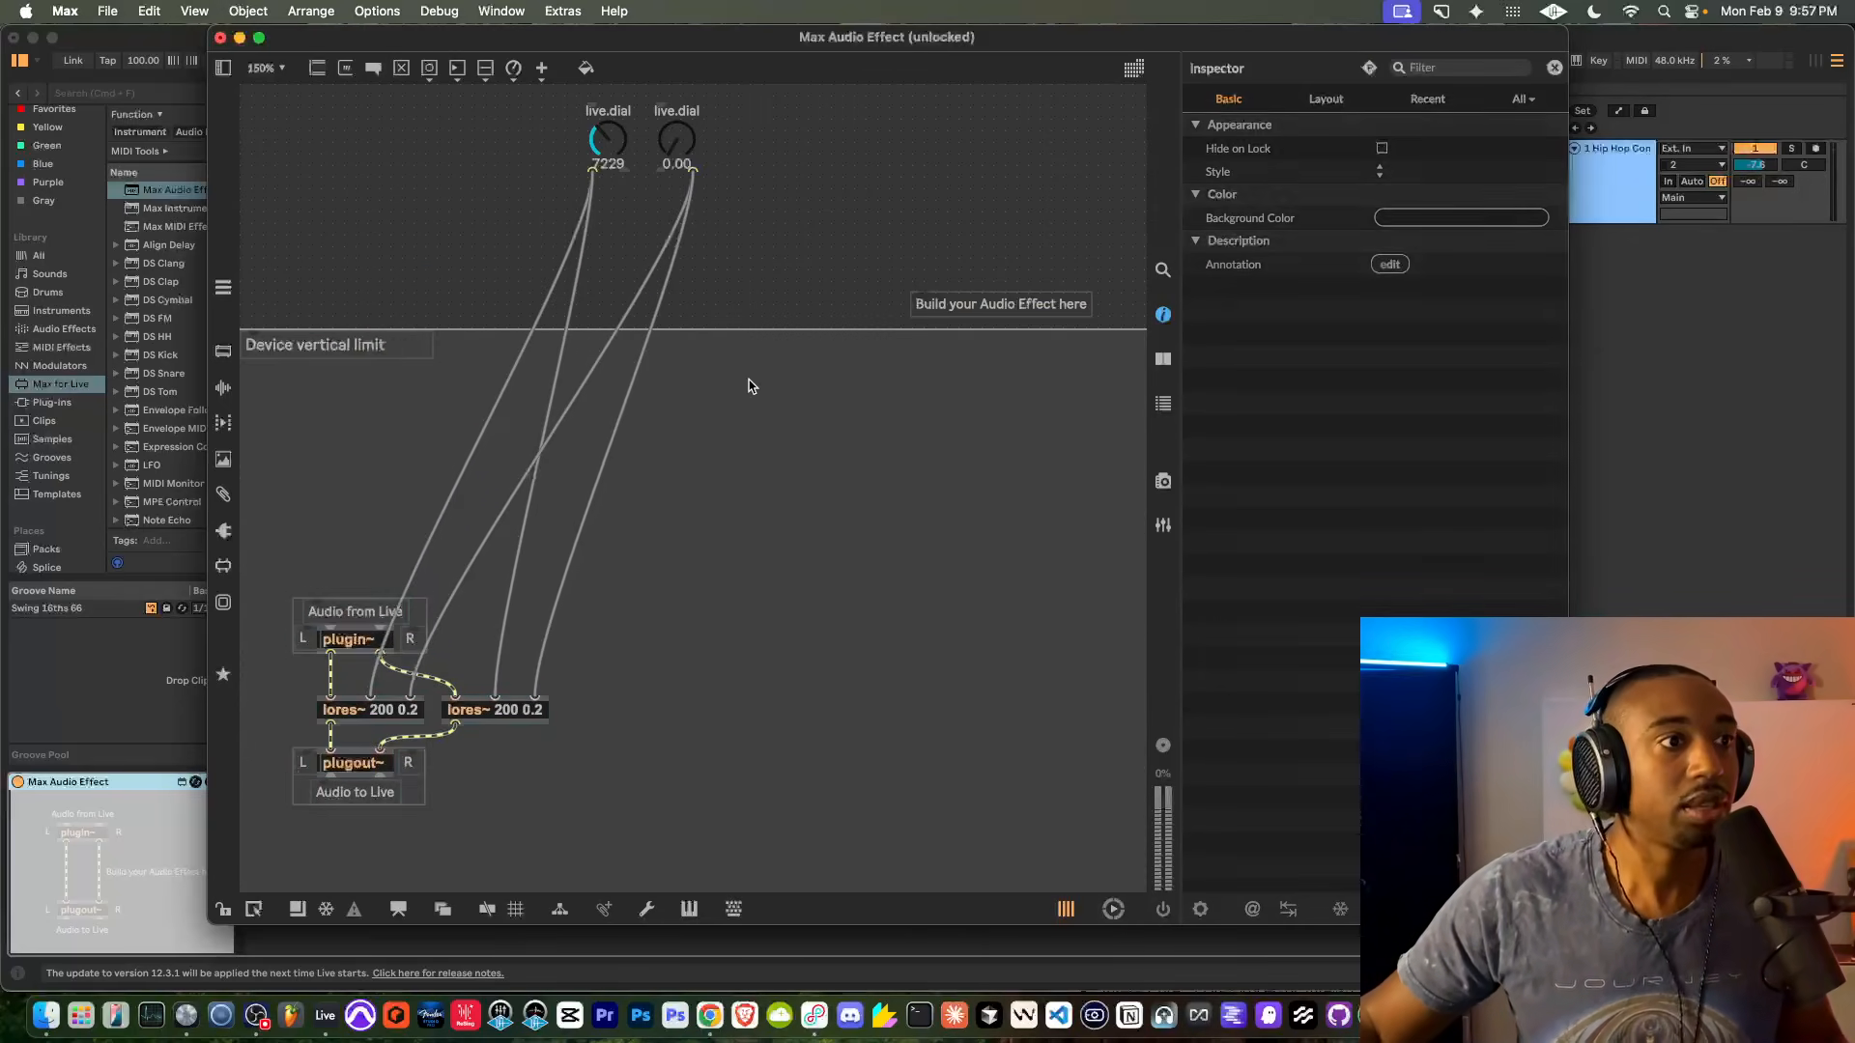
Save the device as "YouTube - 1 - LP Filter.amxd" in the Max Audio Effect folder
key("super+s")
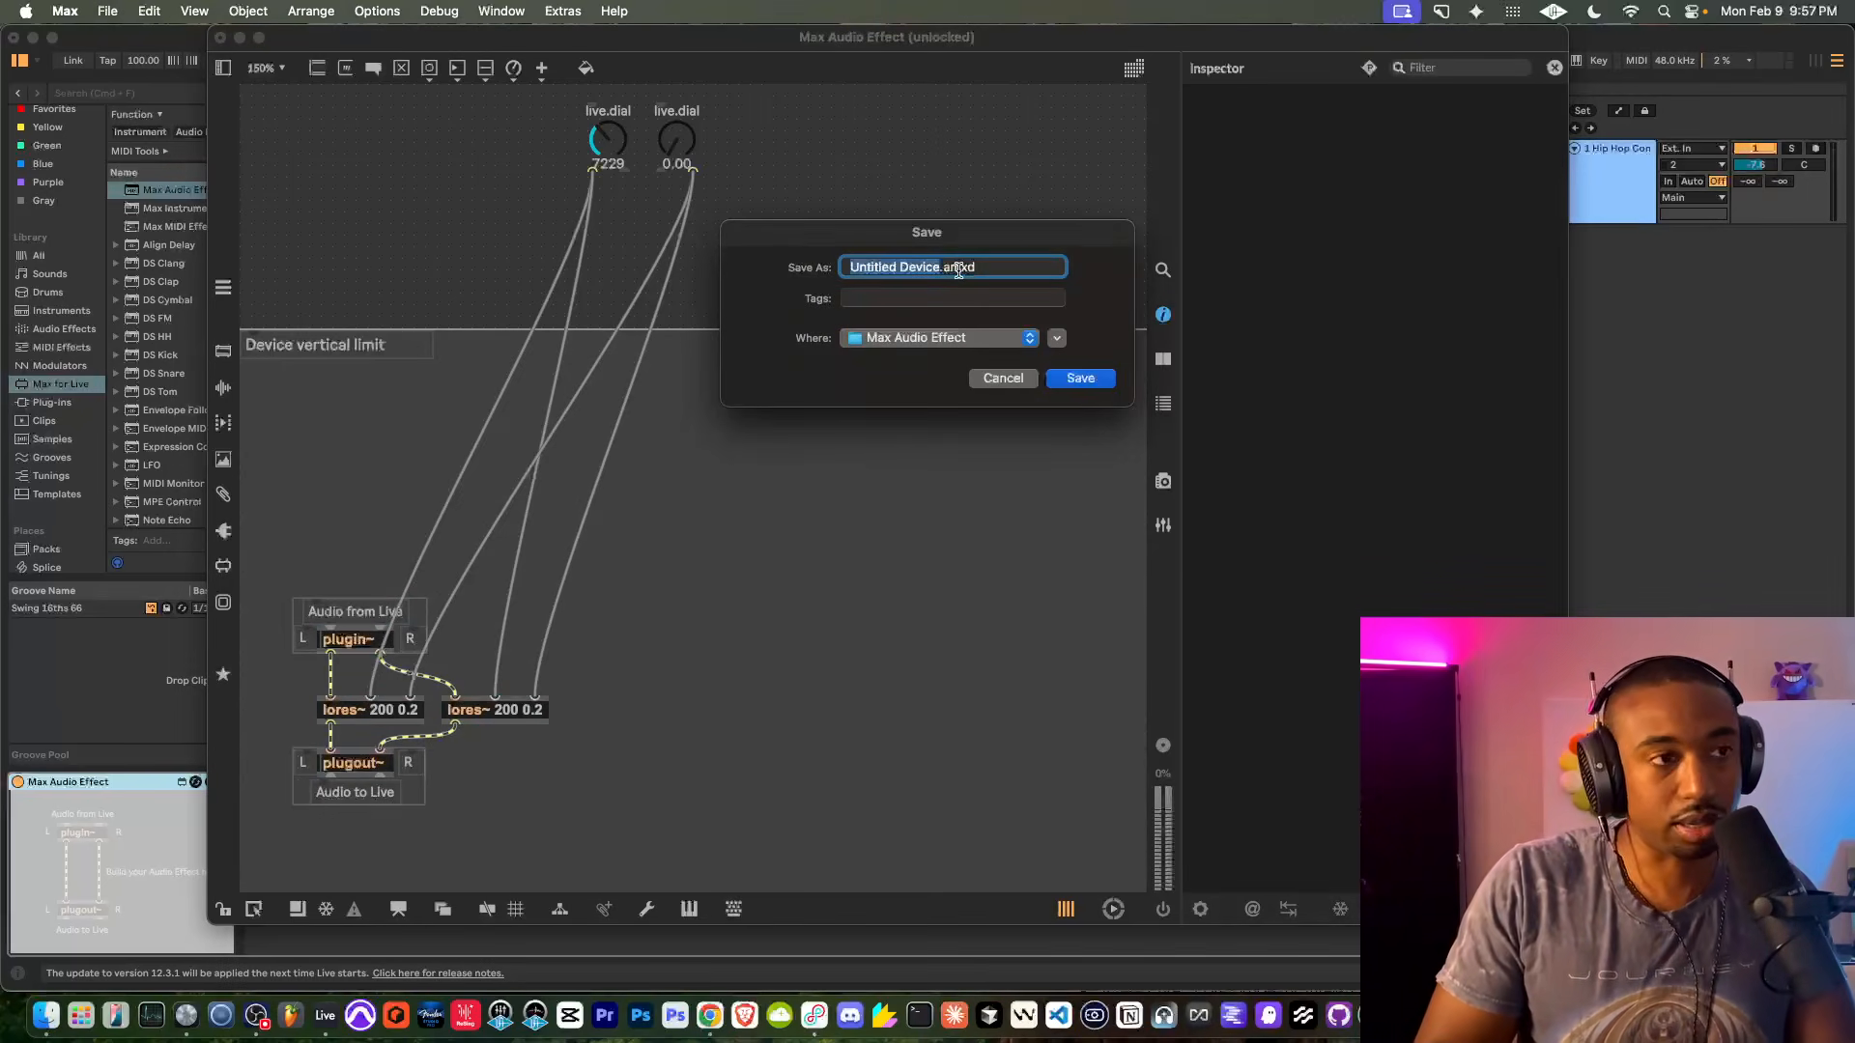
type("YouTube - 1 -")
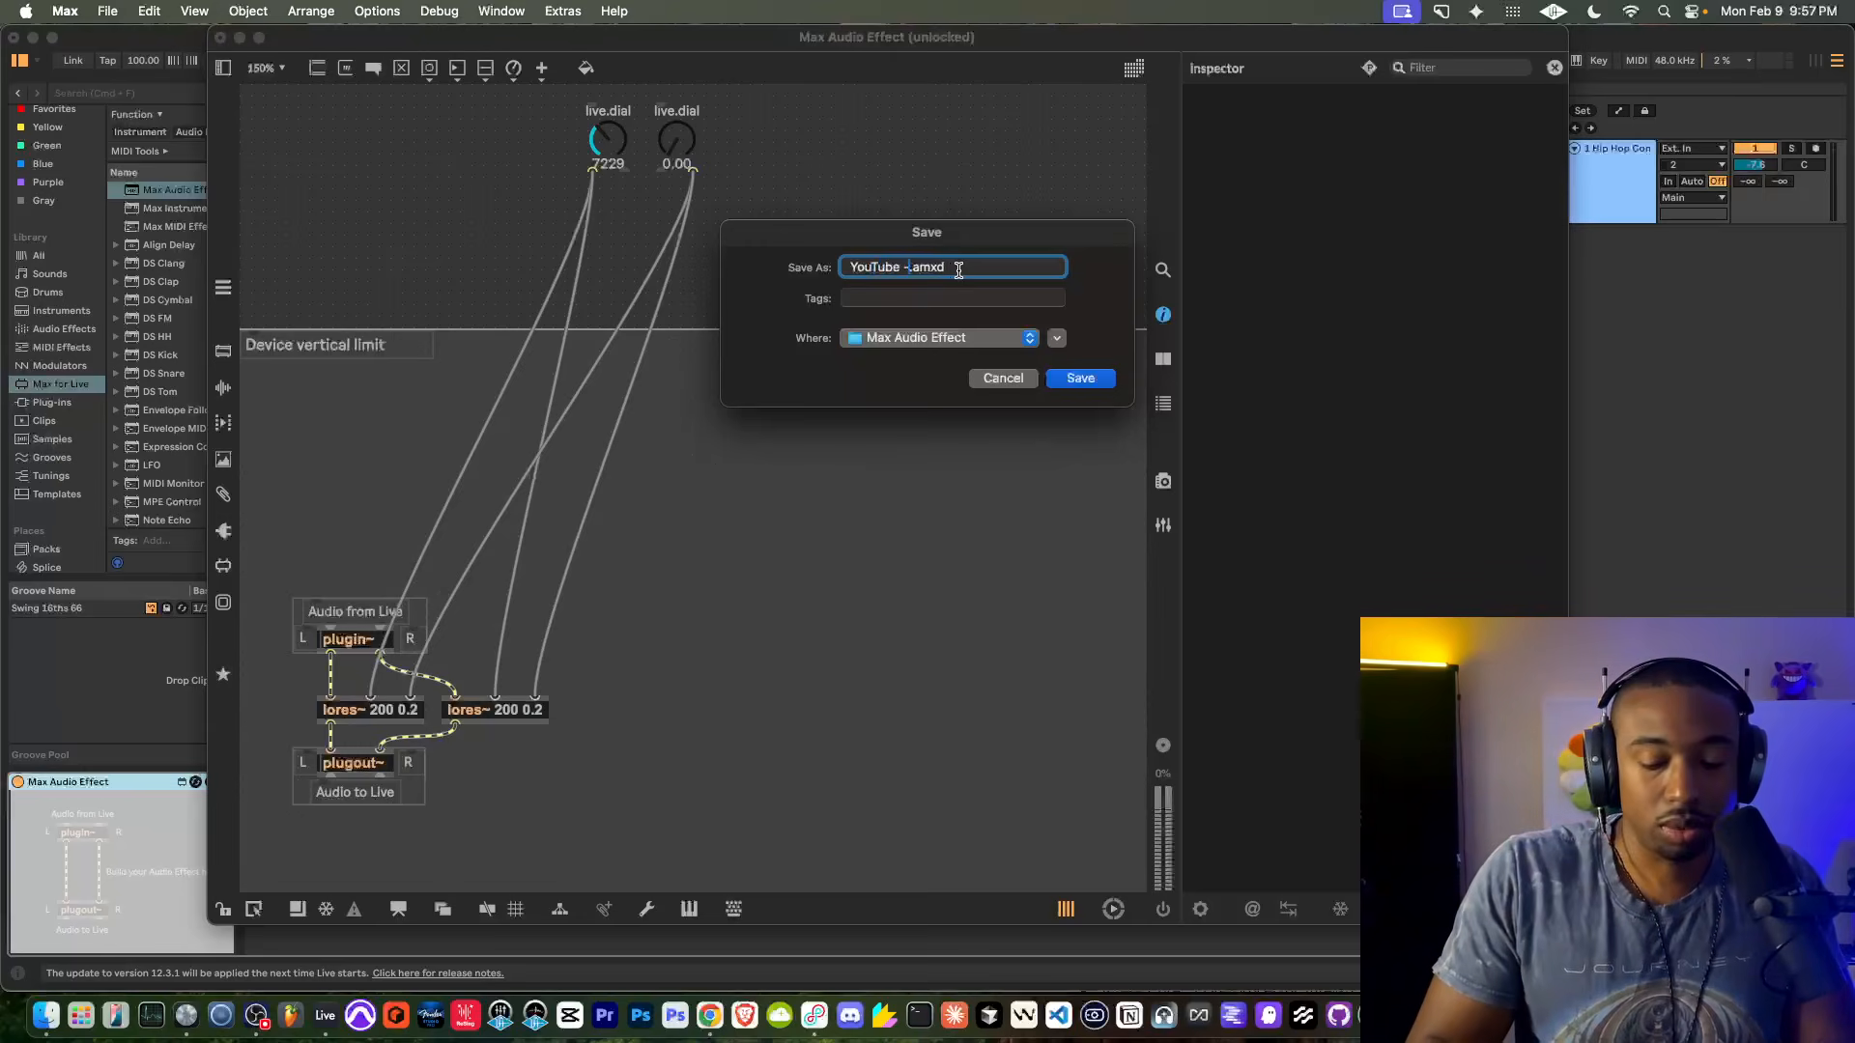
type(" LP Filter")
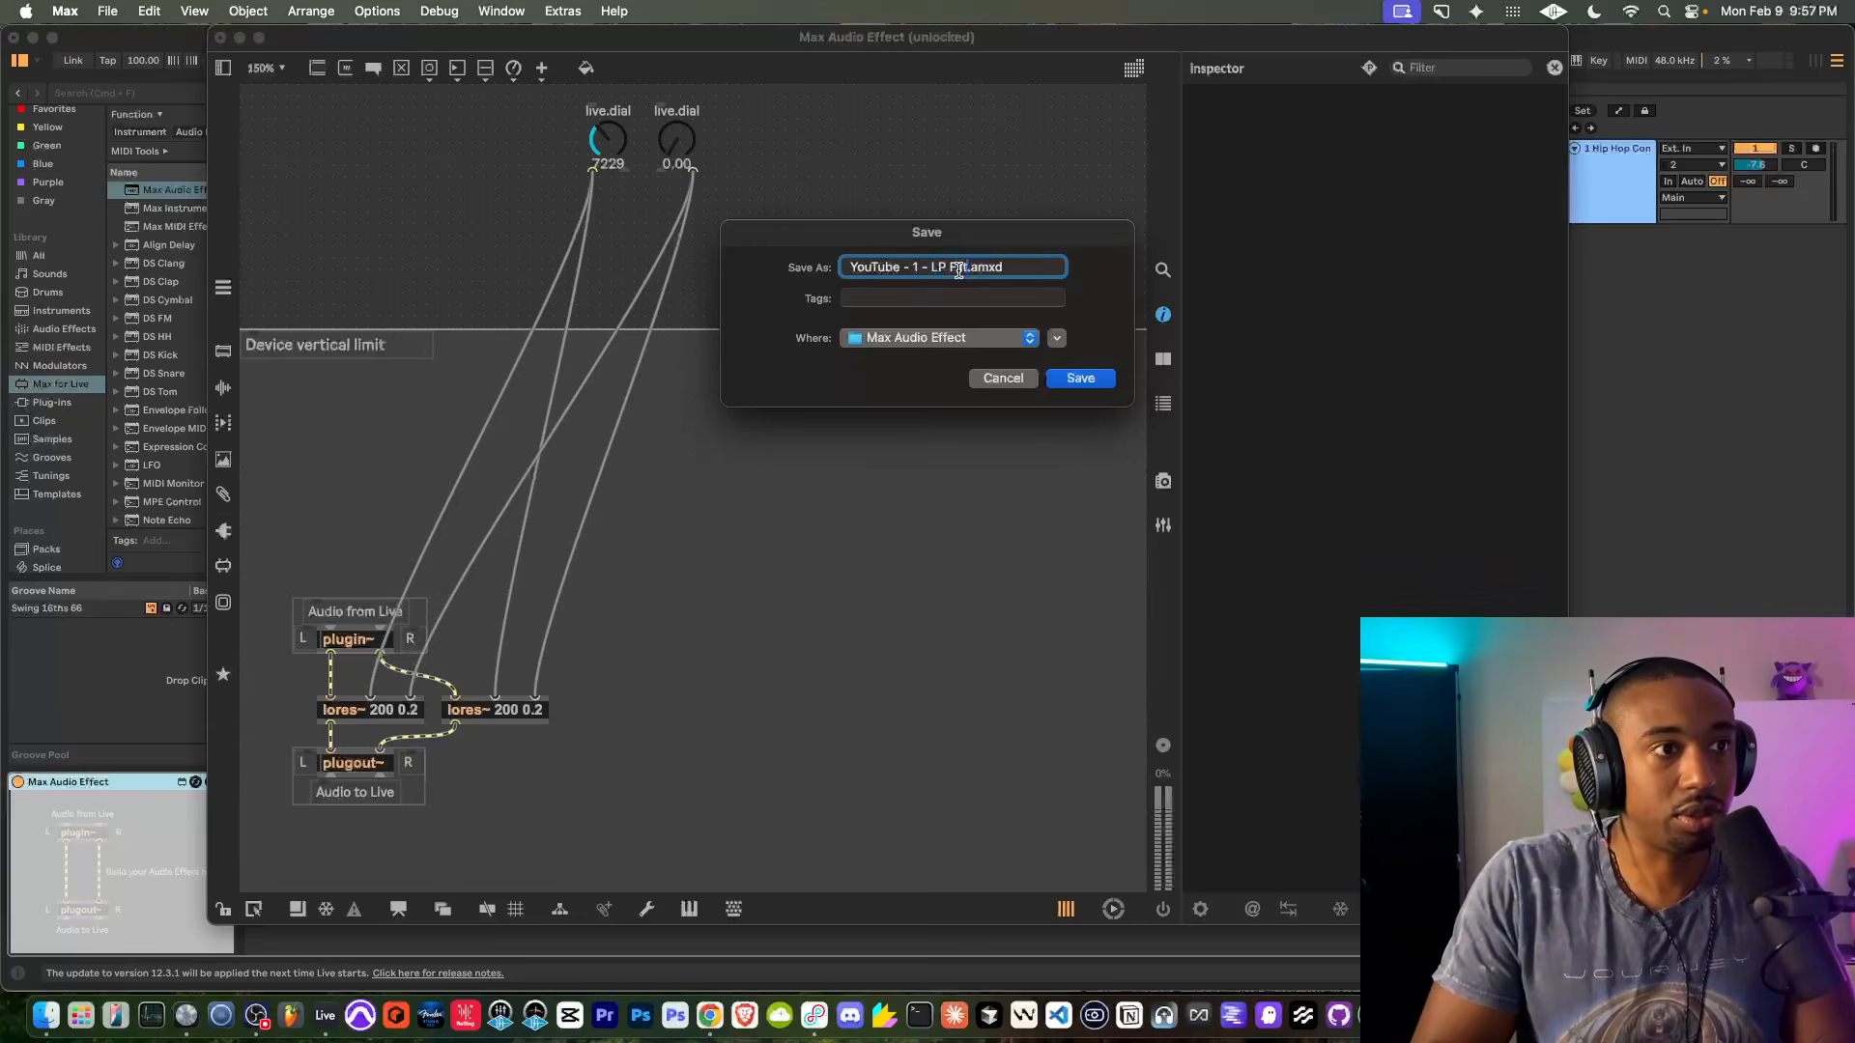
left_click(1059, 341)
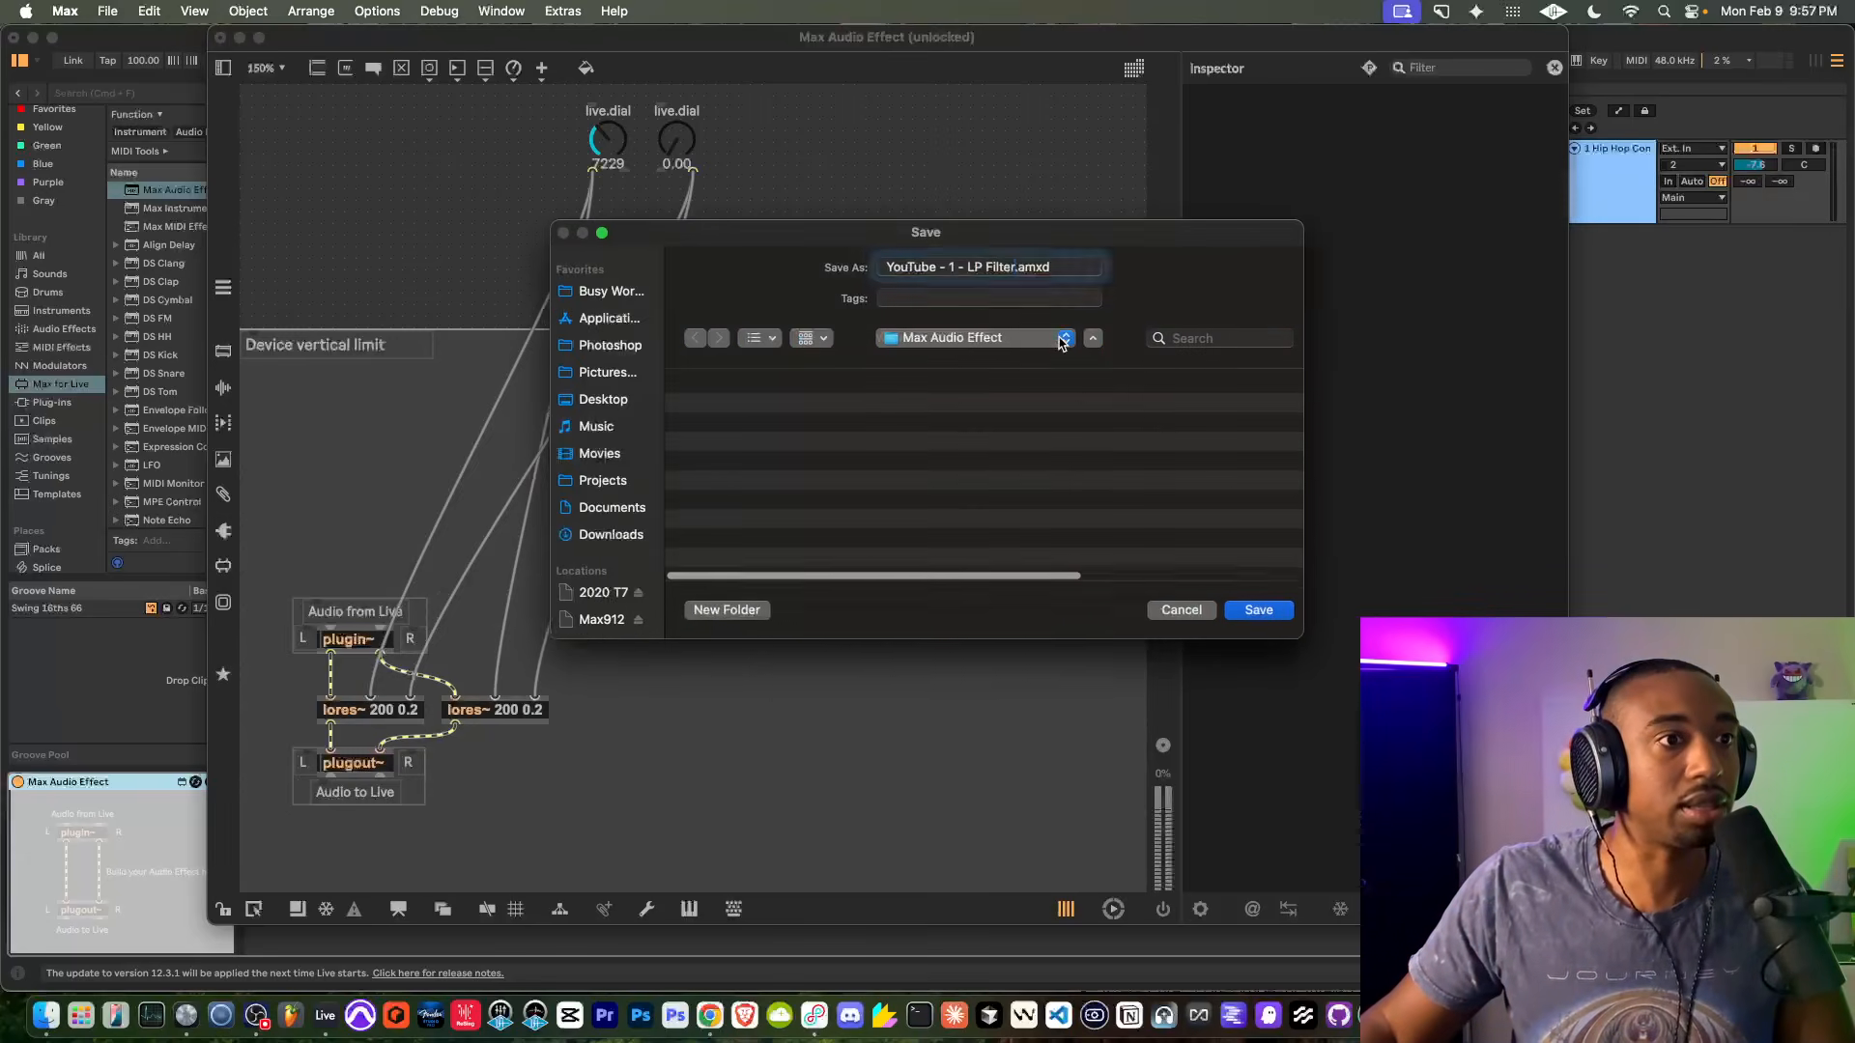
left_click(1006, 339)
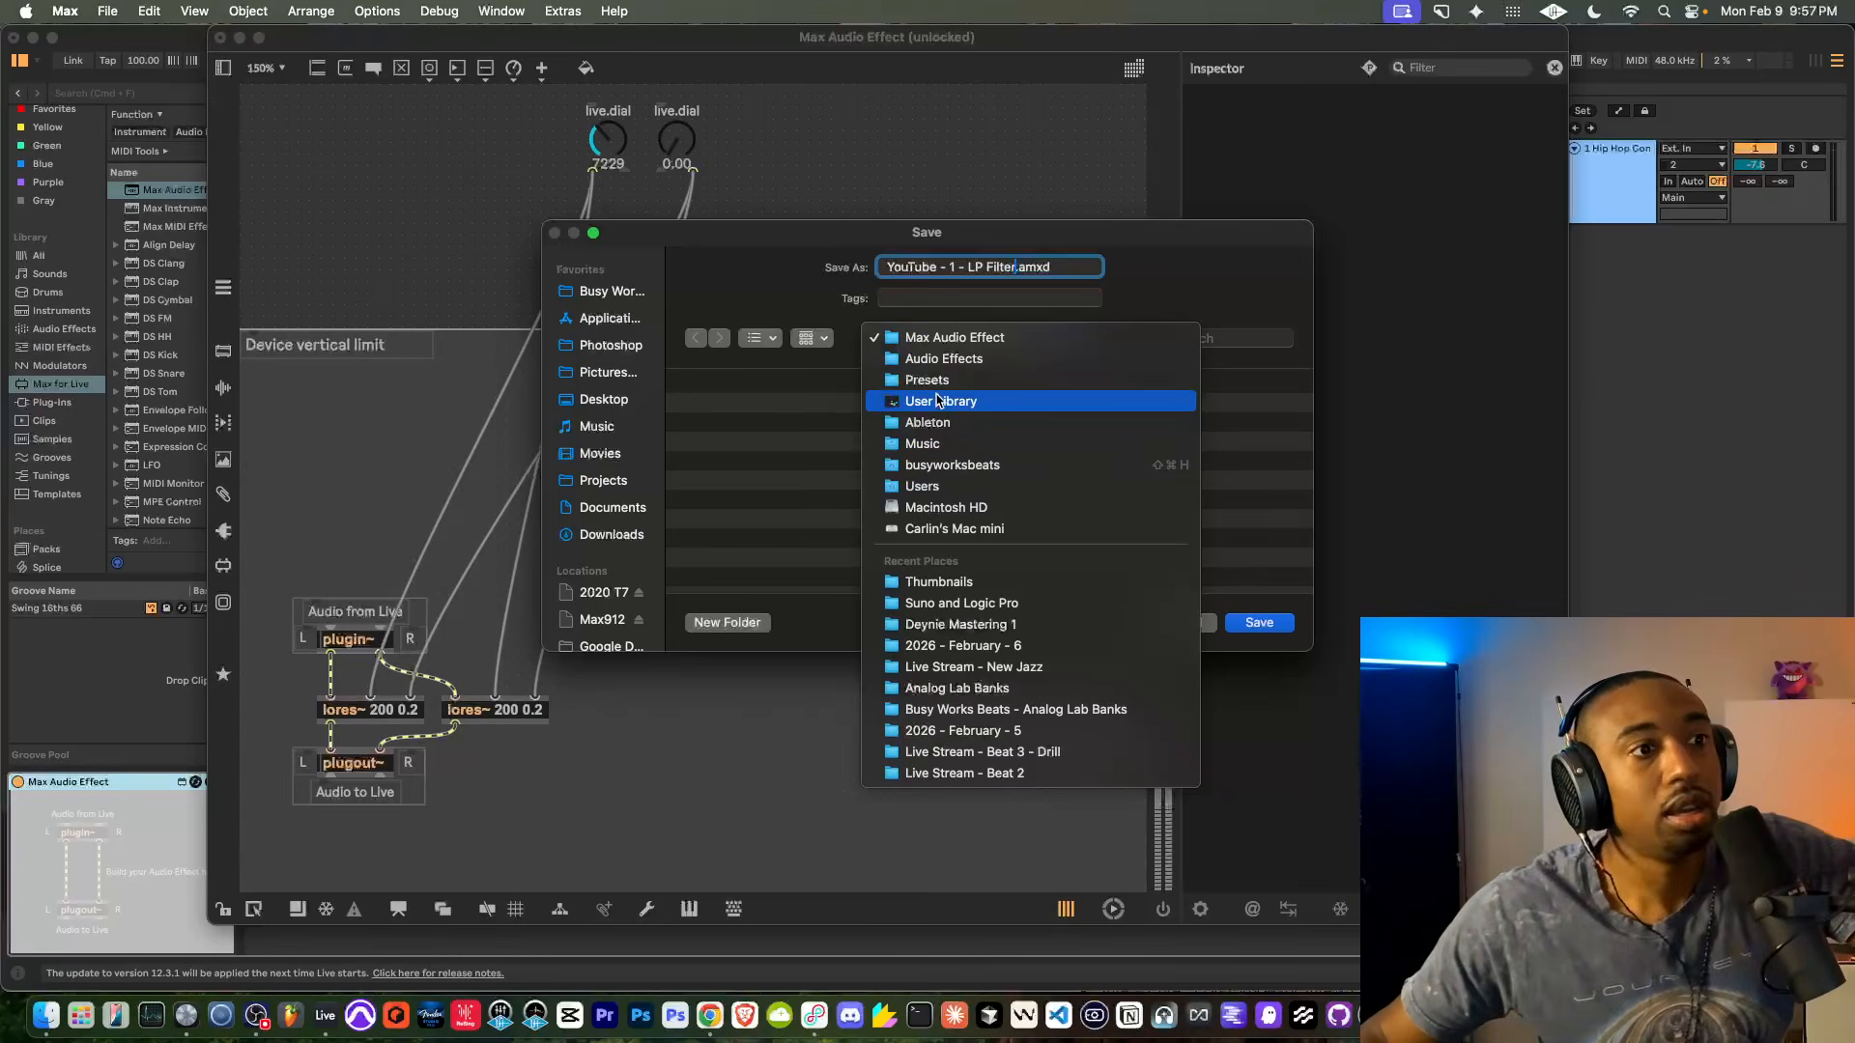
left_click(946, 339)
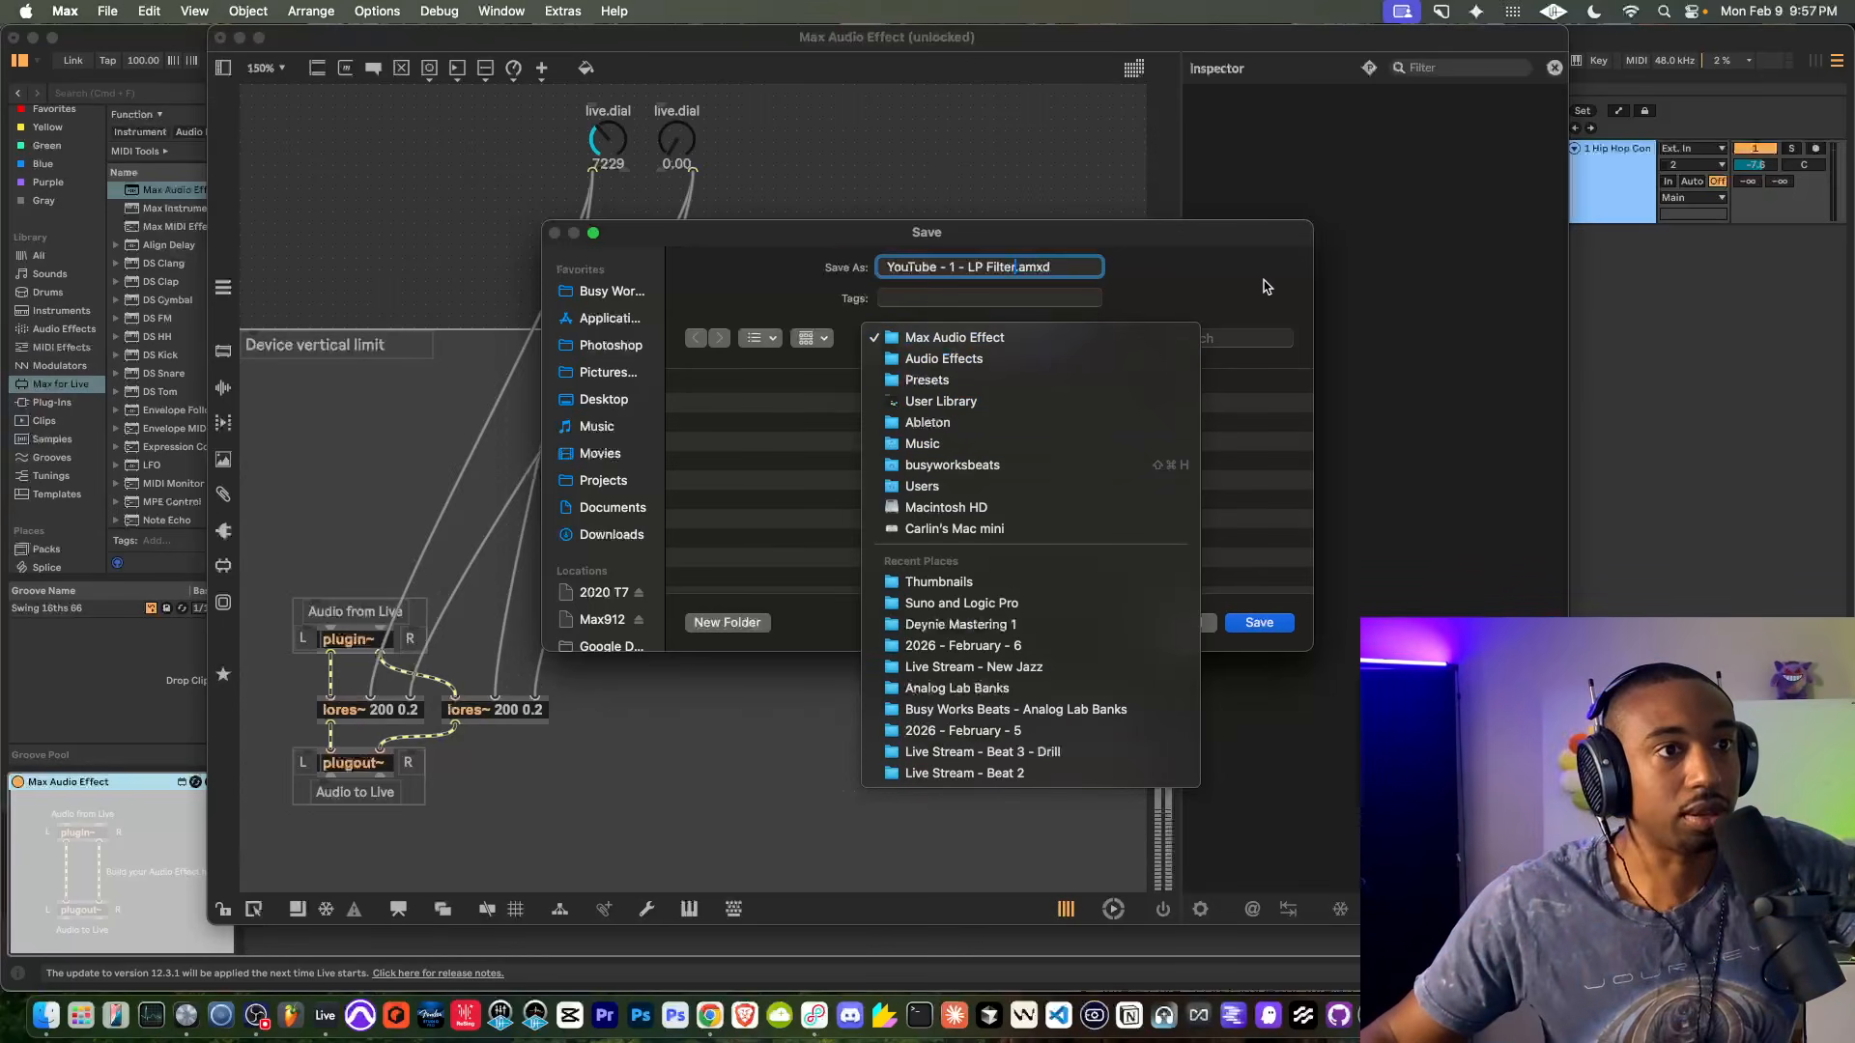
left_click(1259, 623)
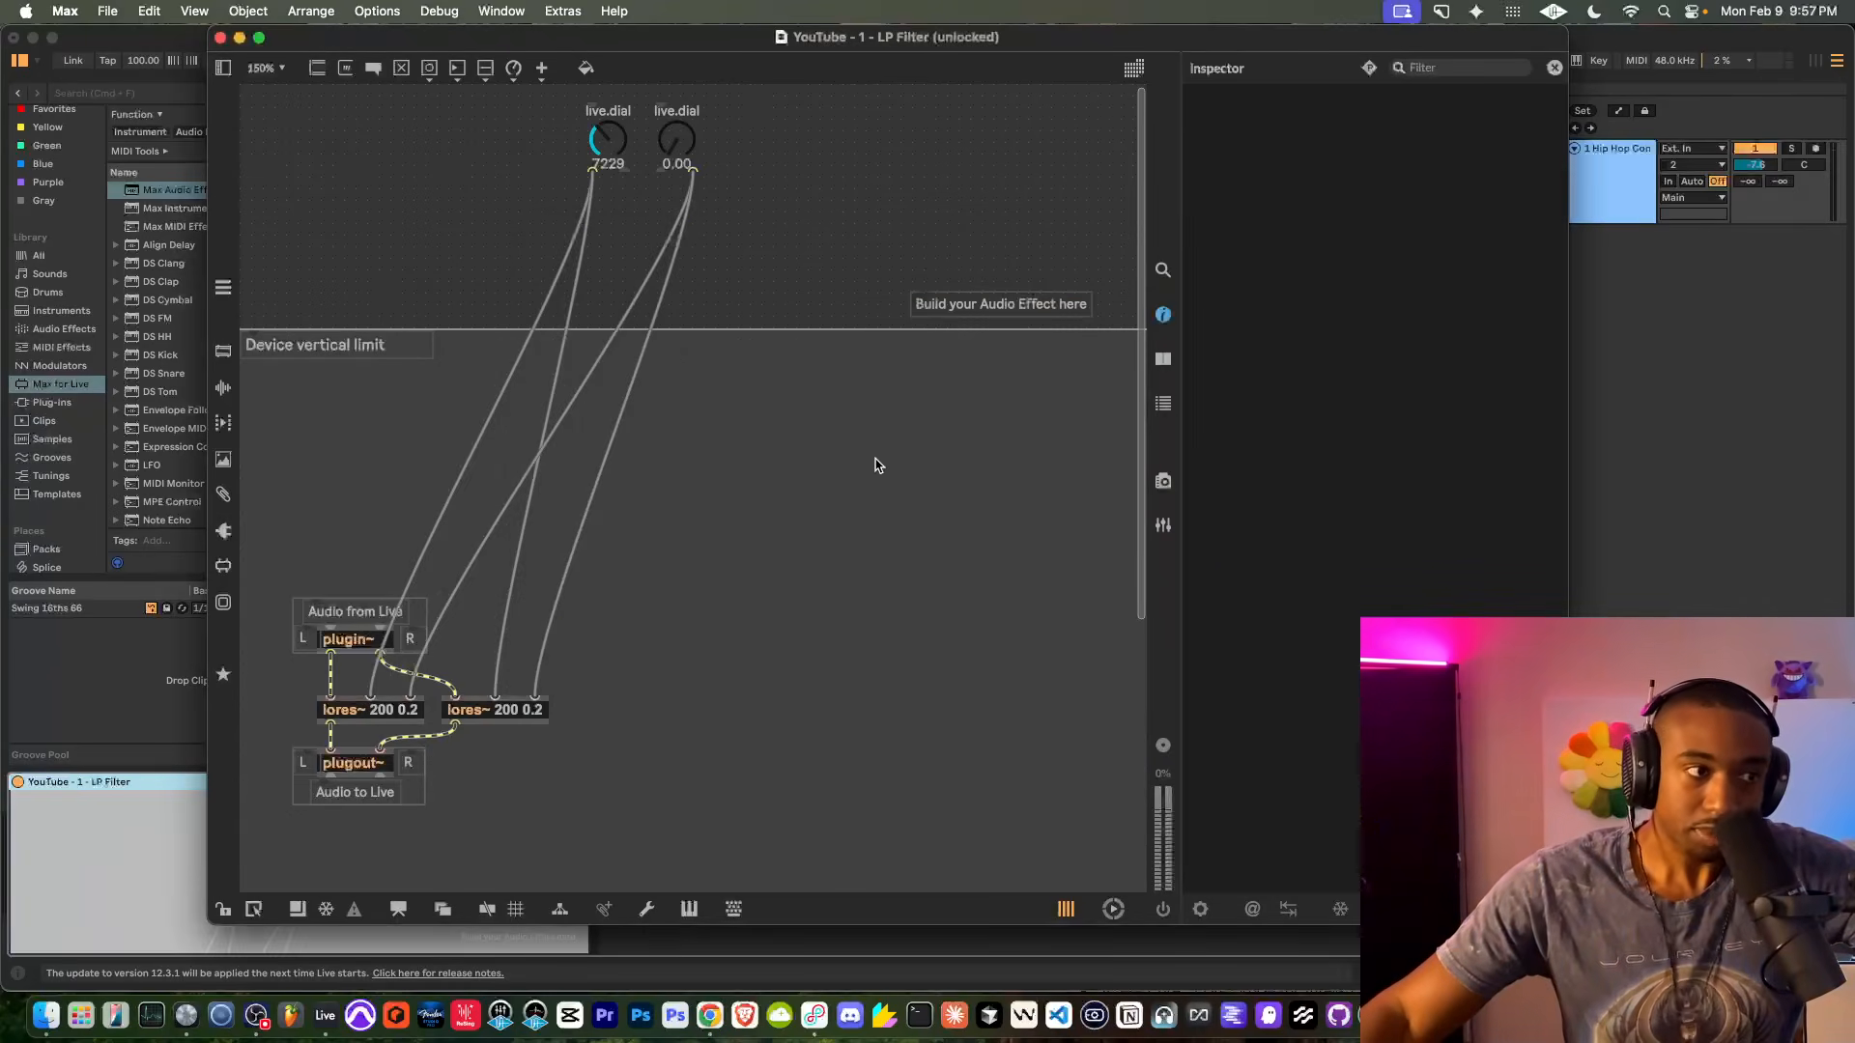
Close the Max editor and turn the cutoff dial on the device in Live down to 0 while the loop plays
left_click(220, 37)
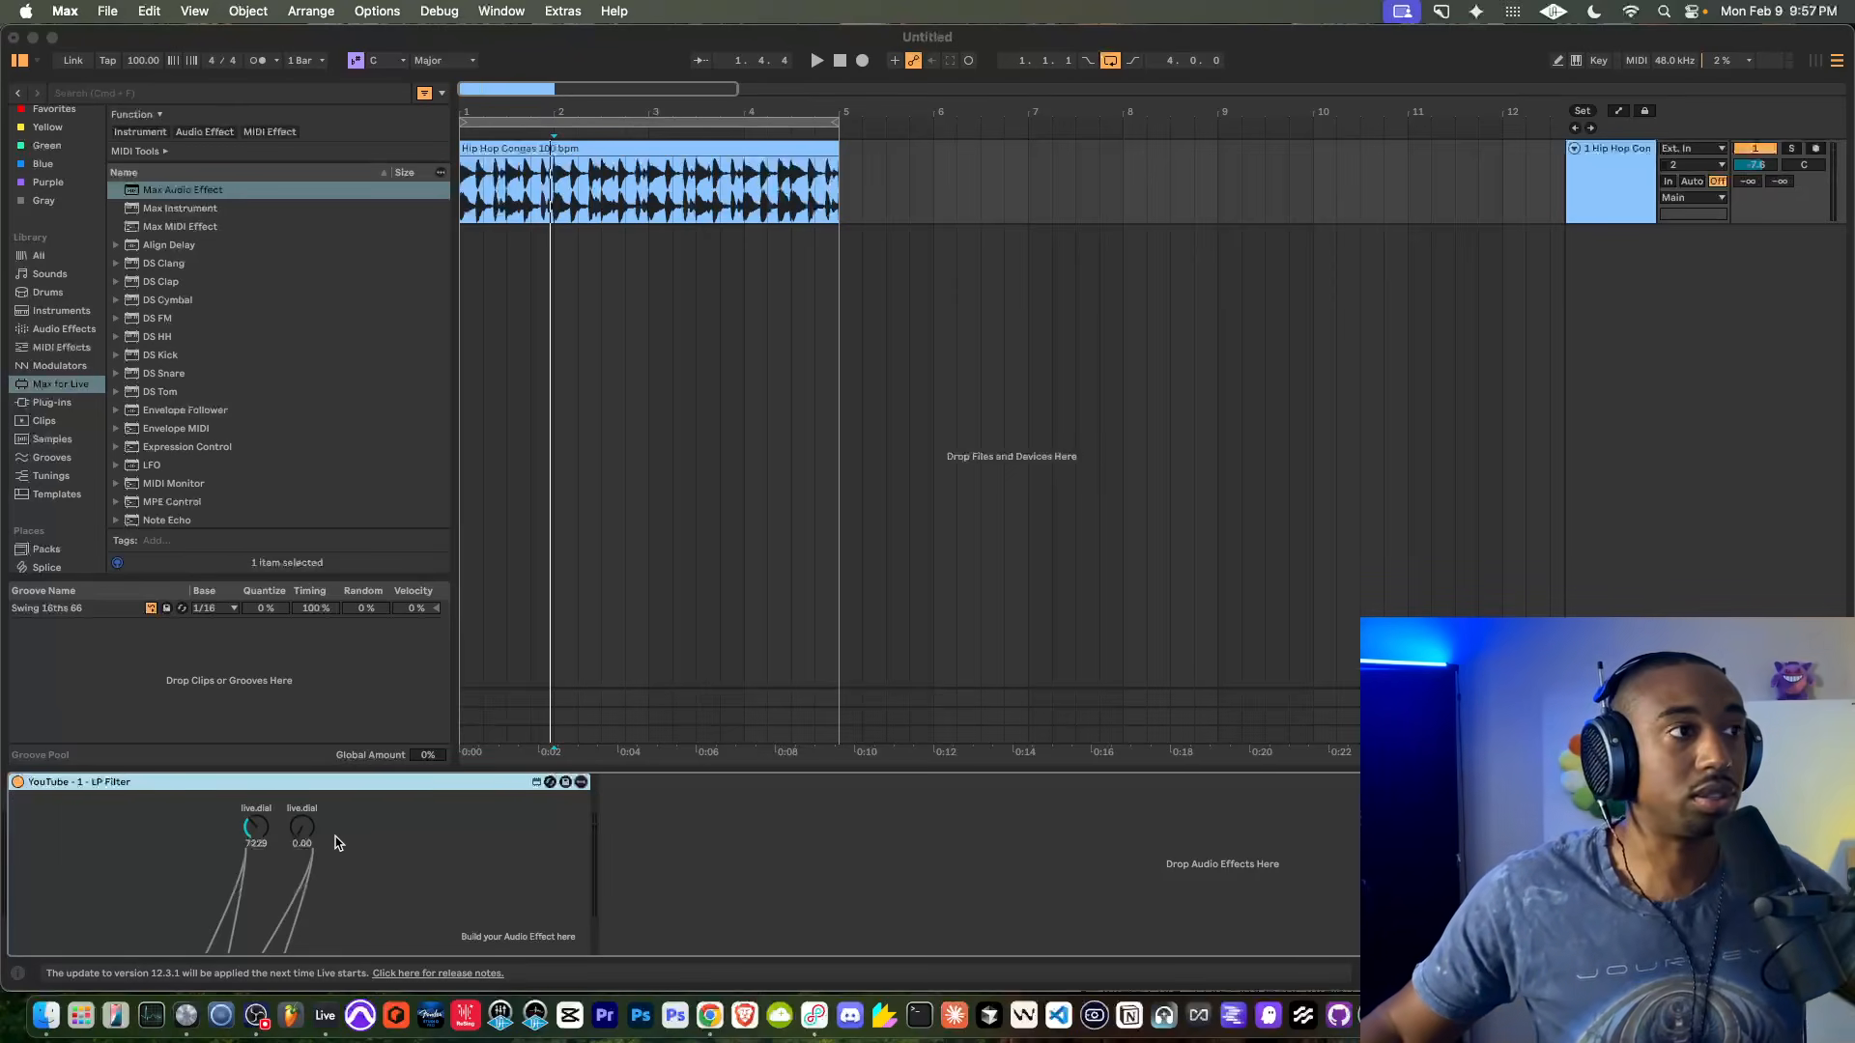
left_click(546, 837)
key("space")
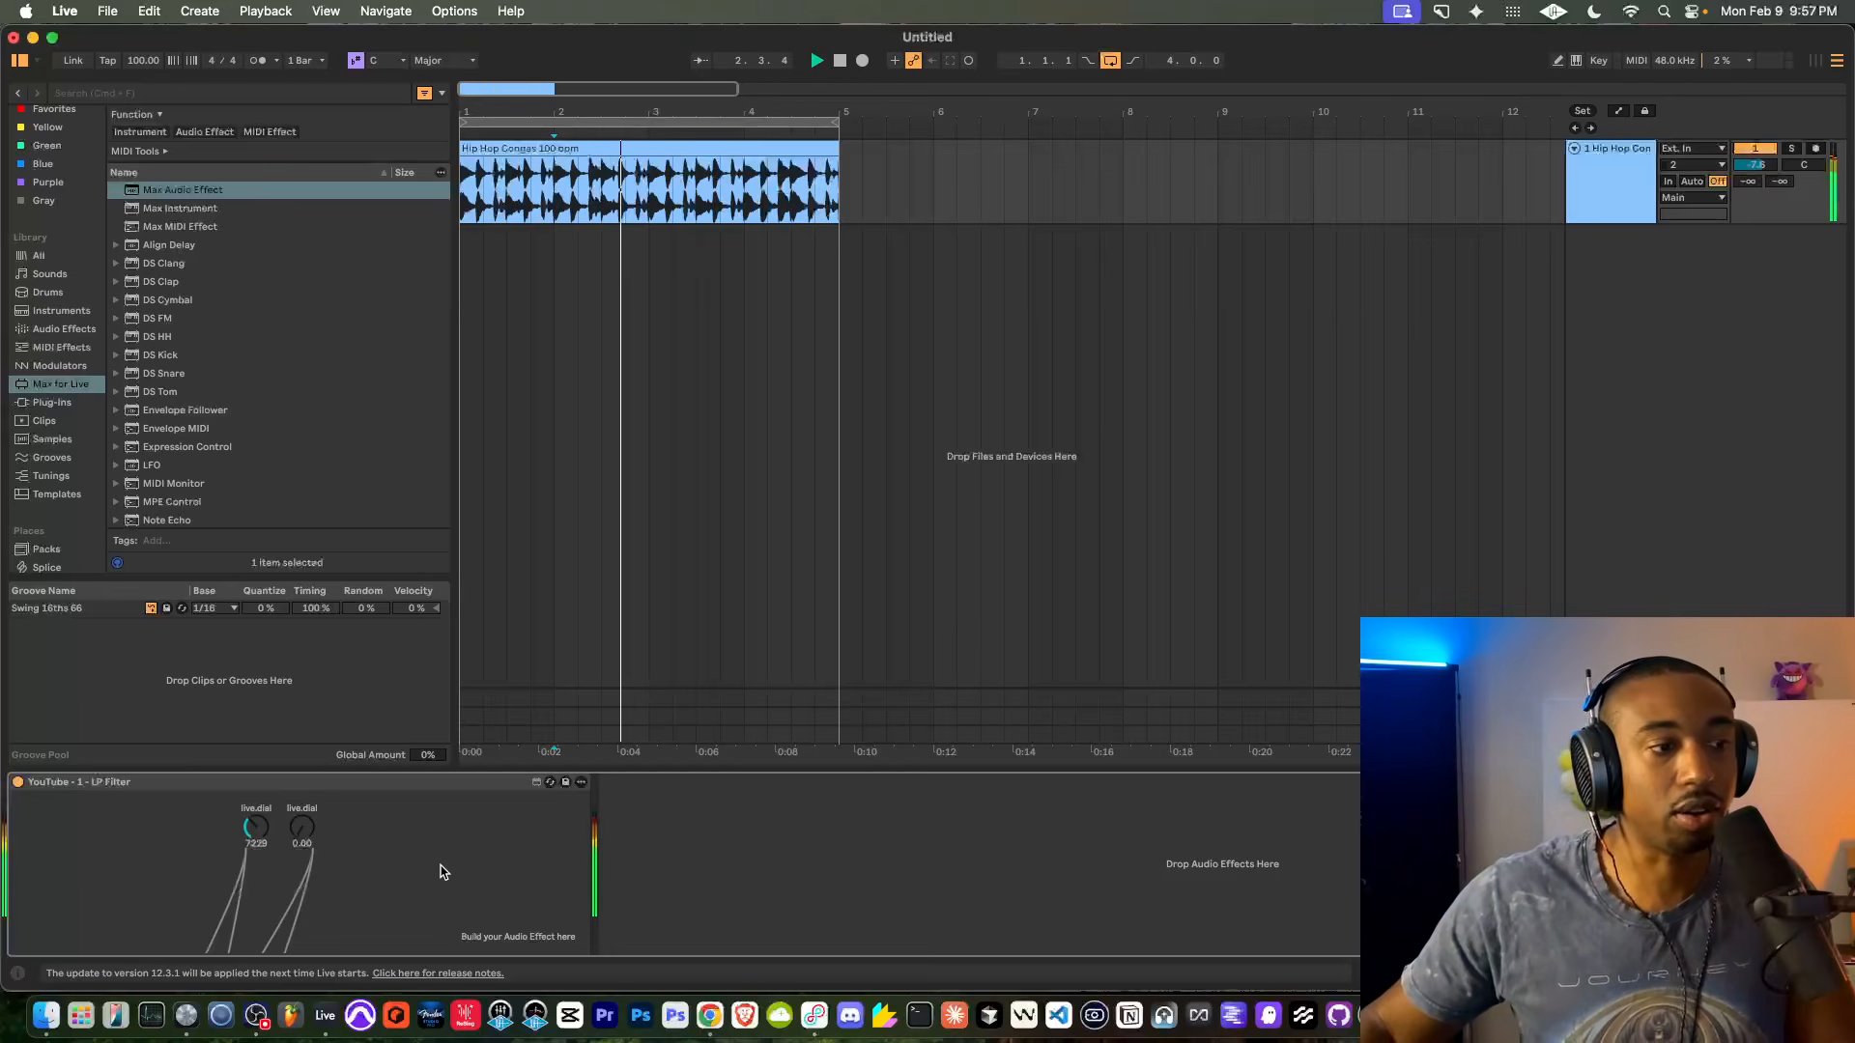
left_click_drag(255, 828, 255, 888)
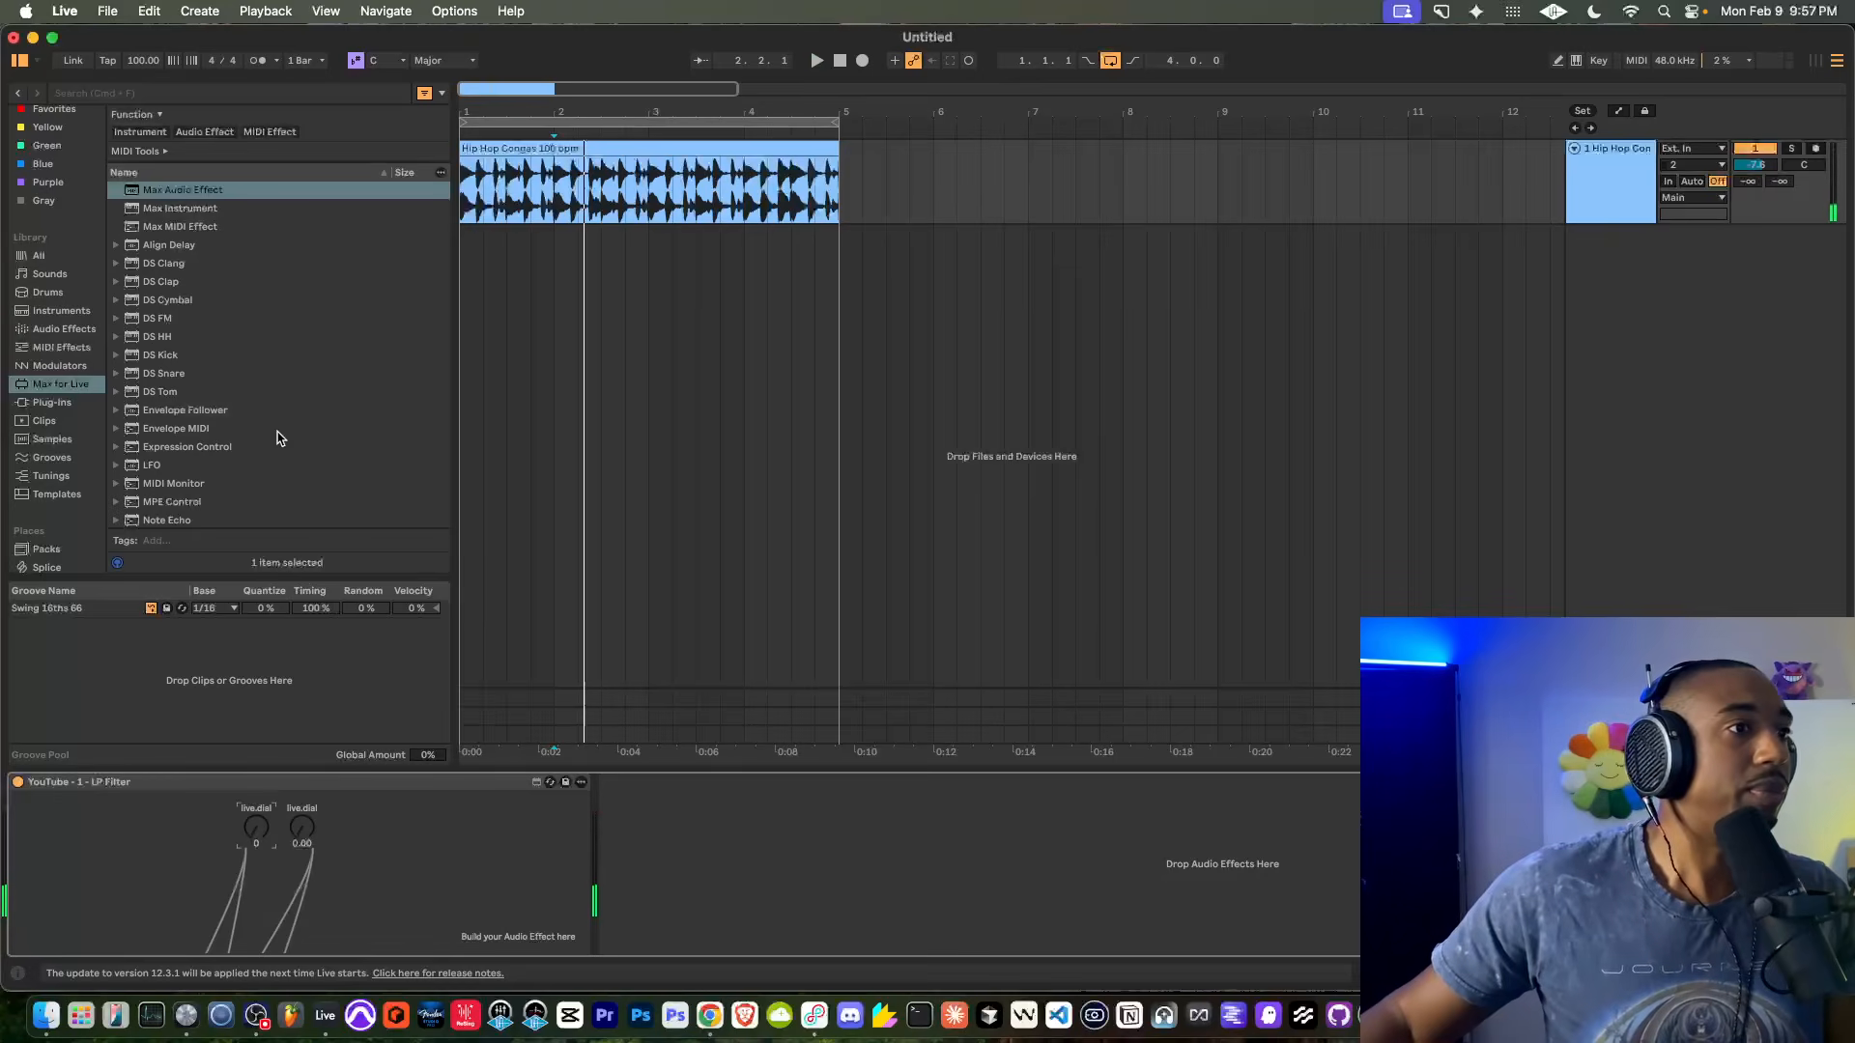
Look through Live's Max for Live browser category for the saved LP Filter device
scroll(267, 329, "down", 2)
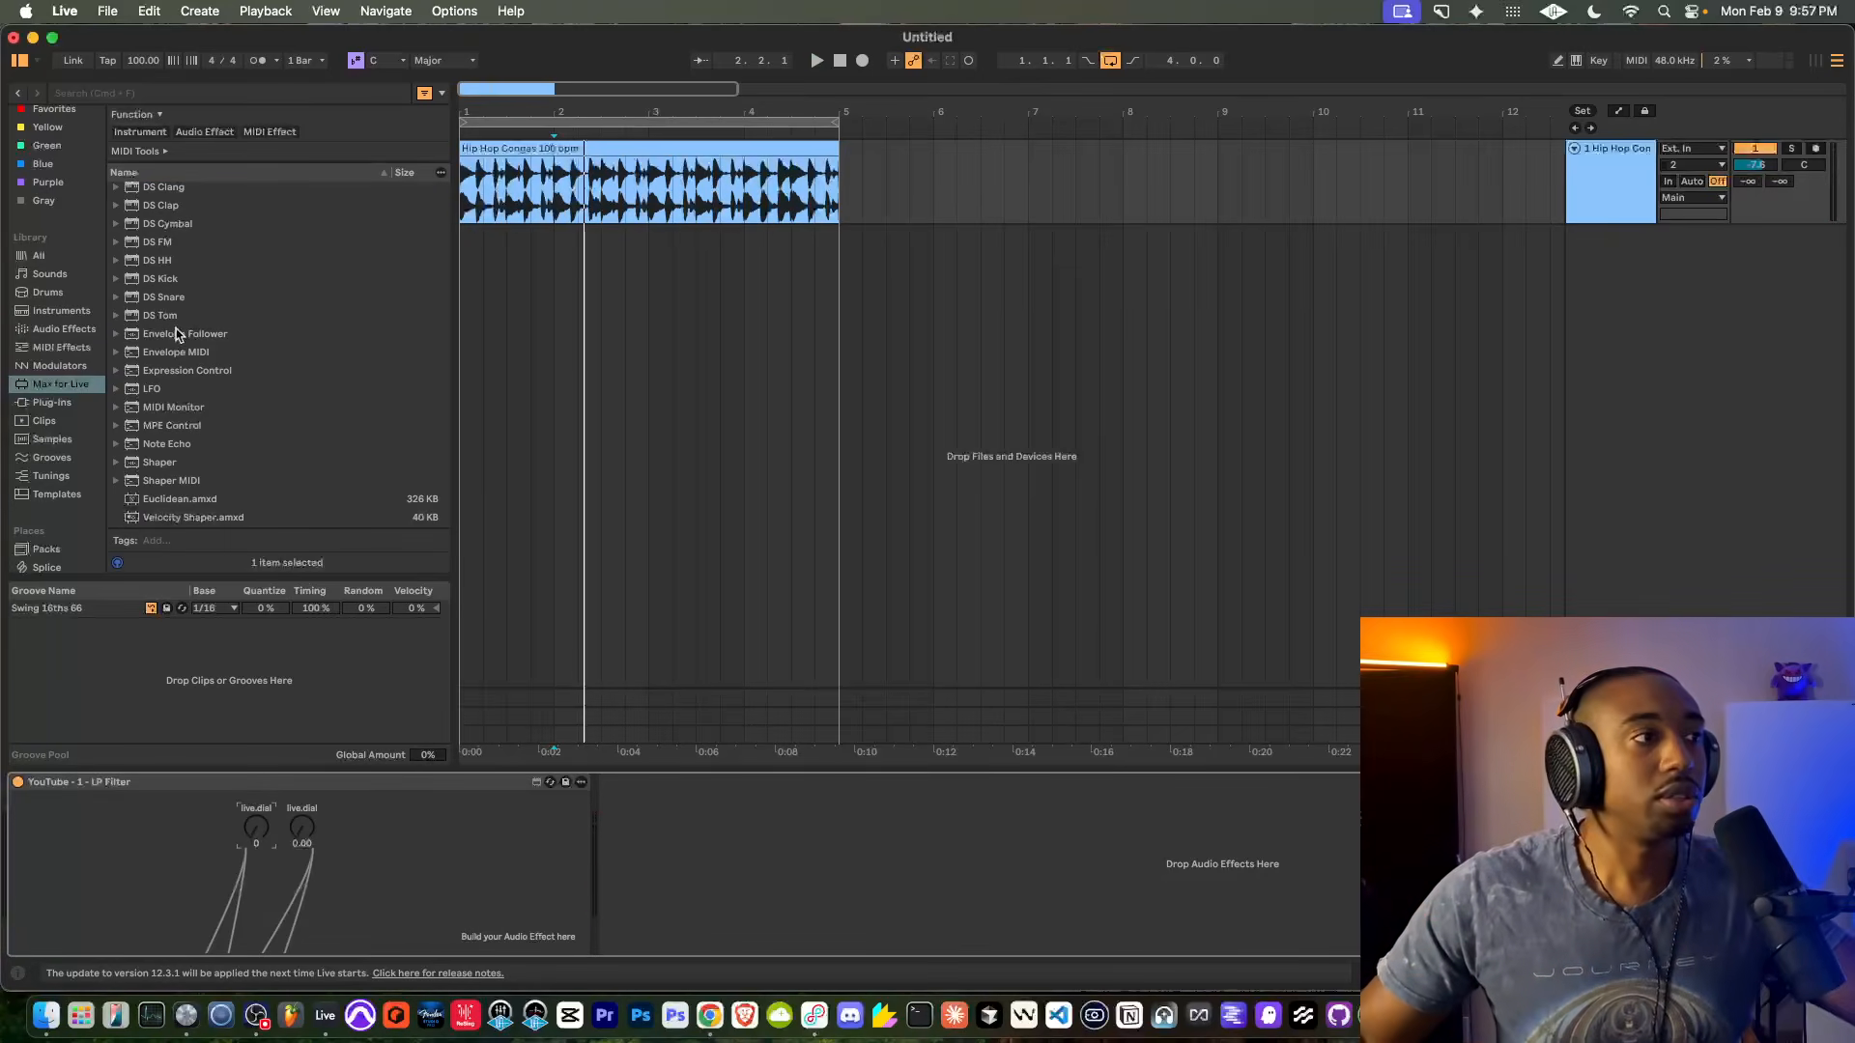
scroll(54, 319, "down", 2)
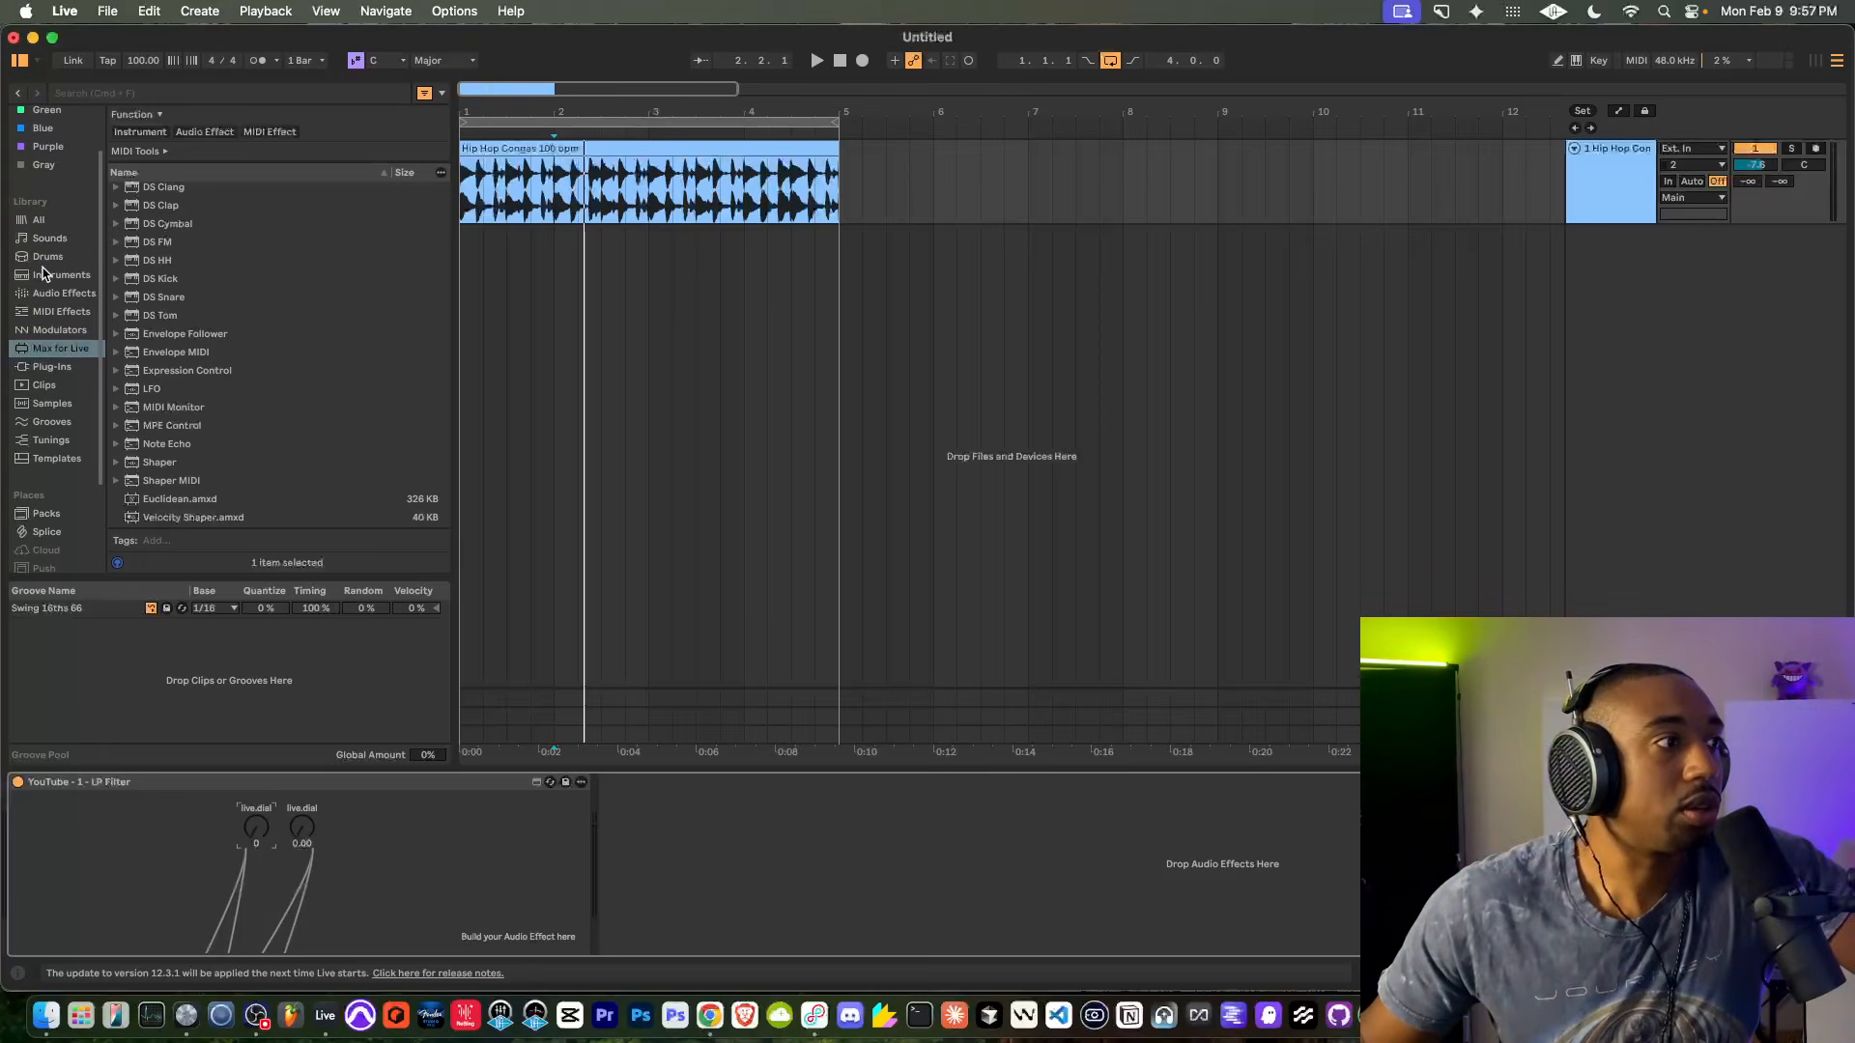
left_click(60, 348)
scroll(152, 242, "up", 2)
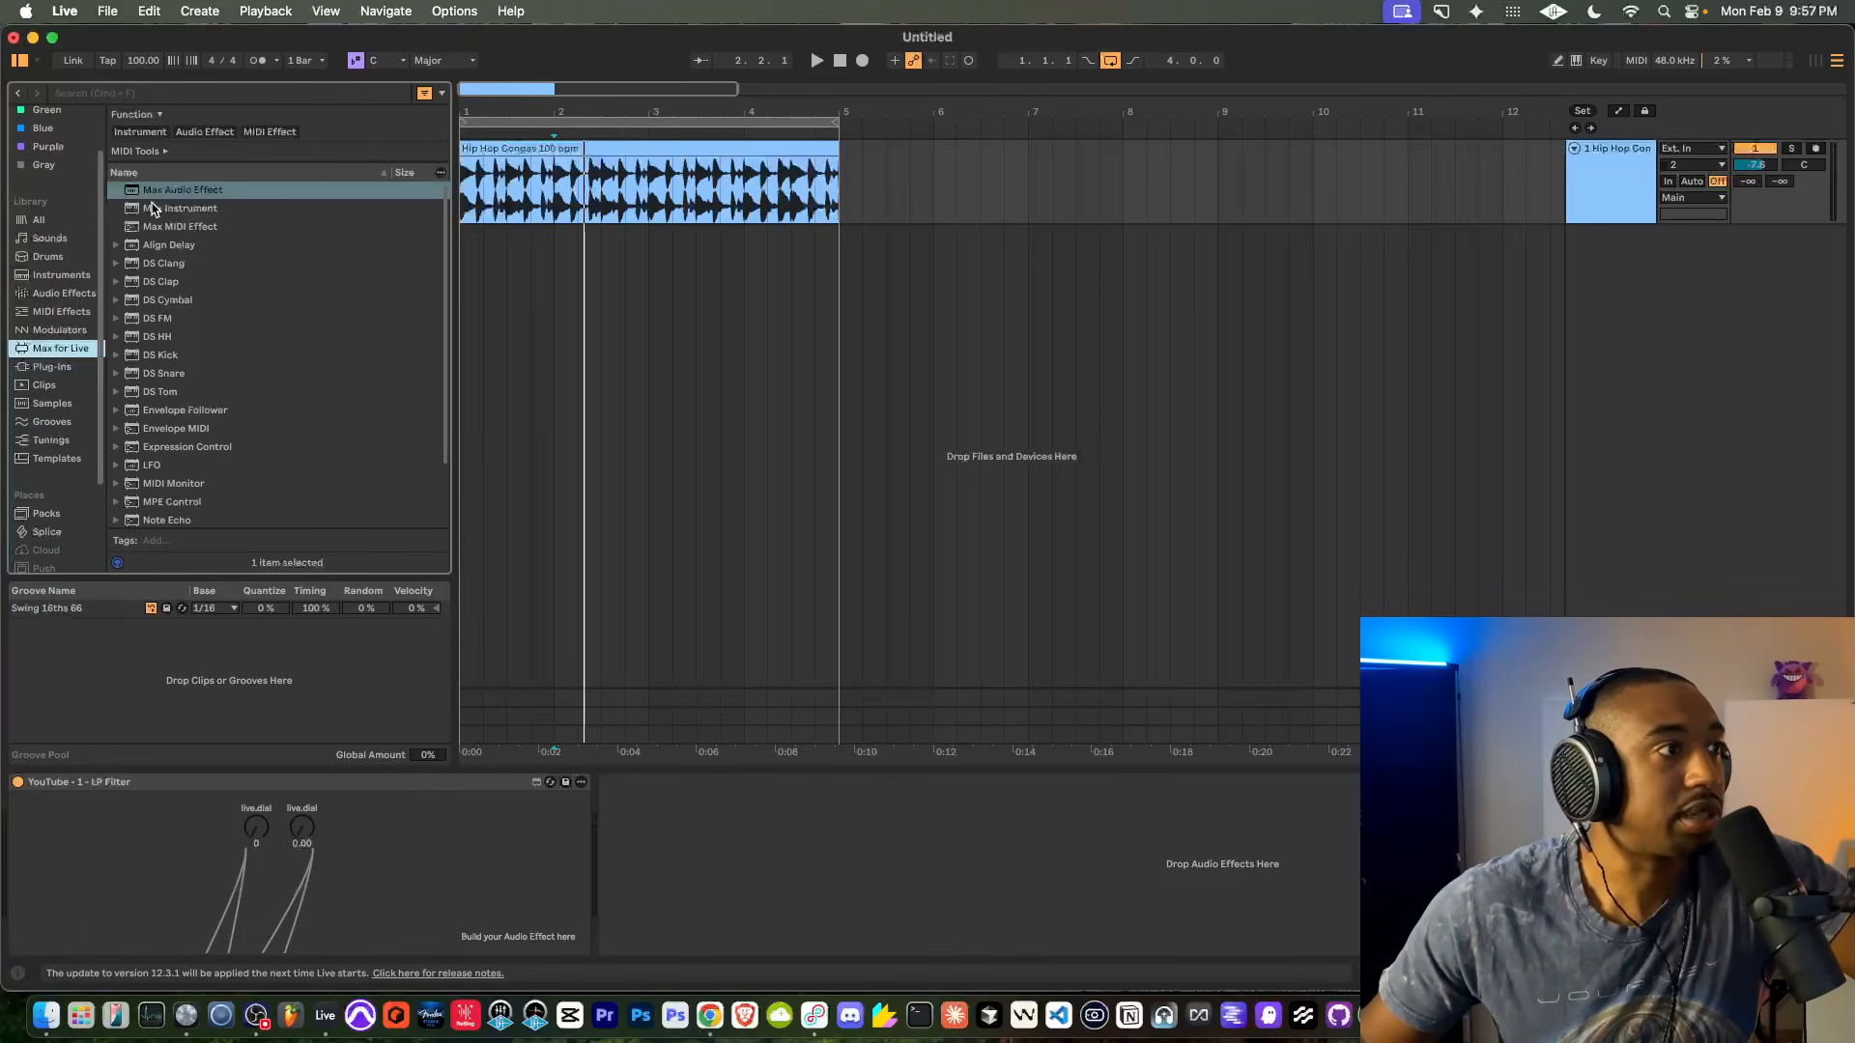
scroll(153, 237, "down", 3)
scroll(152, 260, "up", 3)
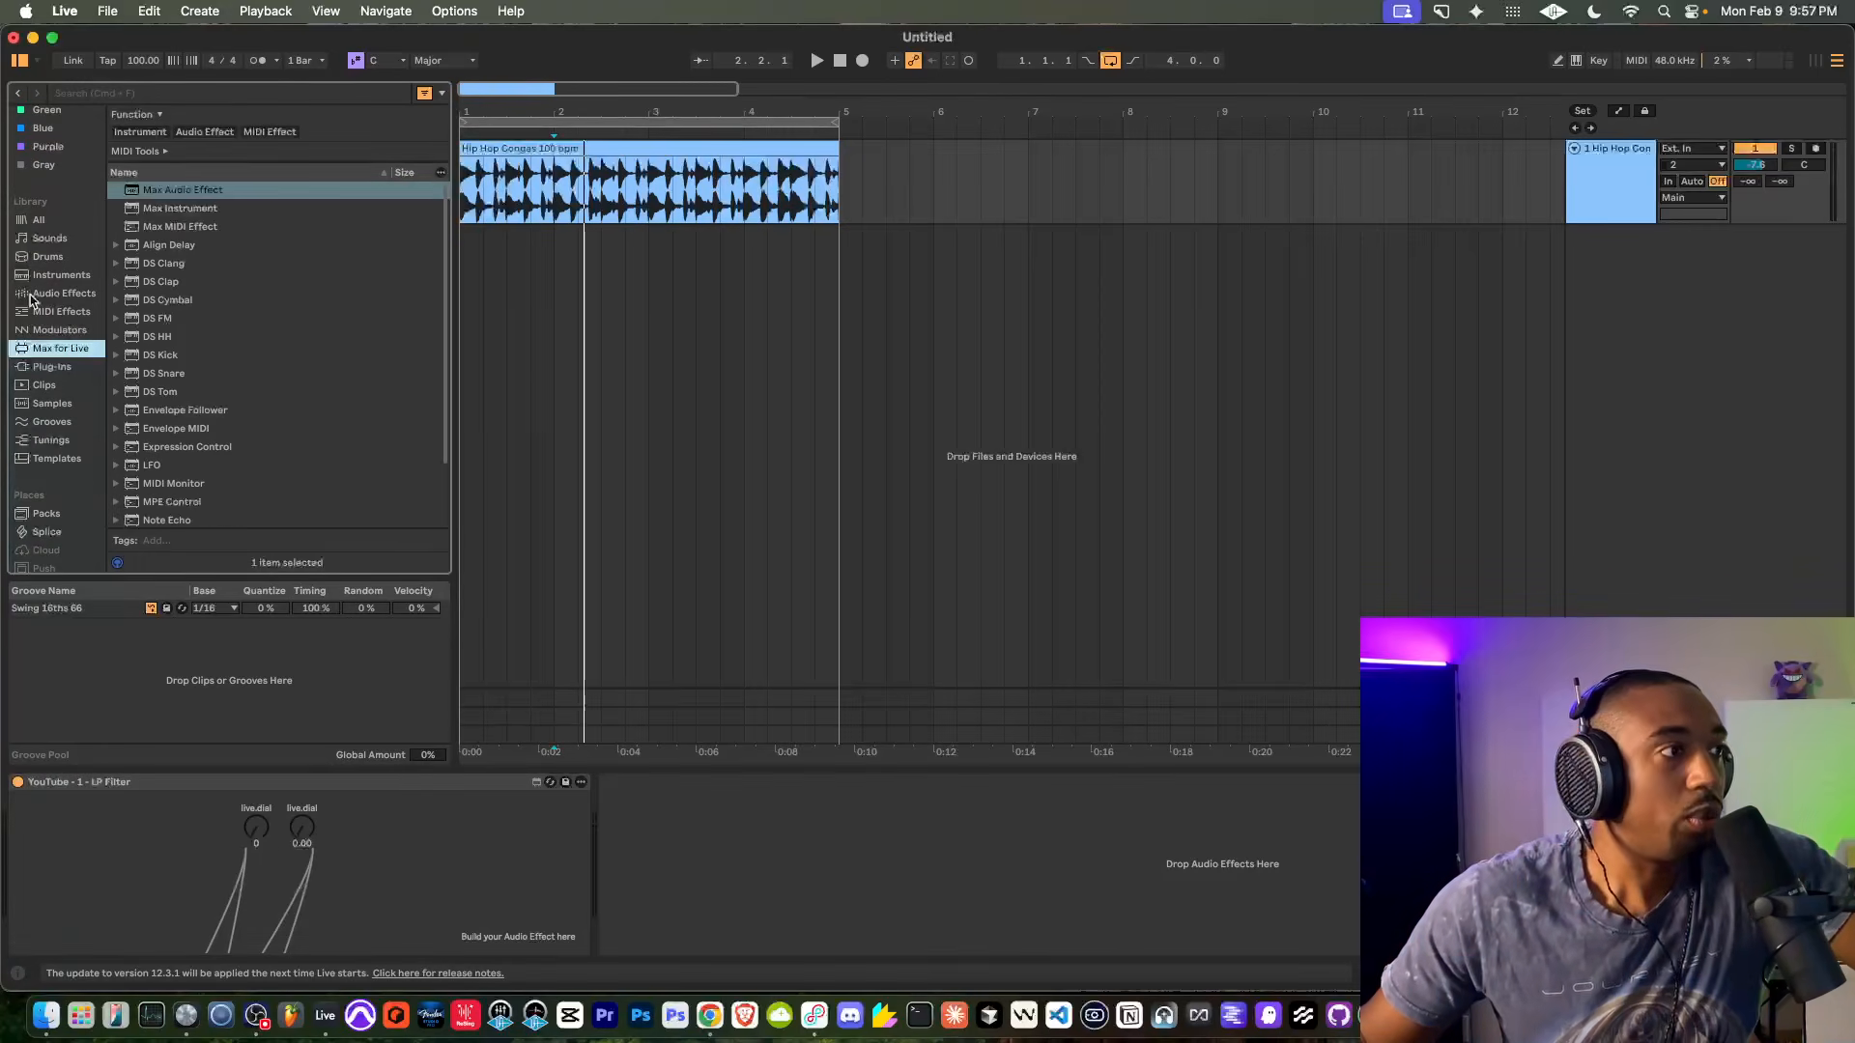
scroll(29, 300, "down", 3)
Browse the User Library presets to the Max Audio Effect folder within Audio Effects and expand it
left_click(58, 470)
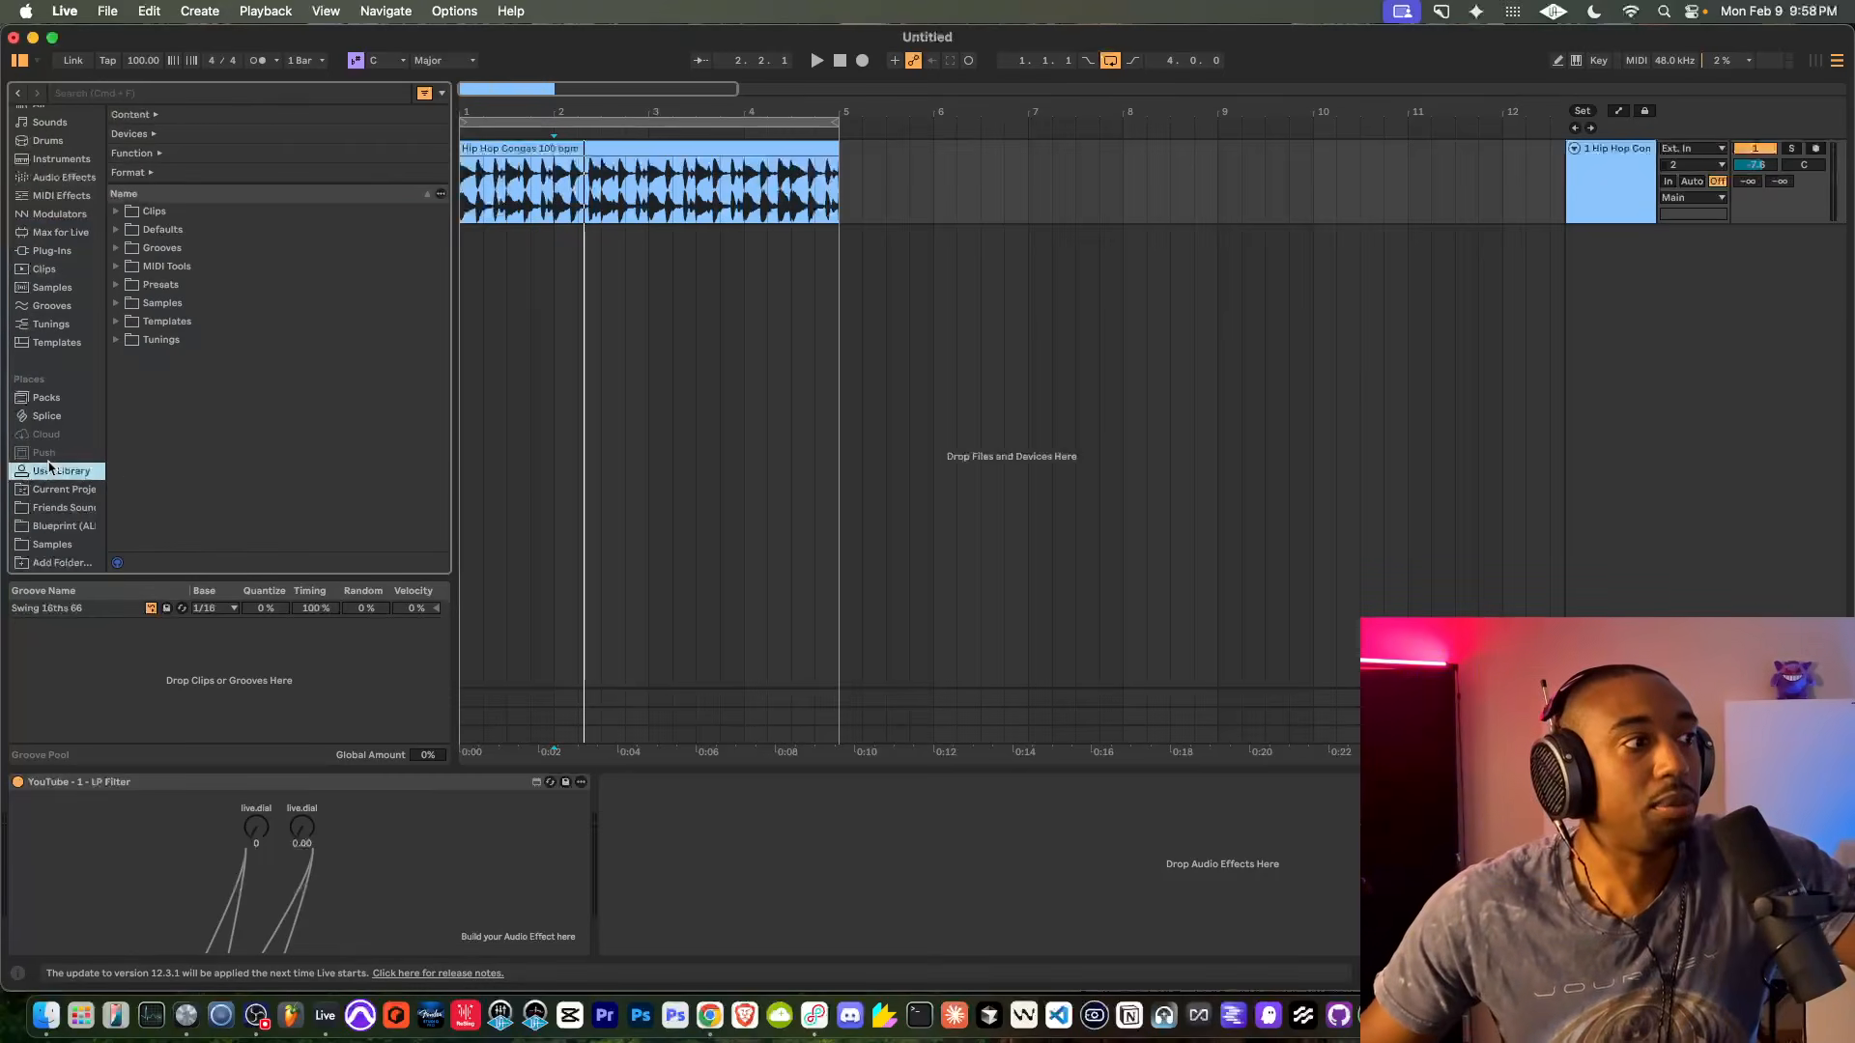
left_click(131, 286)
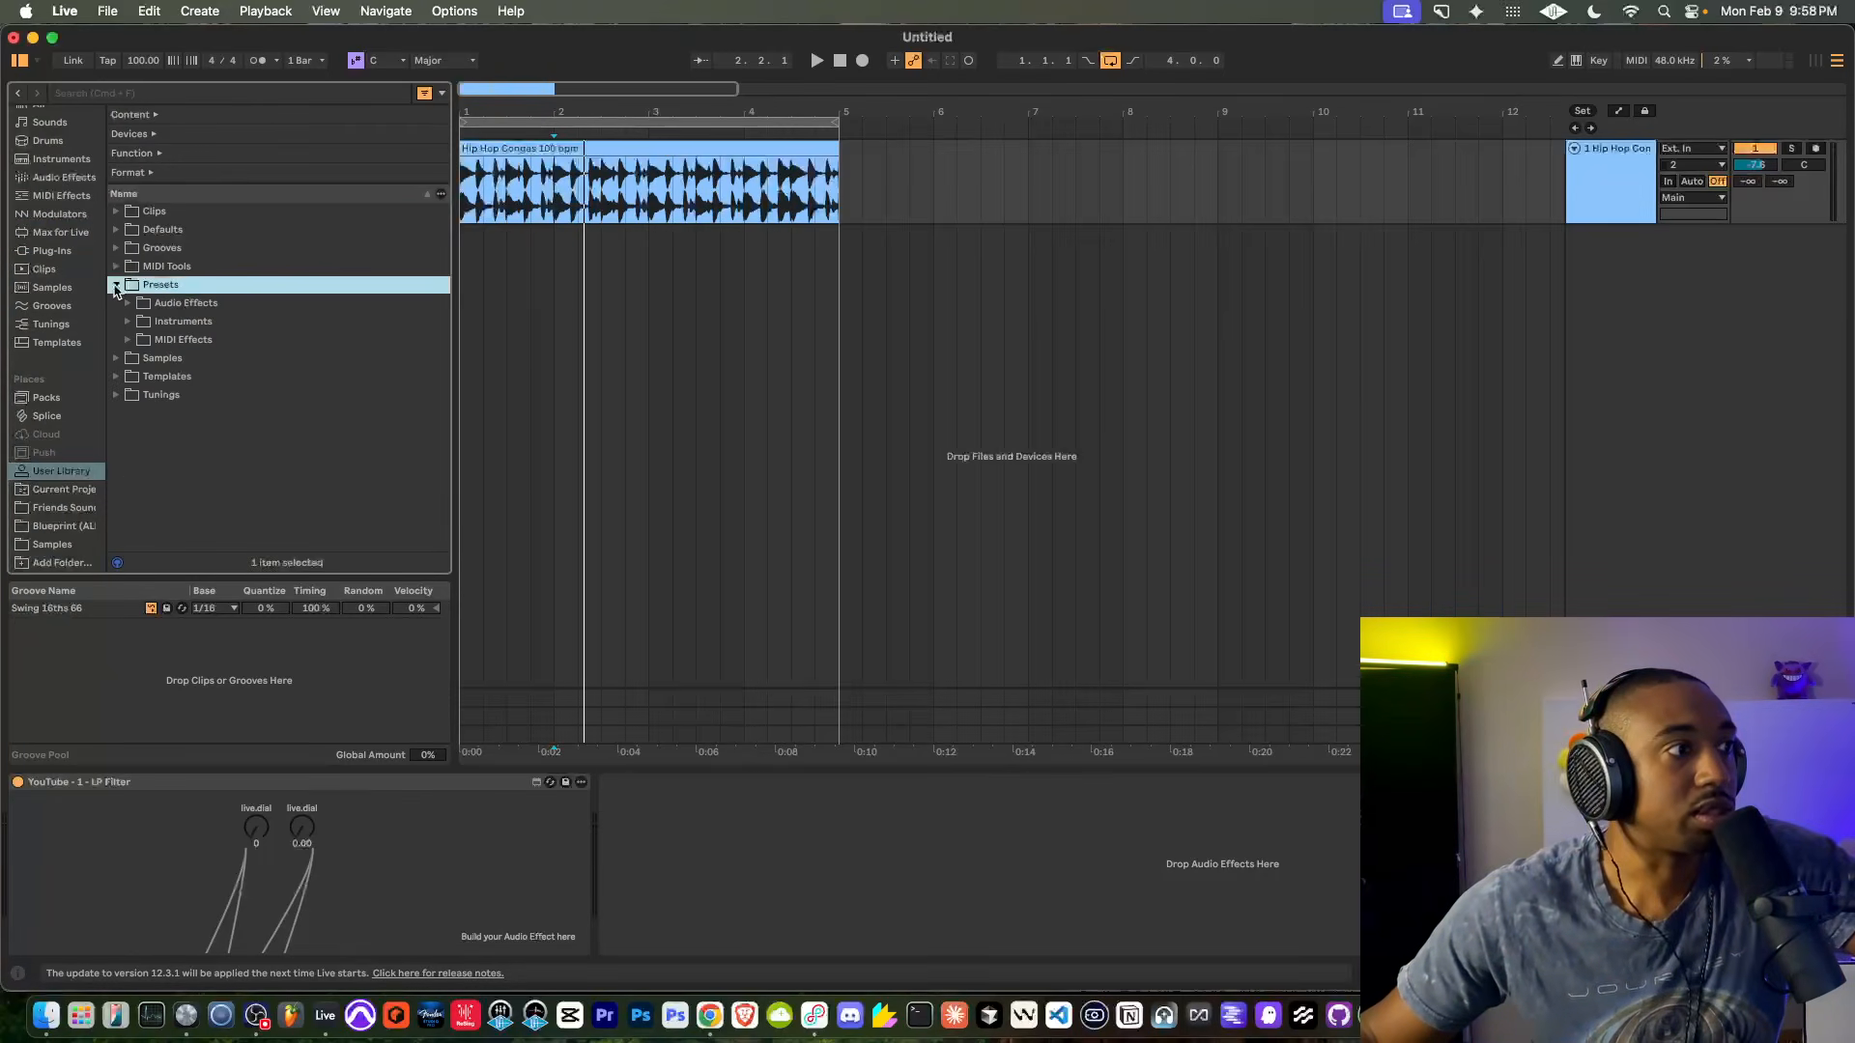
left_click(129, 303)
scroll(194, 384, "down", 6)
scroll(190, 384, "down", 3)
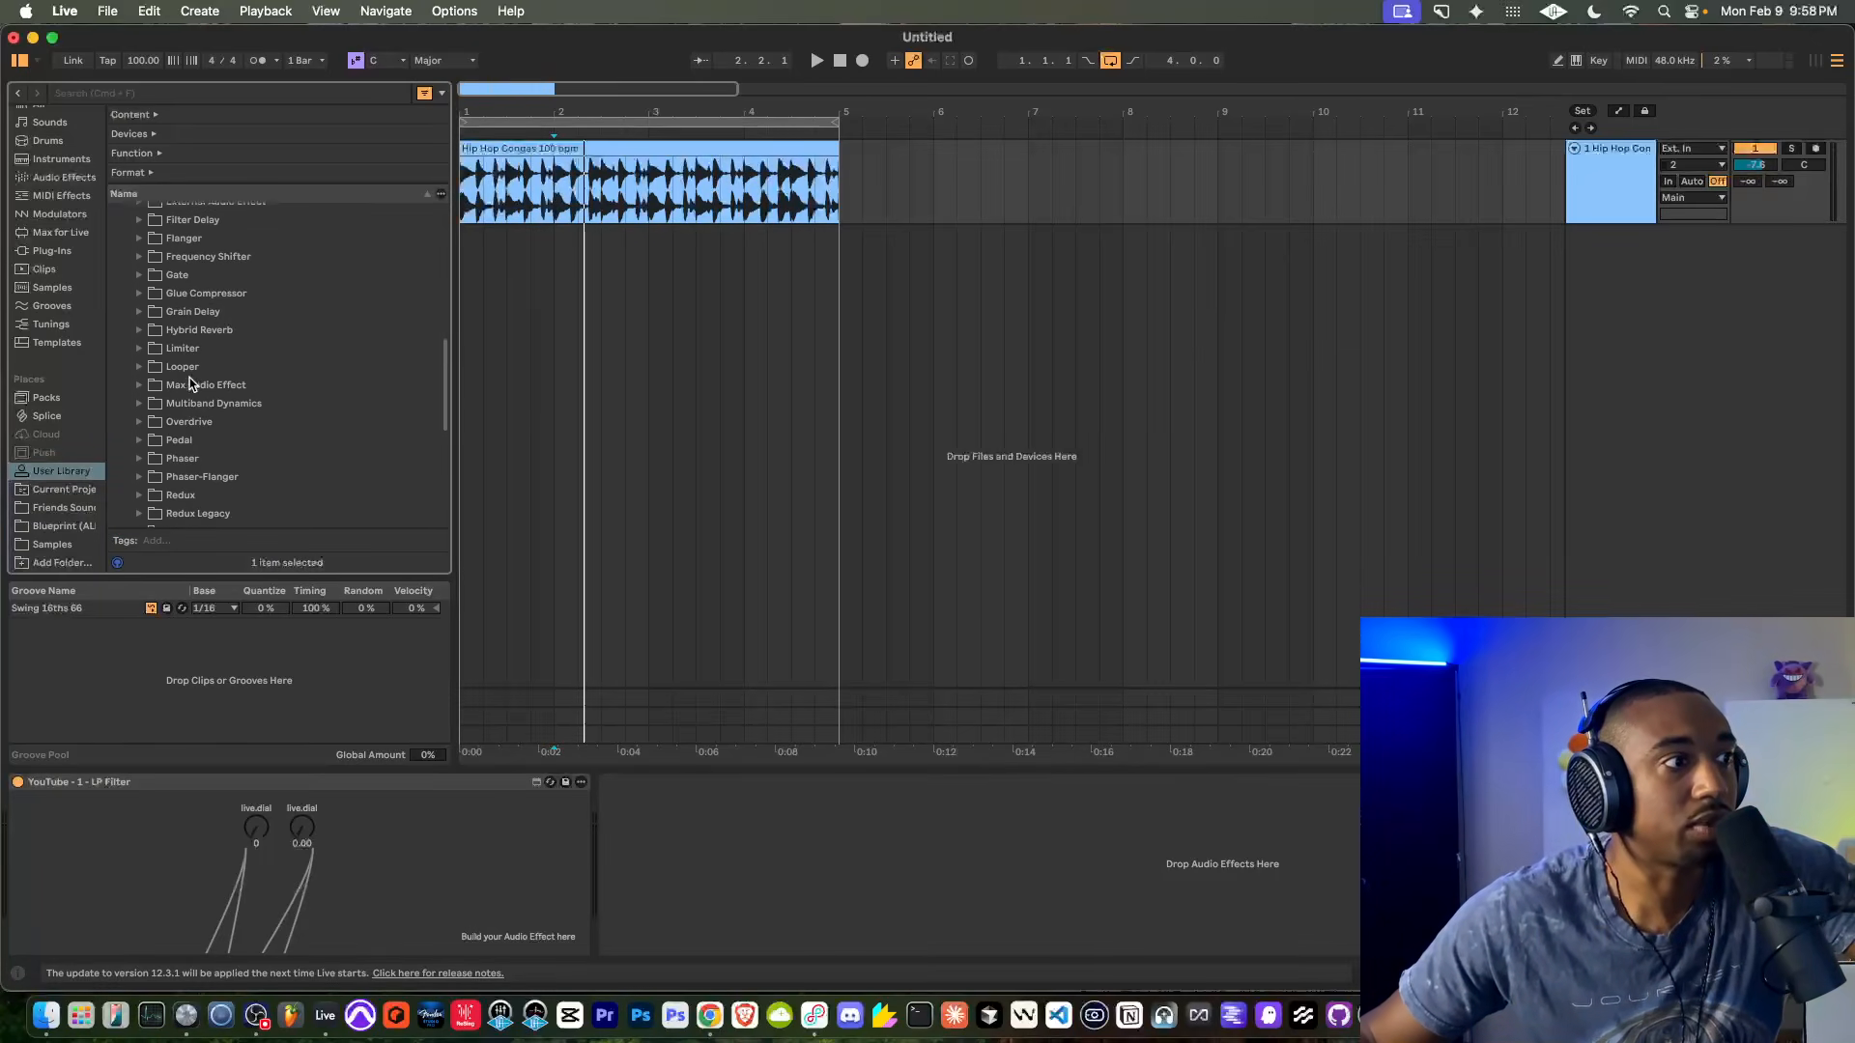
left_click(141, 362)
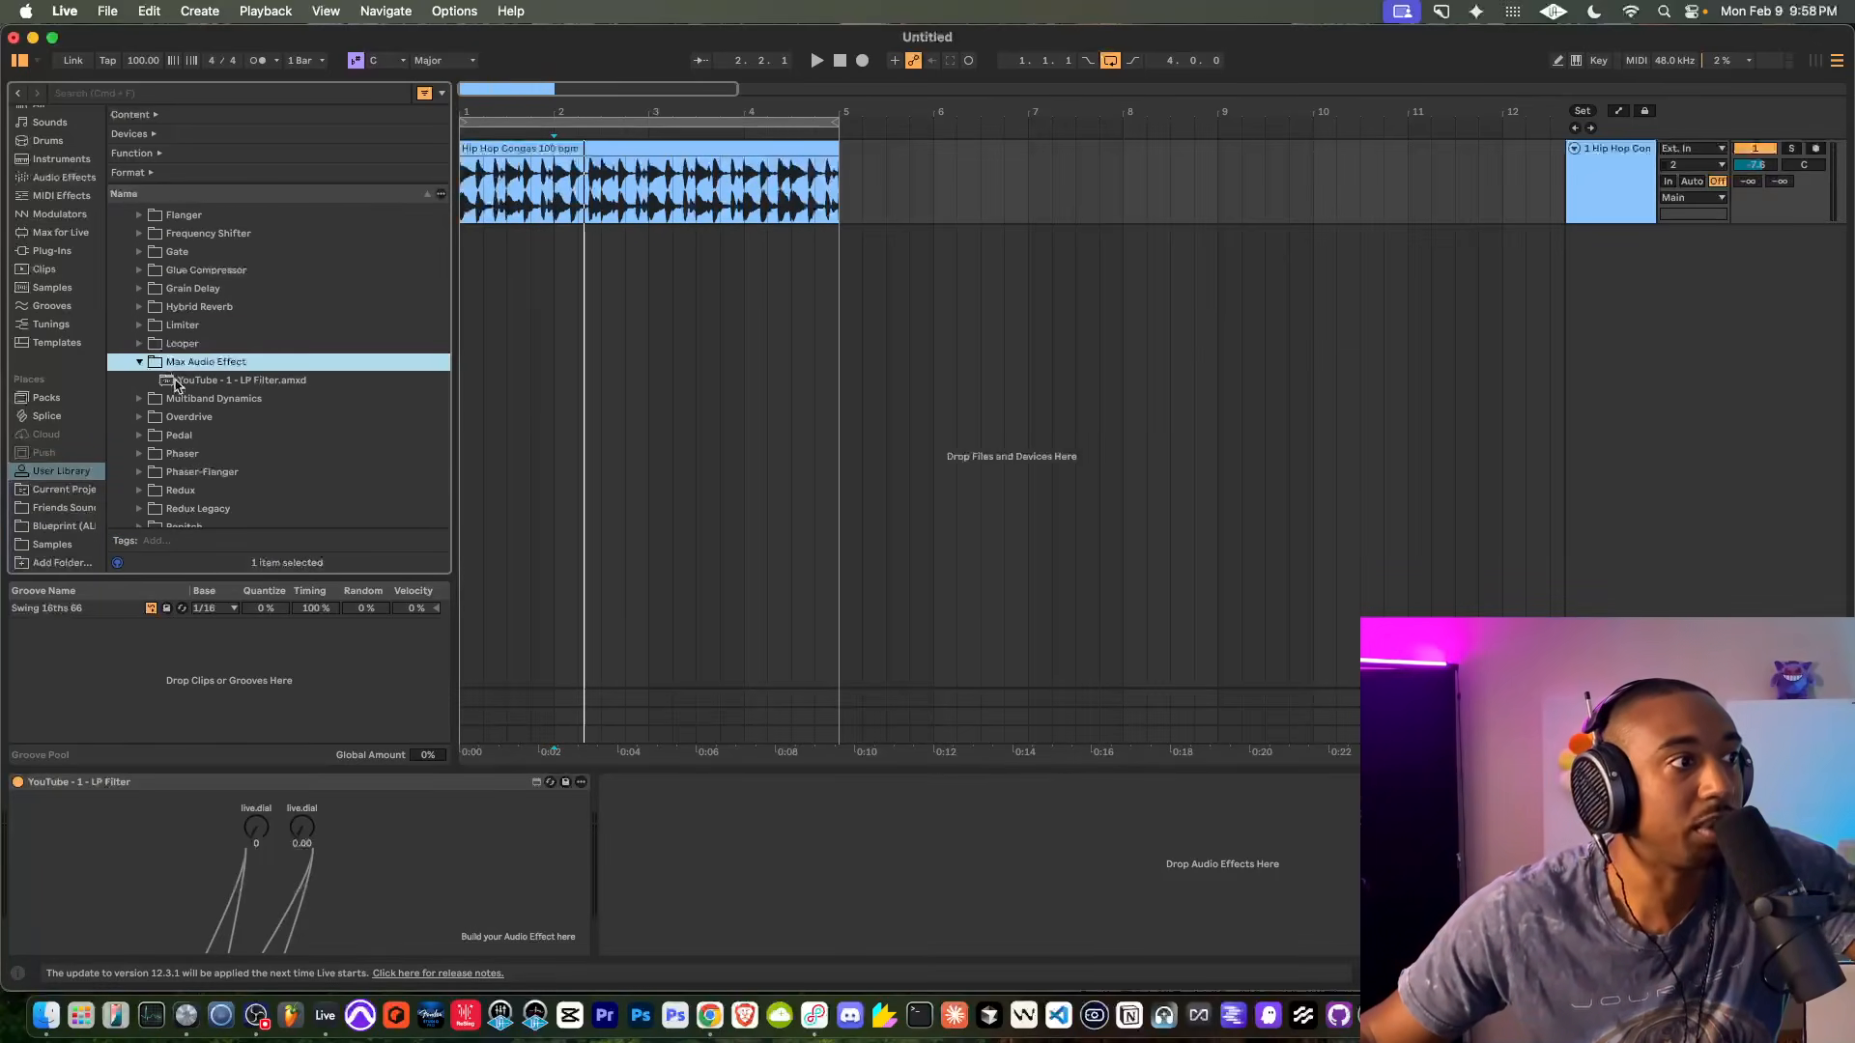
Load "YouTube - 1 - LP Filter.amxd" onto the congas track and delete the original device instance
left_click(230, 381)
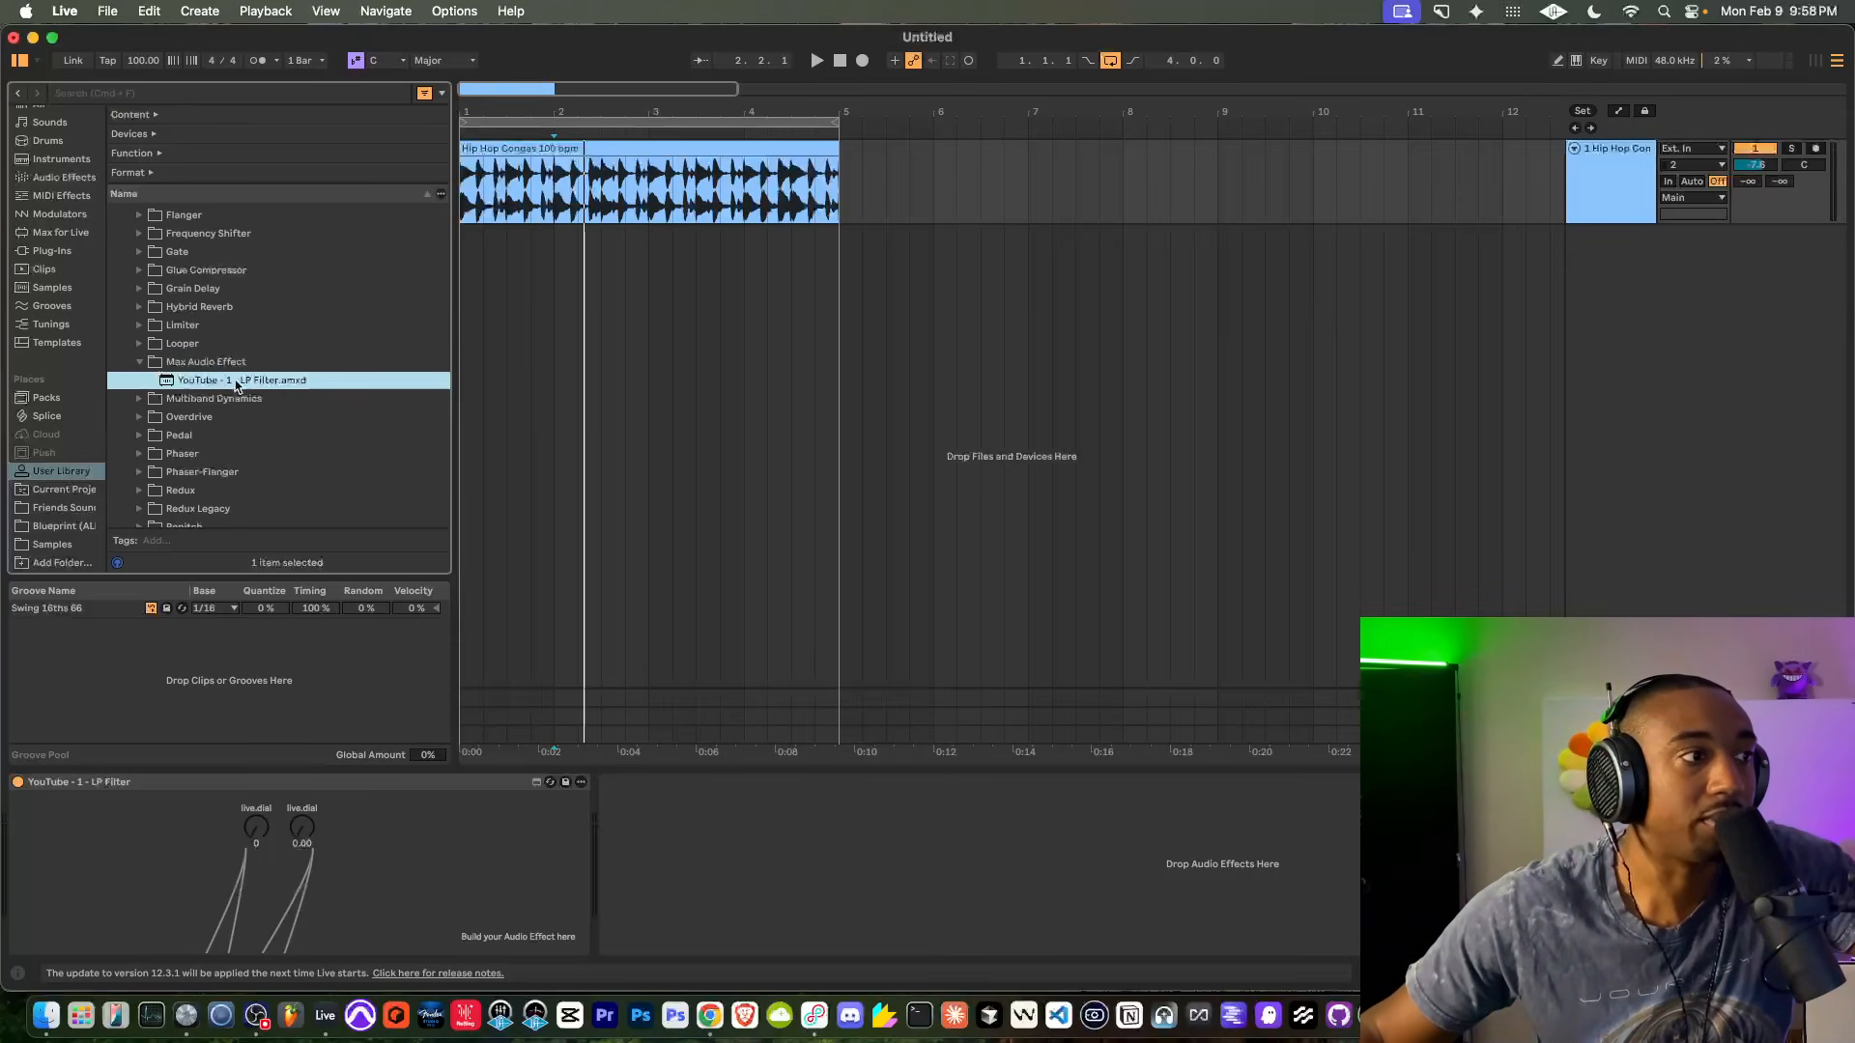
double_click(236, 381)
right_click(495, 782)
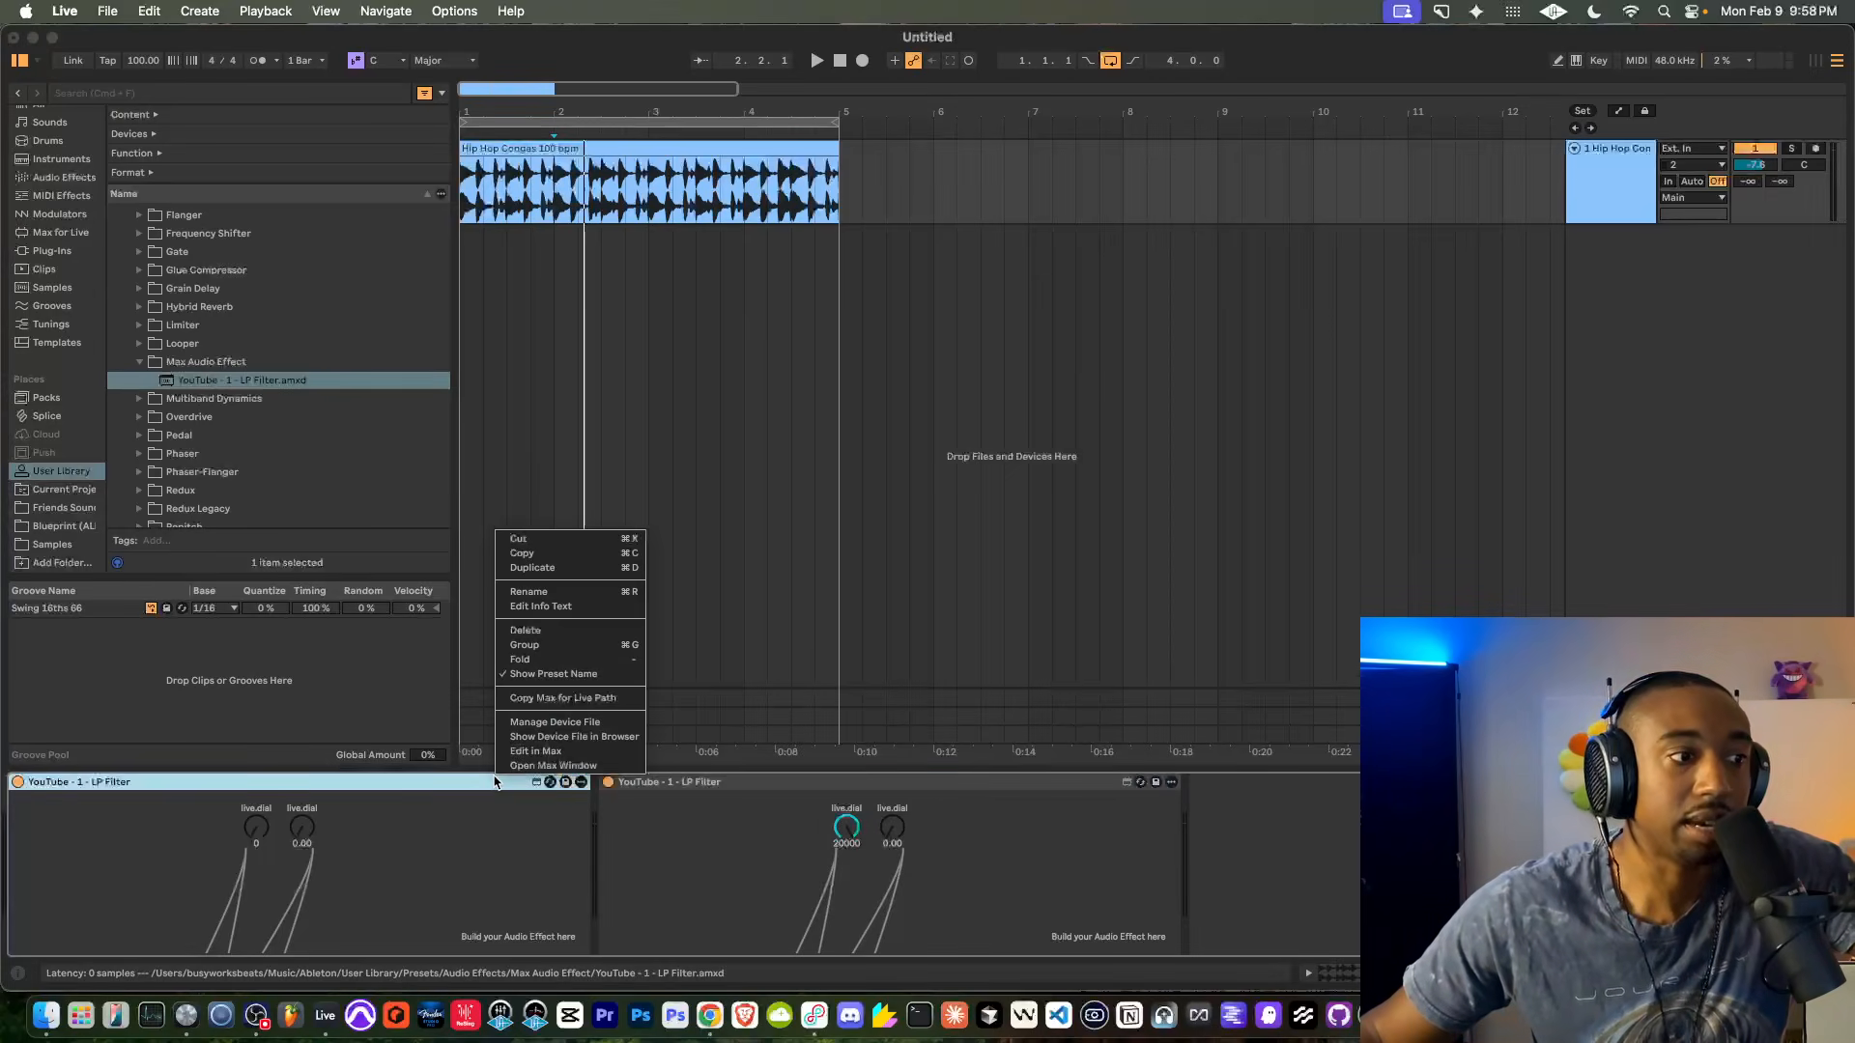
left_click(546, 631)
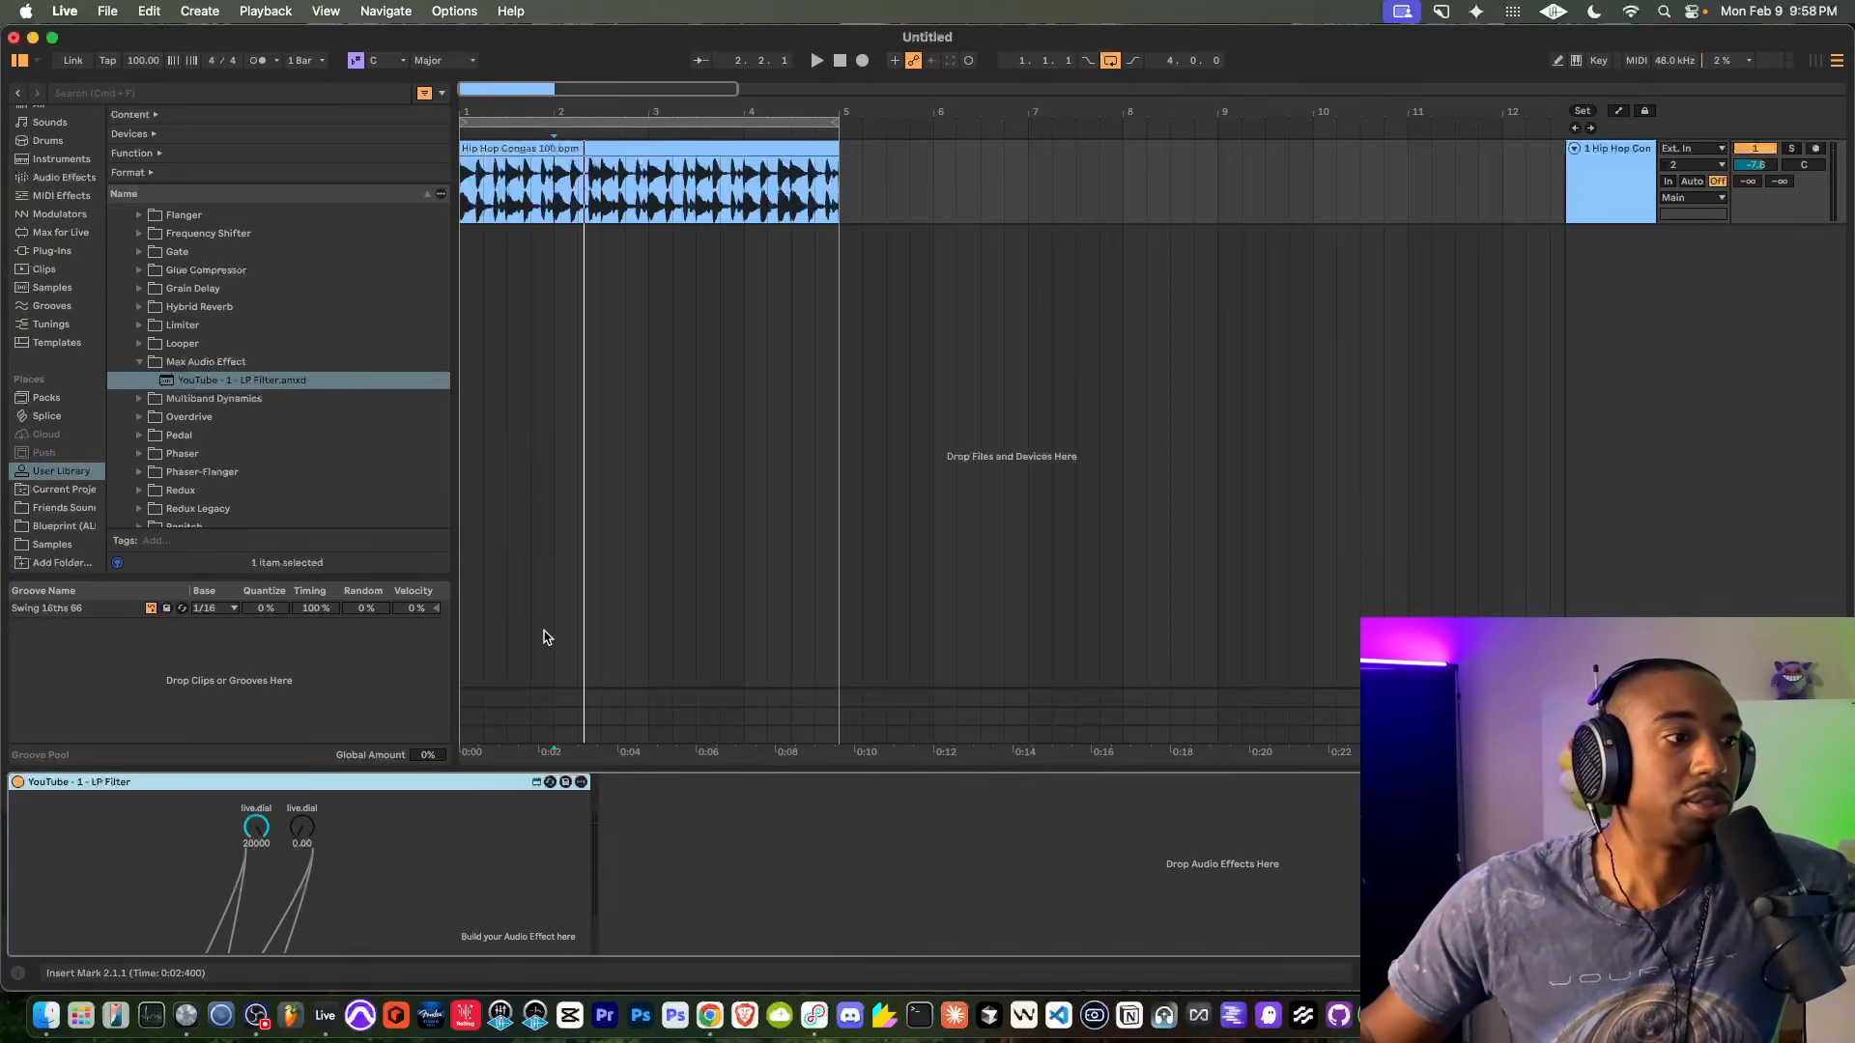
Play the congas loop and switch the LP Filter device off and on to compare the dry and filtered sound
key("space")
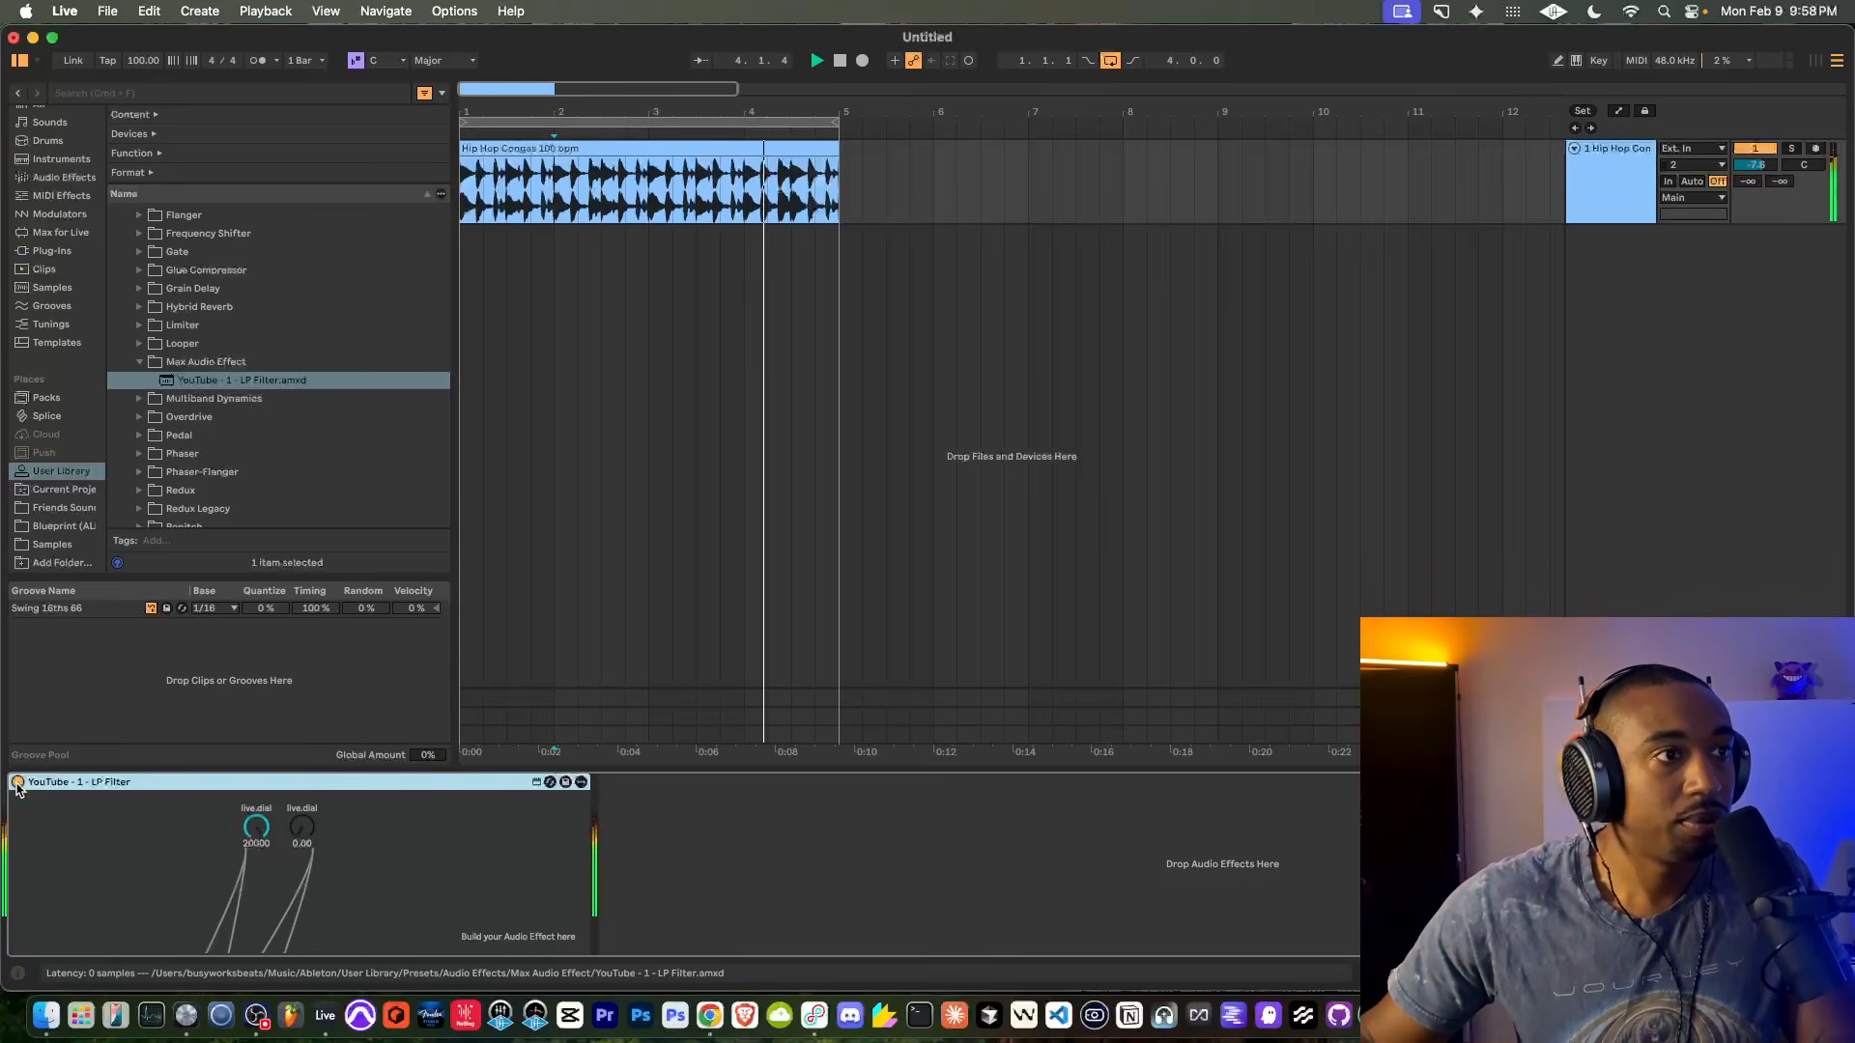
key("space")
left_click(18, 782)
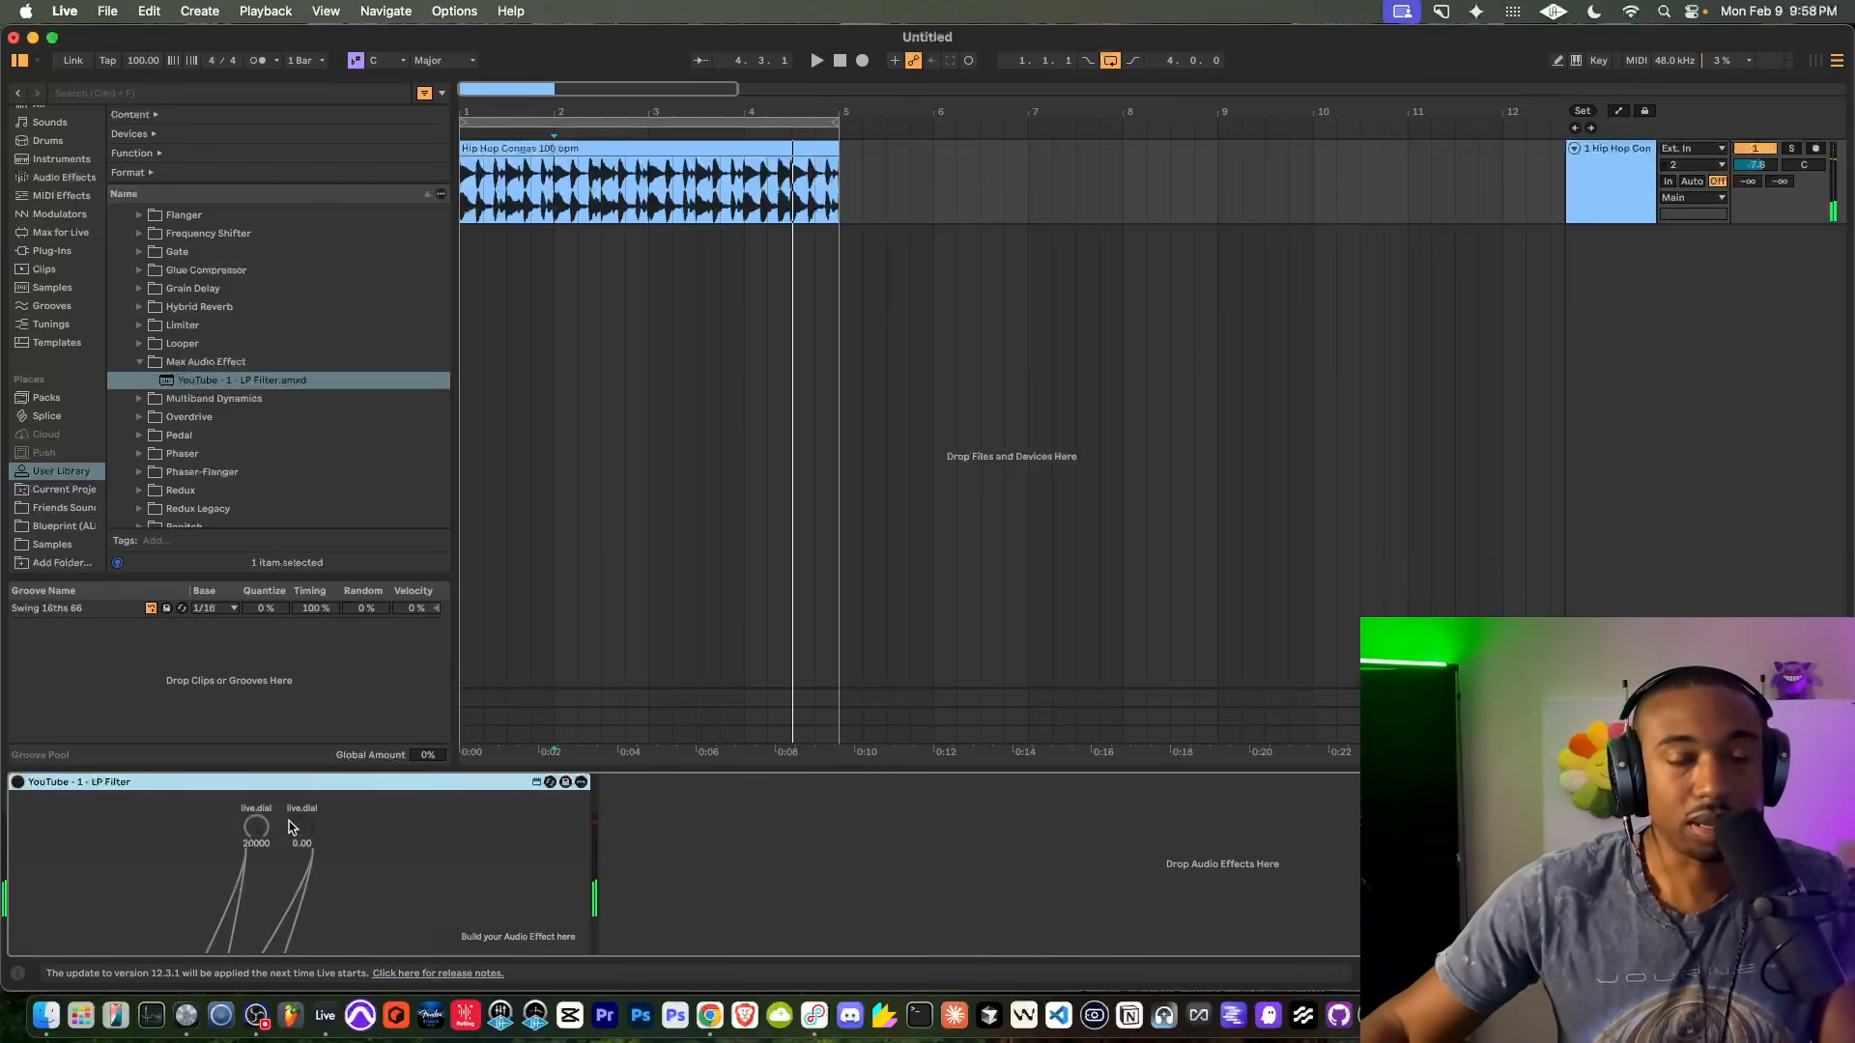
left_click(18, 782)
key("space")
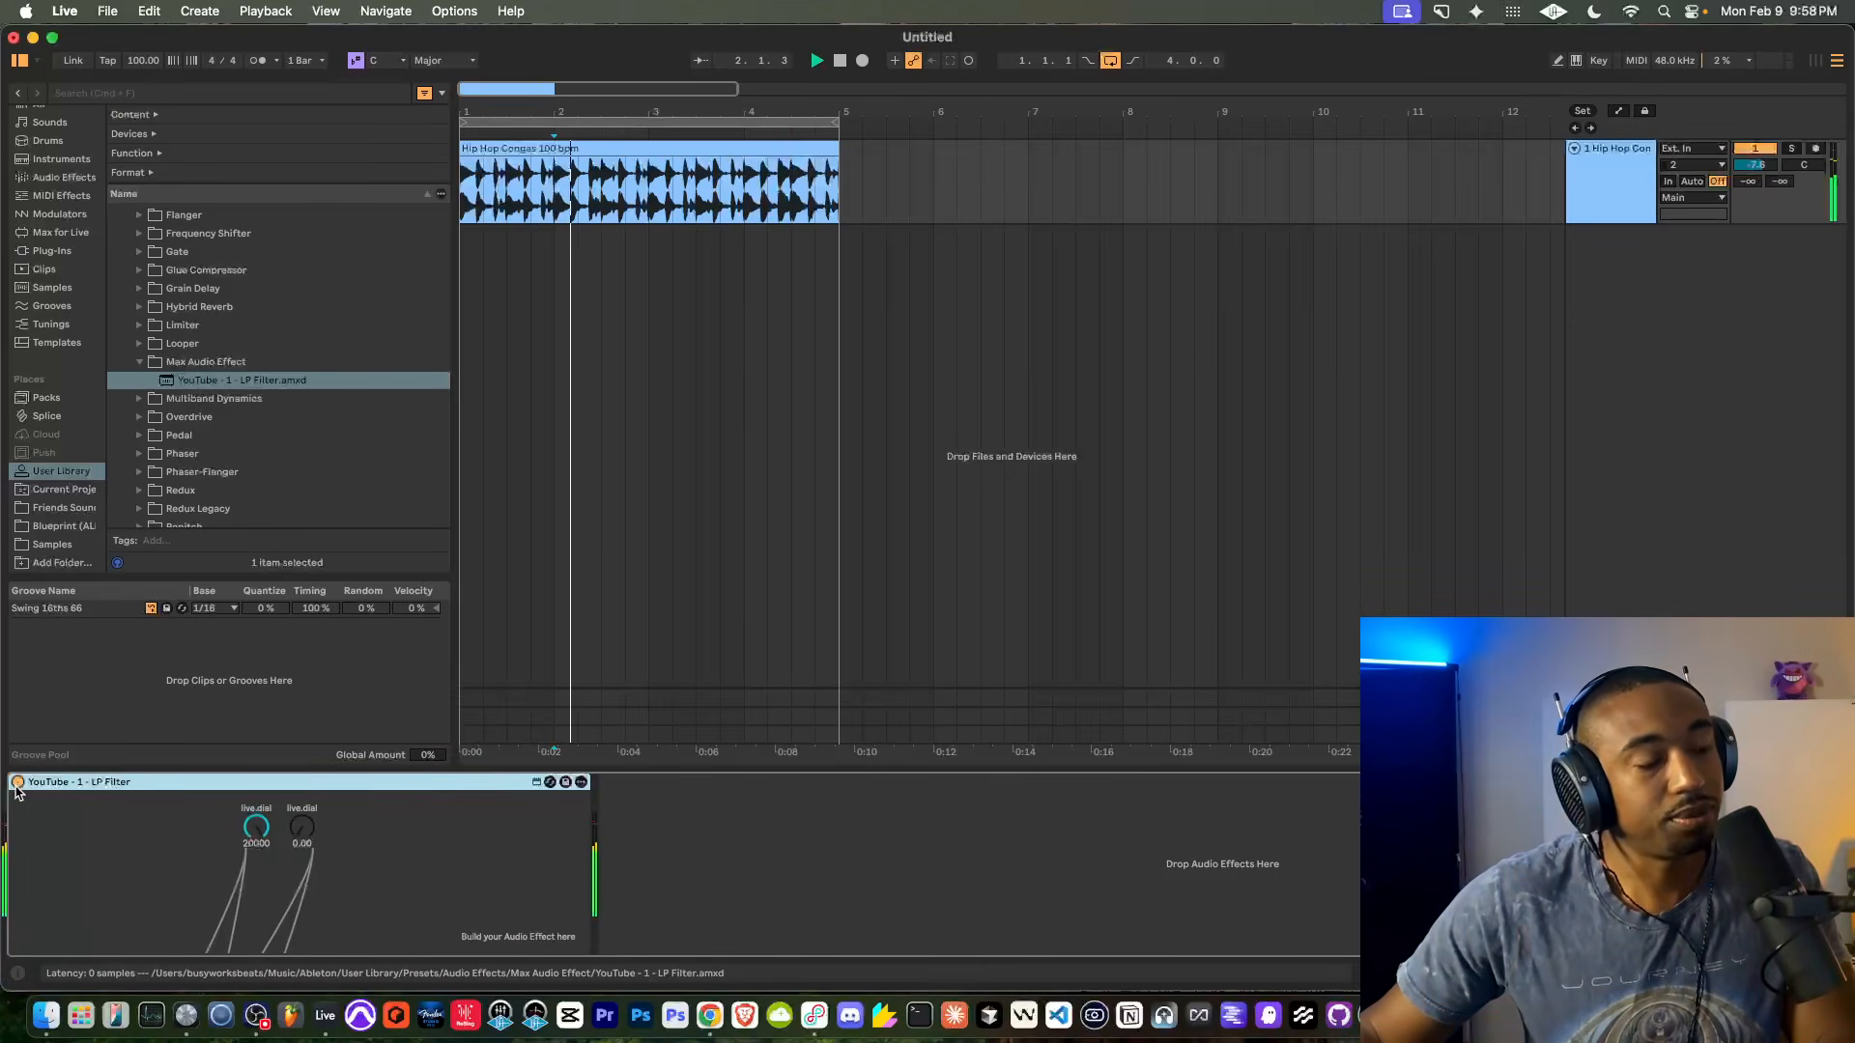
left_click(17, 783)
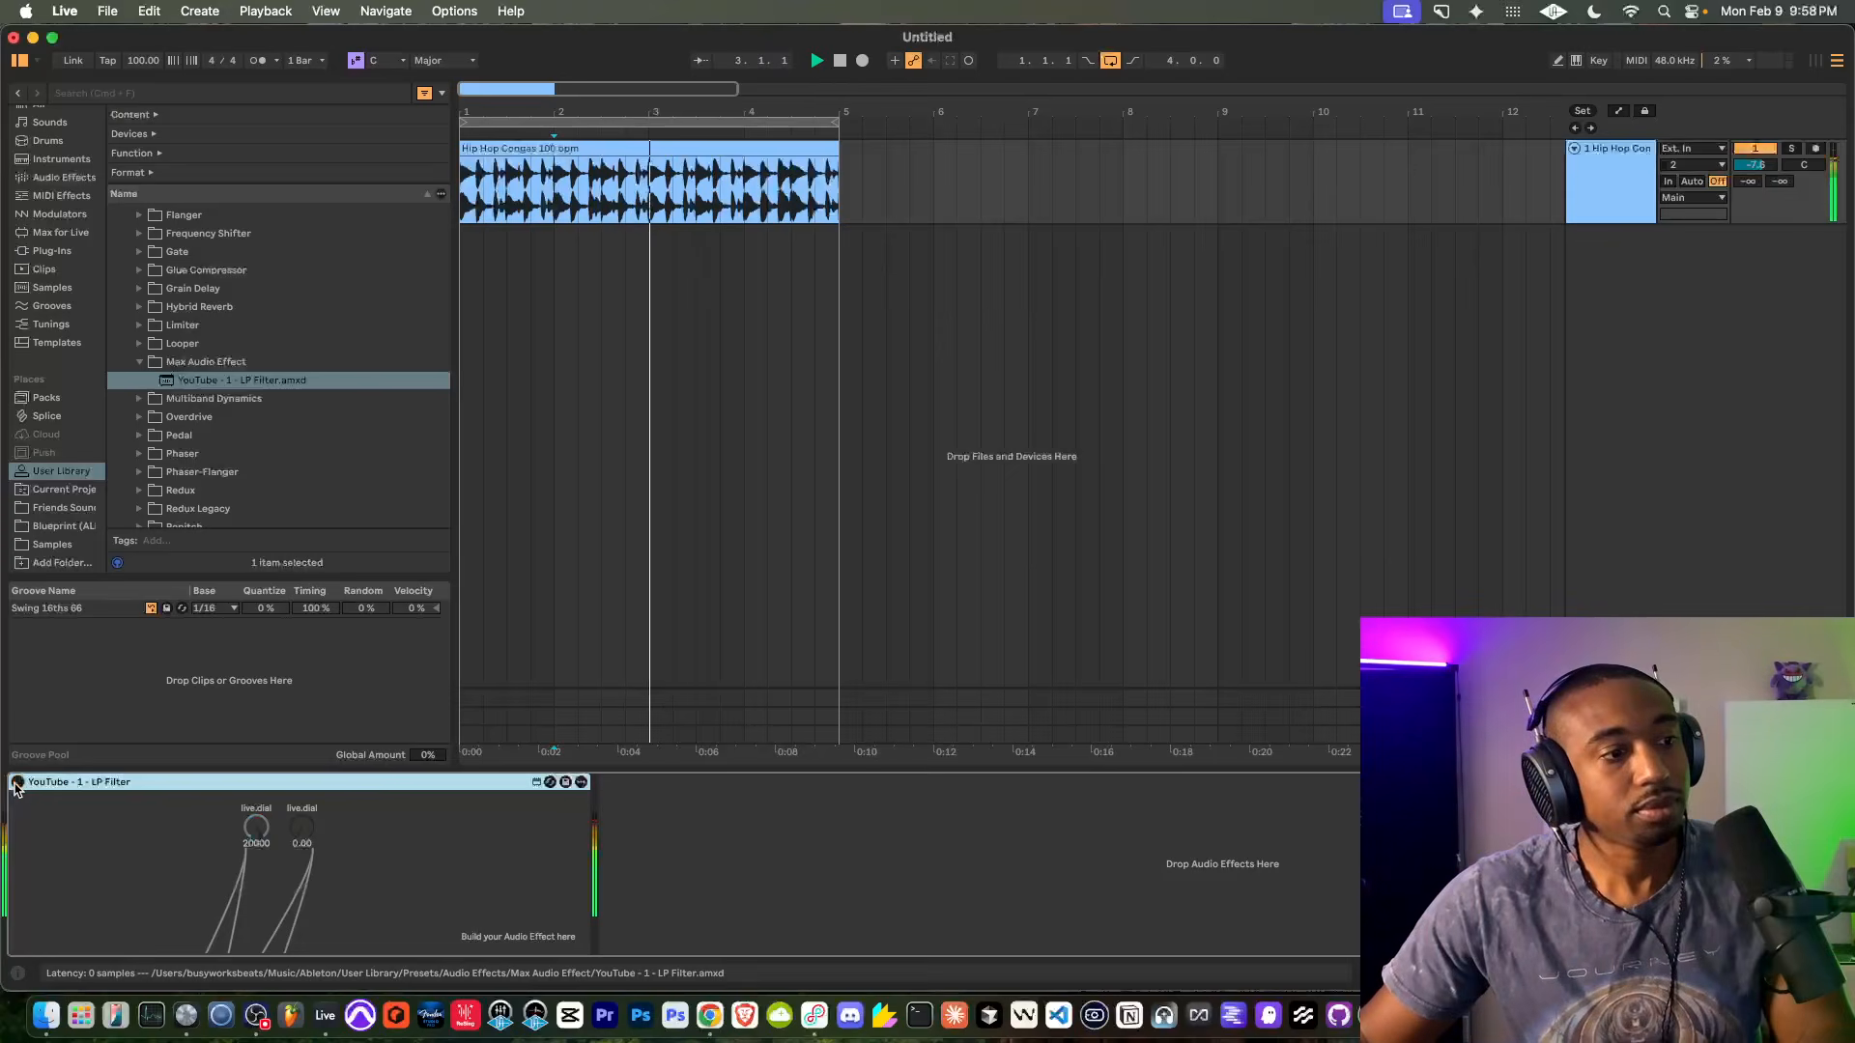
left_click(17, 783)
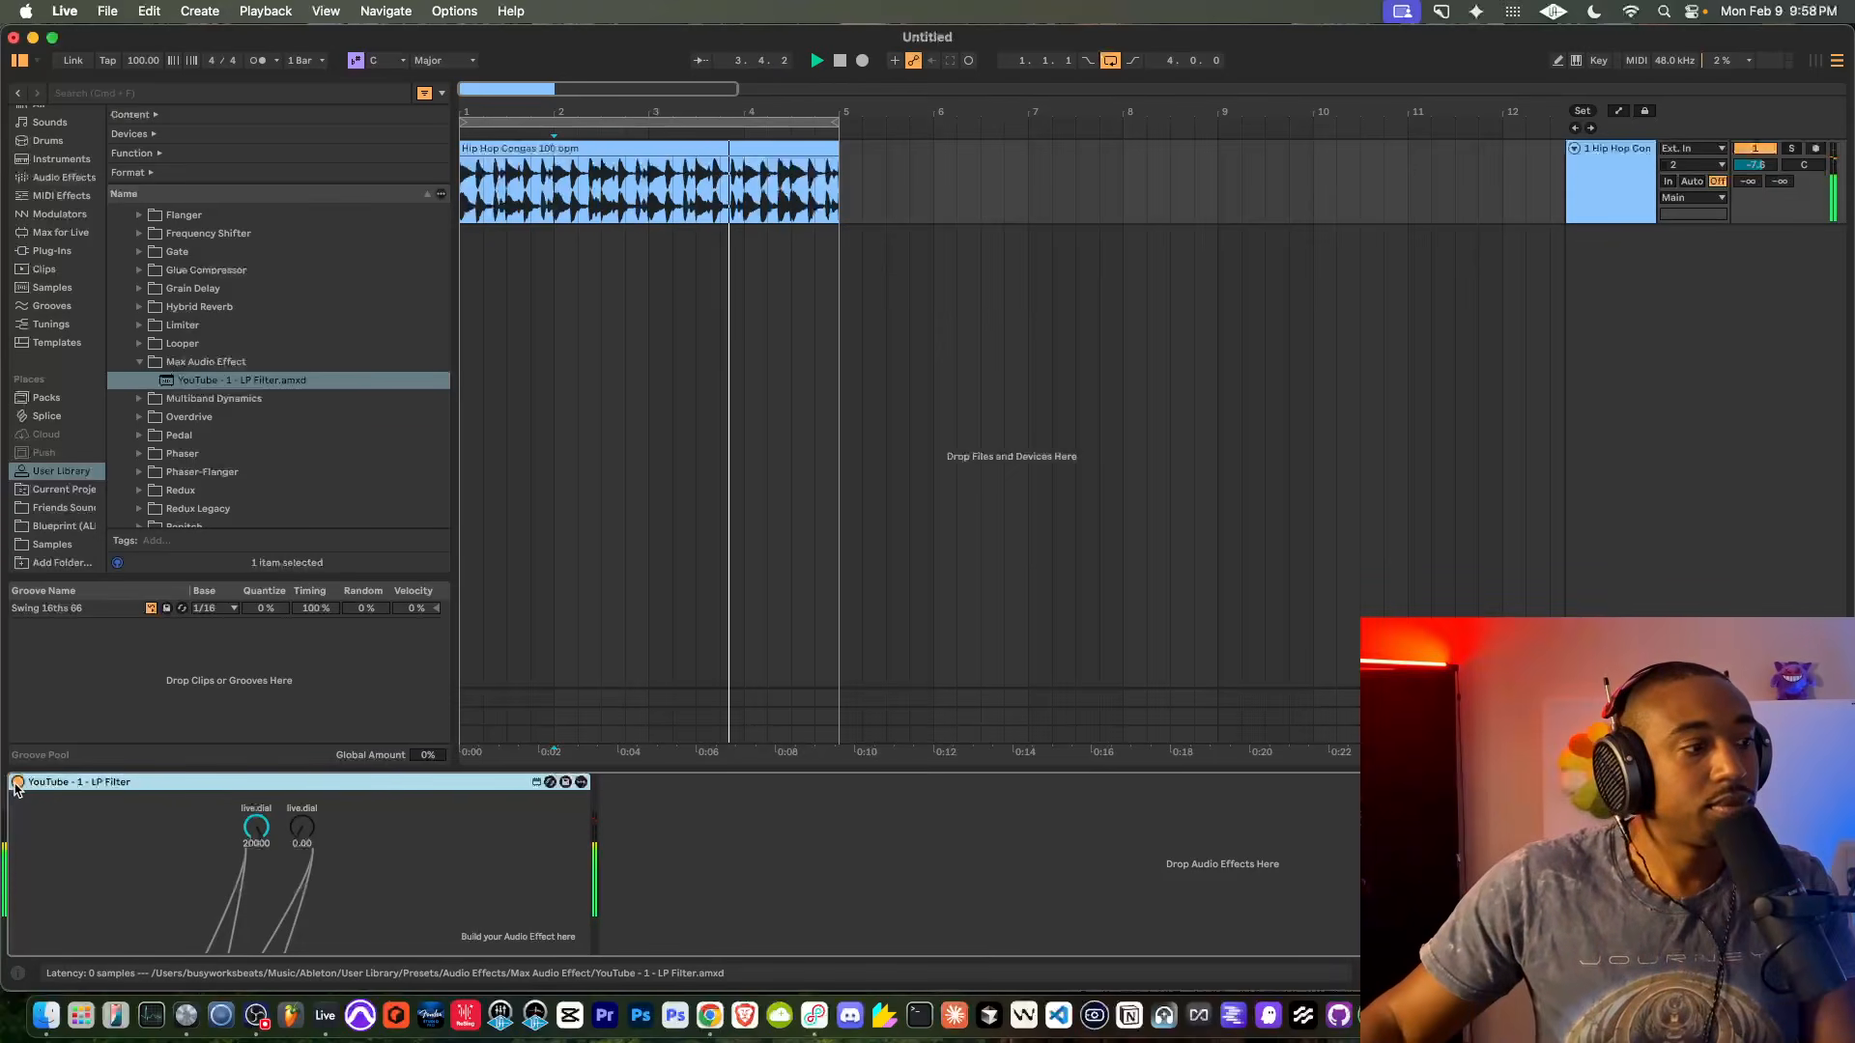
left_click(17, 784)
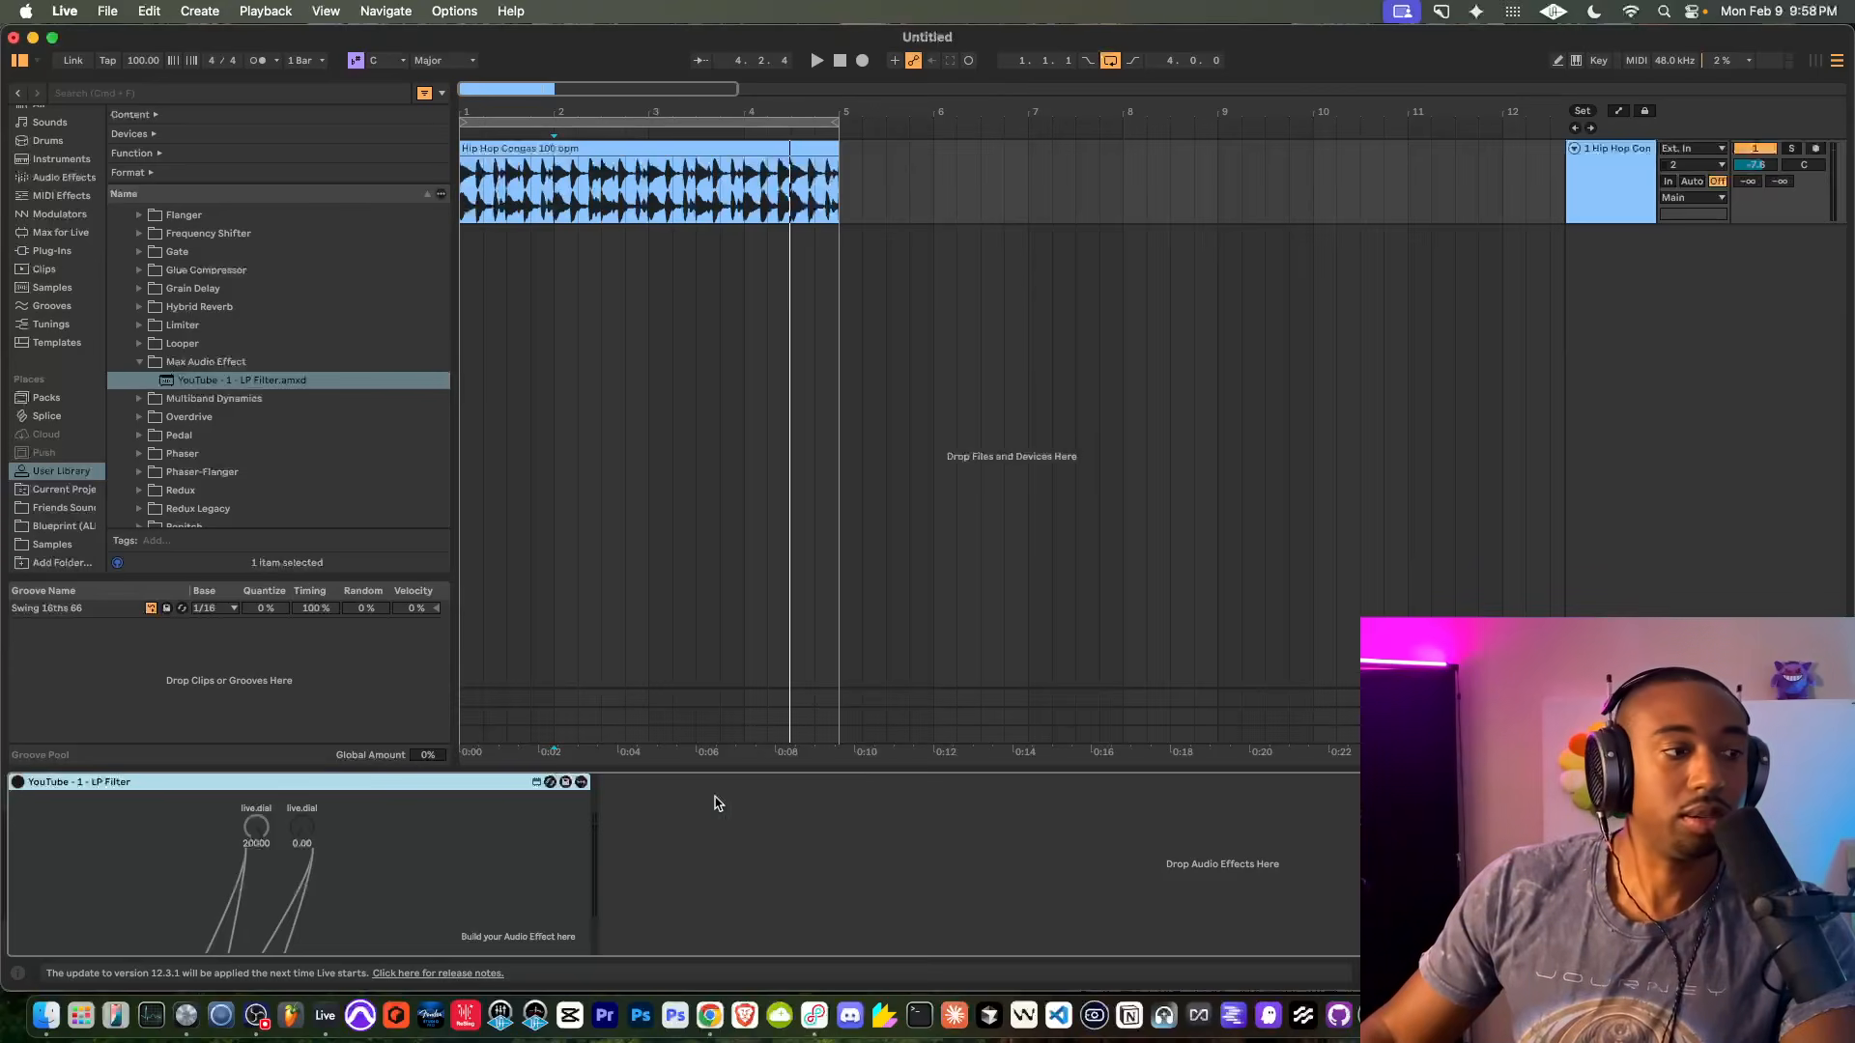
Open the LP Filter device in the Max editor and move the "Build your Audio Effect here" comment below the device vertical limit line
right_click(578, 782)
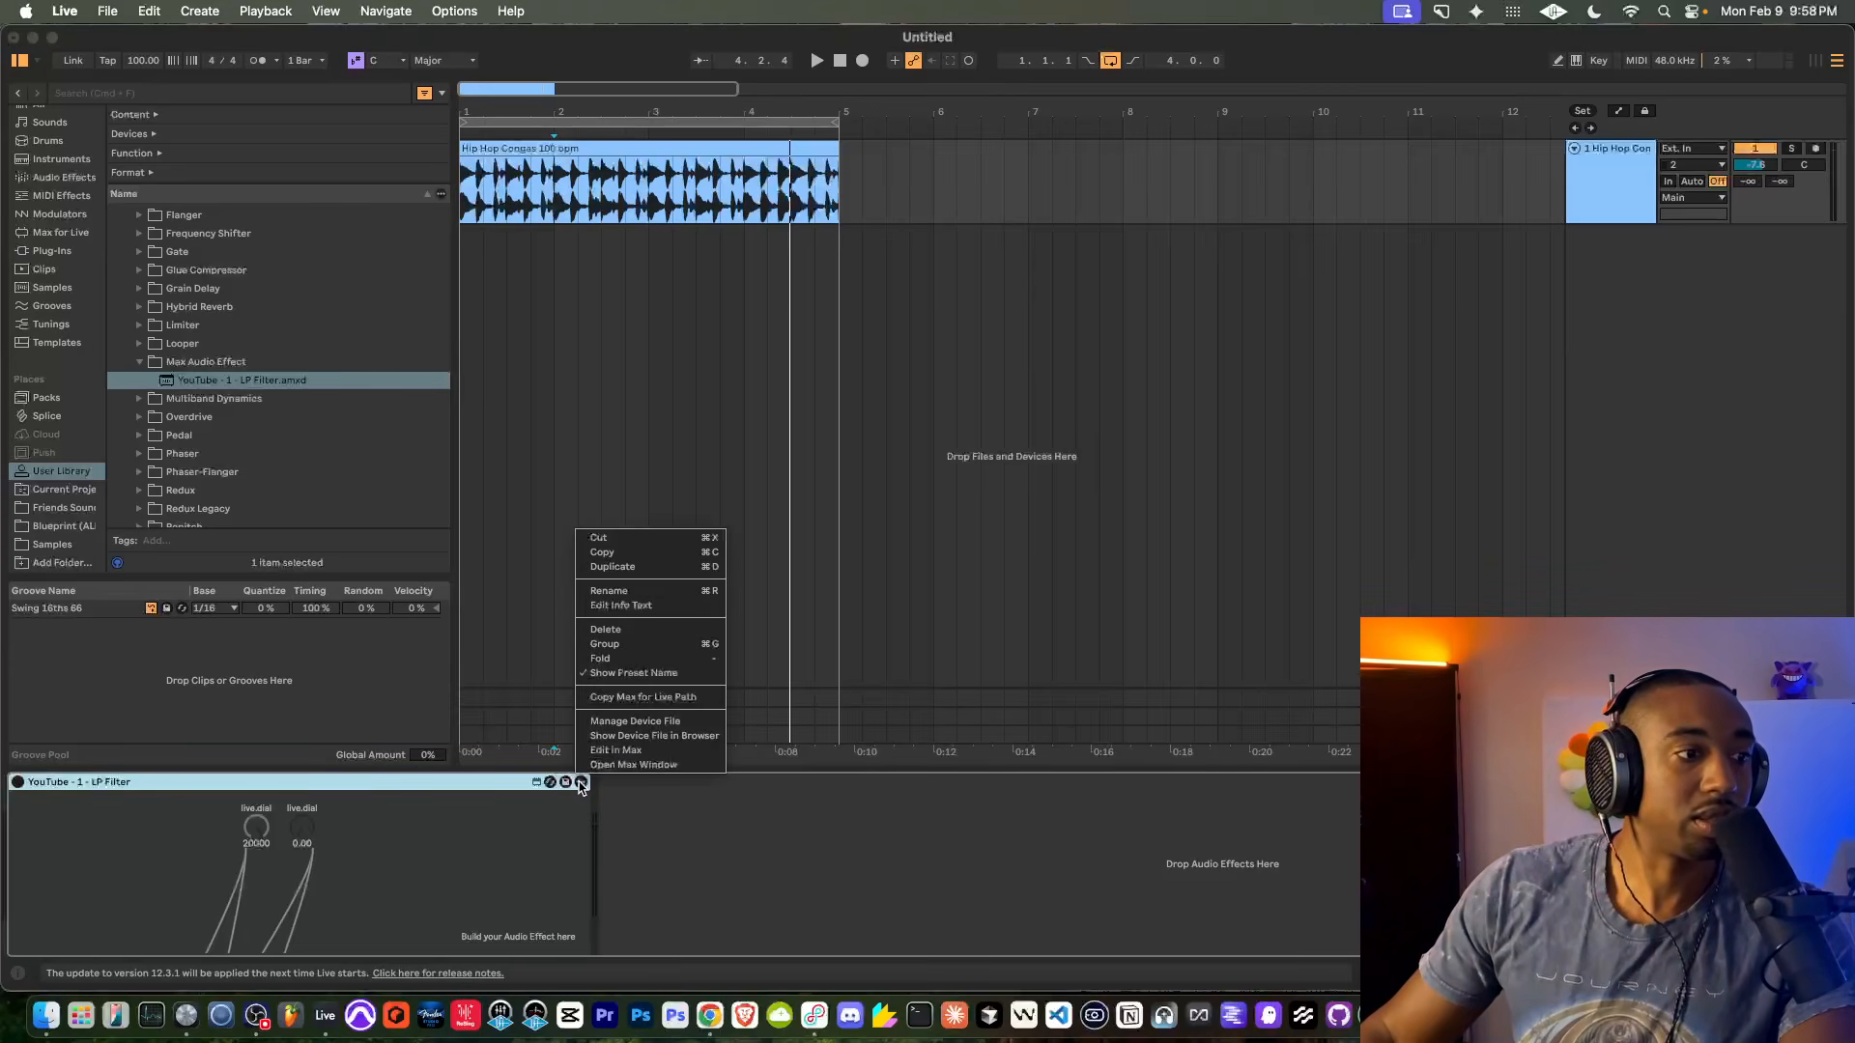
left_click(625, 752)
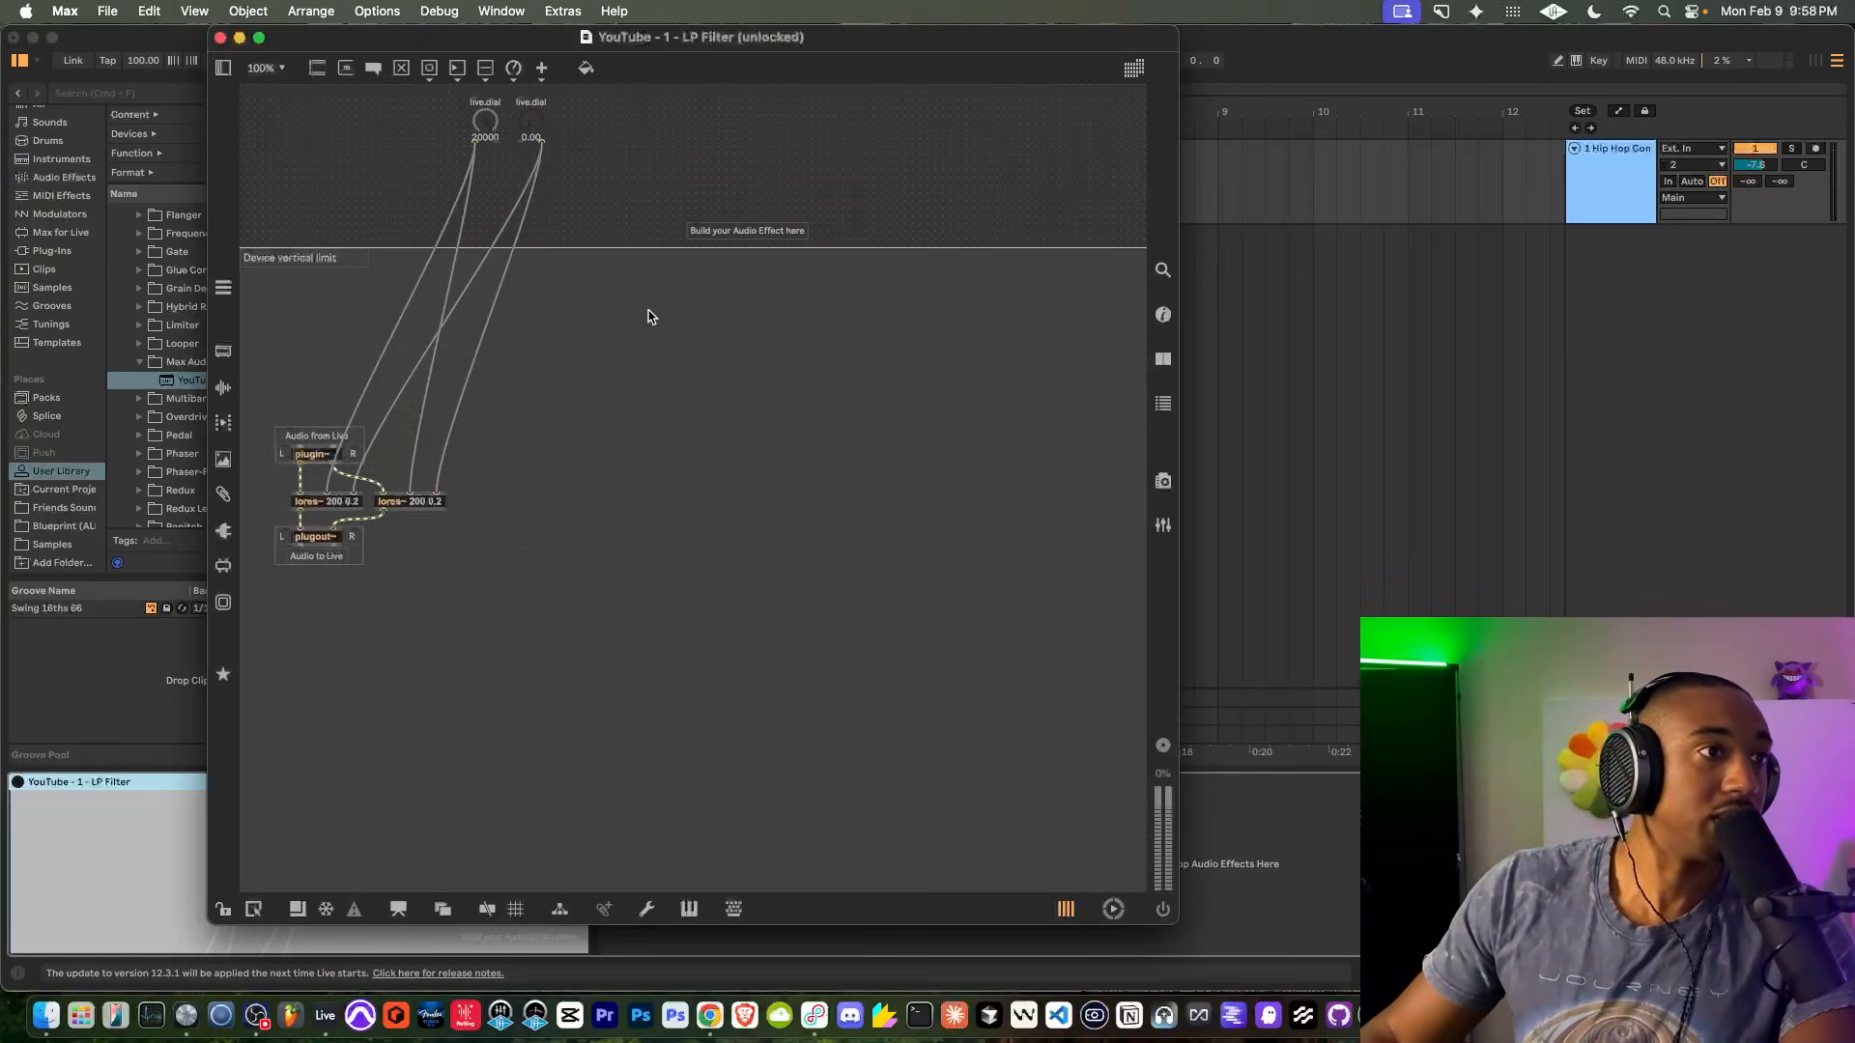
left_click_drag(734, 234, 673, 232)
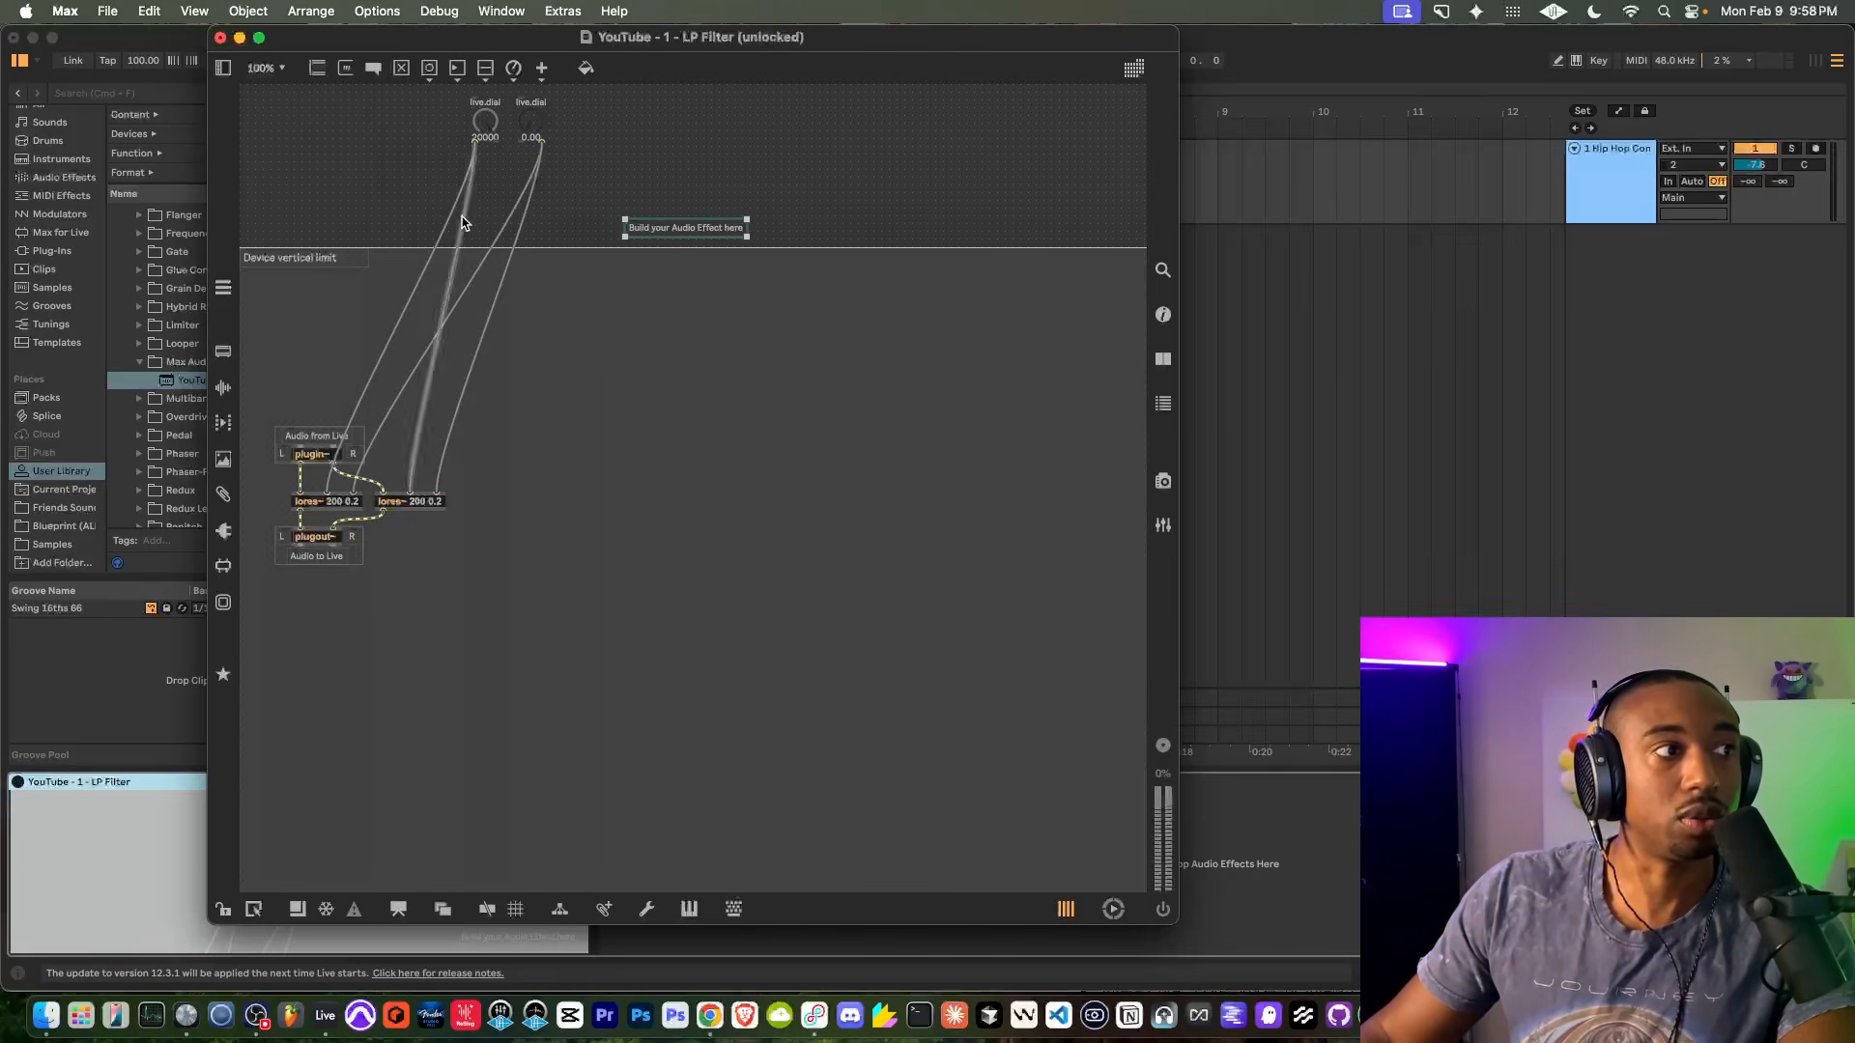
scroll(541, 230, "up", 5)
scroll(541, 230, "down", 8)
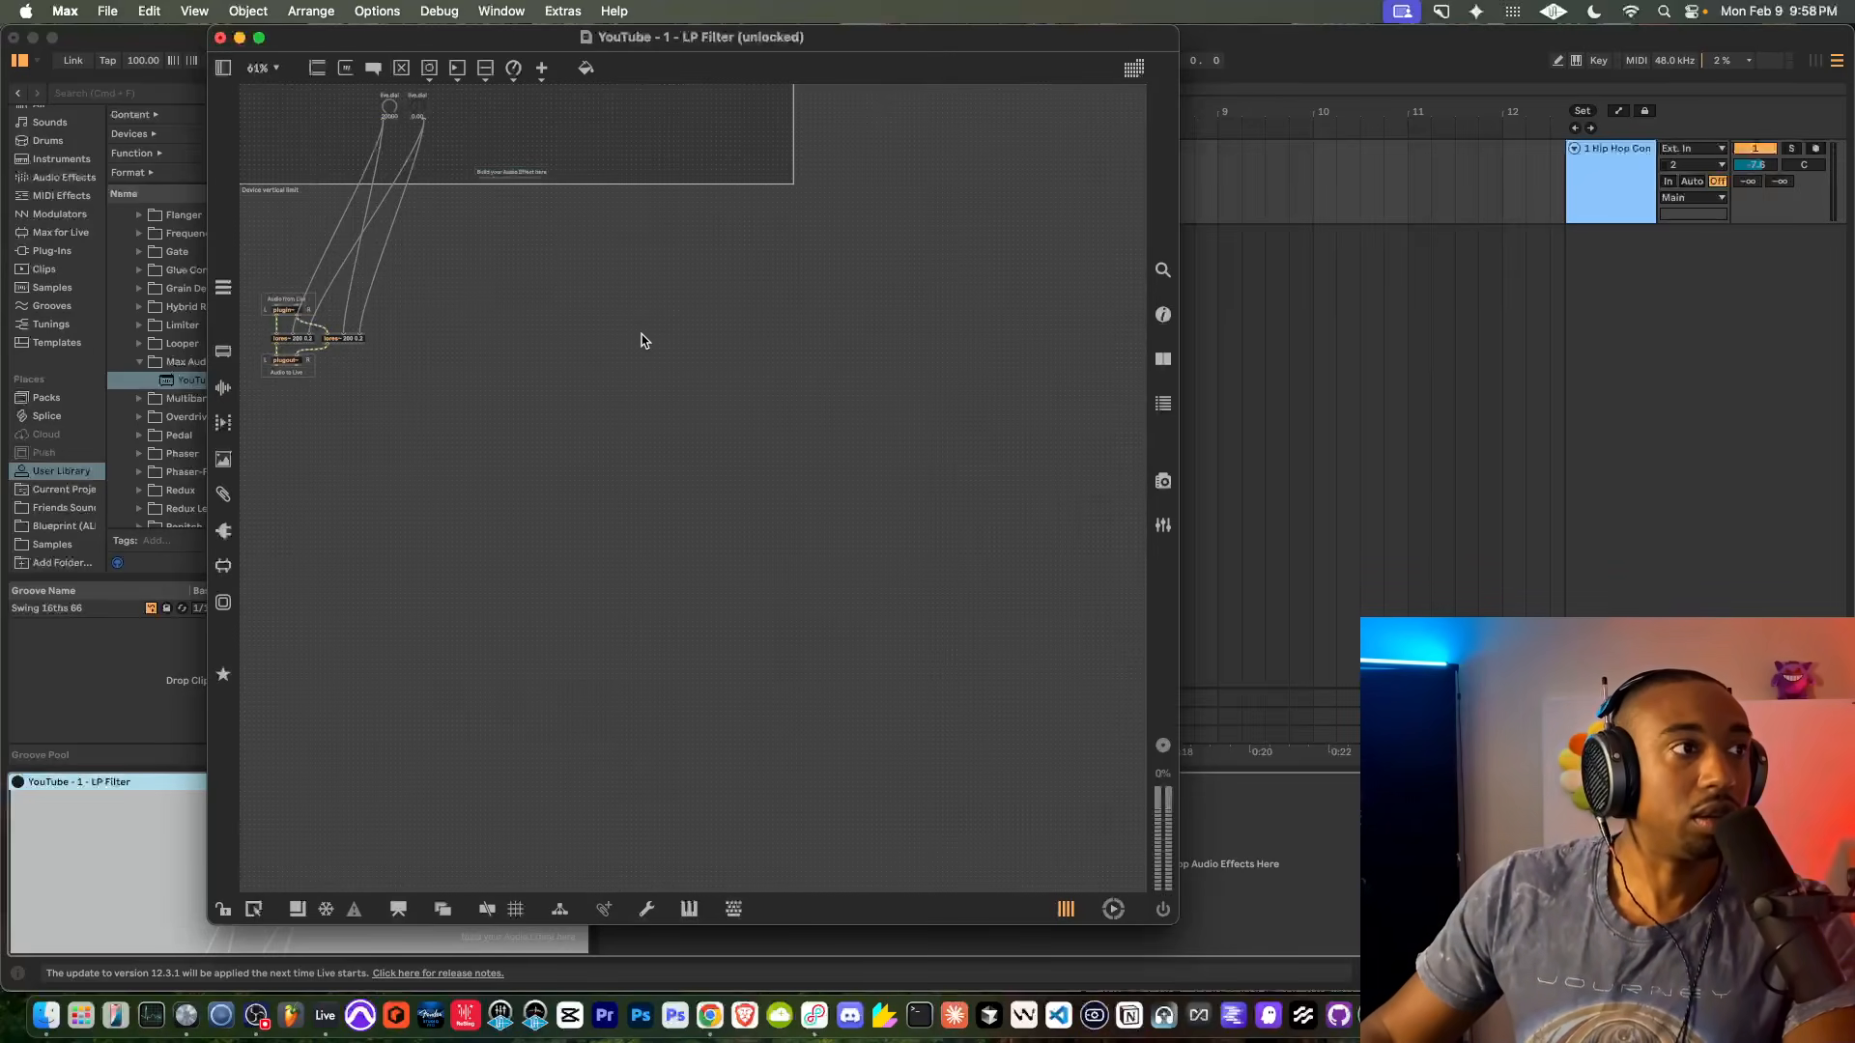
scroll(642, 338, "up", 4)
scroll(645, 339, "left", 3)
scroll(645, 339, "up", 2)
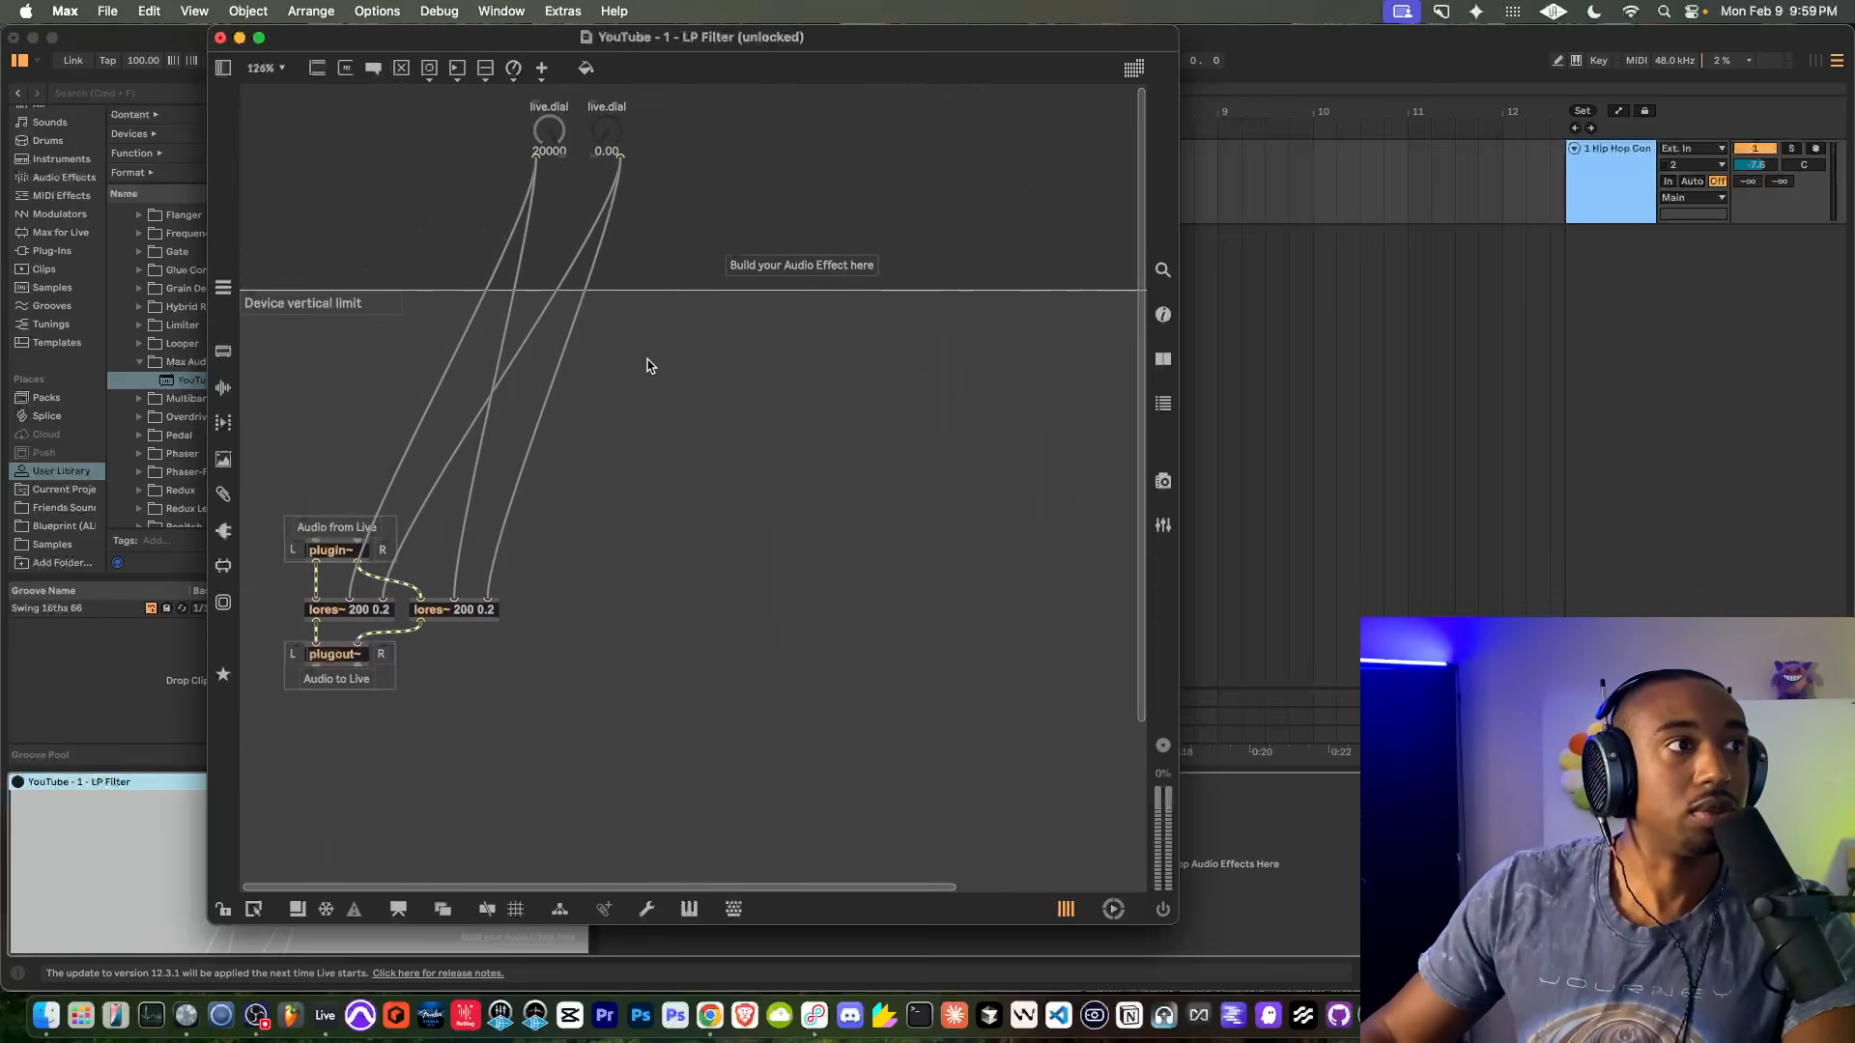
key("super+minus")
left_click_drag(712, 232, 599, 324)
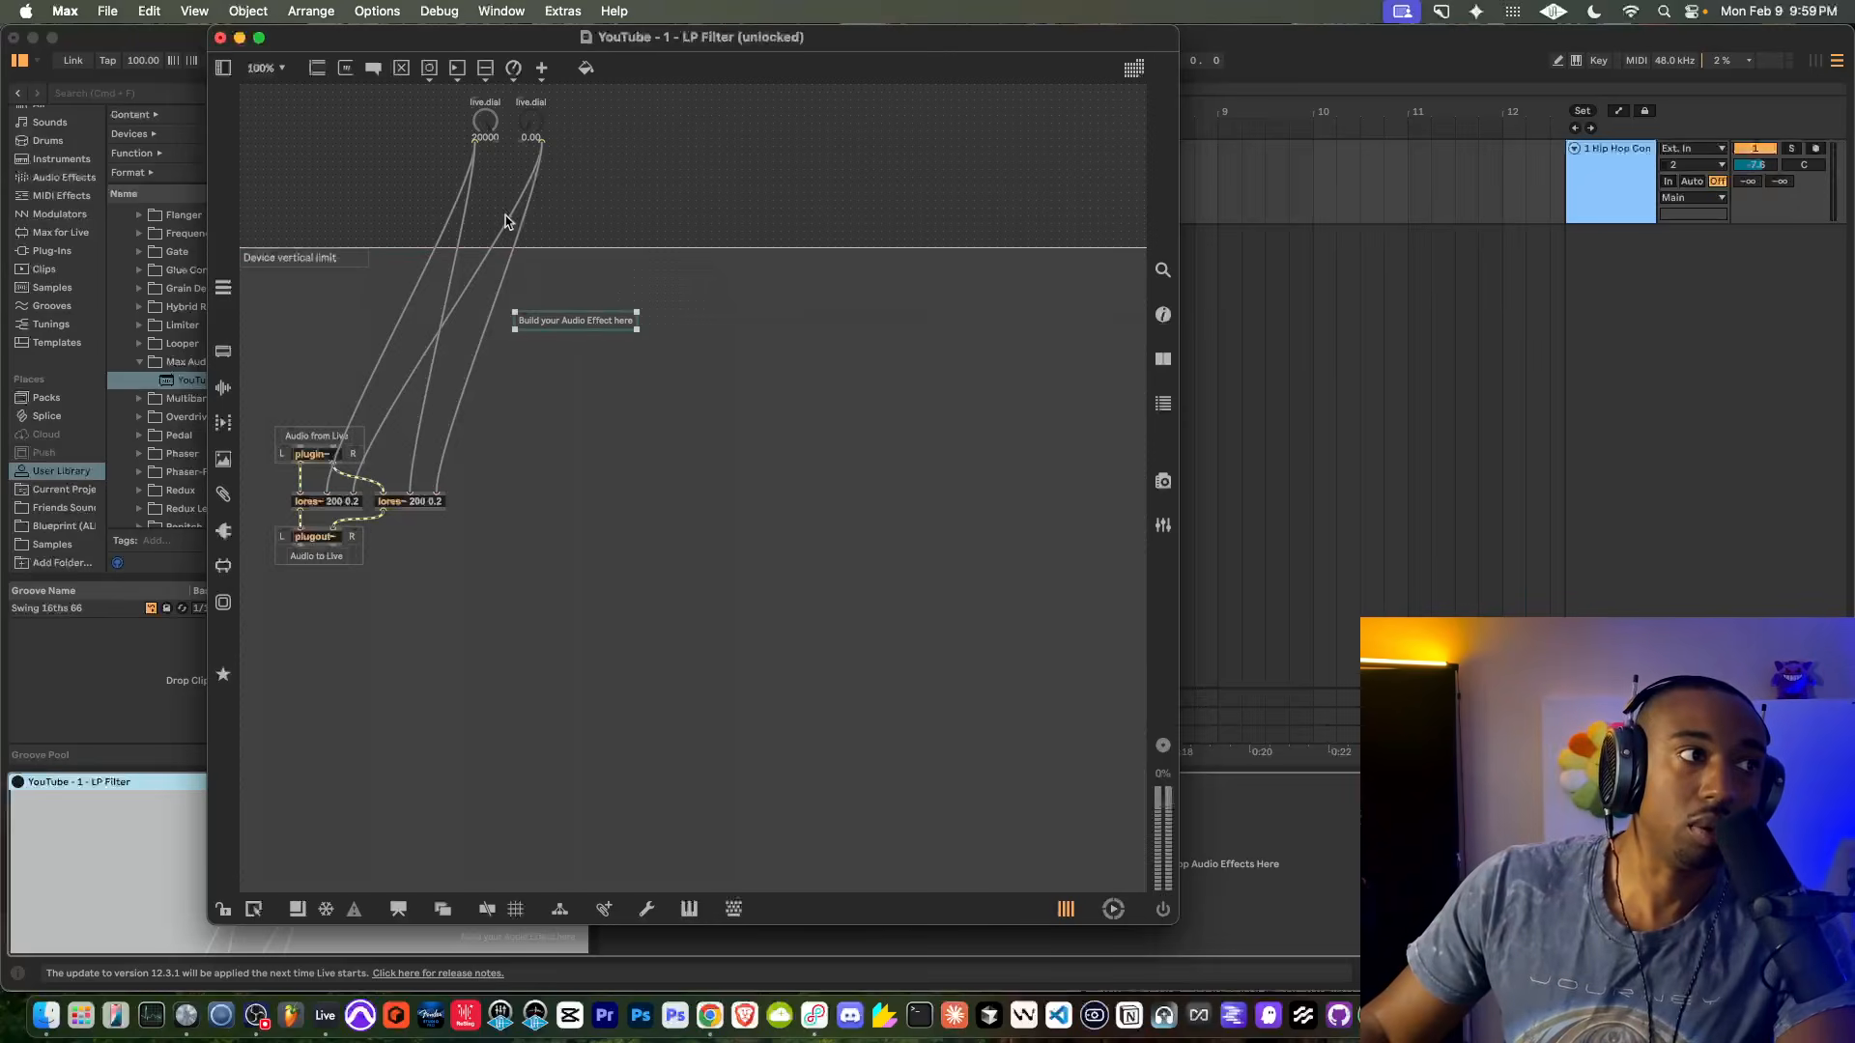
Set all four patch cords running from the two live.dials to the lores~ objects to hide on lock
left_click(530, 198)
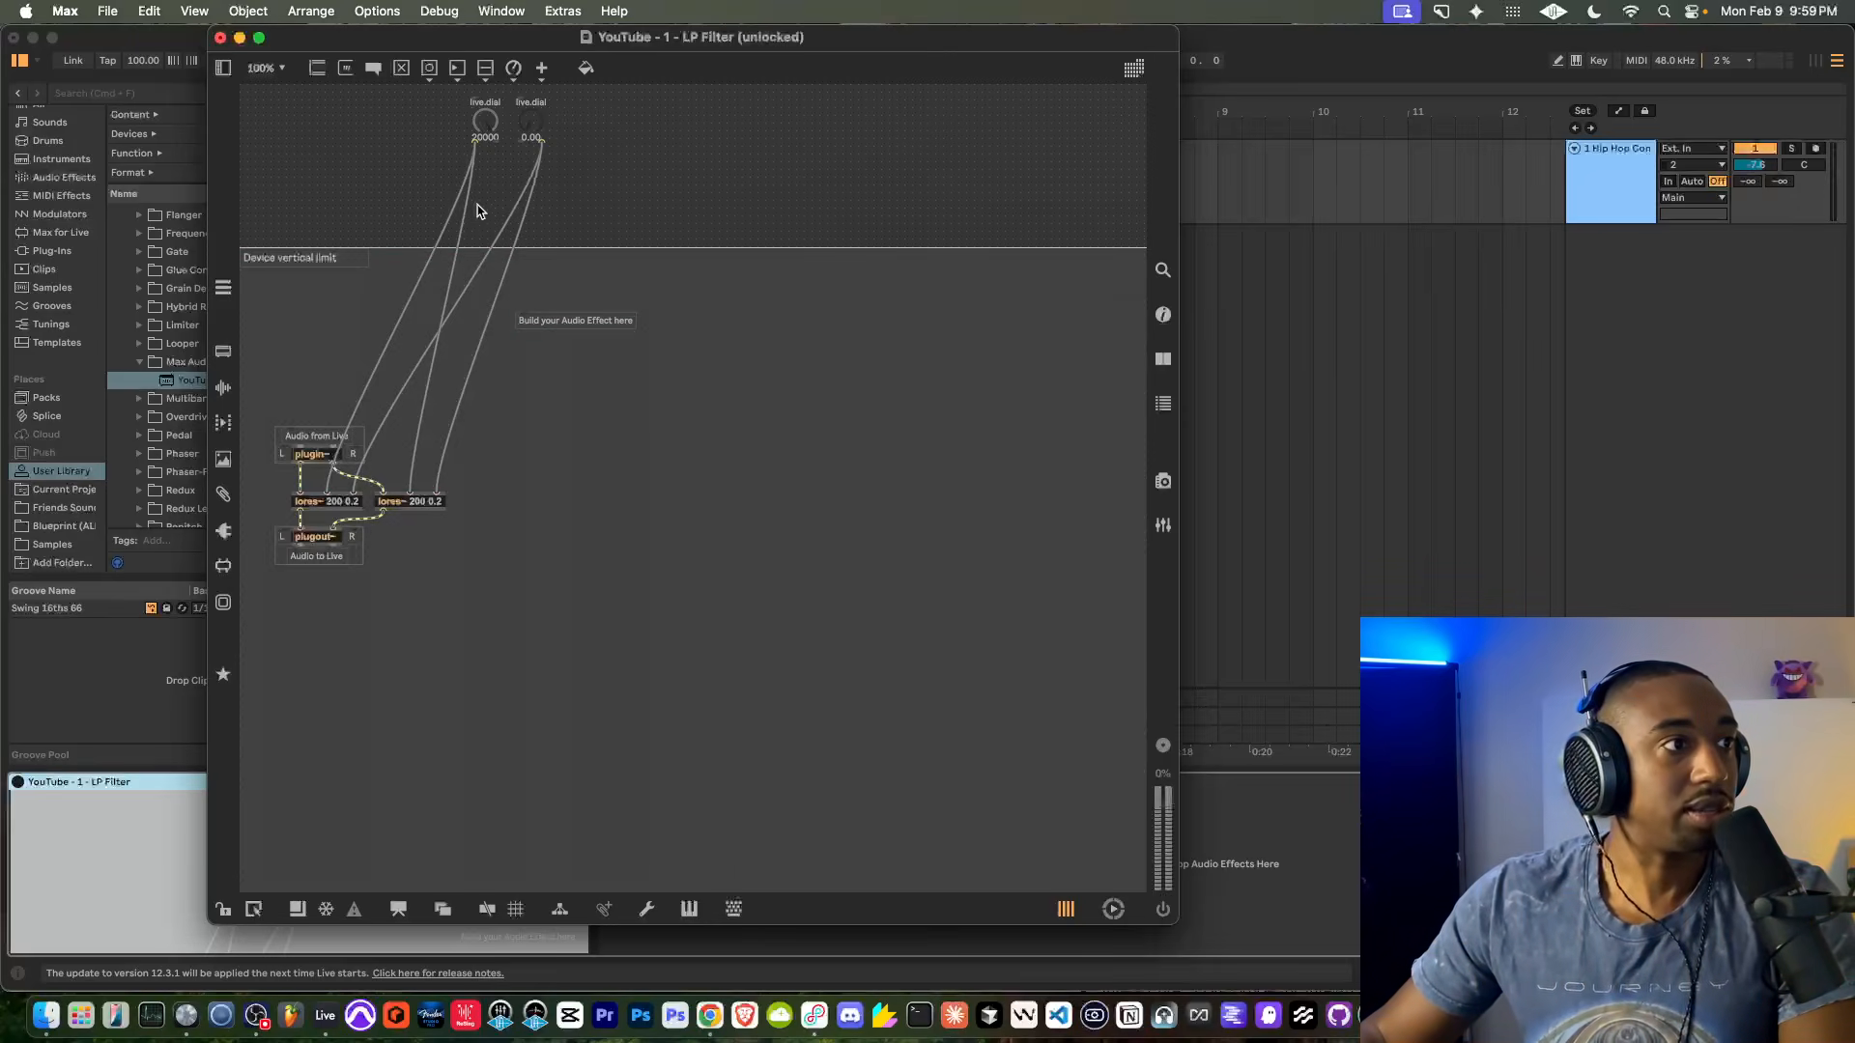
left_click(455, 207)
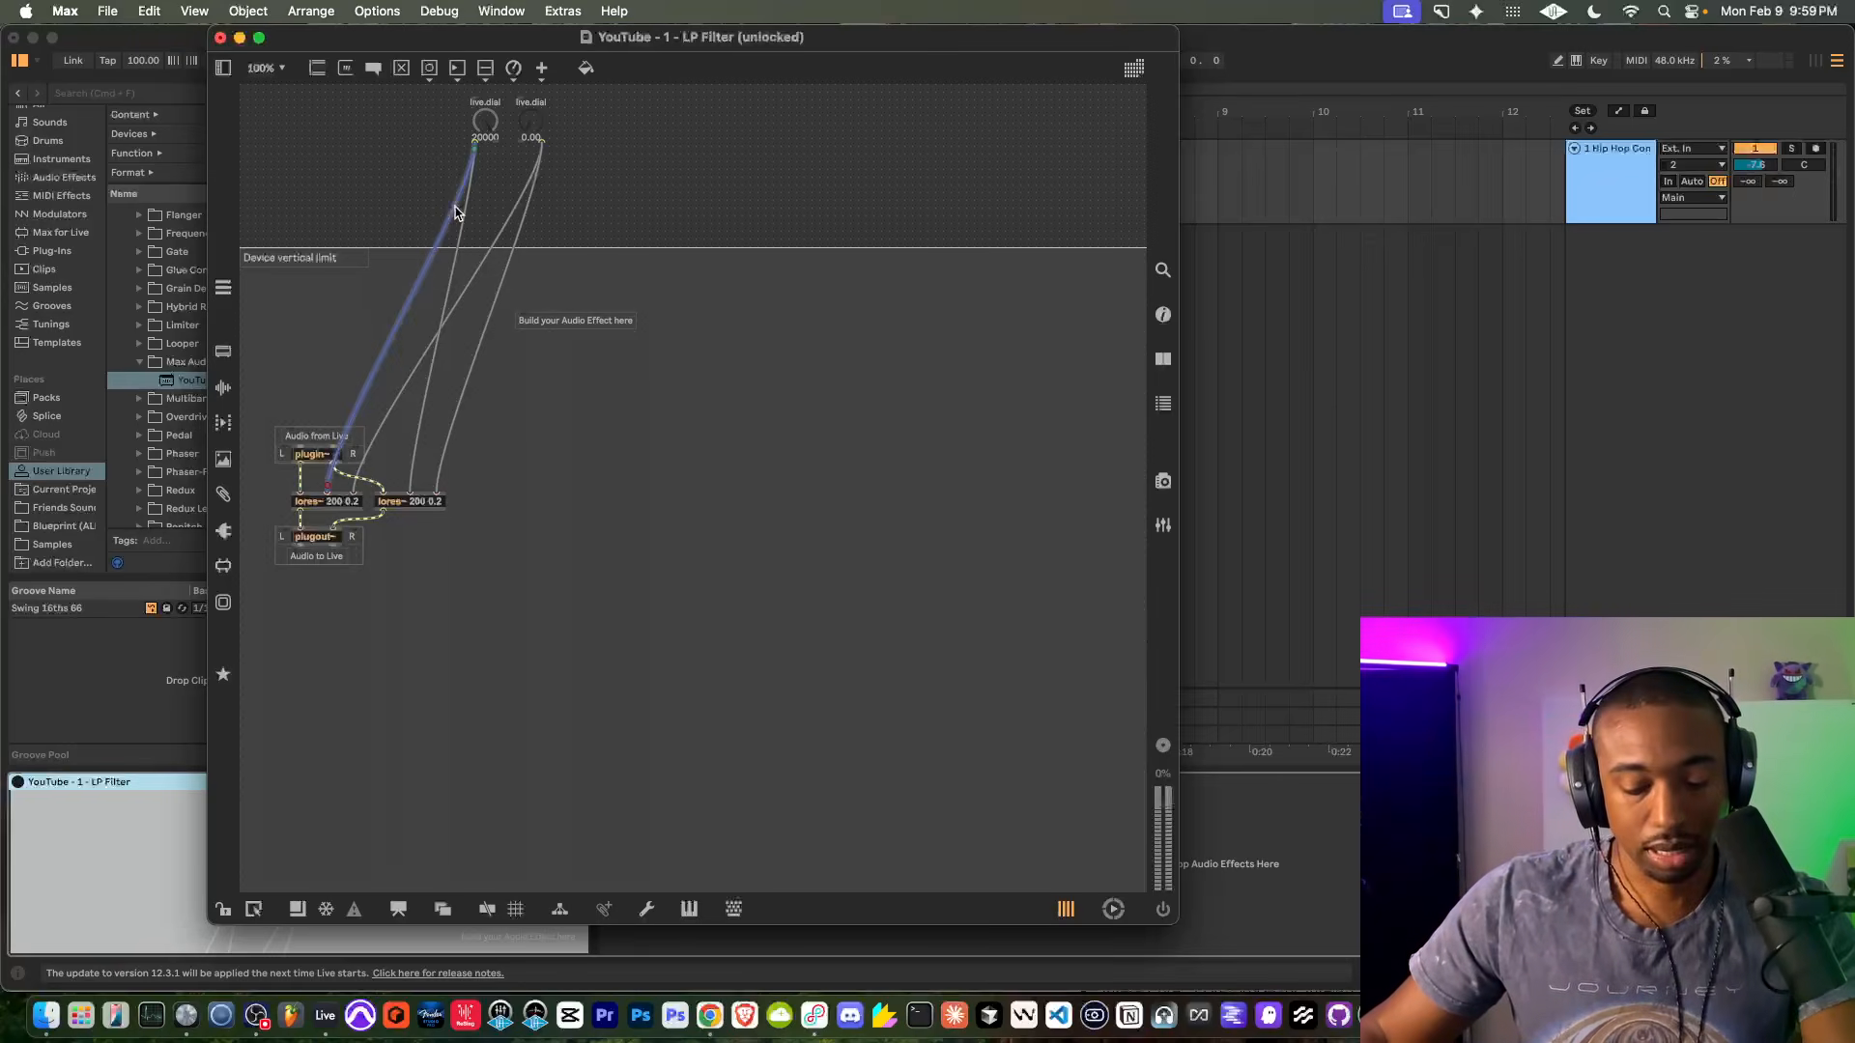
key("super+k")
left_click(464, 210)
key("super+k")
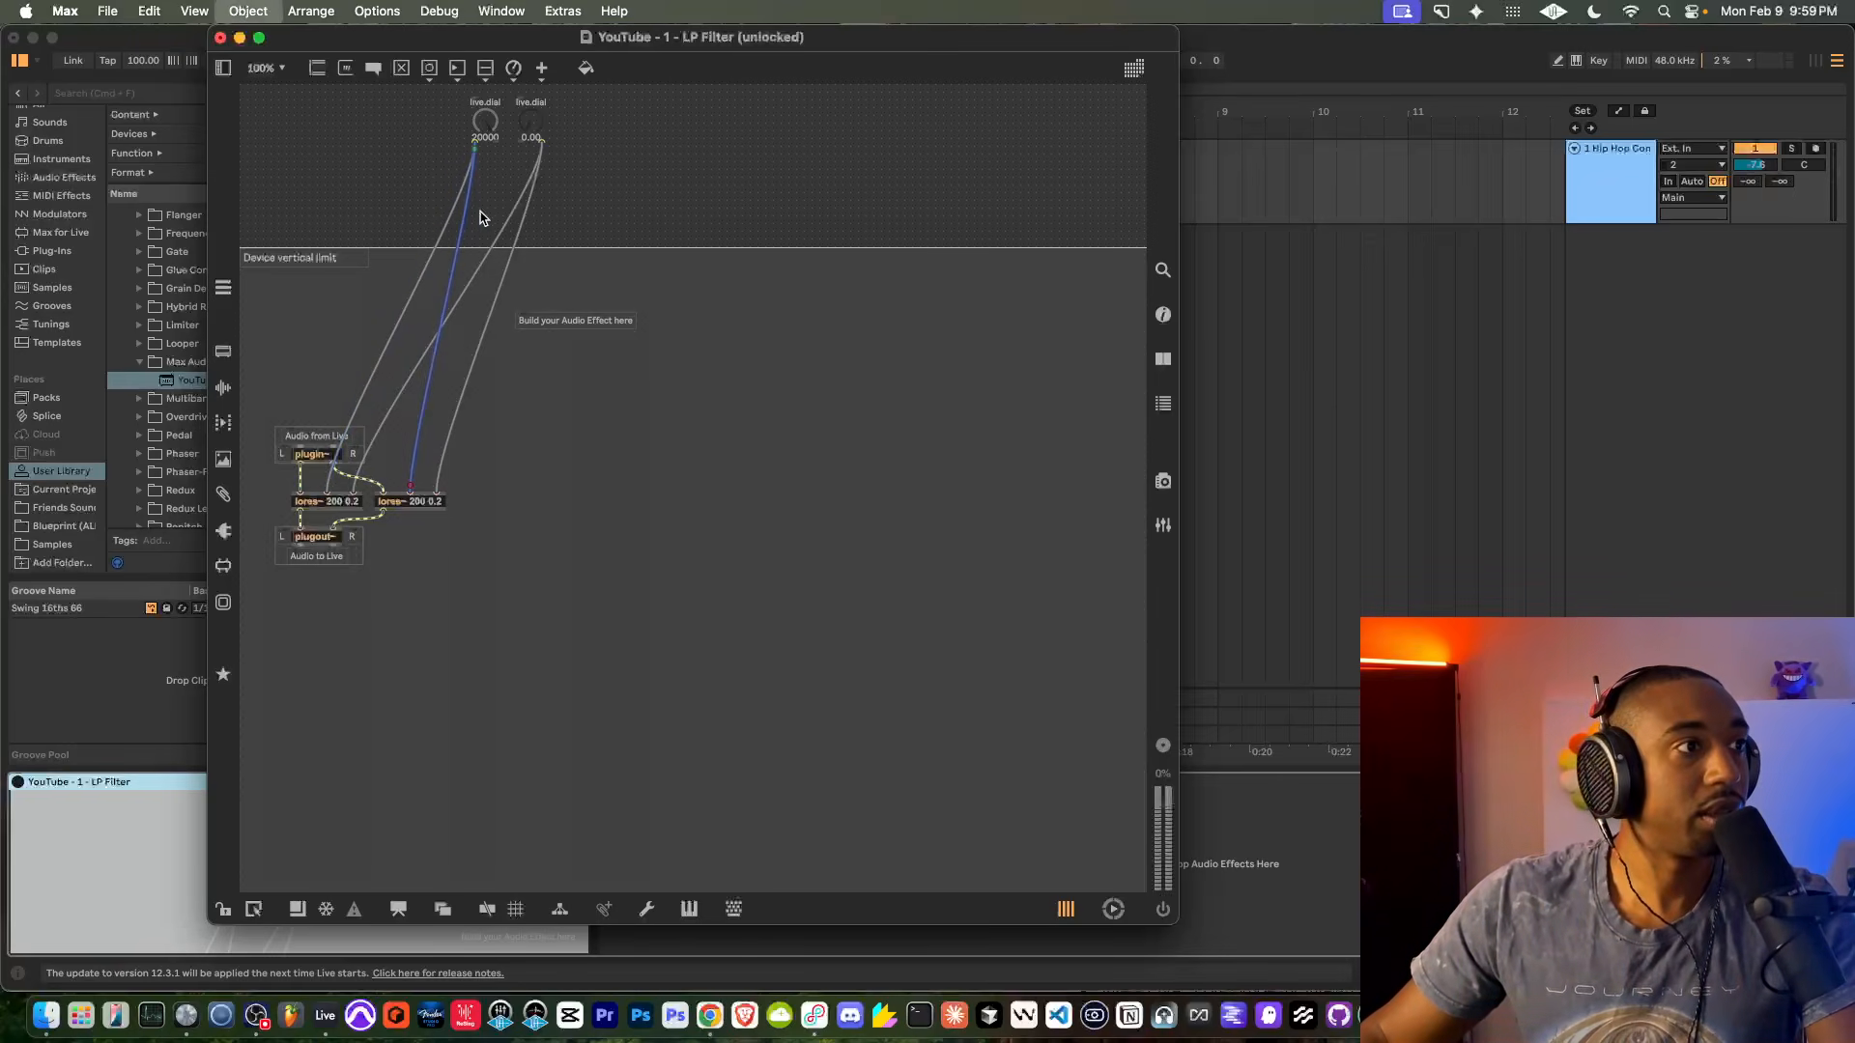
left_click(513, 213)
key("super+k")
left_click(525, 215)
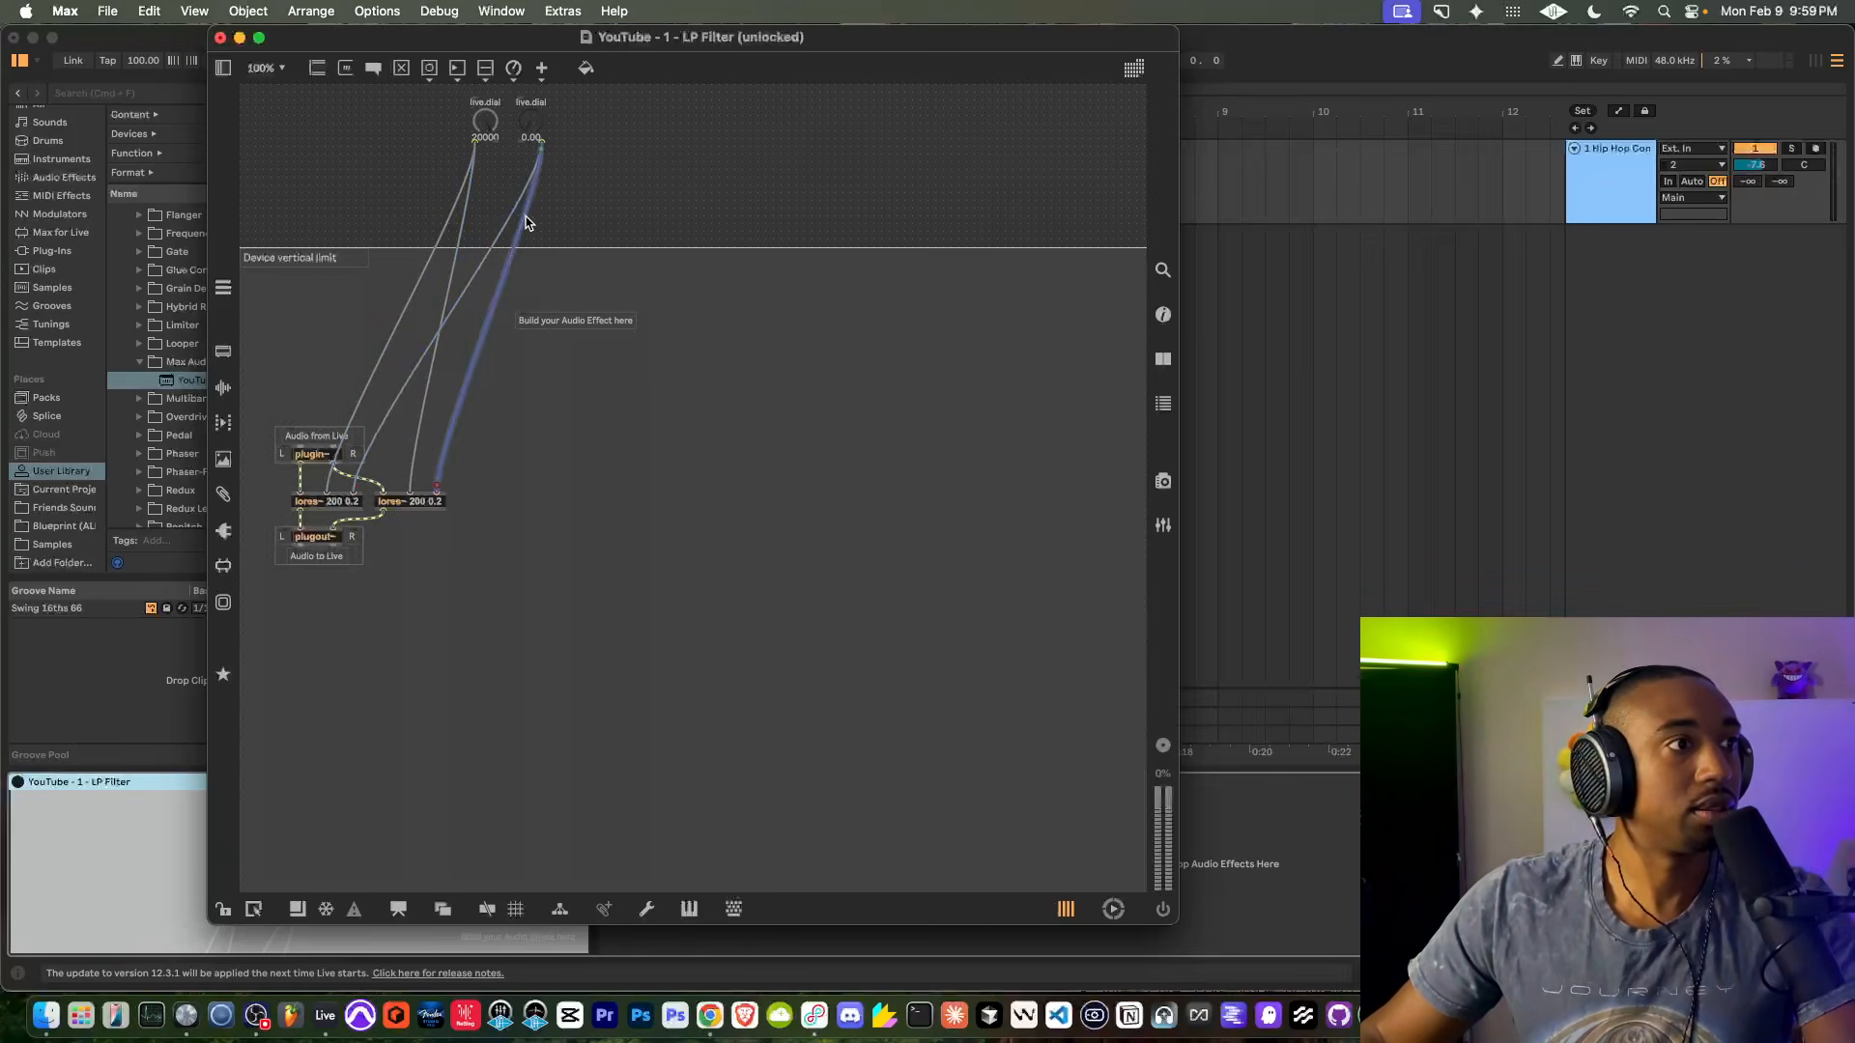
key("super+k")
left_click(555, 211)
Add both the cutoff and resonance live.dial objects to the presentation
left_click(487, 133)
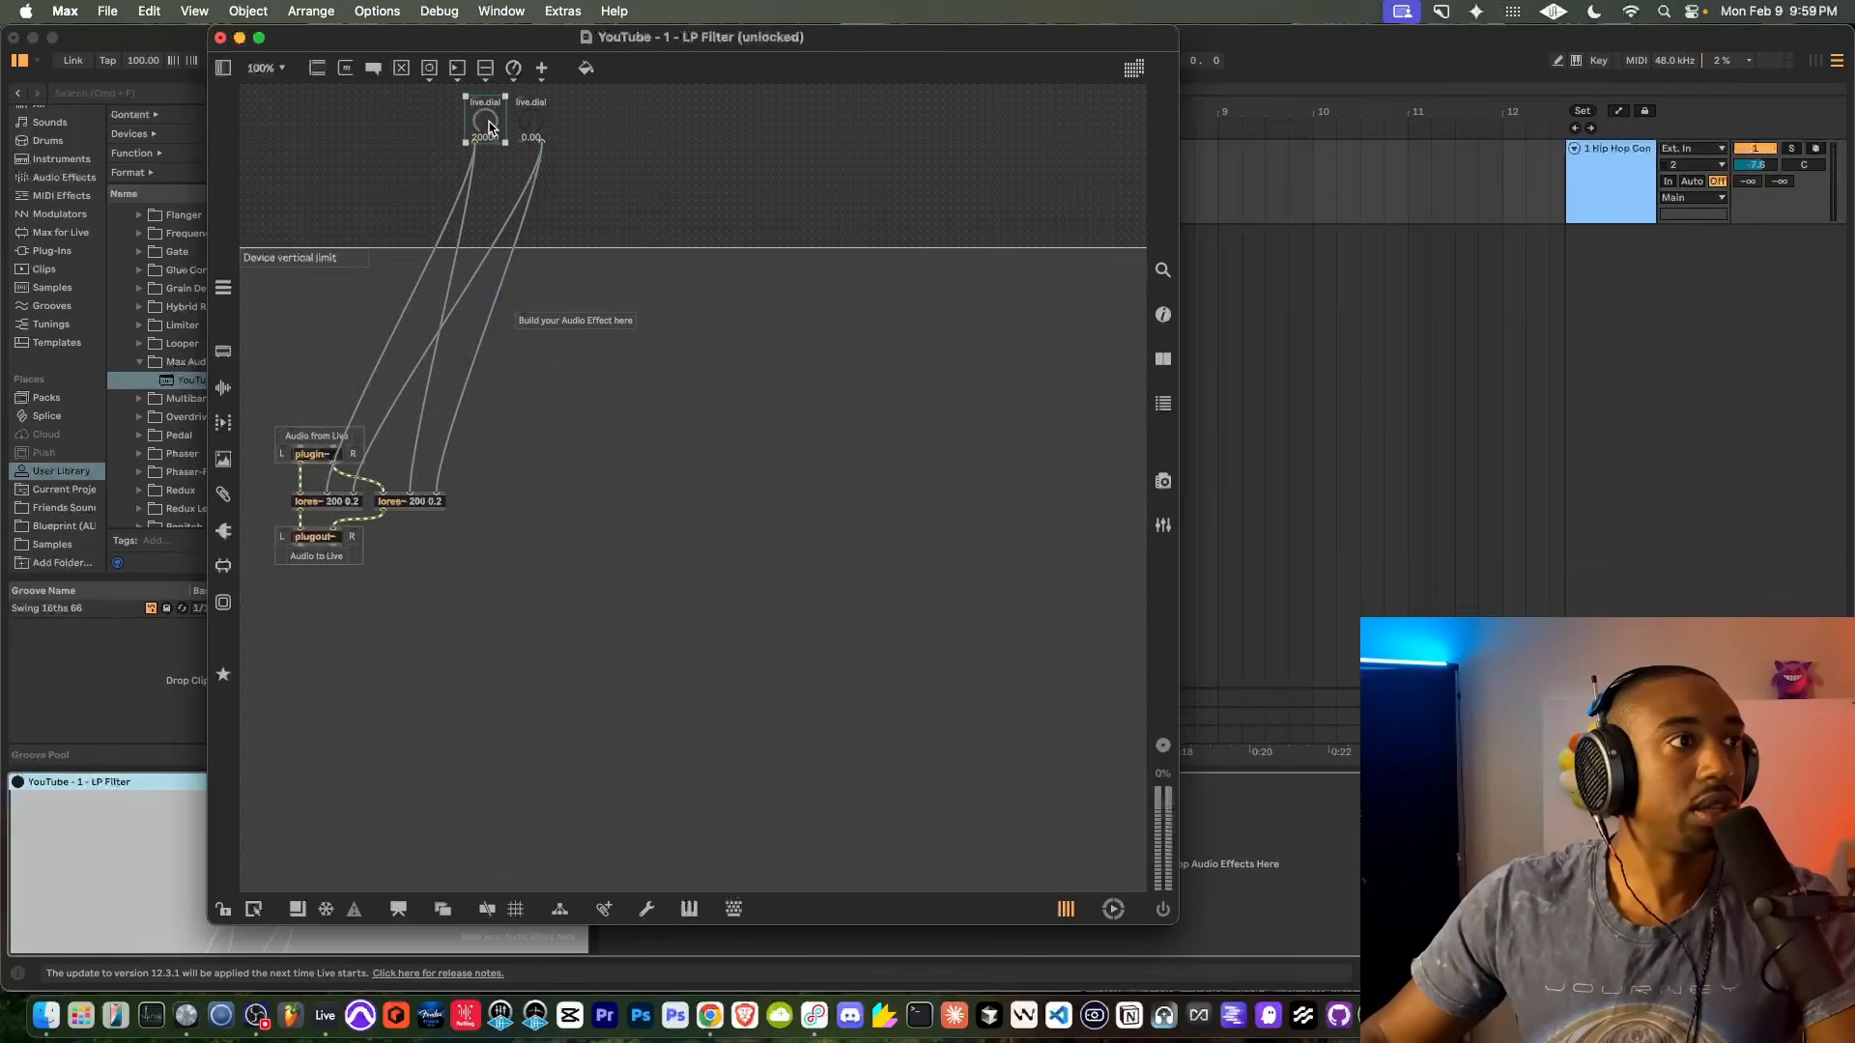
right_click(489, 123)
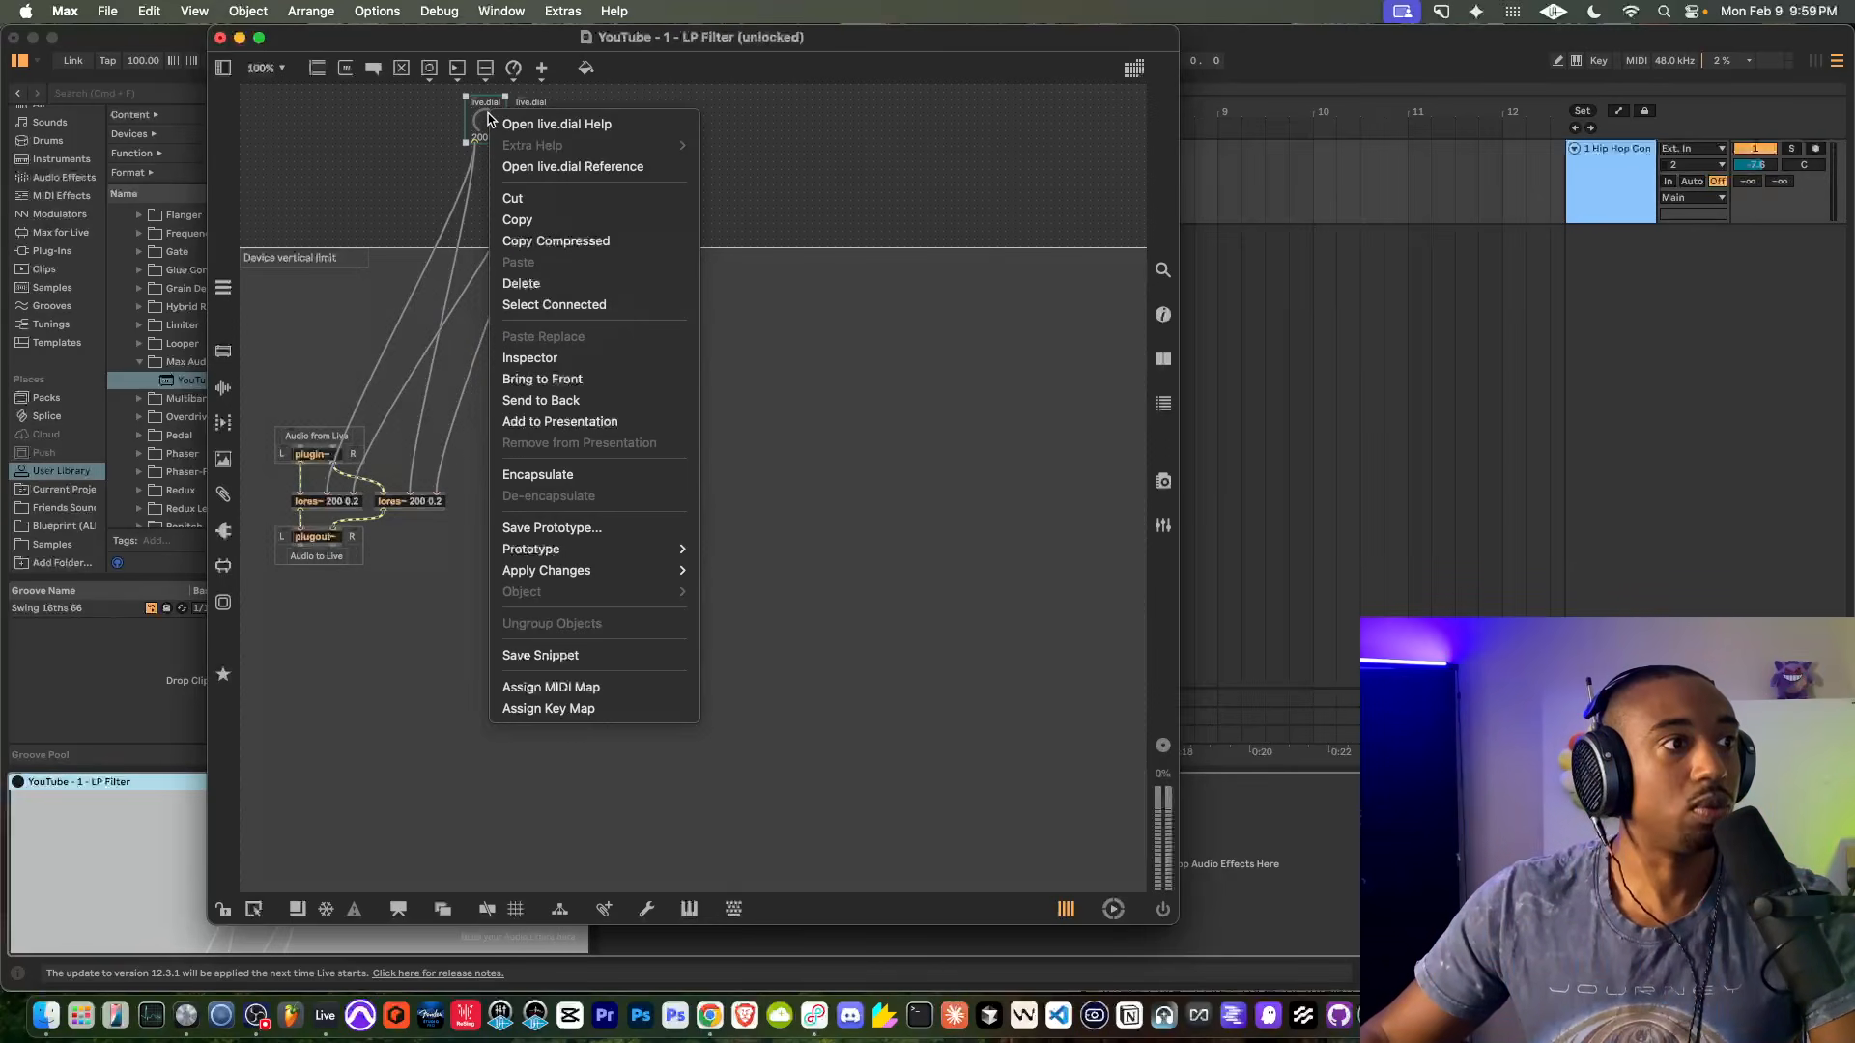
left_click(544, 422)
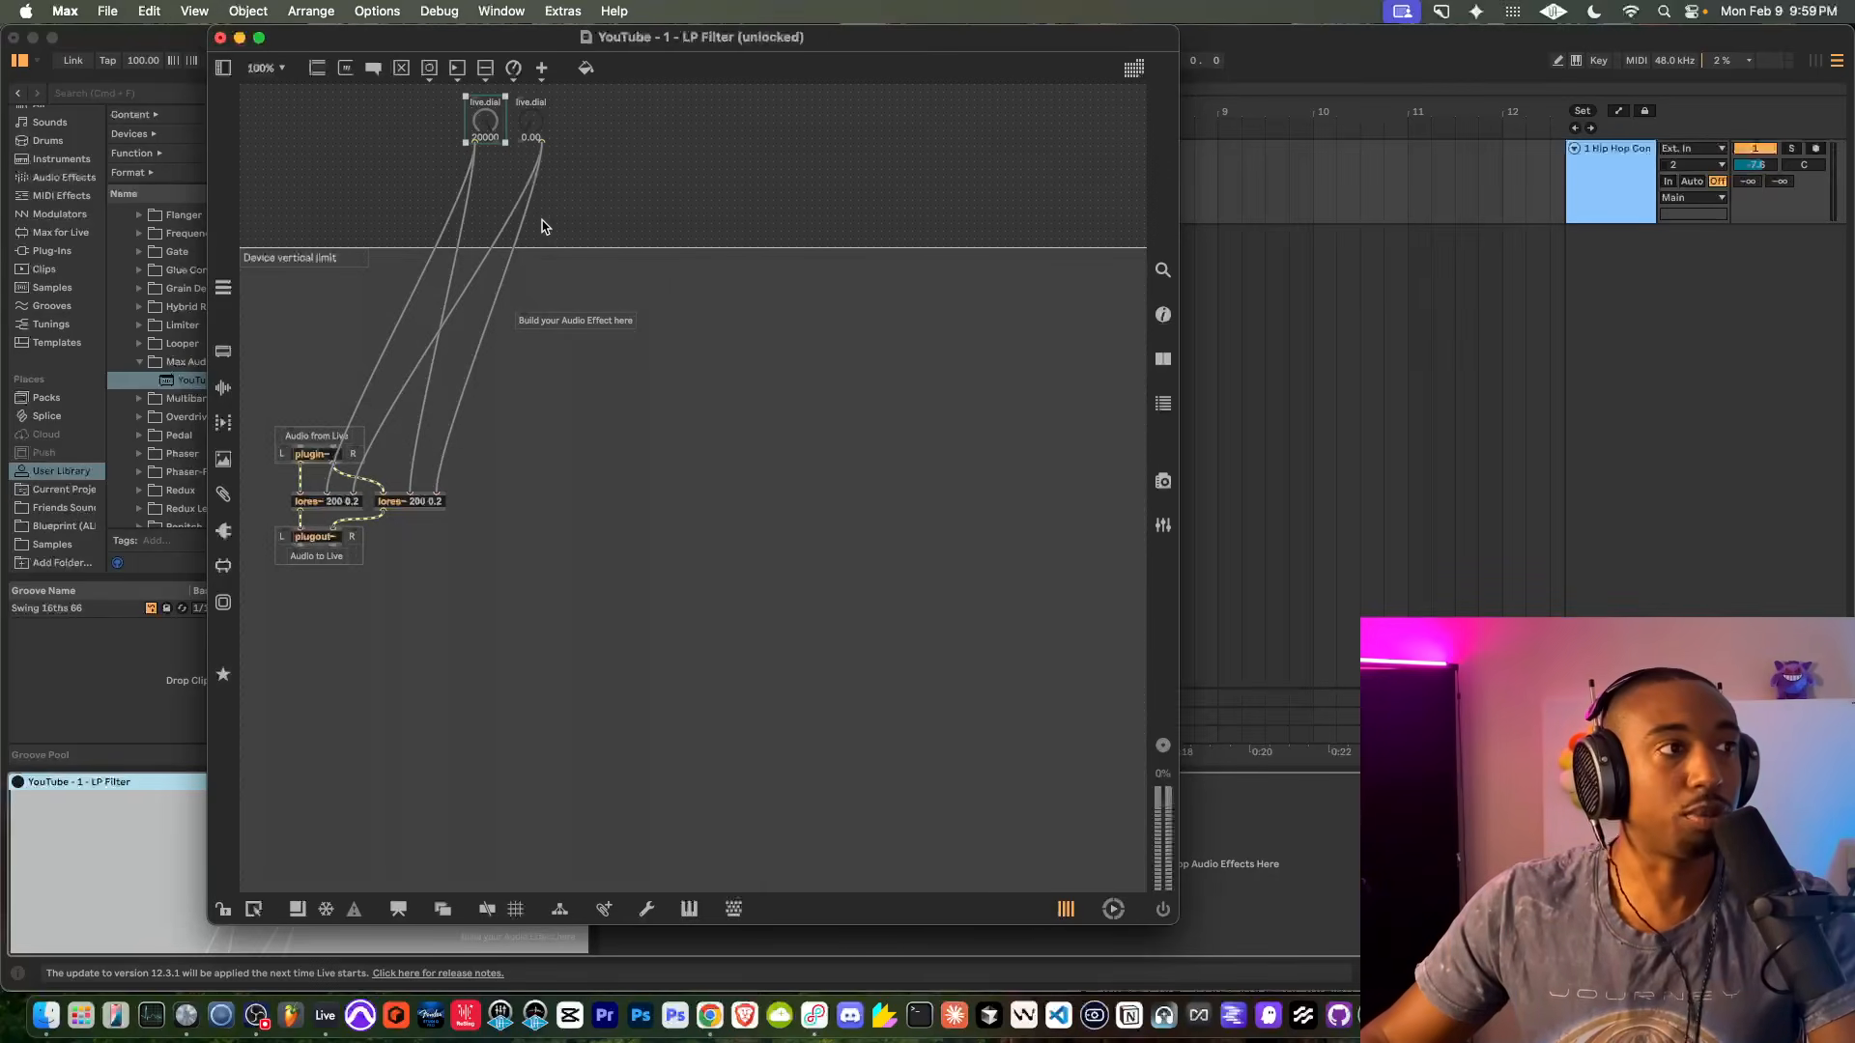
left_click(530, 133)
right_click(530, 132)
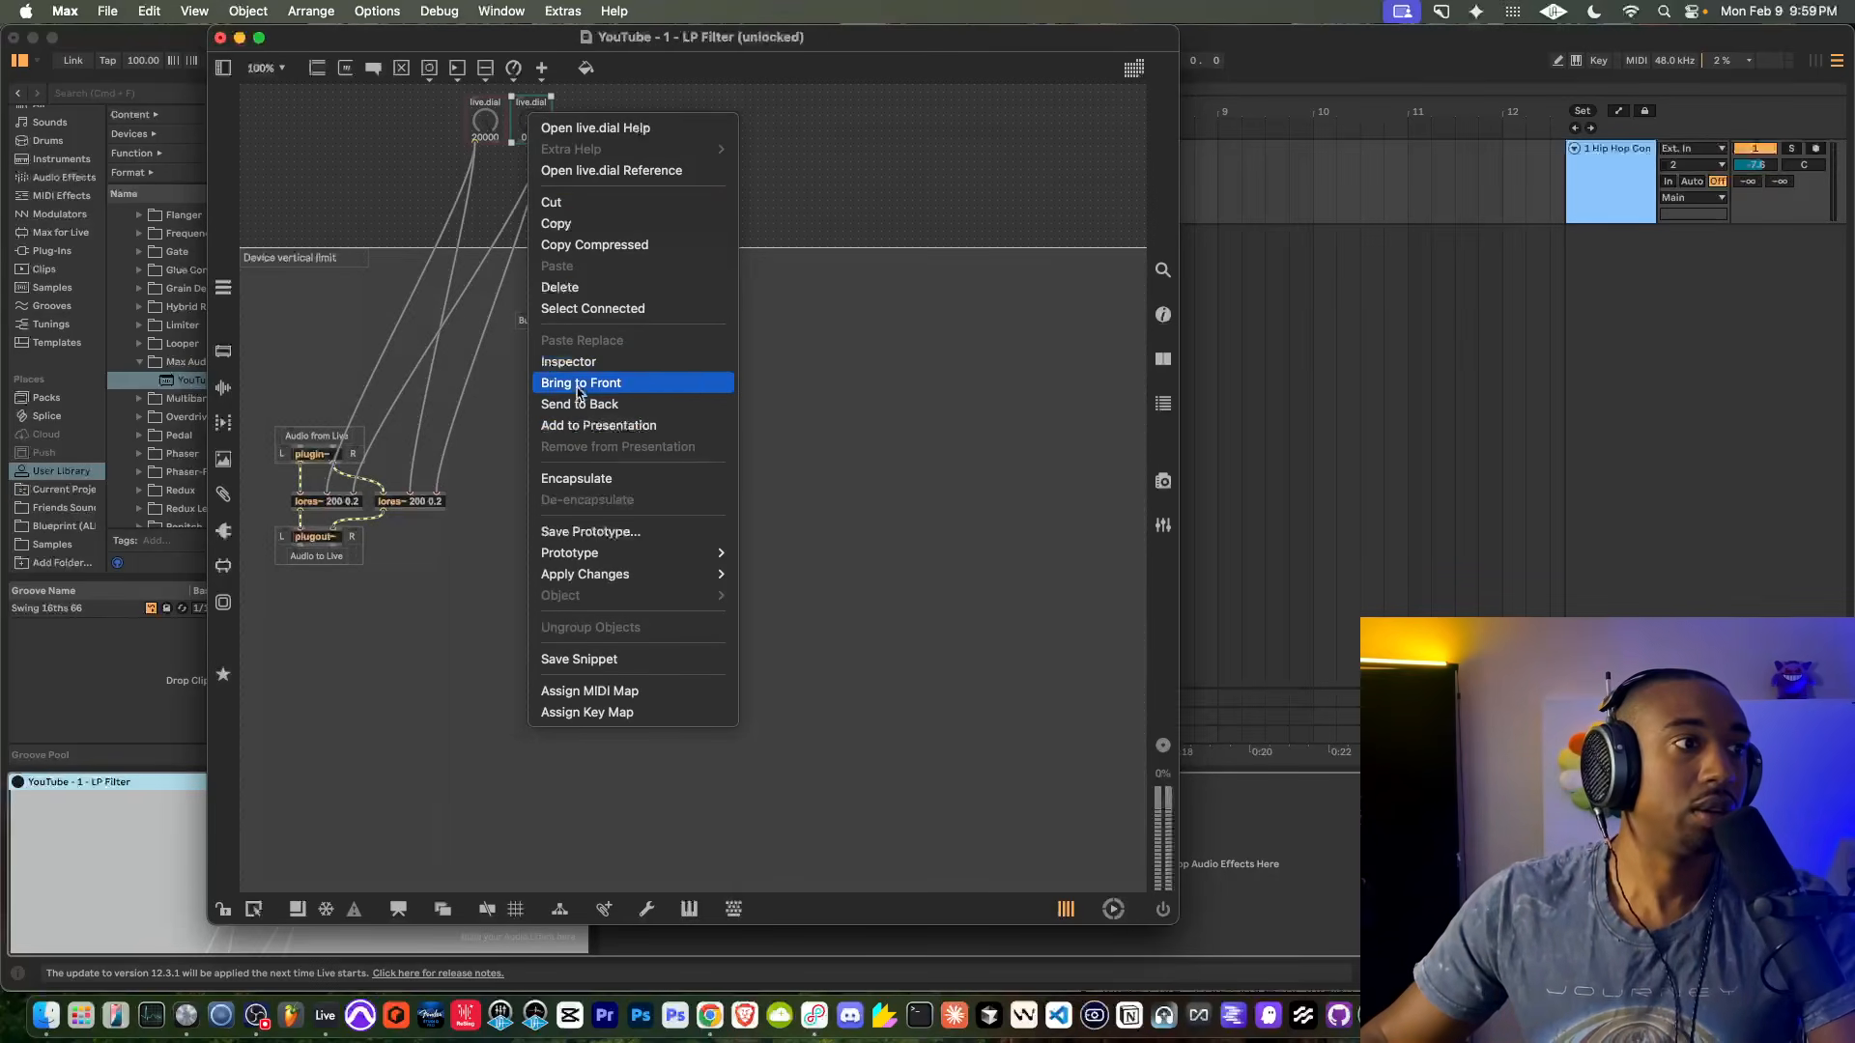
left_click(577, 426)
scroll(451, 107, "up", 5)
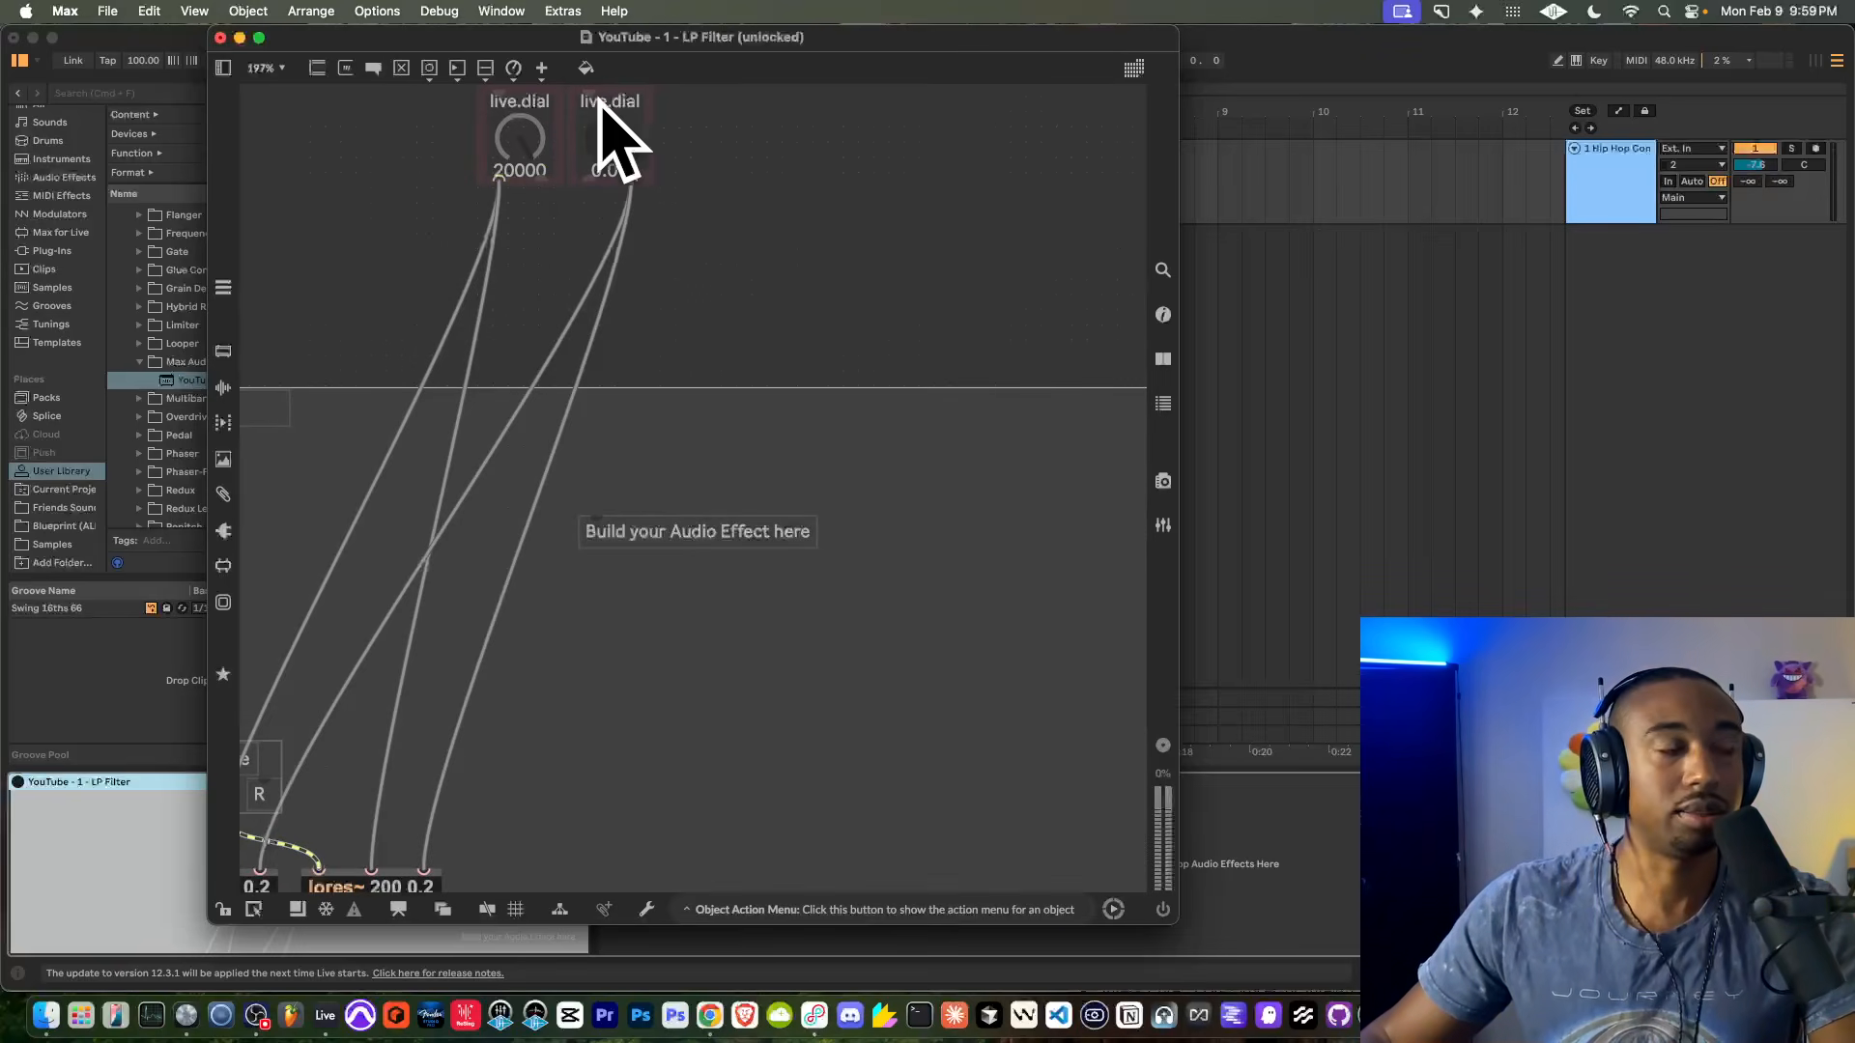
scroll(583, 234, "down", 5)
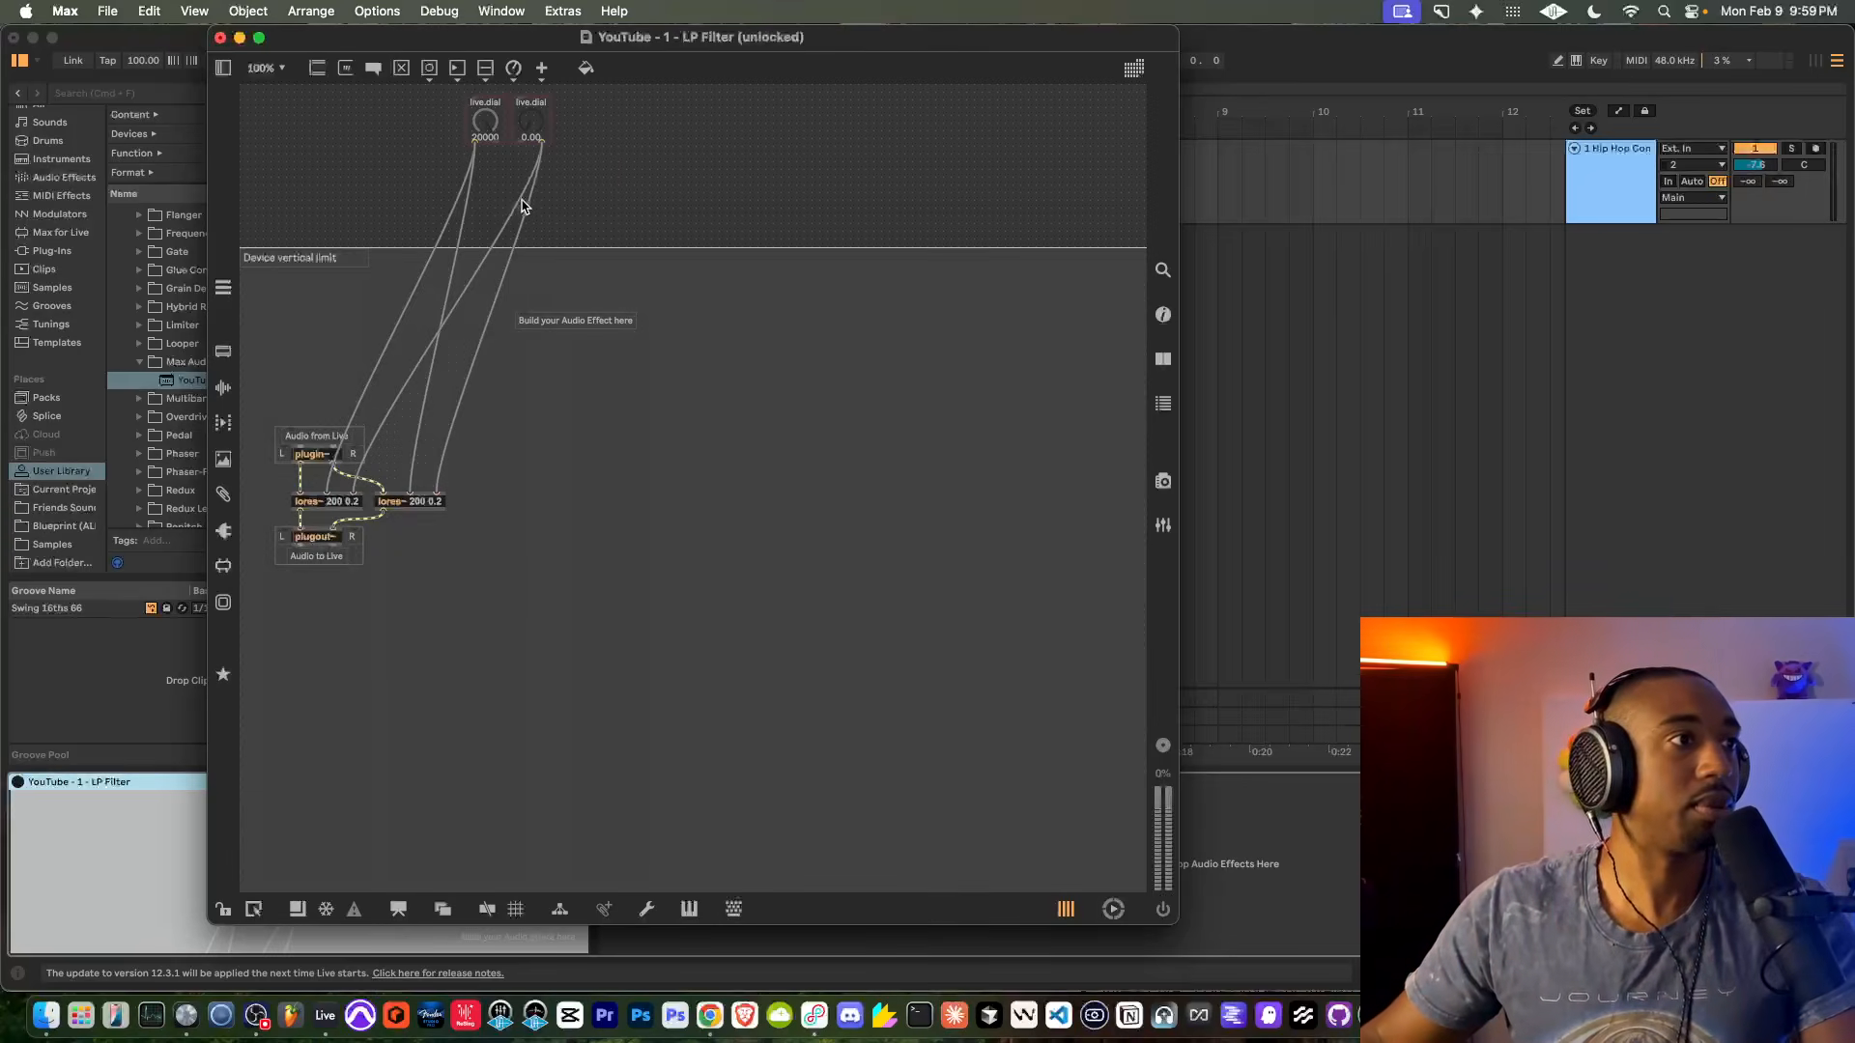
Lock and unlock the patcher to check the dial cords' visibility, and look through the cords' context options
left_click(222, 909)
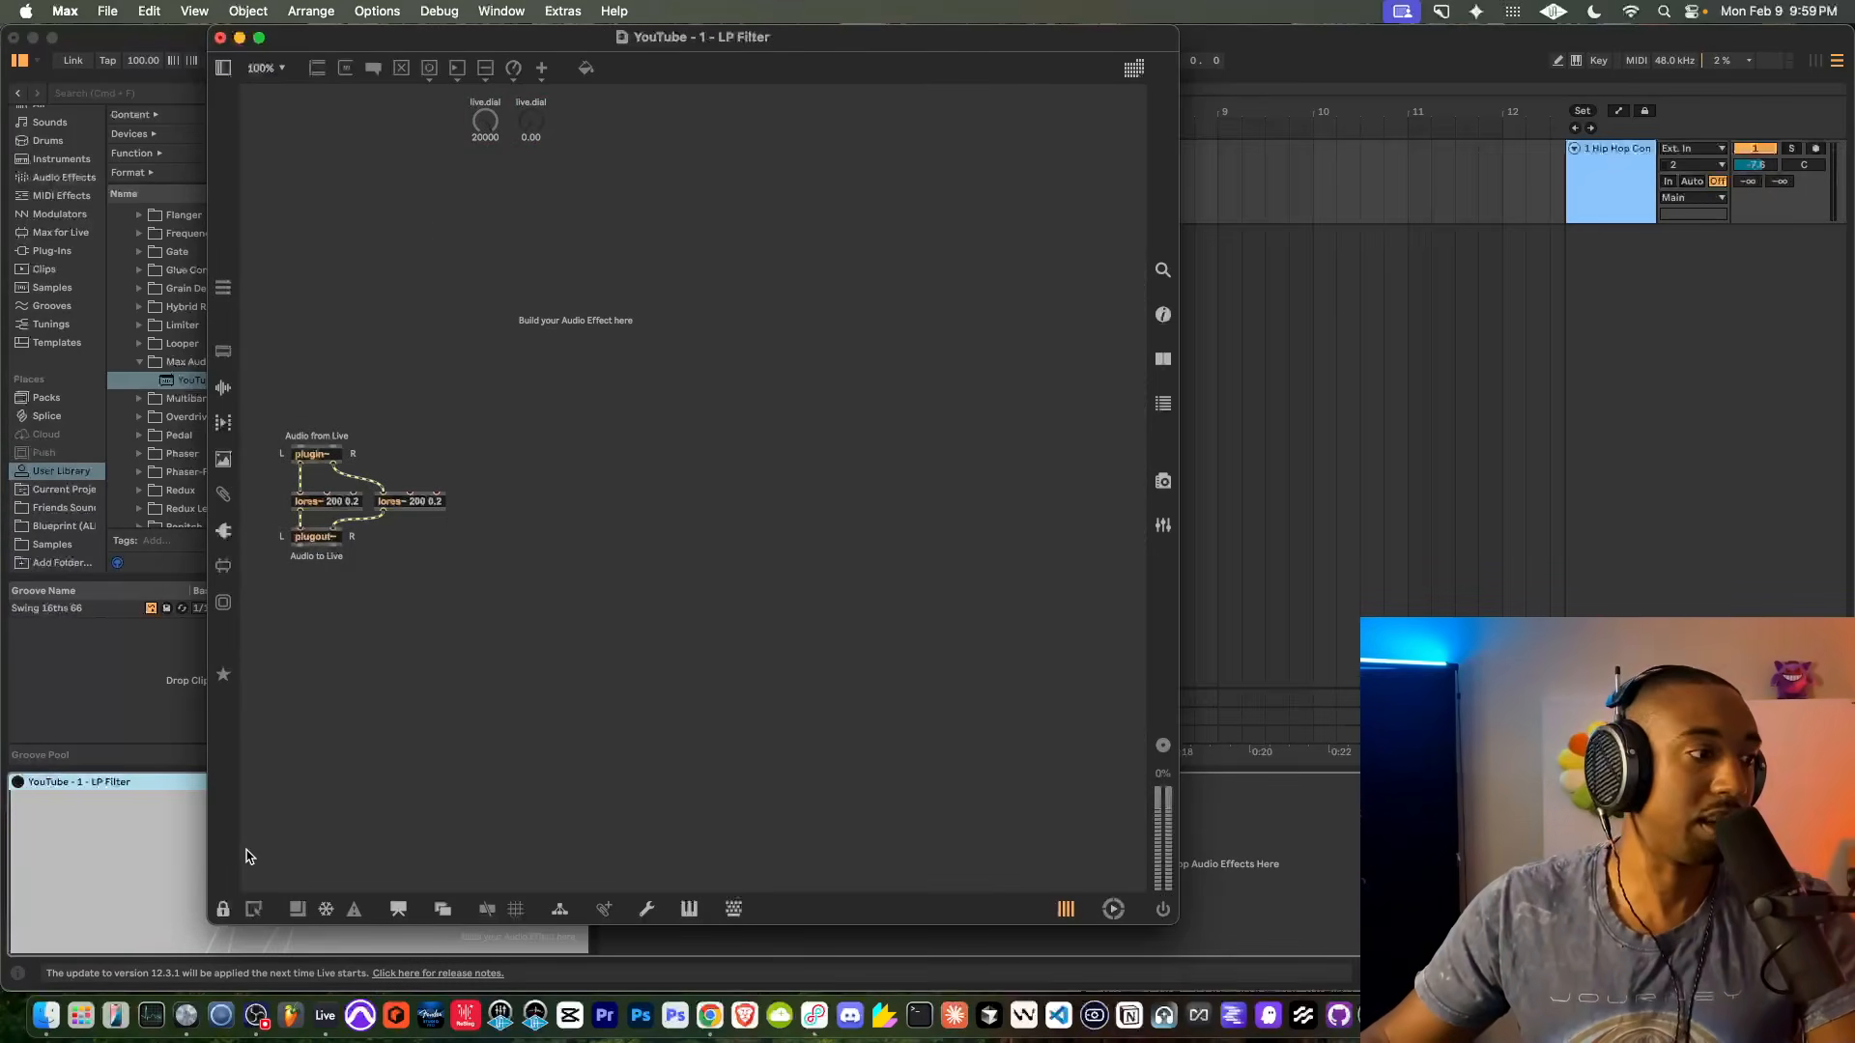
left_click(222, 909)
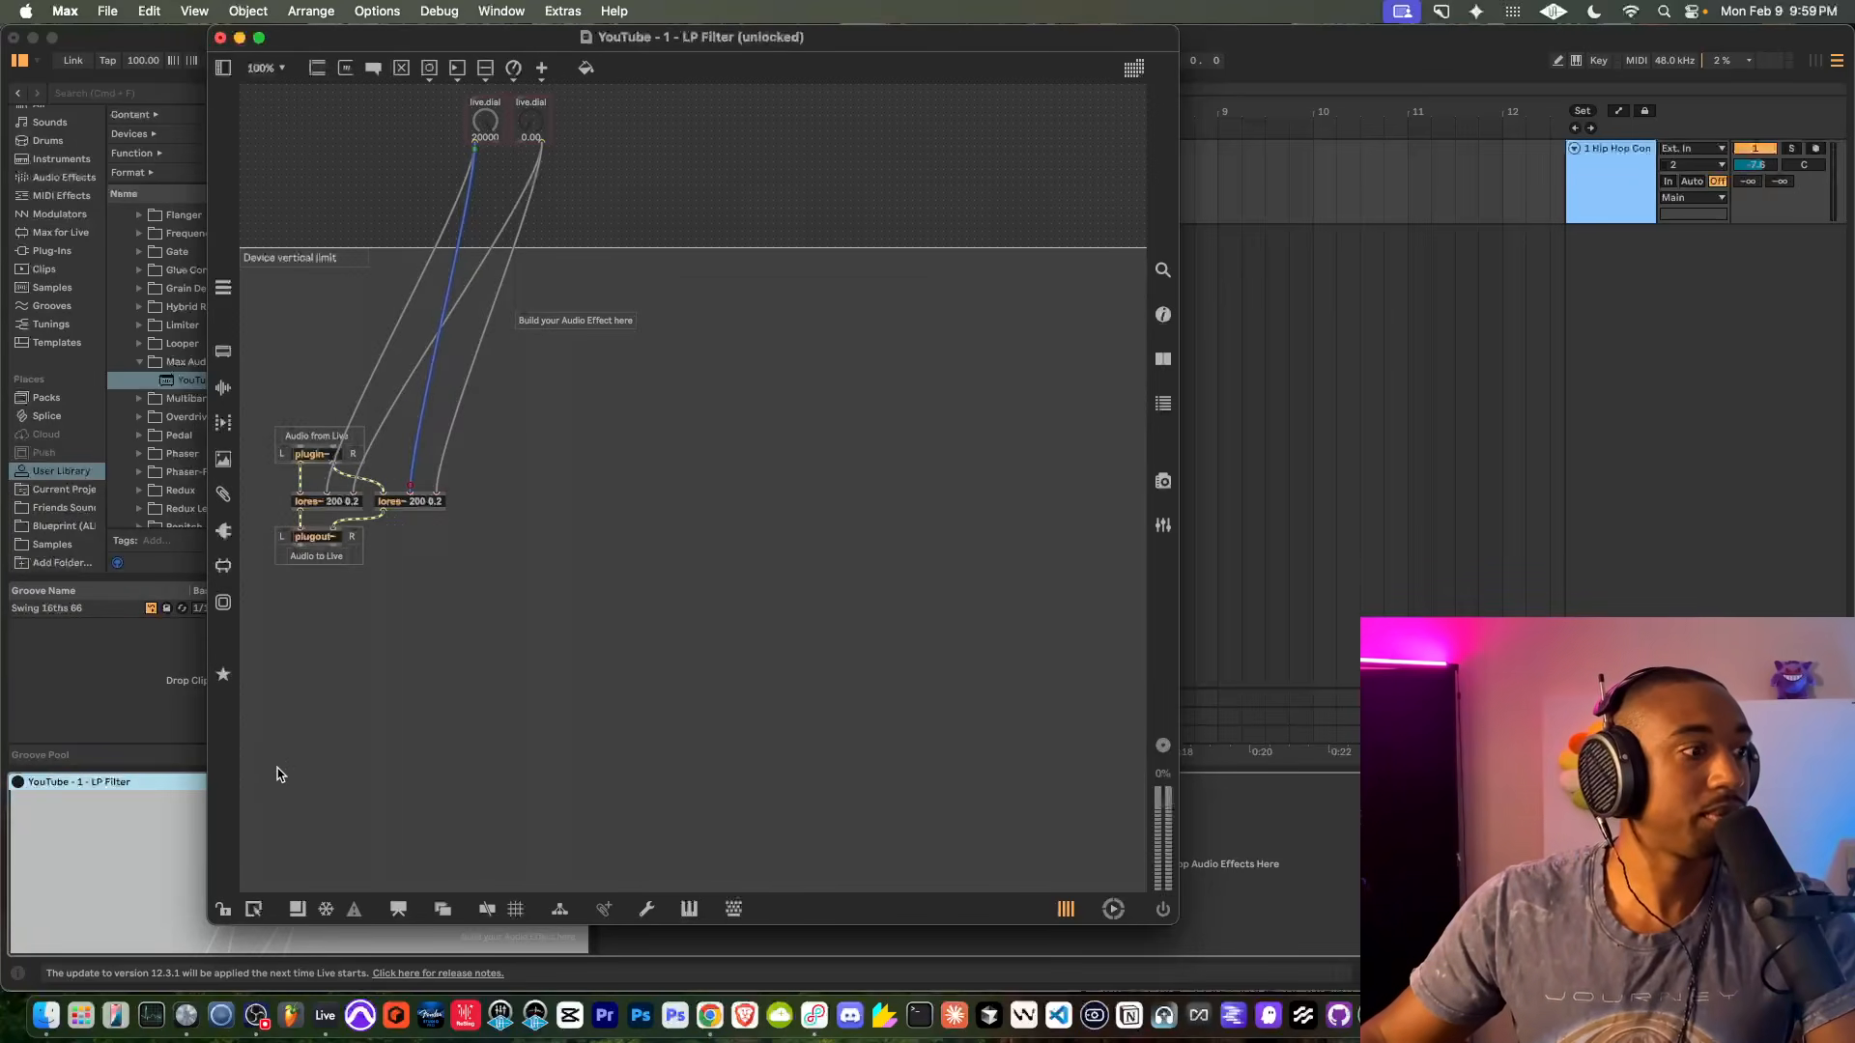
left_click(225, 909)
left_click(225, 909)
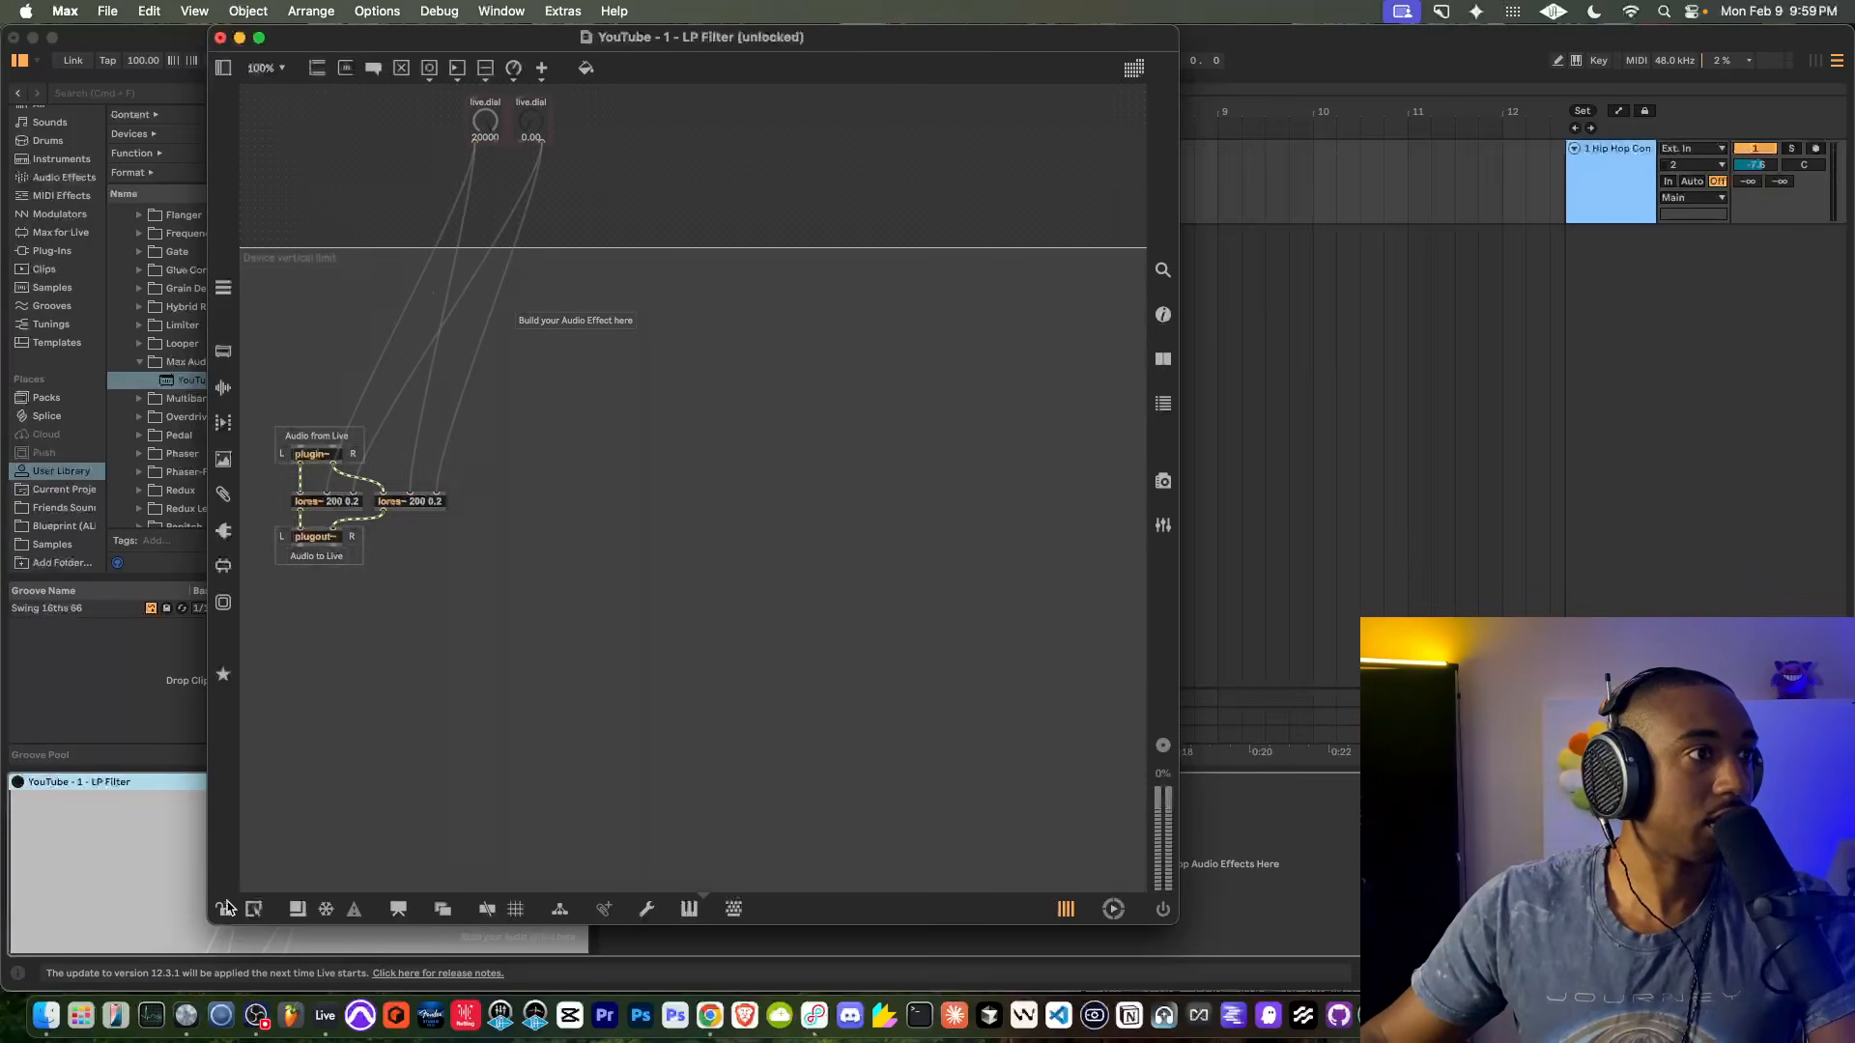
right_click(463, 216)
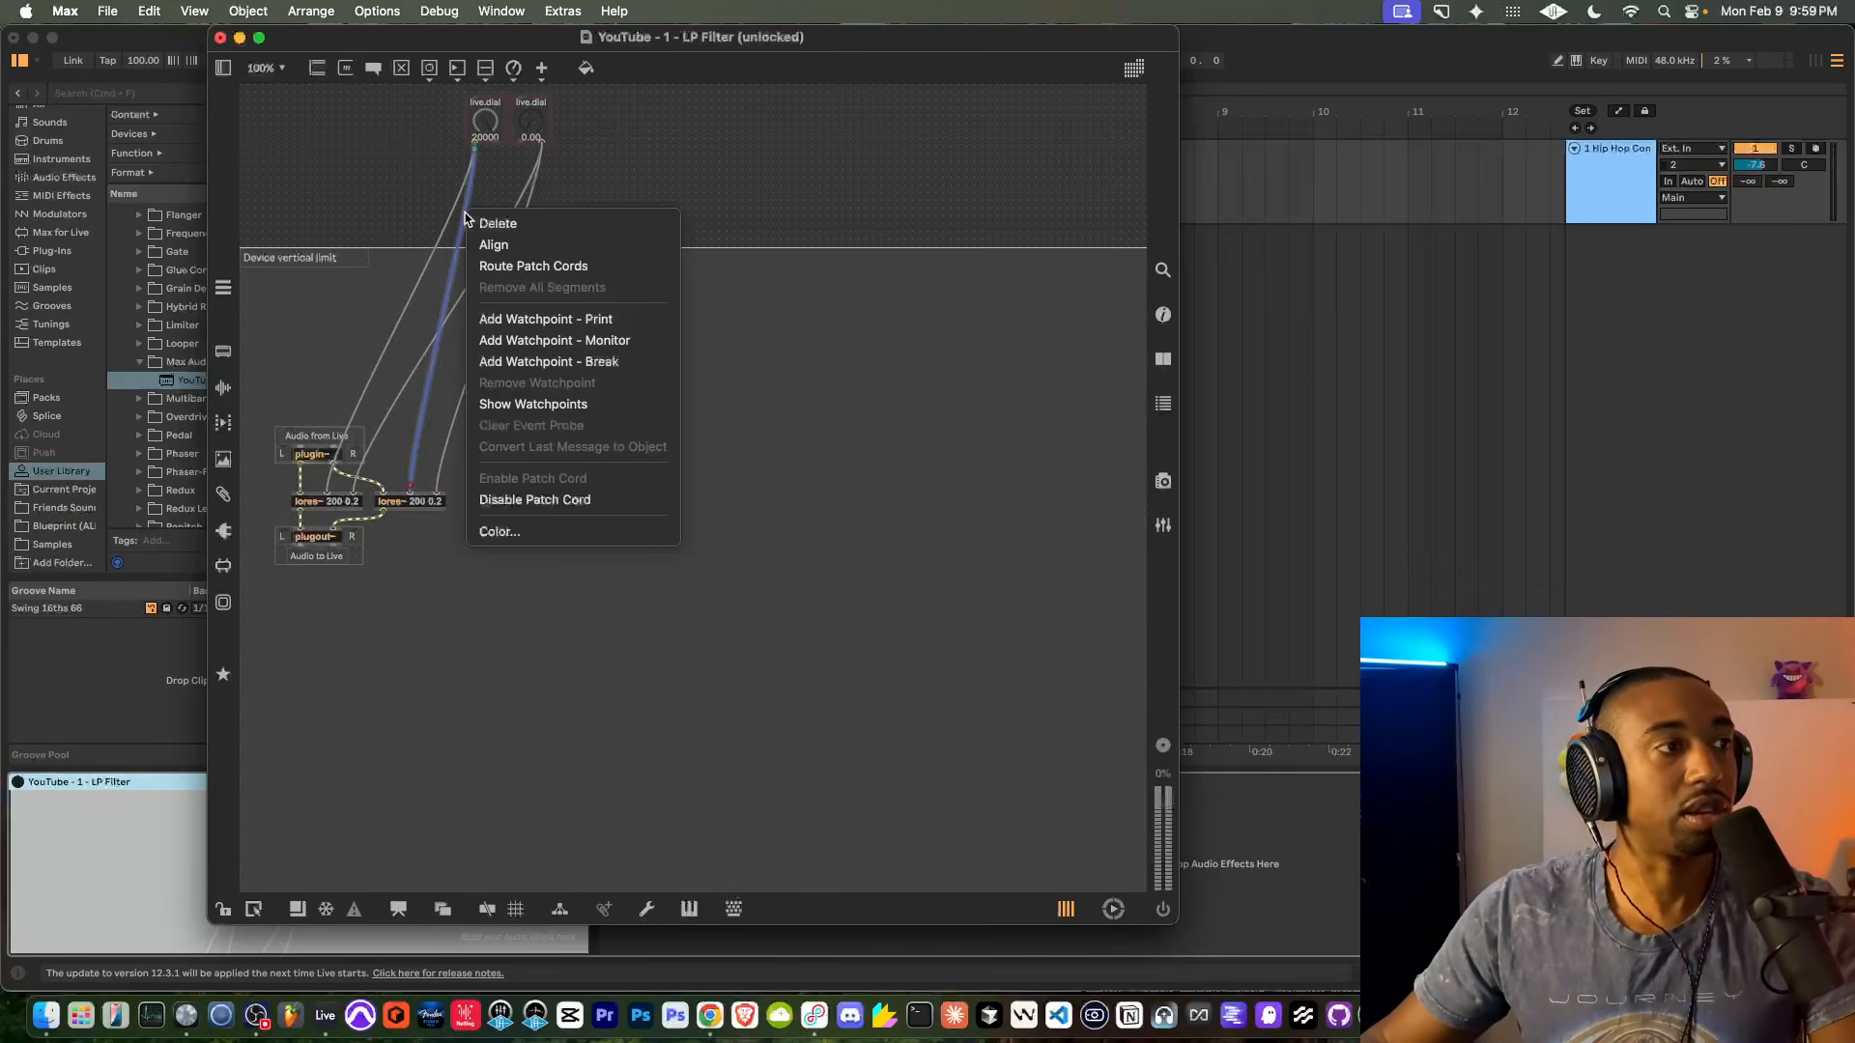
left_click(420, 190)
left_click(405, 189)
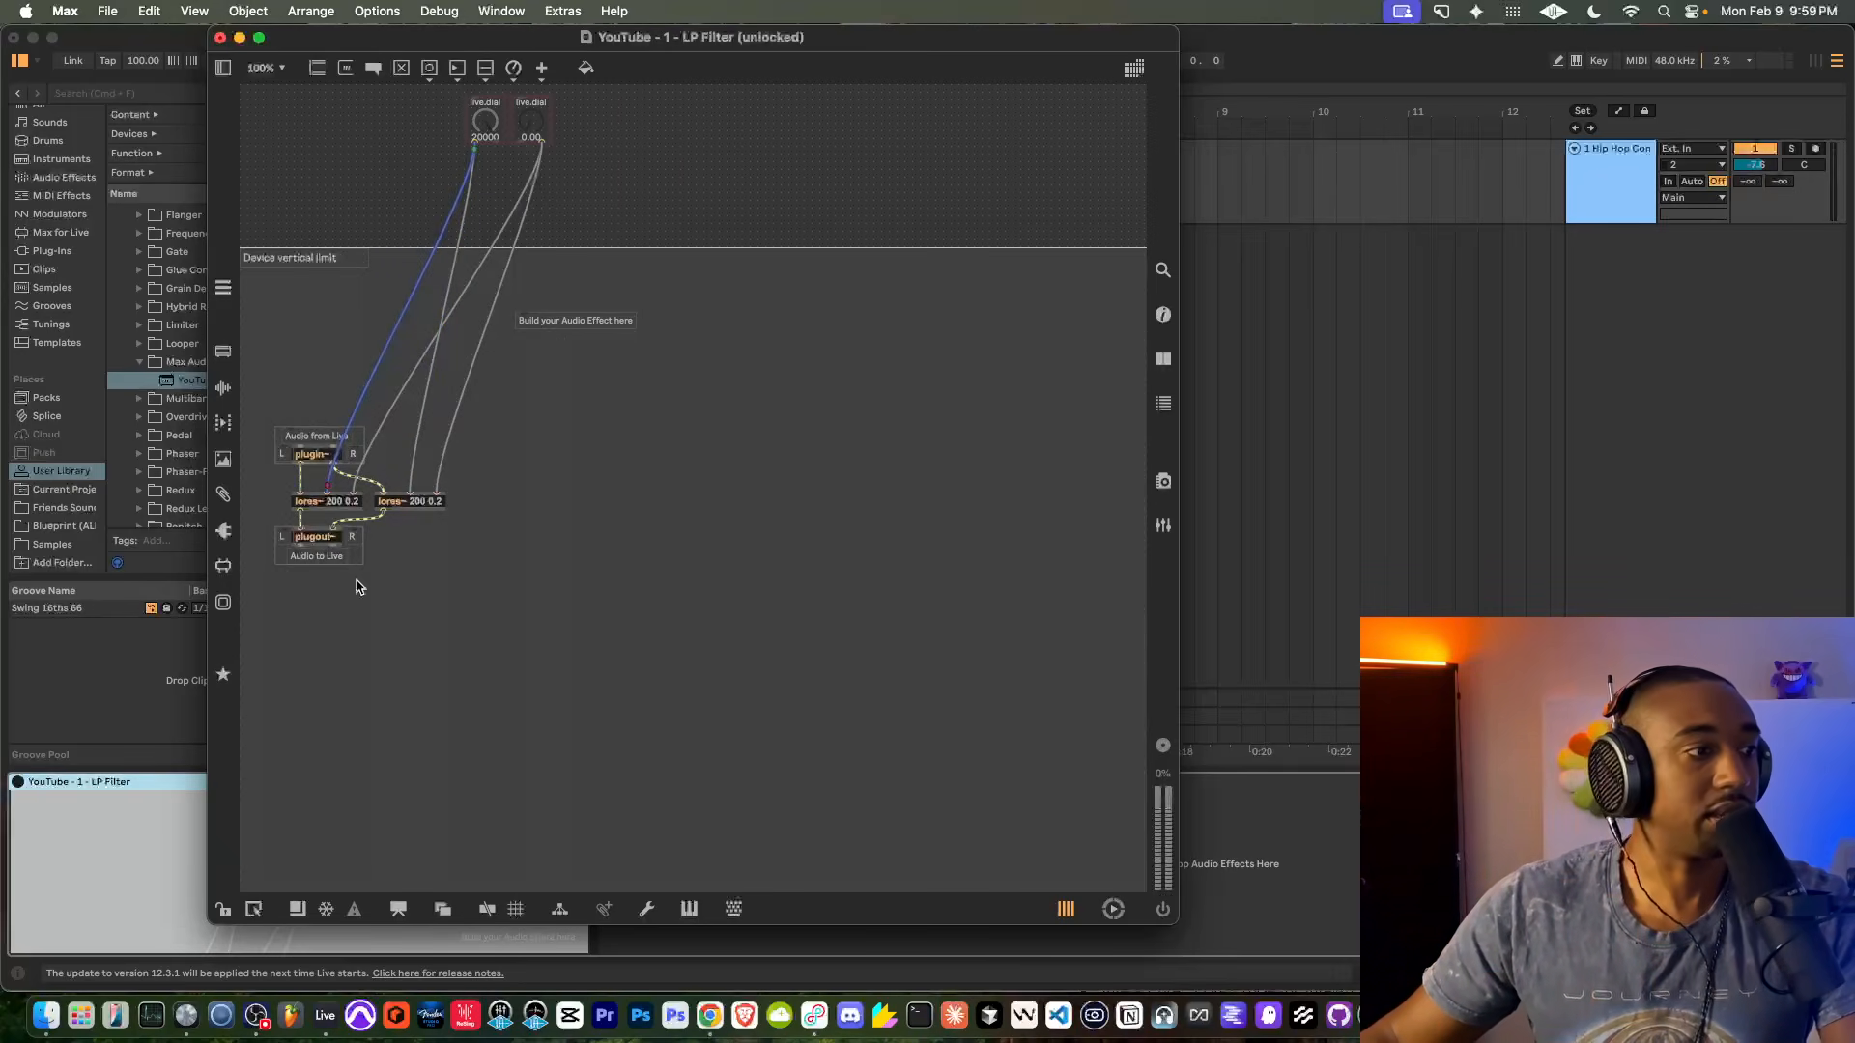
left_click(223, 909)
left_click(224, 909)
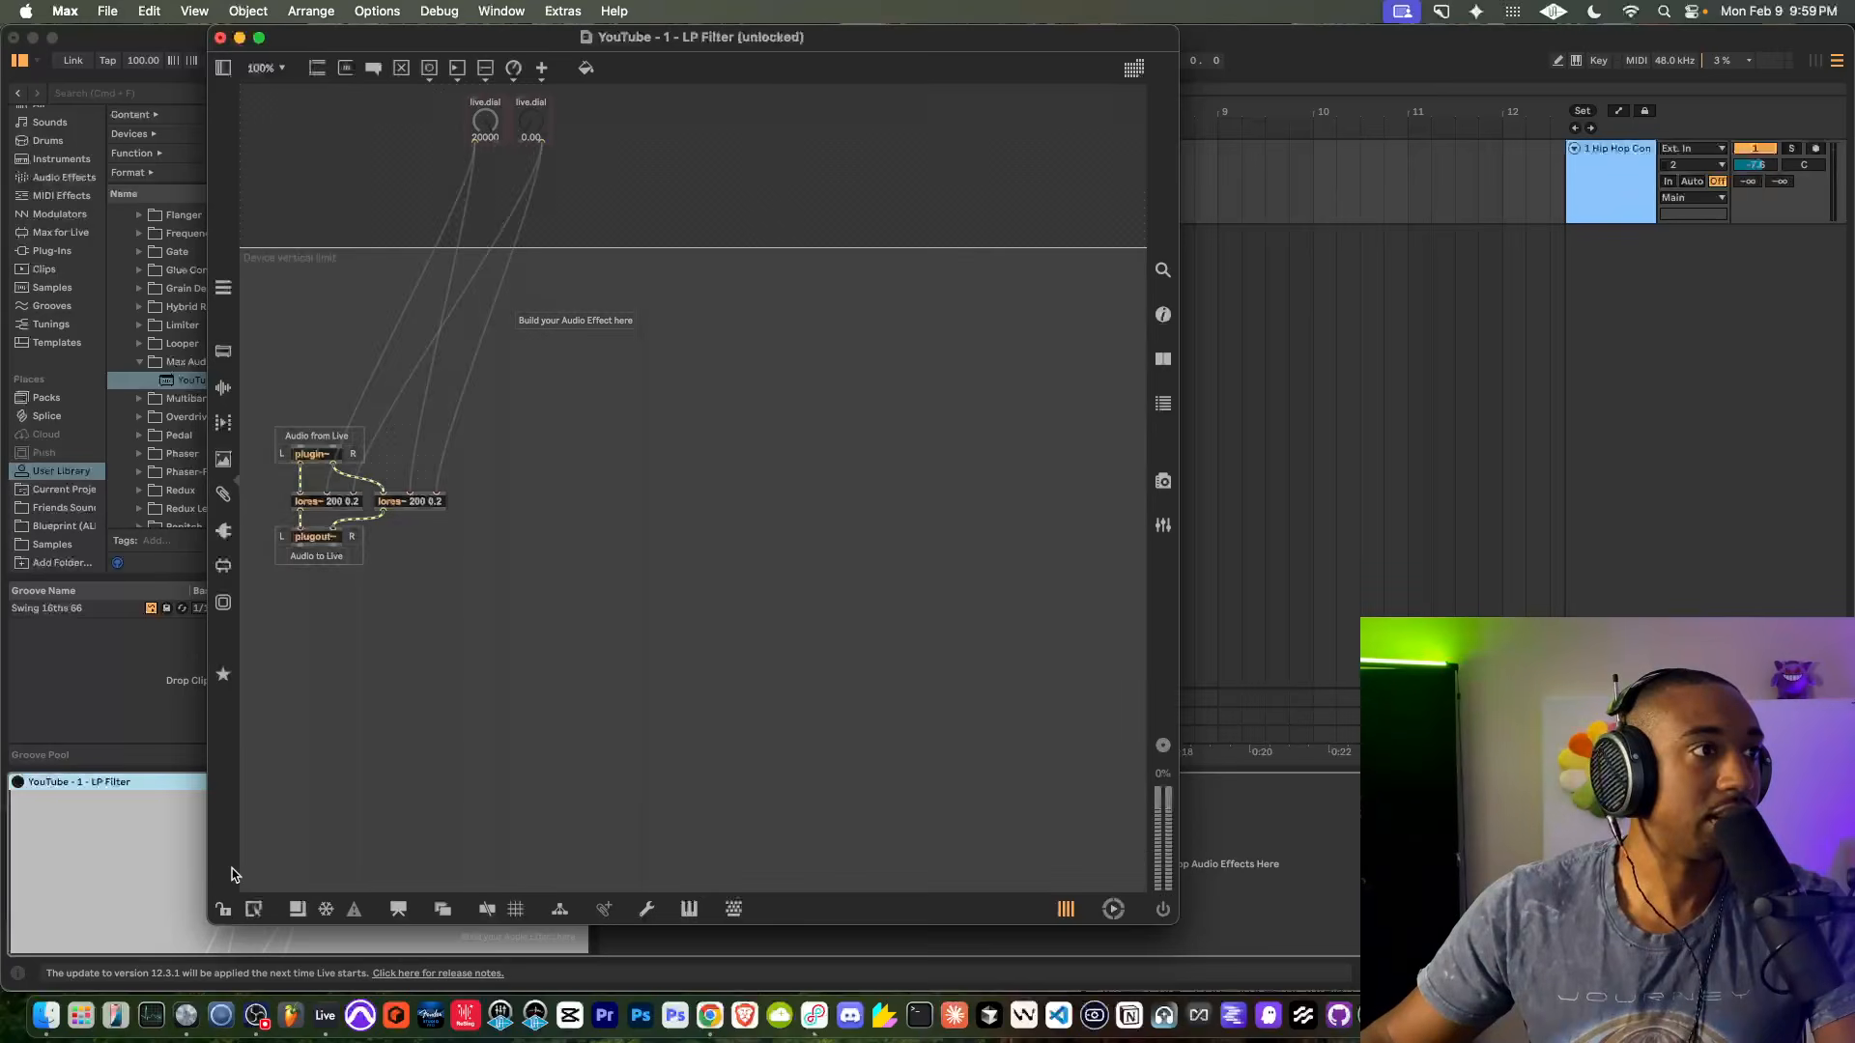
right_click(498, 290)
left_click(601, 222)
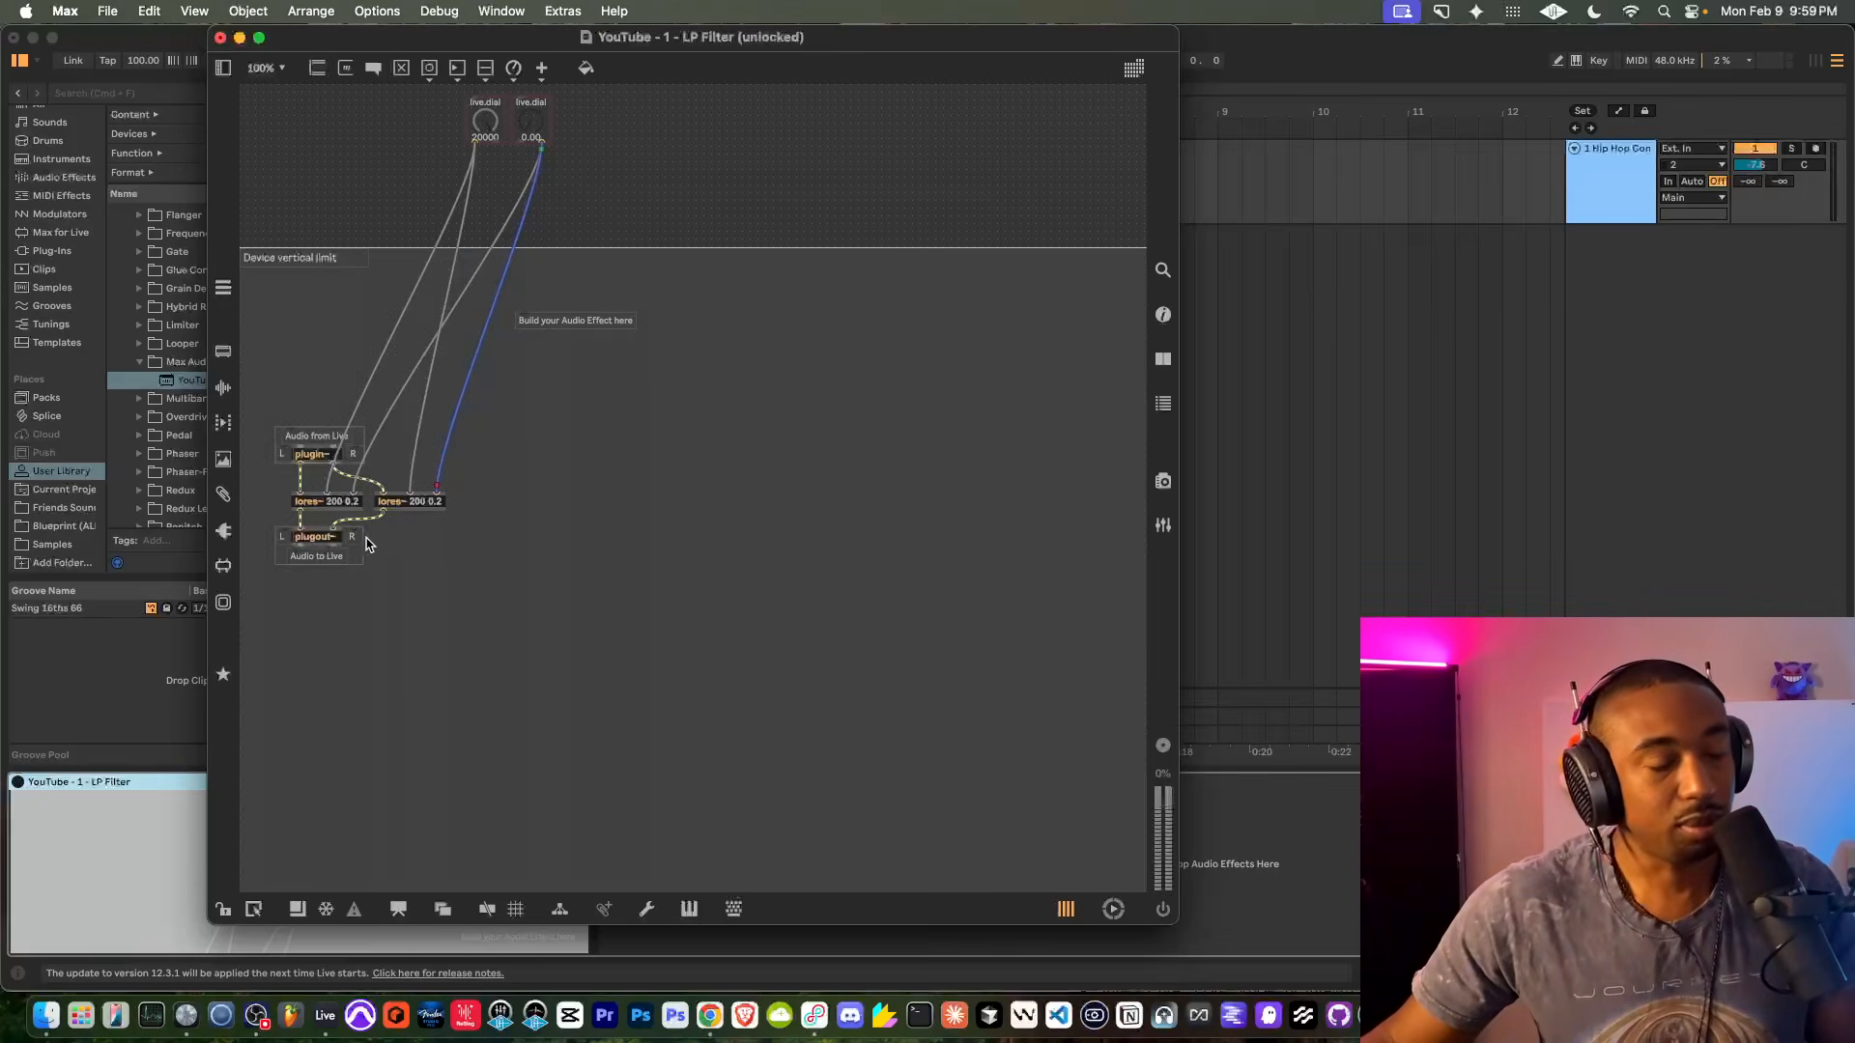
Lock the patcher and close the Max editor to return to Live
left_click(223, 909)
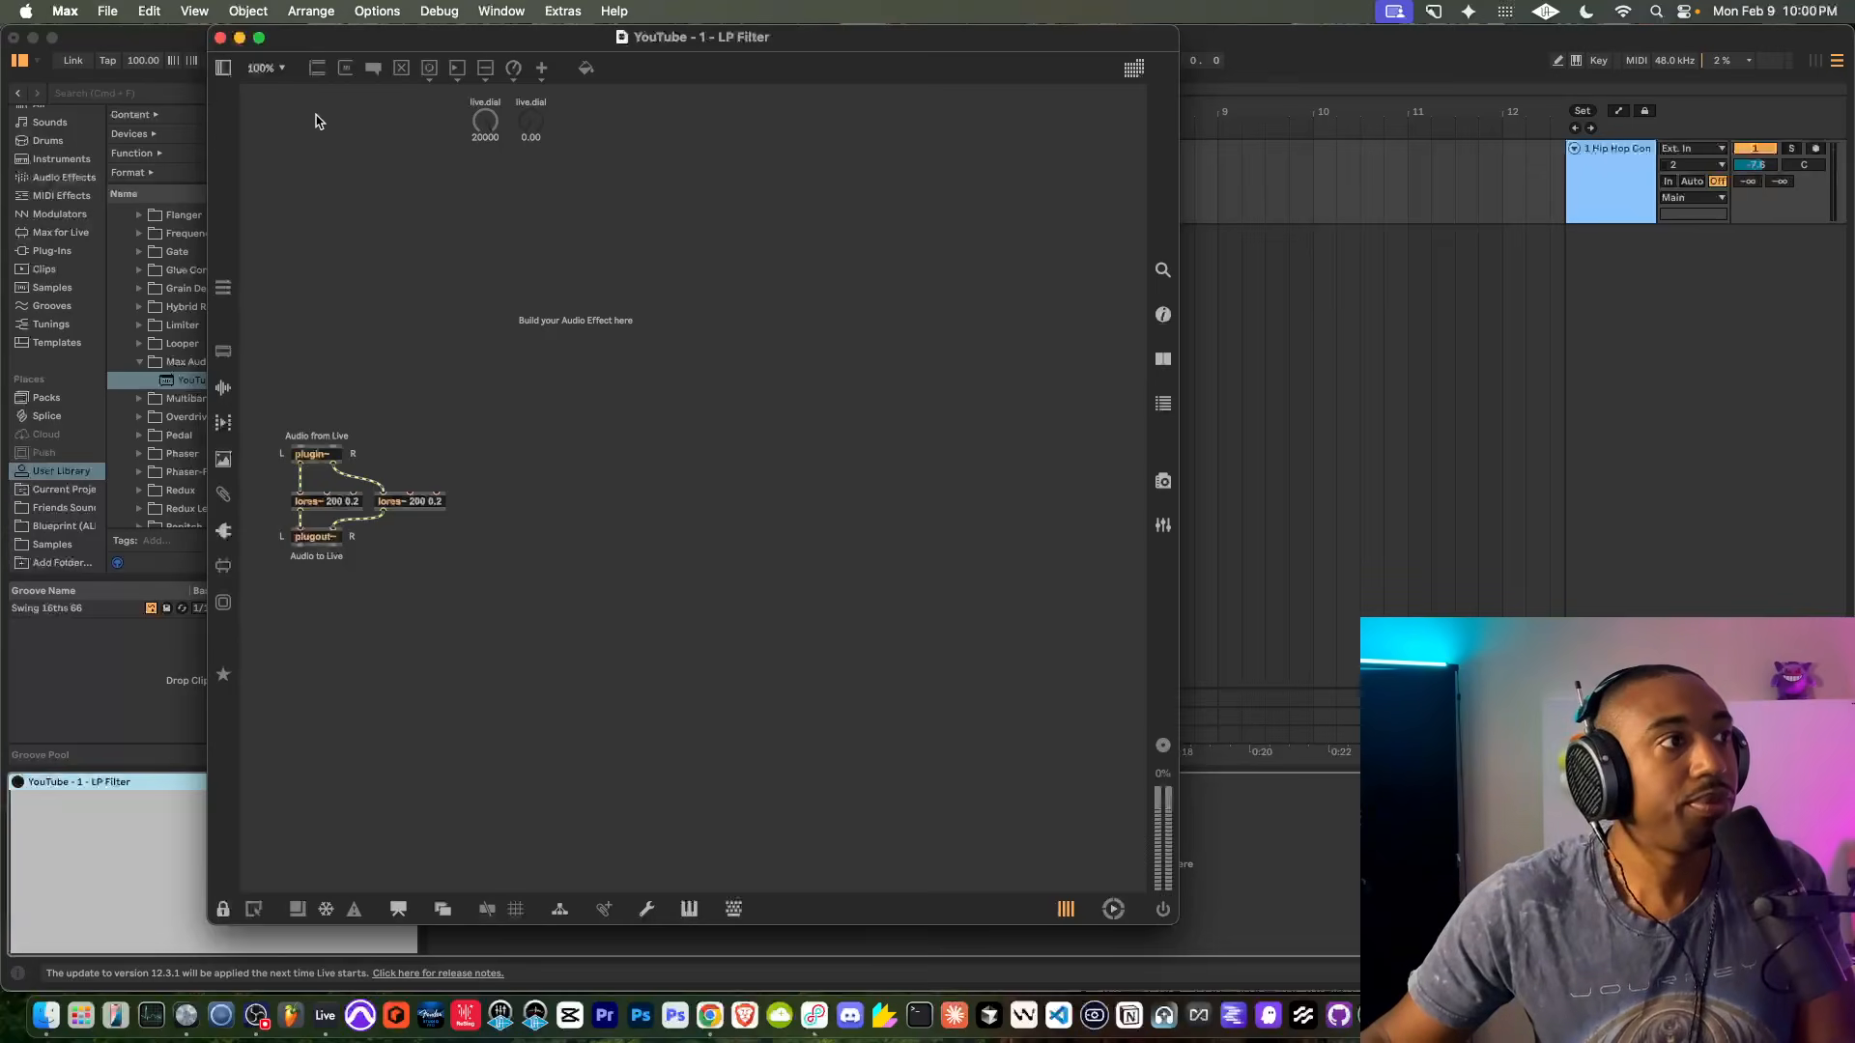
left_click(221, 38)
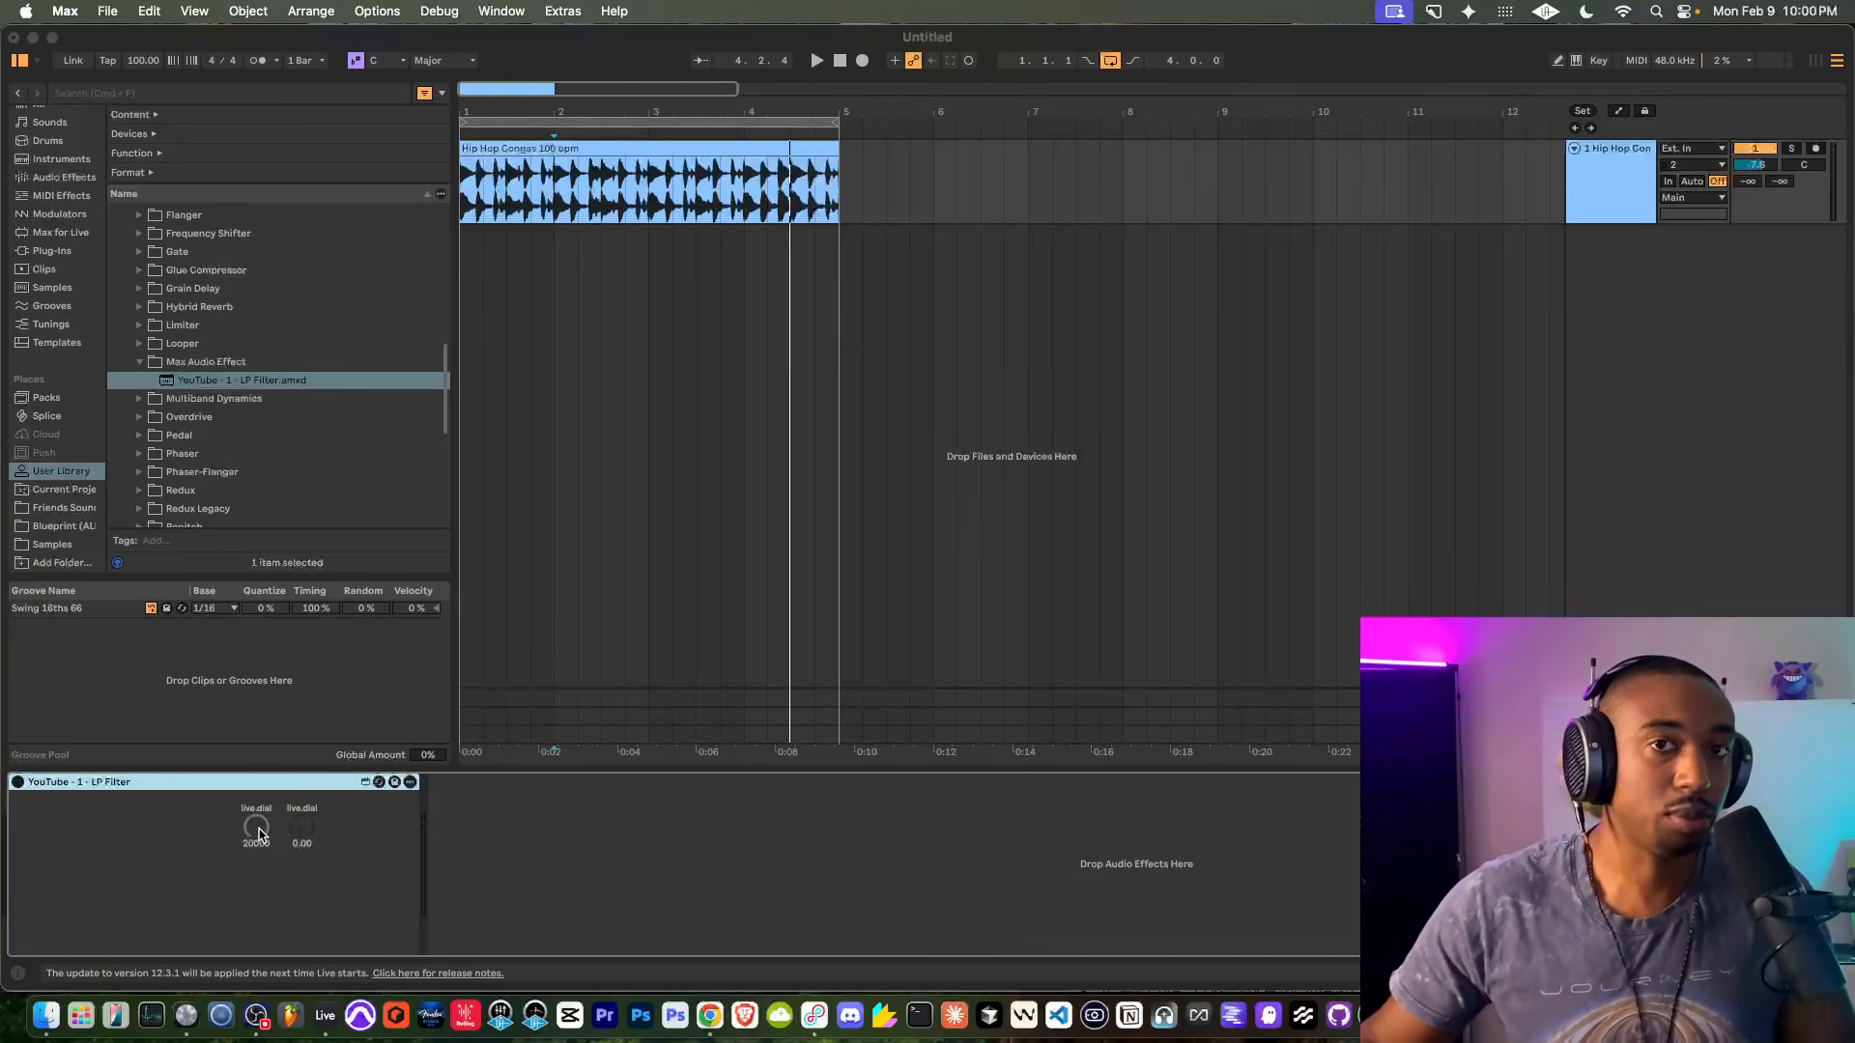
Reactivate the LP Filter device and play the congas loop while trying its cutoff dial
left_click_drag(258, 835, 258, 855)
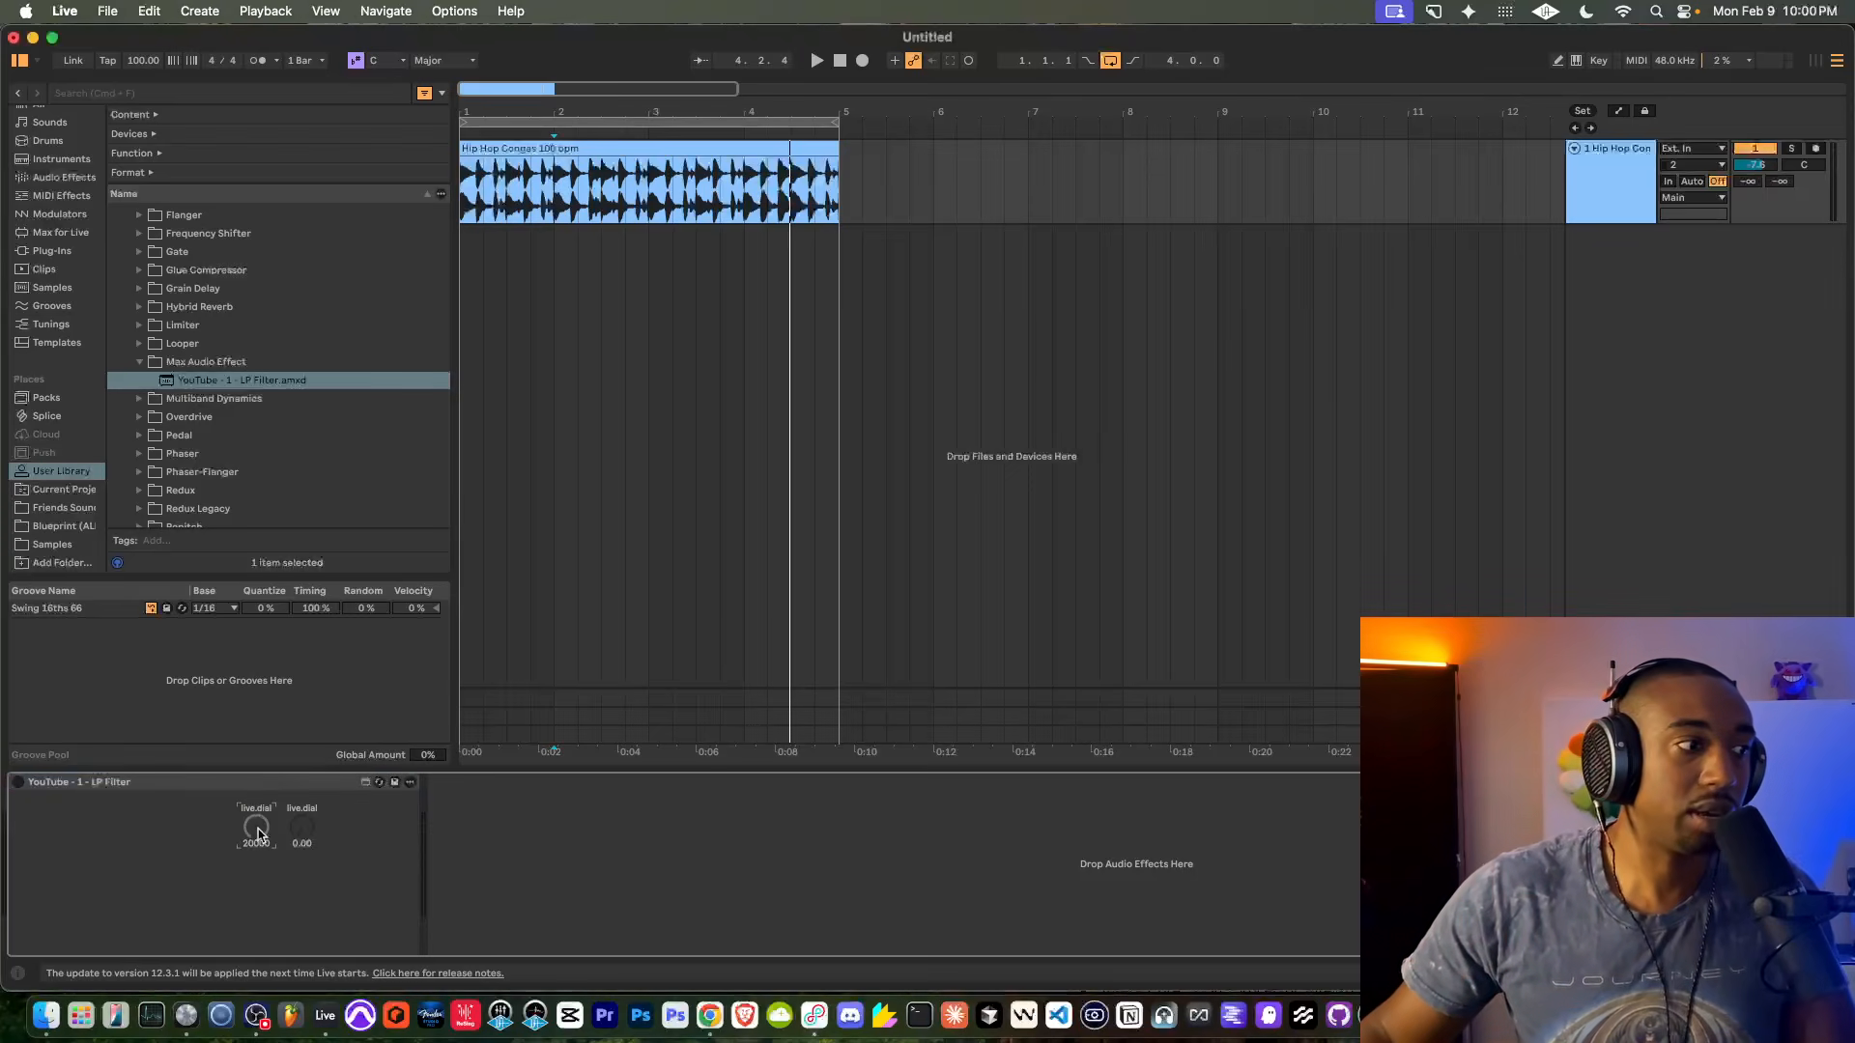
left_click(18, 782)
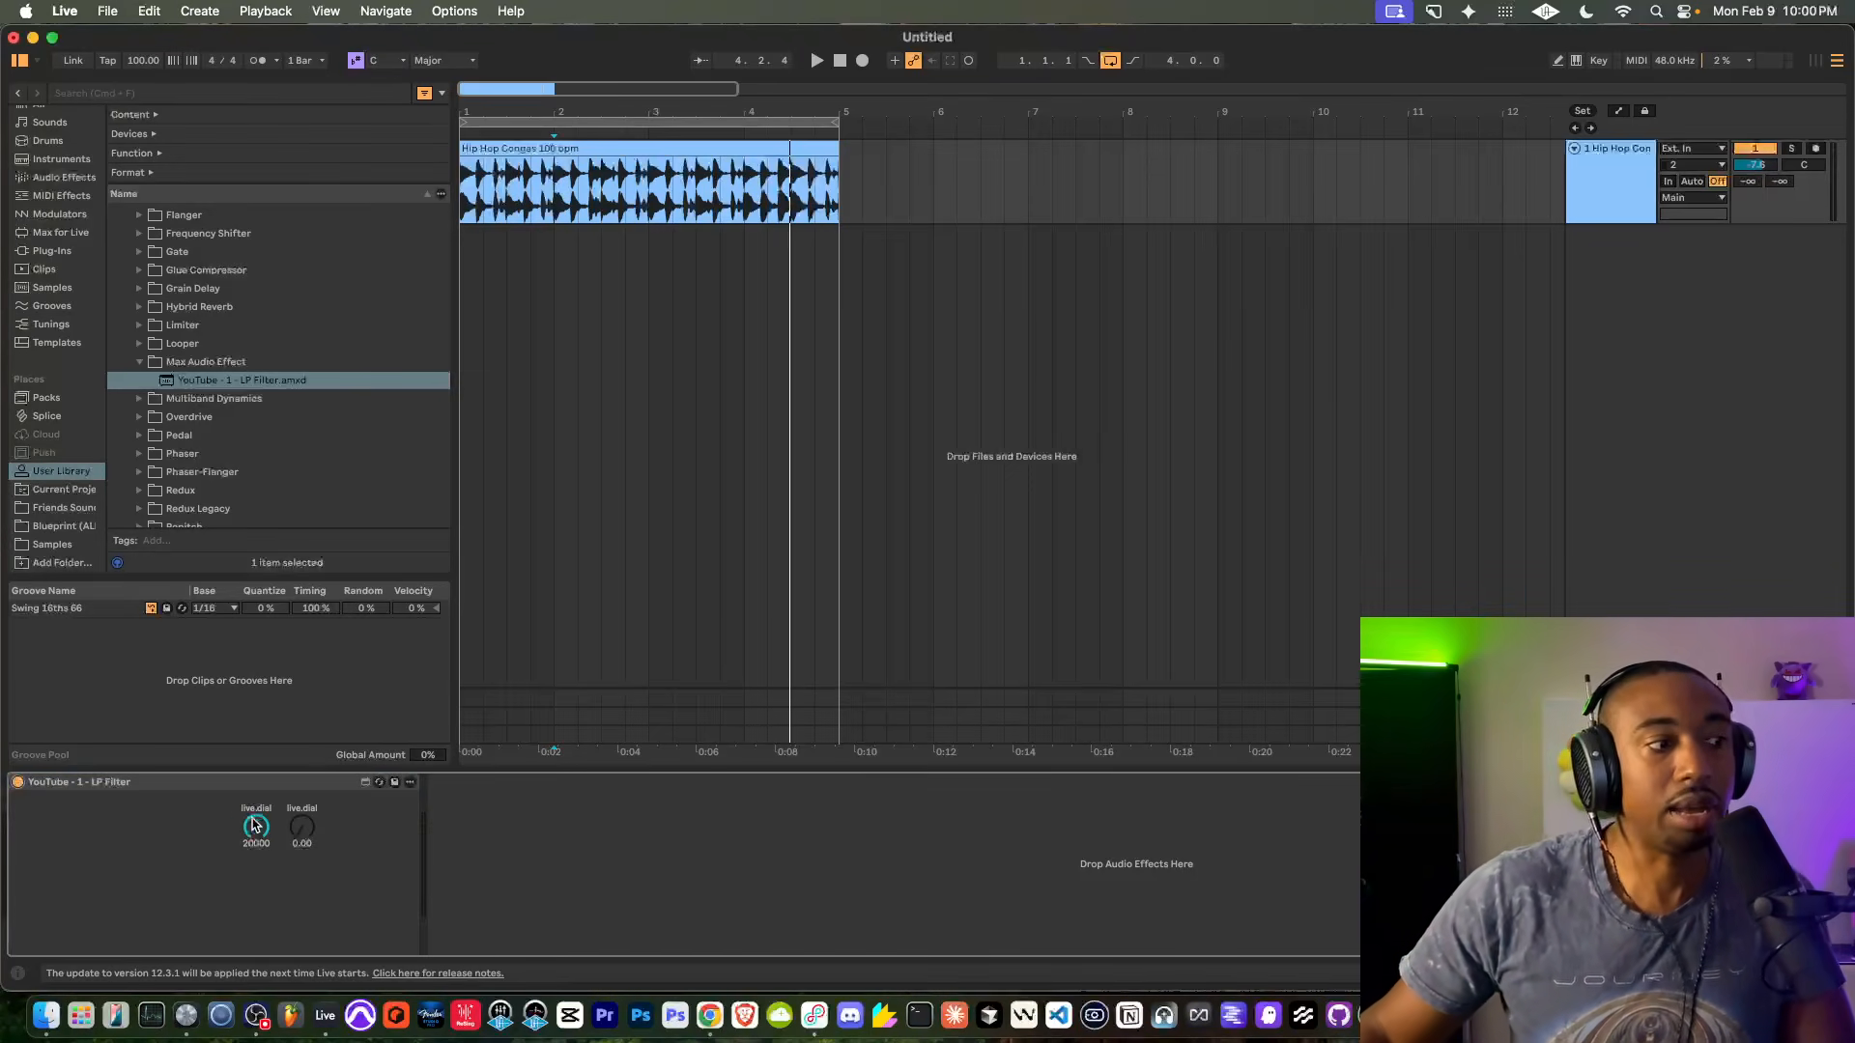
key("space")
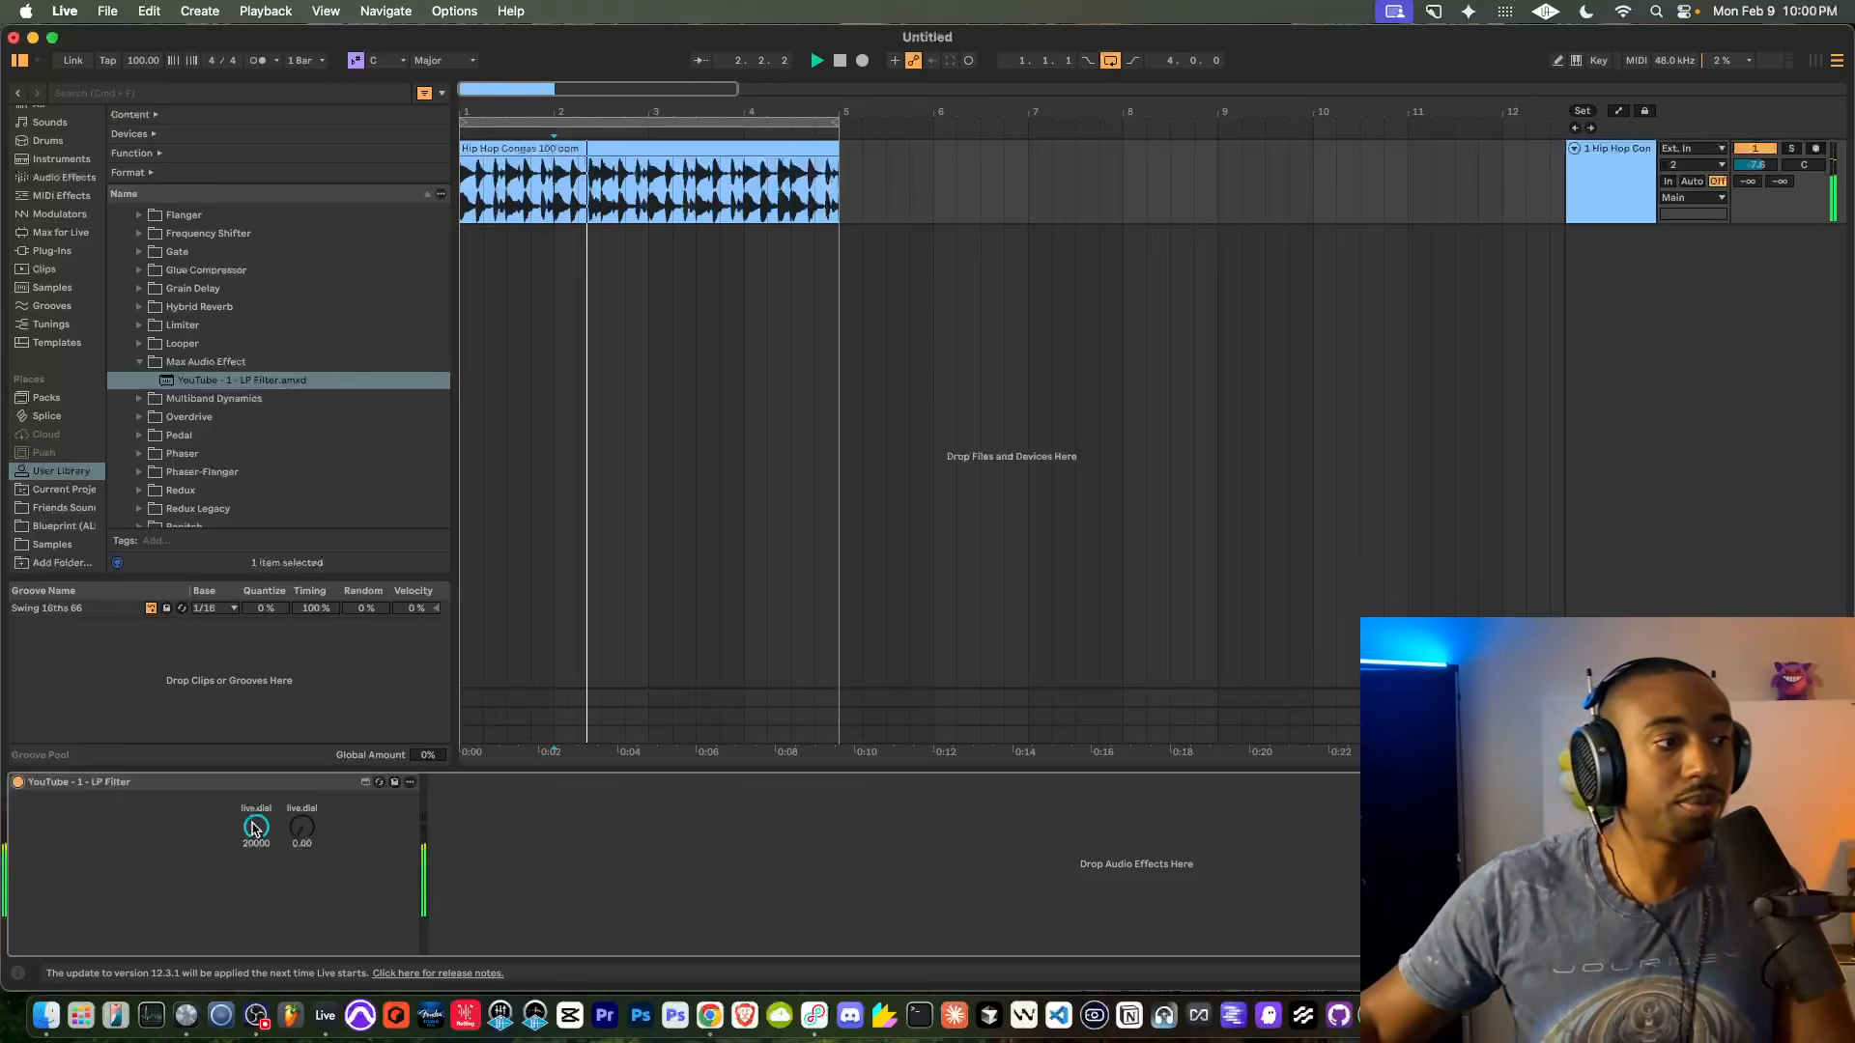
mouse_move(253, 827)
left_mouse_down()
mouse_move(253, 876)
mouse_move(253, 825)
left_mouse_up()
key("space")
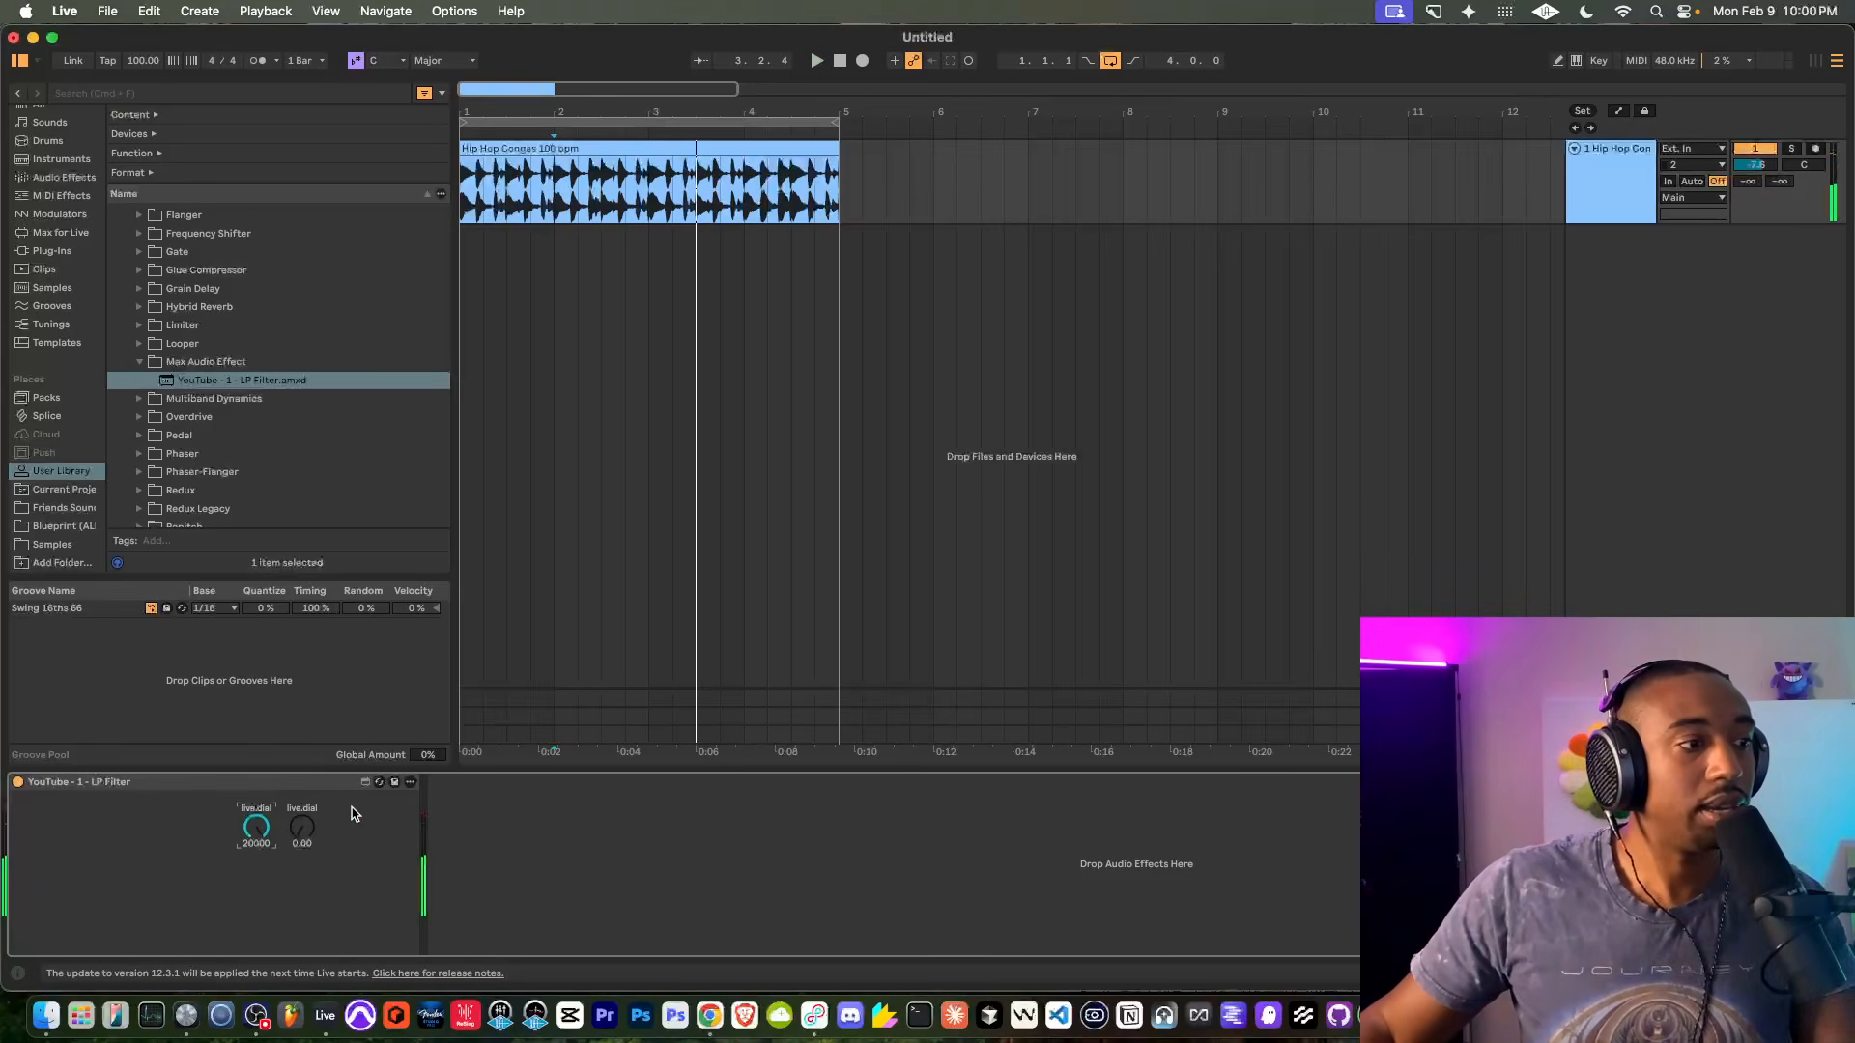
Open the LP Filter device in the Max editor and move the cutoff dial into the top-left corner of the device area
left_click(412, 783)
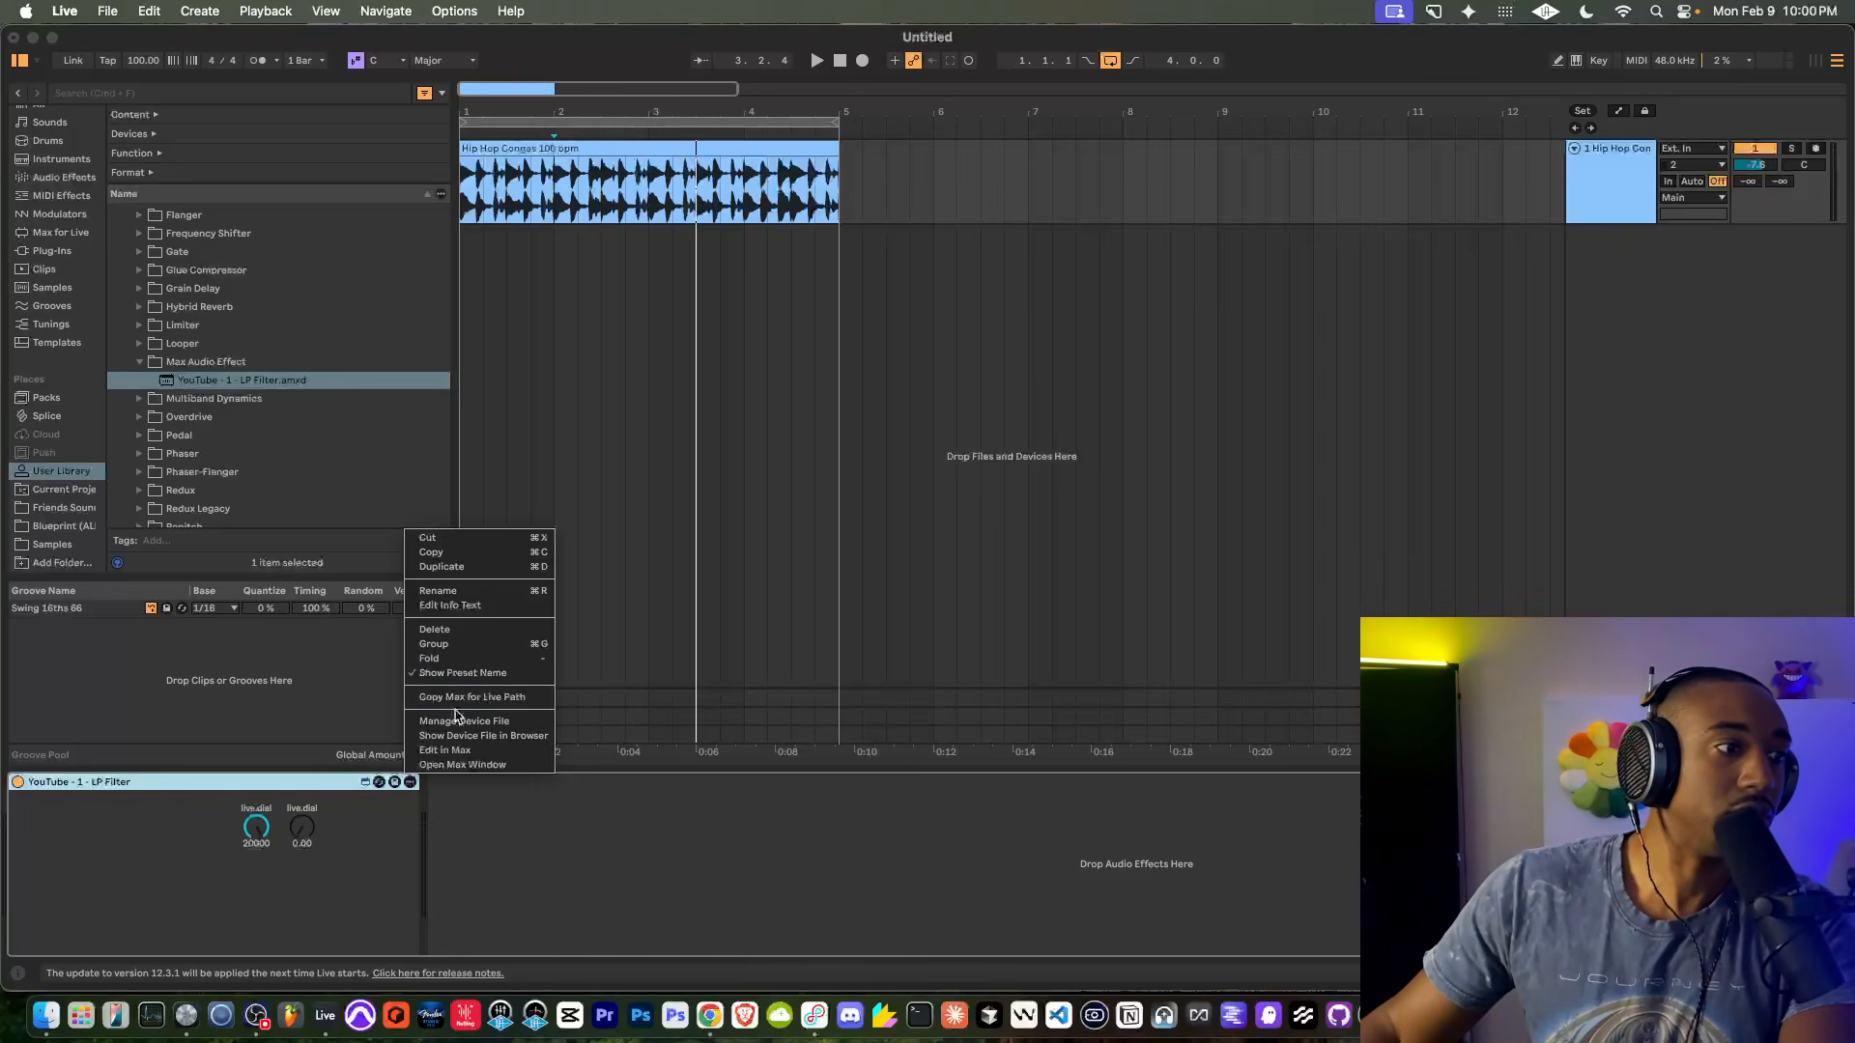
left_click(447, 750)
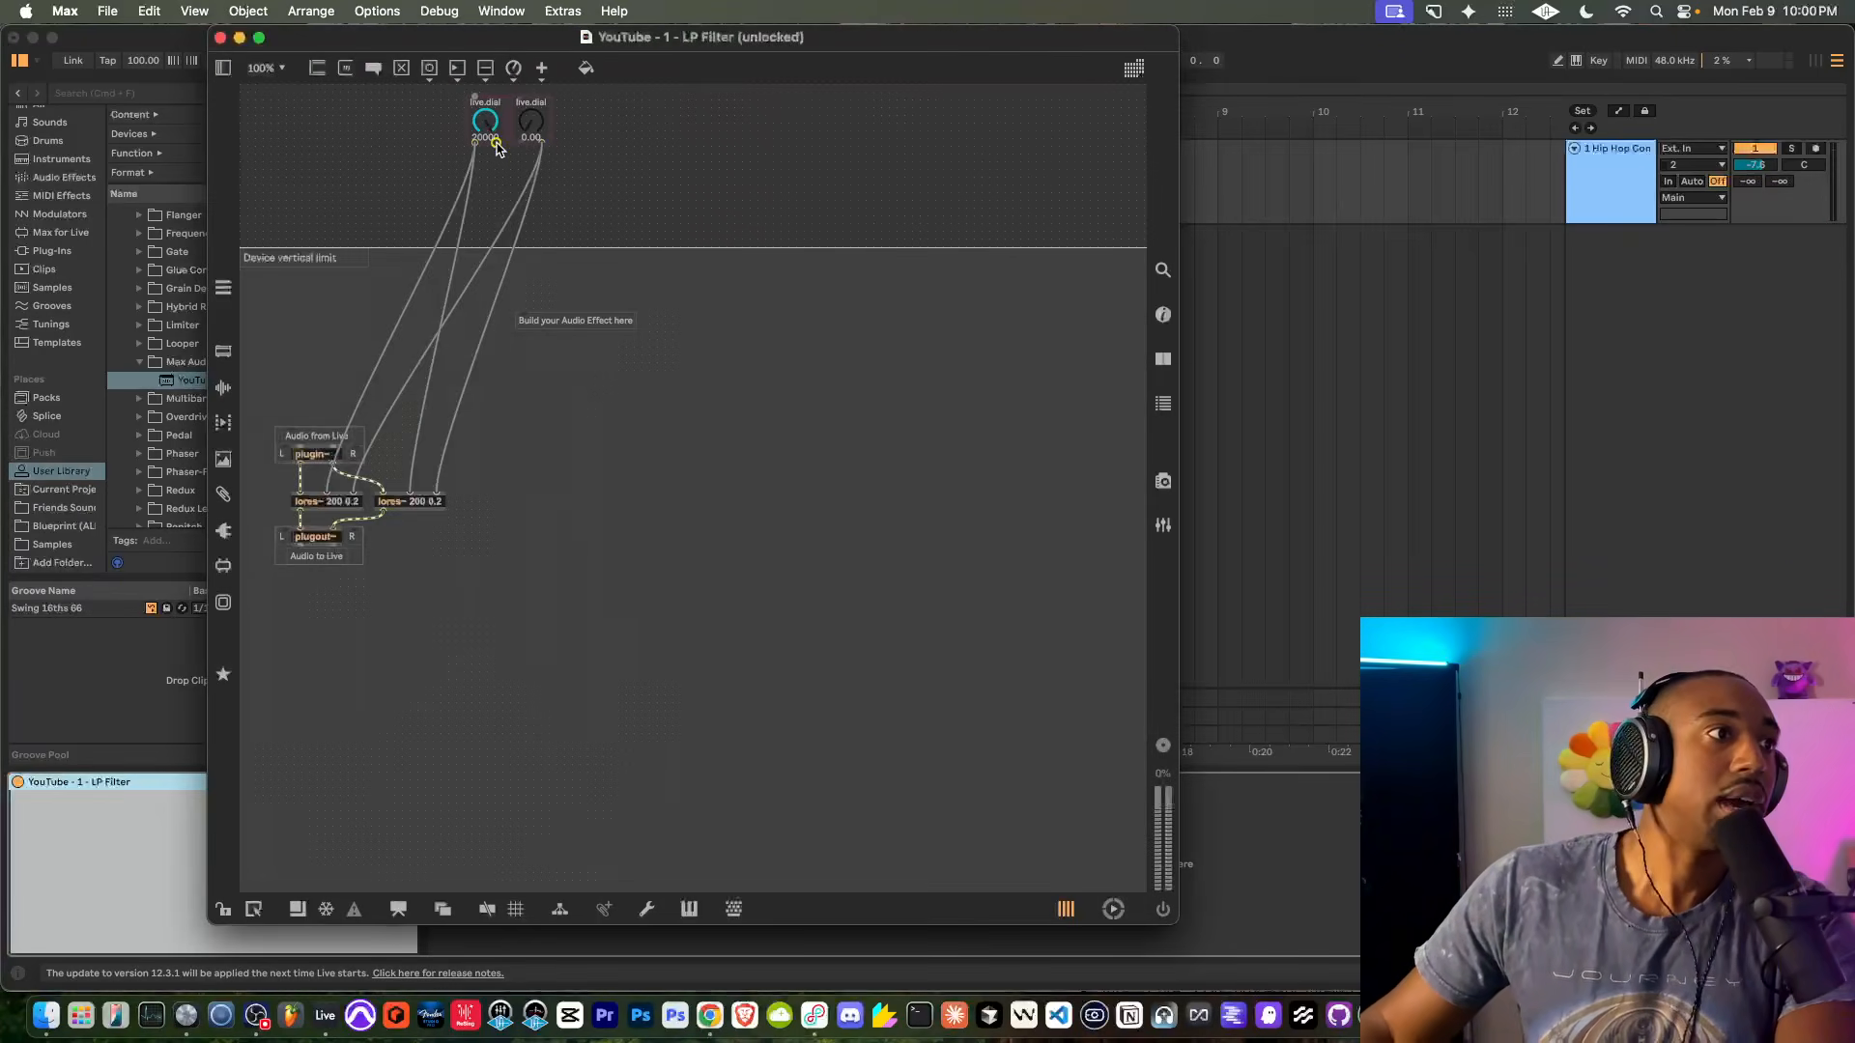
left_click_drag(484, 138, 351, 145)
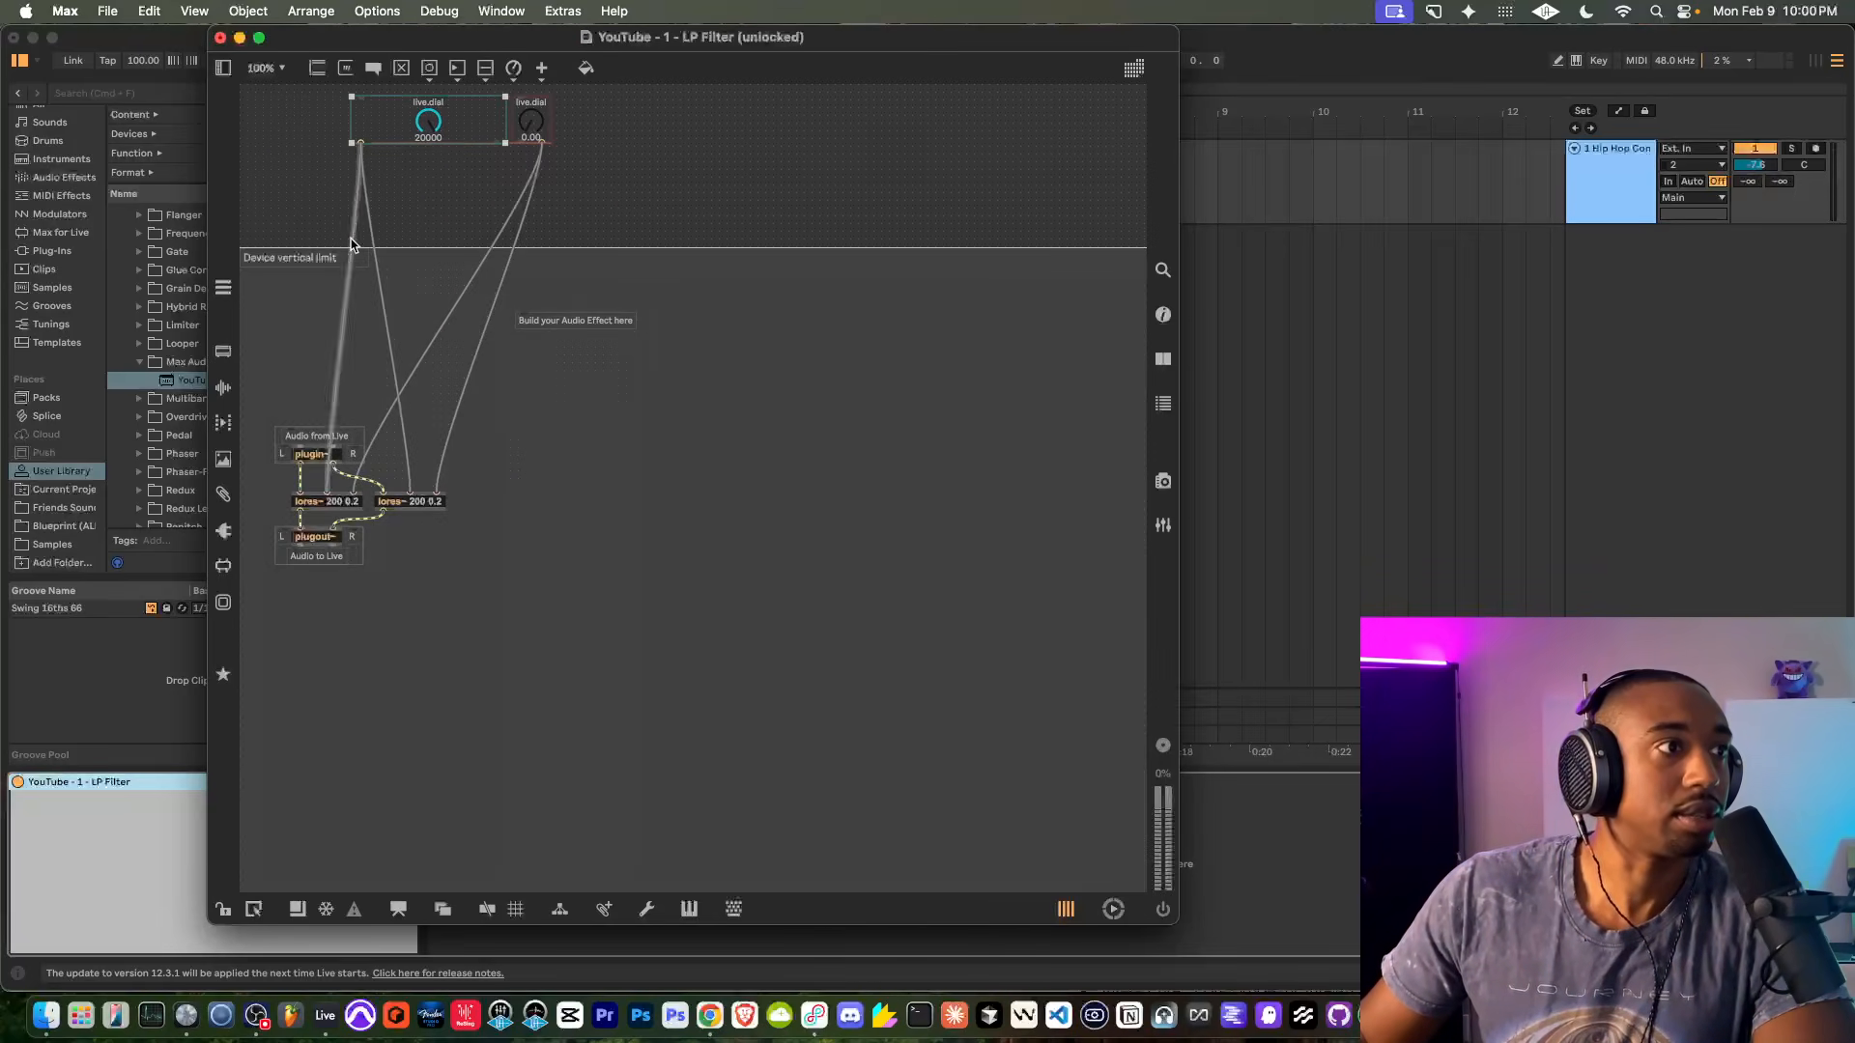
left_click_drag(504, 145, 287, 129)
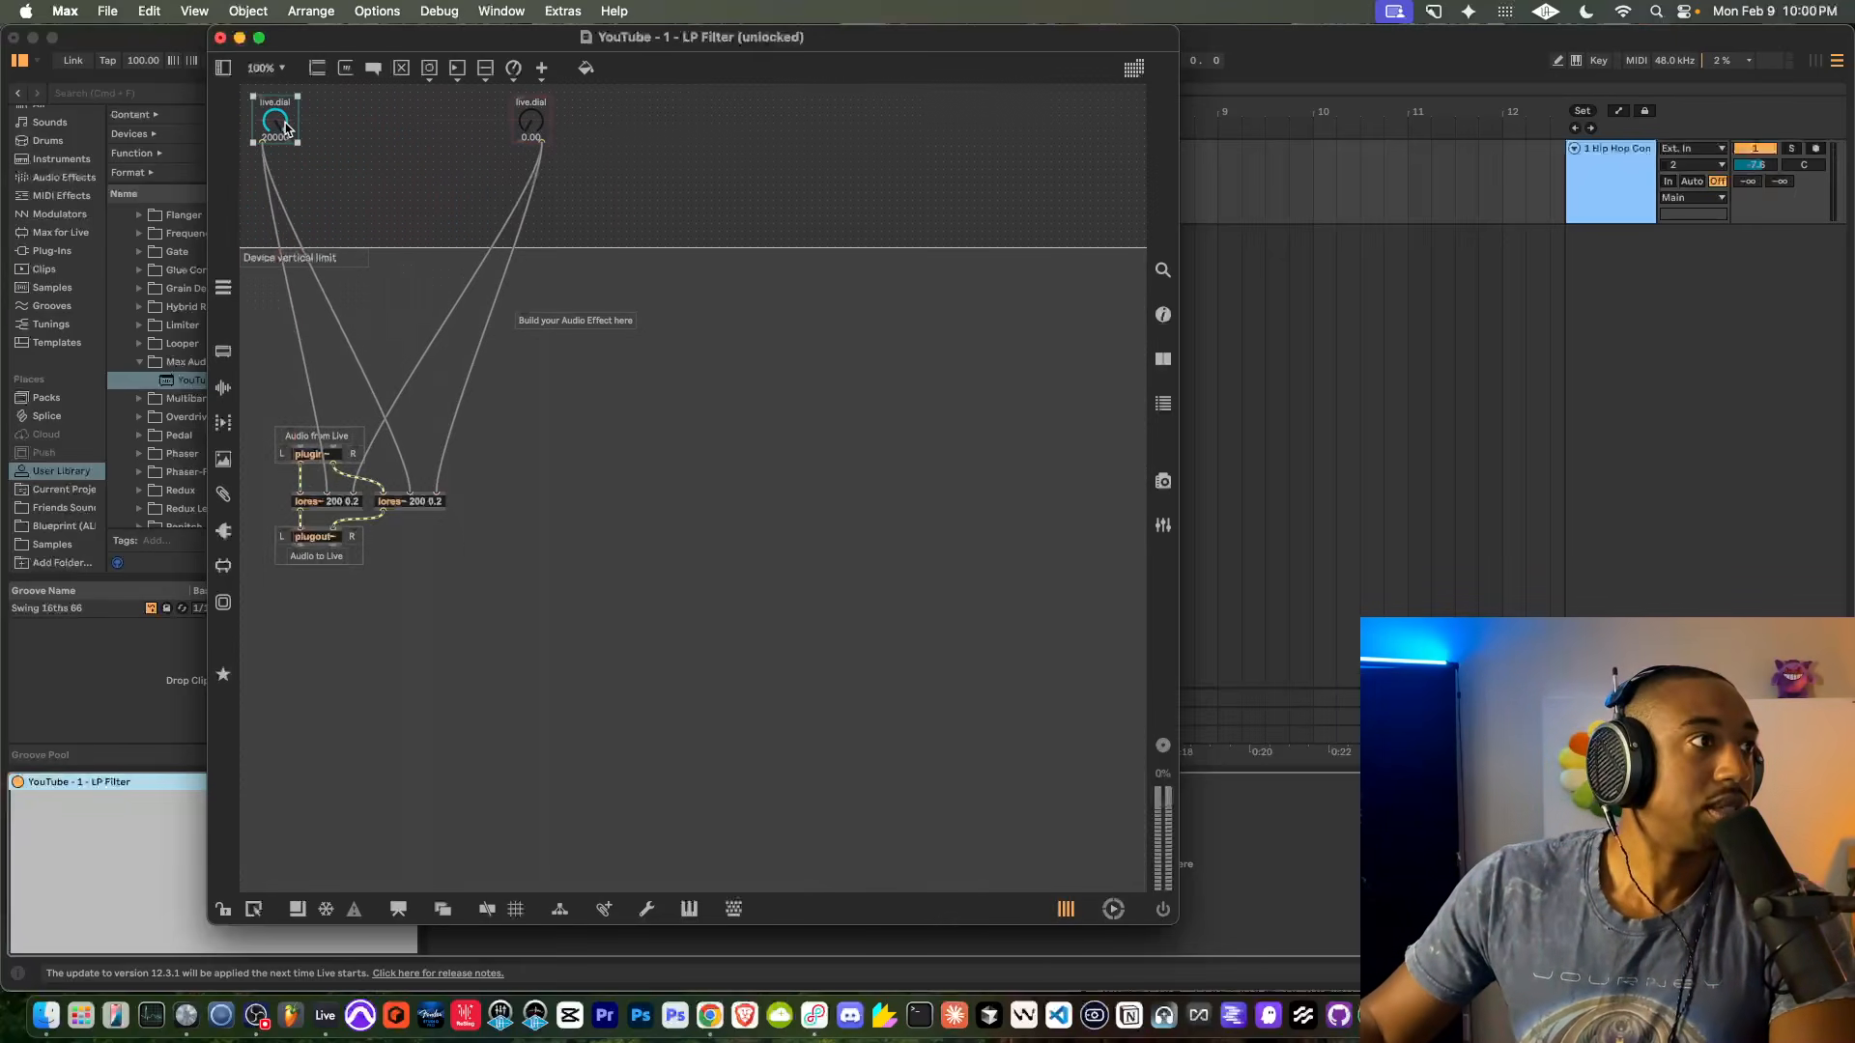
key("super+equal")
scroll(326, 160, "up", 1)
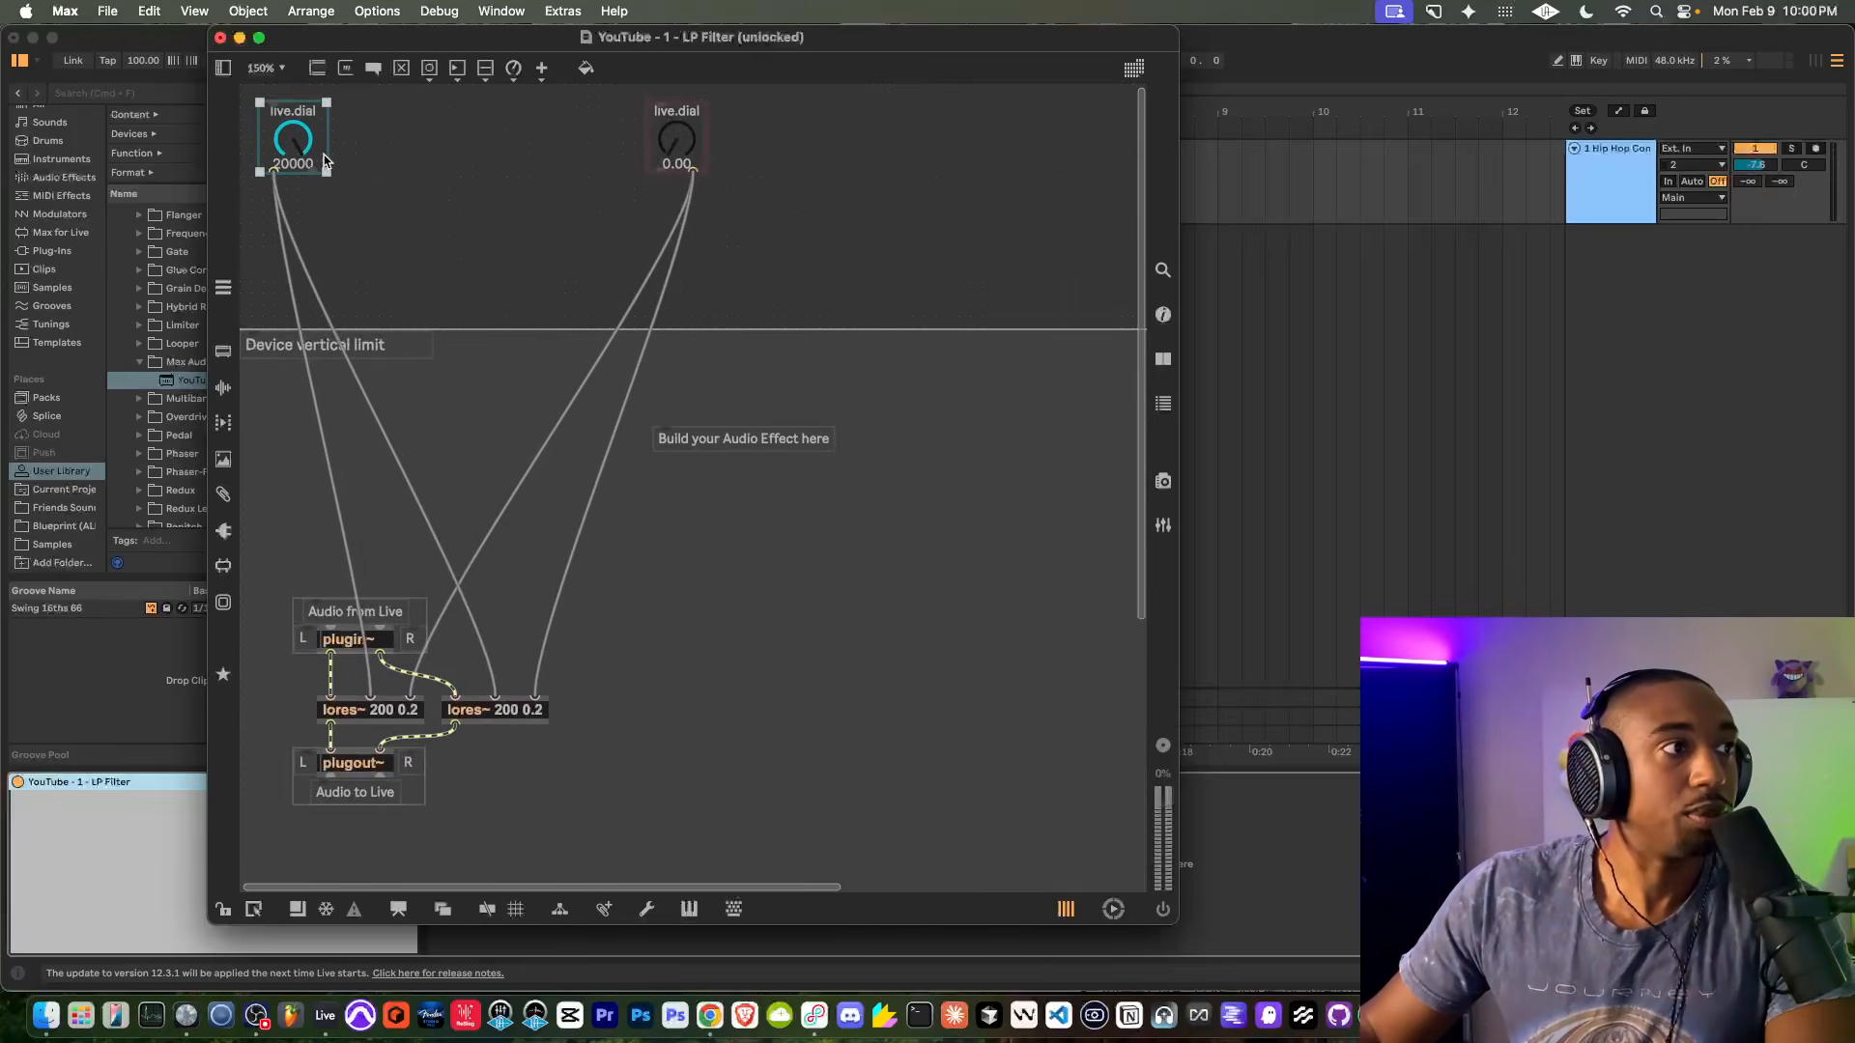
mouse_move(291, 147)
left_mouse_down()
mouse_move(328, 147)
mouse_move(274, 140)
left_mouse_up()
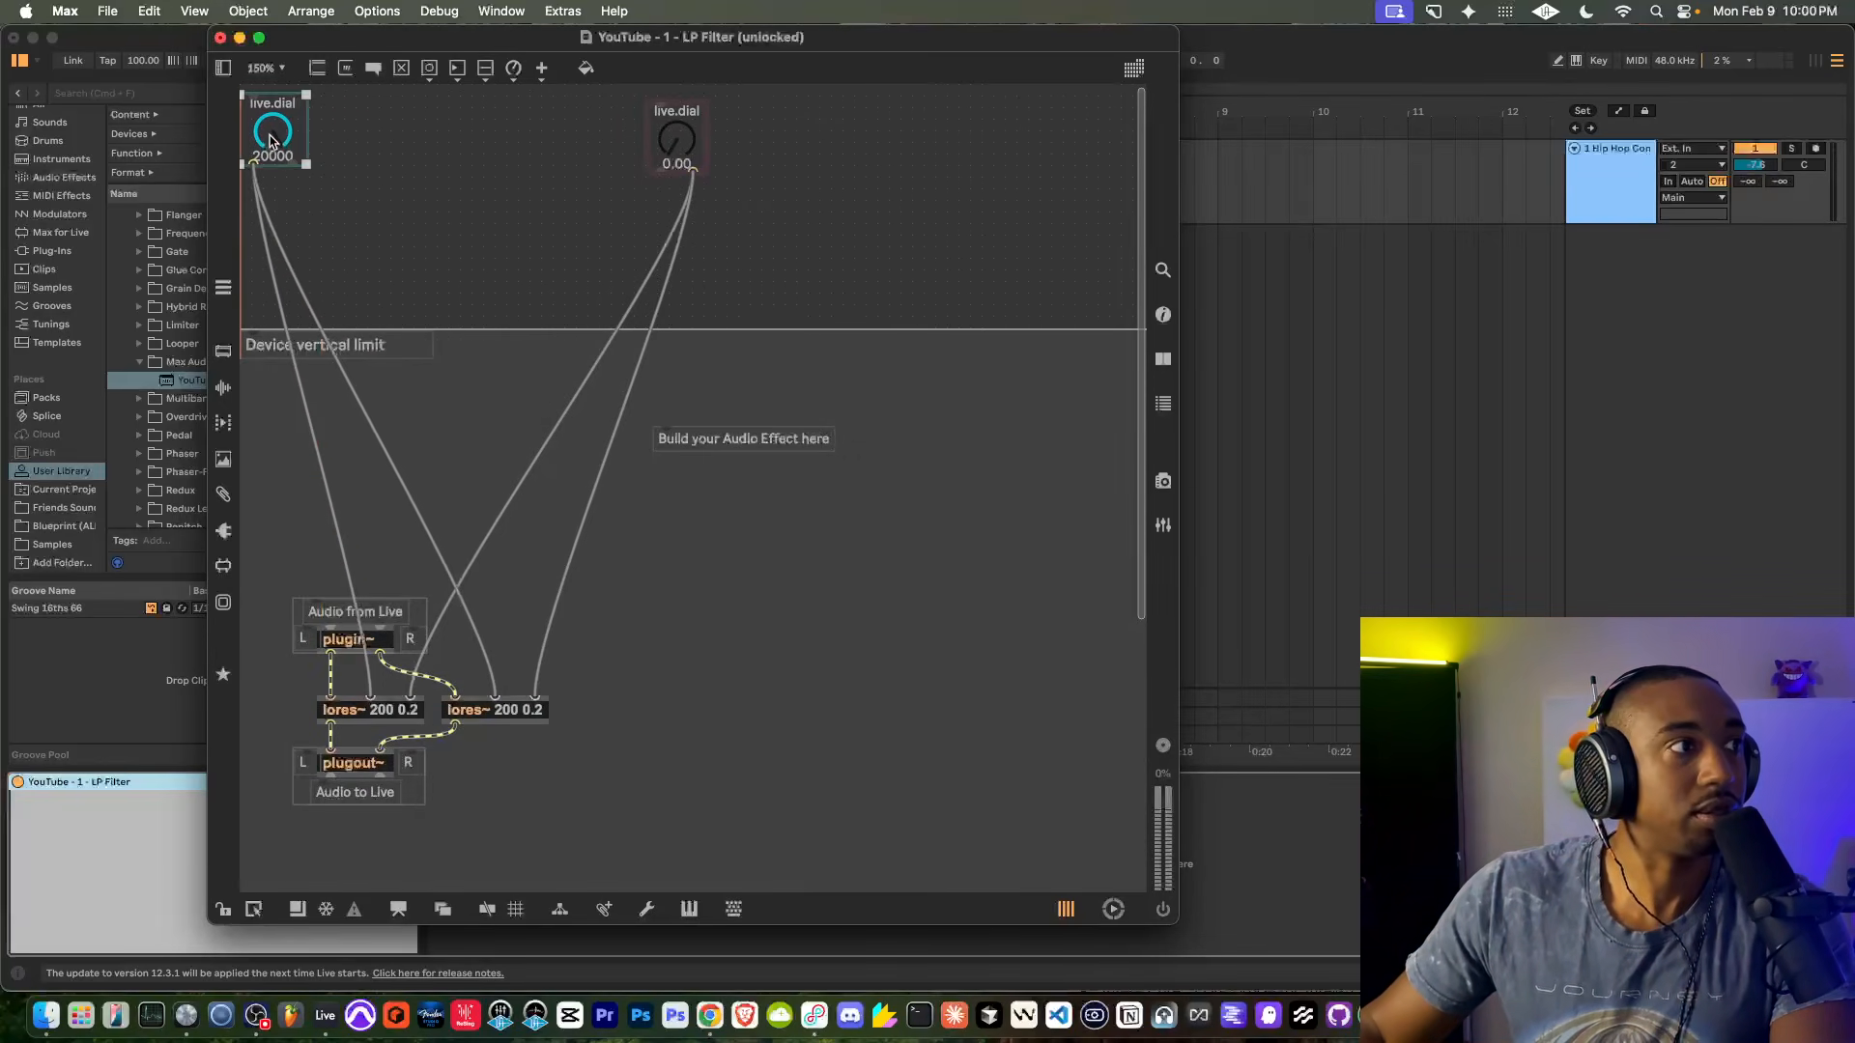
Place the resonance dial directly beside the cutoff dial, save the device and close the Max editor
left_click_drag(688, 144, 358, 137)
left_click(527, 164)
key("super+s")
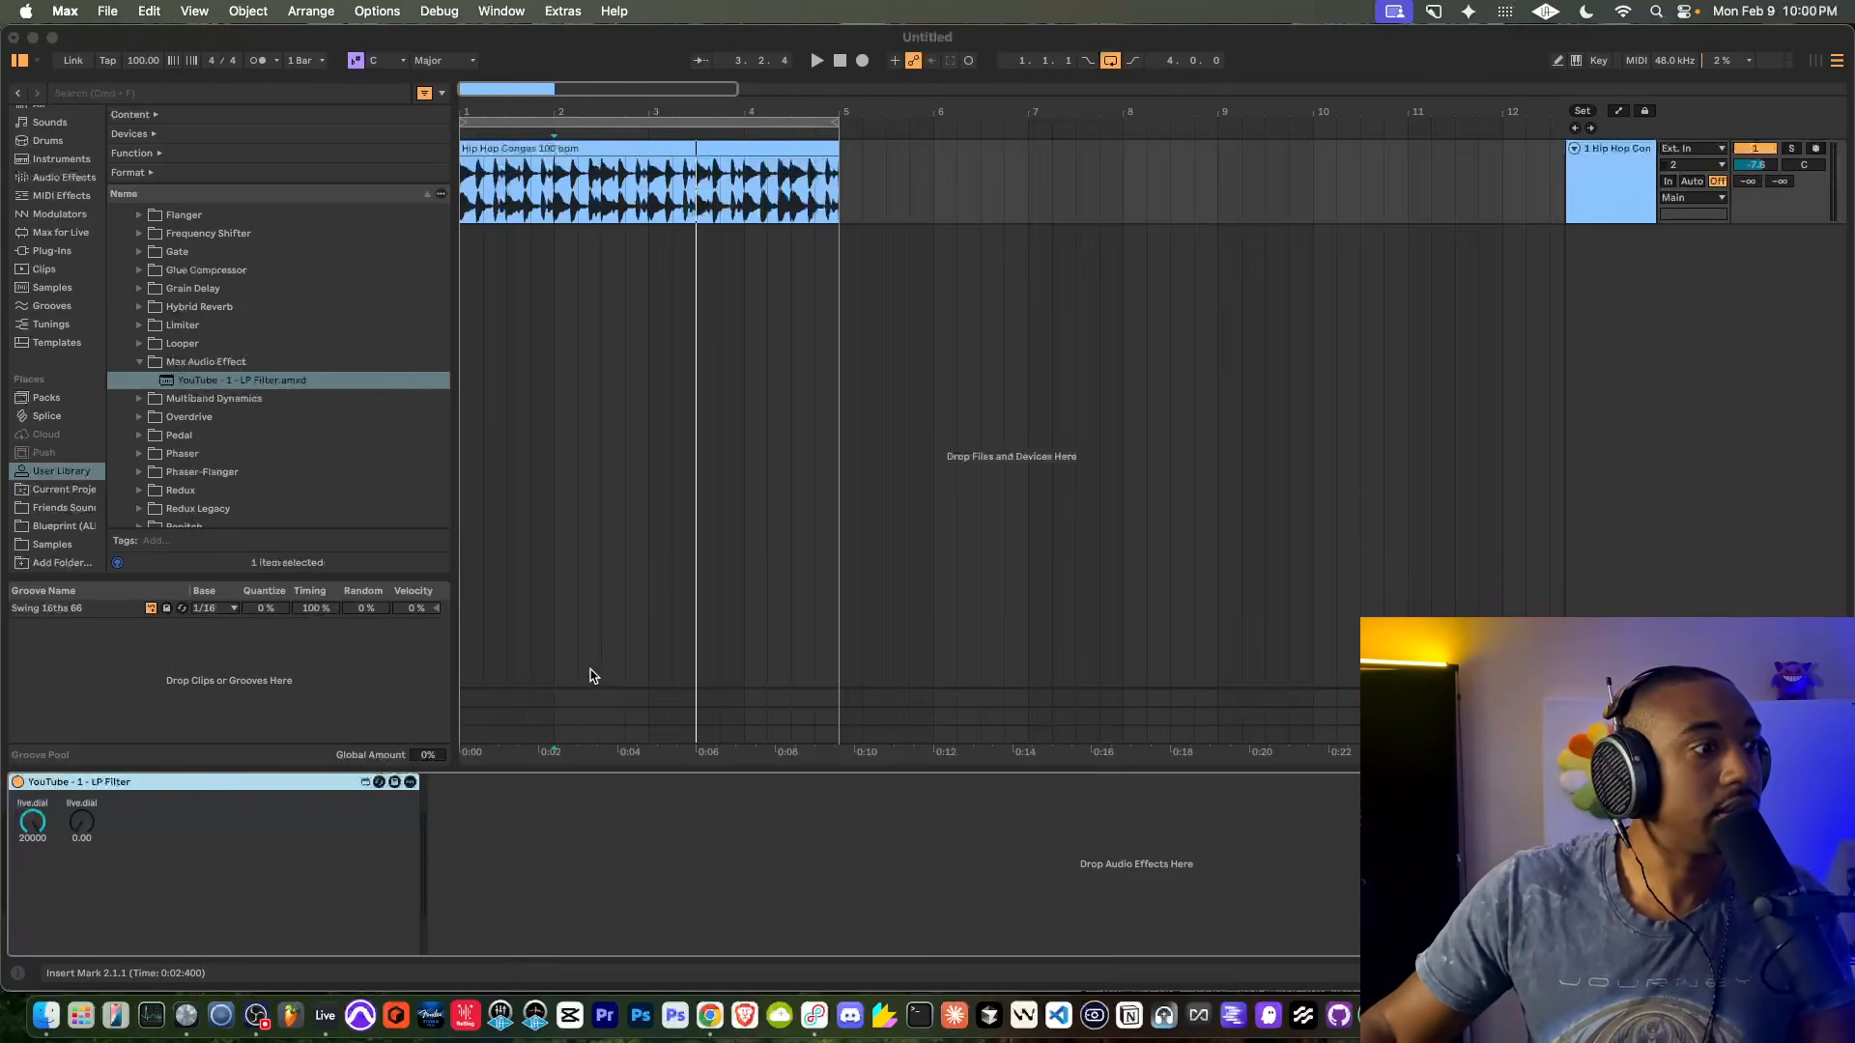
left_click(220, 37)
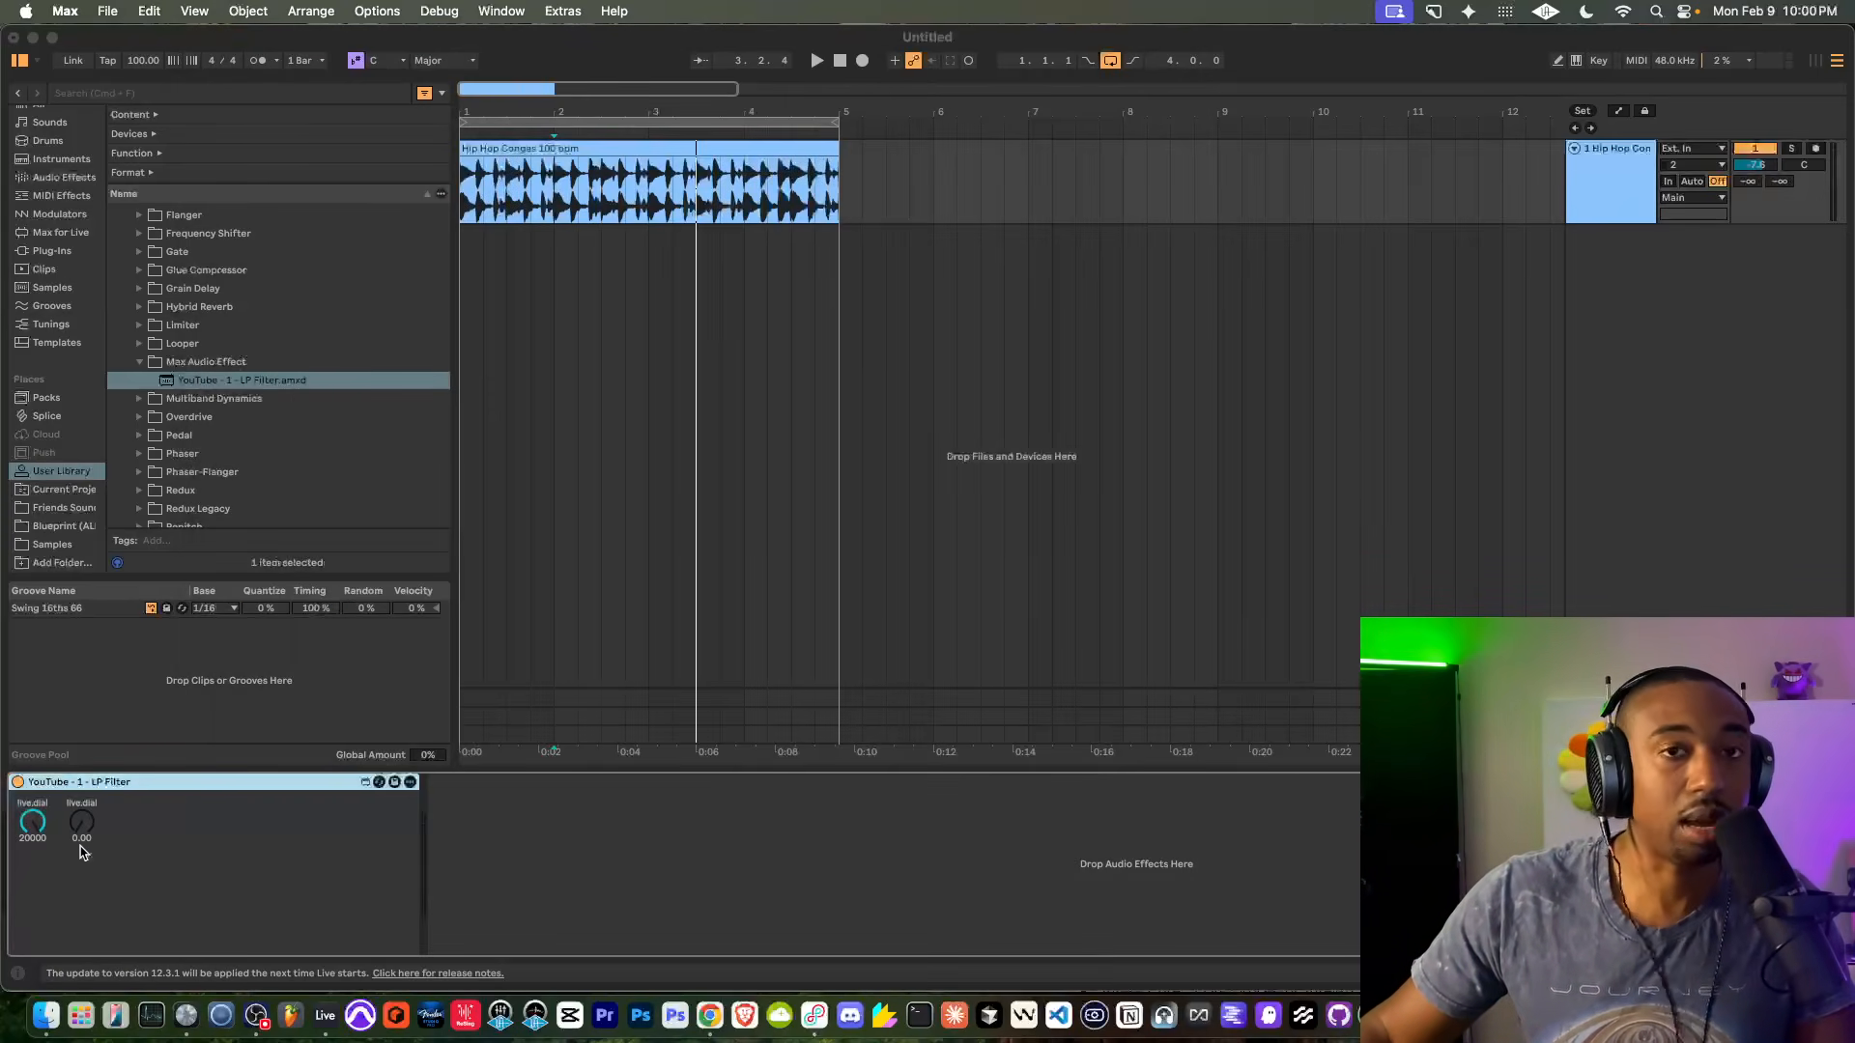
Play the congas loop in Live while trying the repositioned cutoff dial
left_click(471, 861)
key("space")
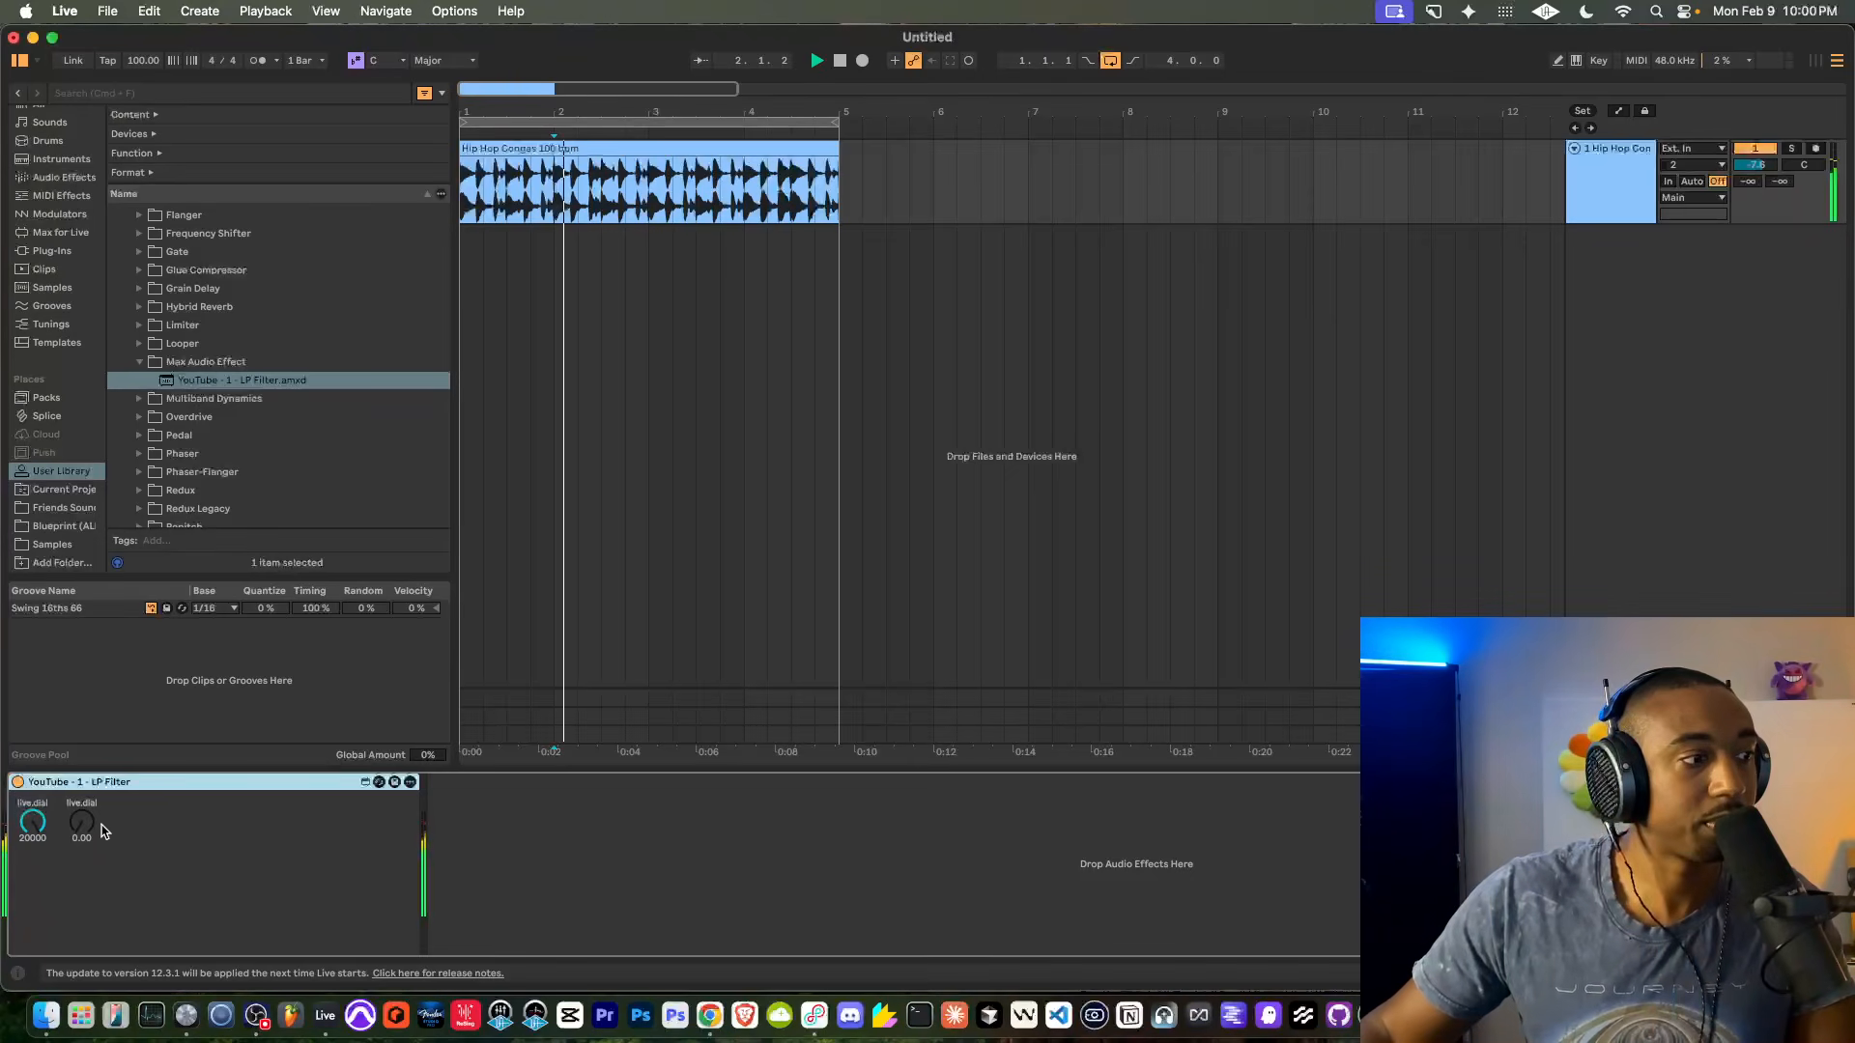
mouse_move(33, 822)
left_mouse_down()
mouse_move(33, 939)
mouse_move(33, 822)
left_mouse_up()
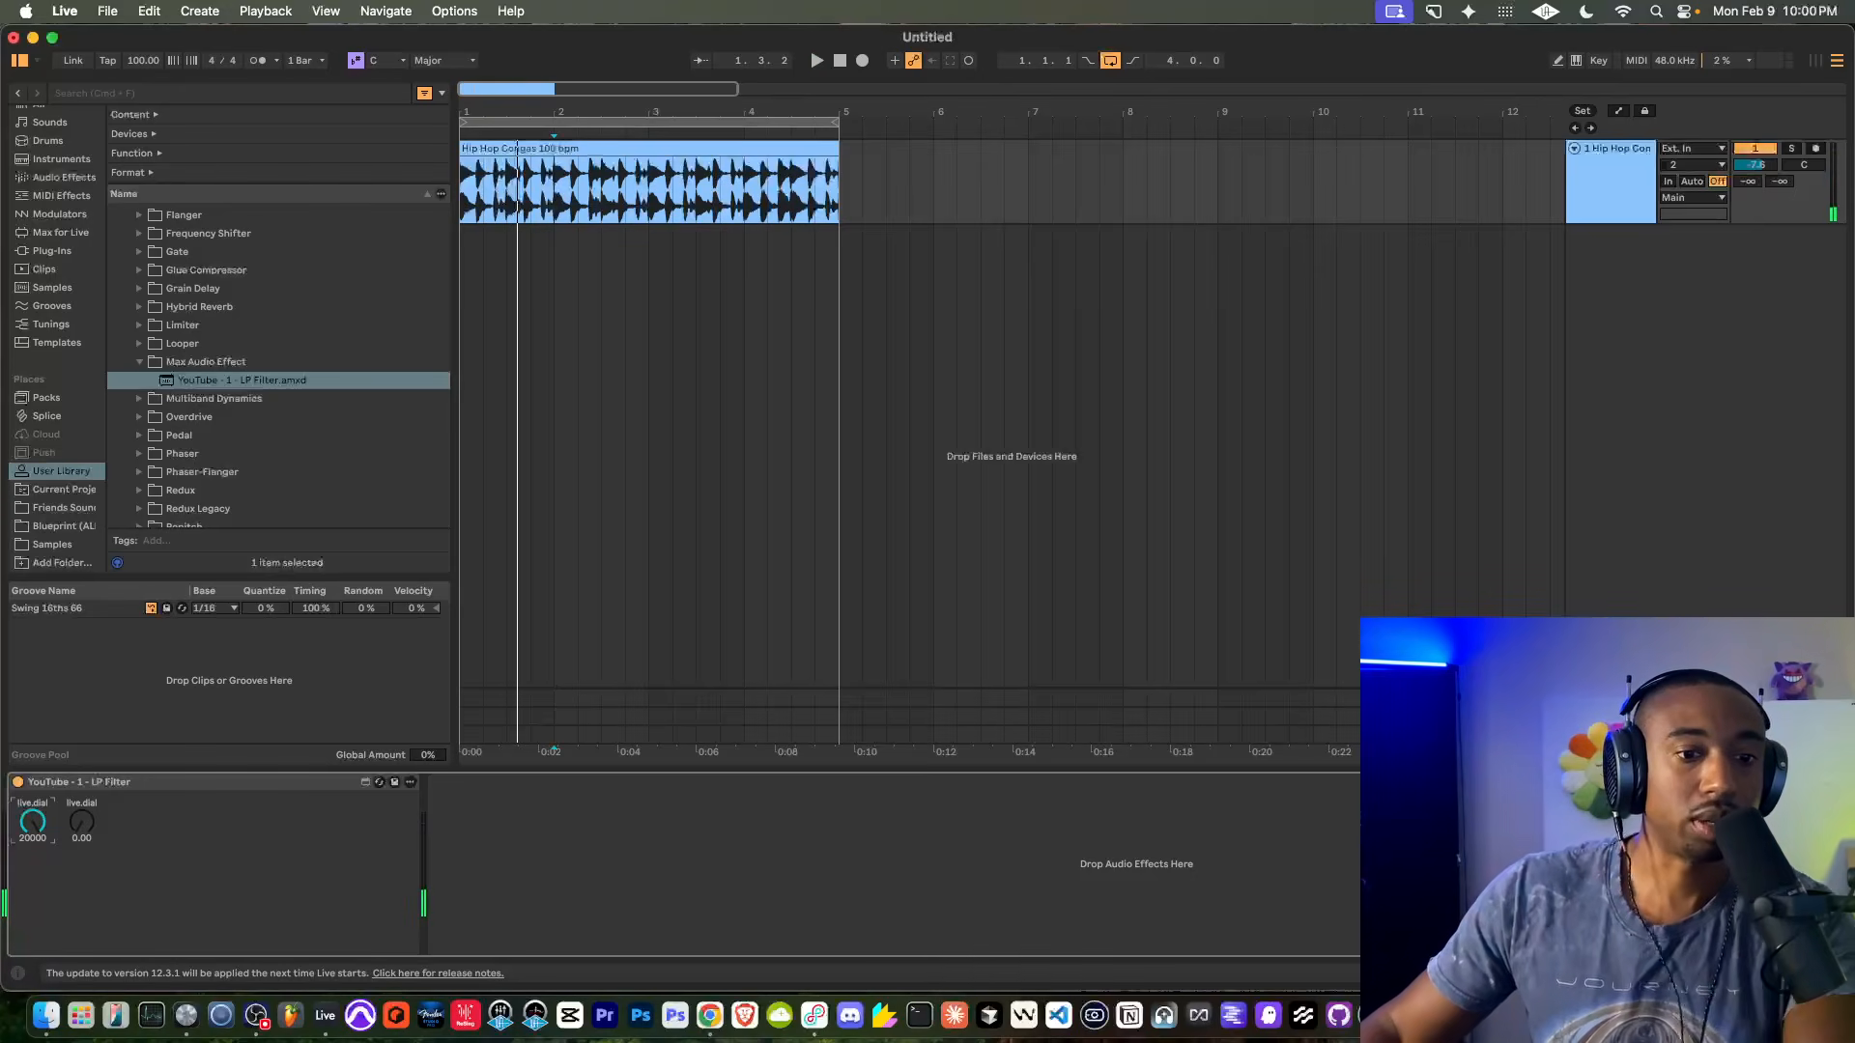
Reopen the LP Filter device in the Max editor
right_click(413, 789)
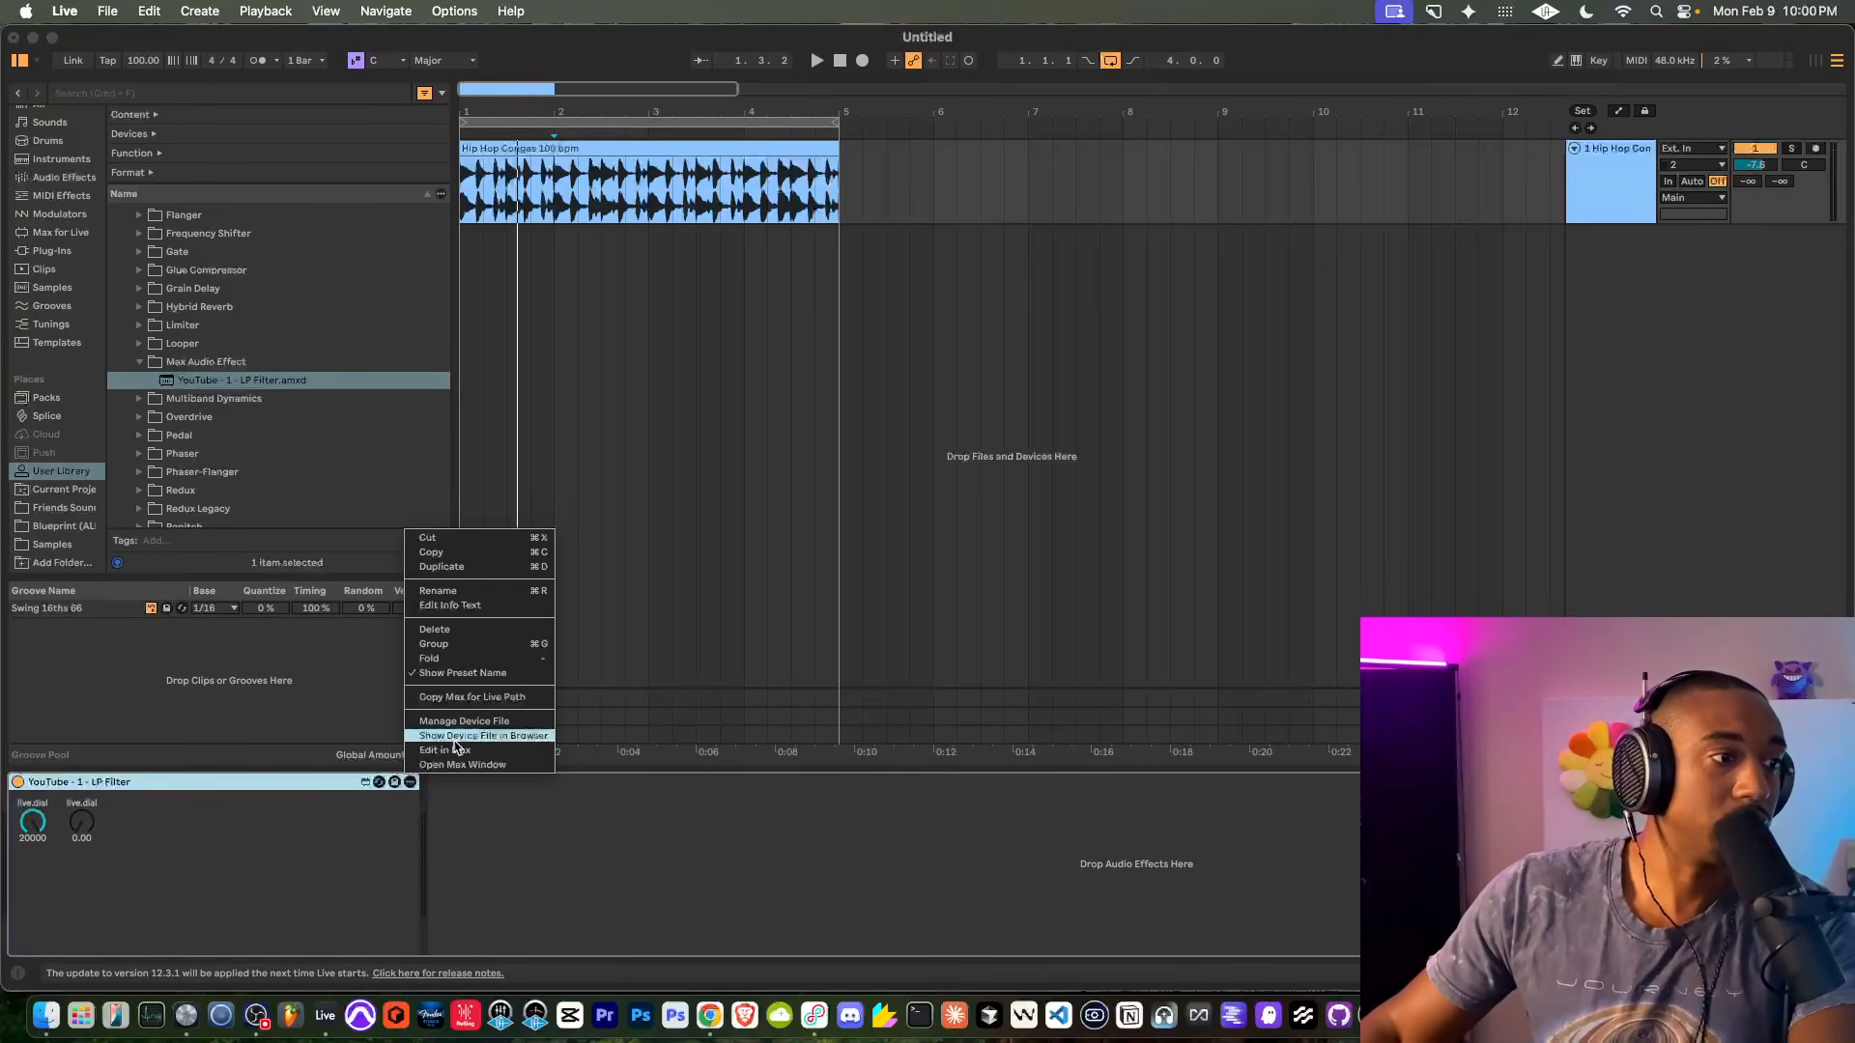
left_click(434, 751)
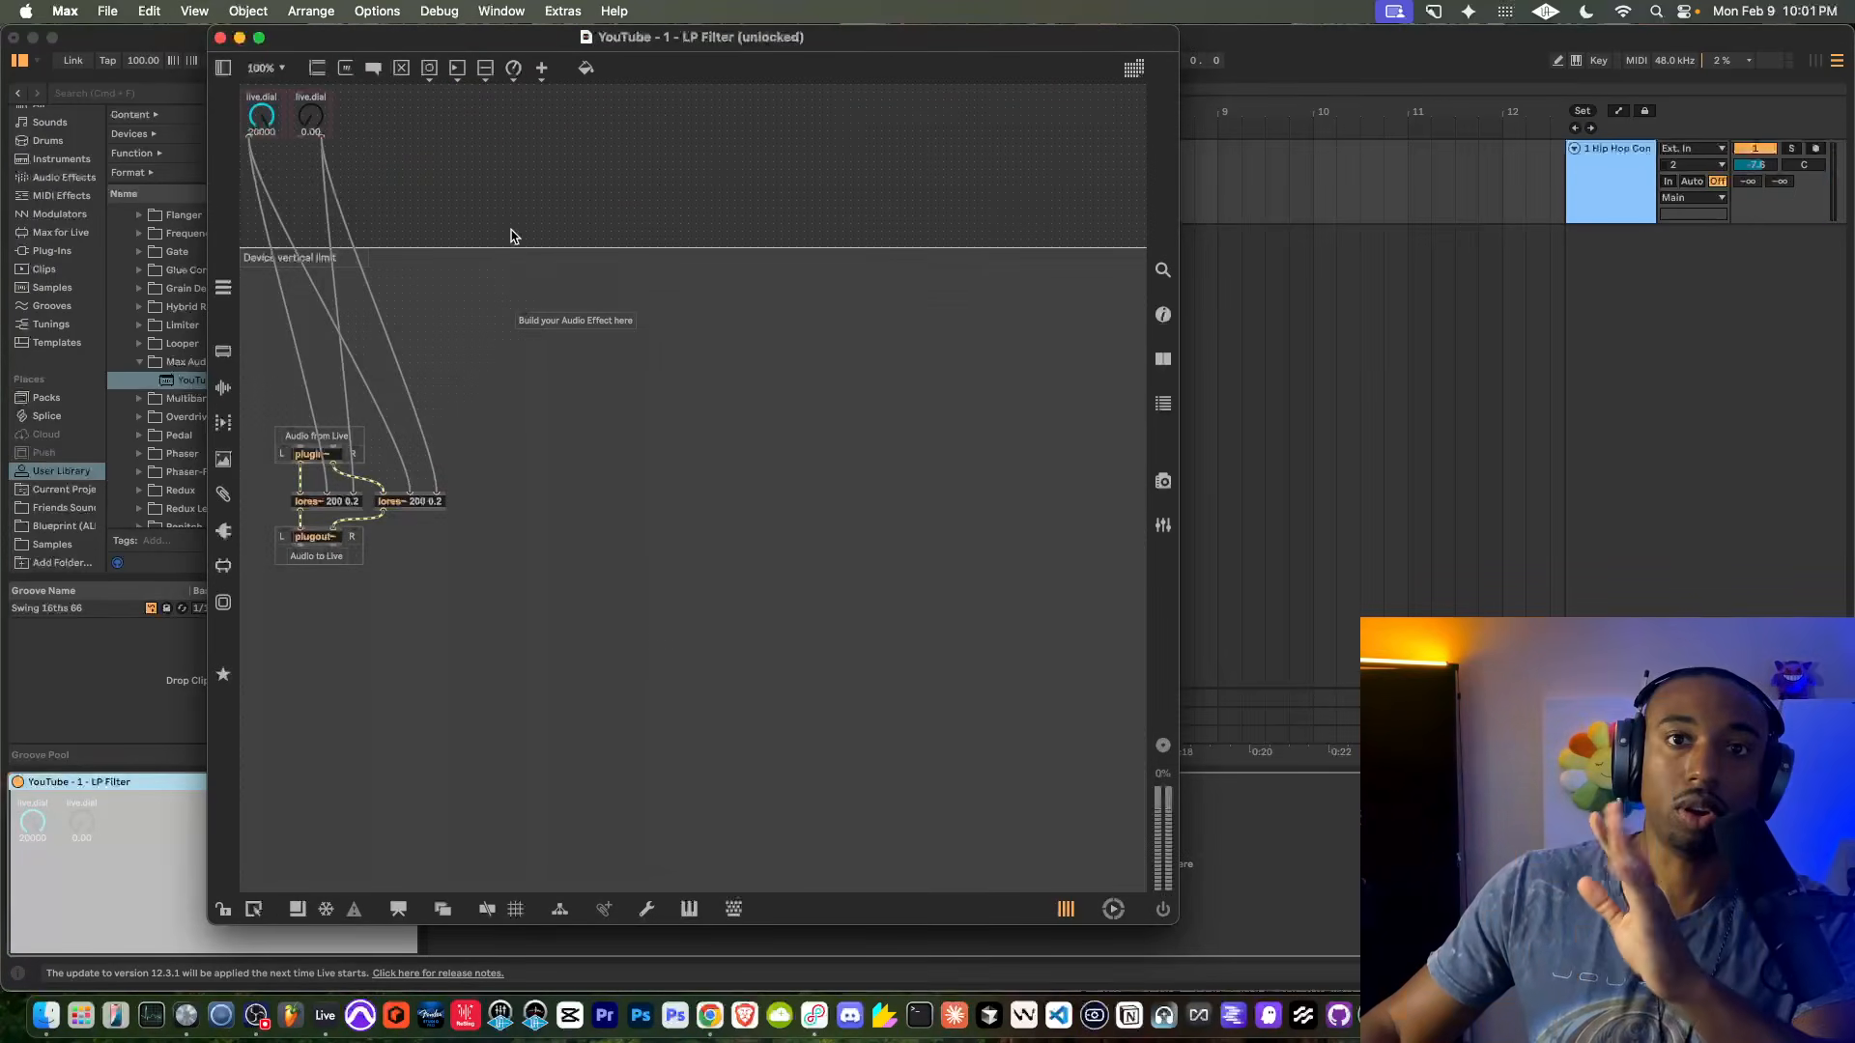